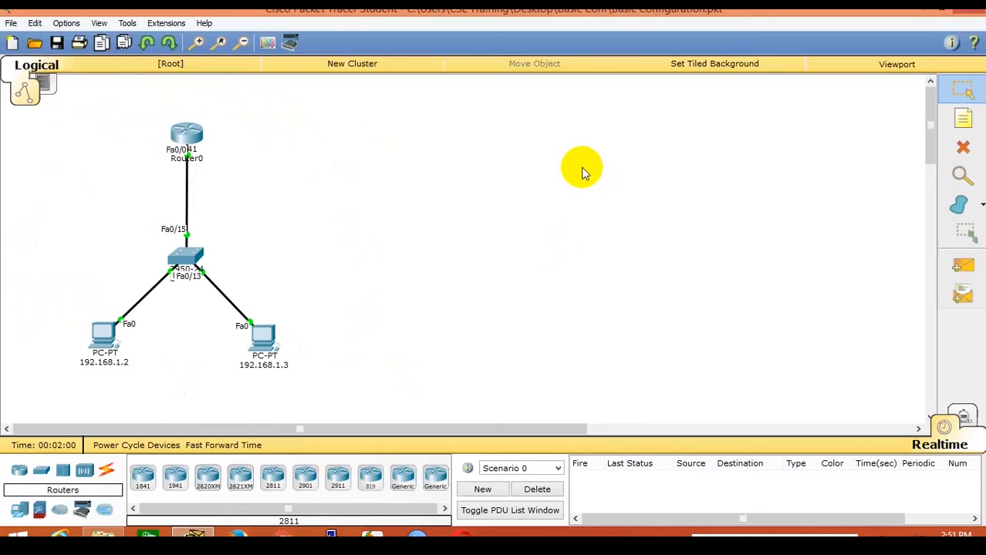
Log in to Router0's CLI with the console and enable passwords and run show running-config.
{"action": "left_click", "coordinate": [187, 133]}
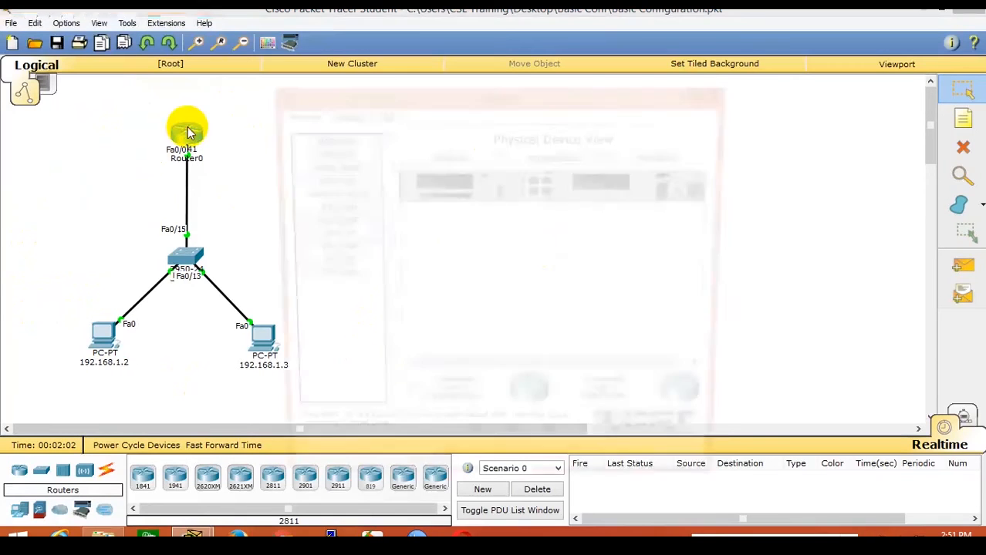
{"action": "left_click", "coordinate": [378, 116]}
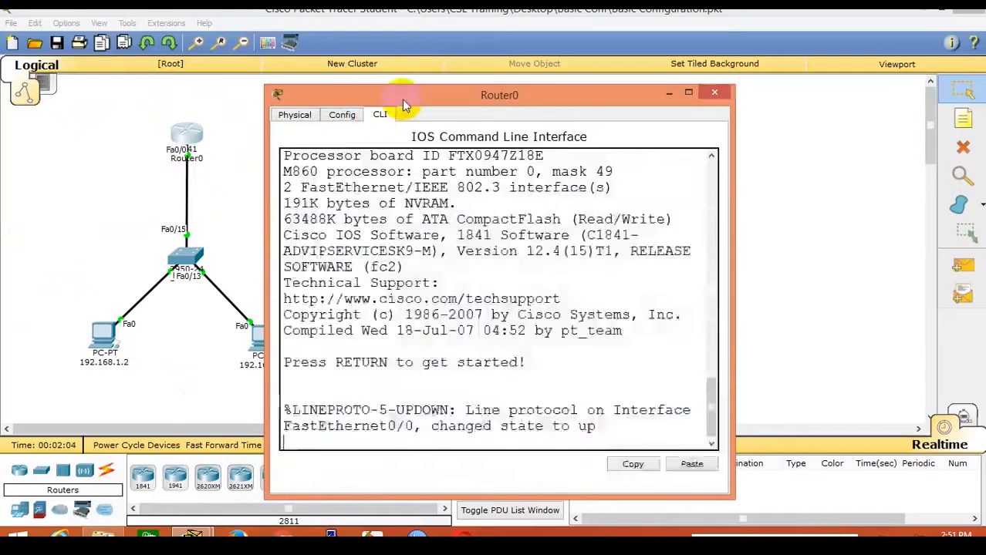
{"action": "left_click_drag", "start_coordinate": [402, 102], "coordinate": [401, 33]}
{"action": "key", "text": "Return"}
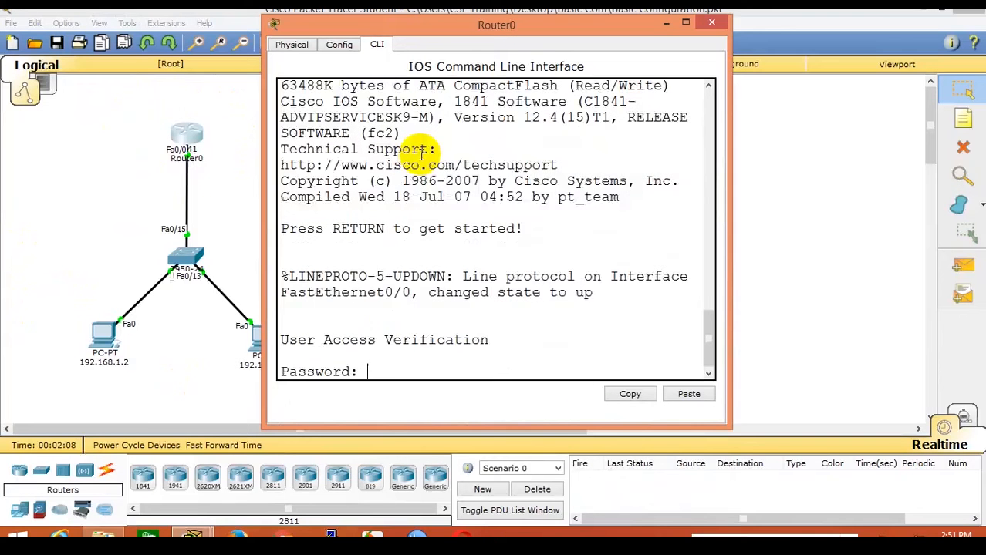
{"action": "key", "text": "Return"}
{"action": "type", "text": "en"}
{"action": "key", "text": "Return"}
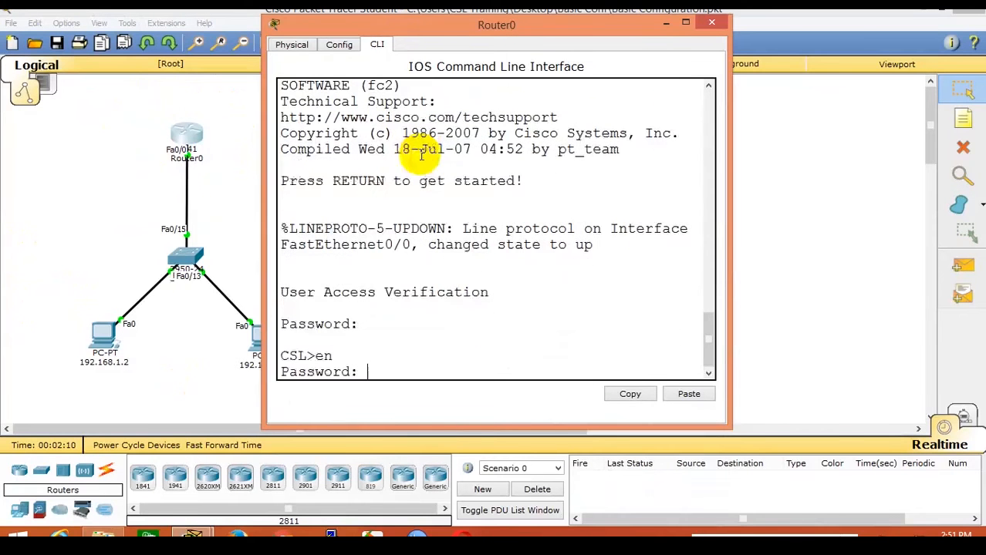
{"action": "key", "text": "Return"}
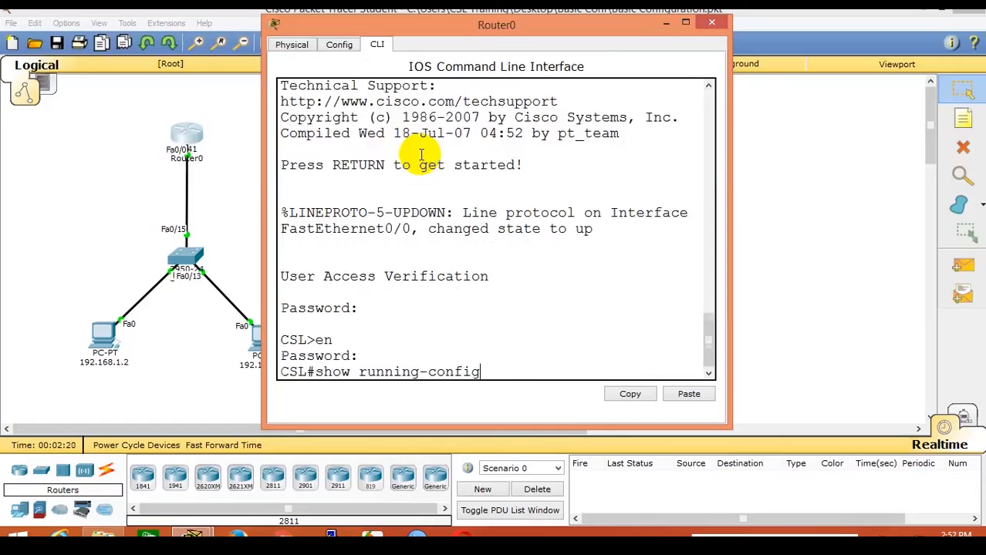
{"action": "key", "text": "Return"}
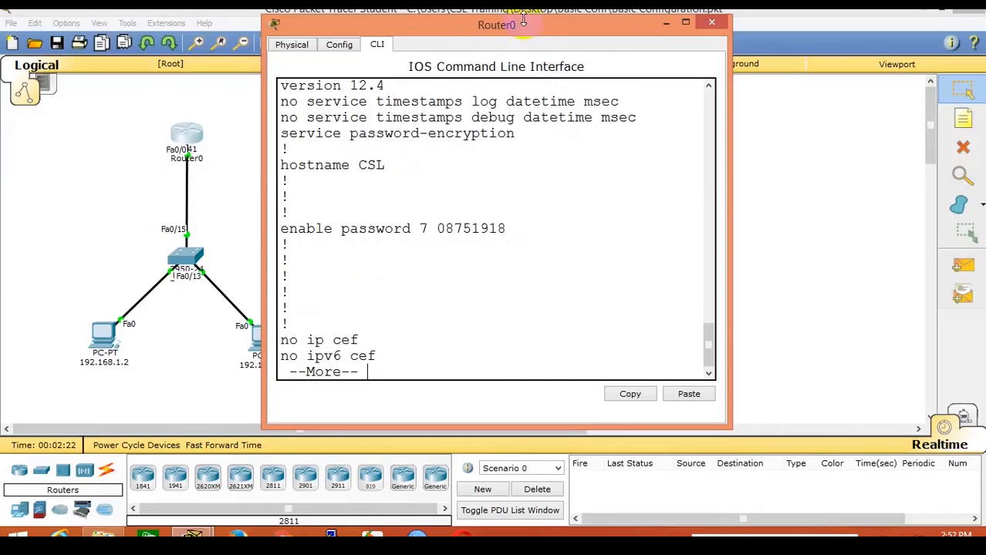
Maximize the CLI and highlight the hostname CSL, encrypted enable password and password-encryption lines.
{"action": "left_click", "coordinate": [685, 22]}
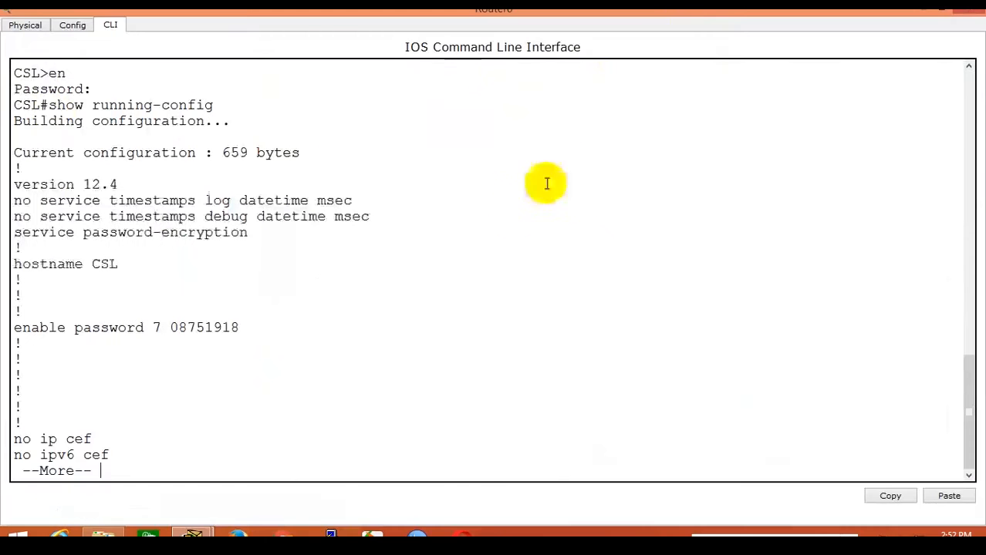
{"action": "left_click_drag", "start_coordinate": [16, 121], "coordinate": [352, 165]}
{"action": "scroll", "coordinate": [352, 164], "scroll_direction": "down", "scroll_amount": 3}
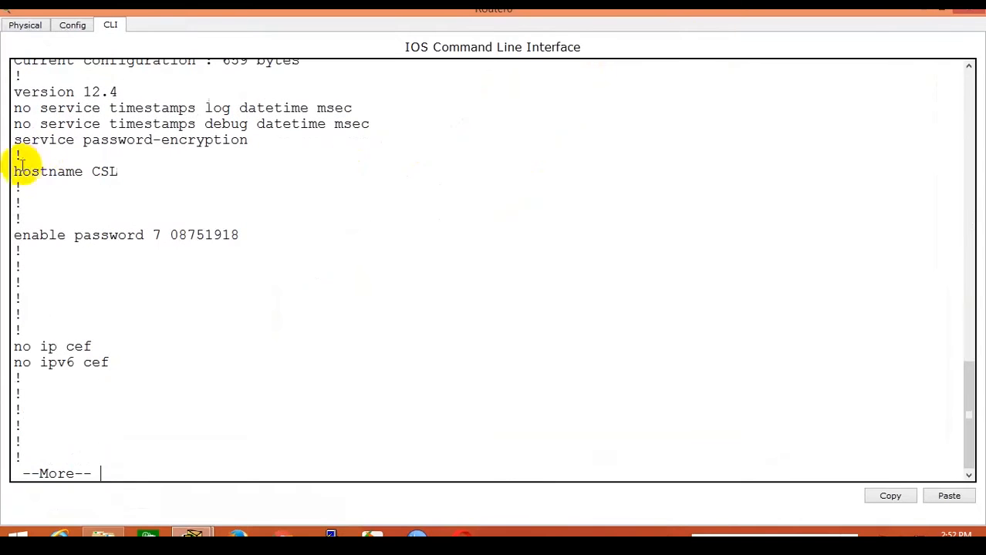
{"action": "left_click_drag", "start_coordinate": [13, 171], "coordinate": [176, 169]}
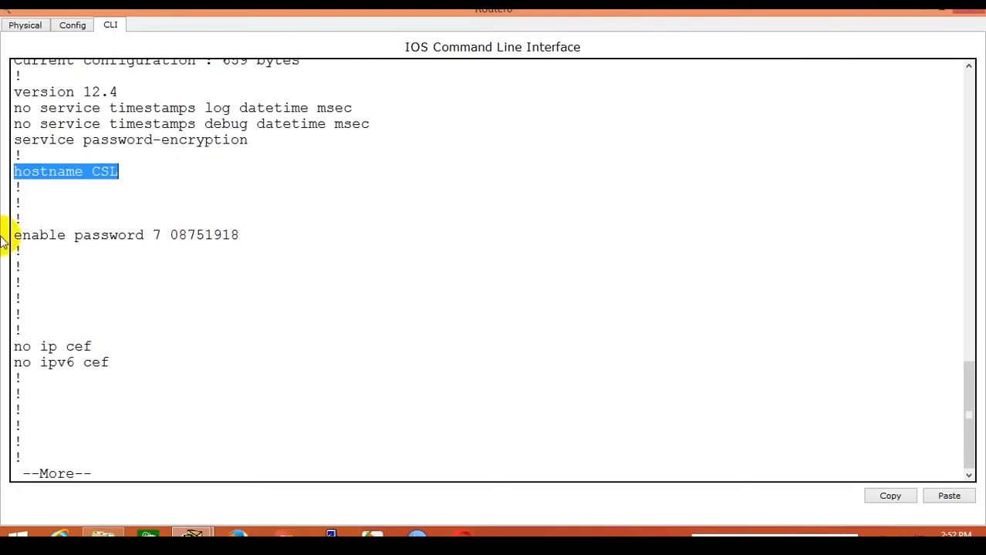
{"action": "left_click_drag", "start_coordinate": [14, 236], "coordinate": [248, 232]}
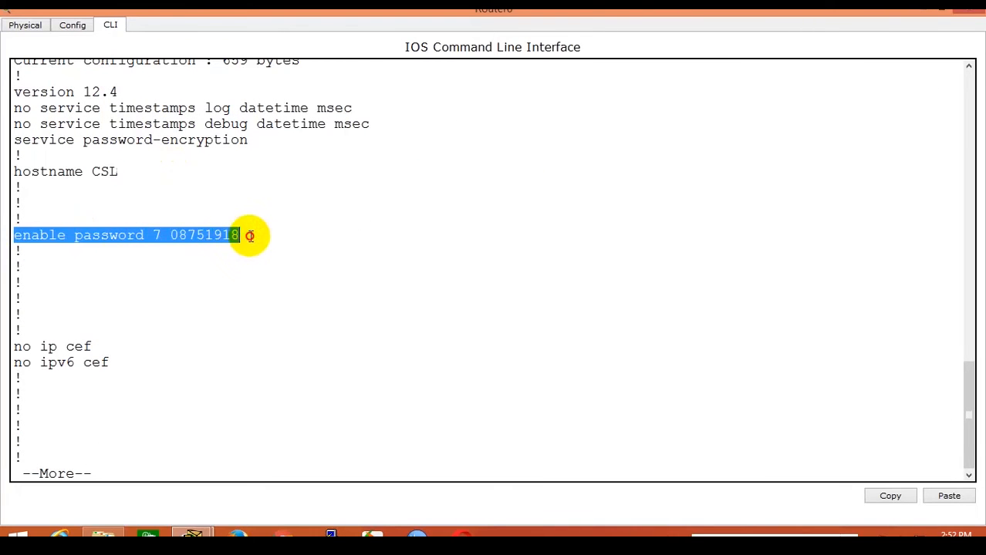
{"action": "left_click_drag", "start_coordinate": [12, 140], "coordinate": [281, 160]}
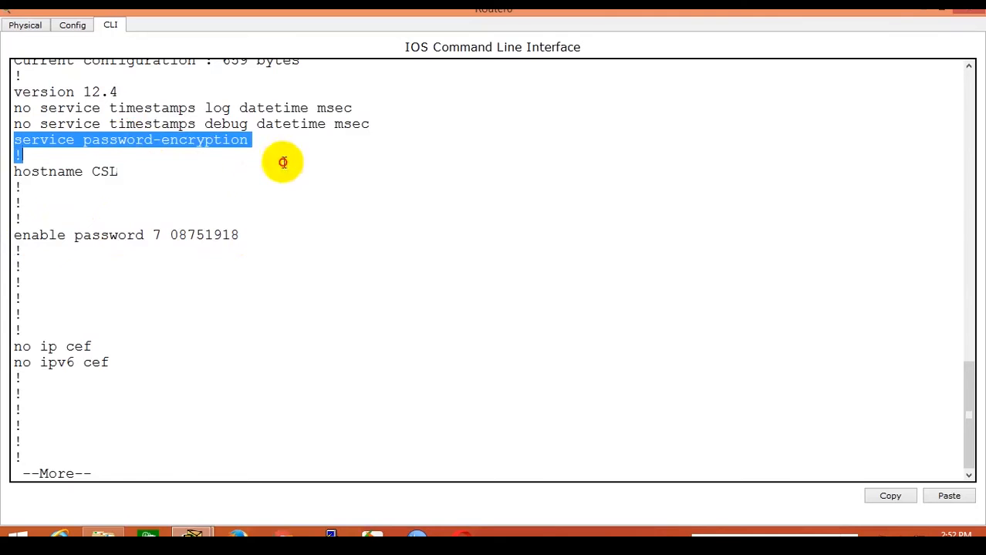
Page further and highlight FastEthernet0/0's IP address and its description TO-ISP.
{"action": "key", "text": "Return"}
{"action": "key", "text": "Return"}
{"action": "key", "text": "Return"}
{"action": "key", "text": "Return"}
{"action": "key", "text": "Return"}
{"action": "key", "text": "Return"}
{"action": "key", "text": "Return"}
{"action": "key", "text": "Return"}
{"action": "key", "text": "Return"}
{"action": "key", "text": "Return"}
{"action": "key", "text": "Return"}
{"action": "key", "text": "Return"}
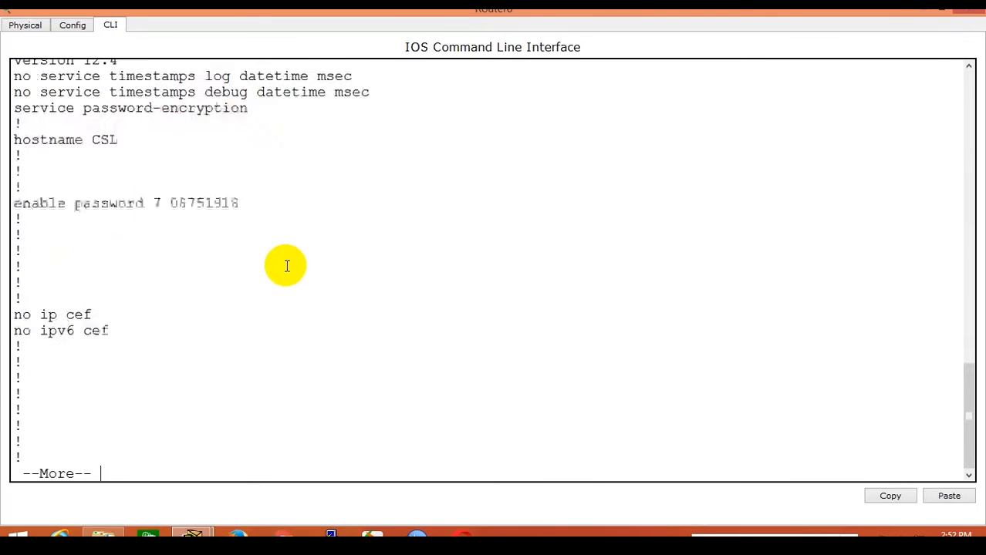
{"action": "key", "text": "Return"}
{"action": "key", "text": "Return"}
{"action": "key", "text": "Return"}
{"action": "key", "text": "Return"}
{"action": "key", "text": "Return"}
{"action": "key", "text": "Return"}
{"action": "key", "text": "Return"}
{"action": "key", "text": "Return"}
{"action": "key", "text": "Return"}
{"action": "key", "text": "Return"}
{"action": "key", "text": "Return"}
{"action": "key", "text": "Return"}
{"action": "key", "text": "Return"}
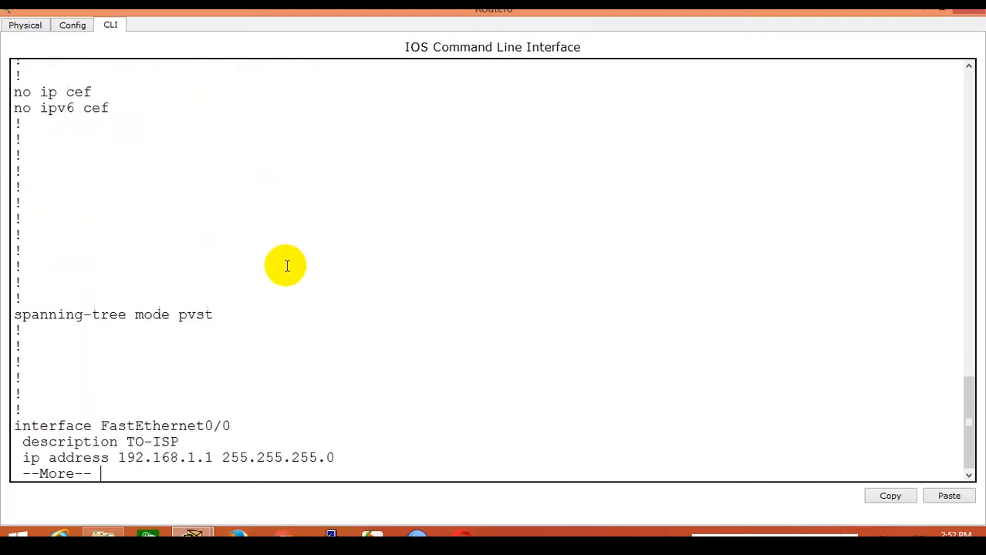
{"action": "key", "text": "Return"}
{"action": "key", "text": "Return"}
{"action": "key", "text": "Return"}
{"action": "key", "text": "Return"}
{"action": "key", "text": "Return"}
{"action": "key", "text": "Return"}
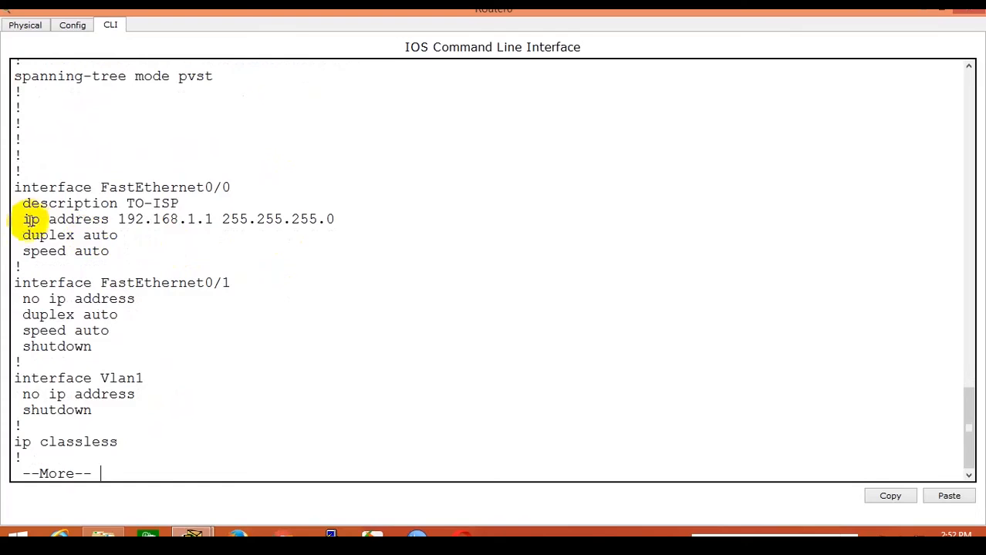
{"action": "left_click_drag", "start_coordinate": [23, 221], "coordinate": [369, 221]}
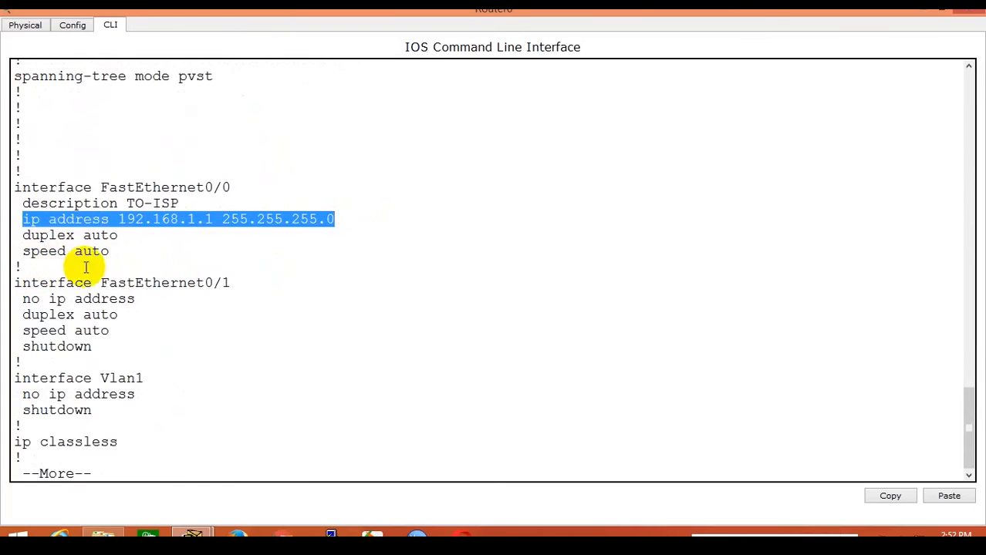
{"action": "left_click_drag", "start_coordinate": [23, 203], "coordinate": [212, 204]}
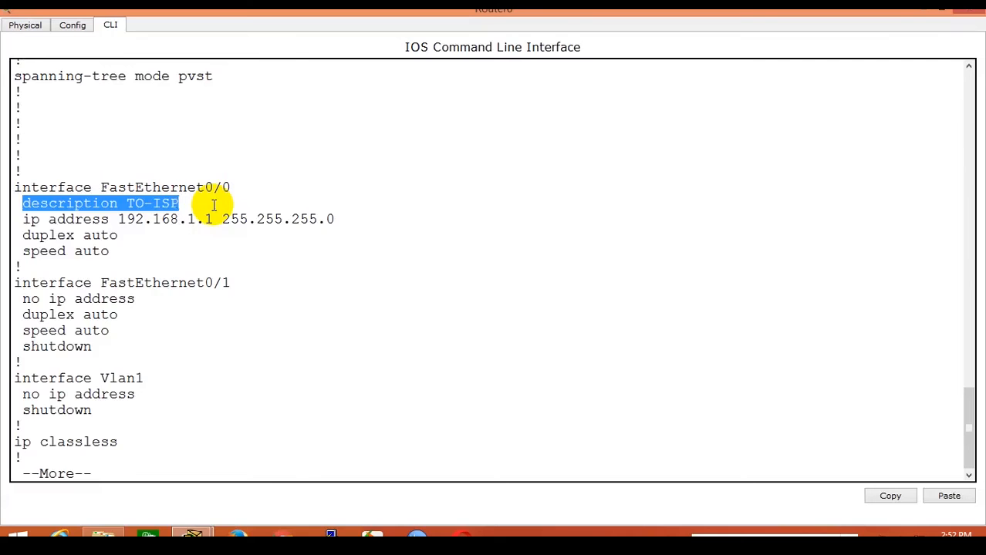
Page to the end, highlight the console and vty line passwords, and close Router0's window.
{"action": "key", "text": "Return"}
{"action": "key", "text": "Return"}
{"action": "key", "text": "Return"}
{"action": "key", "text": "Return"}
{"action": "key", "text": "Return"}
{"action": "key", "text": "Return"}
{"action": "key", "text": "Return"}
{"action": "key", "text": "Return"}
{"action": "key", "text": "Return"}
{"action": "key", "text": "Return"}
{"action": "key", "text": "Return"}
{"action": "key", "text": "Return"}
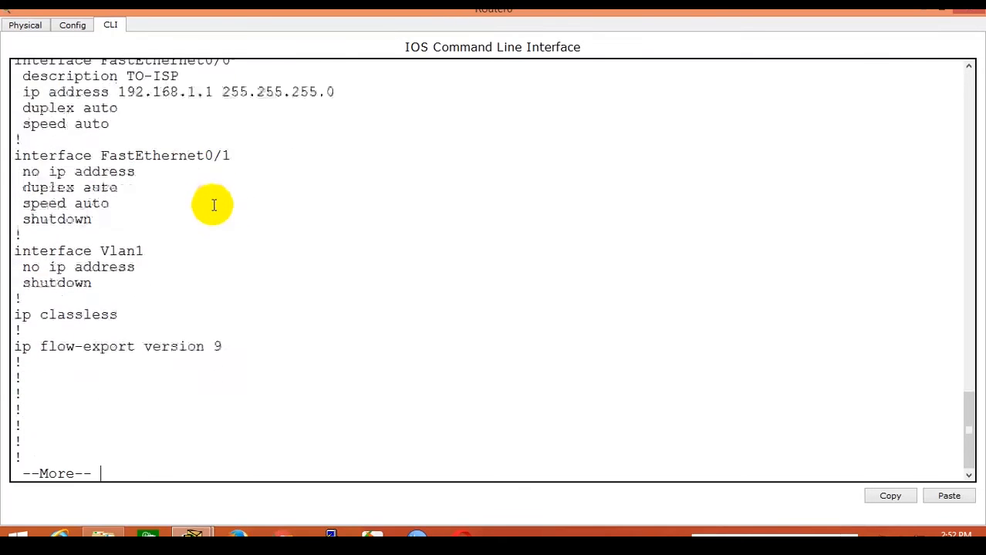
{"action": "key", "text": "Return"}
{"action": "key", "text": "Return"}
{"action": "key", "text": "Return"}
{"action": "key", "text": "Return"}
{"action": "key", "text": "Return"}
{"action": "key", "text": "Return"}
{"action": "key", "text": "Return"}
{"action": "key", "text": "Return"}
{"action": "key", "text": "Return"}
{"action": "key", "text": "Return"}
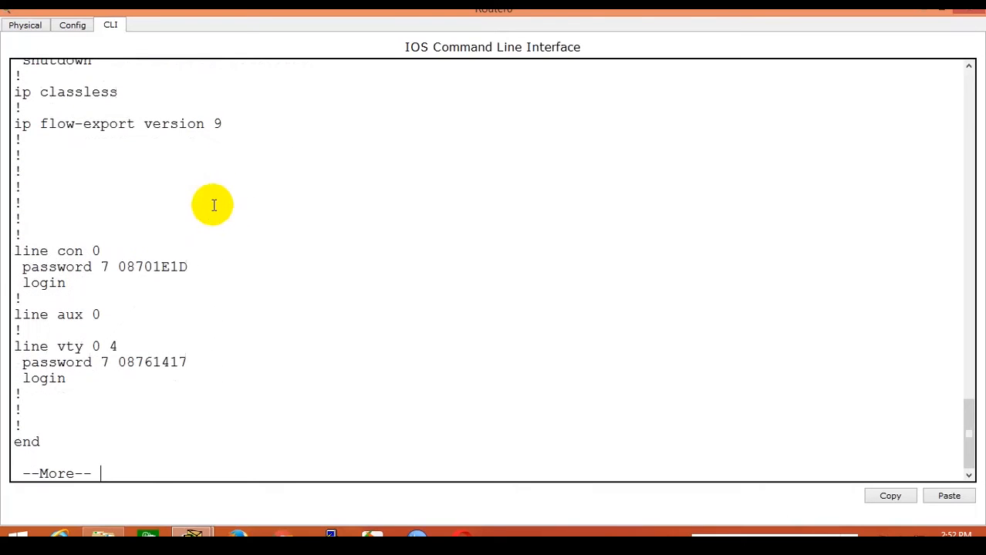
{"action": "left_click_drag", "start_coordinate": [12, 266], "coordinate": [232, 264]}
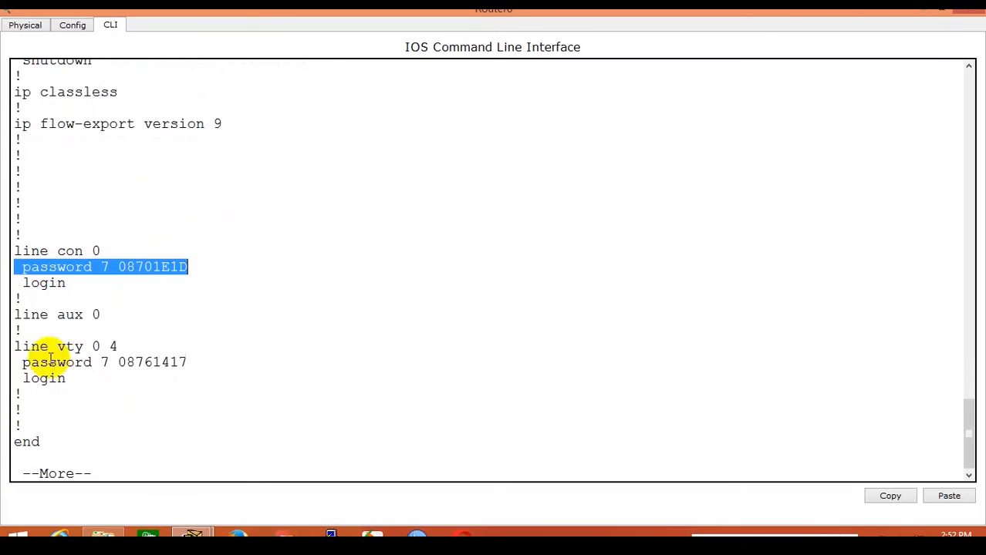
{"action": "left_click_drag", "start_coordinate": [18, 363], "coordinate": [233, 360]}
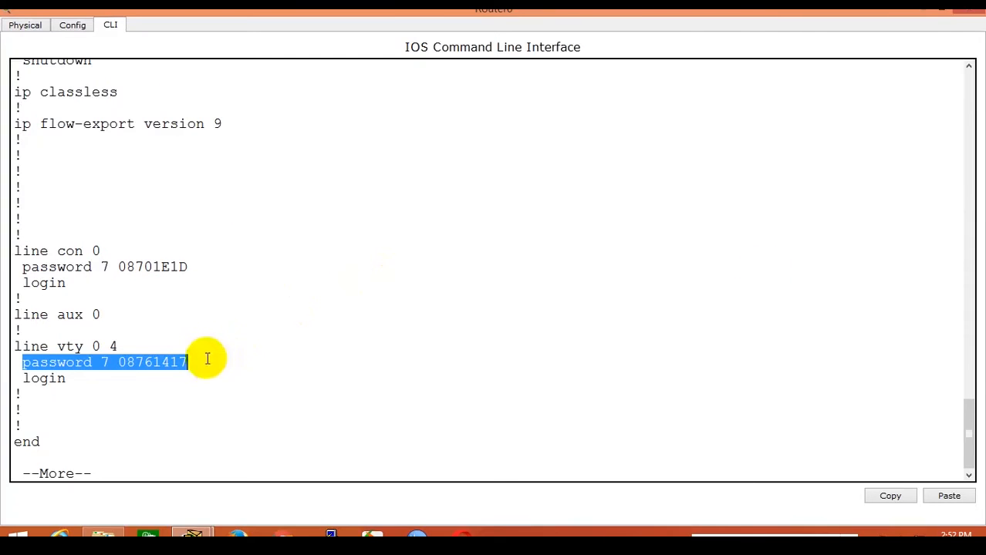
{"action": "left_click", "coordinate": [930, 15]}
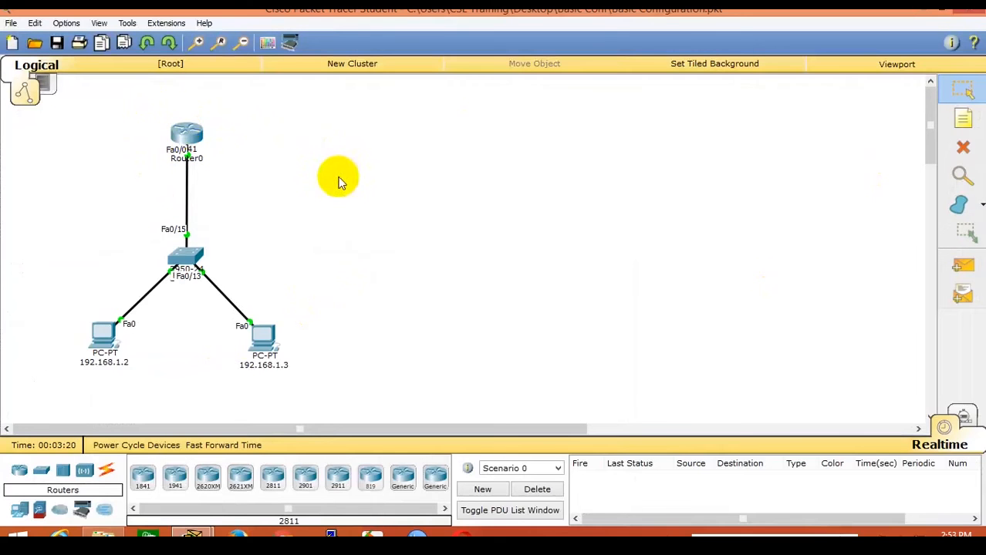
{"action": "double_click", "coordinate": [184, 137]}
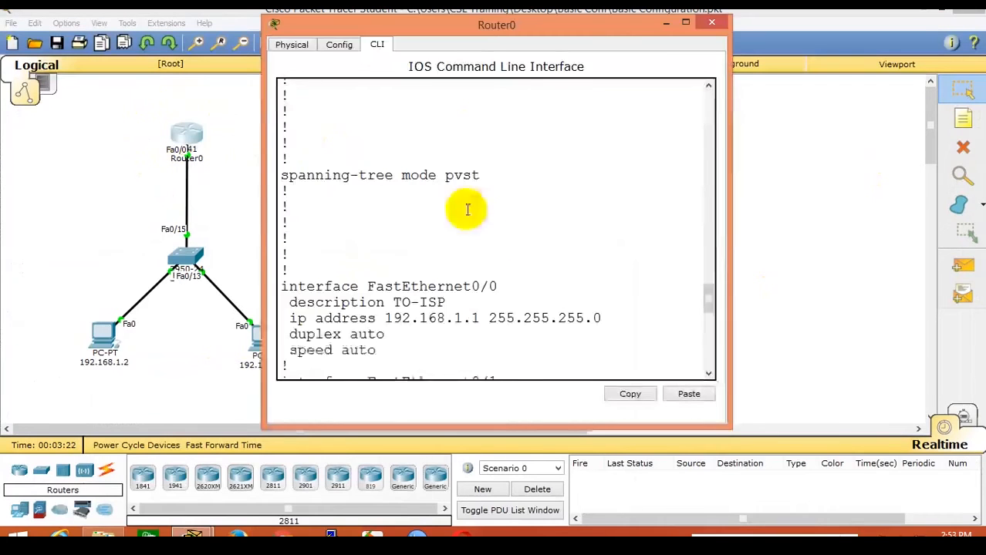
{"action": "scroll", "coordinate": [475, 244], "scroll_direction": "down", "scroll_amount": 12}
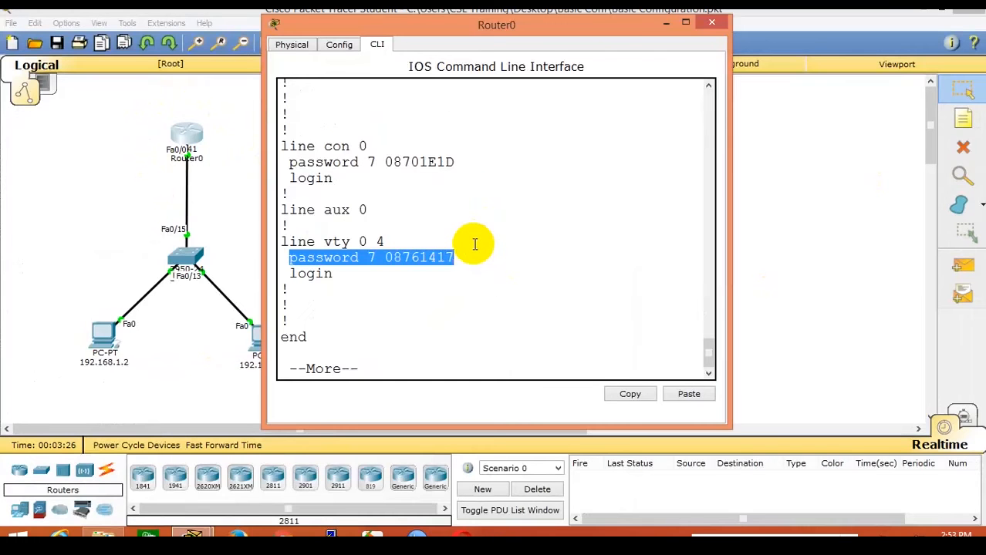
{"action": "left_click", "coordinate": [492, 247]}
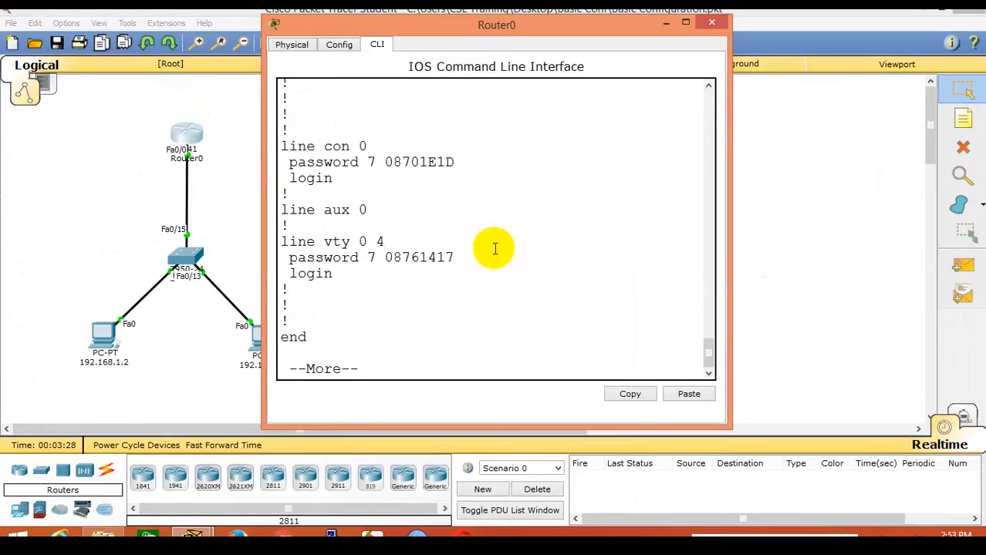
{"action": "left_click_drag", "start_coordinate": [284, 258], "coordinate": [473, 256]}
{"action": "scroll", "coordinate": [473, 256], "scroll_direction": "up", "scroll_amount": 15}
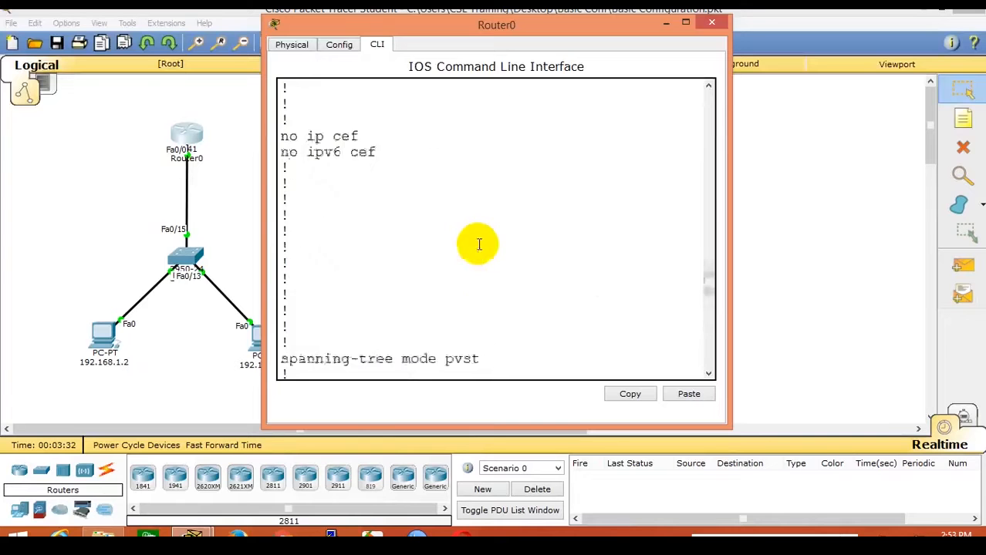
{"action": "scroll", "coordinate": [484, 244], "scroll_direction": "down", "scroll_amount": 2}
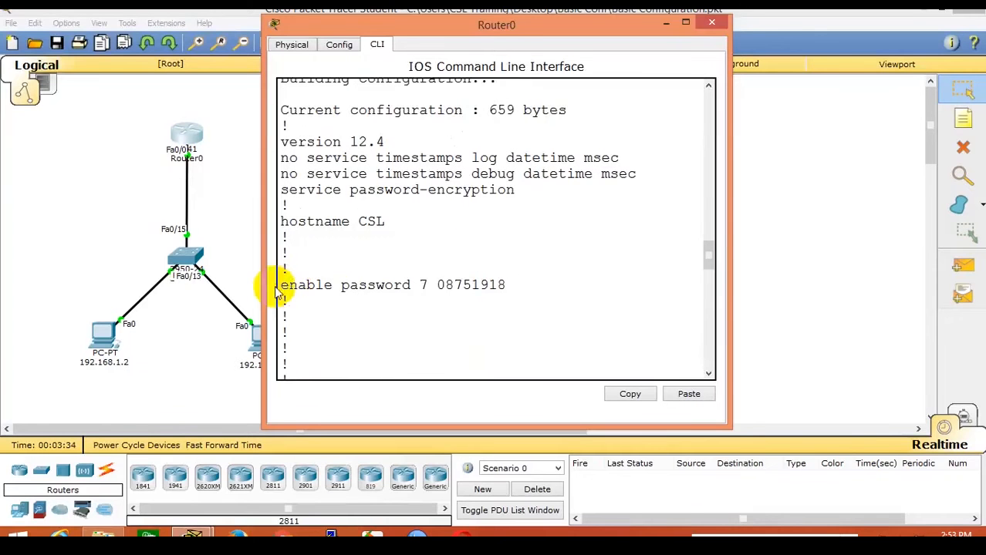
{"action": "left_click_drag", "start_coordinate": [281, 285], "coordinate": [526, 290]}
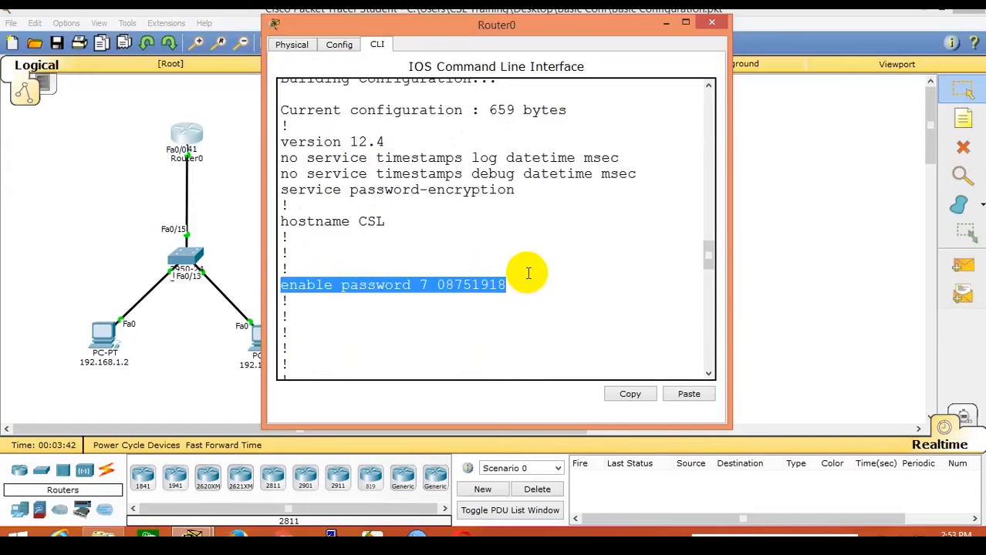
{"action": "left_click", "coordinate": [528, 273]}
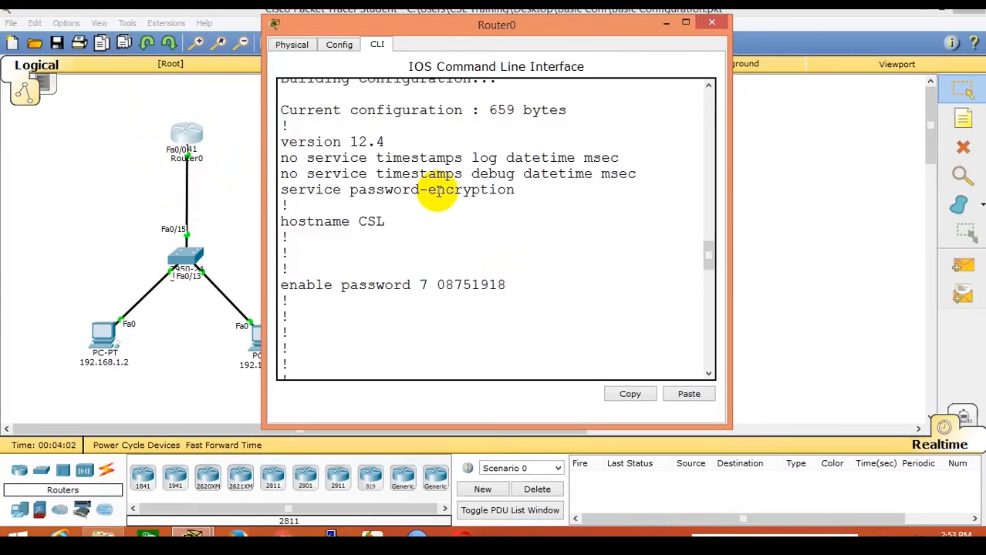
{"action": "scroll", "coordinate": [477, 269], "scroll_direction": "down", "scroll_amount": 10}
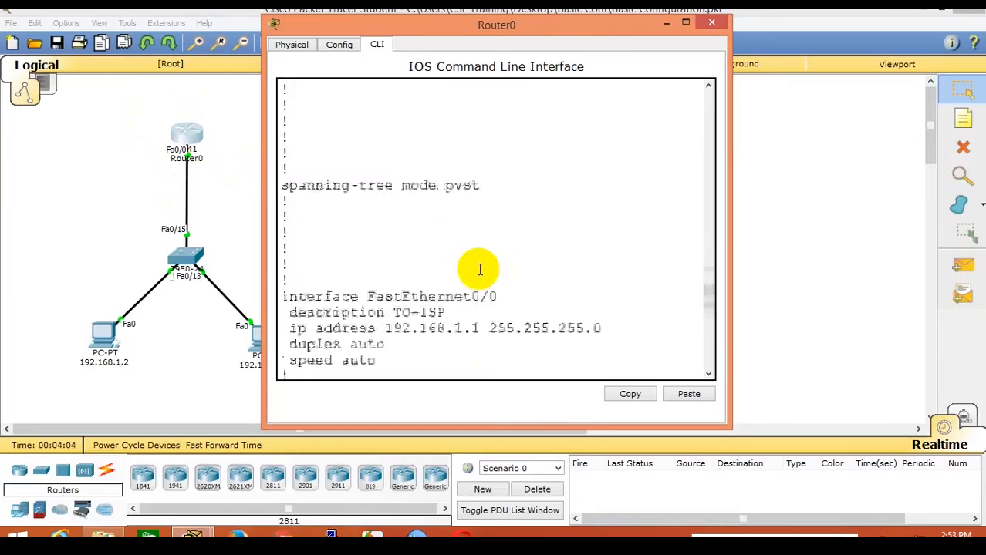
{"action": "left_click", "coordinate": [239, 161]}
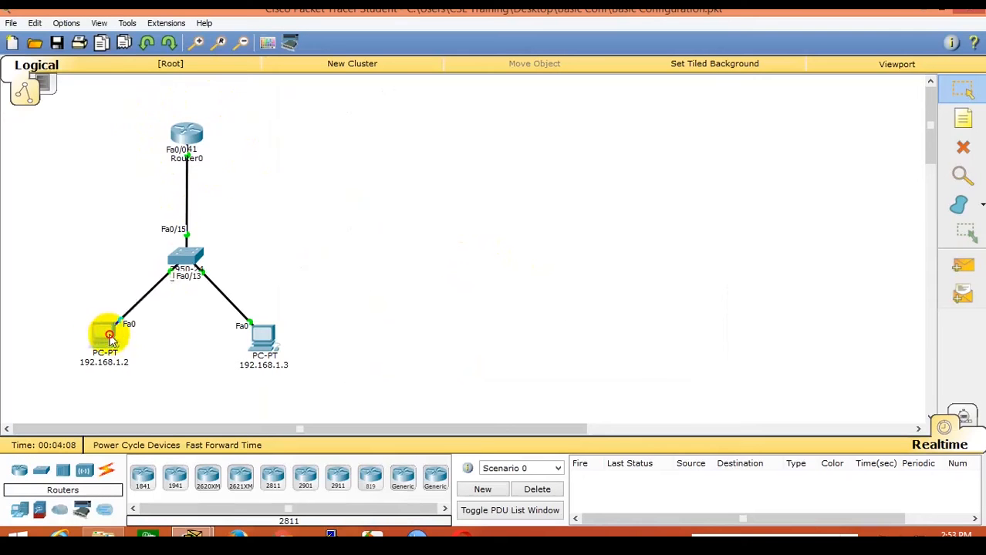
Pull the first network's PCs closer, shift it left, check Router0's port summary, and pick an 1841 router.
{"action": "left_click_drag", "start_coordinate": [105, 330], "coordinate": [137, 346]}
{"action": "left_click_drag", "start_coordinate": [262, 344], "coordinate": [231, 349]}
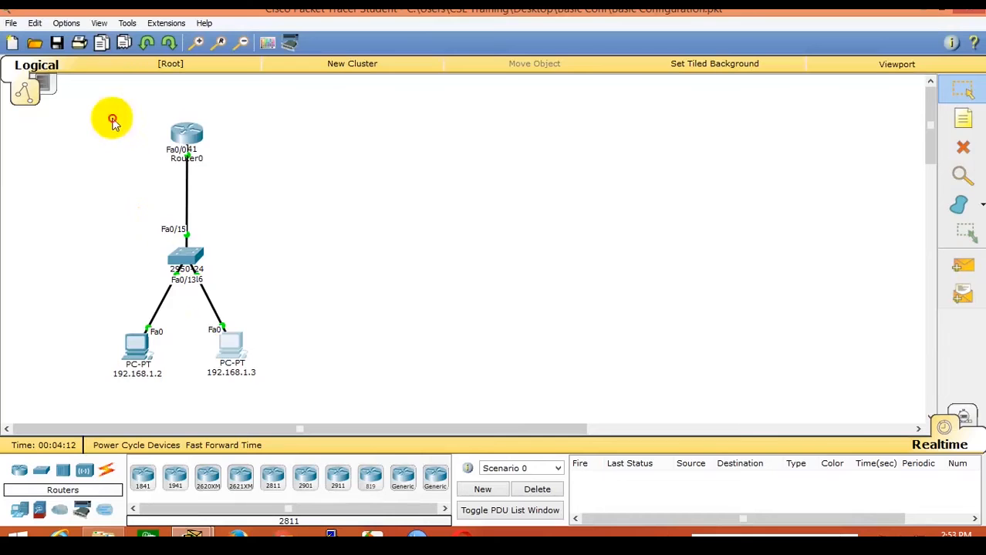
{"action": "left_click_drag", "start_coordinate": [113, 112], "coordinate": [182, 353]}
{"action": "left_click", "coordinate": [395, 363]}
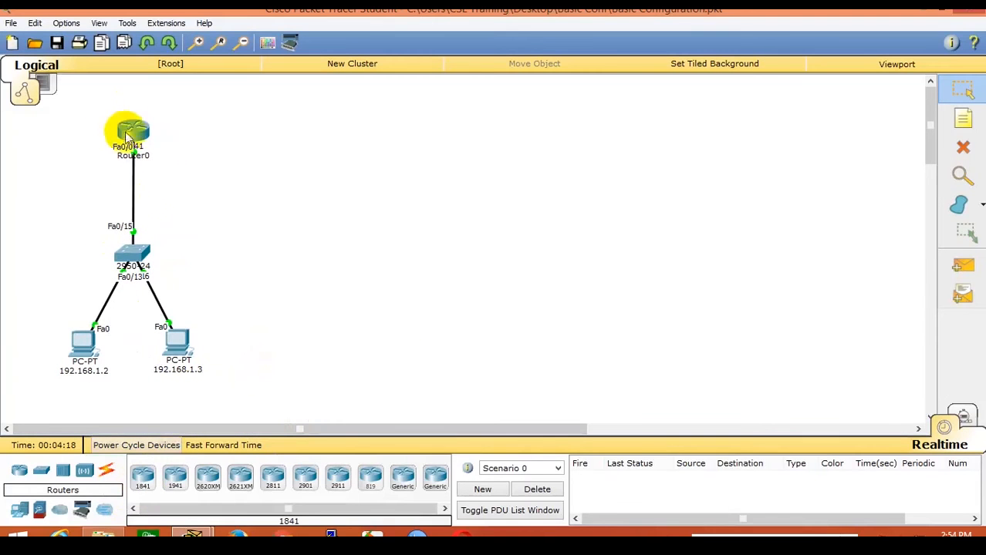
{"action": "mouse_move", "coordinate": [133, 143]}
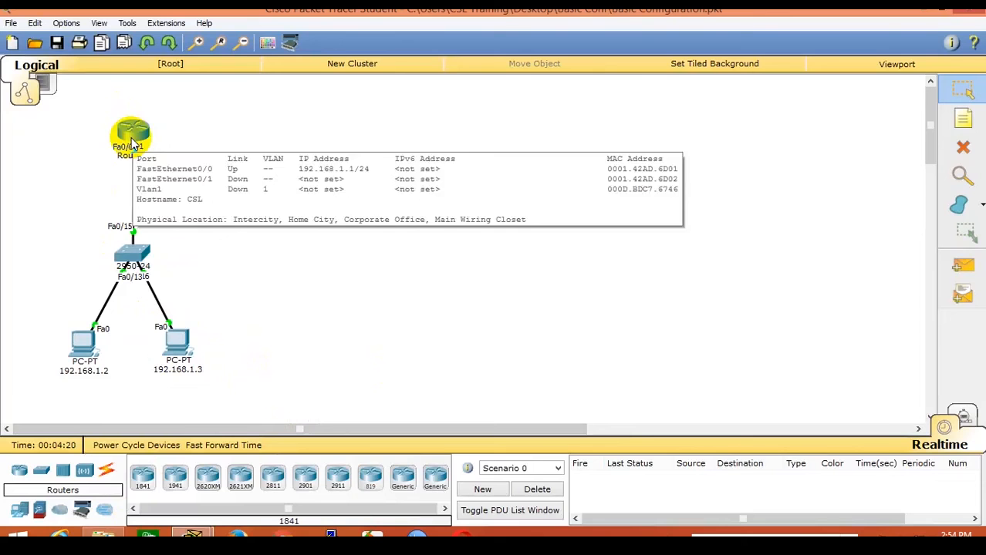
{"action": "left_click", "coordinate": [143, 476]}
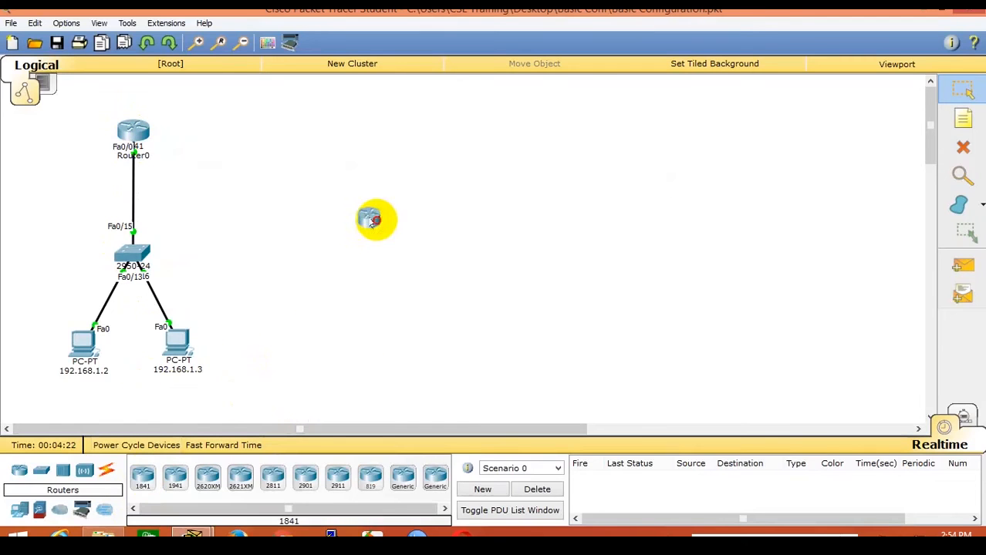
Place Router1 (1841), Switch1 (2950-24) below it, and two generic PCs below the switch.
{"action": "left_click_drag", "start_coordinate": [372, 220], "coordinate": [419, 137]}
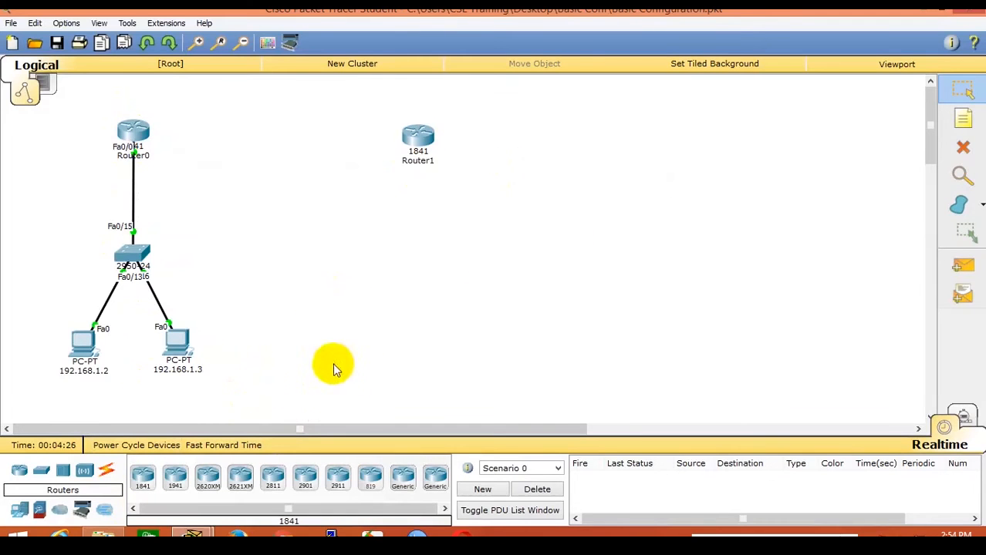
{"action": "left_click", "coordinate": [41, 471]}
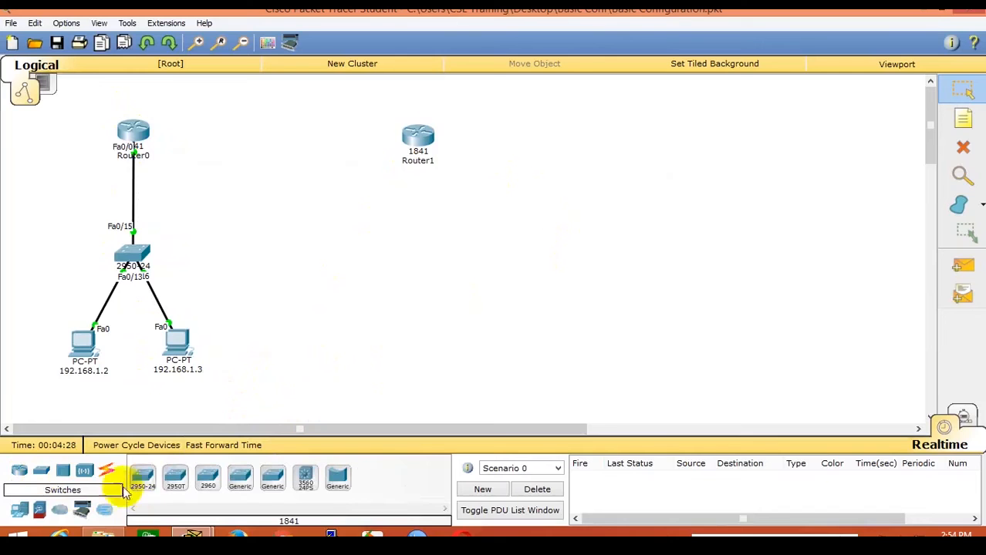
{"action": "left_click", "coordinate": [142, 478]}
{"action": "left_click", "coordinate": [414, 258]}
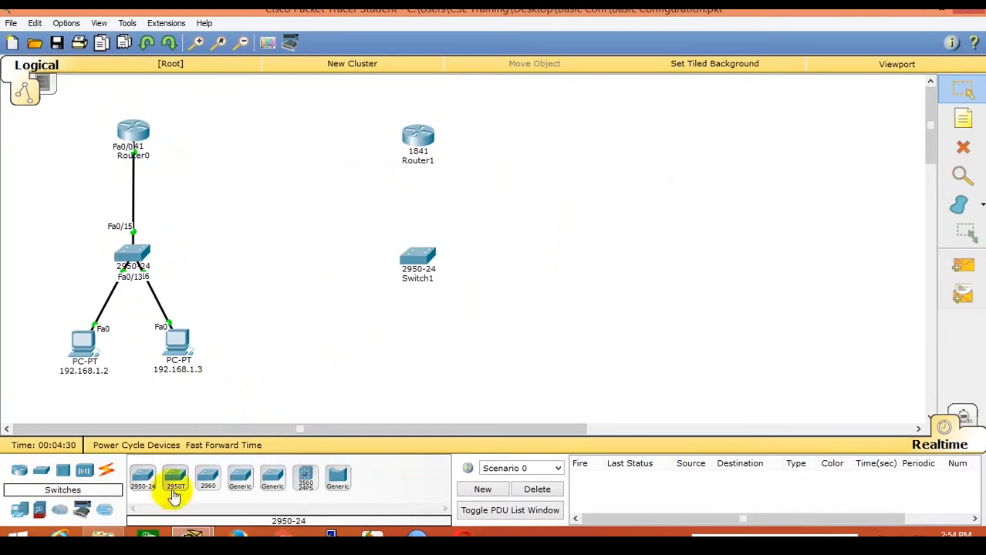
{"action": "left_click", "coordinate": [19, 510]}
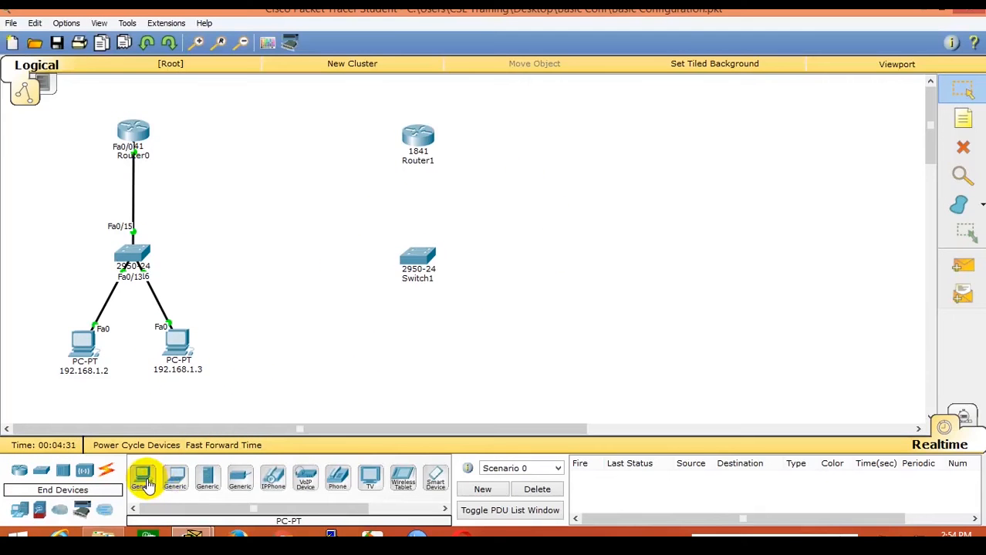
{"action": "left_click", "coordinate": [143, 478]}
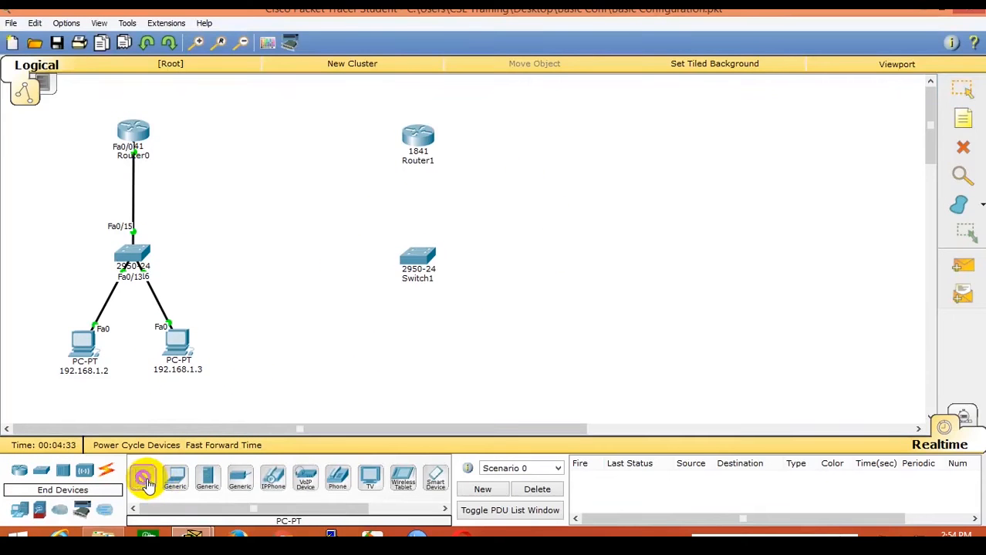
{"action": "left_click", "coordinate": [357, 353]}
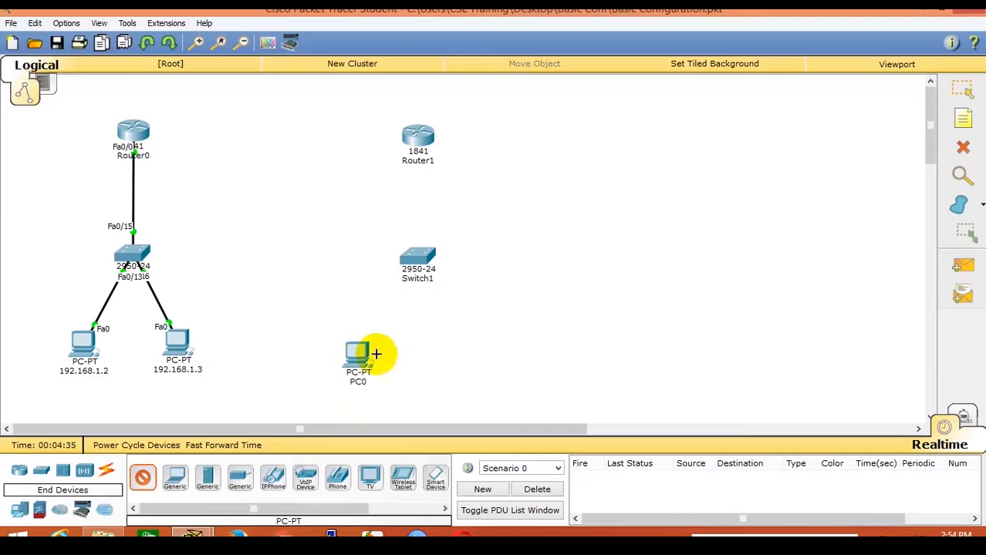
{"action": "left_click", "coordinate": [455, 355]}
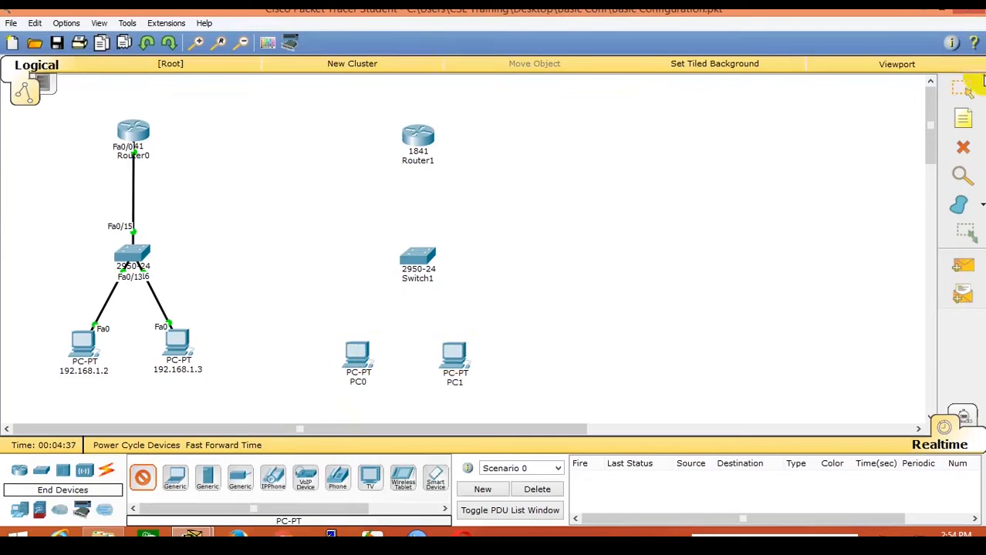
Nudge the first network's Switch0 up slightly and the new PC1 a little right.
{"action": "left_click", "coordinate": [962, 91]}
{"action": "left_click", "coordinate": [134, 251]}
{"action": "left_click_drag", "start_coordinate": [136, 254], "coordinate": [134, 233]}
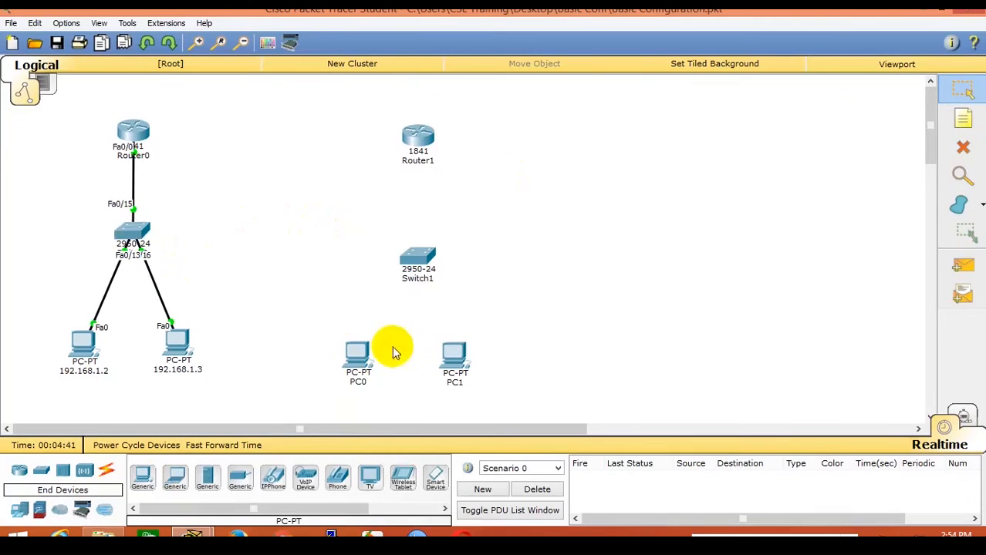
{"action": "left_click_drag", "start_coordinate": [455, 353], "coordinate": [471, 361]}
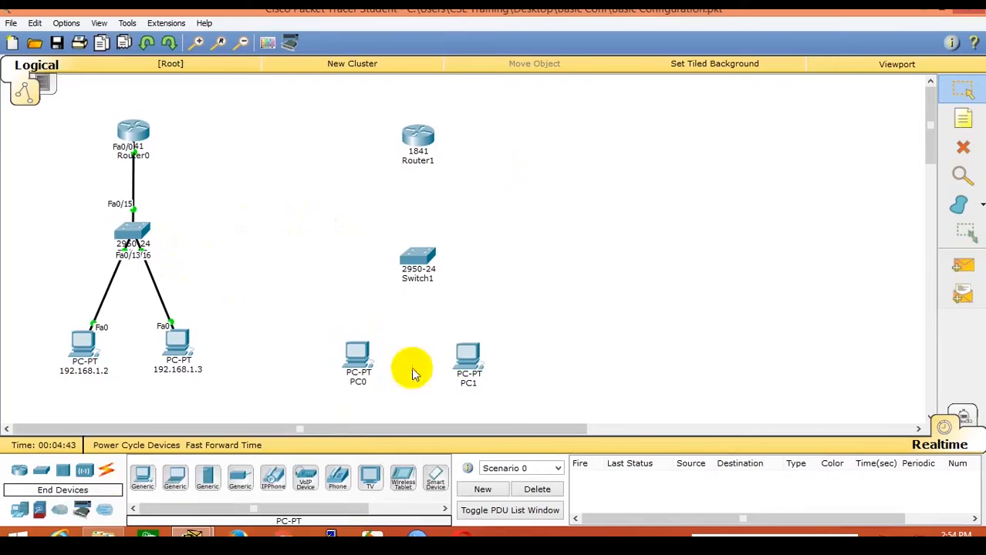
Link Router1 Fa0/0 to Switch1 Fa0/9 with a copper straight-through cable.
{"action": "left_click", "coordinate": [105, 471]}
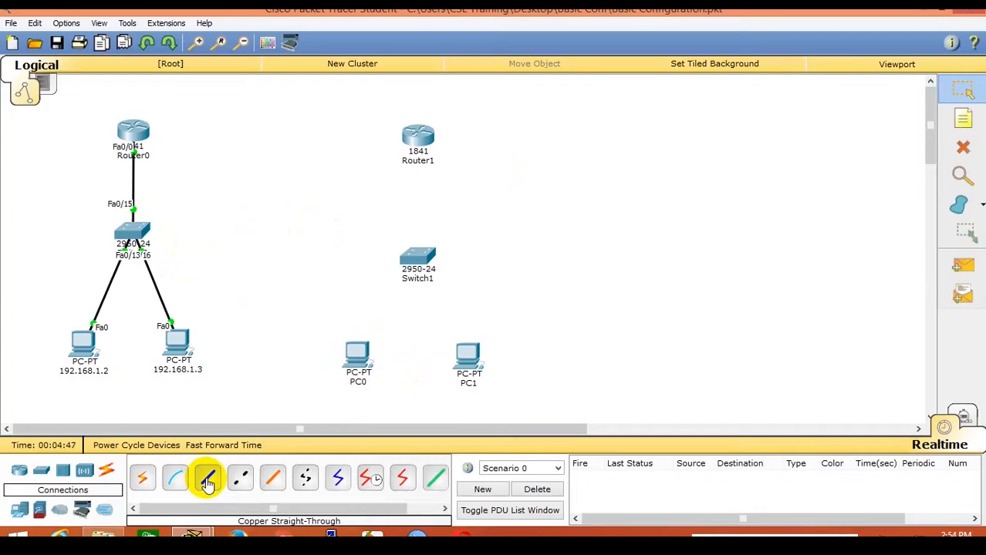
{"action": "left_click", "coordinate": [207, 481]}
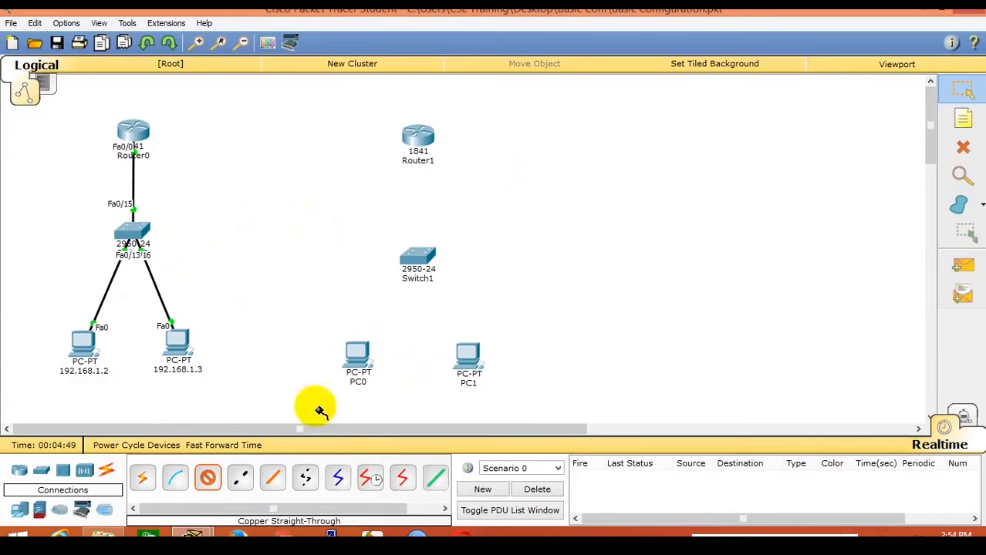
{"action": "left_click", "coordinate": [417, 144]}
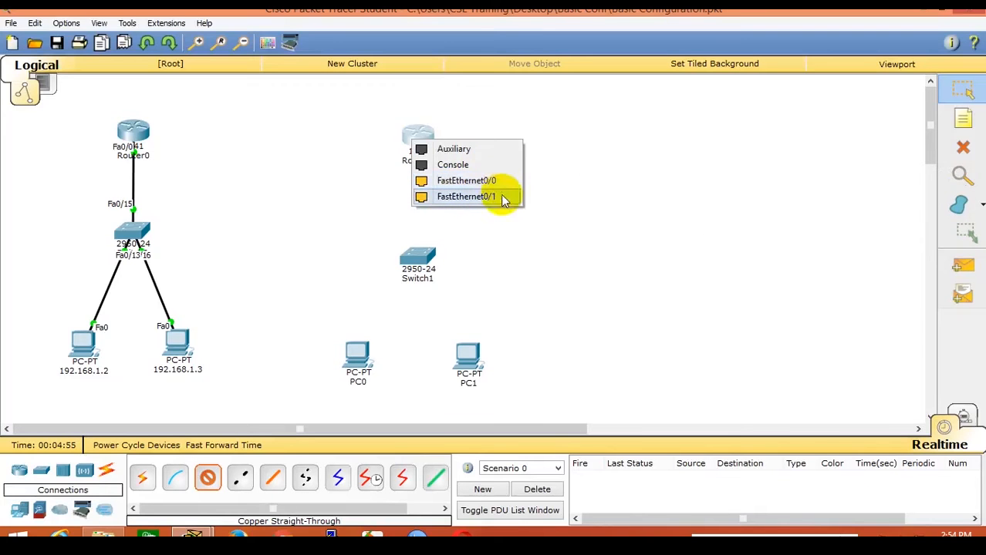
{"action": "left_click", "coordinate": [496, 182]}
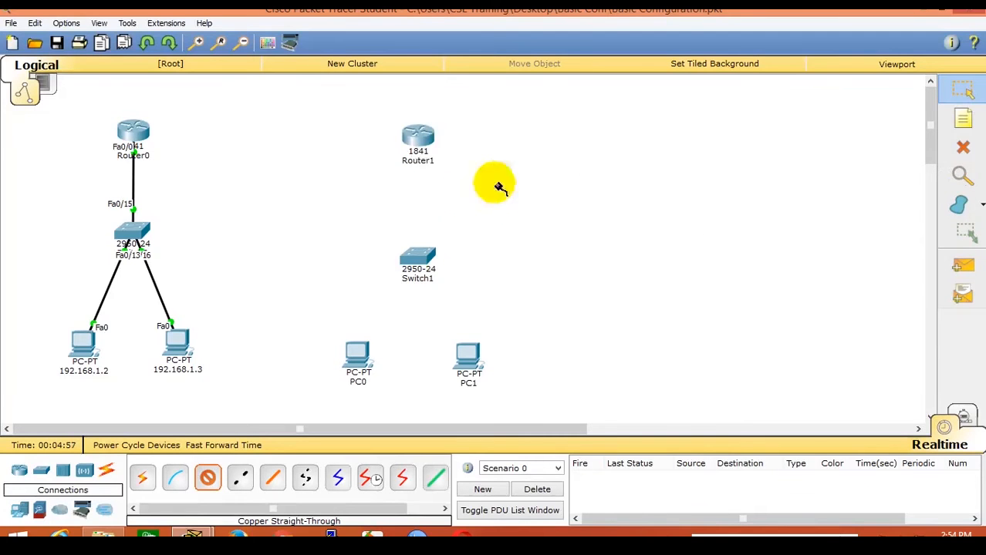
{"action": "left_click", "coordinate": [418, 258]}
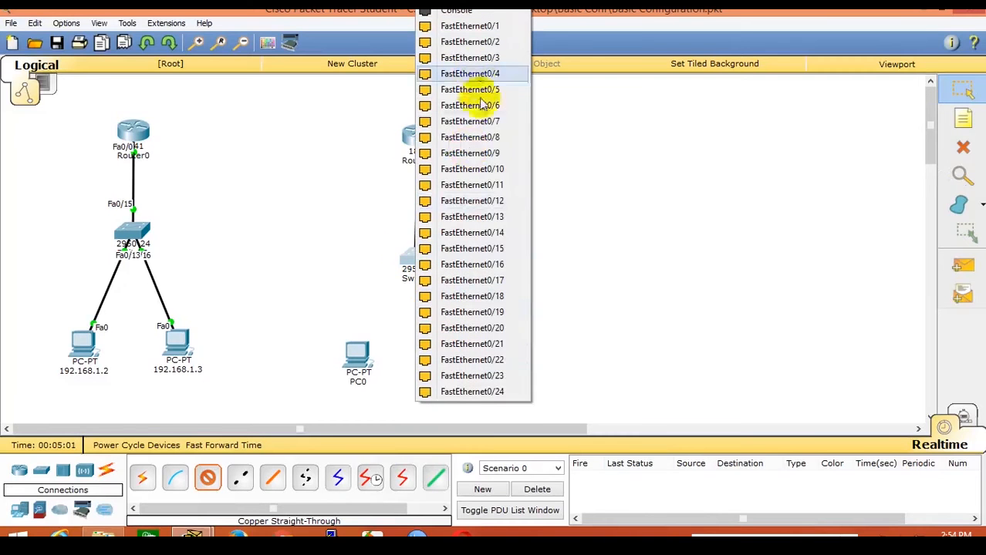
{"action": "left_click", "coordinate": [485, 154]}
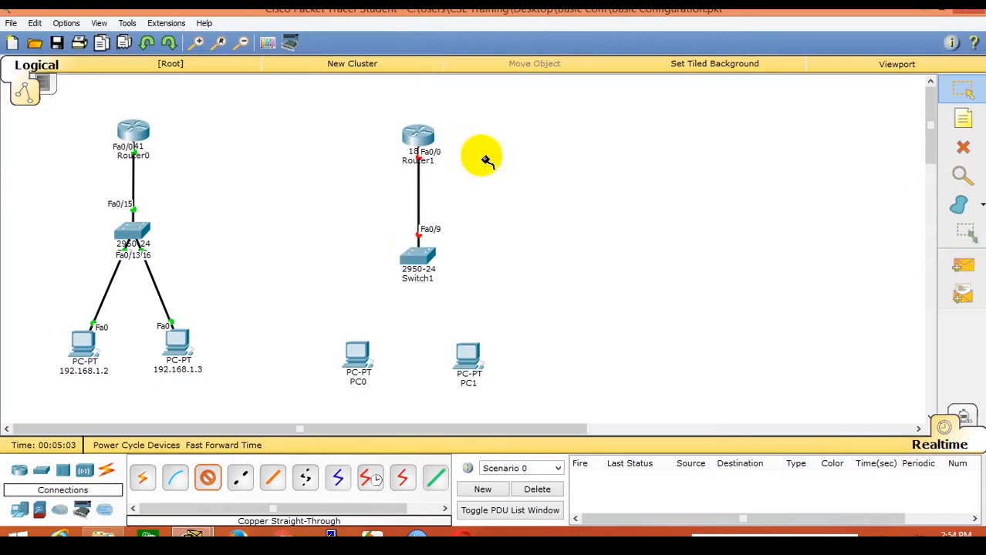
Cable Switch1 Fa0/12 to PC0 Fa0 and PC1 Fa0 to Switch1 Fa0/18.
{"action": "left_click", "coordinate": [419, 254]}
{"action": "left_click", "coordinate": [501, 186]}
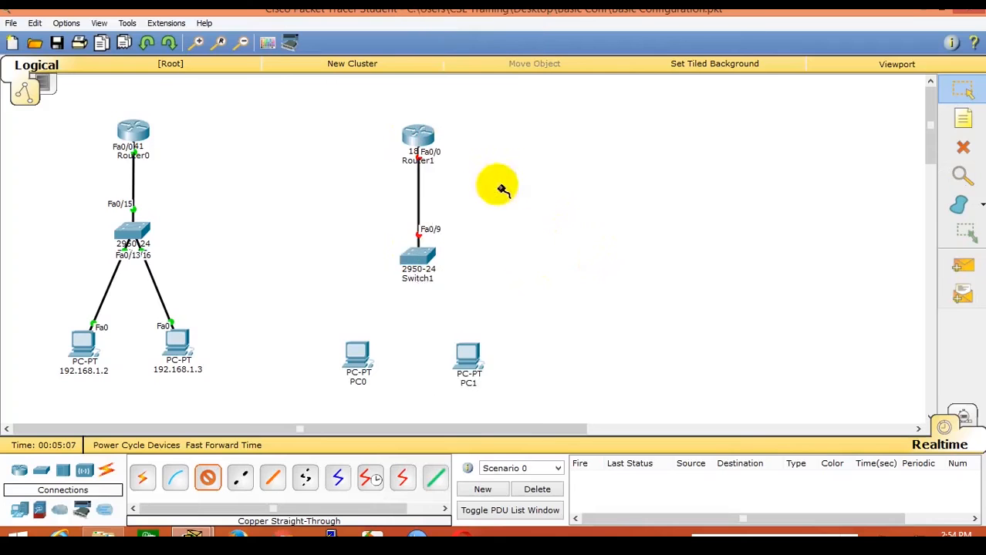
{"action": "left_click", "coordinate": [356, 354]}
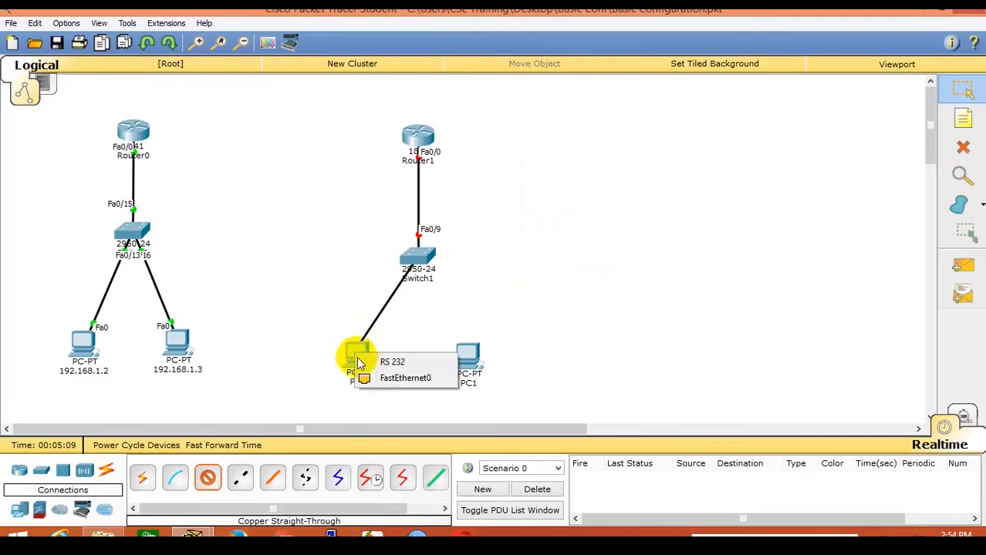
{"action": "left_click", "coordinate": [407, 378]}
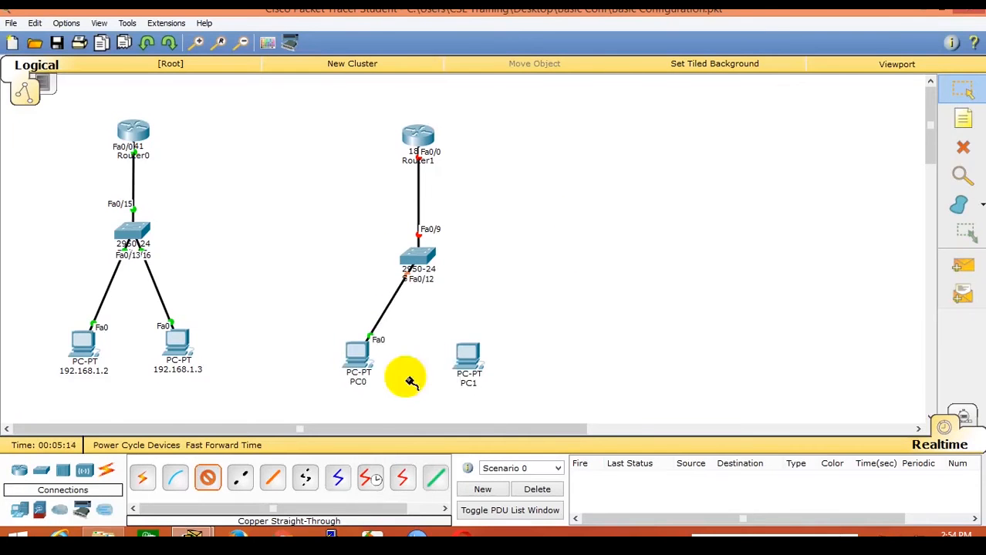
{"action": "left_click", "coordinate": [466, 355]}
{"action": "left_click", "coordinate": [511, 376]}
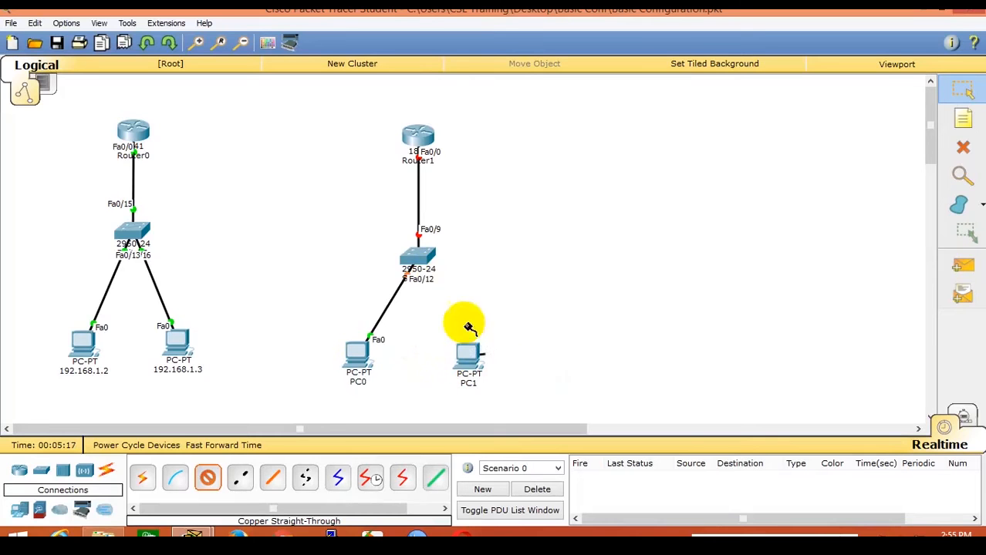
{"action": "left_click", "coordinate": [418, 258]}
{"action": "left_click", "coordinate": [472, 263]}
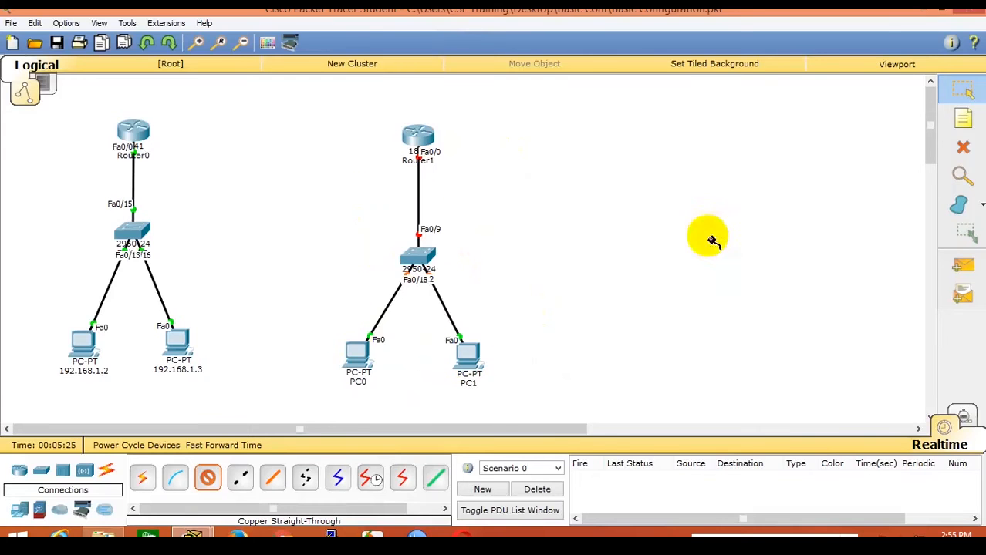
{"action": "left_click", "coordinate": [961, 92]}
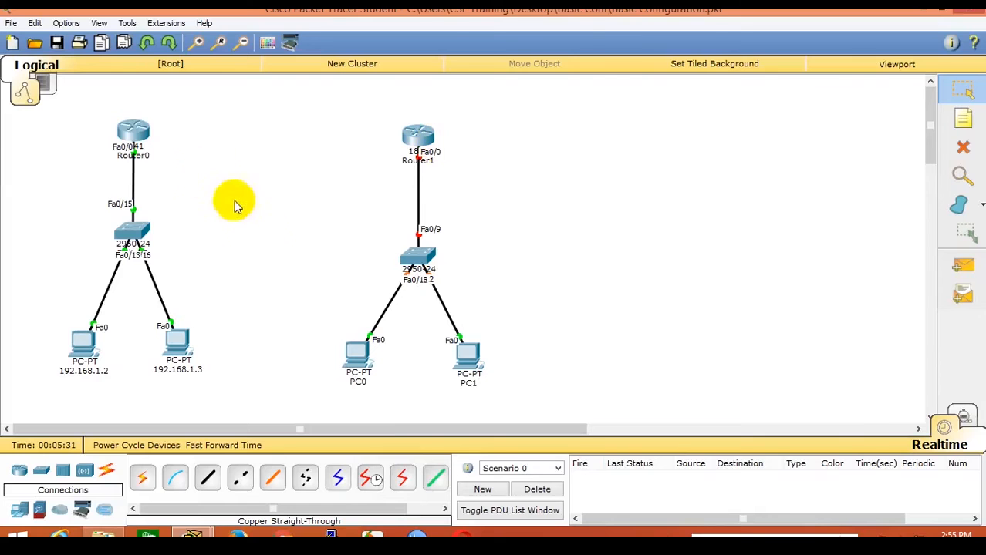
Add notes 192.168.1.0 on Router0's switch link and 193.168.1.0 on Router1's, then nudge Switch1 up.
{"action": "left_click", "coordinate": [962, 118]}
{"action": "left_click", "coordinate": [102, 176]}
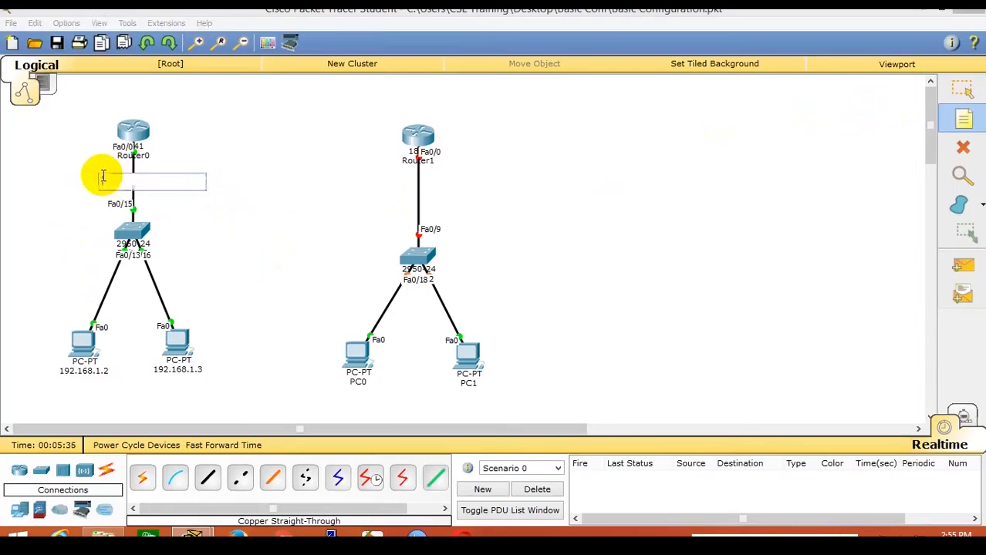
{"action": "type", "text": "192.168.1.0"}
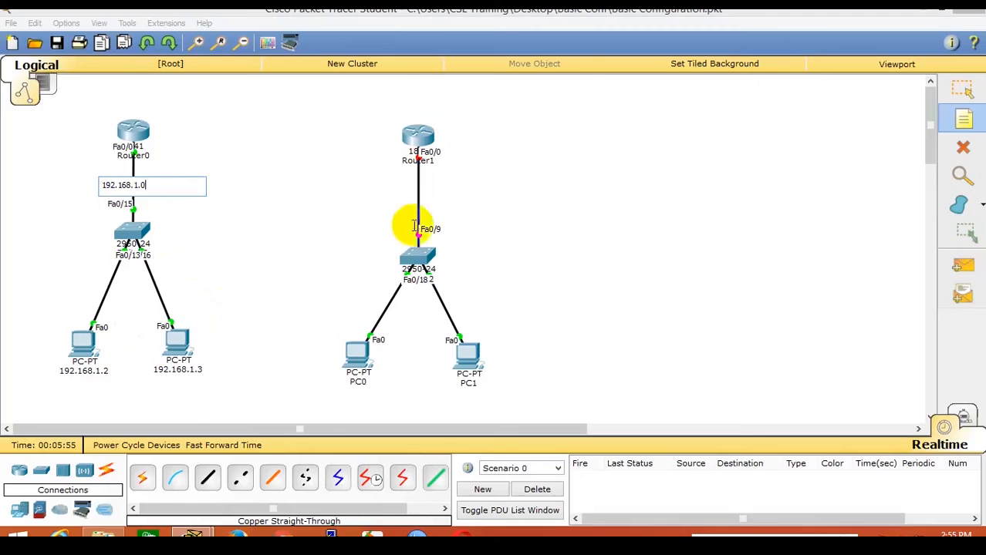
{"action": "left_click", "coordinate": [392, 188]}
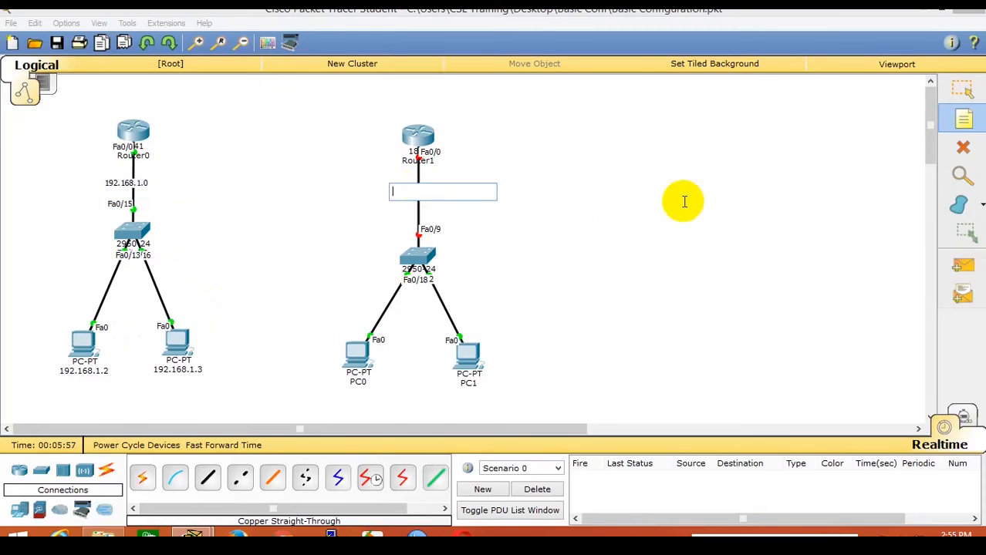
{"action": "type", "text": "193.168.1.0"}
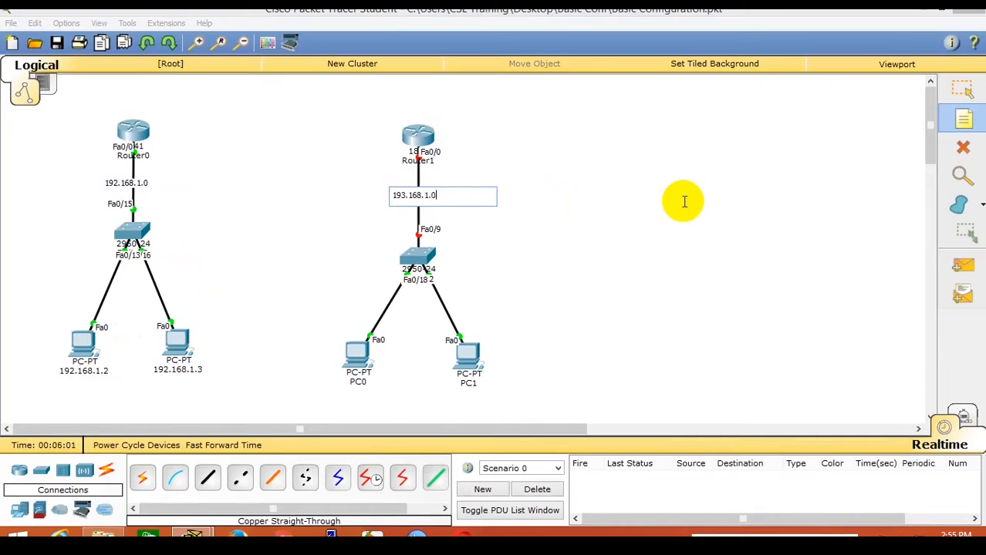
{"action": "left_click", "coordinate": [958, 89]}
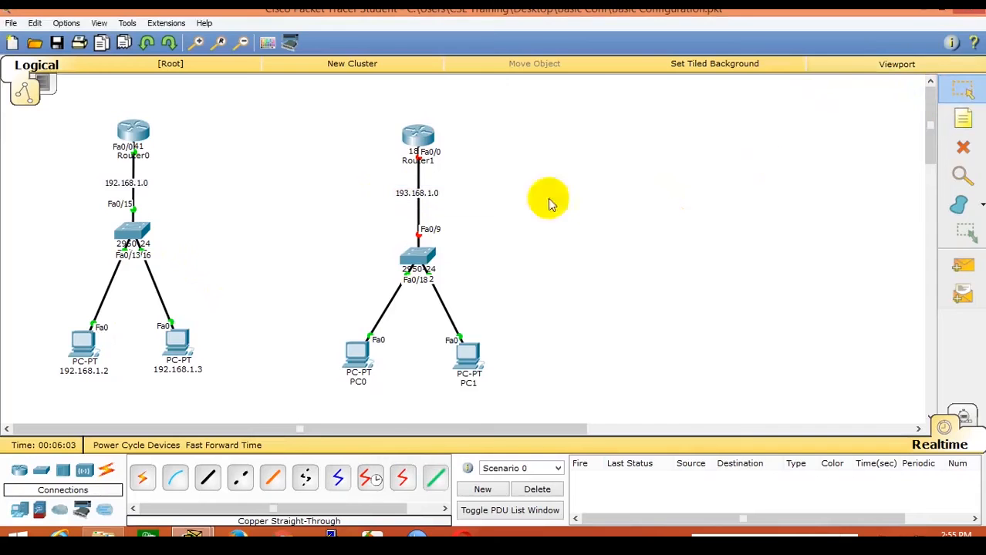
{"action": "left_click_drag", "start_coordinate": [418, 258], "coordinate": [421, 245]}
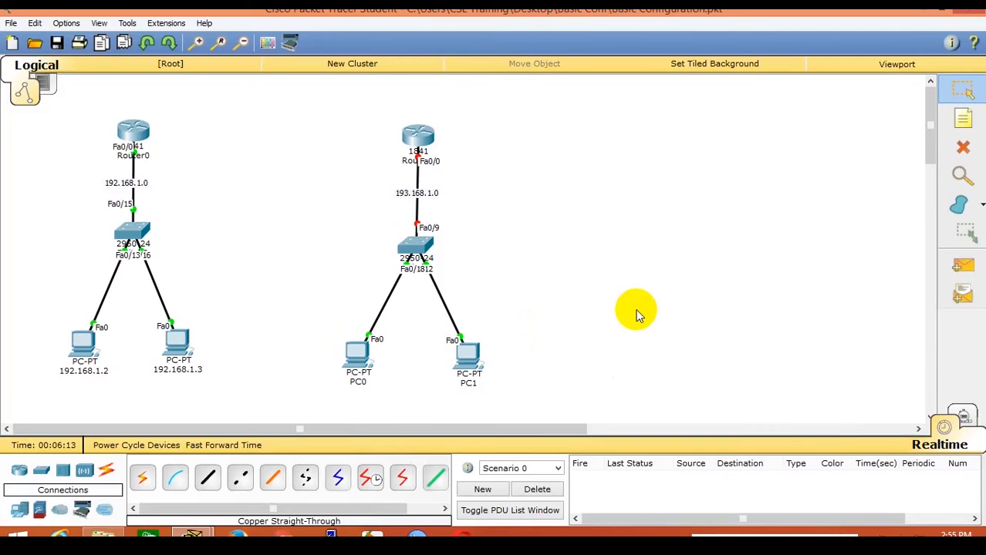
Open Router1's CLI and decline the initial configuration dialog.
{"action": "left_click", "coordinate": [417, 140]}
{"action": "left_click_drag", "start_coordinate": [448, 99], "coordinate": [634, 61]}
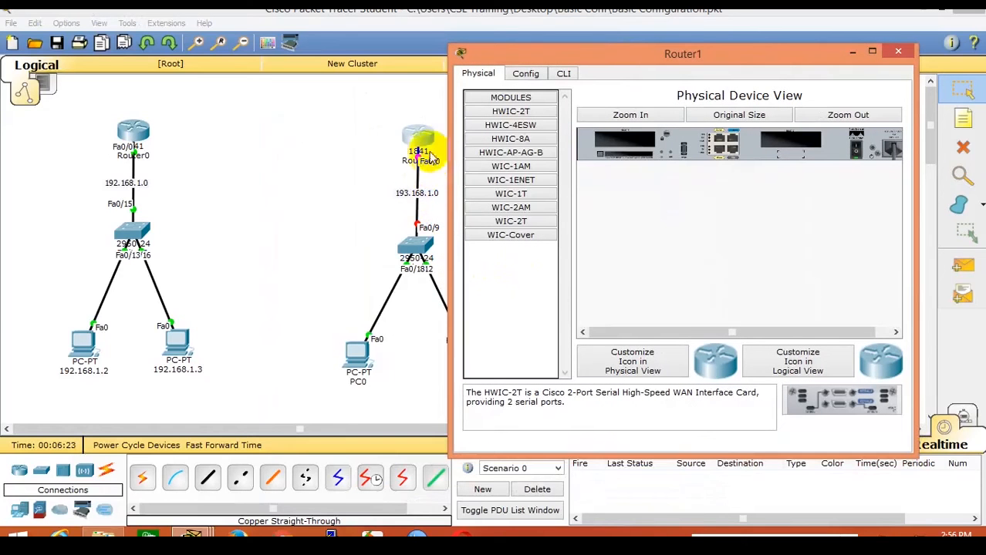
{"action": "left_click", "coordinate": [566, 73]}
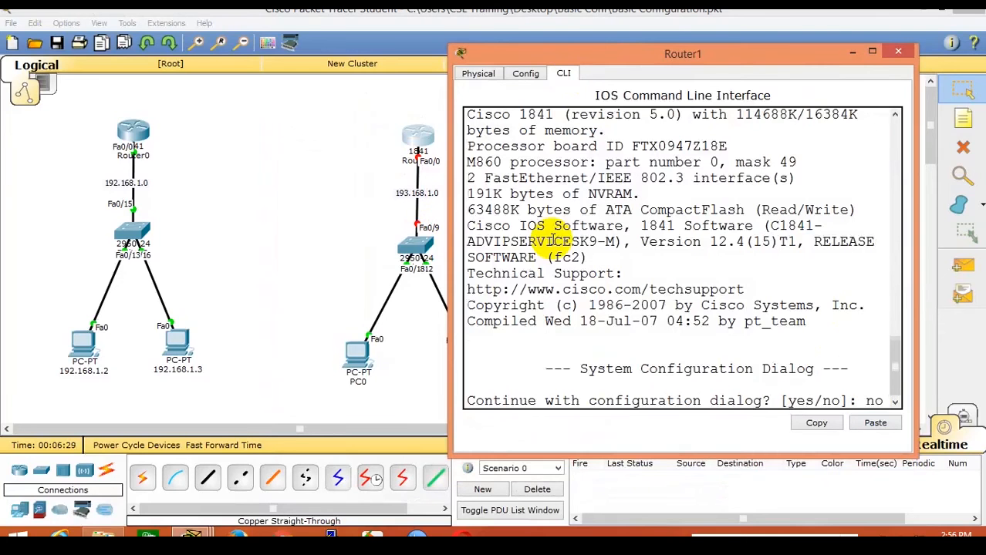
{"action": "key", "text": "Return"}
{"action": "key", "text": "Return"}
Run enable and configure terminal, then set the hostname to R-1.
{"action": "type", "text": "enab"}
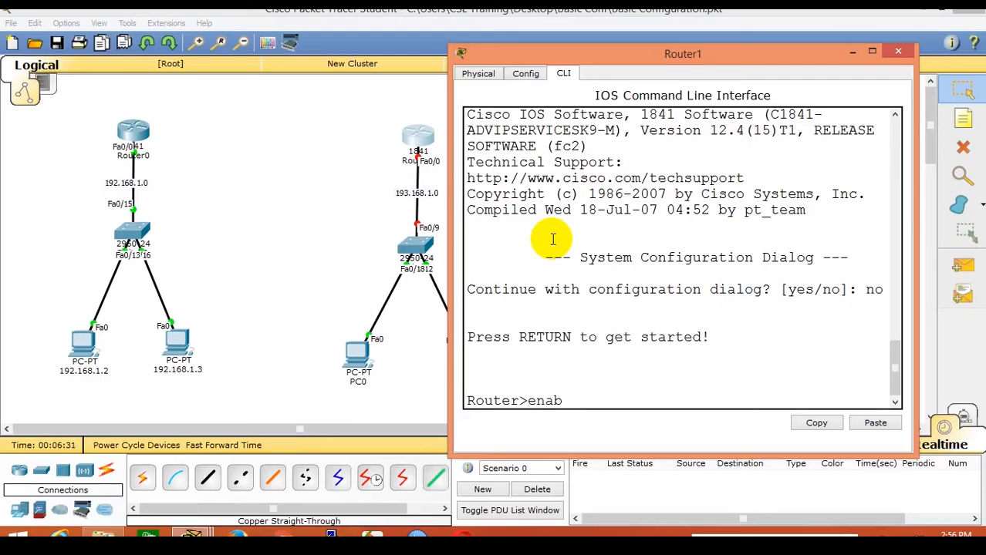
{"action": "type", "text": "le"}
{"action": "key", "text": "Return"}
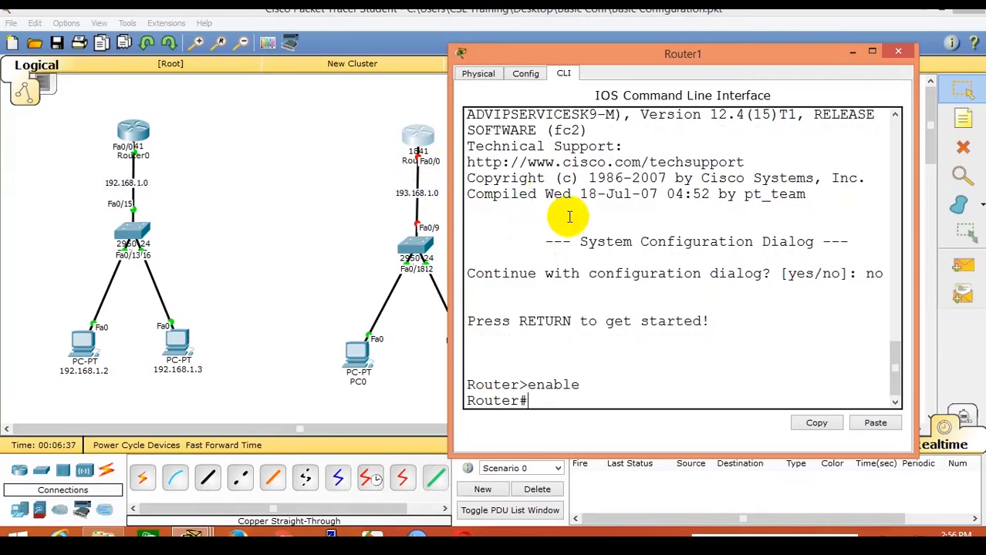
{"action": "type", "text": "configure terminal"}
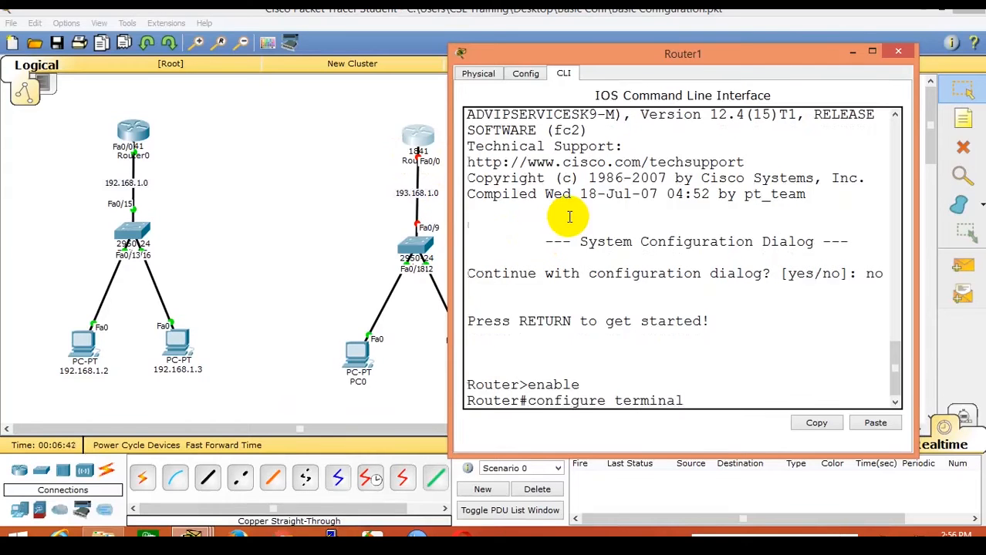
{"action": "key", "text": "Return"}
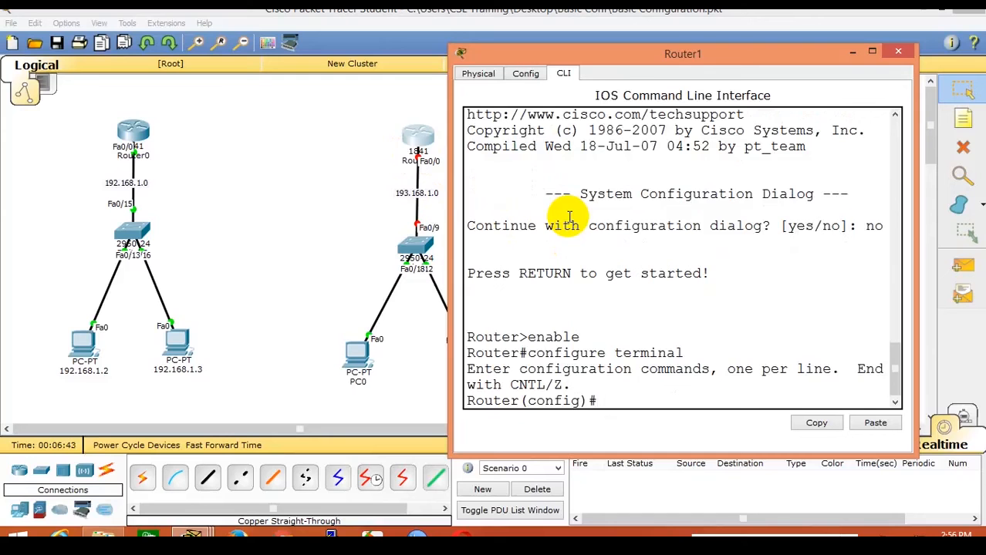
{"action": "type", "text": "hostname"}
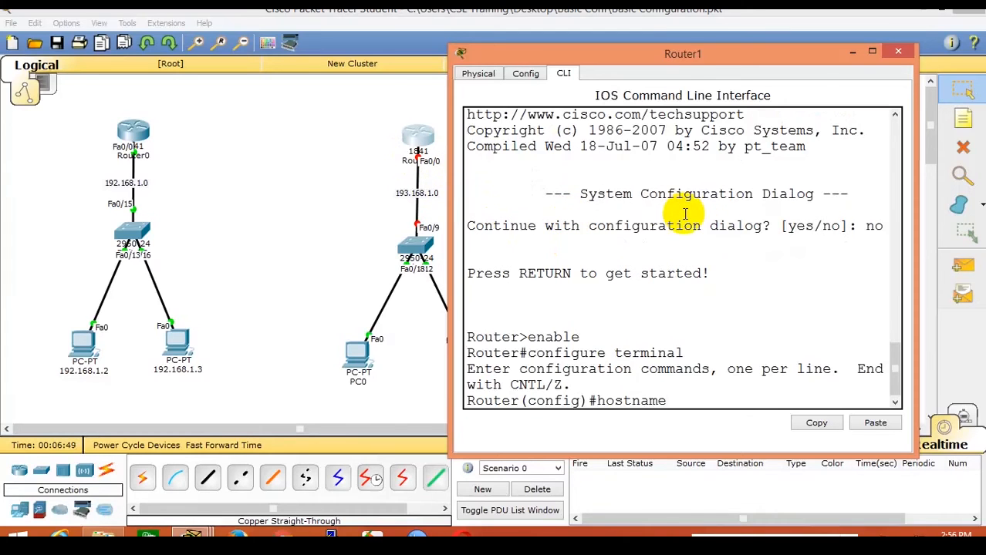
{"action": "type", "text": "R-1"}
{"action": "key", "text": "Return"}
{"action": "key", "text": "Return"}
{"action": "key", "text": "Return"}
{"action": "key", "text": "Return"}
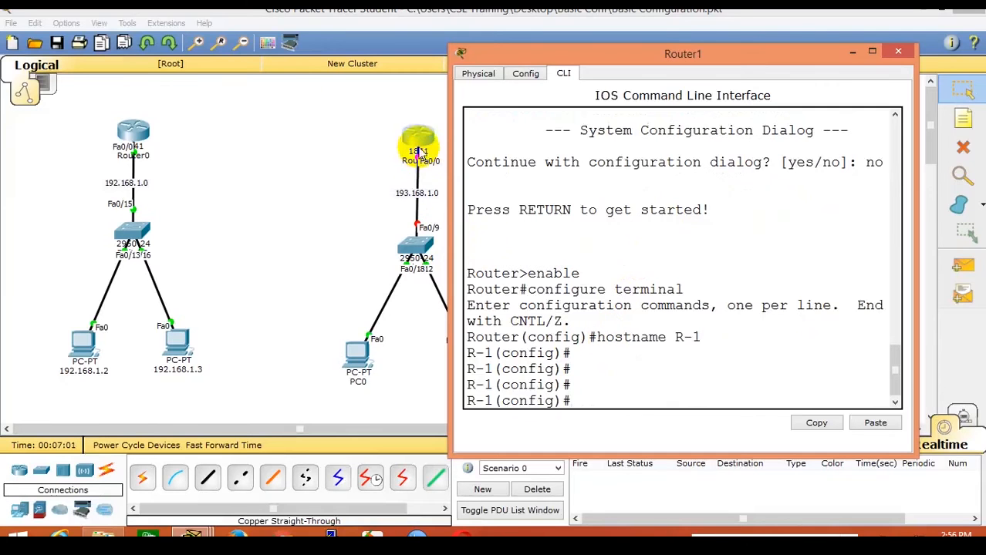
Enter interface configuration for FastEthernet 0/0.
{"action": "type", "text": "in"}
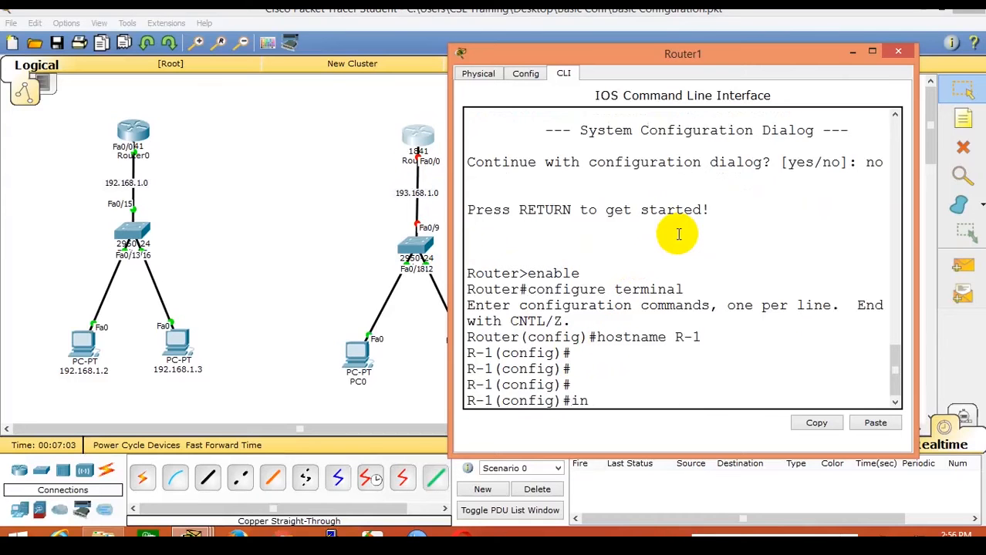
{"action": "type", "text": "terface fastethern"}
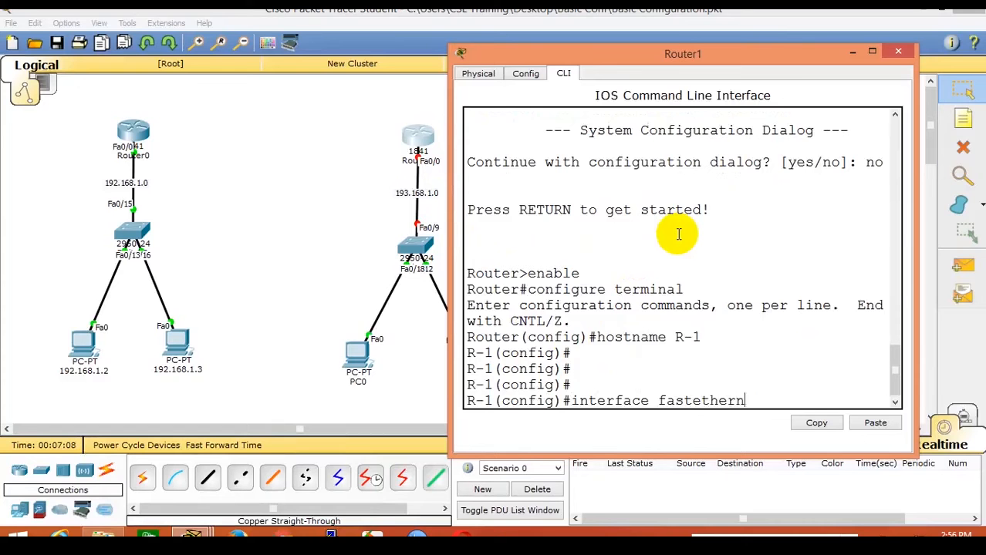
{"action": "type", "text": "et 0/0"}
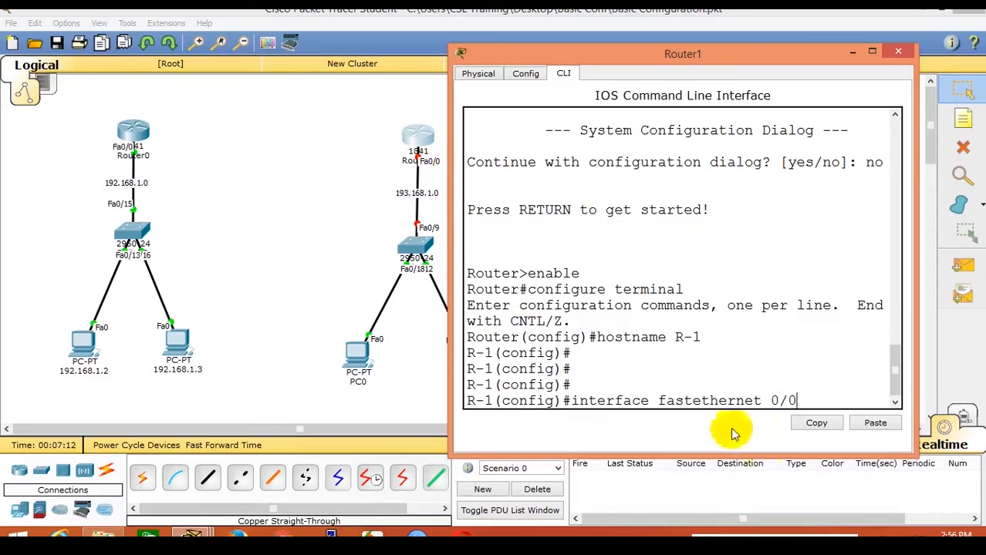
{"action": "left_click_drag", "start_coordinate": [799, 398], "coordinate": [566, 400]}
{"action": "left_click", "coordinate": [547, 401]}
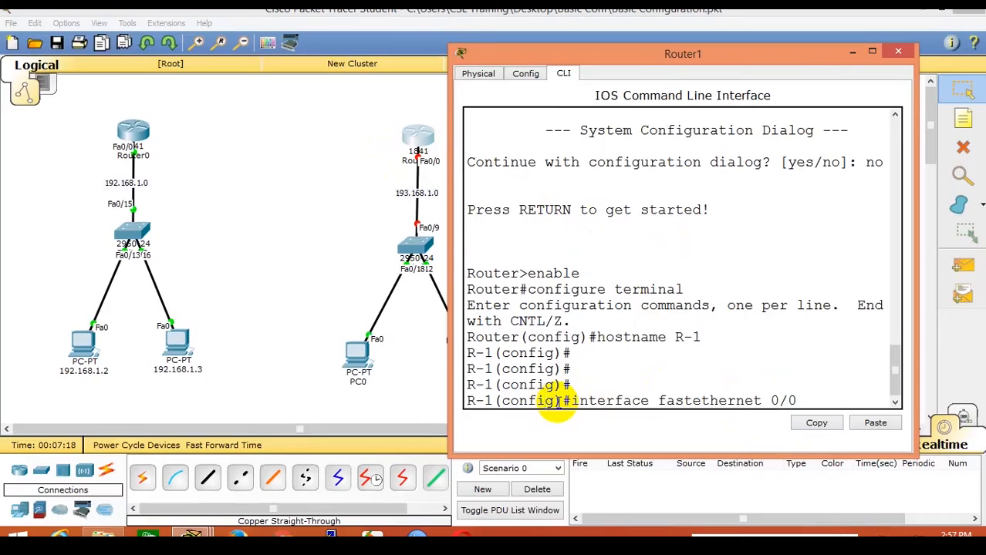
{"action": "key", "text": "Return"}
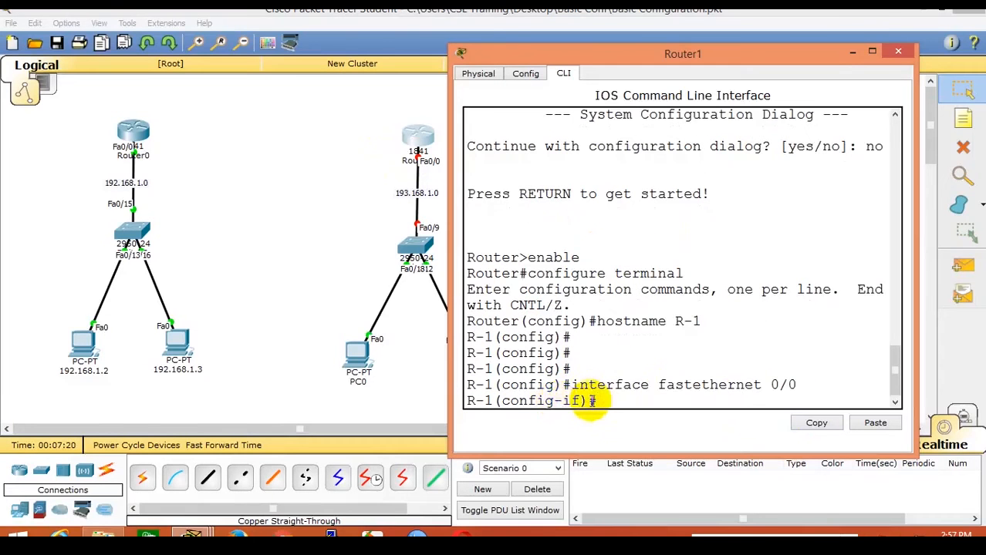
{"action": "left_click_drag", "start_coordinate": [589, 401], "coordinate": [560, 402]}
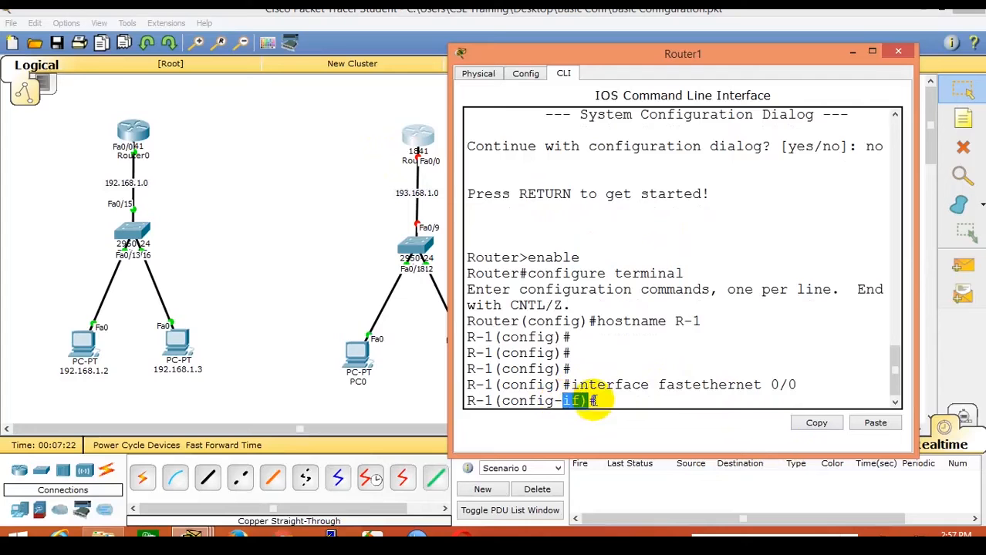
{"action": "left_click", "coordinate": [617, 401]}
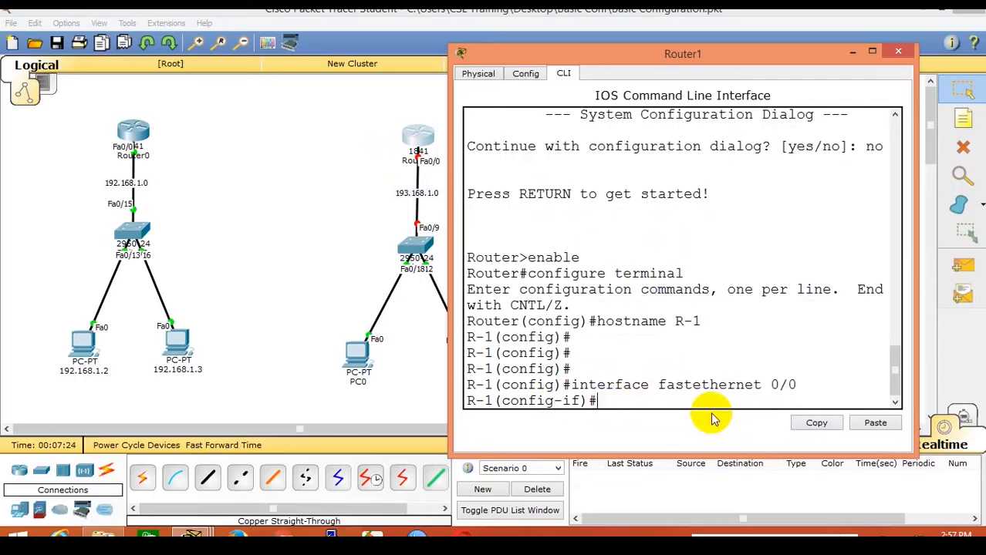
Assign ip address 193.168.1.1 255.255.255.0 and bring the interface up with no shutdown.
{"action": "type", "text": "ip address"}
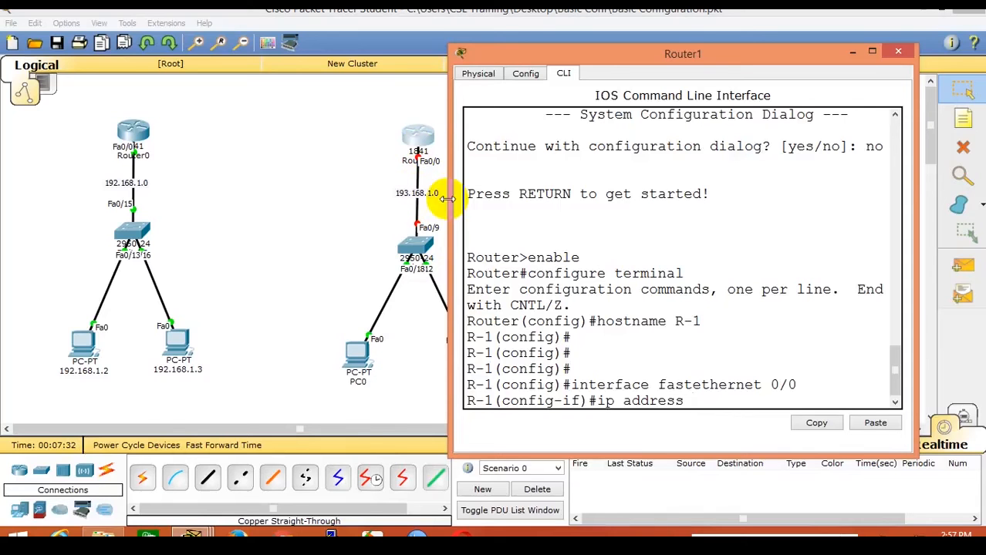
{"action": "type", "text": "193.168.1.1 255.255"}
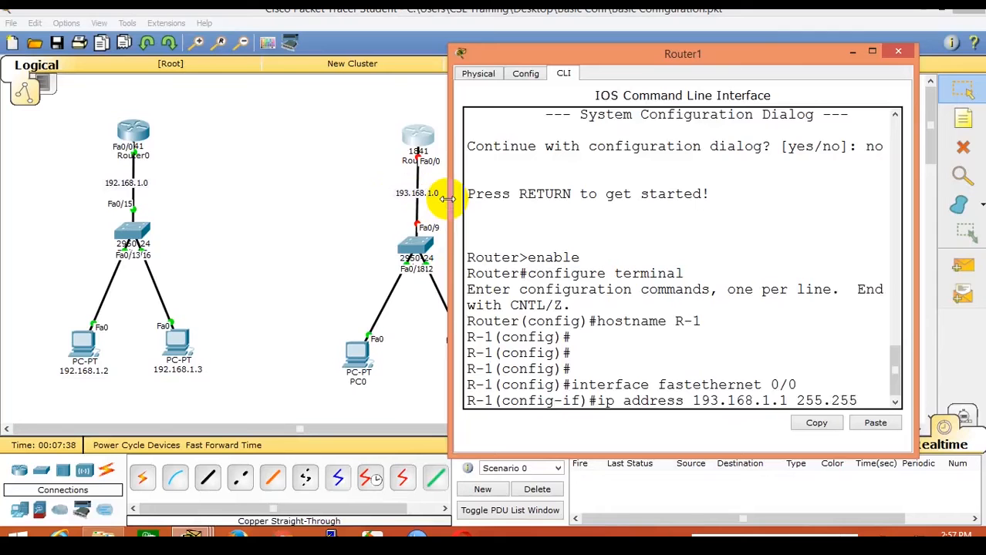
{"action": "type", "text": ".255"}
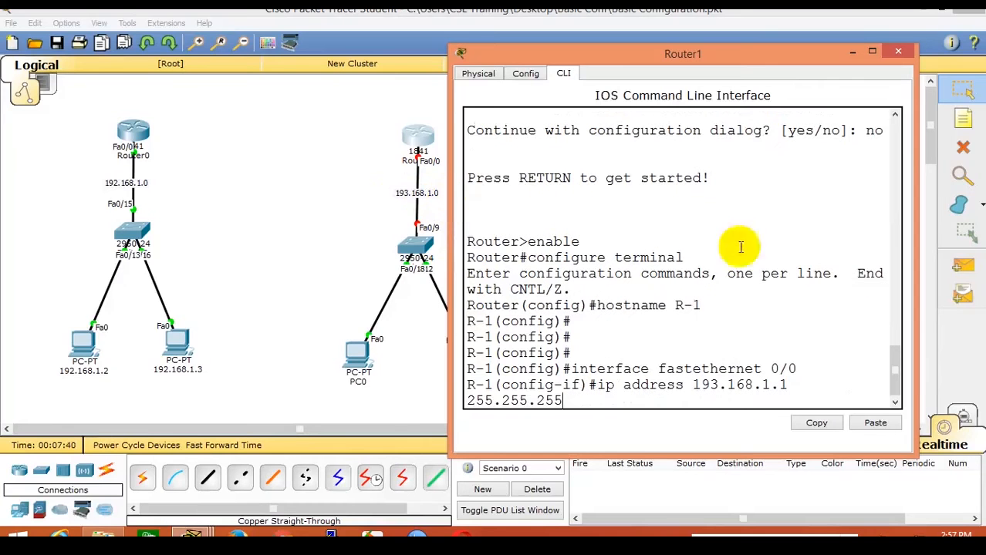
{"action": "left_click_drag", "start_coordinate": [915, 309], "coordinate": [981, 308]}
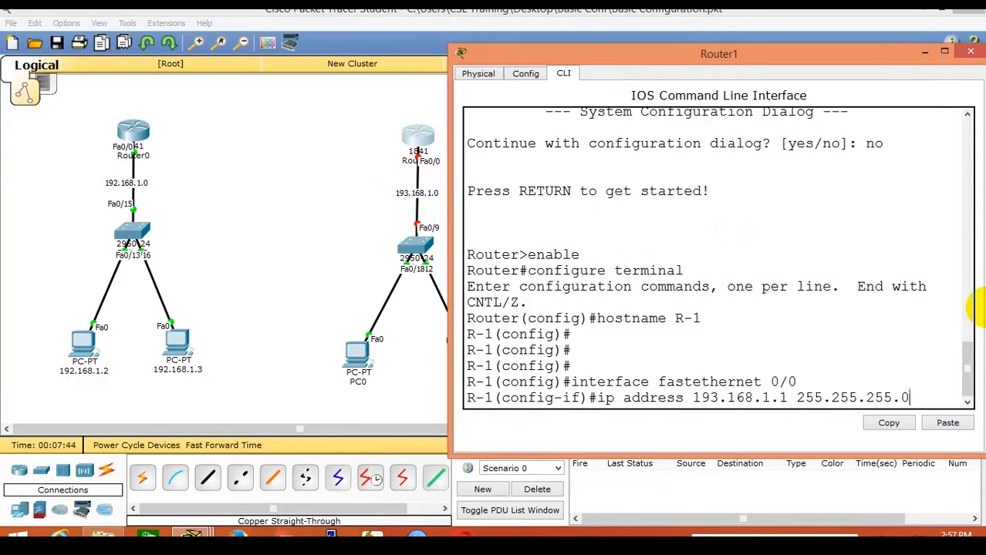
{"action": "key", "text": "Return"}
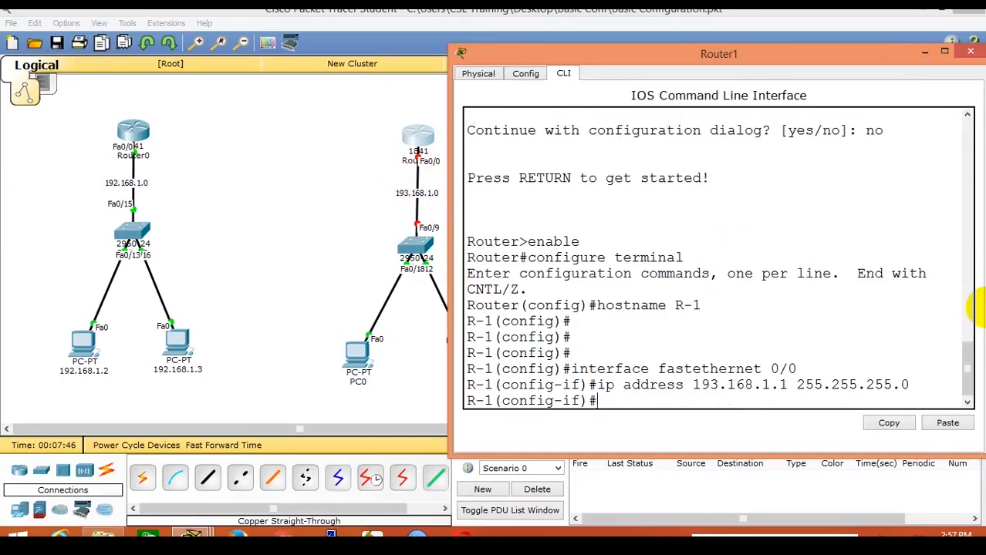
{"action": "type", "text": "no shutdown"}
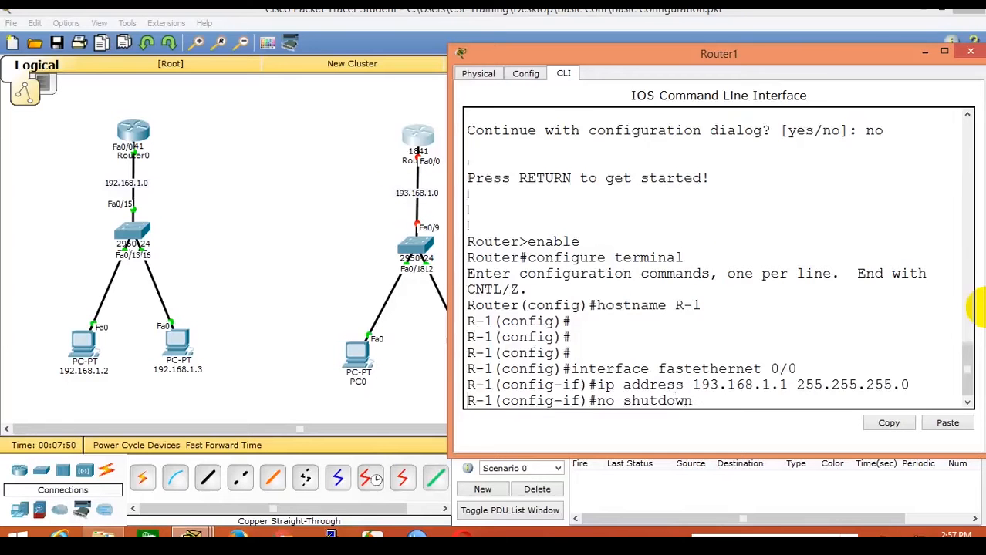
{"action": "key", "text": "Return"}
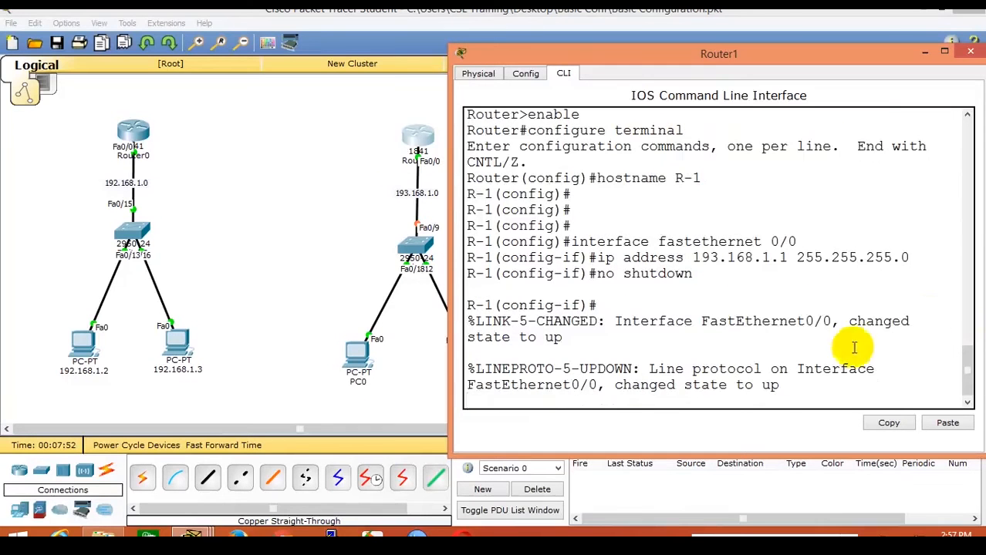
Copy the typed commands from enable through no shutdown.
{"action": "scroll", "coordinate": [758, 344], "scroll_direction": "up", "scroll_amount": 2}
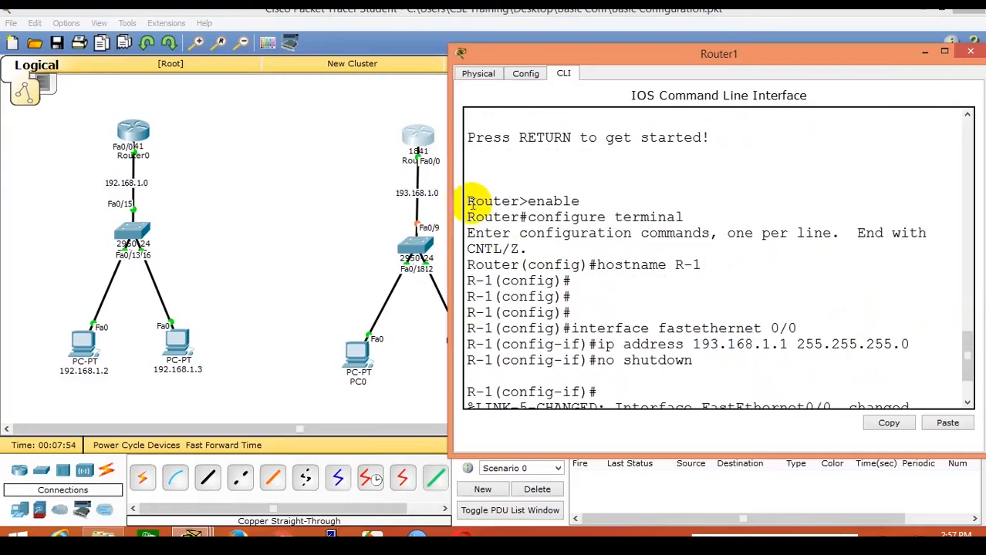
{"action": "left_click_drag", "start_coordinate": [470, 203], "coordinate": [887, 368]}
{"action": "key", "text": "ctrl+c"}
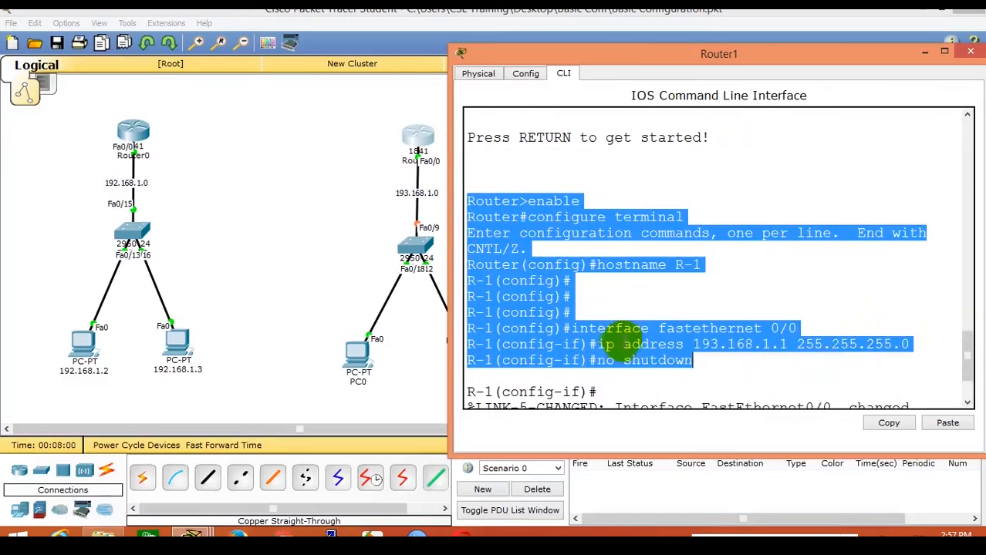
{"action": "right_click", "coordinate": [634, 345]}
{"action": "left_click", "coordinate": [639, 349]}
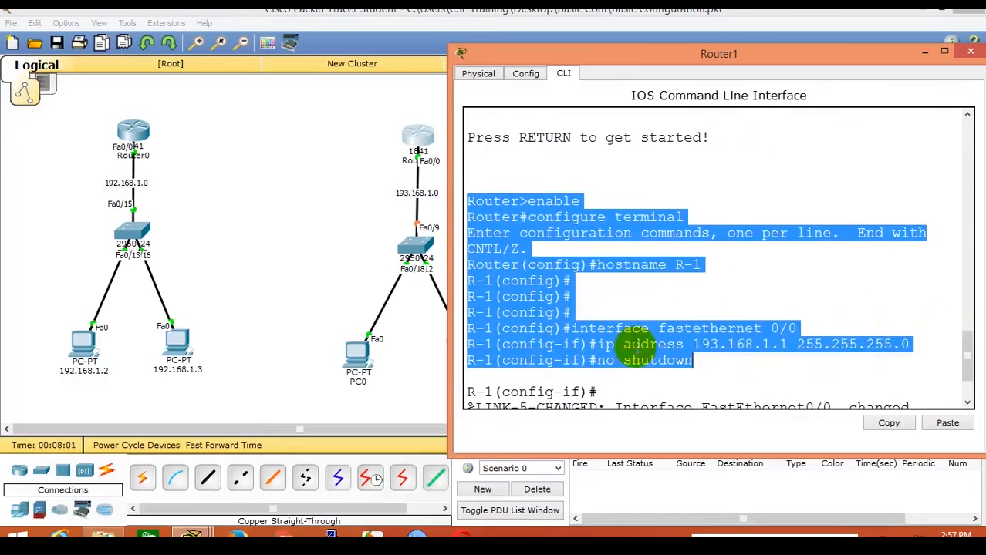
Minimize Packet Tracer and both router consoles to reveal the Windows desktop.
{"action": "left_click", "coordinate": [923, 51]}
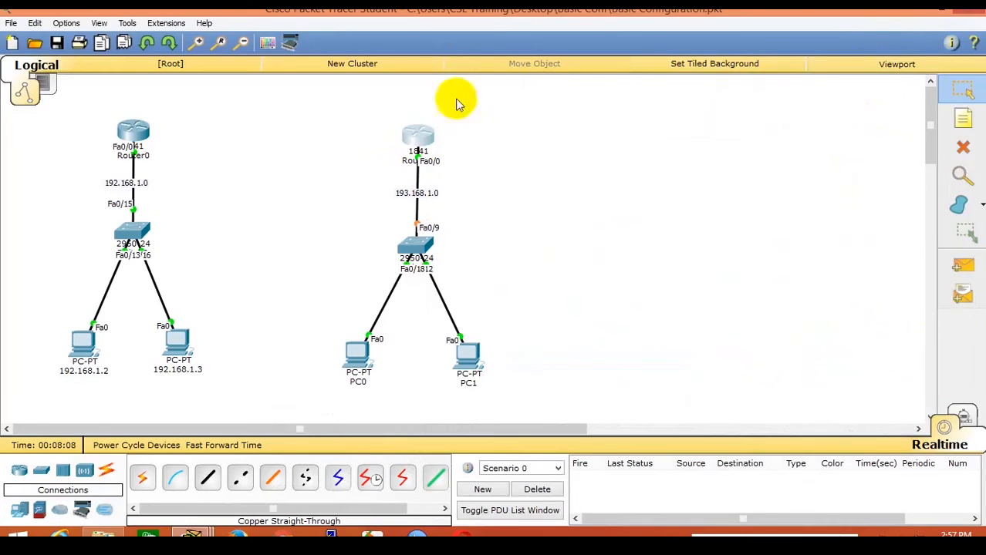
{"action": "left_click", "coordinate": [425, 135]}
{"action": "scroll", "coordinate": [689, 372], "scroll_direction": "down", "scroll_amount": 2}
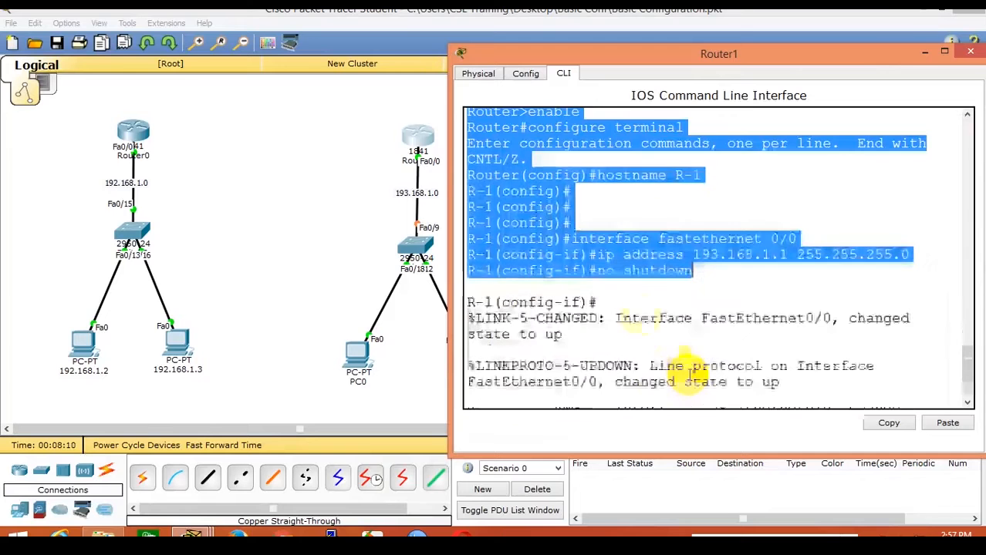
{"action": "left_click", "coordinate": [911, 9]}
{"action": "left_click", "coordinate": [926, 53]}
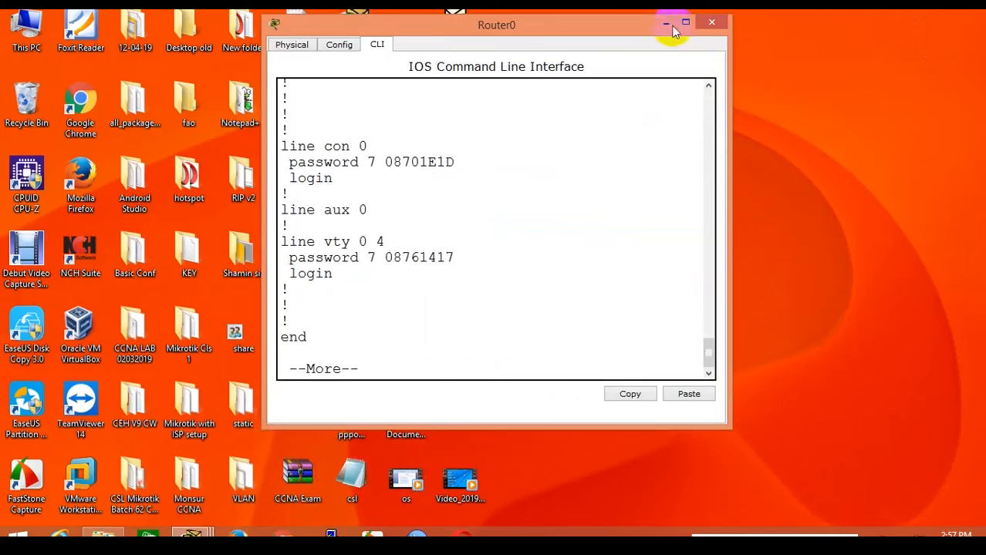
{"action": "left_click", "coordinate": [667, 23]}
Create a new text document on the desktop and paste R-1's commands into it.
{"action": "right_click", "coordinate": [606, 173]}
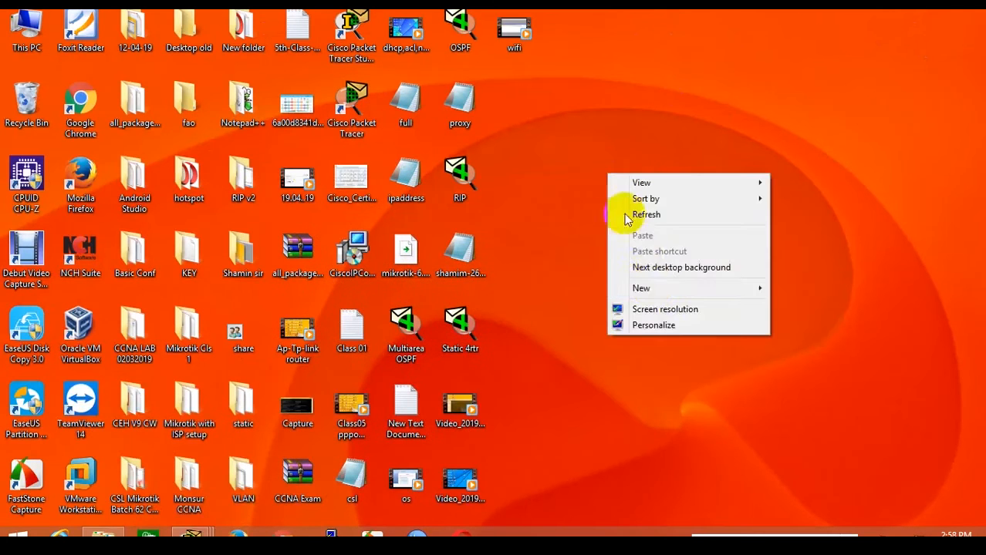
{"action": "mouse_move", "coordinate": [651, 289]}
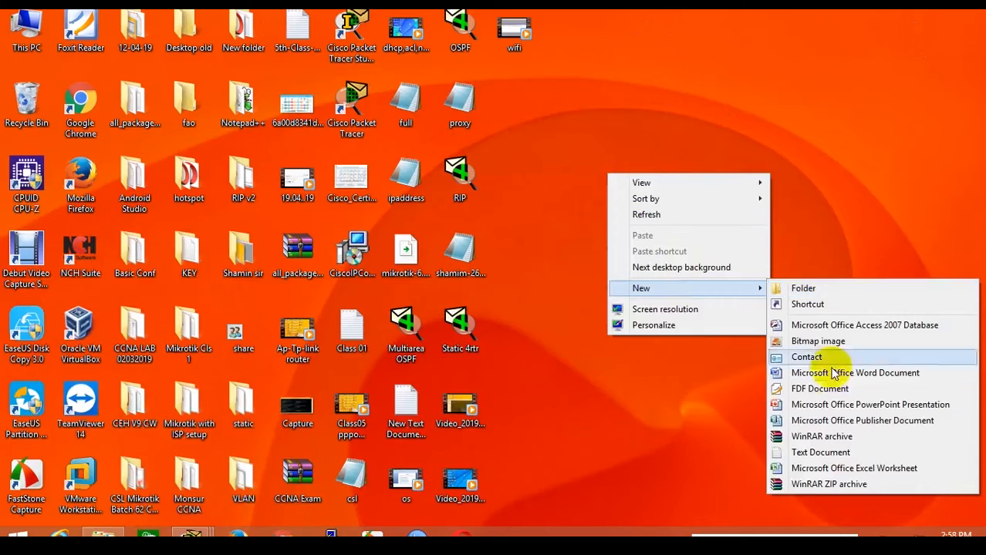
{"action": "left_click", "coordinate": [808, 452]}
{"action": "left_click", "coordinate": [700, 286]}
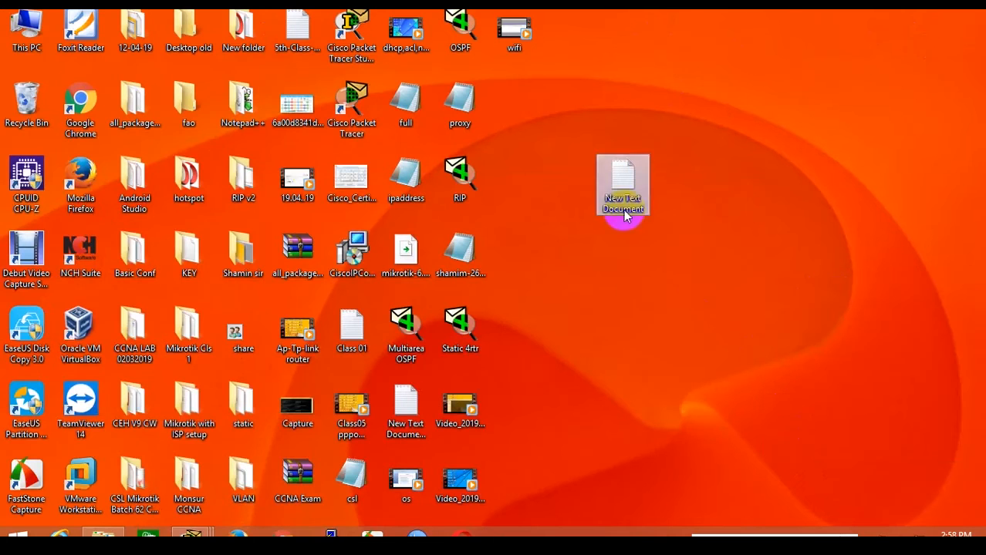
{"action": "double_click", "coordinate": [625, 205]}
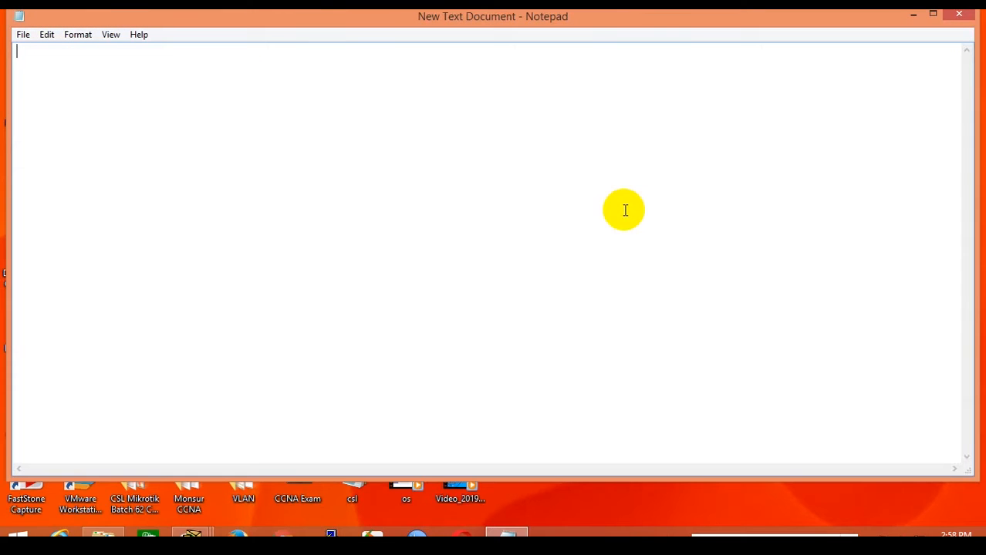
{"action": "key", "text": "ctrl+v"}
Delete the message line and empty R-1(config)# prompt lines, then return to Packet Tracer.
{"action": "left_click_drag", "start_coordinate": [456, 79], "coordinate": [13, 77]}
{"action": "key", "text": "Delete"}
{"action": "key", "text": "Delete"}
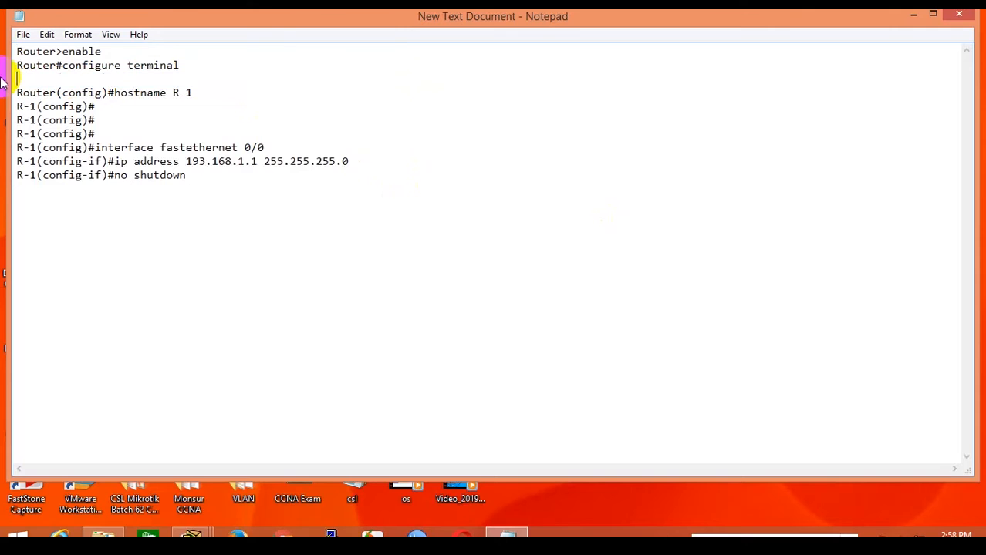
{"action": "left_click_drag", "start_coordinate": [94, 120], "coordinate": [14, 94]}
{"action": "key", "text": "Delete"}
{"action": "key", "text": "Delete"}
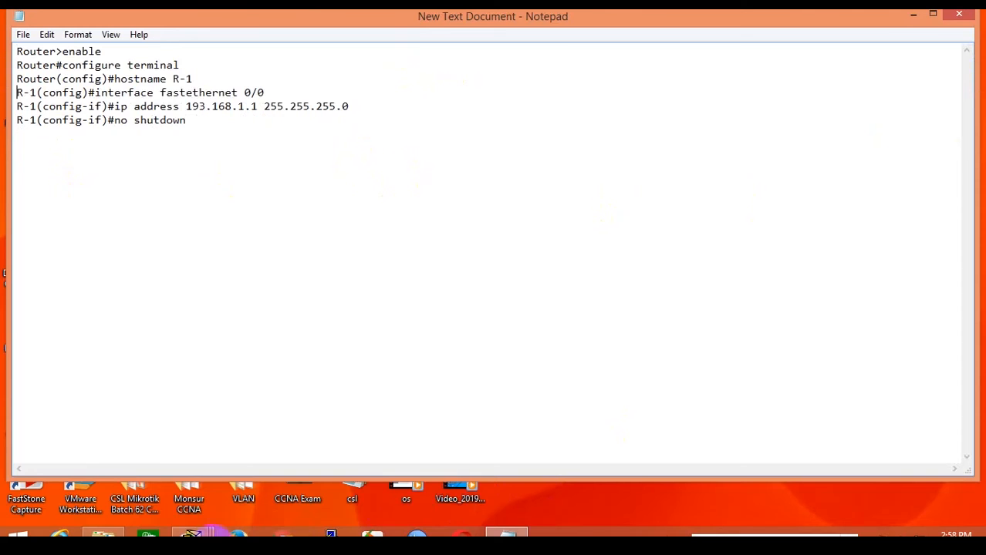
{"action": "mouse_move", "coordinate": [192, 534]}
{"action": "left_click", "coordinate": [117, 453]}
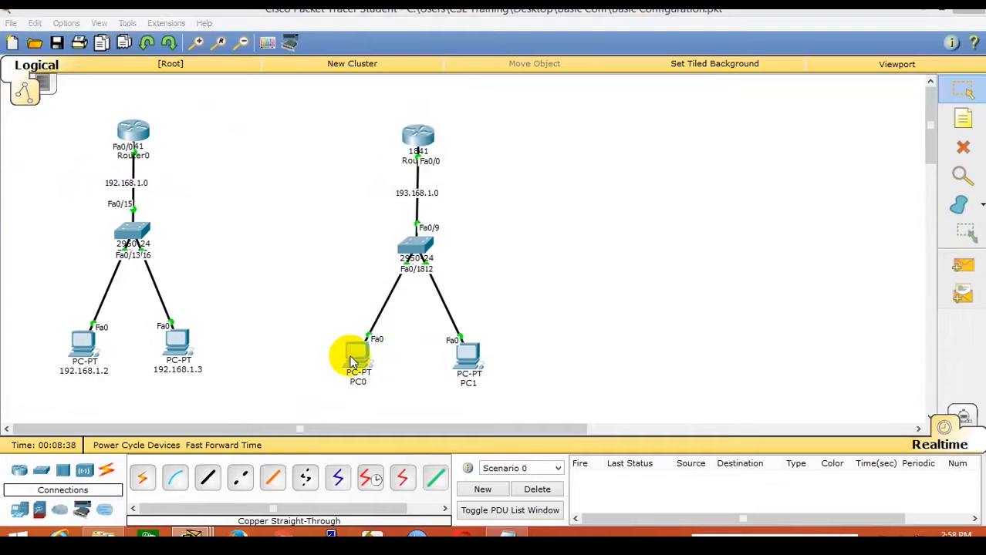
Set PC0's IP configuration to 193.168.1.2 with mask 255.255.255.0.
{"action": "left_click", "coordinate": [351, 361]}
{"action": "left_click", "coordinate": [390, 114]}
{"action": "left_click", "coordinate": [334, 149]}
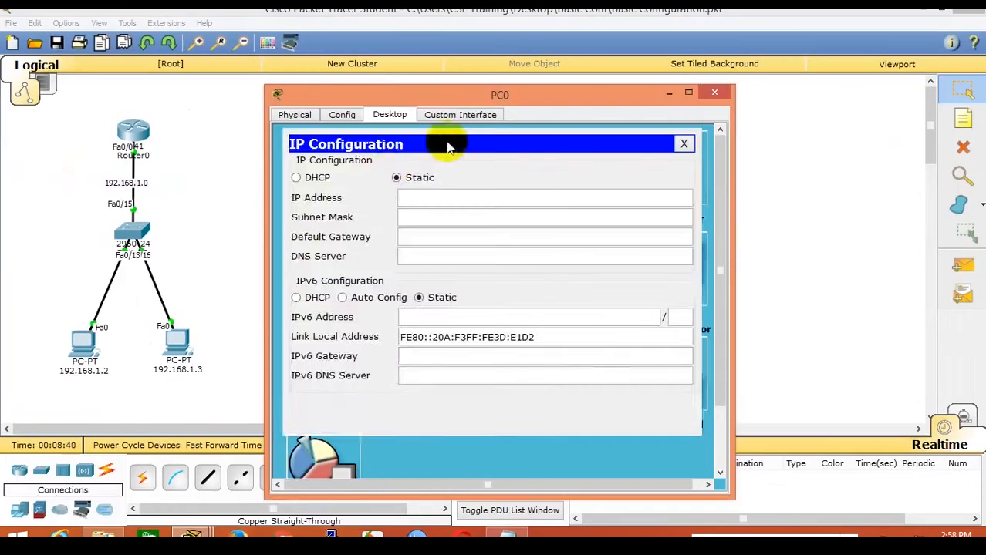
{"action": "left_click_drag", "start_coordinate": [450, 95], "coordinate": [687, 66]}
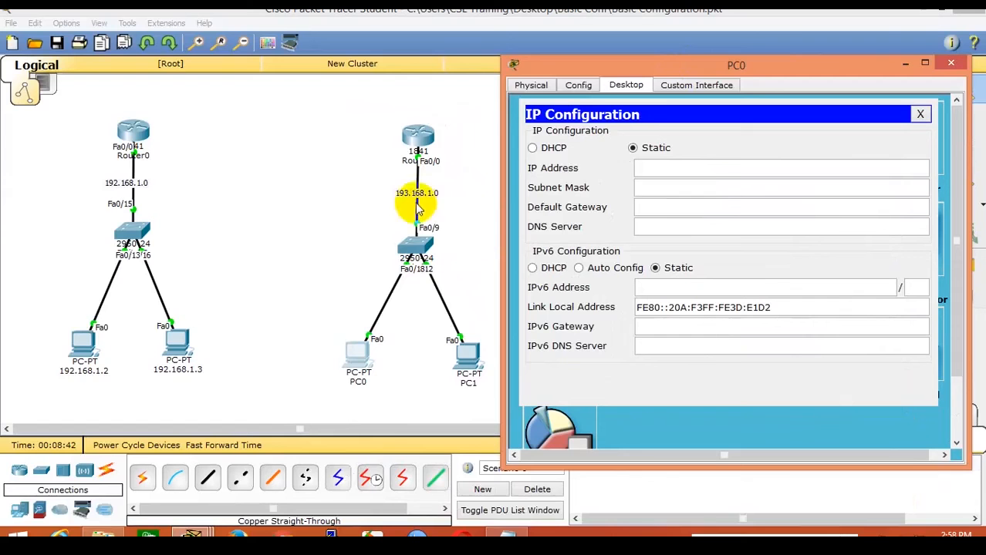
{"action": "left_click", "coordinate": [695, 173]}
{"action": "type", "text": "193.168.1.2"}
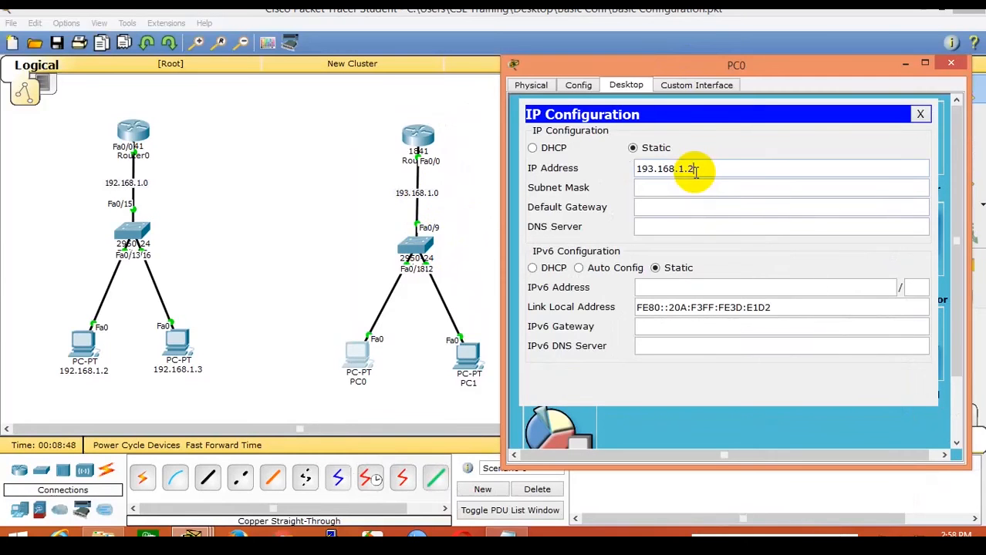
{"action": "left_click", "coordinate": [698, 188]}
Copy PC0's address 193.168.1.2 and open PC1's settings window.
{"action": "left_click", "coordinate": [692, 165]}
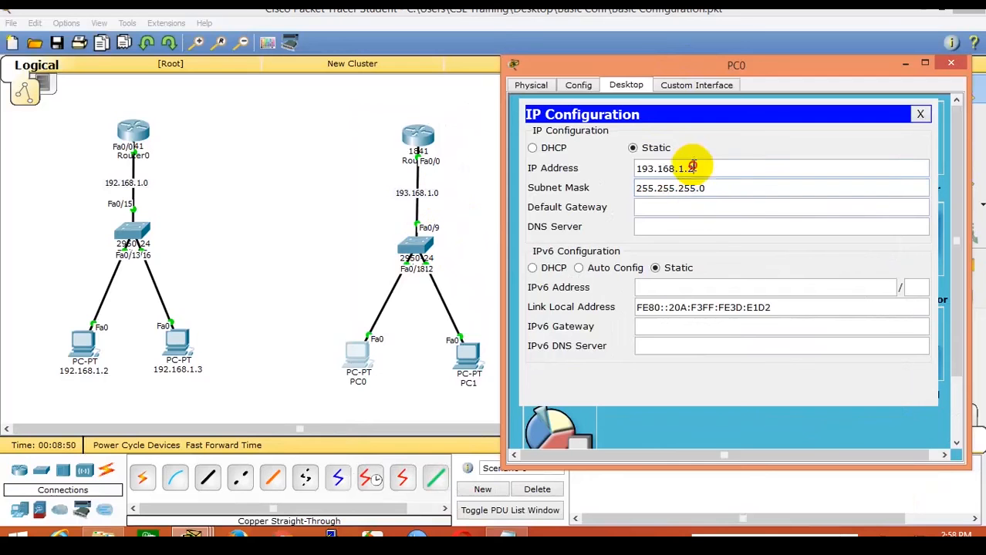
{"action": "left_click_drag", "start_coordinate": [693, 166], "coordinate": [631, 168]}
{"action": "right_click", "coordinate": [646, 169]}
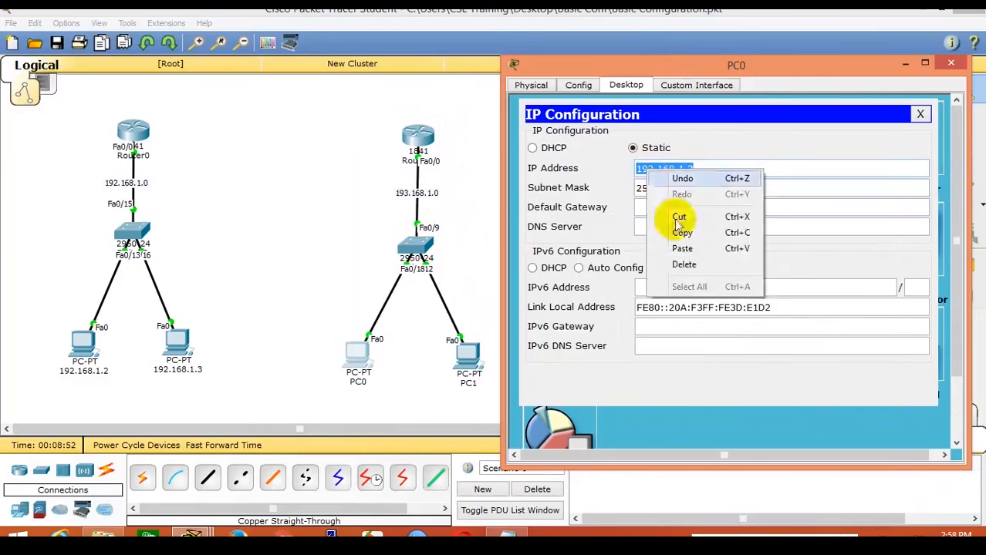
{"action": "left_click", "coordinate": [682, 232]}
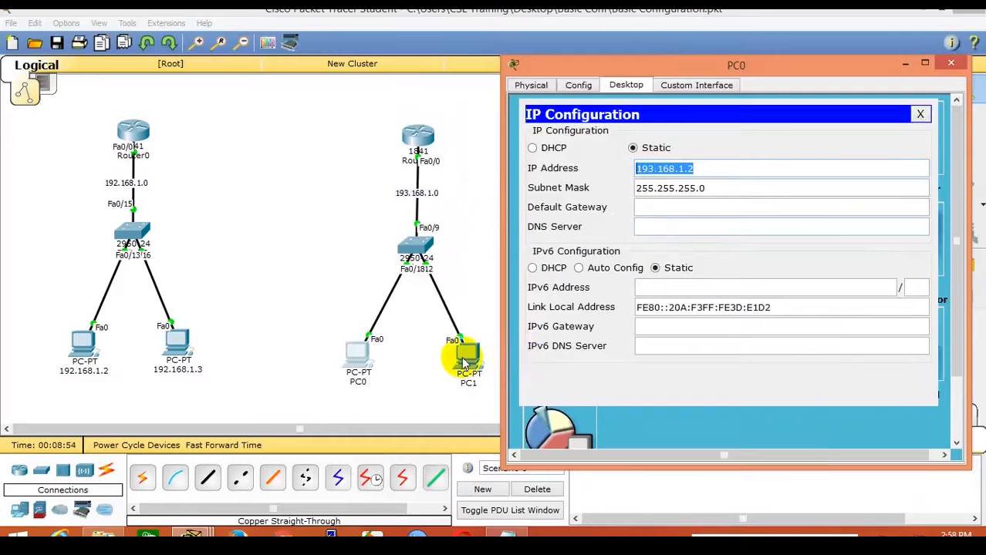
{"action": "left_click", "coordinate": [463, 360]}
Set PC1's static IP to 193.168.1.3, letting the 255.255.255.0 mask auto-fill.
{"action": "left_click", "coordinate": [388, 114]}
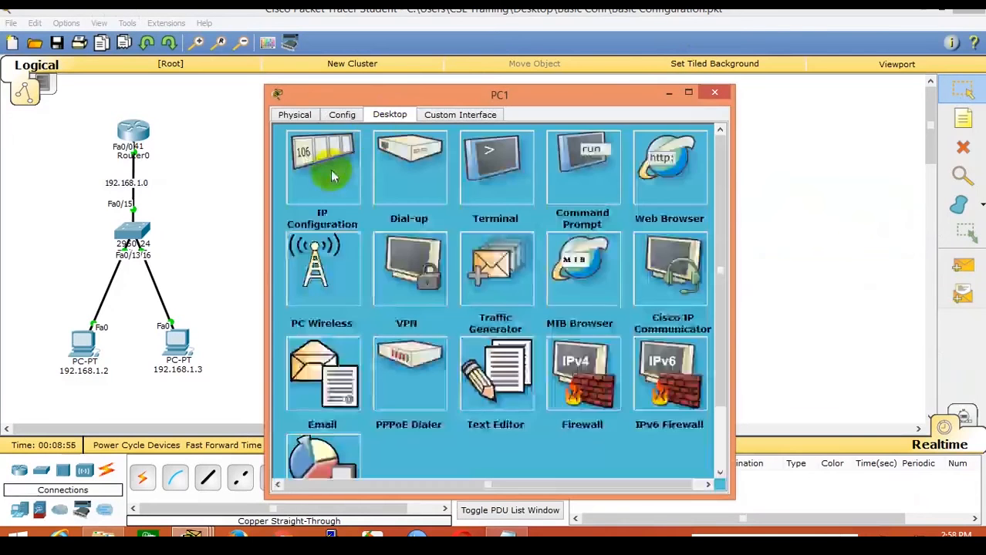
{"action": "left_click", "coordinate": [332, 177]}
{"action": "right_click", "coordinate": [448, 200]}
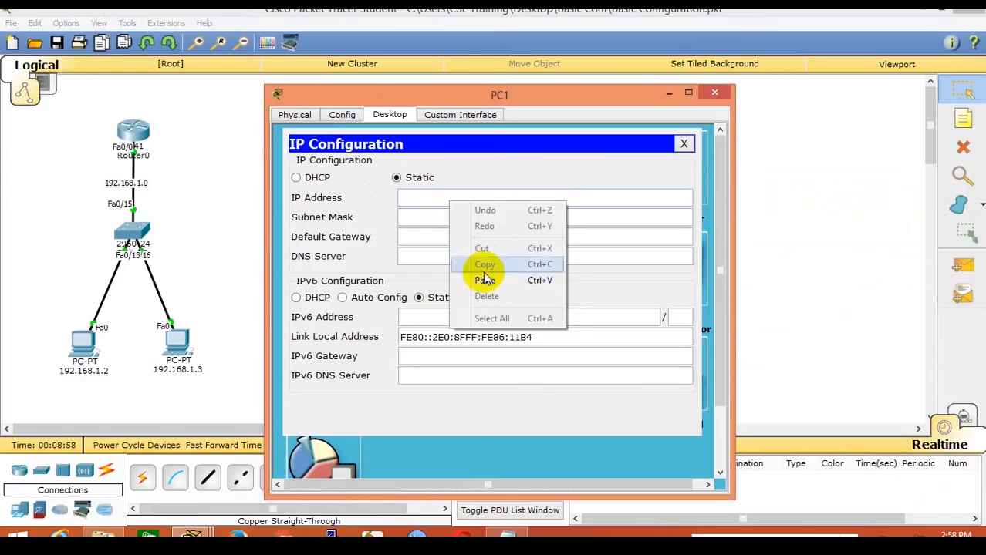
{"action": "left_click", "coordinate": [485, 280]}
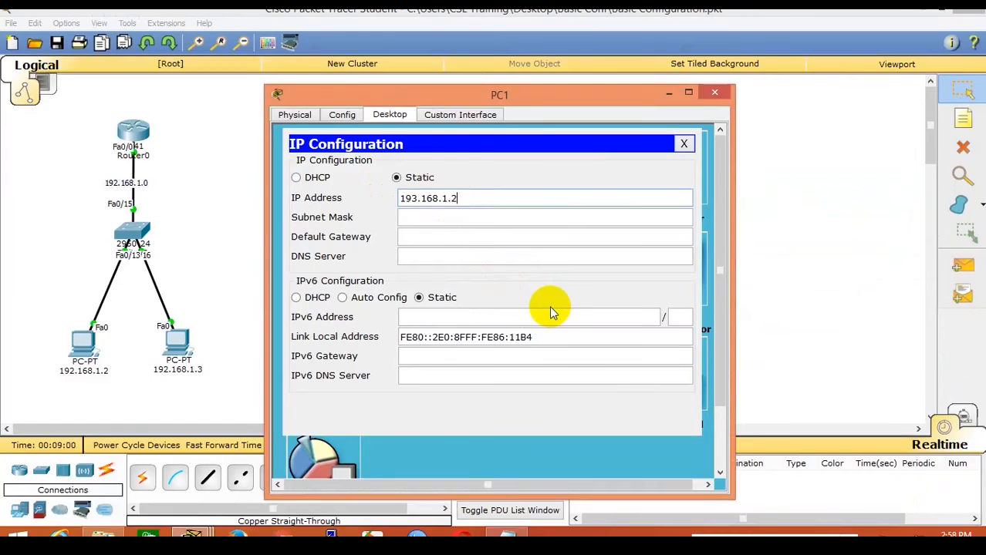
{"action": "key", "text": "BackSpace"}
{"action": "type", "text": "3"}
{"action": "key", "text": "Tab"}
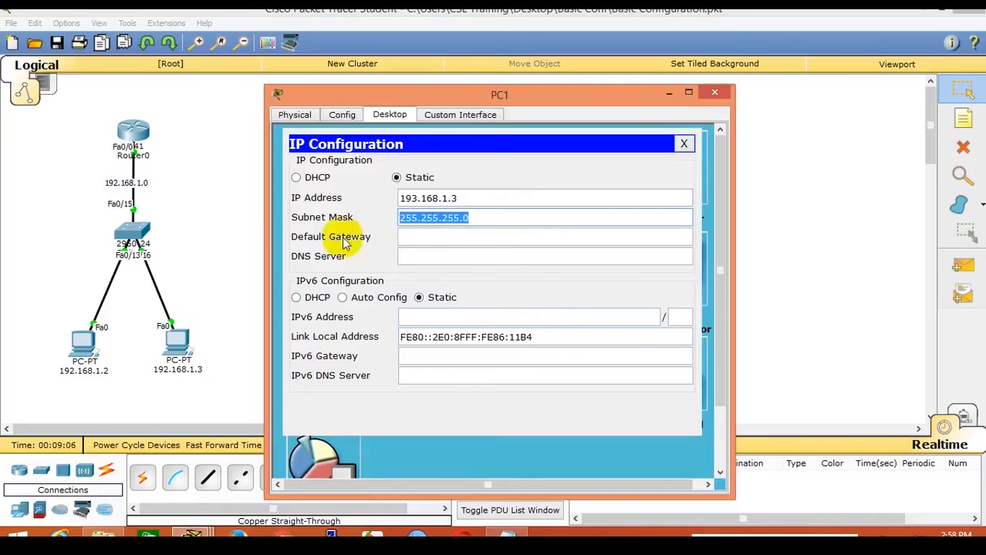
Review the other PCs' IP configuration, including PC0's gateway and DNS fields, then return to the topology.
{"action": "left_click", "coordinate": [255, 208]}
{"action": "left_click", "coordinate": [85, 351]}
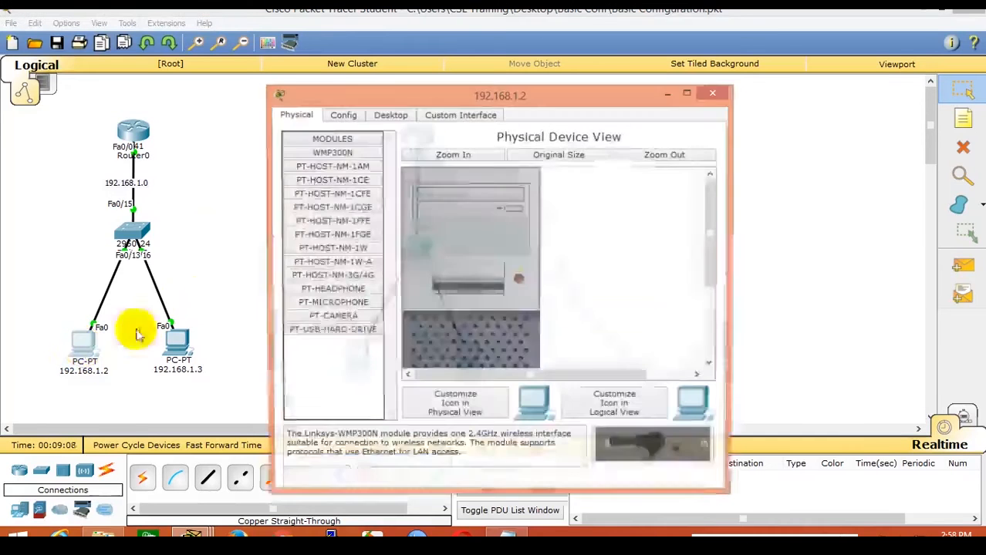
{"action": "left_click", "coordinate": [386, 116]}
{"action": "left_click", "coordinate": [328, 185]}
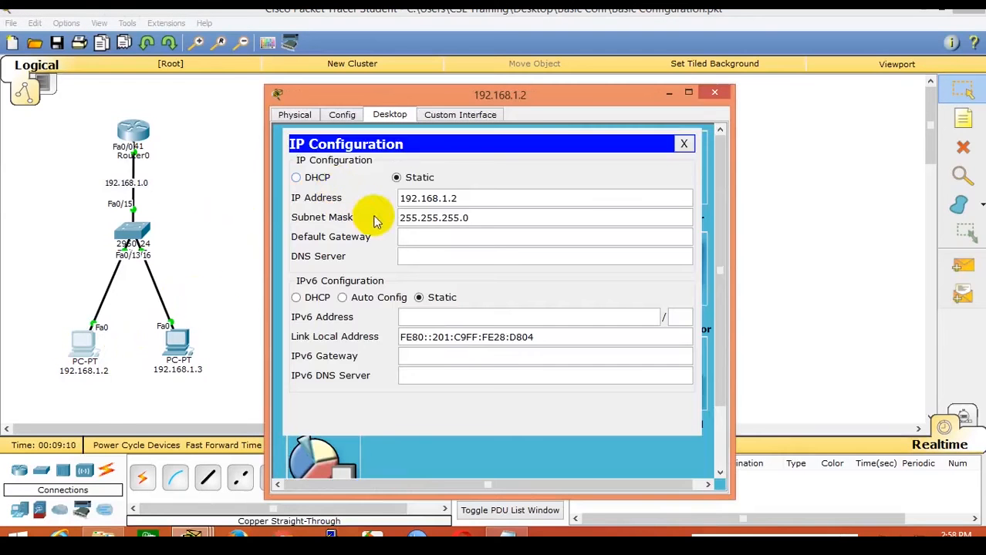
{"action": "left_click", "coordinate": [227, 284]}
{"action": "left_click", "coordinate": [352, 363]}
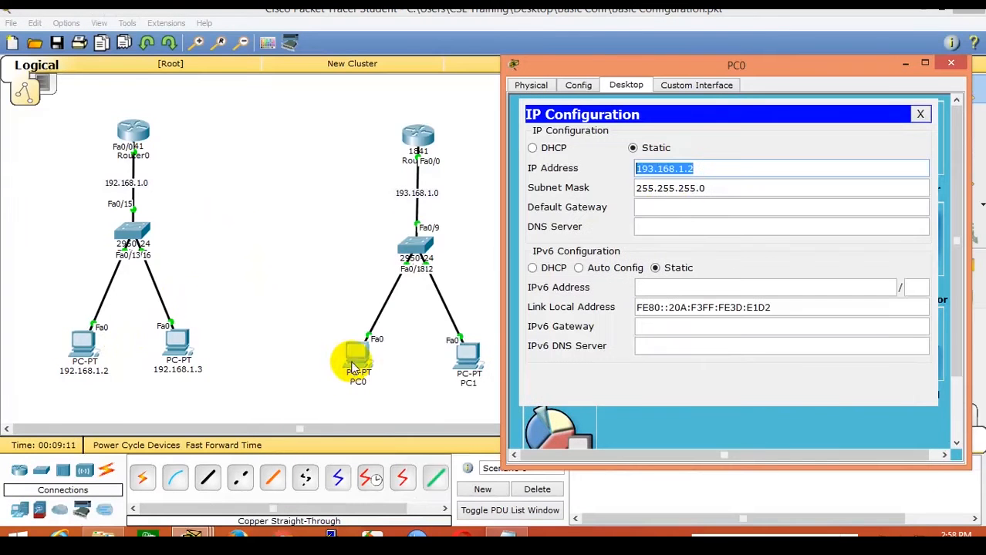
{"action": "left_click", "coordinate": [694, 206]}
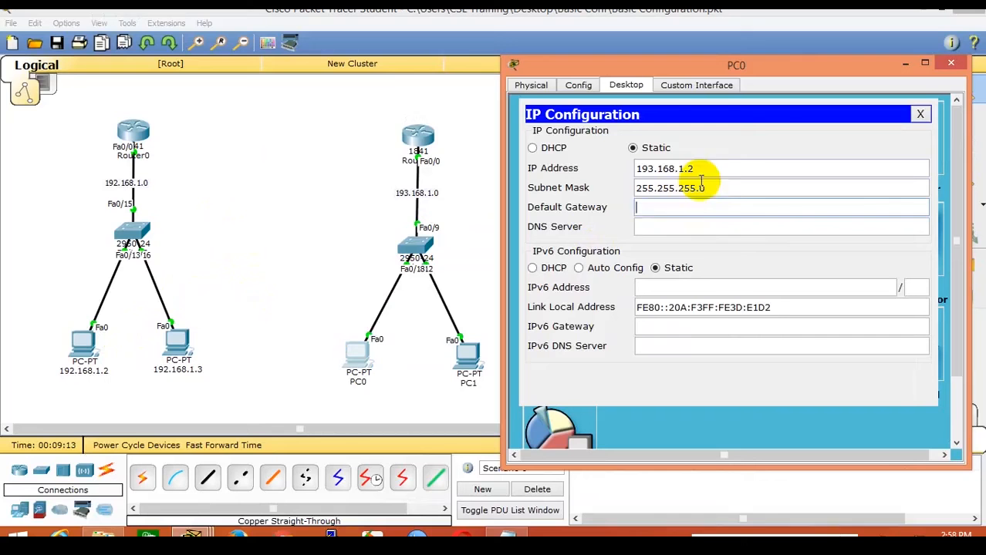
{"action": "left_click", "coordinate": [653, 225]}
{"action": "left_click", "coordinate": [646, 211]}
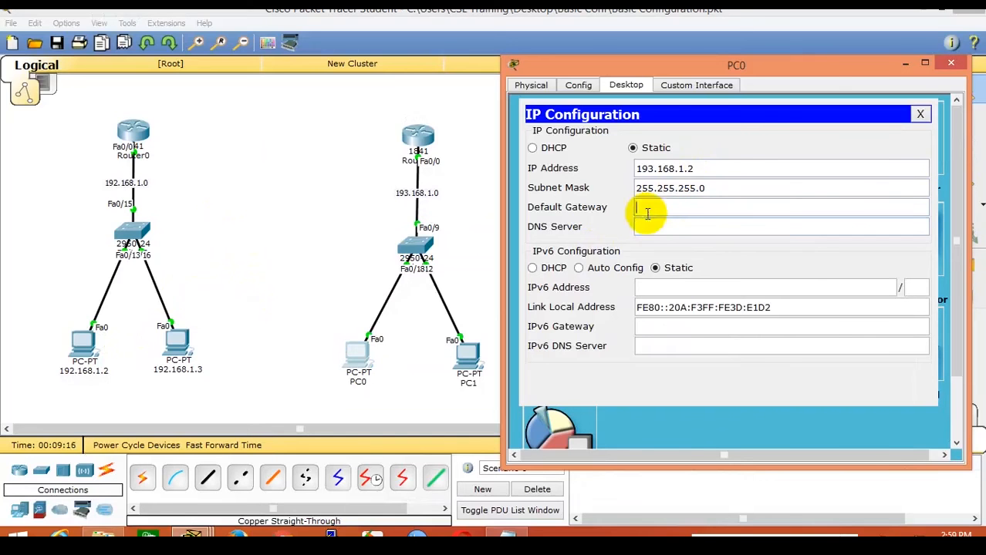
{"action": "left_click", "coordinate": [656, 230]}
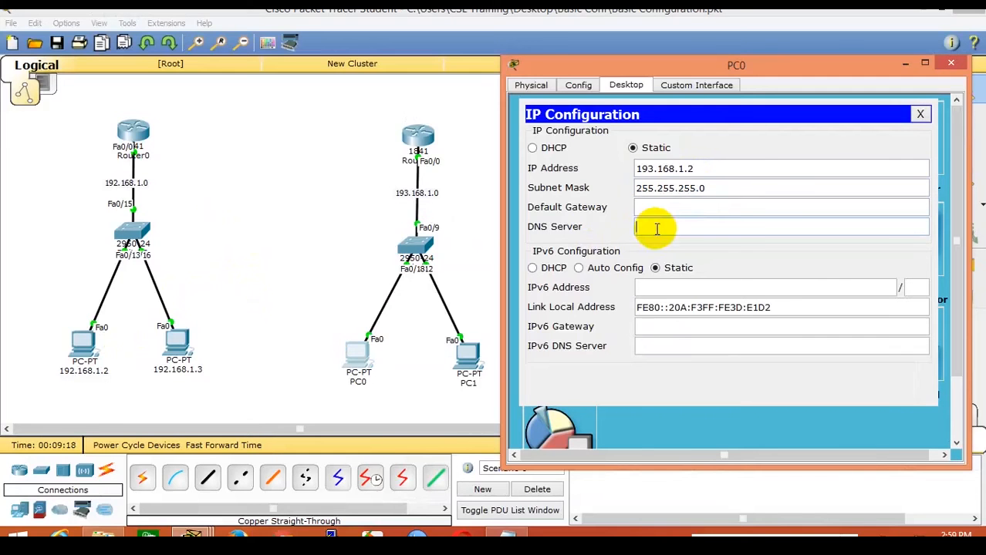
{"action": "left_click", "coordinate": [466, 349]}
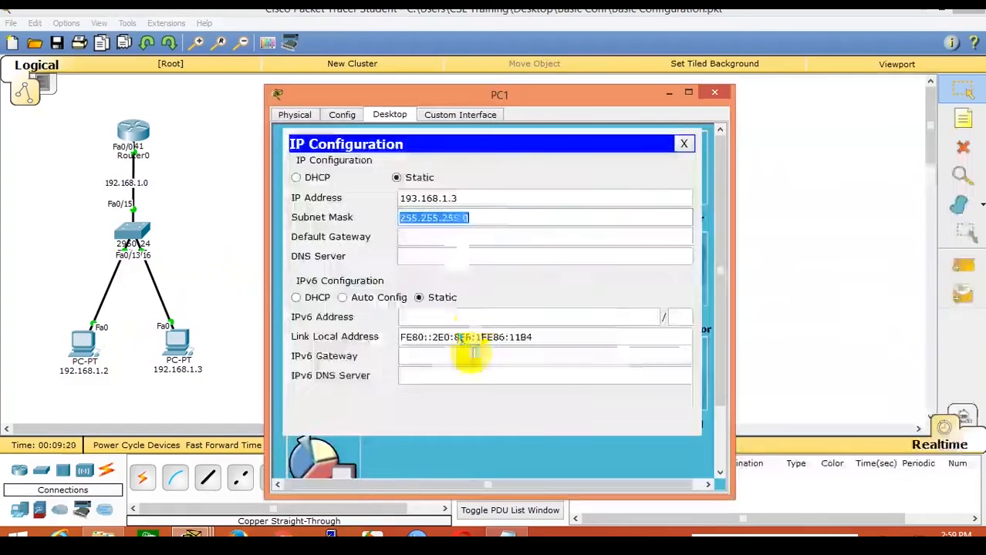
{"action": "left_click", "coordinate": [194, 195]}
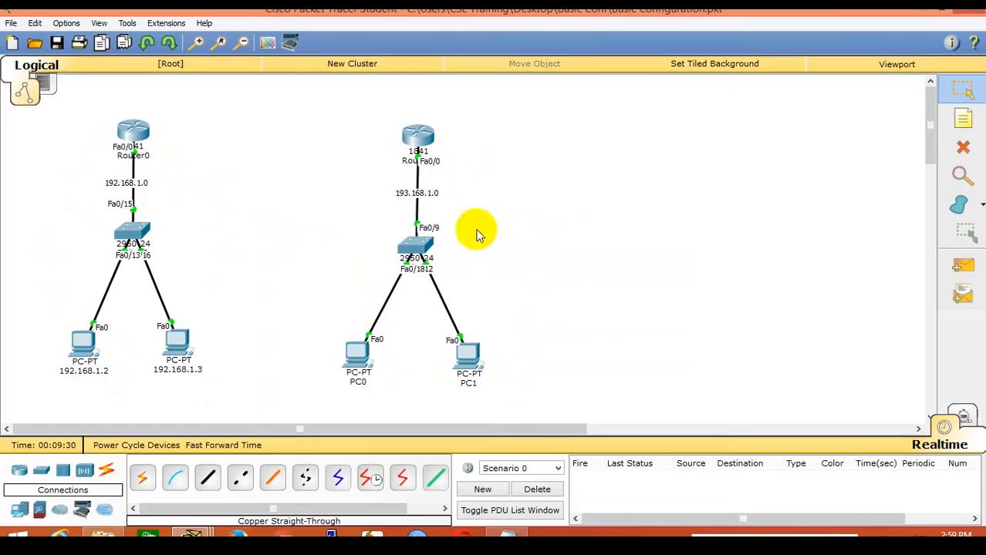
Drag PC0 a short distance right on the workspace.
{"action": "left_click_drag", "start_coordinate": [360, 363], "coordinate": [377, 363]}
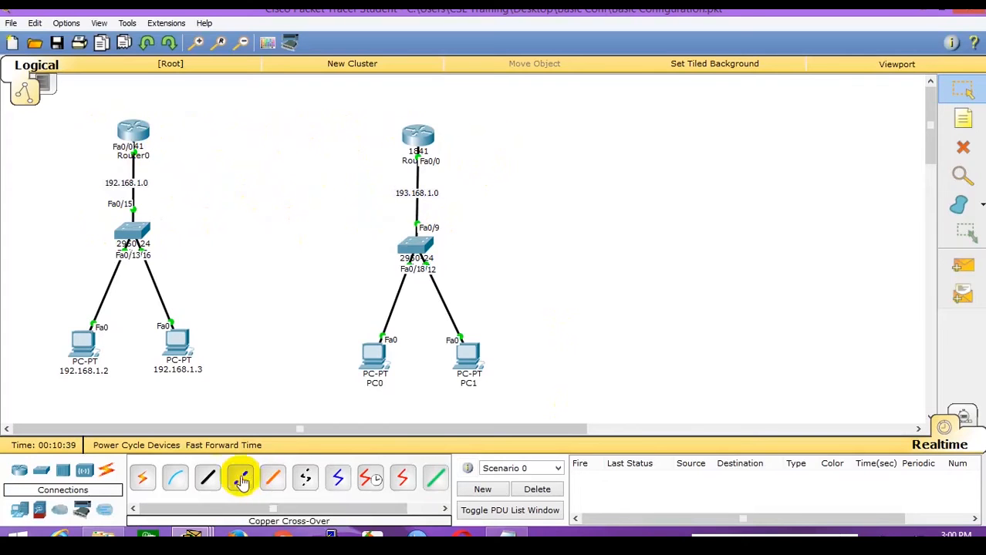
Run a copper cross-over cable from Router0 Fa0/1 to the 1841 router's Fa0/1, then nudge that router up.
{"action": "left_click", "coordinate": [210, 480]}
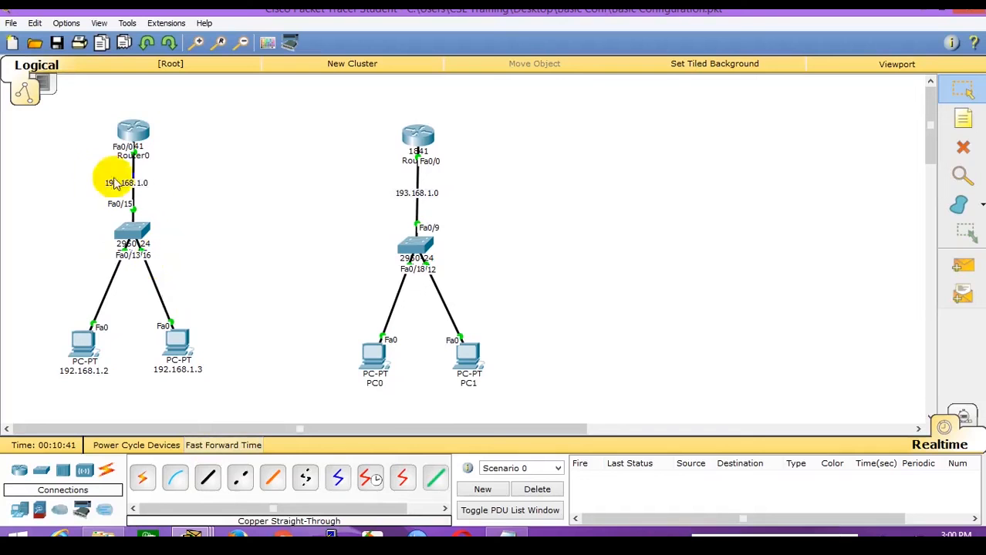
{"action": "left_click", "coordinate": [240, 483]}
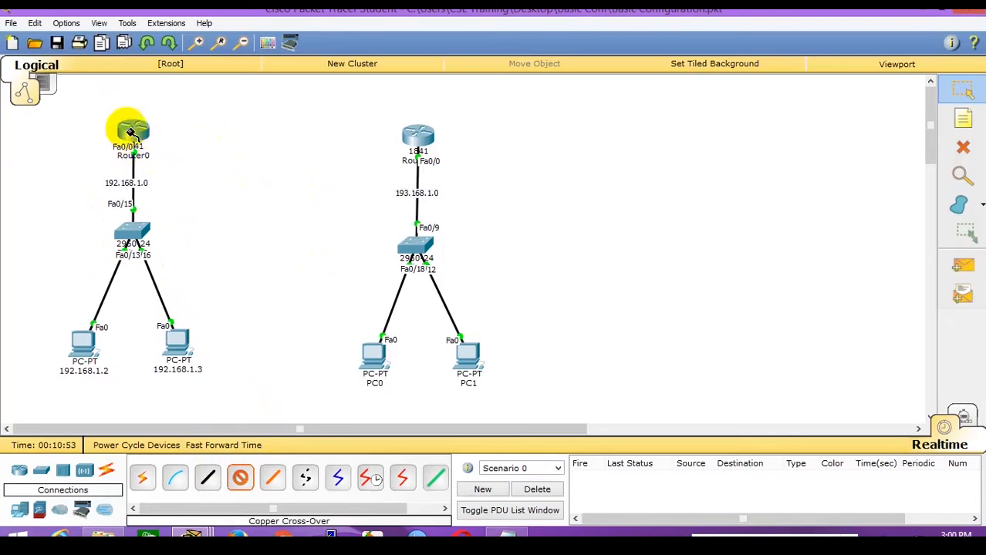
{"action": "left_click", "coordinate": [130, 133]}
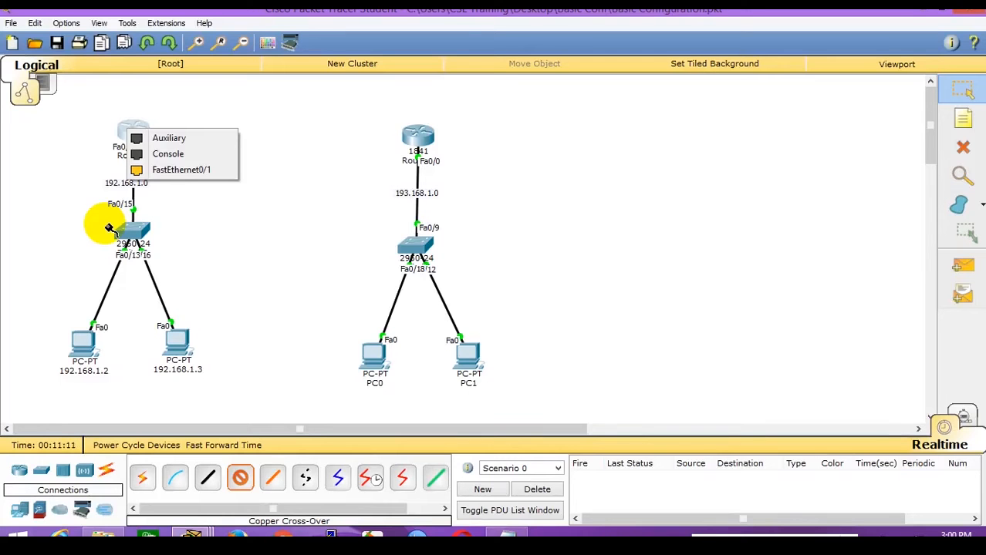
{"action": "left_click", "coordinate": [162, 169]}
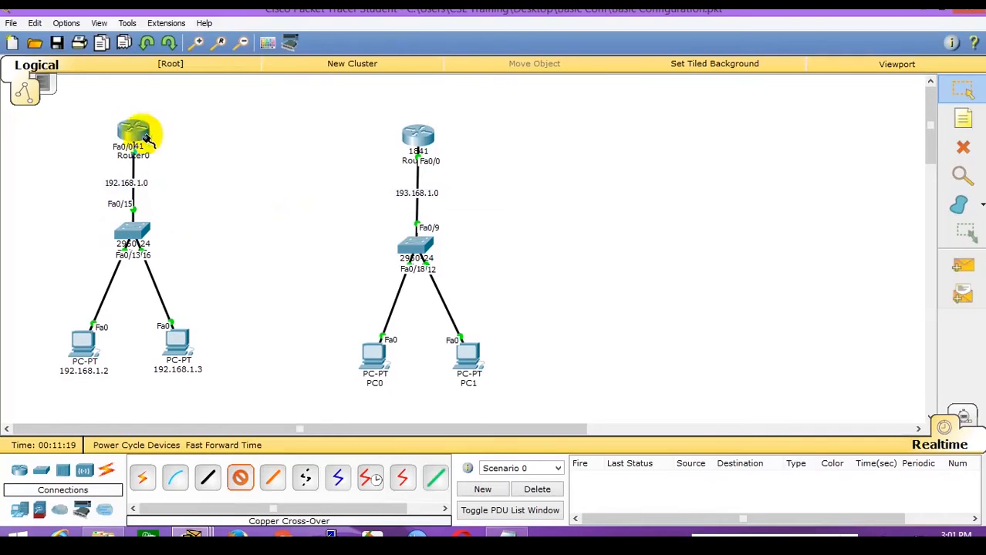
{"action": "left_click", "coordinate": [418, 137]}
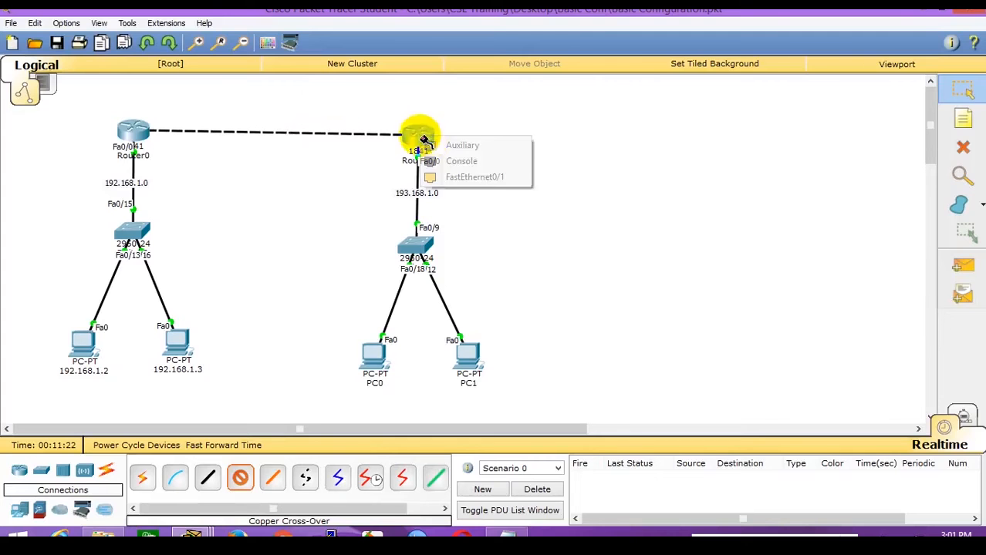
{"action": "left_click", "coordinate": [486, 178]}
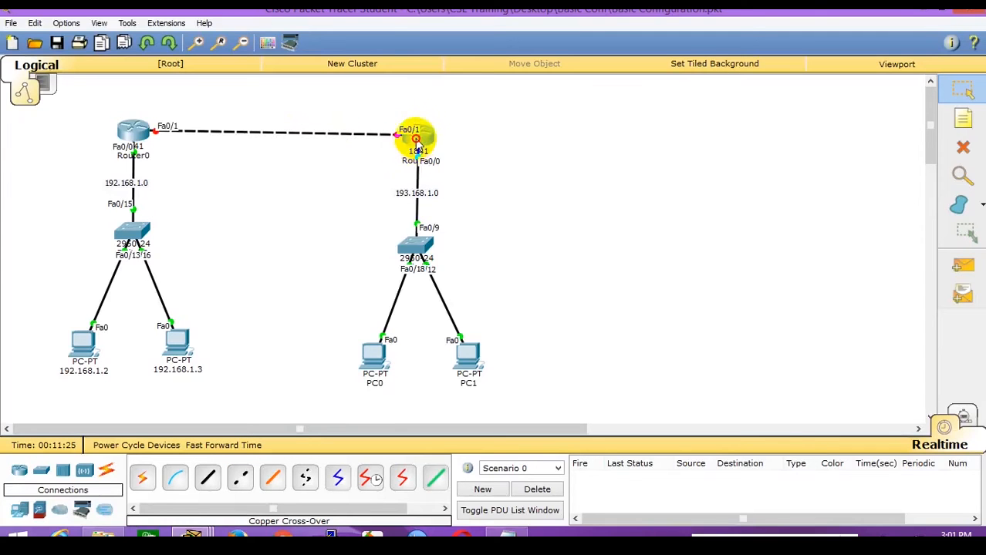
{"action": "left_click_drag", "start_coordinate": [417, 146], "coordinate": [417, 142]}
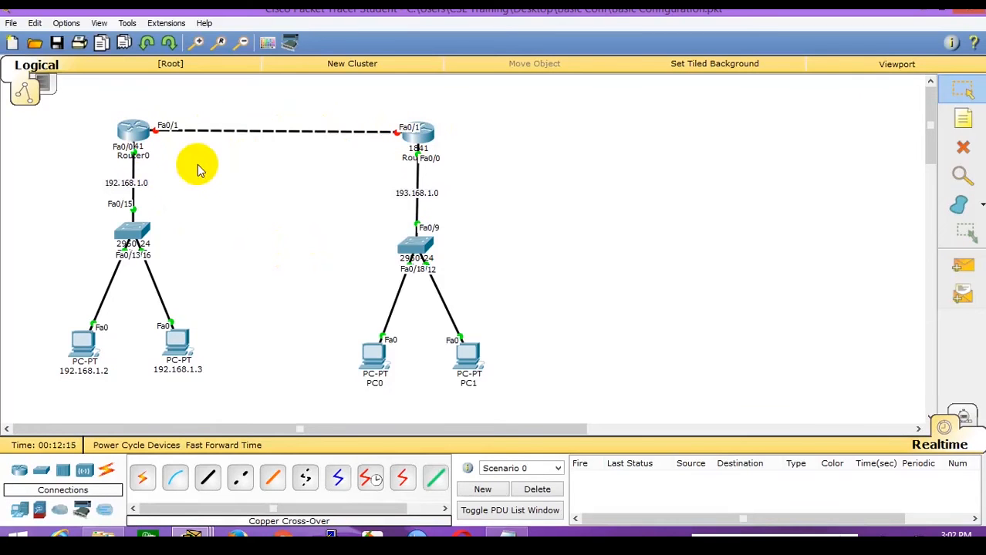
Add a '194.168.1.0' note beside the Router0–Router1 link and slide it along the cable.
{"action": "left_click", "coordinate": [967, 125]}
{"action": "left_click", "coordinate": [229, 138]}
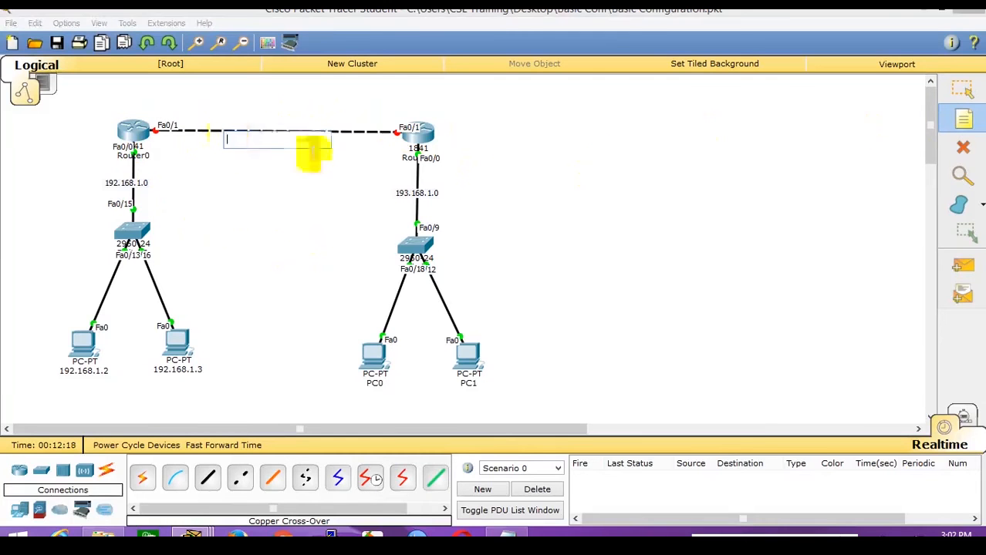
{"action": "type", "text": "194.168.1.0"}
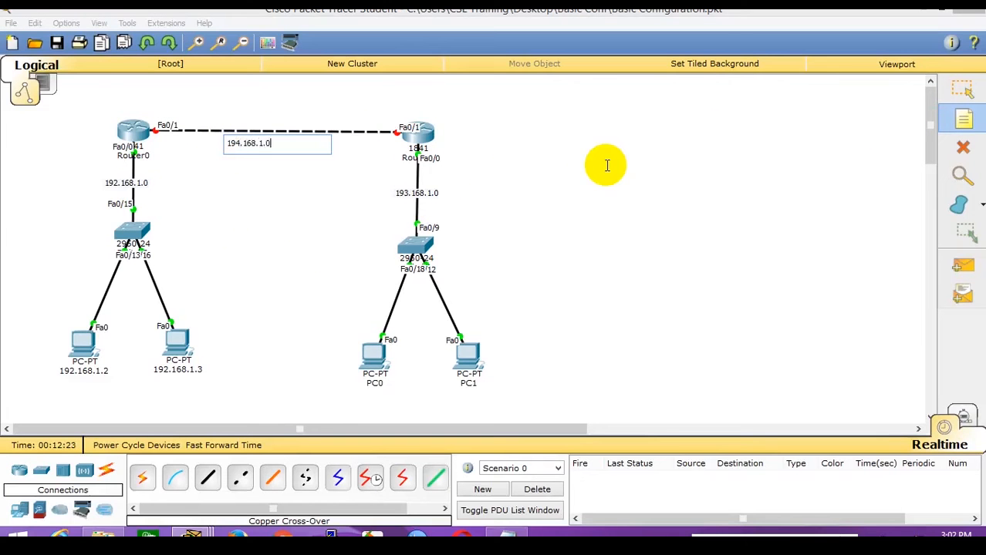
{"action": "left_click", "coordinate": [956, 94]}
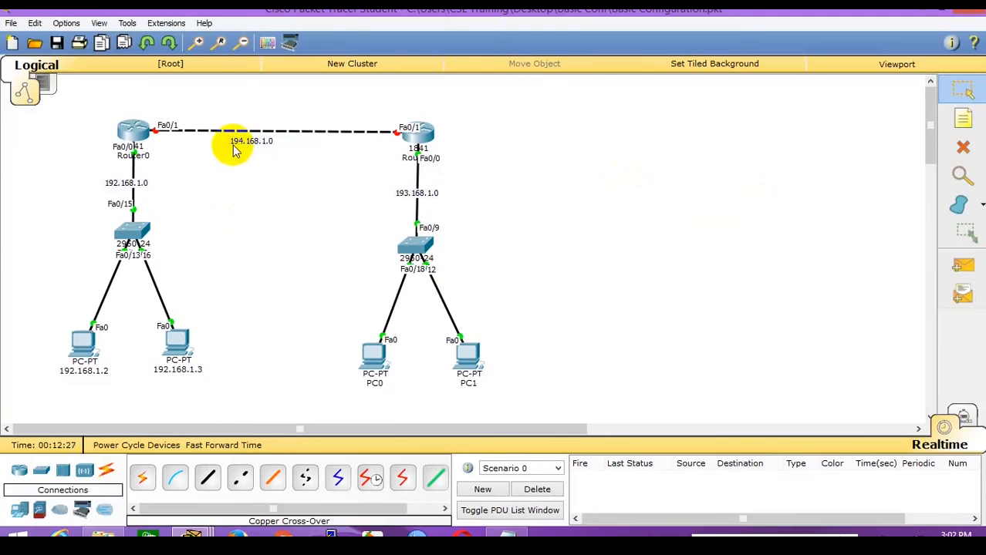
{"action": "left_click_drag", "start_coordinate": [237, 141], "coordinate": [253, 143]}
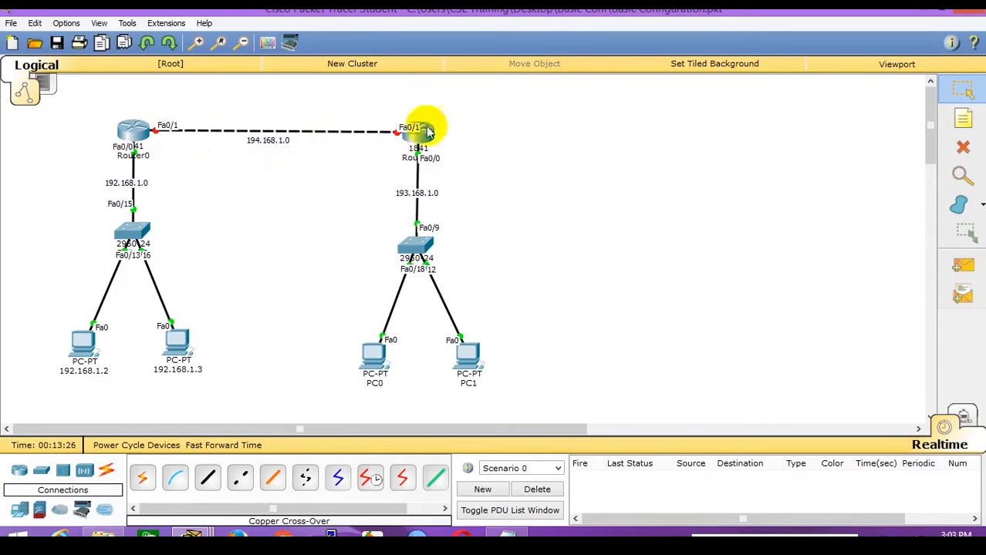
Open Router1's console and highlight its FastEthernet0/0 link state-up message.
{"action": "left_click", "coordinate": [135, 133]}
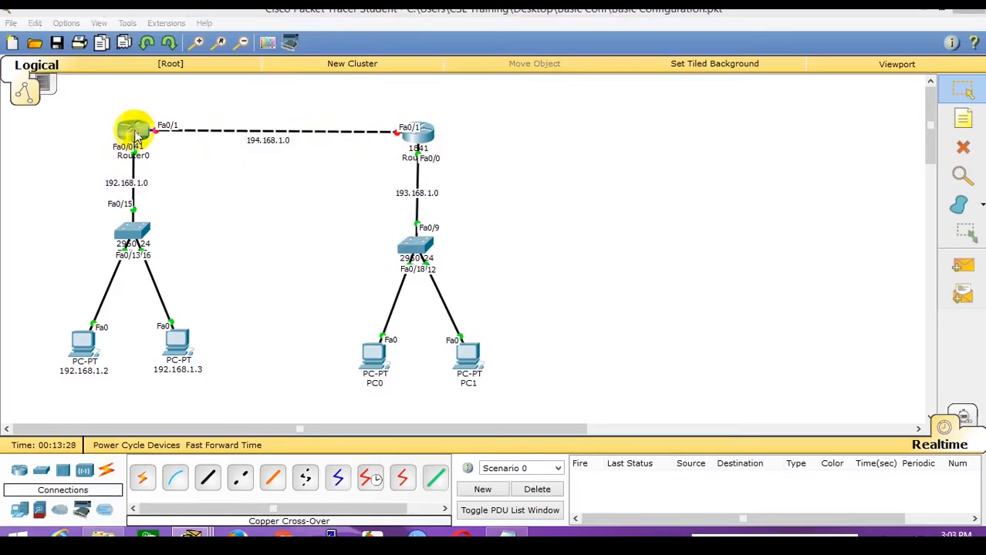
{"action": "left_click", "coordinate": [202, 200]}
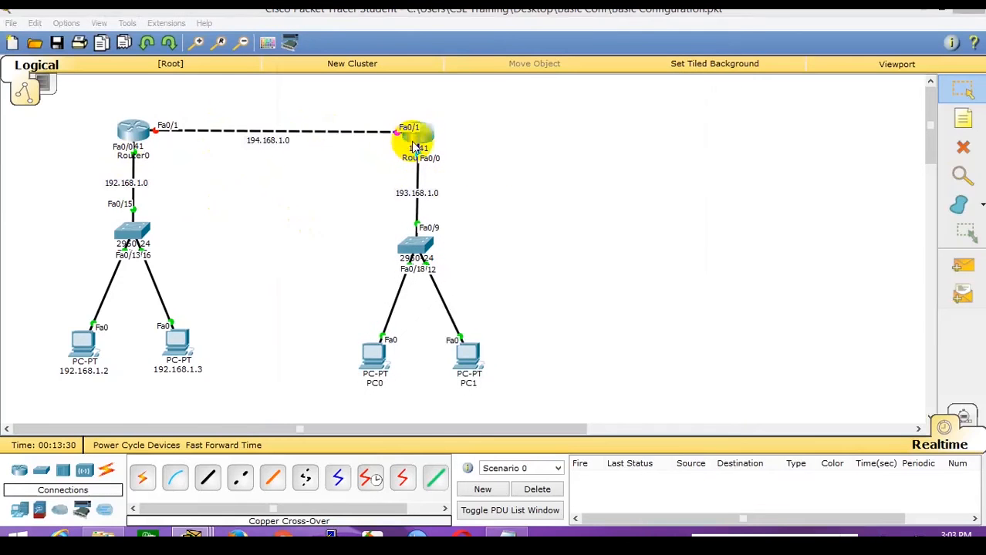
{"action": "left_click", "coordinate": [416, 145]}
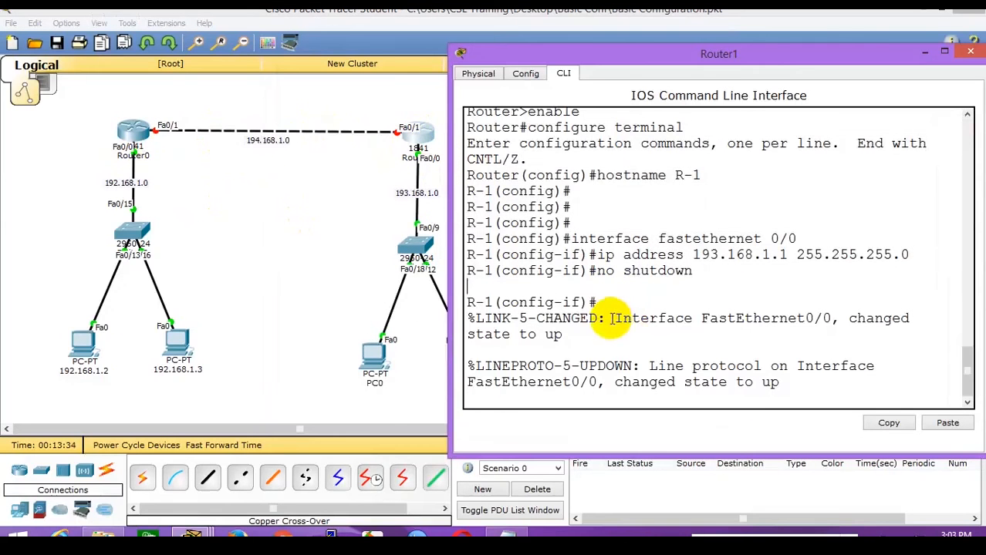
{"action": "left_click_drag", "start_coordinate": [614, 318], "coordinate": [792, 383]}
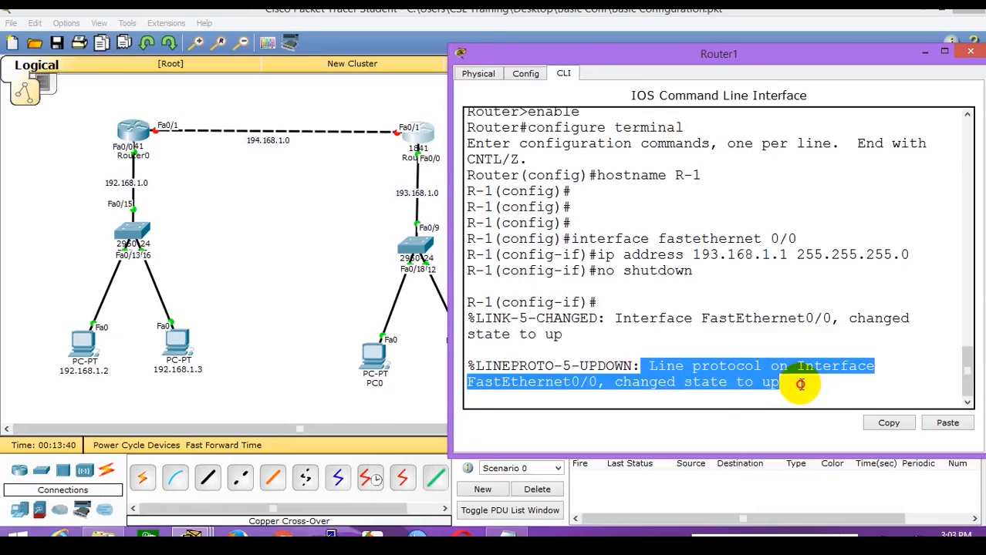
{"action": "left_click", "coordinate": [656, 319]}
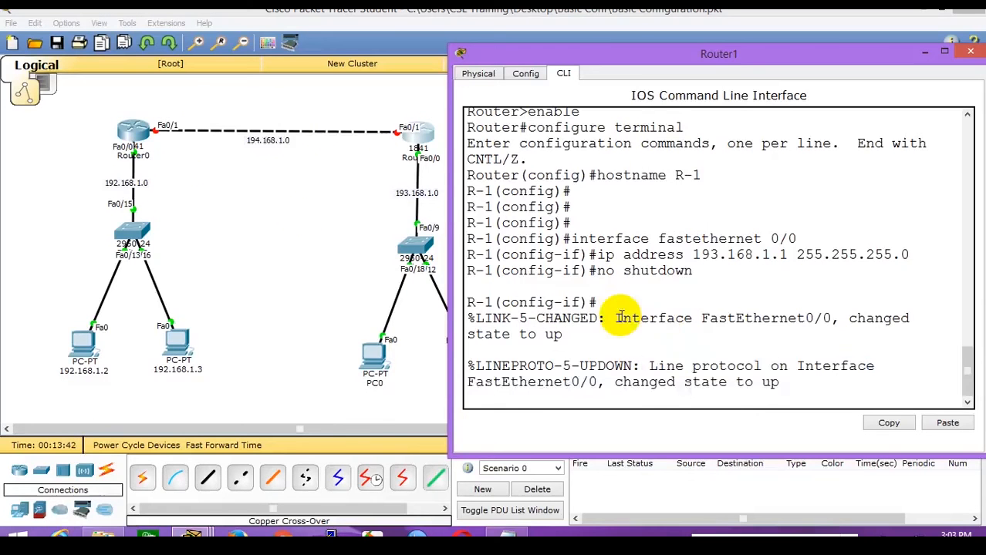
{"action": "left_click_drag", "start_coordinate": [616, 318], "coordinate": [673, 338]}
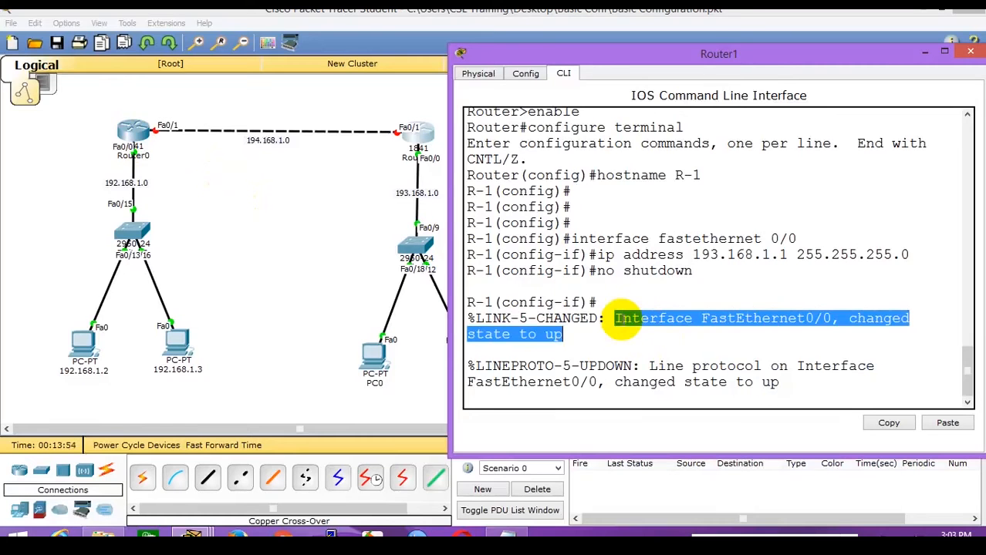
{"action": "left_click", "coordinate": [652, 366]}
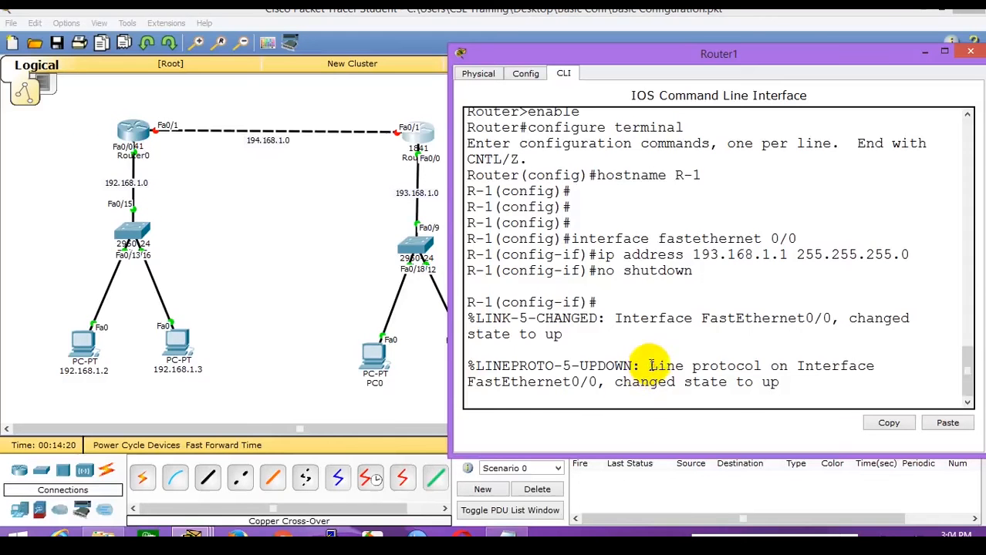
Highlight the FastEthernet0/0 line-protocol up message, then close Router1's console.
{"action": "left_click_drag", "start_coordinate": [649, 366], "coordinate": [819, 388]}
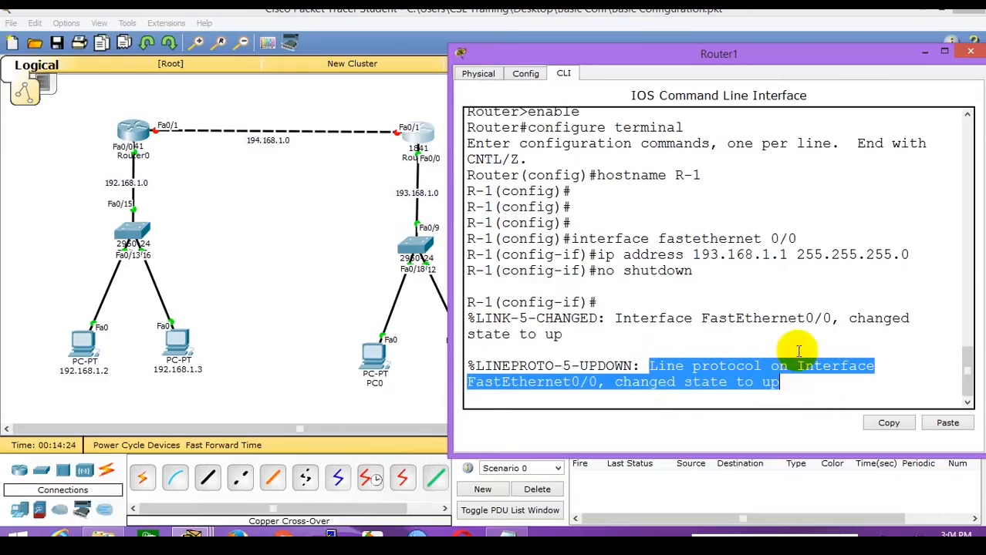
{"action": "left_click", "coordinate": [583, 379]}
{"action": "left_click_drag", "start_coordinate": [595, 382], "coordinate": [463, 383]}
{"action": "left_click_drag", "start_coordinate": [642, 368], "coordinate": [816, 388]}
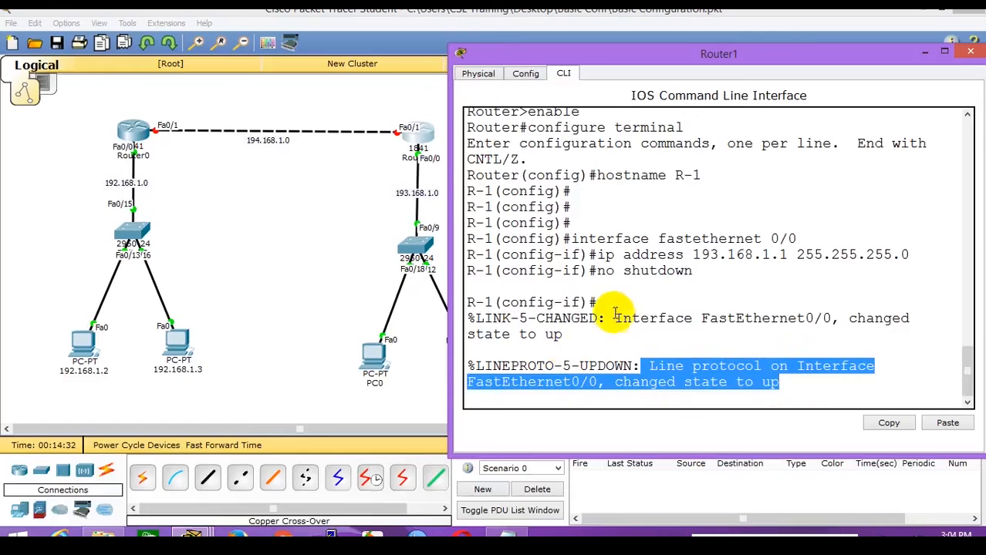
{"action": "left_click_drag", "start_coordinate": [618, 306], "coordinate": [789, 393]}
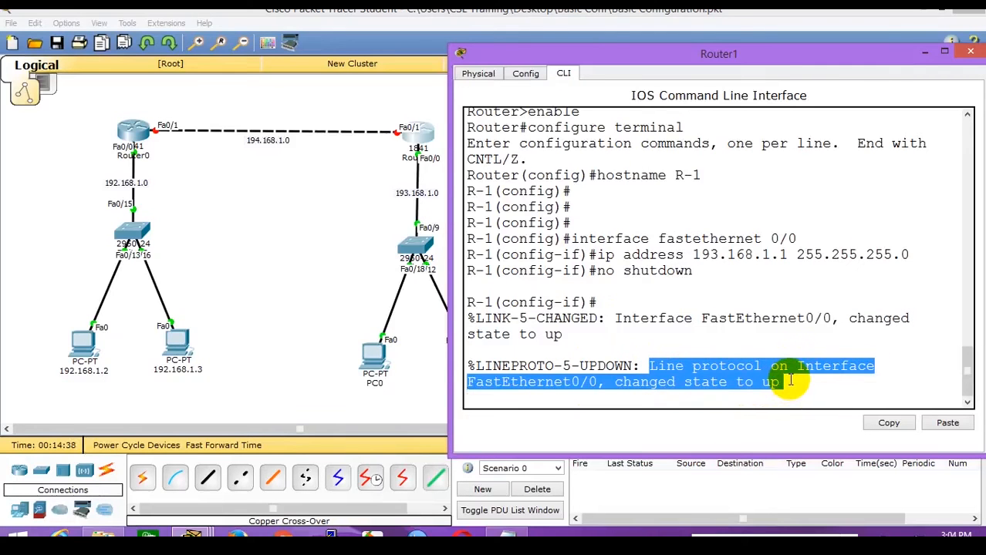
{"action": "left_click", "coordinate": [250, 235]}
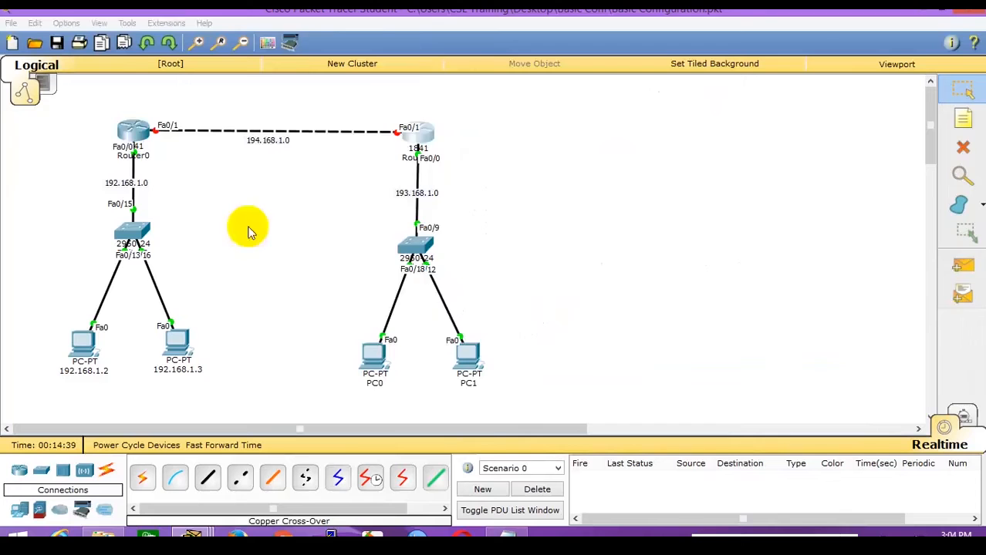
Open Router0's console, log in, enter privileged mode and then global configuration mode.
{"action": "left_click", "coordinate": [129, 129]}
{"action": "left_click_drag", "start_coordinate": [496, 26], "coordinate": [693, 35]}
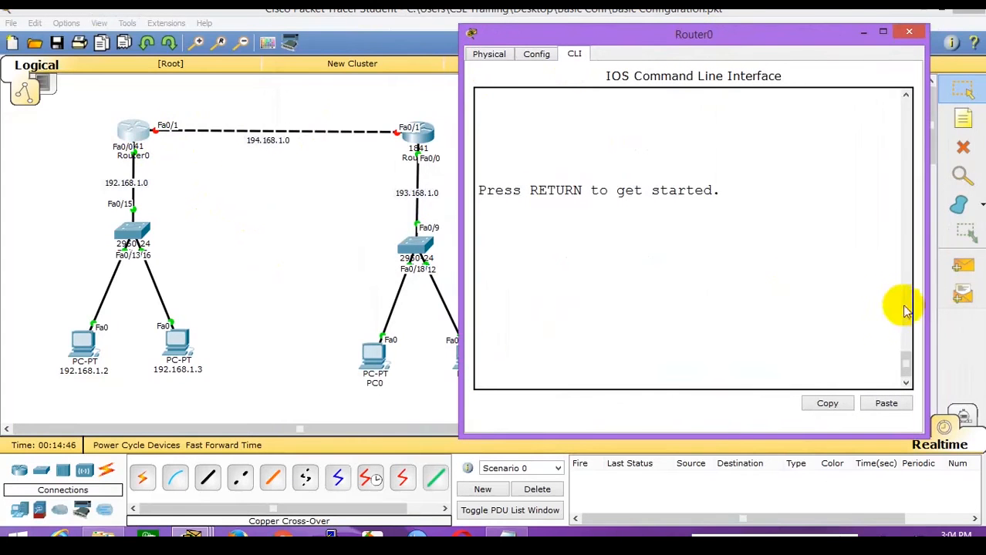
{"action": "left_click_drag", "start_coordinate": [926, 309], "coordinate": [981, 301]}
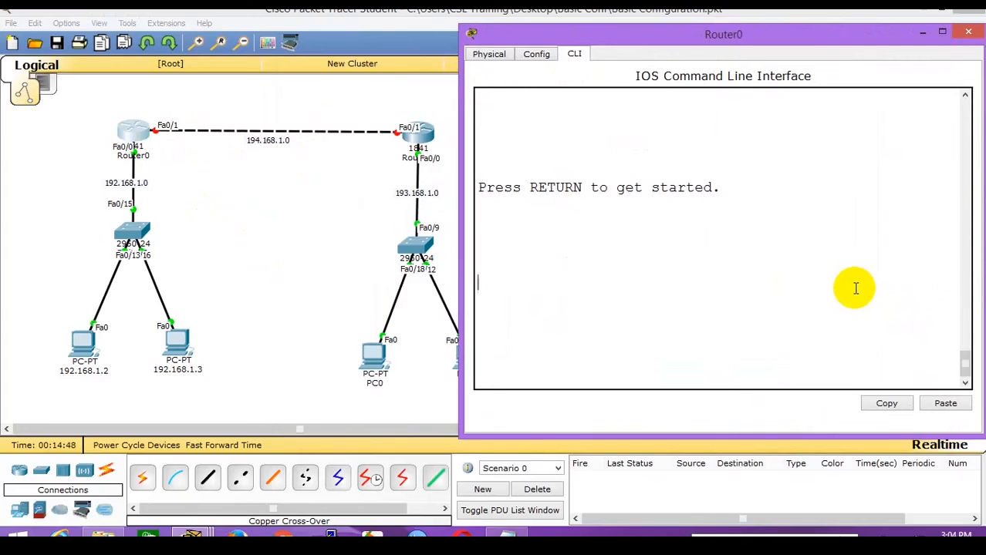
{"action": "key", "text": "Return"}
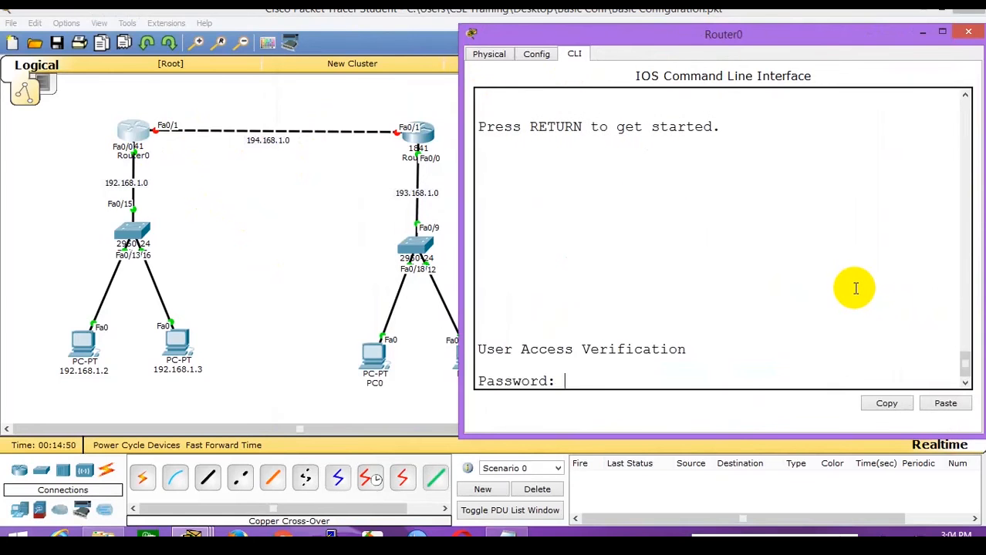
{"action": "key", "text": "Return"}
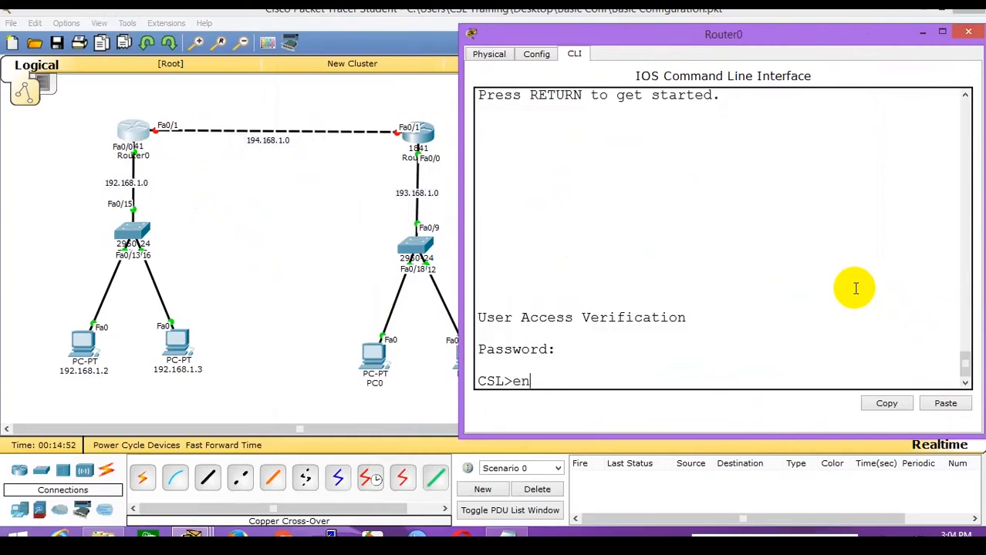
{"action": "key", "text": "Return"}
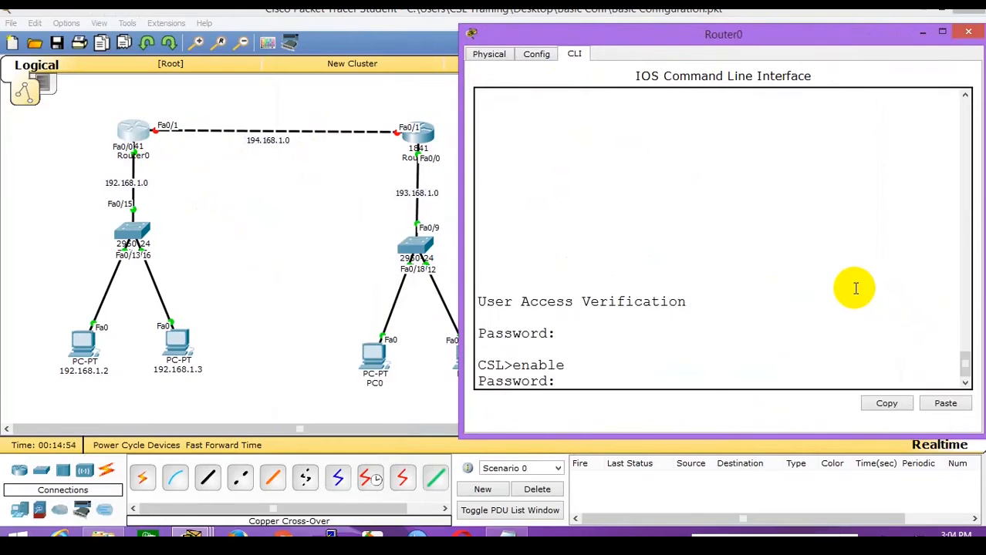
{"action": "key", "text": "Return"}
{"action": "key", "text": "Return"}
{"action": "key", "text": "Return"}
{"action": "key", "text": "Return"}
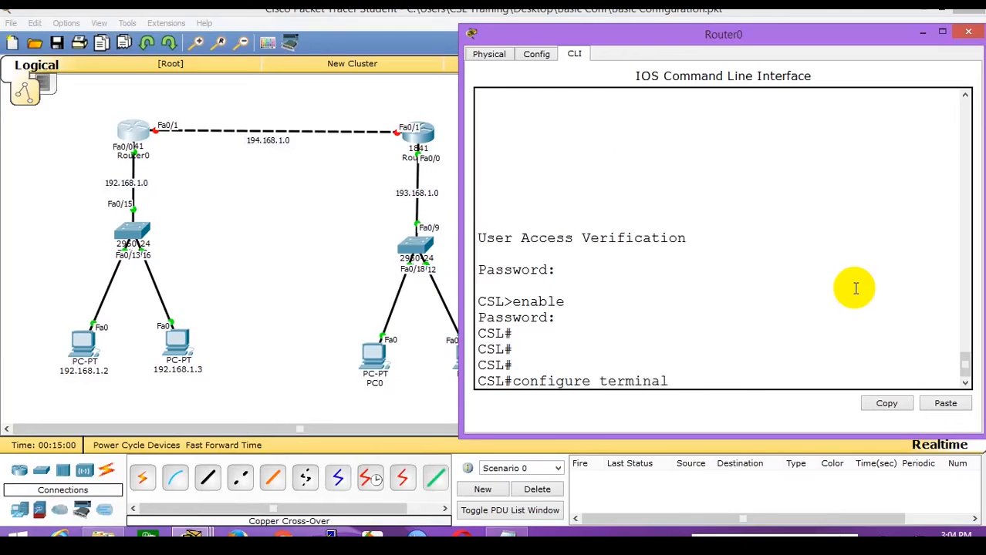
{"action": "type", "text": "configure terminal"}
{"action": "key", "text": "Return"}
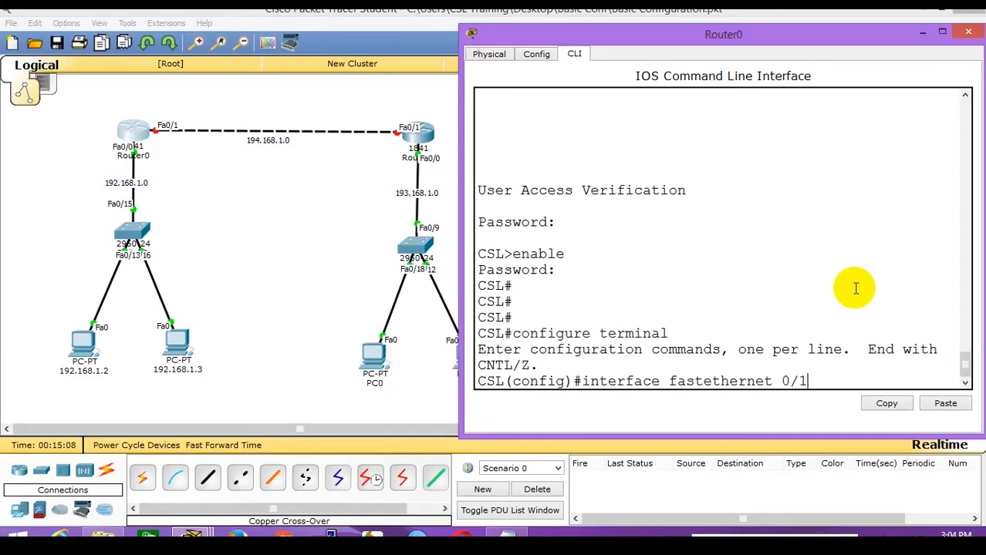
Address FastEthernet0/1 as 194.168.1.1 255.255.255.0 and enable it with no shutdown.
{"action": "key", "text": "Return"}
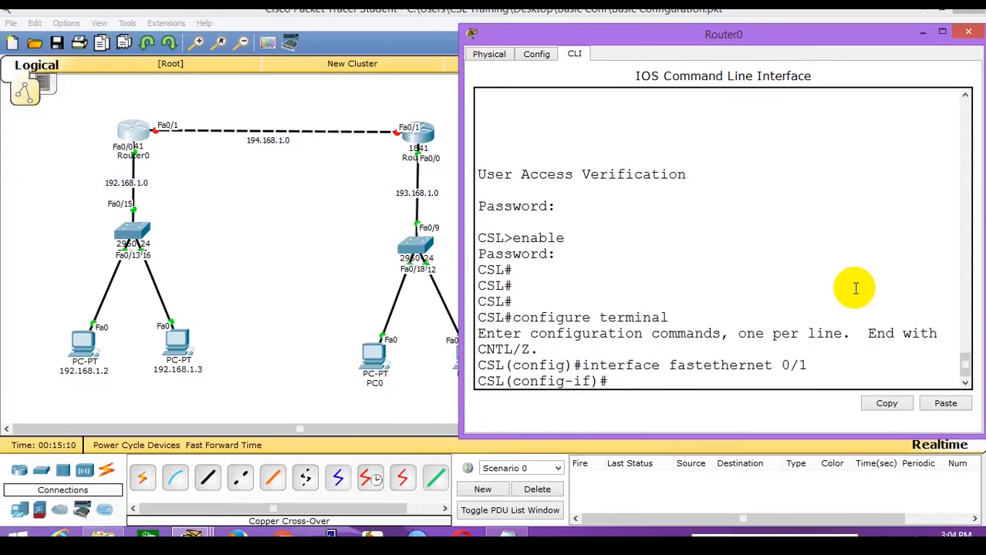
{"action": "type", "text": "address"}
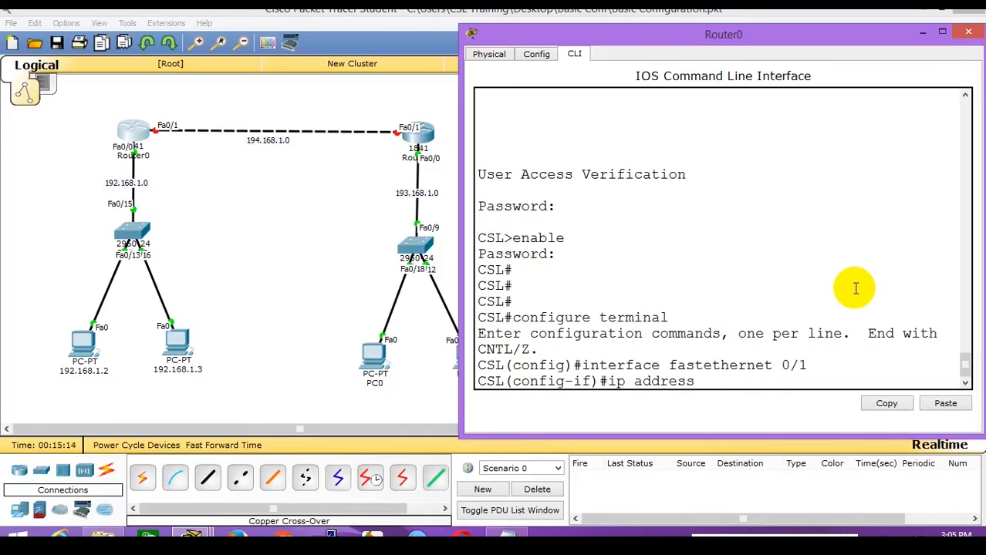
{"action": "type", "text": " 194.168.1.1 "}
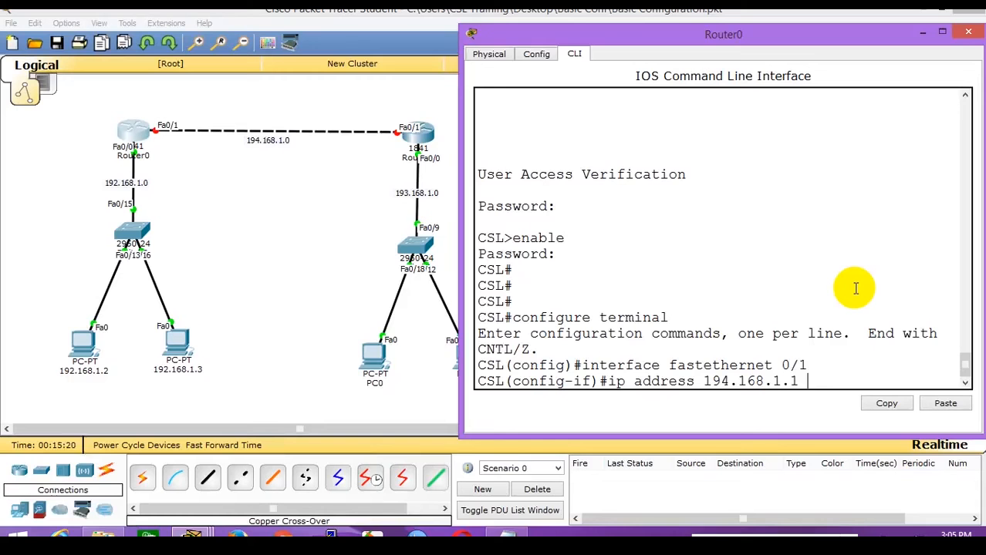
{"action": "type", "text": "255.255.255.0"}
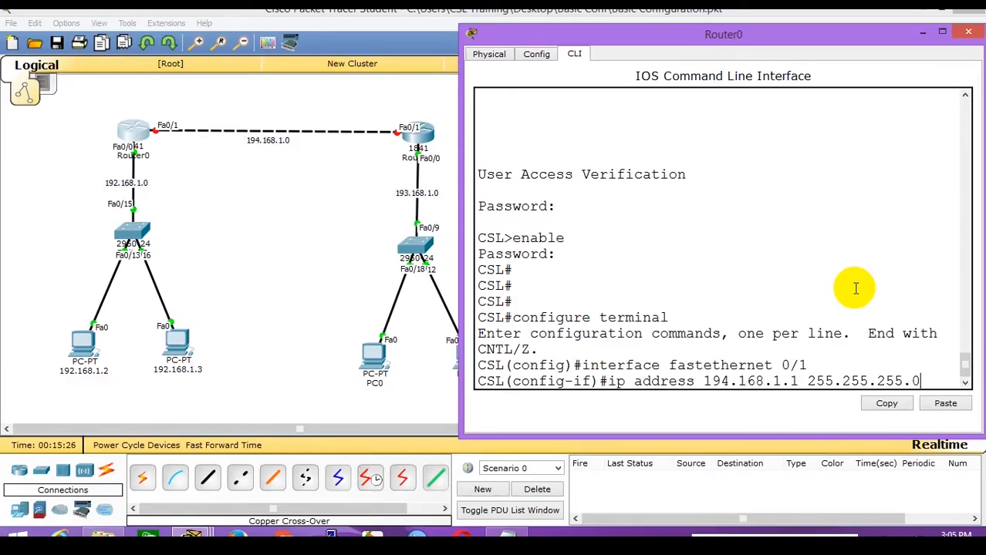
{"action": "key", "text": "Return"}
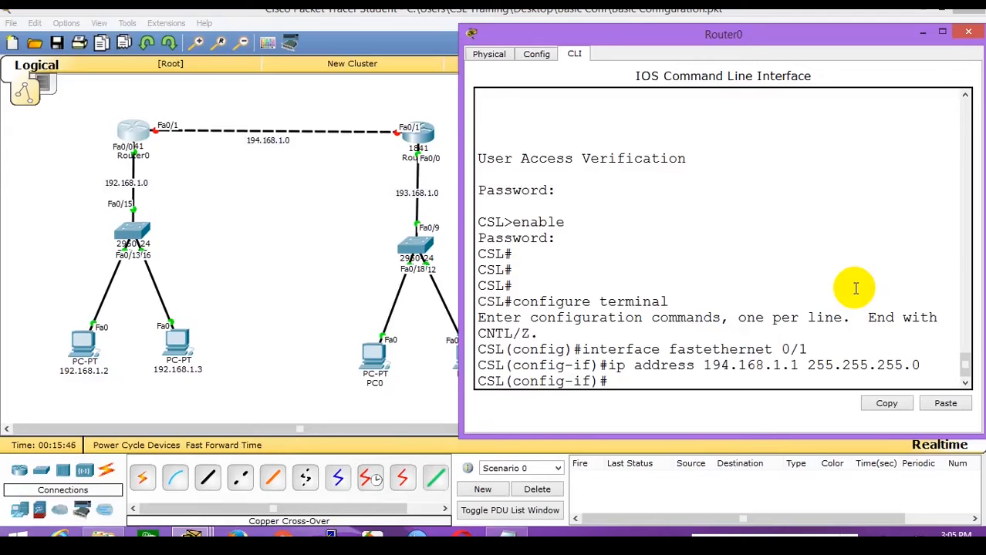
{"action": "type", "text": "no shutdown"}
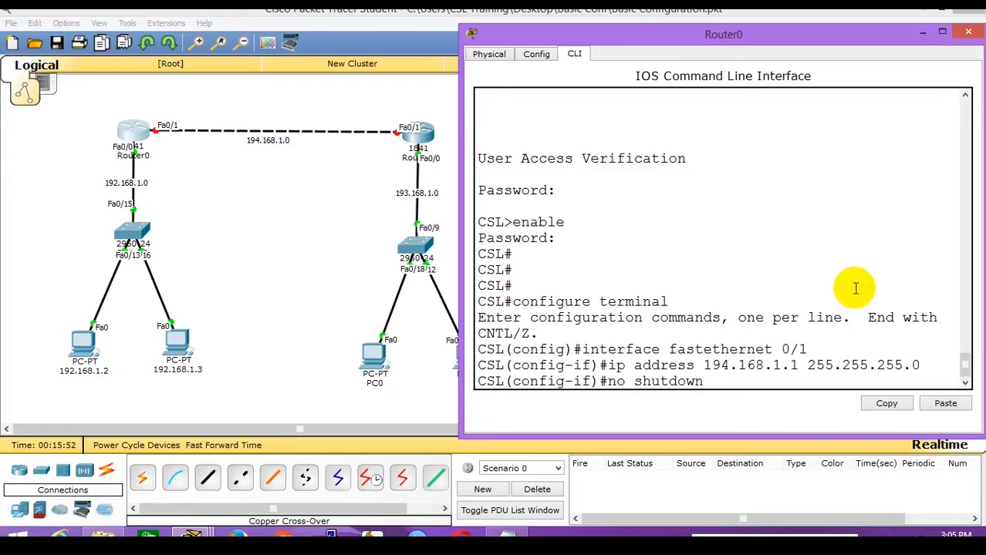
{"action": "key", "text": "Return"}
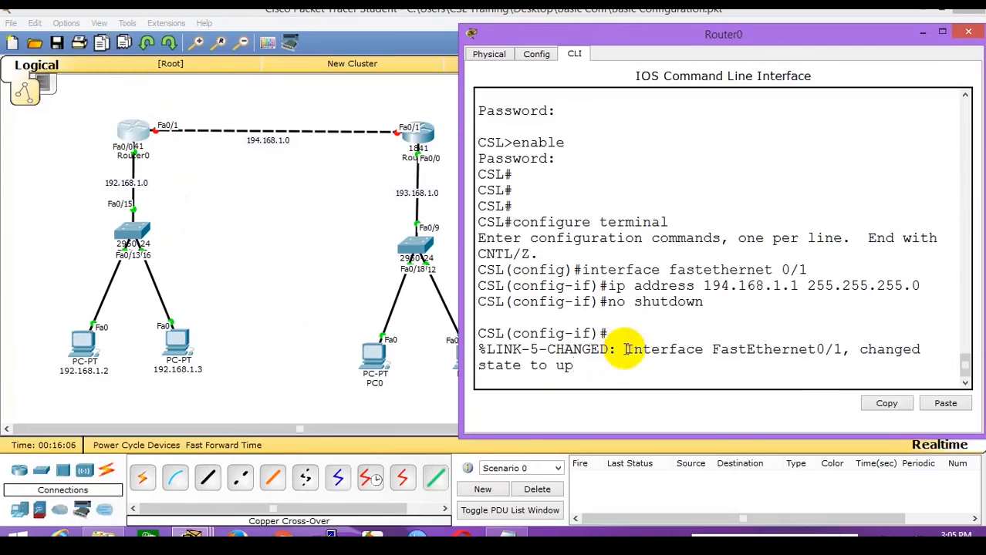
Highlight Router0's %LINK-5-CHANGED FastEthernet0/1 message, then open Router1's window.
{"action": "left_click_drag", "start_coordinate": [625, 351], "coordinate": [642, 372]}
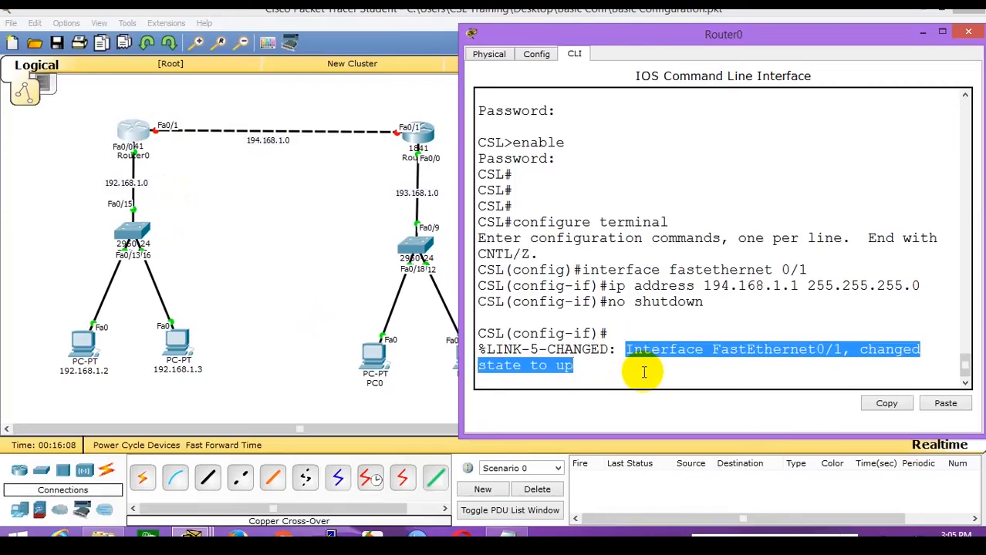
{"action": "left_click", "coordinate": [643, 372]}
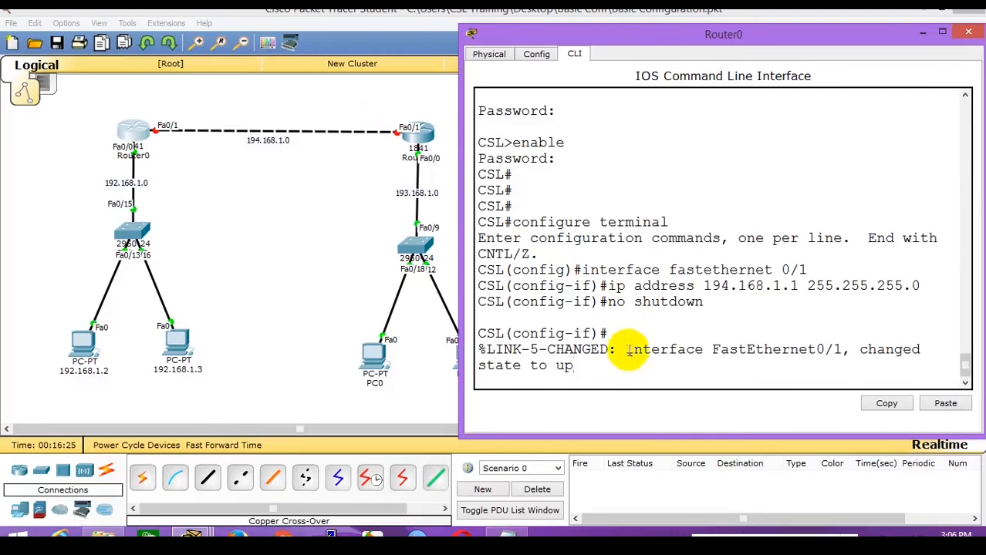
{"action": "left_click_drag", "start_coordinate": [625, 351], "coordinate": [638, 364]}
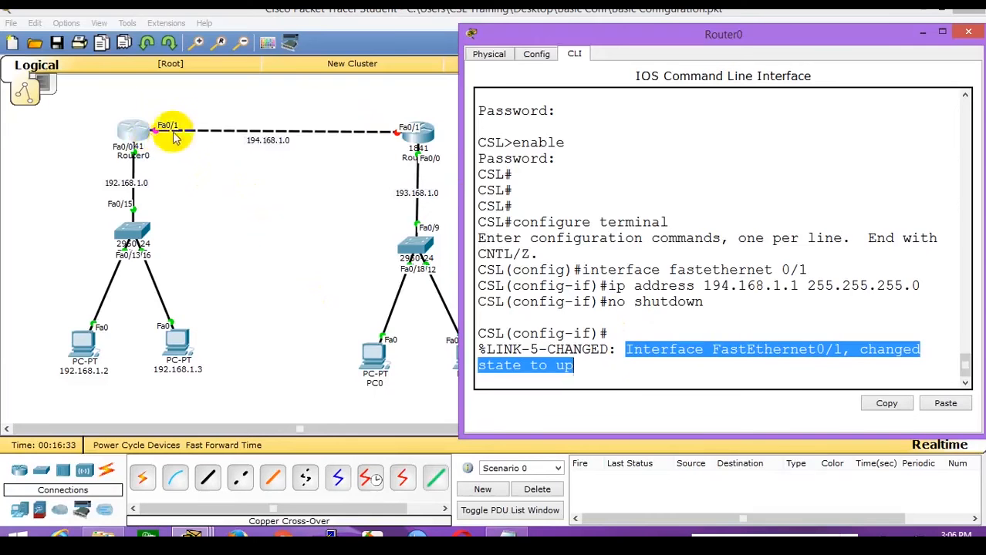
{"action": "left_click", "coordinate": [748, 369]}
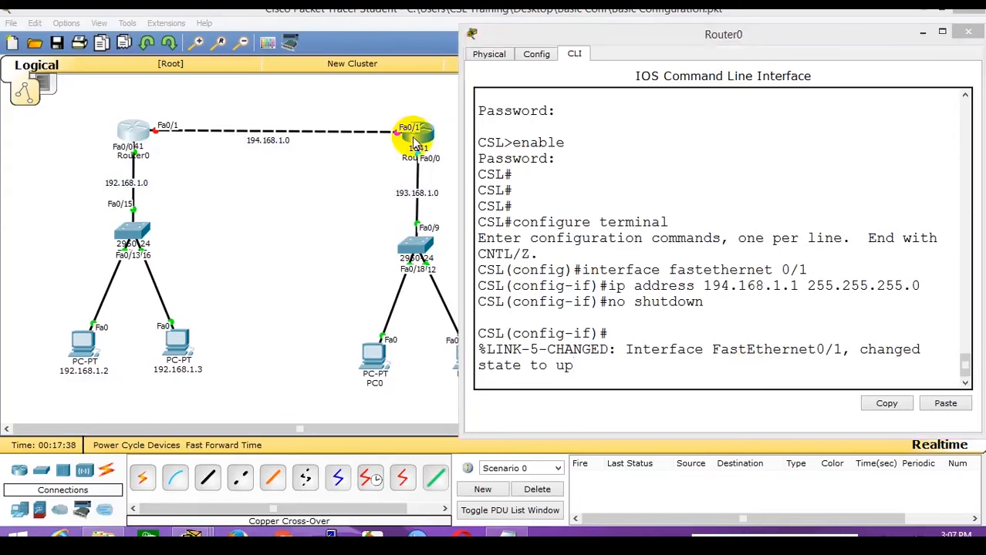
{"action": "left_click", "coordinate": [407, 134]}
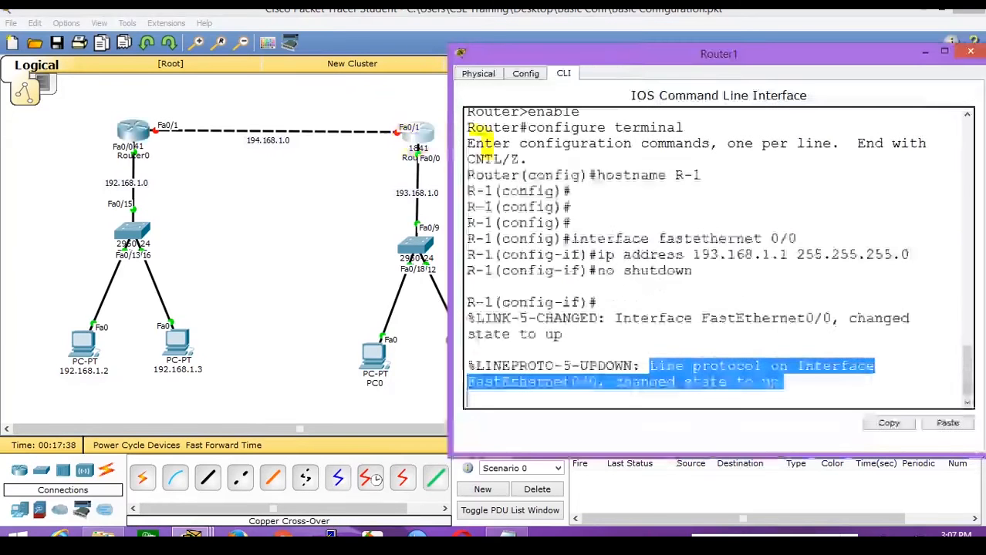
Place Router1's and Router0's console windows side by side and enter enable mode on Router1.
{"action": "left_click_drag", "start_coordinate": [628, 58], "coordinate": [194, 52]}
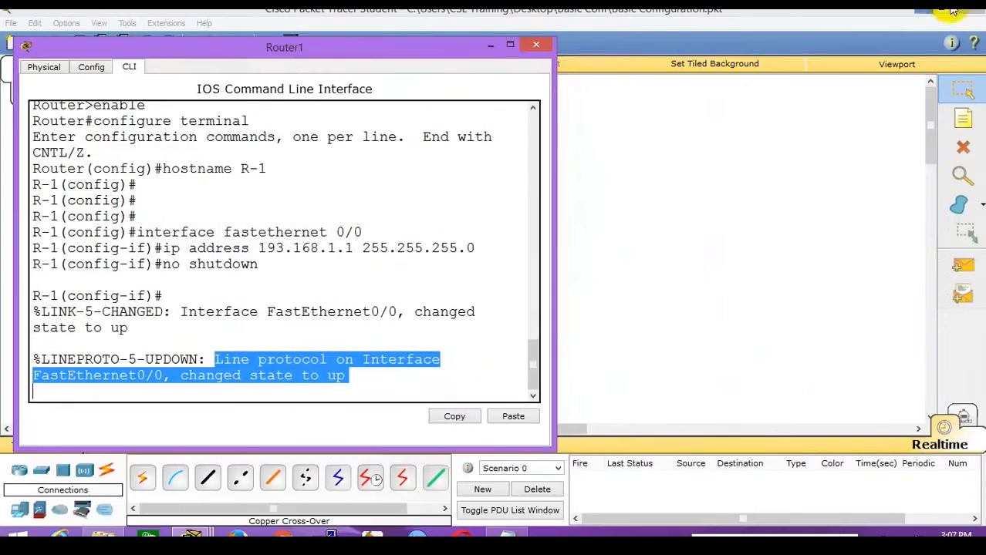
{"action": "left_click", "coordinate": [920, 11]}
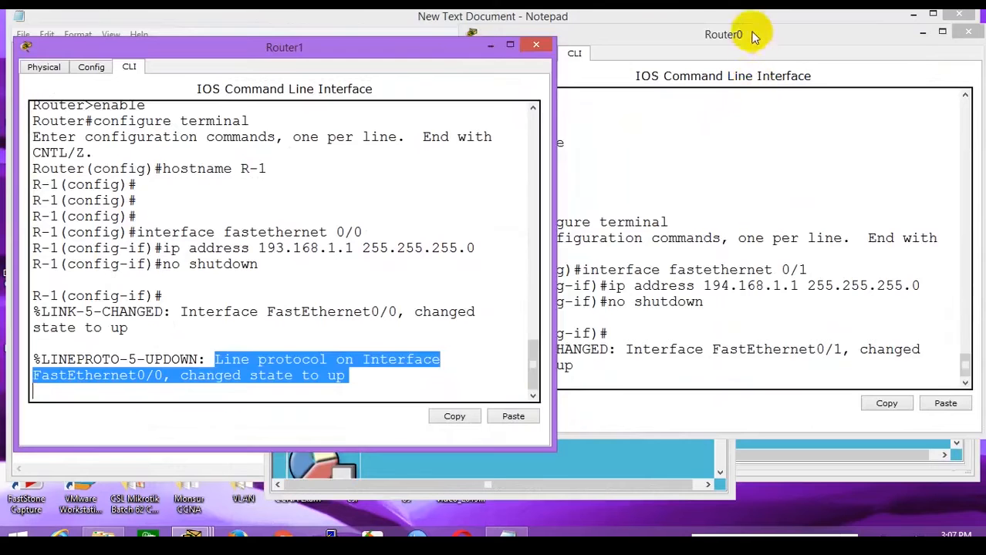
{"action": "left_click_drag", "start_coordinate": [755, 37], "coordinate": [851, 45]}
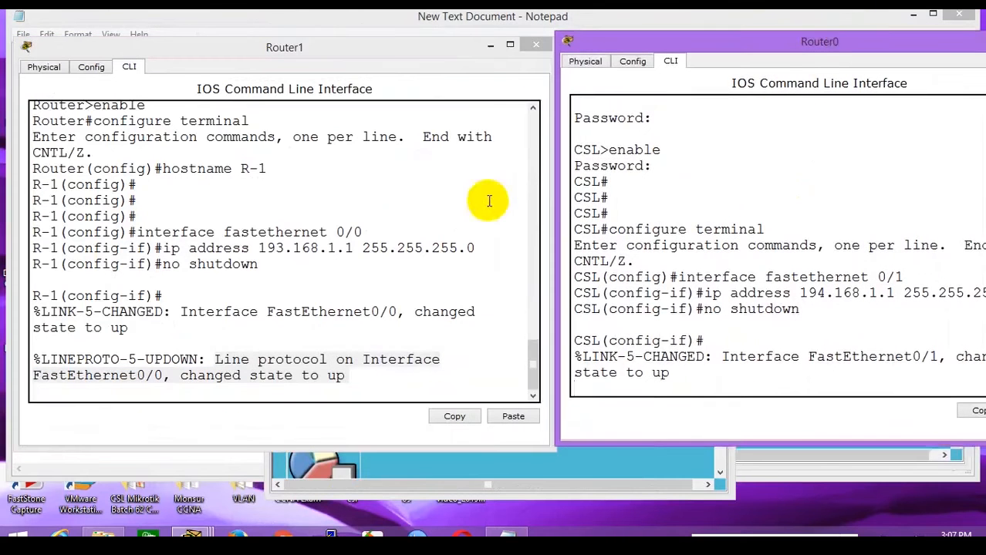
{"action": "left_click", "coordinate": [478, 223]}
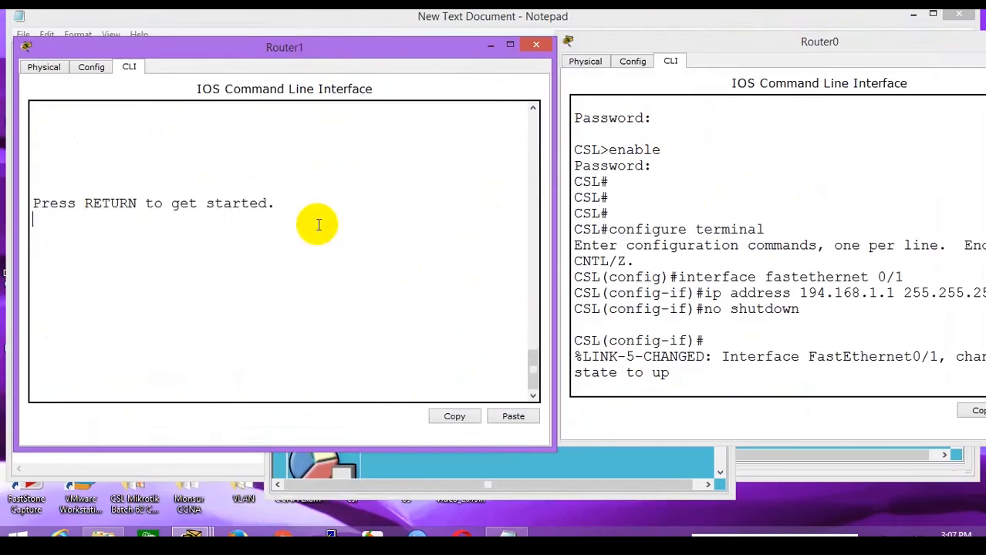
{"action": "key", "text": "Return"}
{"action": "key", "text": "Return"}
{"action": "key", "text": "Return"}
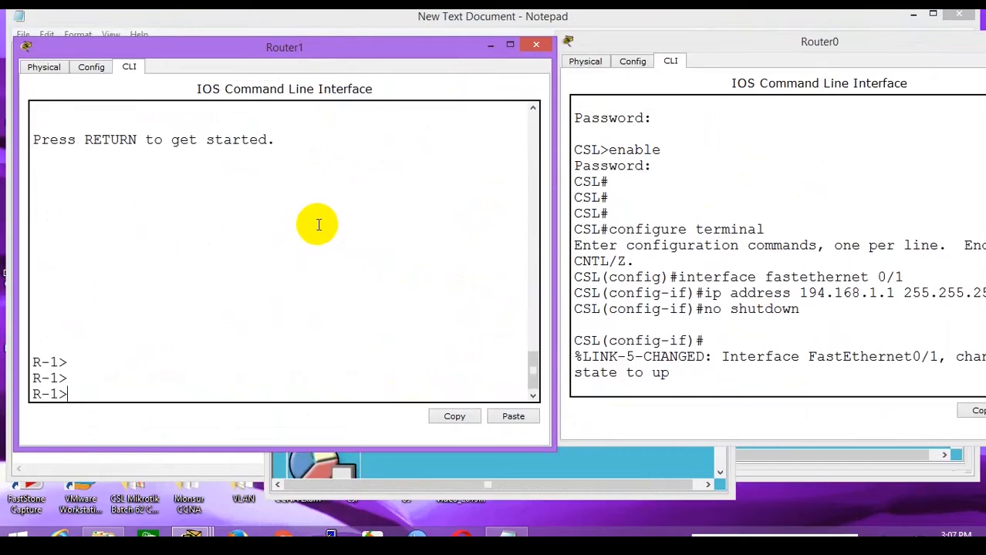
{"action": "type", "text": "enable"}
{"action": "key", "text": "Return"}
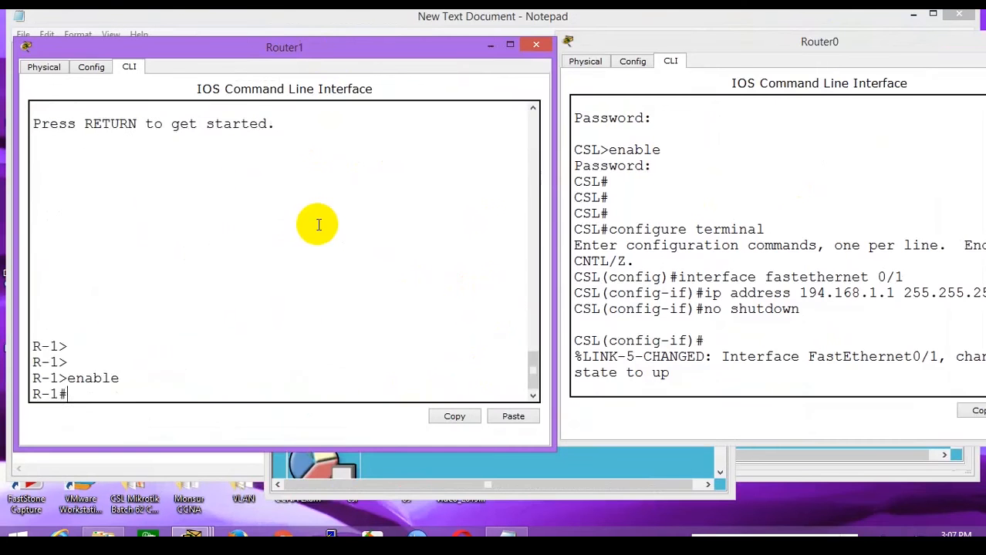
In configure terminal, select interface fastethernet 0/1 and assign ip address 194.168.1.2 255.255.255.0.
{"action": "type", "text": "configure terminal"}
{"action": "key", "text": "Return"}
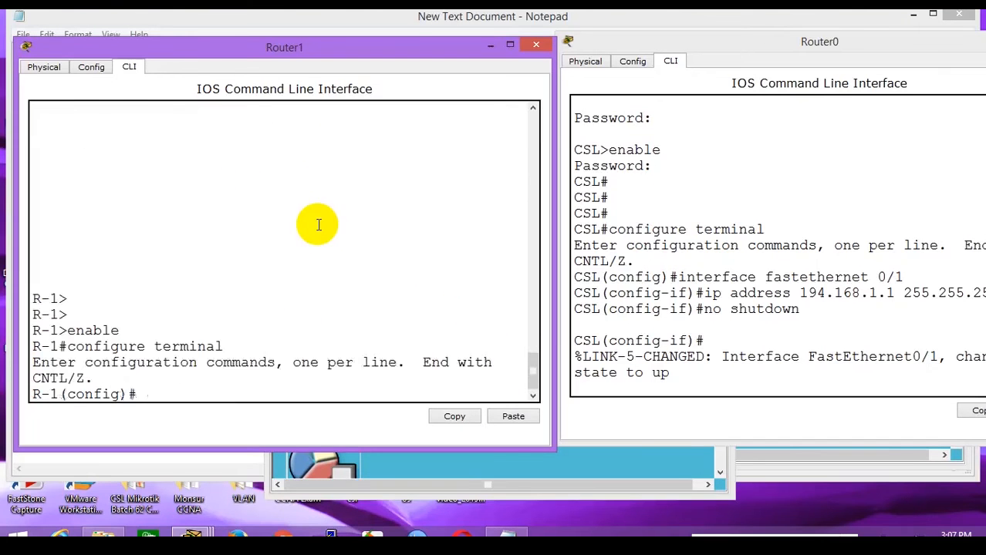
{"action": "type", "text": "interface fasteth"}
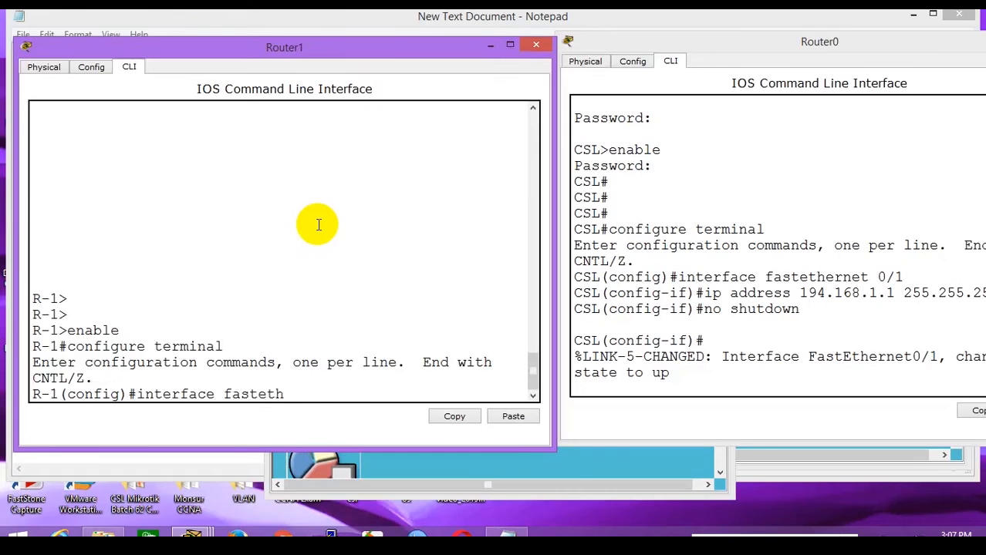
{"action": "type", "text": "ernet 0/1"}
{"action": "key", "text": "Return"}
{"action": "type", "text": "ip address"}
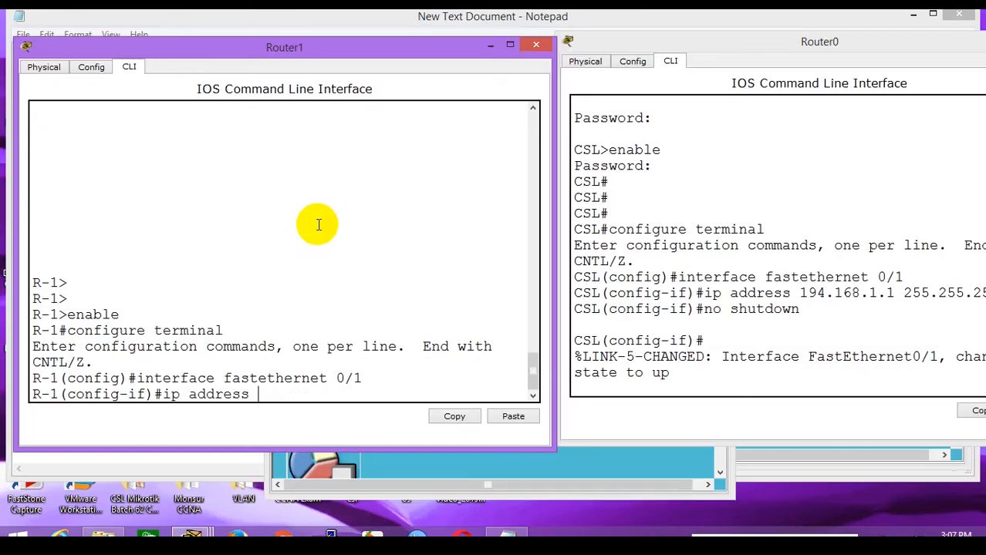
{"action": "type", "text": " 194.168.1.2 25"}
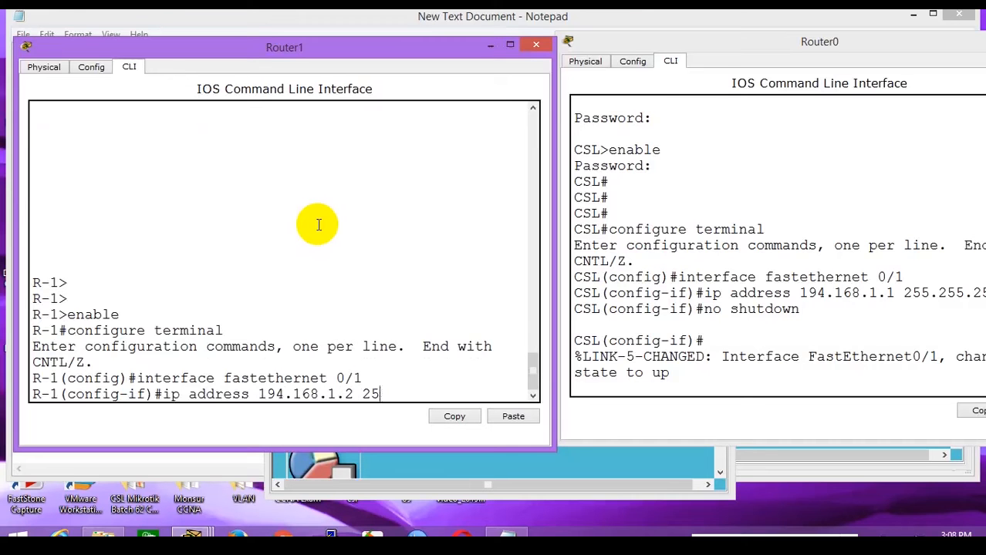
{"action": "type", "text": "5.255.255.0"}
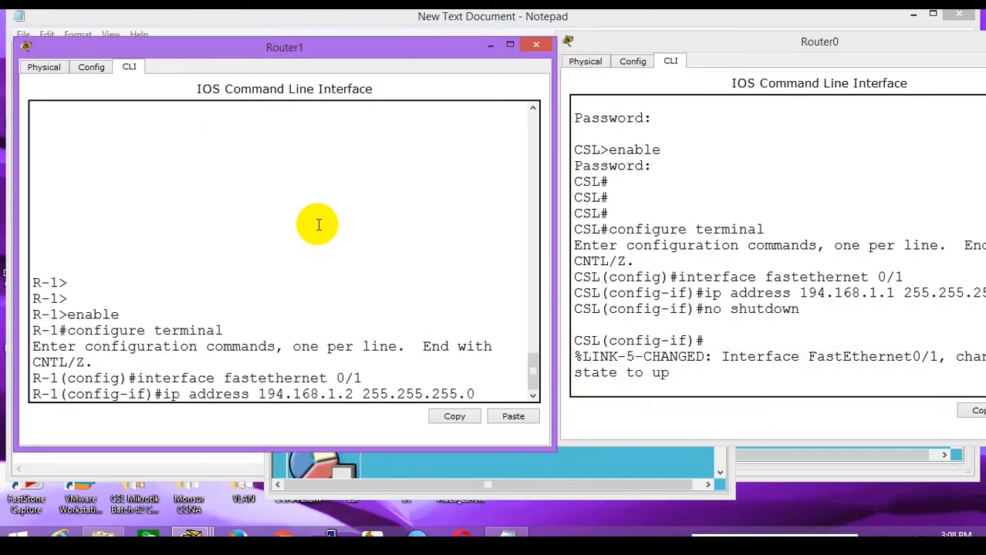
{"action": "key", "text": "Return"}
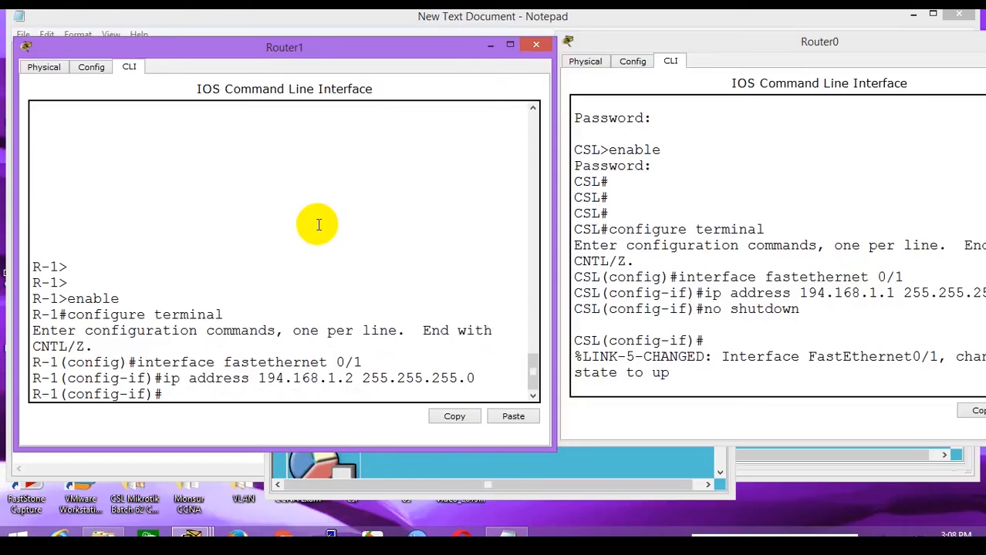
Issue no shutdown on Router1's Fa0/1 and point out Router0's line-protocol up message.
{"action": "left_click", "coordinate": [737, 343]}
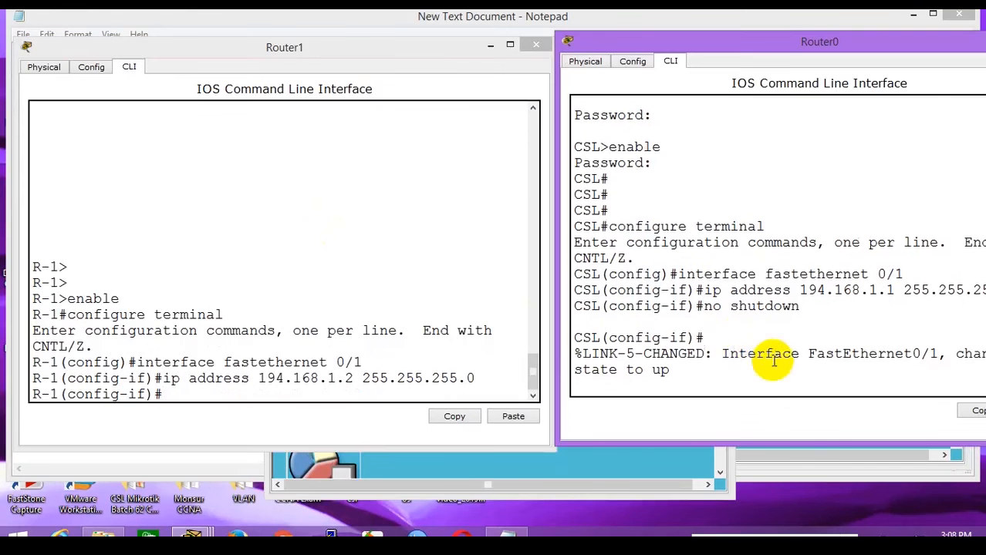
{"action": "left_click", "coordinate": [436, 357]}
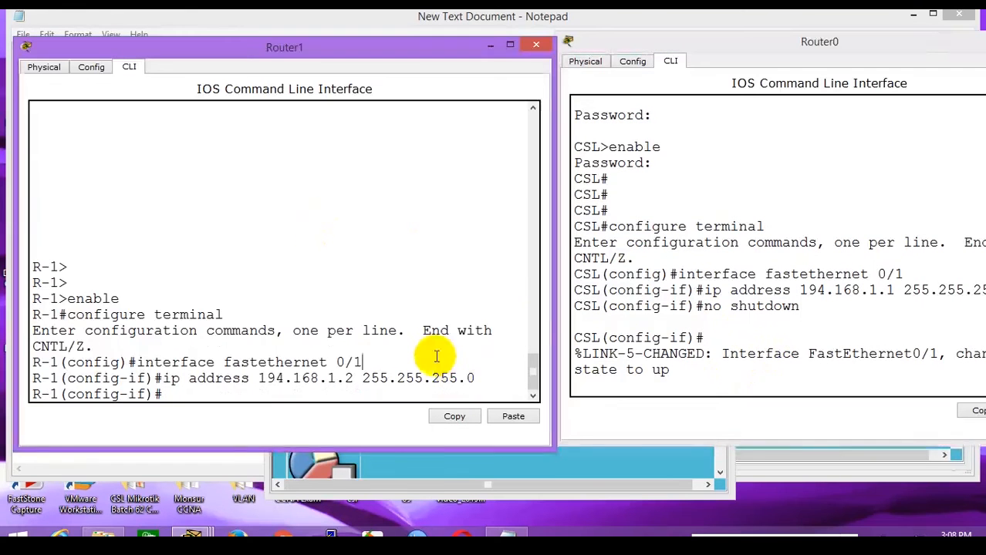
{"action": "type", "text": "no shut"}
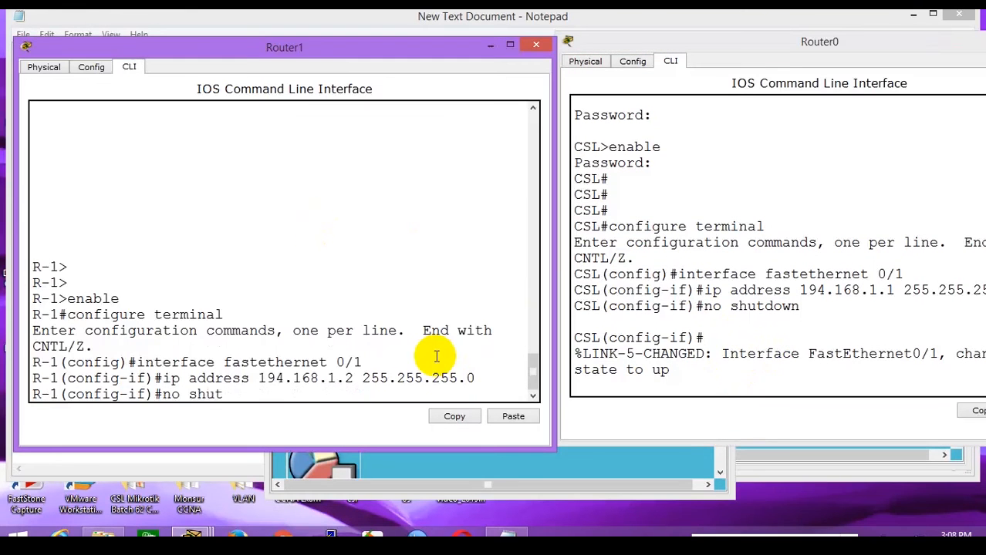
{"action": "type", "text": "down"}
{"action": "key", "text": "Return"}
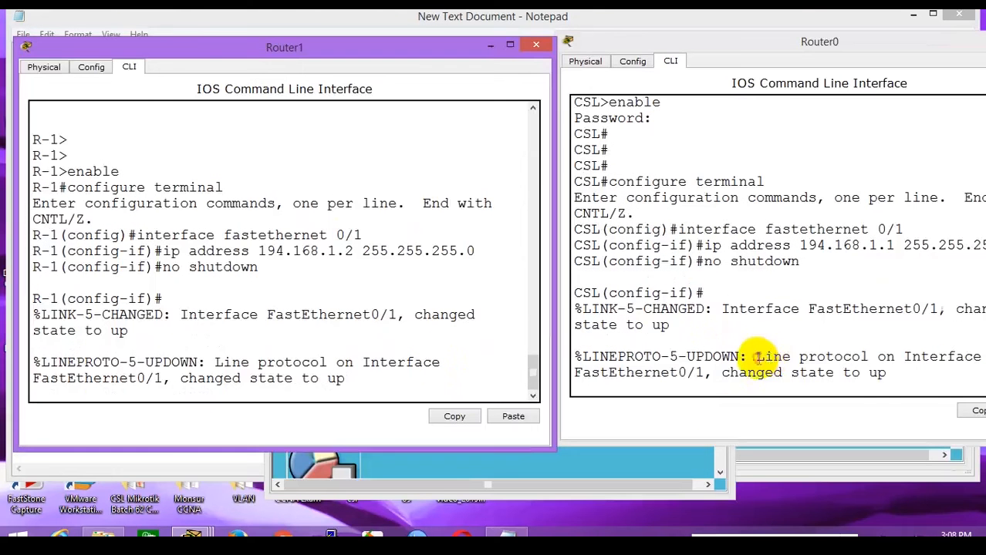
{"action": "left_click_drag", "start_coordinate": [754, 357], "coordinate": [894, 379]}
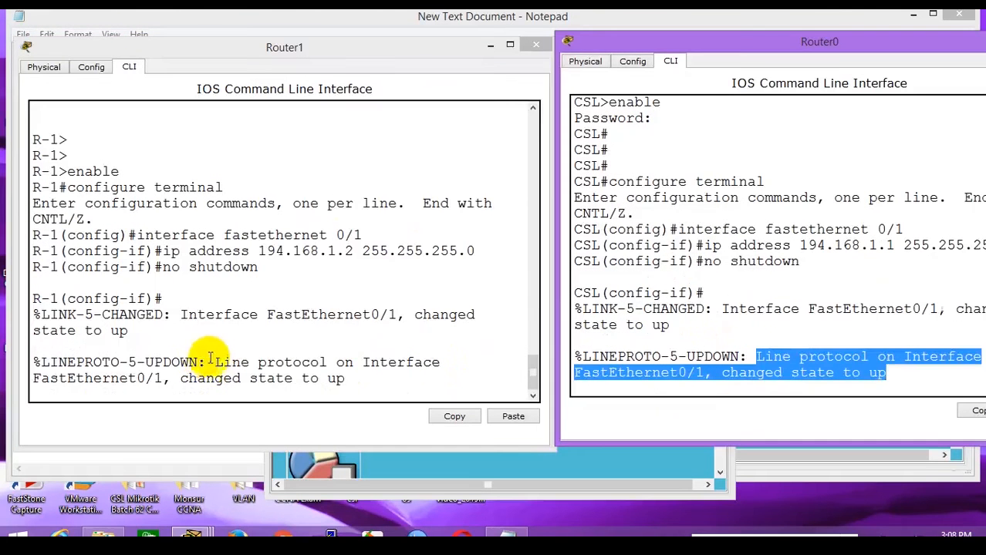
Highlight Router1's line-protocol up message and bring the topology back to the front.
{"action": "left_click_drag", "start_coordinate": [215, 362], "coordinate": [345, 380]}
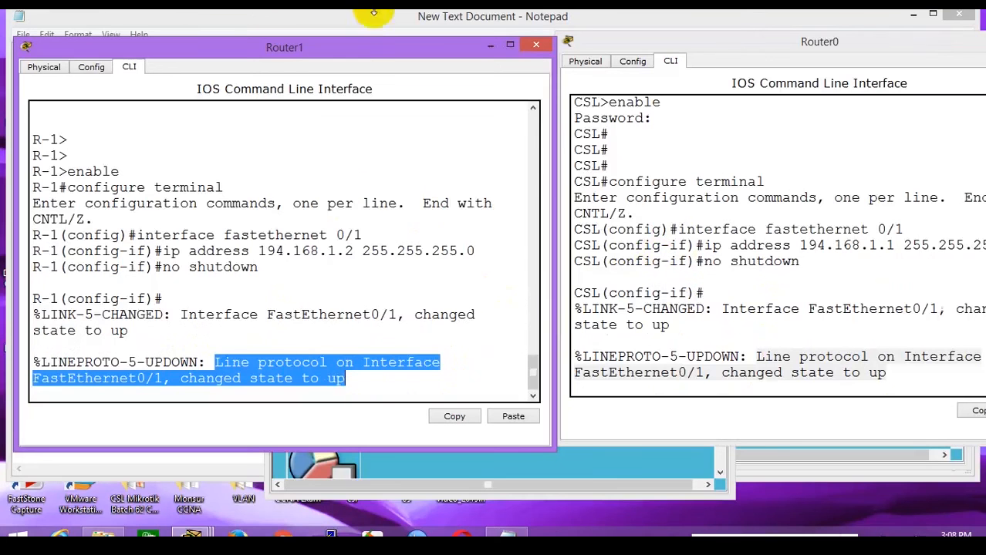
{"action": "left_click", "coordinate": [185, 535]}
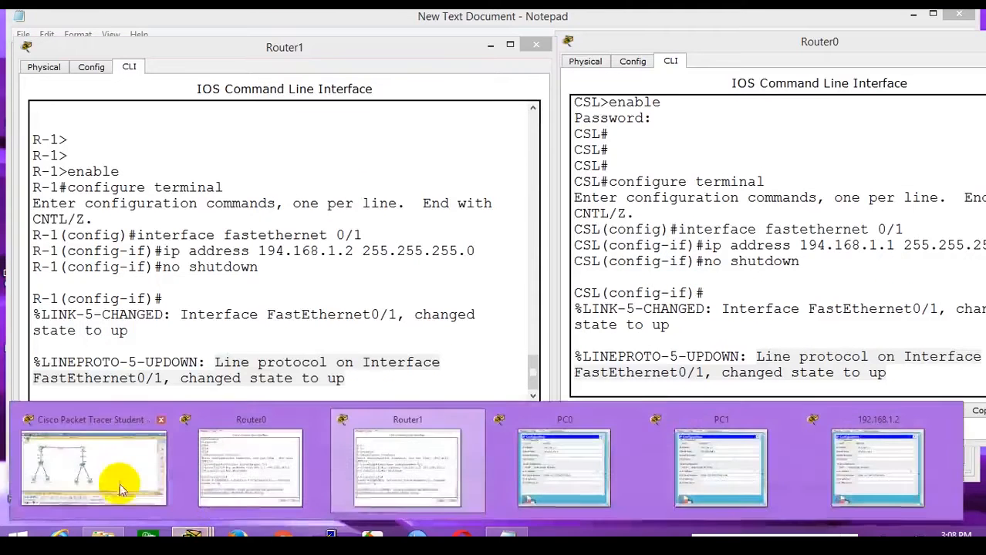
{"action": "left_click", "coordinate": [121, 485]}
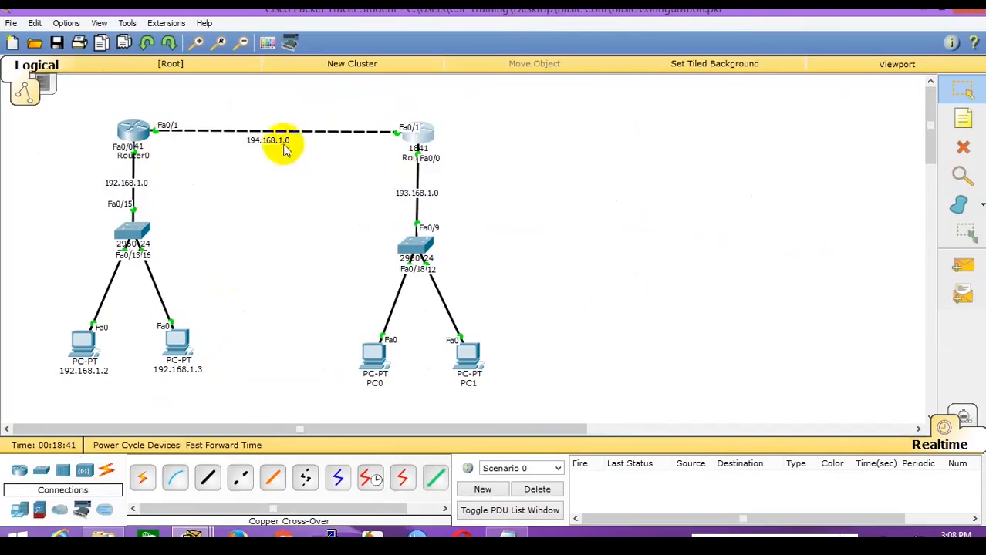
Copy Router0's Fa0/1 commands from configure terminal through no shutdown and return to Notepad.
{"action": "left_click", "coordinate": [133, 131]}
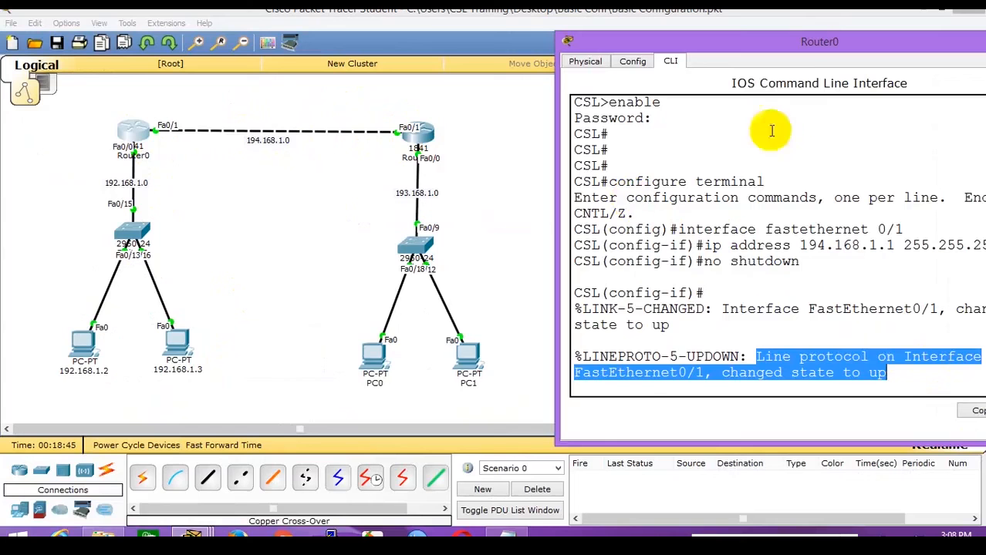
{"action": "left_click_drag", "start_coordinate": [574, 182], "coordinate": [821, 272]}
{"action": "right_click", "coordinate": [775, 264]}
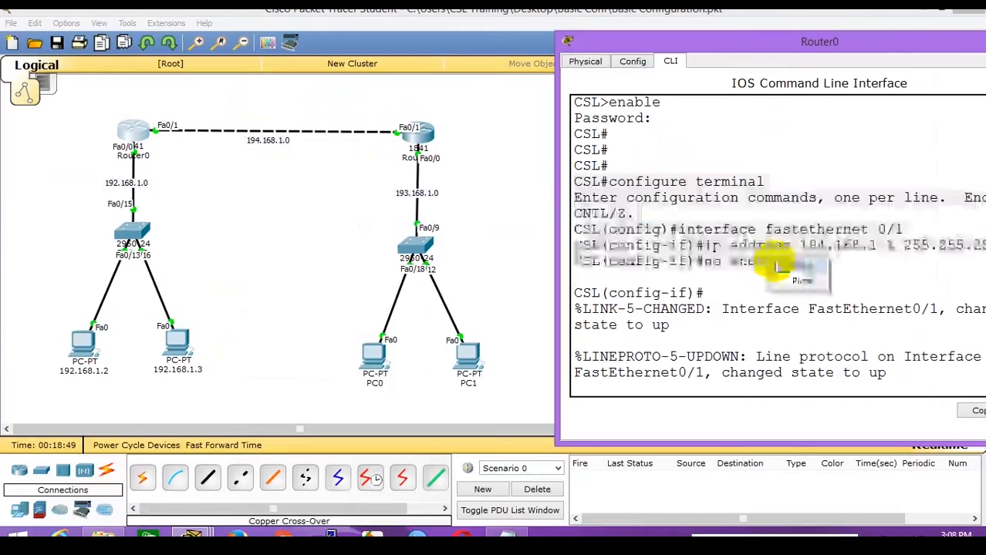
{"action": "left_click", "coordinate": [797, 276]}
{"action": "key", "text": "alt+Tab"}
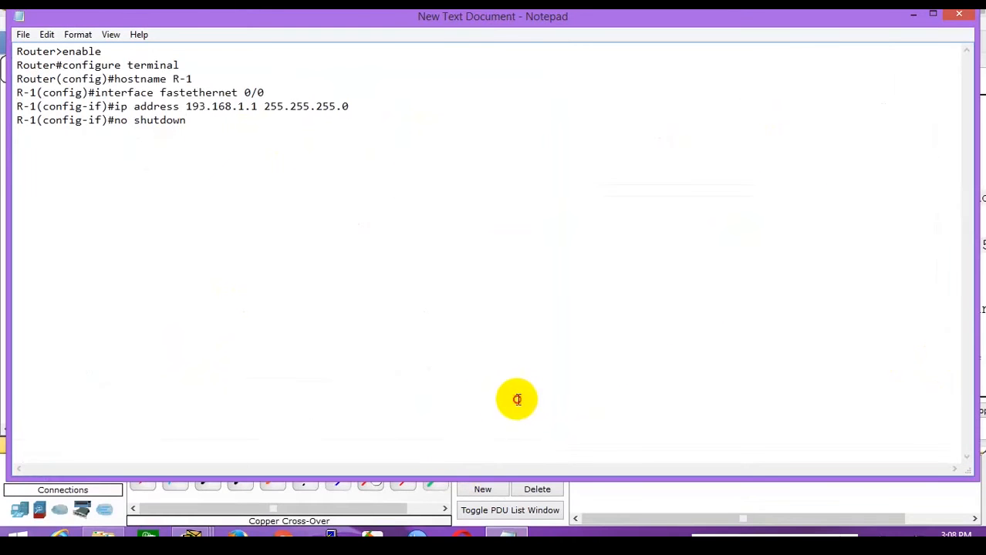
Paste Router0's commands into the notes, then copy Router1's FastEthernet 0/1 configuration lines.
{"action": "key", "text": "Return"}
{"action": "key", "text": "Return"}
{"action": "key", "text": "Return"}
{"action": "key", "text": "ctrl+v"}
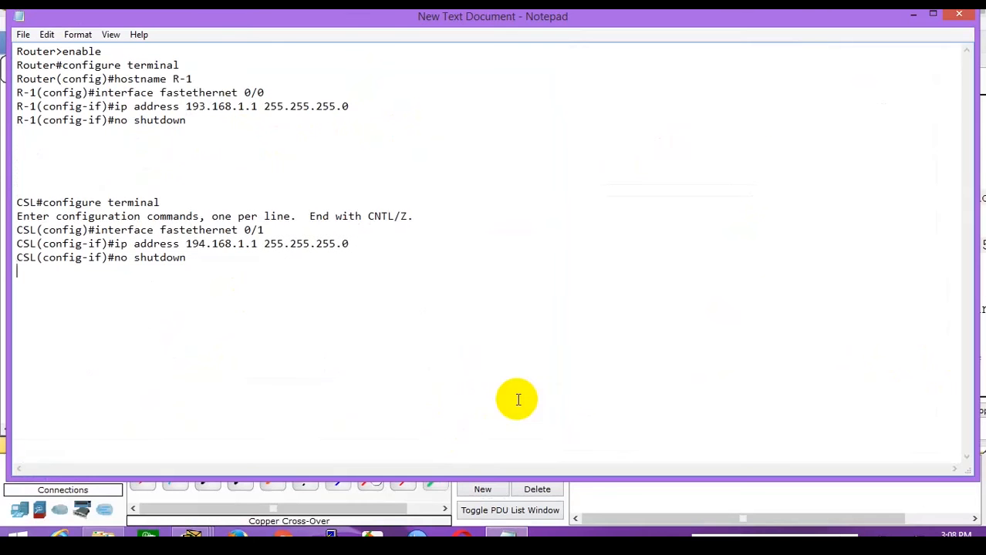
{"action": "left_click", "coordinate": [193, 535]}
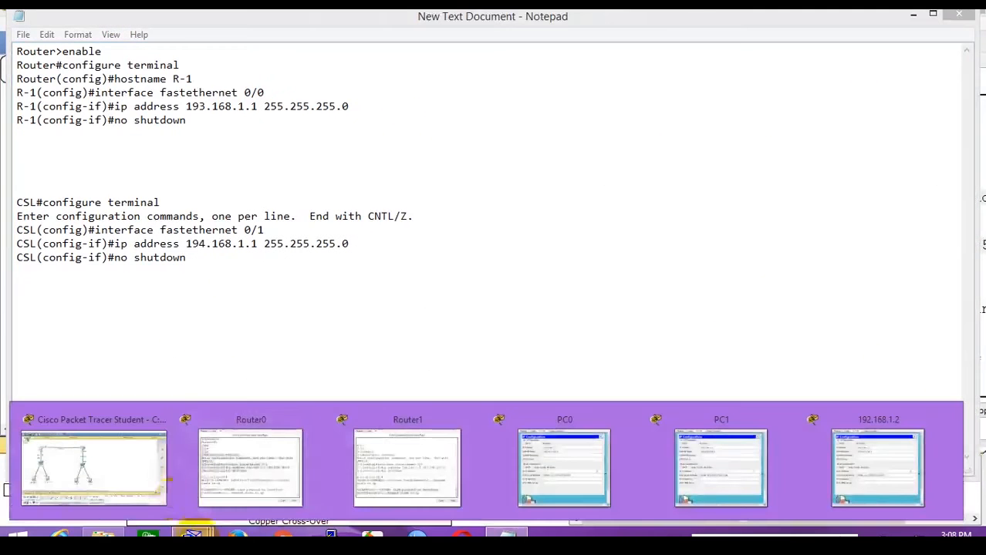
{"action": "left_click", "coordinate": [385, 455]}
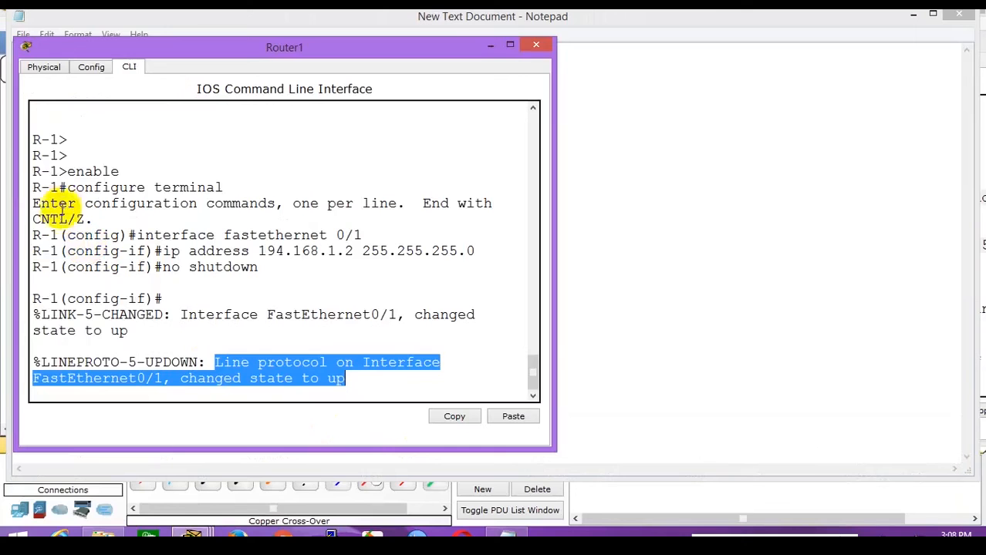
{"action": "left_click_drag", "start_coordinate": [32, 188], "coordinate": [279, 272]}
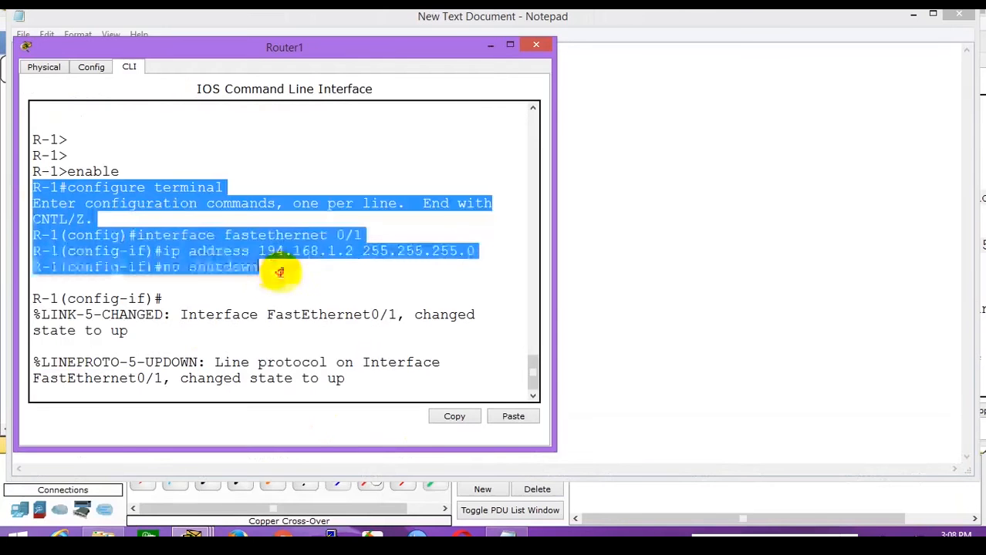
{"action": "right_click", "coordinate": [225, 259]}
{"action": "left_click", "coordinate": [241, 264]}
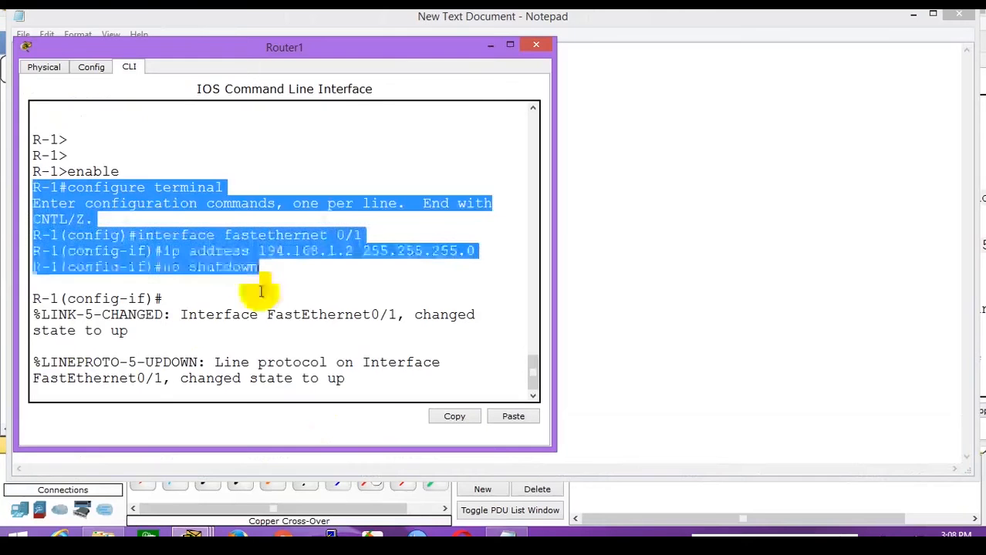
Paste Router1's commands below the existing R-1 no shutdown line in Notepad.
{"action": "left_click", "coordinate": [507, 536]}
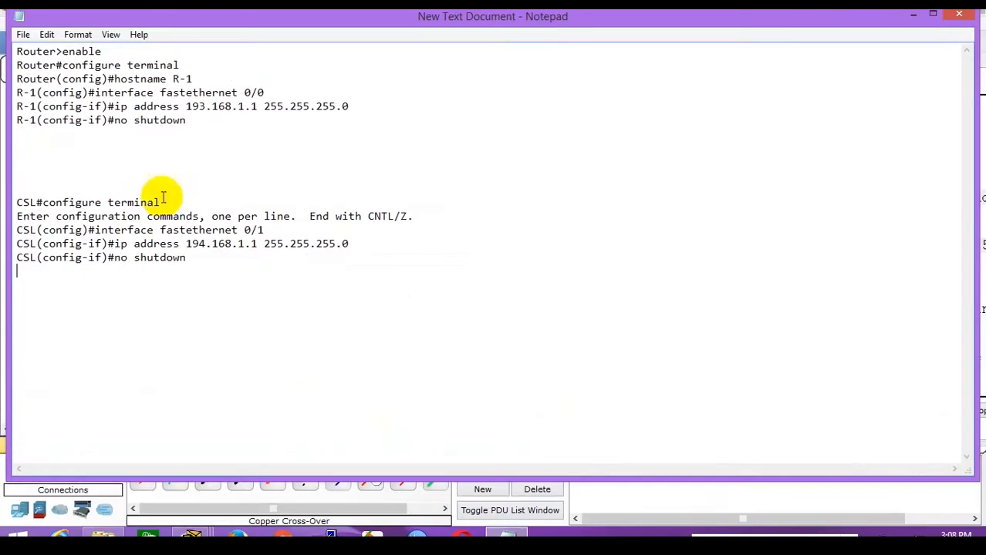
{"action": "left_click", "coordinate": [21, 135]}
{"action": "key", "text": "ctrl+v"}
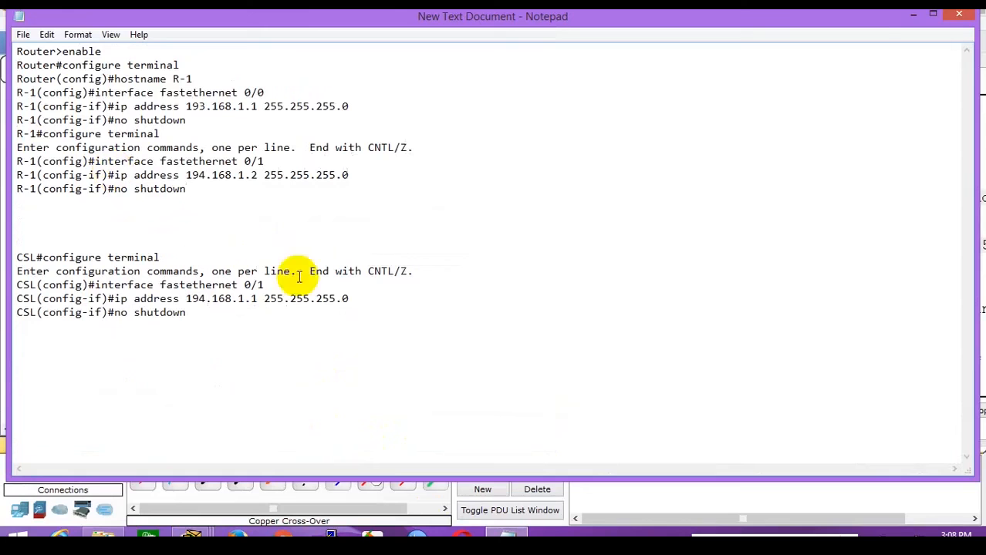
Add an asterisk heading line reading 'R-1configuration' at the top of the notes.
{"action": "left_click", "coordinate": [17, 50]}
{"action": "key", "text": "Return"}
{"action": "type", "text": "****************************"}
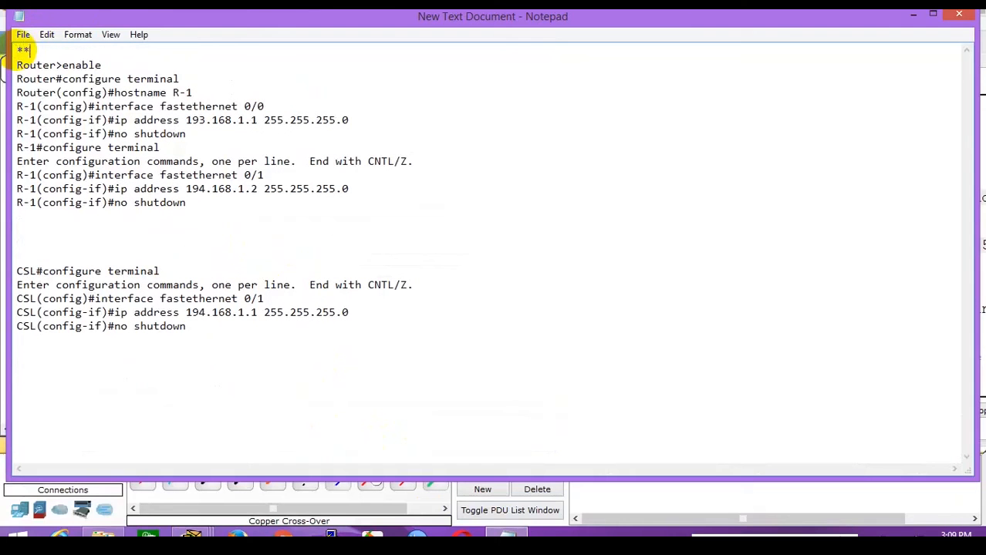
{"action": "type", "text": "R"}
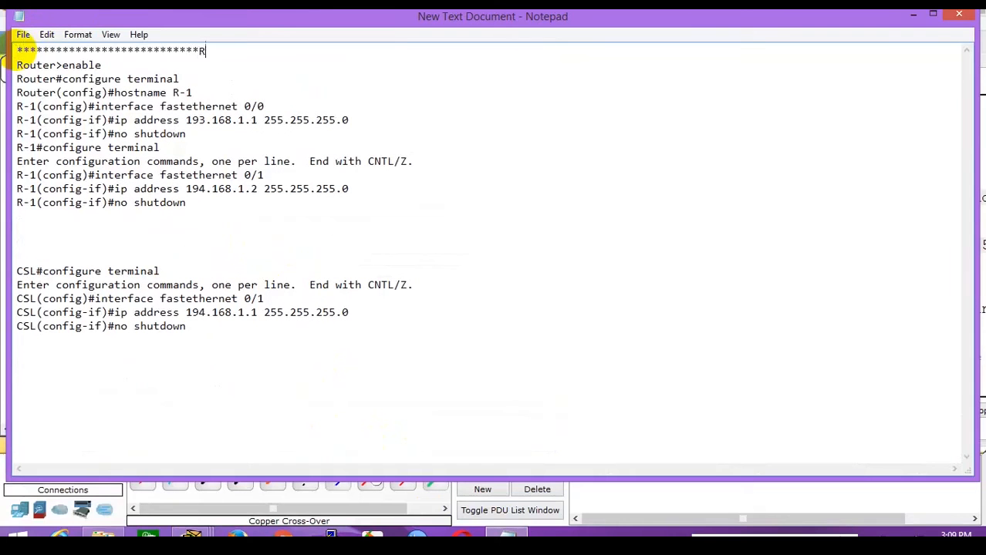
{"action": "type", "text": "-1configuration"}
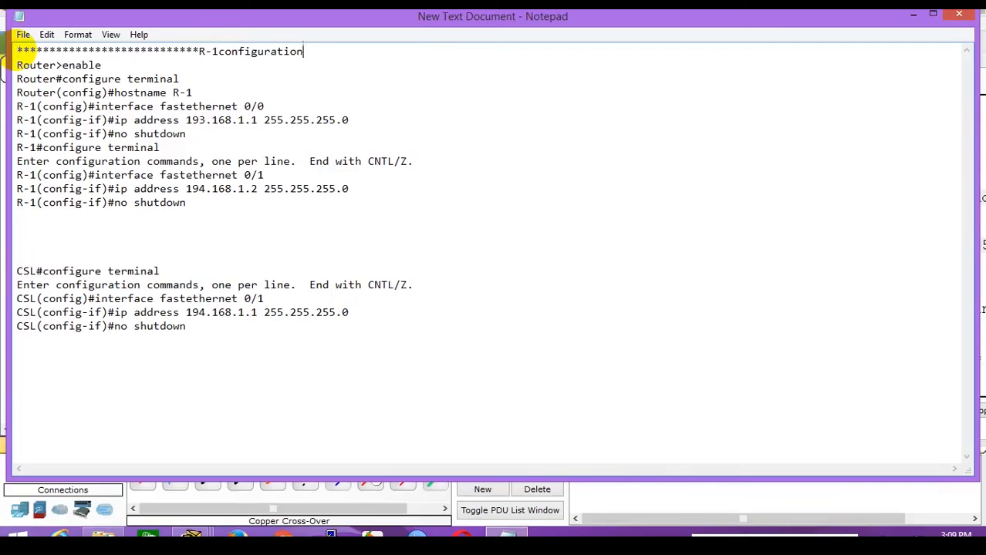
{"action": "type", "text": "**************"}
{"action": "key", "text": "Left"}
{"action": "key", "text": "Left"}
{"action": "key", "text": "Left"}
{"action": "key", "text": "Left"}
{"action": "key", "text": "Left"}
{"action": "key", "text": "Left"}
{"action": "key", "text": "Left"}
{"action": "key", "text": "Left"}
{"action": "key", "text": "Left"}
{"action": "key", "text": "Left"}
{"action": "key", "text": "Left"}
{"action": "key", "text": "Left"}
{"action": "key", "text": "Left"}
{"action": "key", "text": "Left"}
{"action": "key", "text": "Left"}
{"action": "key", "text": "Left"}
{"action": "key", "text": "Left"}
{"action": "key", "text": "Left"}
{"action": "key", "text": "Left"}
{"action": "key", "text": "Left"}
{"action": "key", "text": "Left"}
{"action": "key", "text": "Left"}
{"action": "key", "text": "Left"}
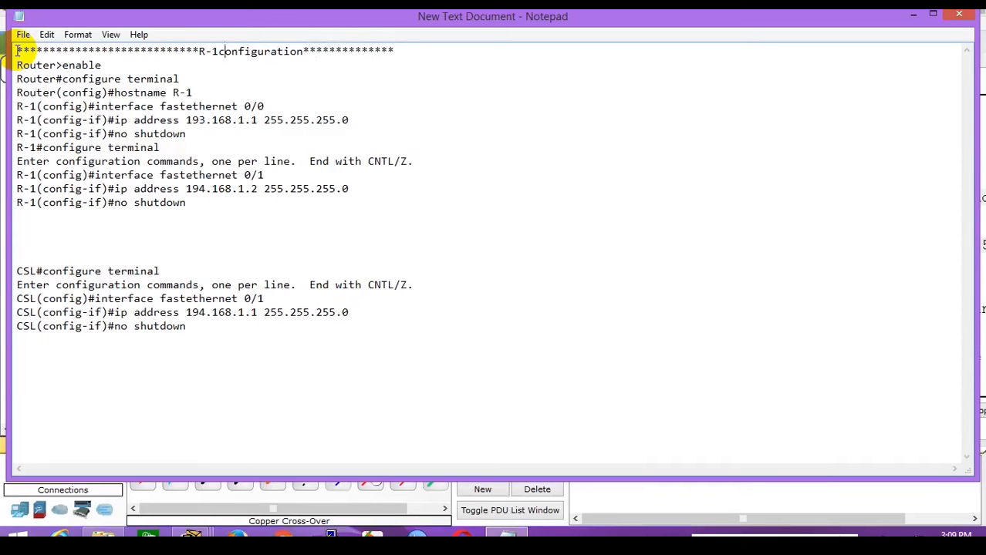
Type the CSL asterisk header further down and extend it to read 'CSL configuration'.
{"action": "key", "text": "Down"}
{"action": "key", "text": "Down"}
{"action": "key", "text": "Down"}
{"action": "key", "text": "Down"}
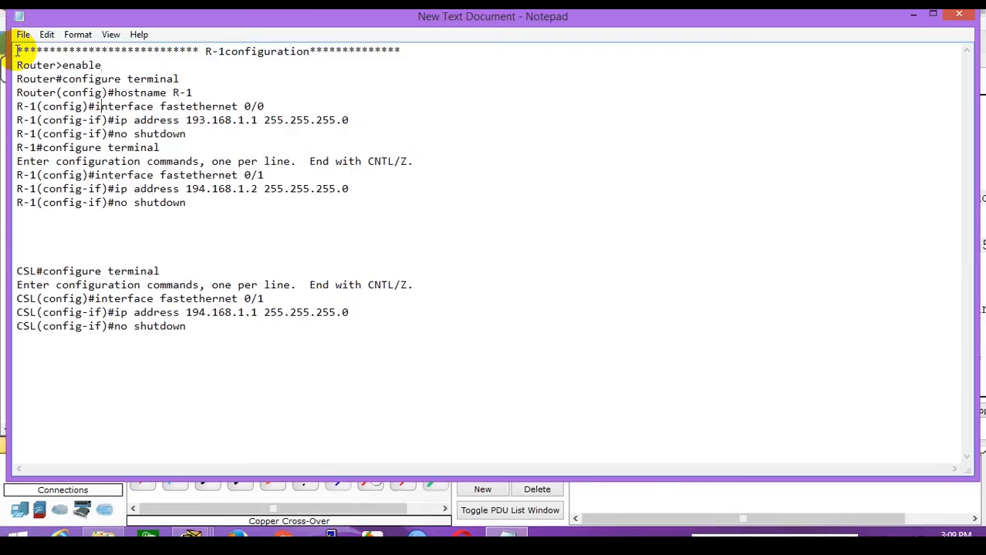
{"action": "key", "text": "Down"}
{"action": "key", "text": "Down"}
{"action": "key", "text": "Down"}
{"action": "type", "text": "***********"}
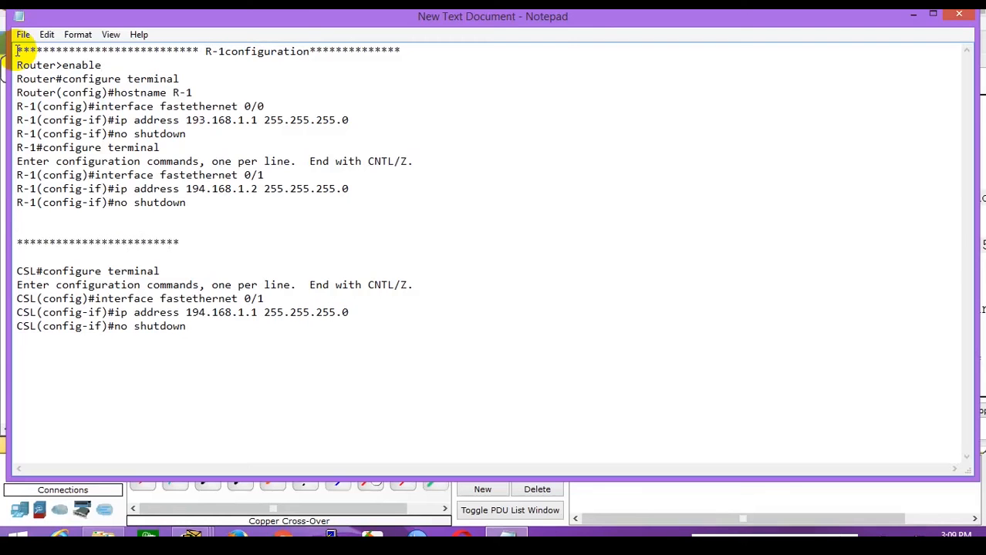
{"action": "type", "text": "SL*****************"}
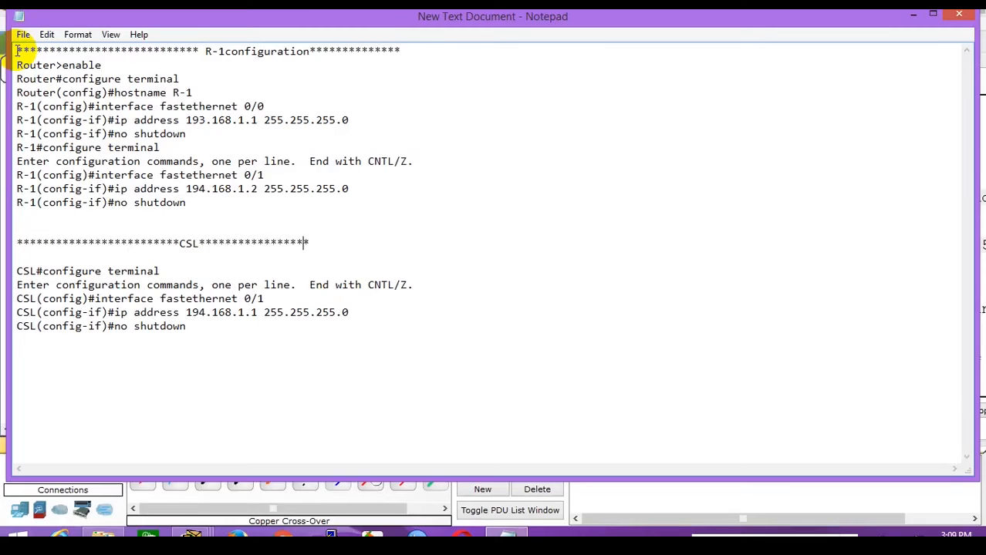
{"action": "key", "text": "Left"}
{"action": "key", "text": "Left"}
{"action": "key", "text": "Left"}
{"action": "key", "text": "Left"}
{"action": "key", "text": "Left"}
{"action": "key", "text": "Left"}
{"action": "key", "text": "Left"}
{"action": "key", "text": "Left"}
{"action": "key", "text": "Left"}
{"action": "key", "text": "Left"}
{"action": "key", "text": "Left"}
{"action": "key", "text": "Left"}
{"action": "key", "text": "Left"}
{"action": "key", "text": "Left"}
{"action": "key", "text": "Left"}
{"action": "key", "text": "Left"}
{"action": "key", "text": "Left"}
{"action": "key", "text": "Right"}
{"action": "type", "text": "configuration"}
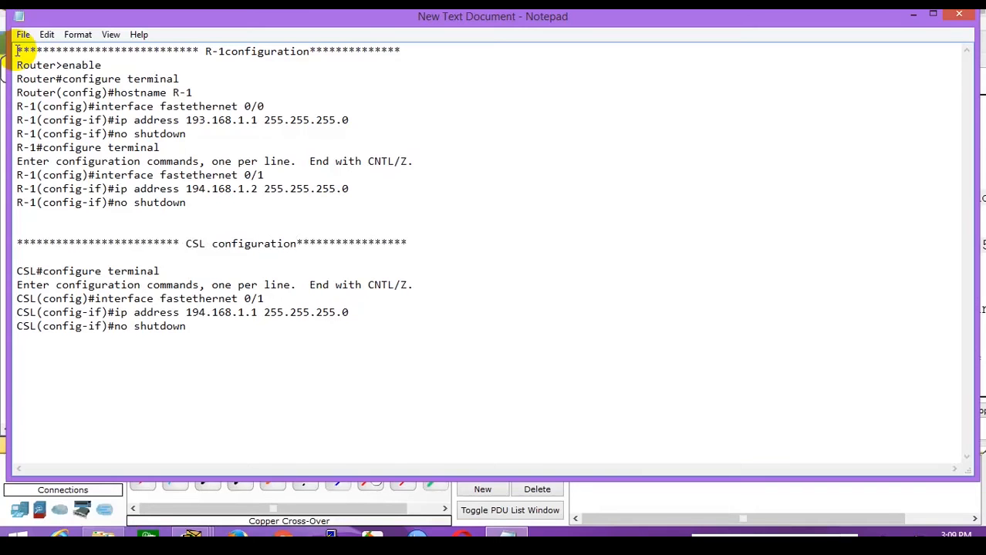
Space out 'R-1 configuration' in its header and delete the configuration-mode notice line under R-1.
{"action": "left_click", "coordinate": [223, 52]}
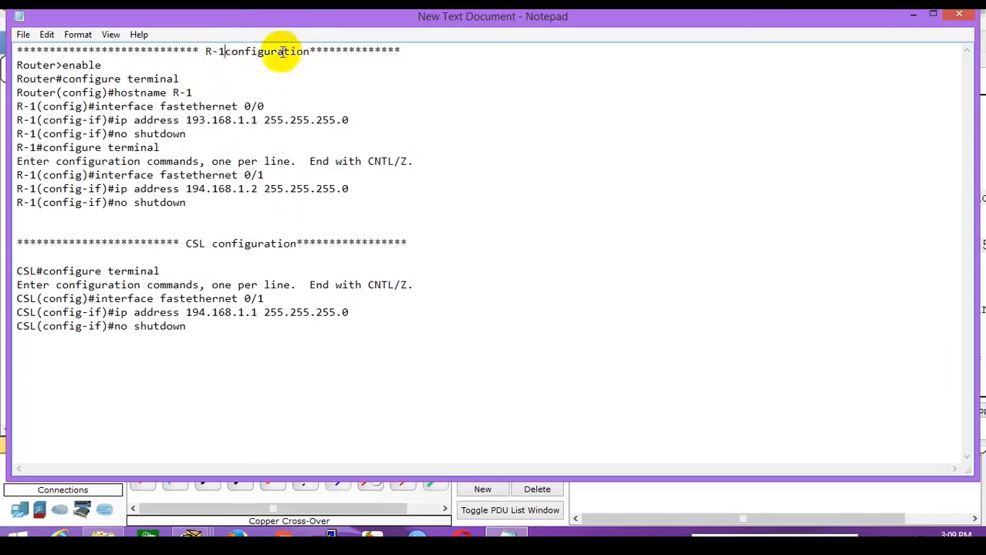
{"action": "left_click", "coordinate": [315, 51]}
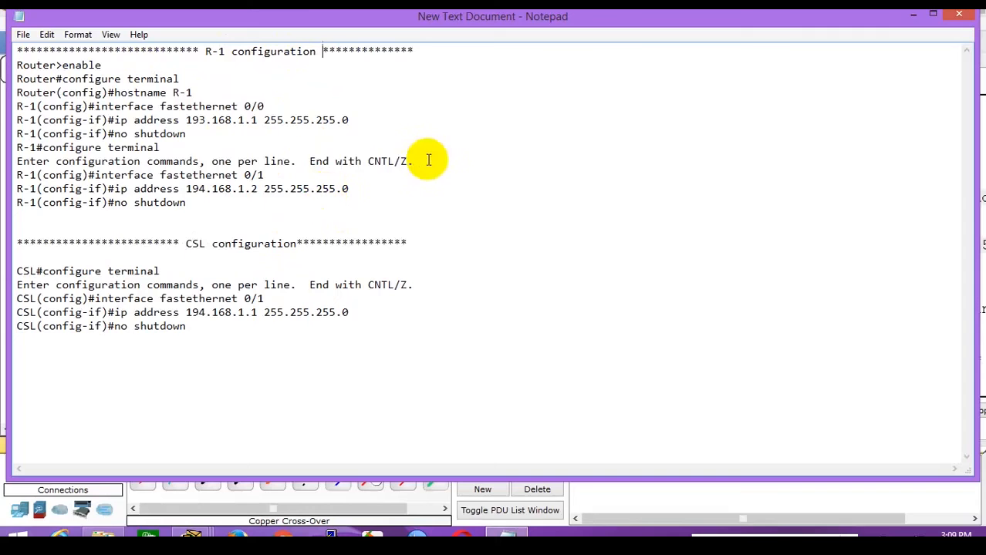
{"action": "left_click_drag", "start_coordinate": [414, 161], "coordinate": [6, 164]}
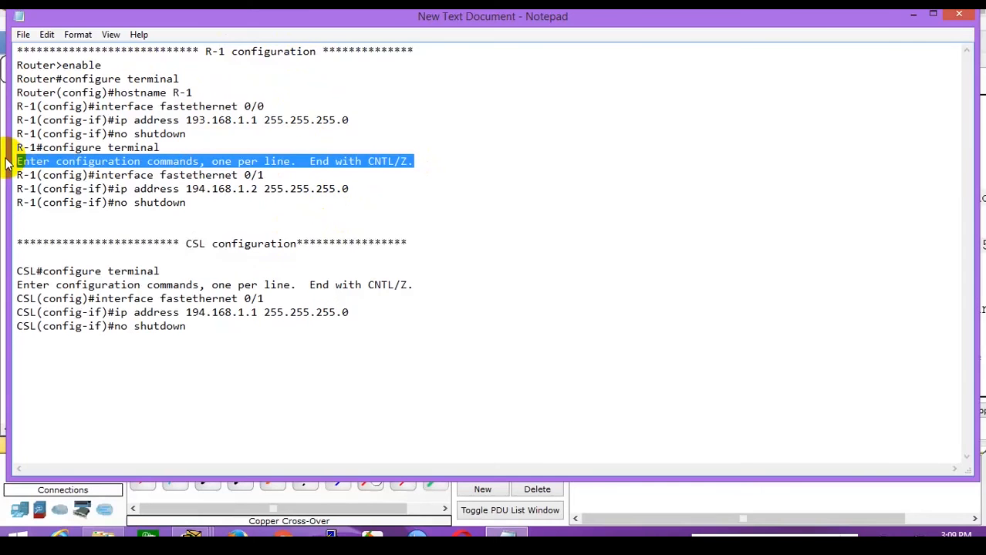
{"action": "key", "text": "Delete"}
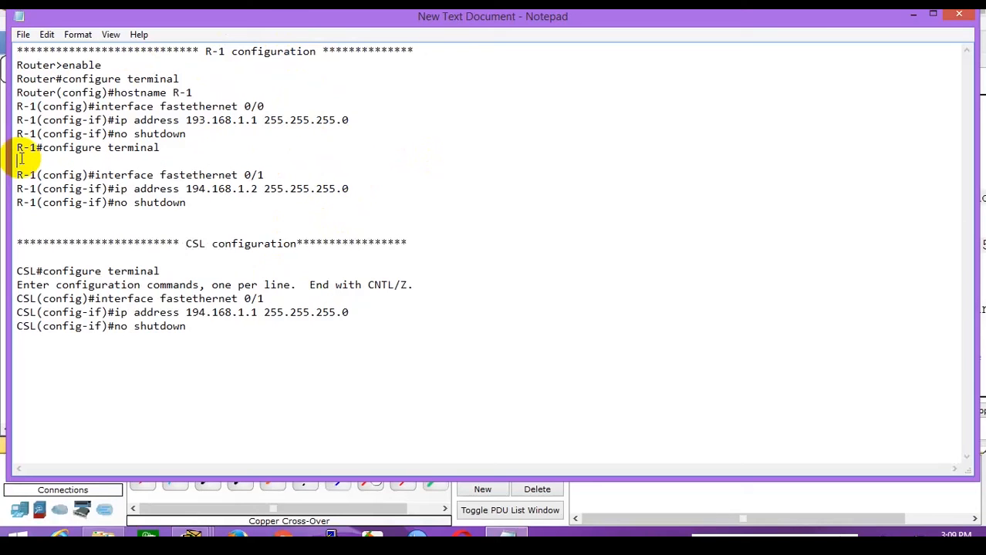
{"action": "key", "text": "Delete"}
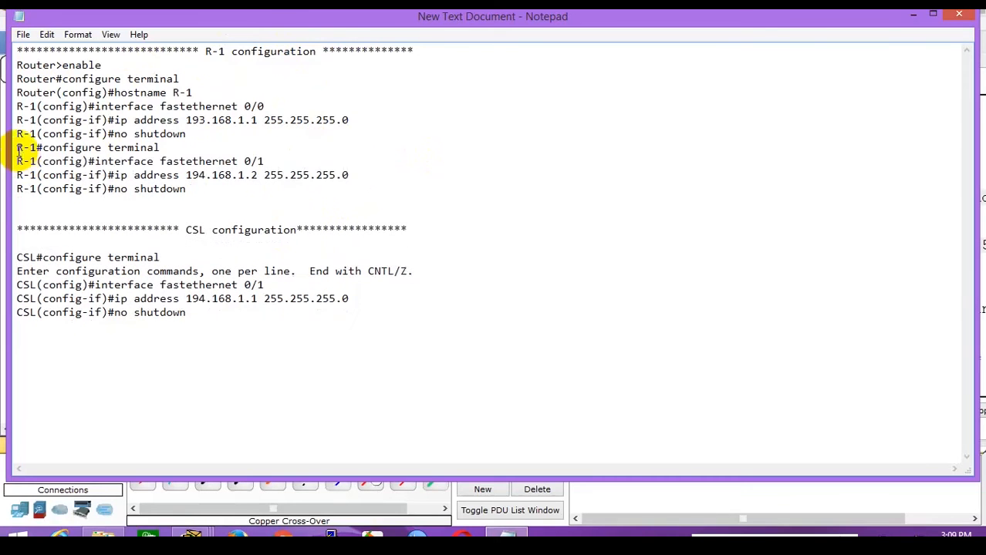
{"action": "key", "text": "Return"}
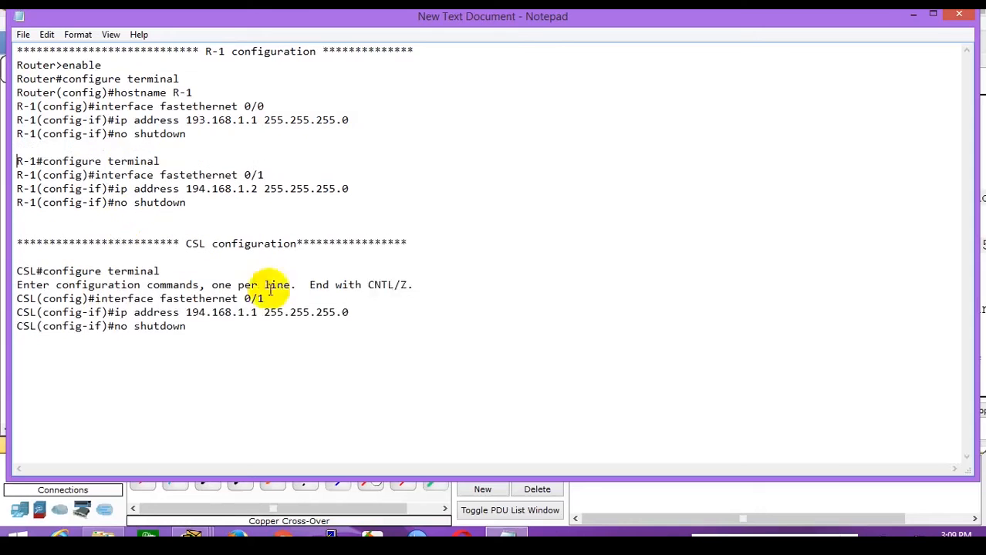
Delete the configuration-mode notice line under CSL, then return to Cisco Packet Tracer.
{"action": "left_click_drag", "start_coordinate": [434, 286], "coordinate": [3, 289]}
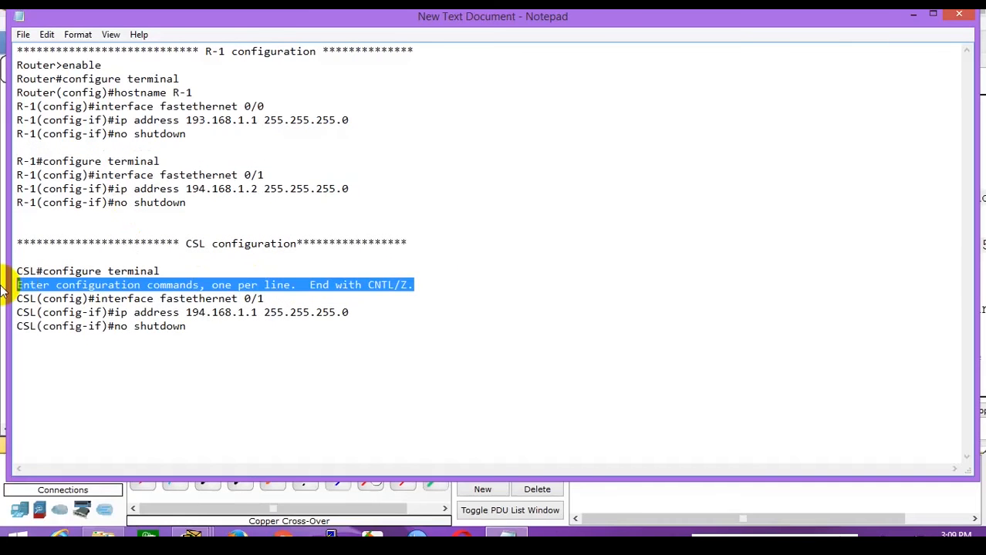
{"action": "key", "text": "Delete"}
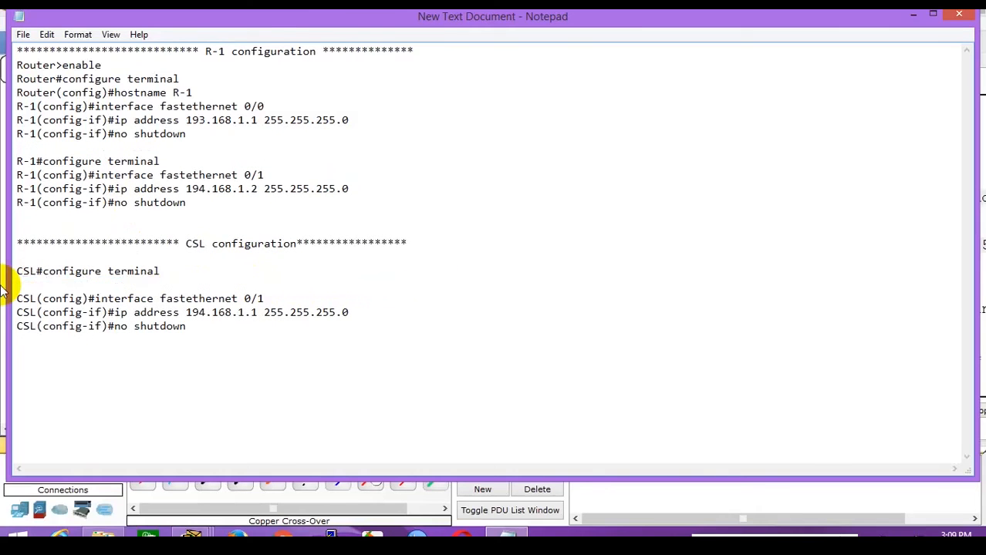
{"action": "key", "text": "BackSpace"}
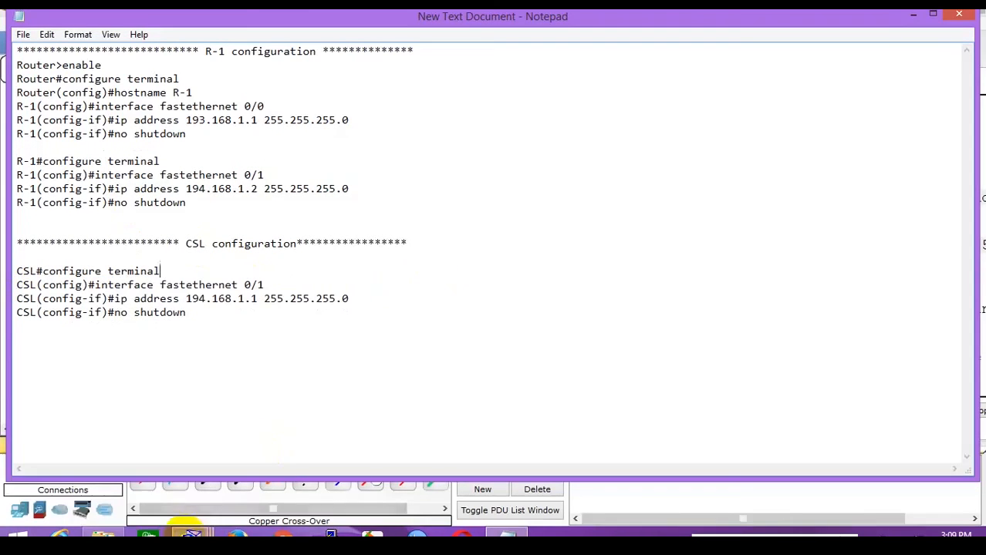
{"action": "mouse_move", "coordinate": [192, 537]}
{"action": "left_click", "coordinate": [129, 466]}
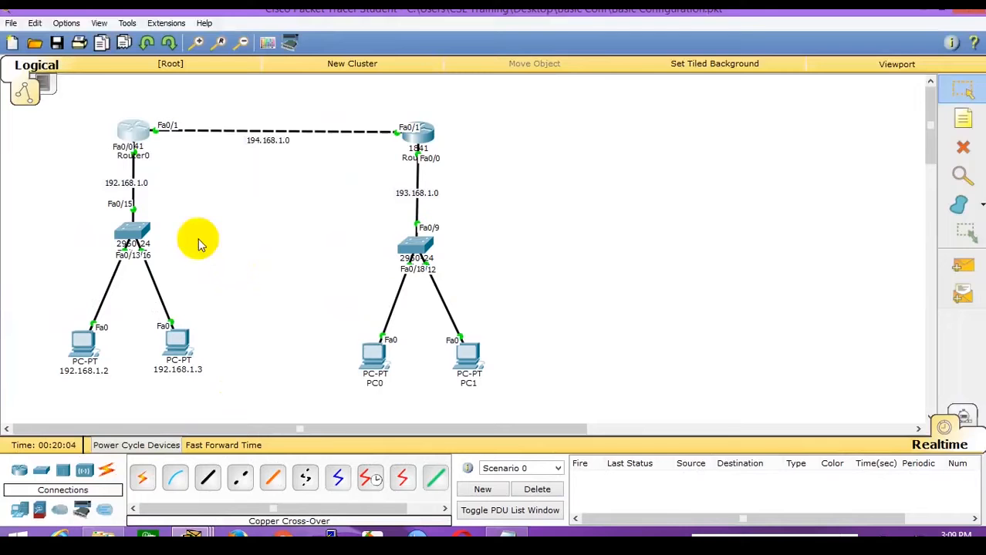
In Router0's CLI, add 'description To_R-1' to interface fa0/1, then exit configuration mode.
{"action": "left_click", "coordinate": [133, 135]}
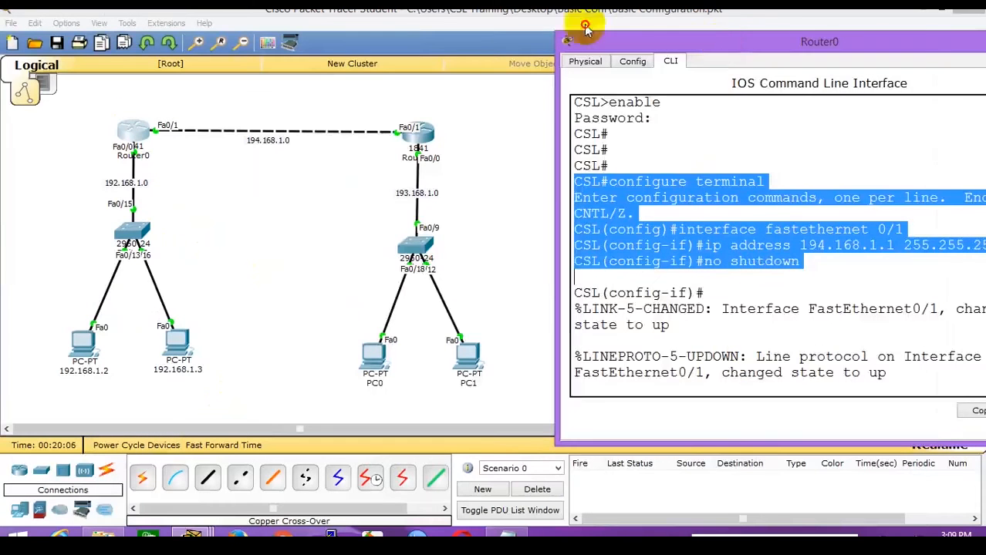
{"action": "left_click_drag", "start_coordinate": [584, 34], "coordinate": [340, 5]}
{"action": "left_click", "coordinate": [450, 255]}
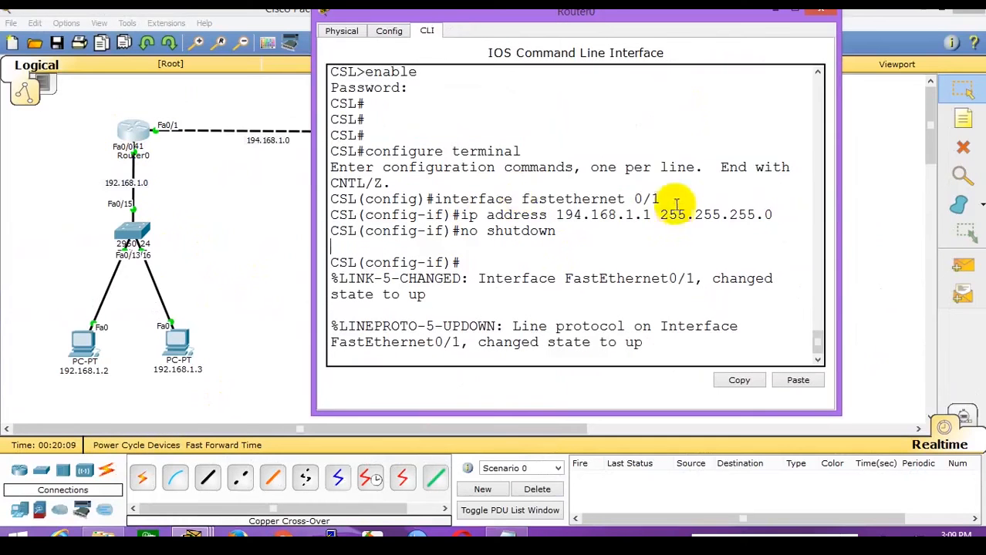
{"action": "left_click_drag", "start_coordinate": [661, 201], "coordinate": [486, 203]}
{"action": "key", "text": "Return"}
{"action": "key", "text": "Return"}
{"action": "key", "text": "Return"}
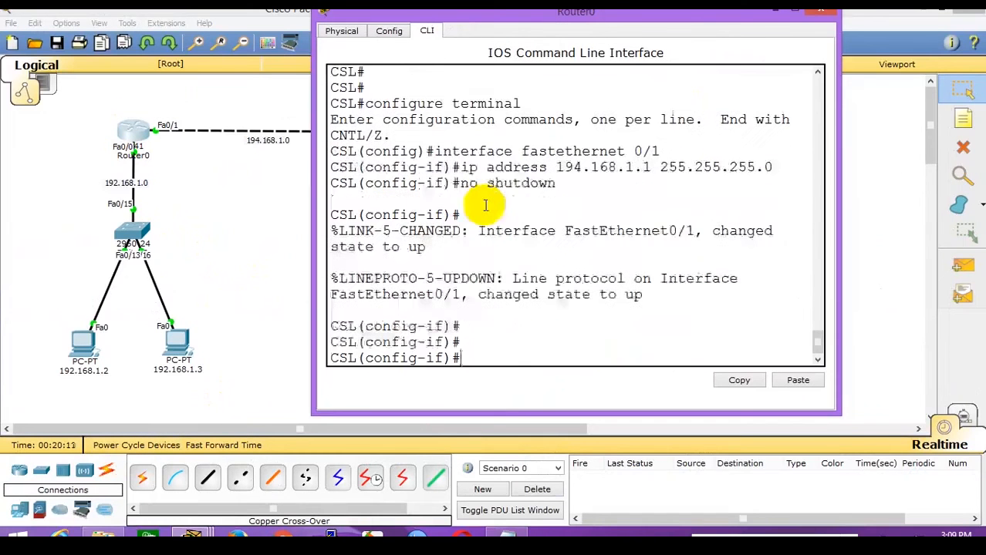
{"action": "type", "text": "descr"}
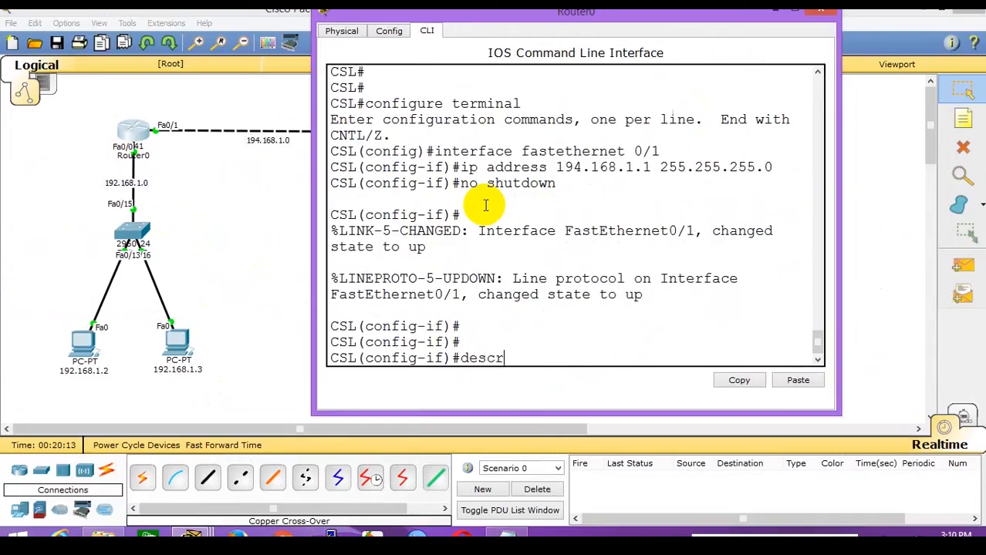
{"action": "type", "text": "ipriont"}
{"action": "key", "text": "BackSpace"}
{"action": "key", "text": "BackSpace"}
{"action": "key", "text": "BackSpace"}
{"action": "type", "text": "tion To_R-1"}
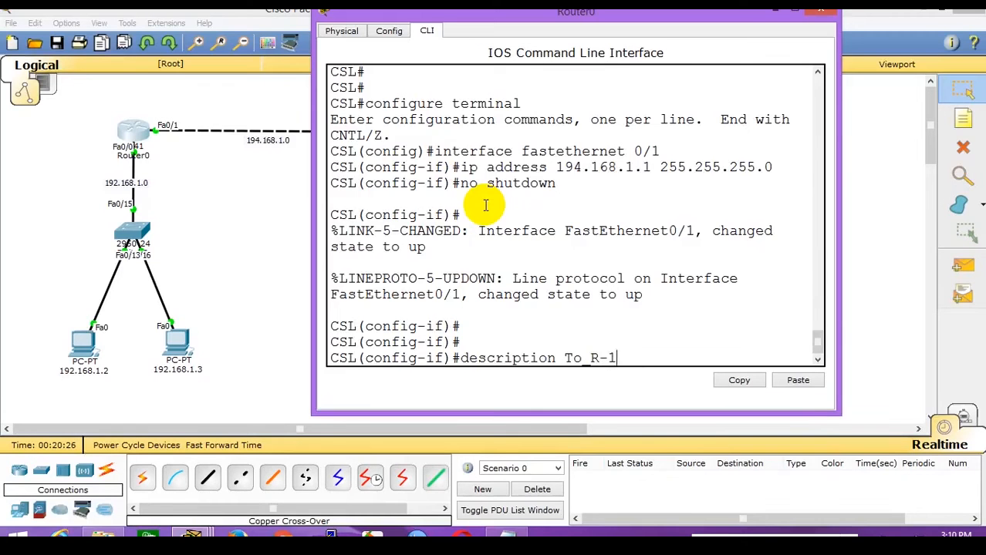
{"action": "key", "text": "Return"}
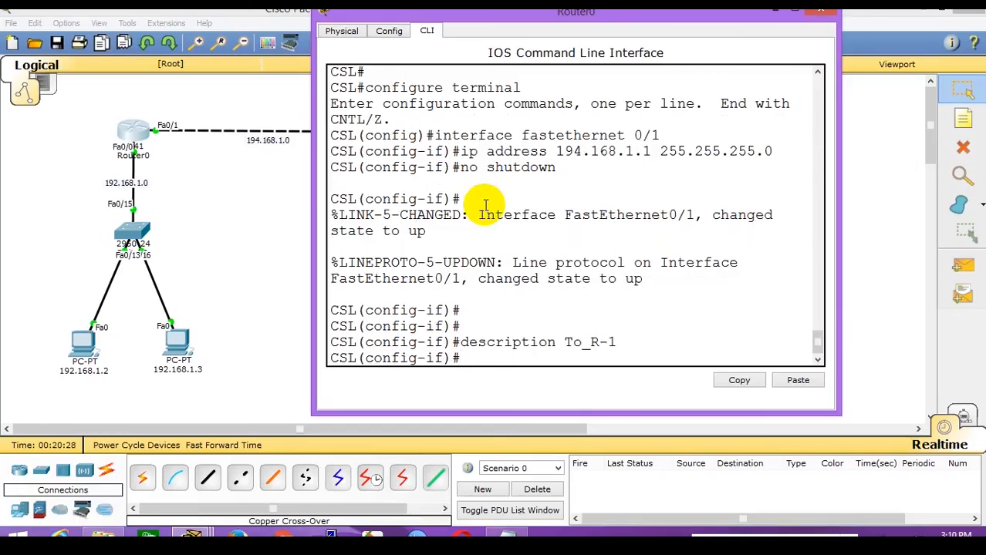
{"action": "key", "text": "ctrl+z"}
Run show running-config on Router0, find the To_R-1 description line, and hide the window.
{"action": "key", "text": "Return"}
{"action": "type", "text": "show"}
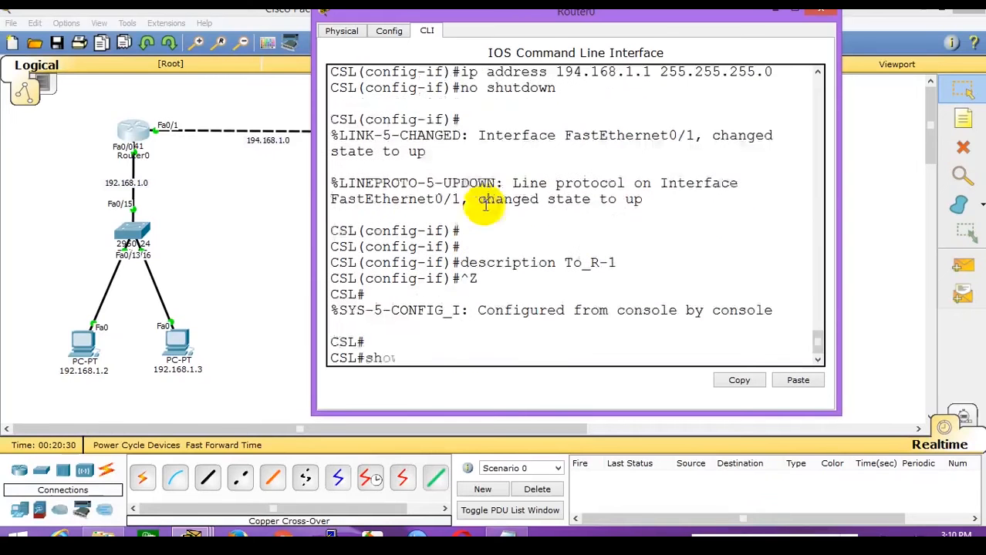
{"action": "type", "text": " running"}
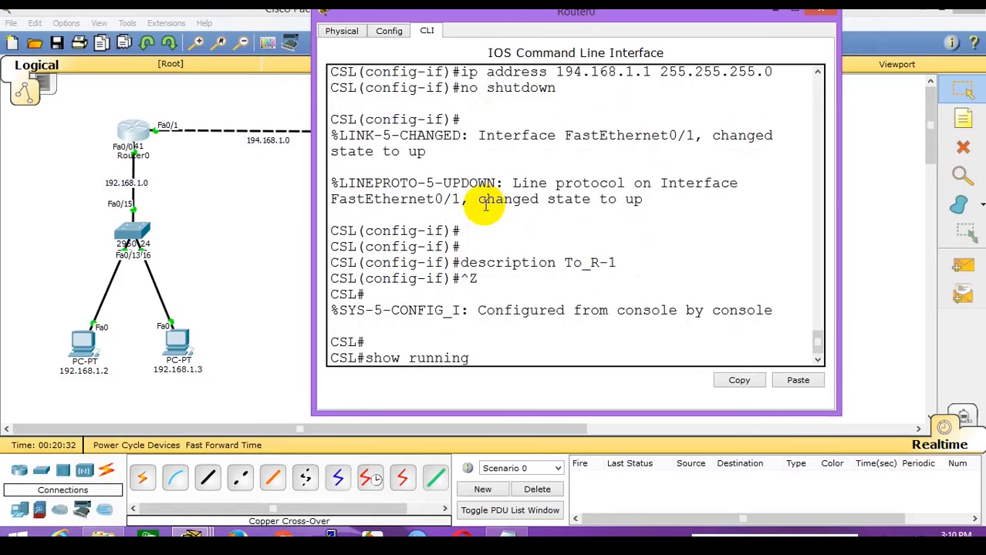
{"action": "type", "text": "-cionfig"}
{"action": "key", "text": "Return"}
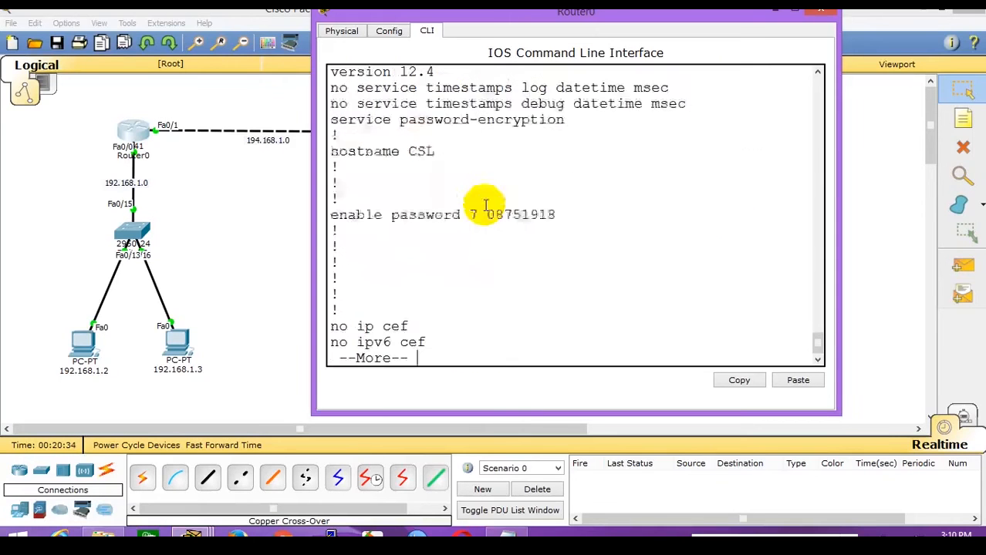
{"action": "key", "text": "space"}
{"action": "key", "text": "space"}
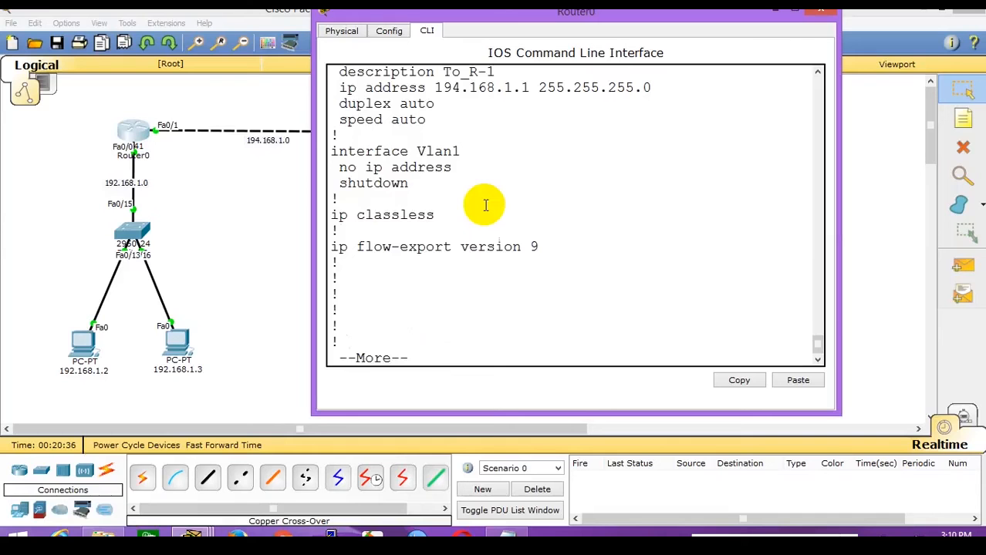
{"action": "scroll", "coordinate": [485, 205], "scroll_direction": "up", "scroll_amount": 3}
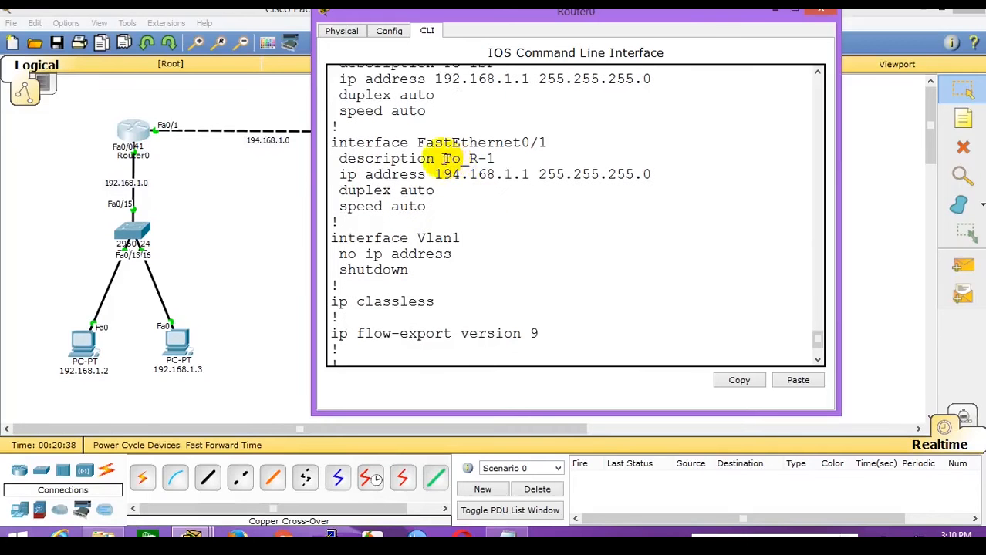
{"action": "left_click_drag", "start_coordinate": [442, 159], "coordinate": [498, 157]}
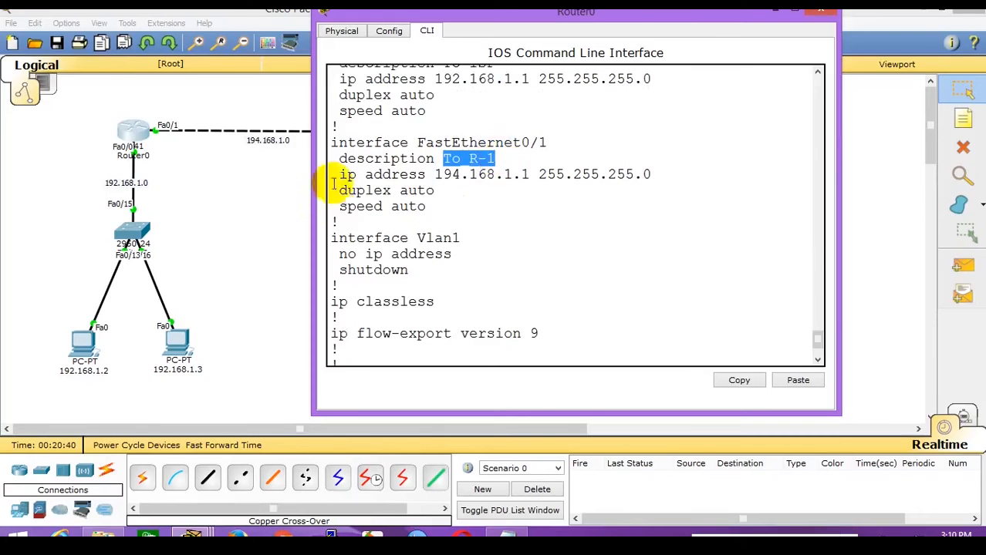
{"action": "left_click", "coordinate": [349, 161]}
{"action": "left_click_drag", "start_coordinate": [349, 161], "coordinate": [509, 161]}
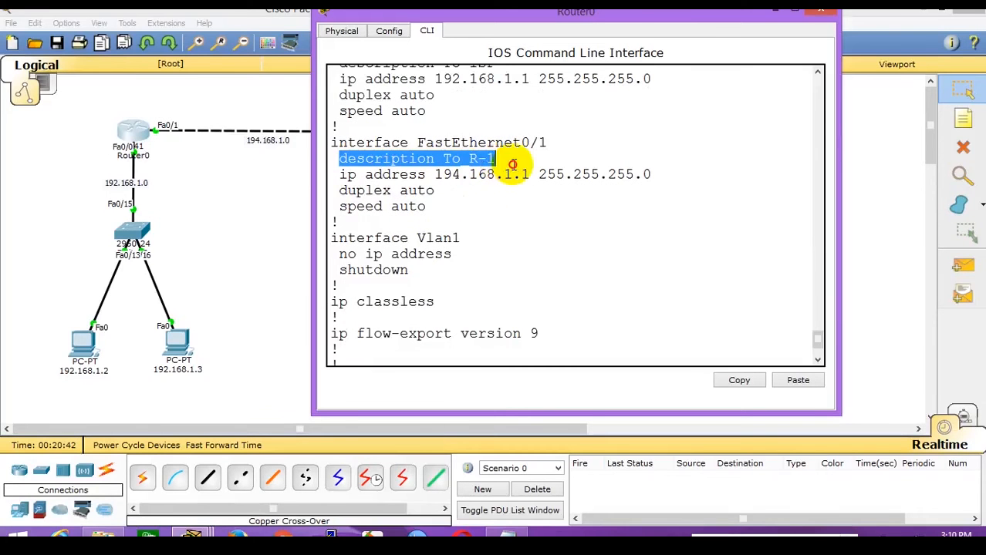
{"action": "left_click", "coordinate": [496, 196]}
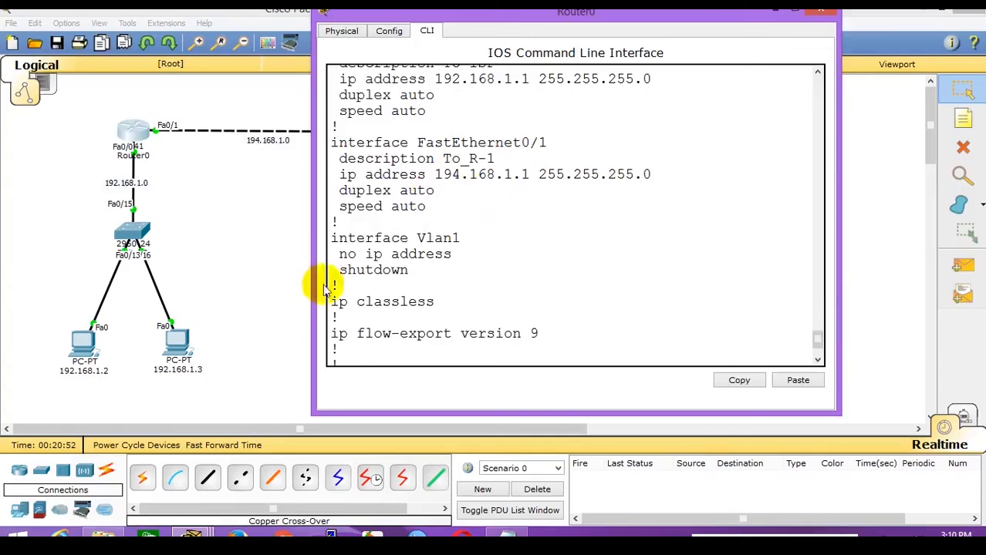
{"action": "left_click", "coordinate": [274, 270]}
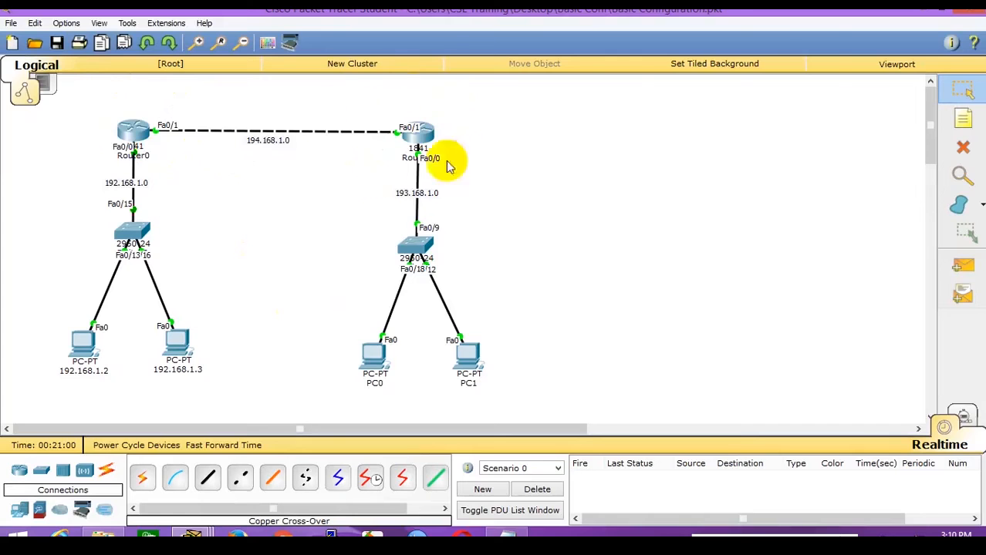
Reopen Router0's CLI and highlight the 194.168.1.1 address on FastEthernet0/1.
{"action": "left_click", "coordinate": [133, 129]}
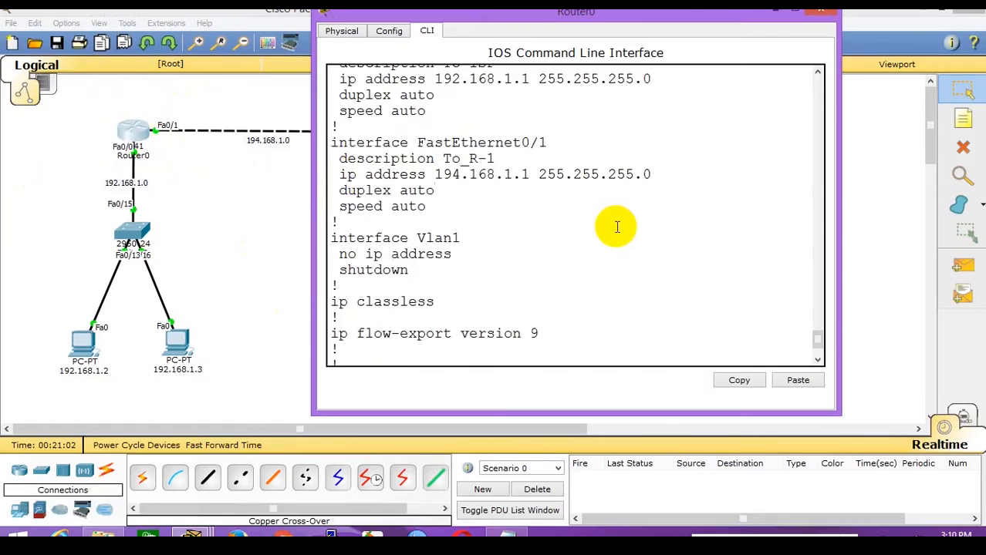
{"action": "scroll", "coordinate": [617, 226], "scroll_direction": "up", "scroll_amount": 4}
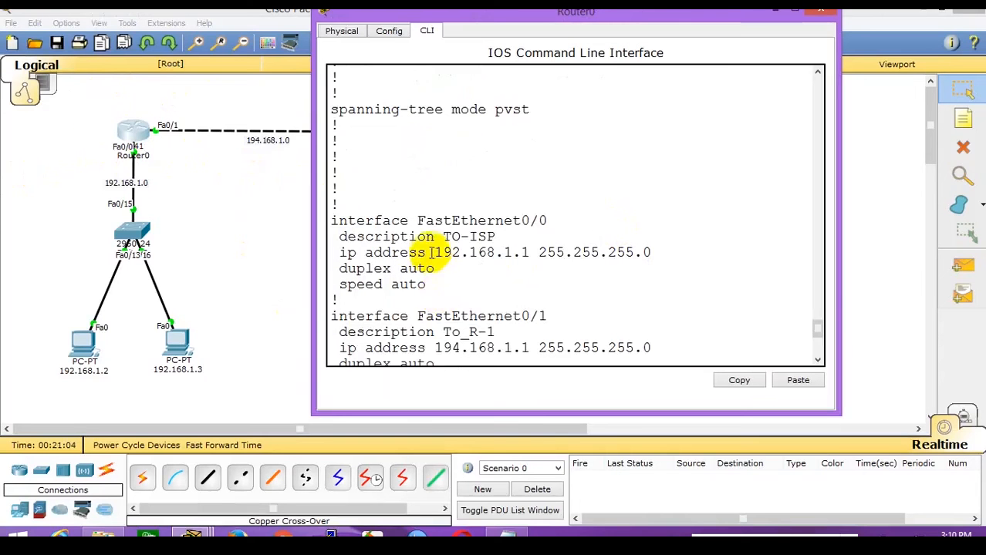
{"action": "left_click_drag", "start_coordinate": [429, 253], "coordinate": [605, 253]}
{"action": "scroll", "coordinate": [572, 293], "scroll_direction": "down", "scroll_amount": 2}
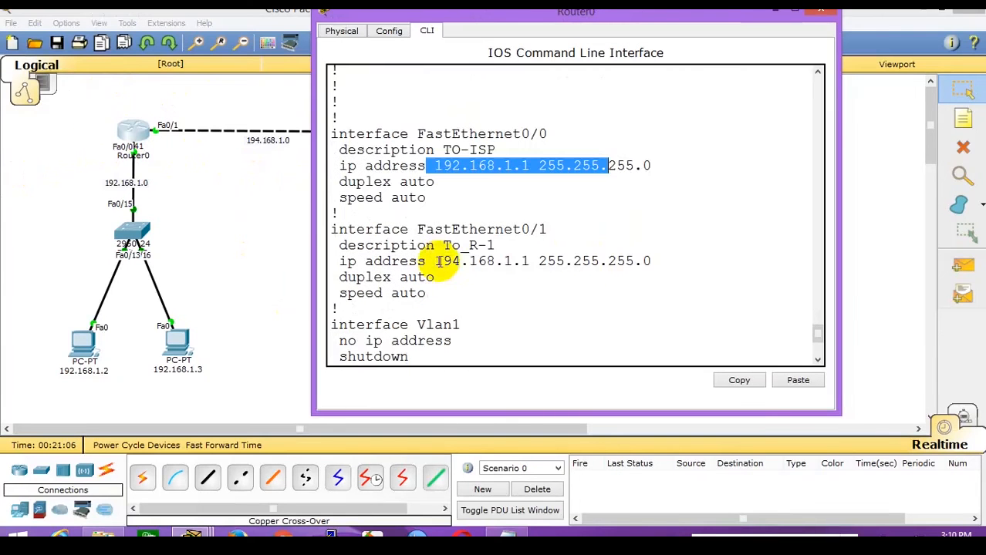
{"action": "left_click", "coordinate": [525, 259]}
{"action": "left_click_drag", "start_coordinate": [527, 260], "coordinate": [435, 261]}
Run show running-config on Router1 to see 193.168.1.1 on Fa0/0 and 194.168.1.2 on Fa0/1.
{"action": "left_click", "coordinate": [244, 210]}
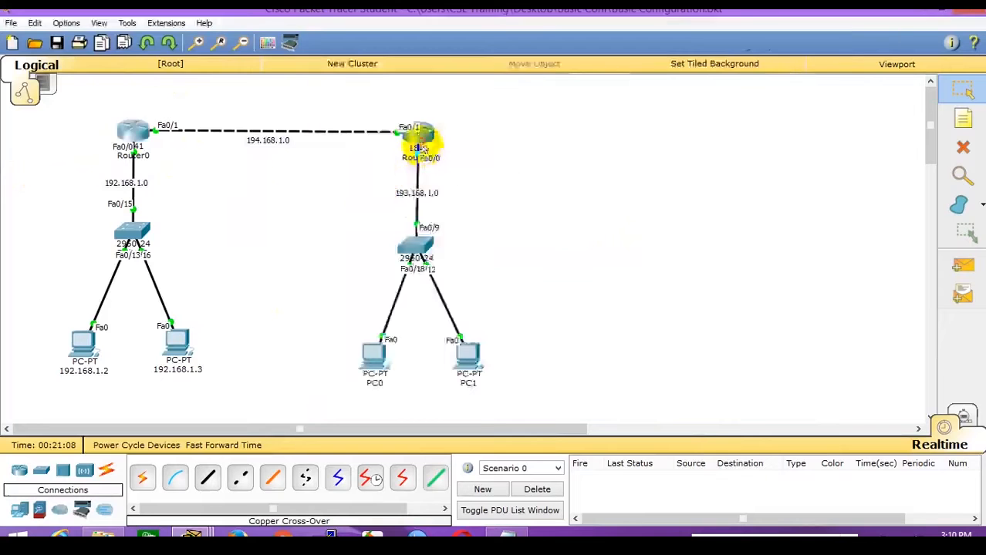
{"action": "left_click", "coordinate": [420, 136]}
{"action": "left_click", "coordinate": [451, 348]}
{"action": "key", "text": "ctrl+z"}
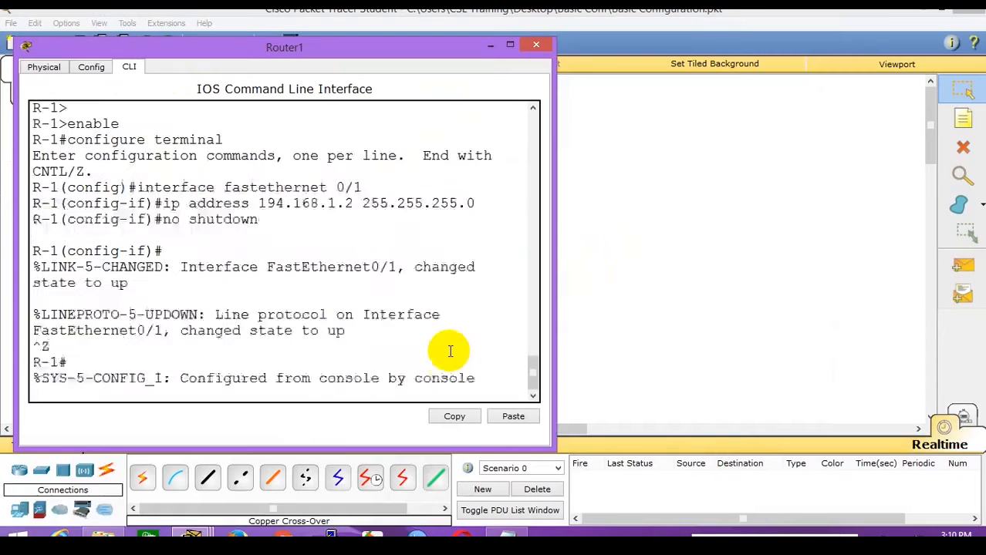
{"action": "key", "text": "Return"}
{"action": "type", "text": "show runnin"}
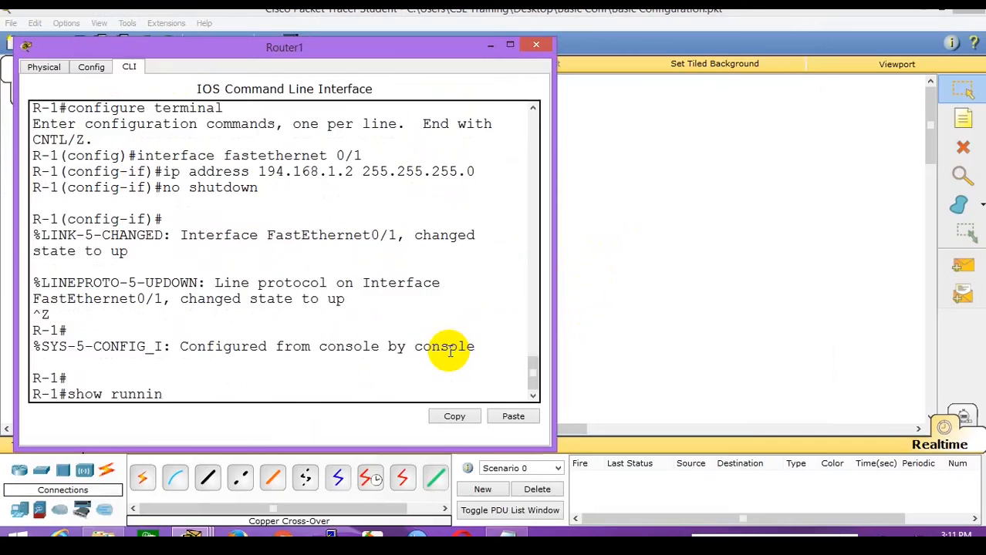
{"action": "type", "text": "g-config"}
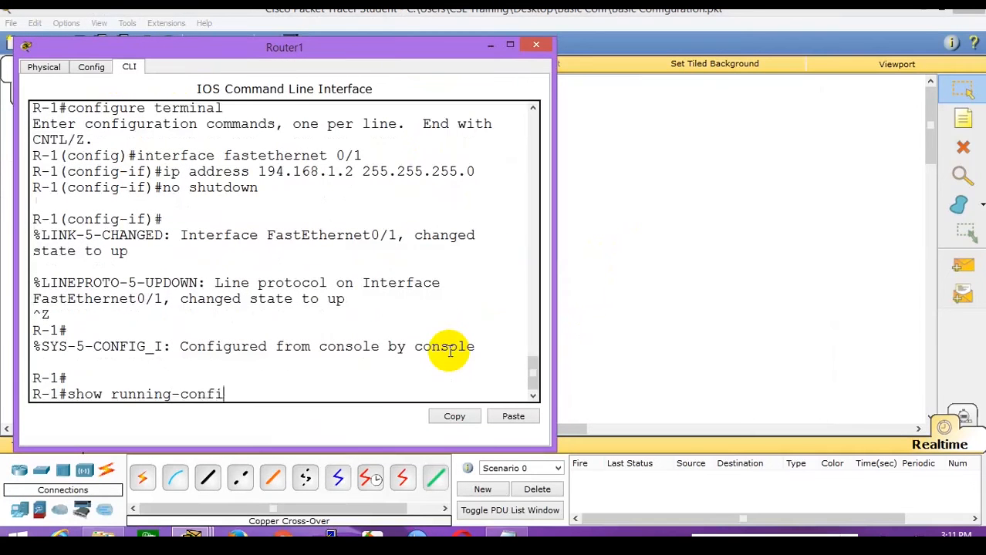
{"action": "key", "text": "Return"}
{"action": "key", "text": "Return"}
{"action": "key", "text": "Return"}
{"action": "key", "text": "Return"}
{"action": "key", "text": "Return"}
{"action": "key", "text": "Return"}
{"action": "key", "text": "Return"}
{"action": "key", "text": "Return"}
{"action": "key", "text": "Return"}
{"action": "key", "text": "Return"}
{"action": "key", "text": "Return"}
{"action": "key", "text": "Return"}
{"action": "key", "text": "Return"}
{"action": "key", "text": "Return"}
{"action": "key", "text": "Return"}
{"action": "key", "text": "Return"}
{"action": "key", "text": "Return"}
{"action": "key", "text": "Return"}
{"action": "key", "text": "Return"}
{"action": "key", "text": "Return"}
{"action": "key", "text": "Return"}
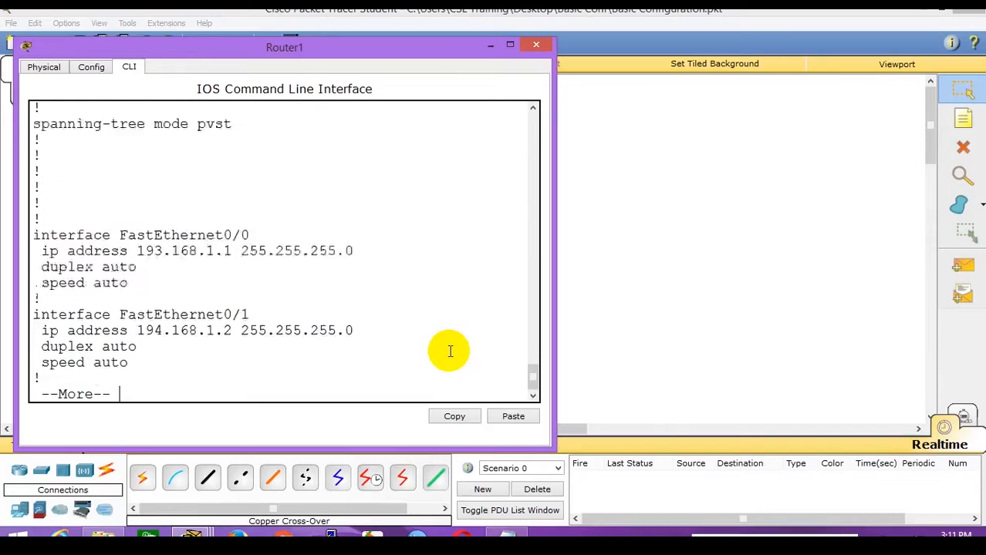
{"action": "key", "text": "Return"}
{"action": "key", "text": "Return"}
{"action": "key", "text": "Return"}
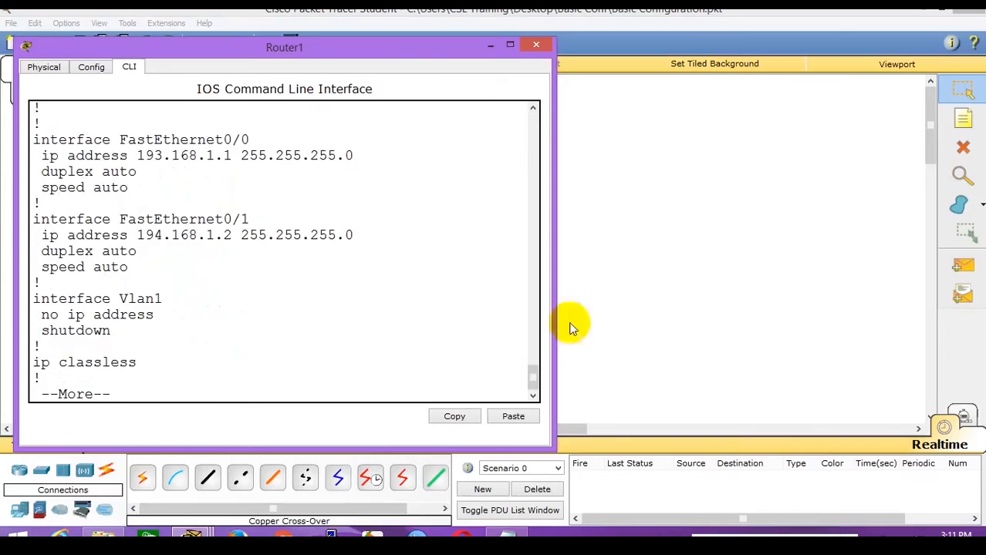
{"action": "left_click", "coordinate": [779, 259]}
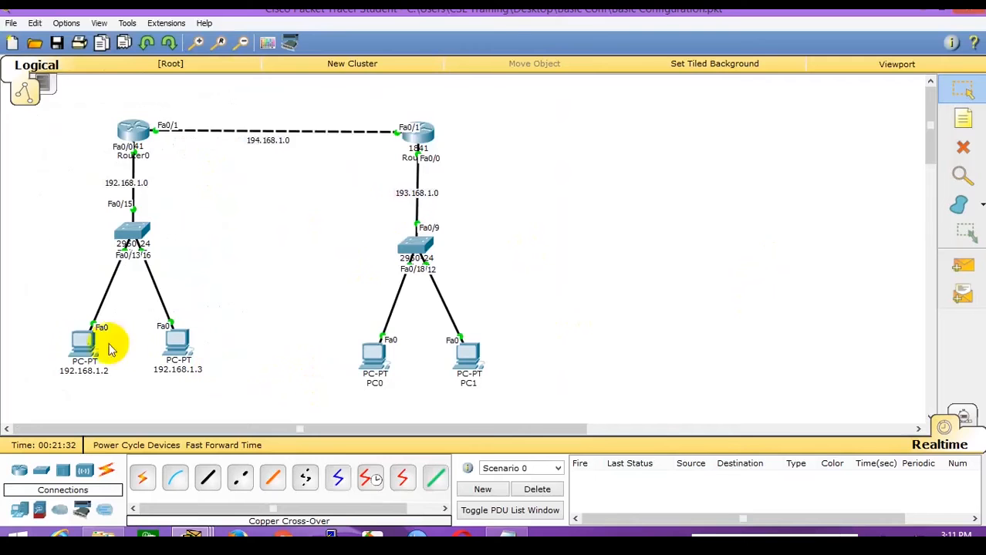
From PC 192.168.1.2's command prompt, ping 192.168.1.3 and get 4 of 4 replies.
{"action": "left_click", "coordinate": [83, 340]}
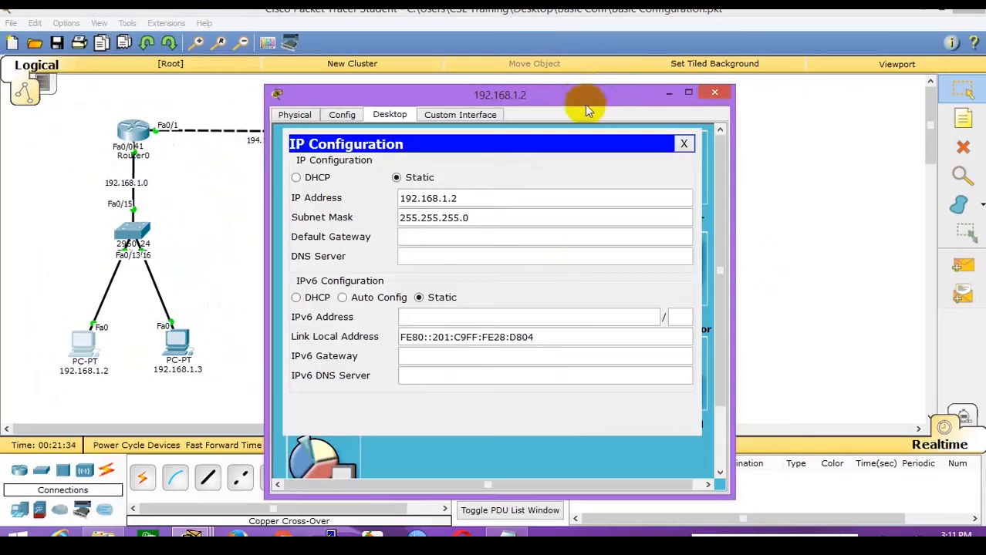
{"action": "left_click_drag", "start_coordinate": [585, 102], "coordinate": [753, 57]}
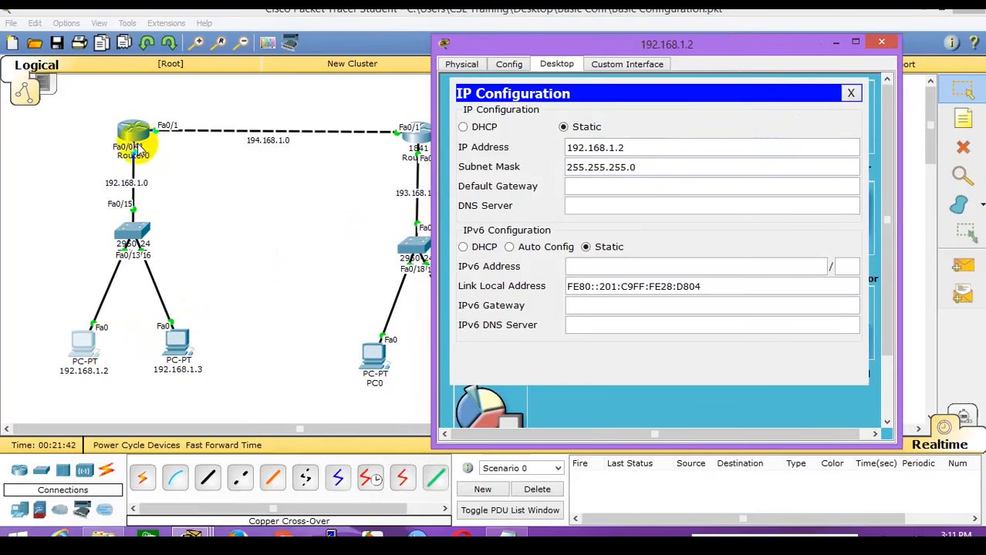
{"action": "left_click", "coordinate": [851, 94]}
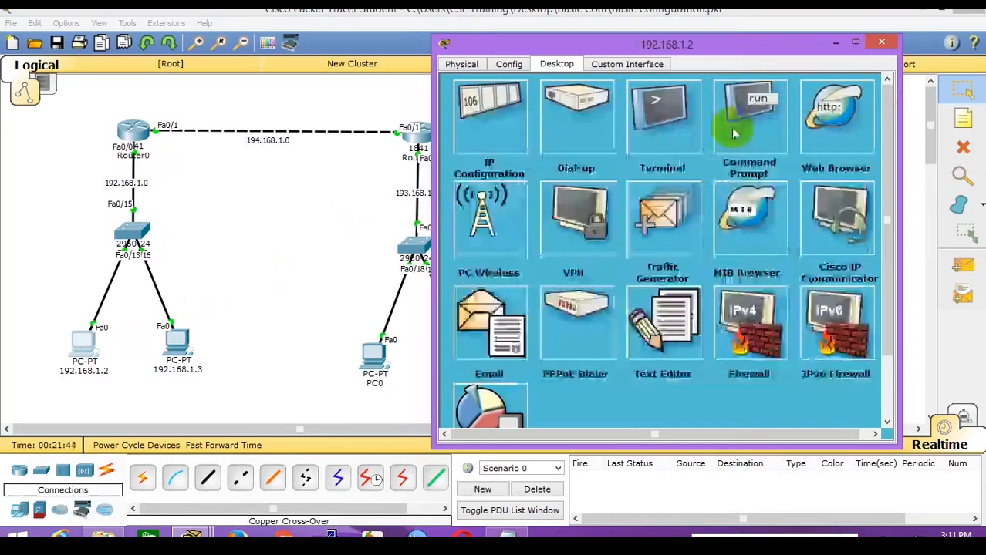
{"action": "left_click", "coordinate": [734, 128]}
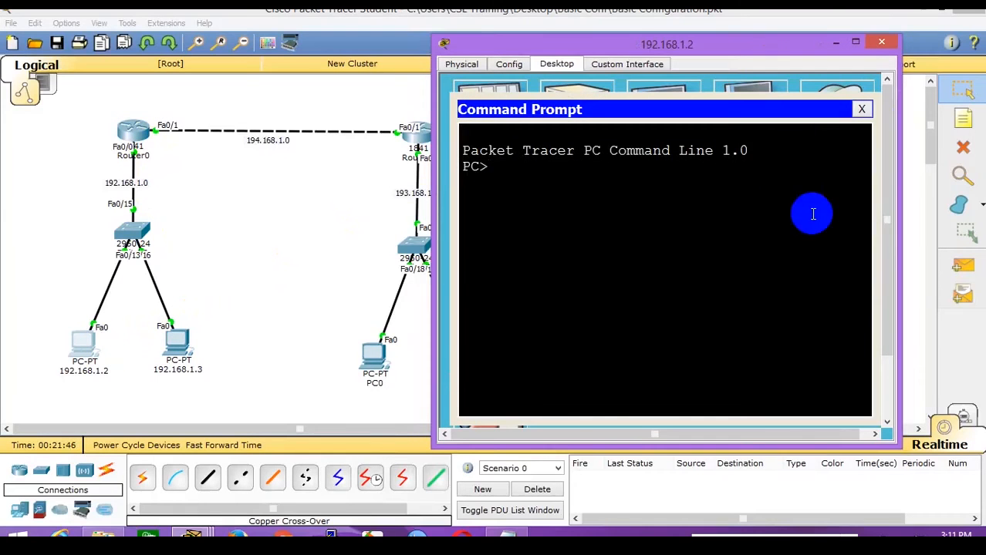
{"action": "type", "text": "ping 192.168.1.2"}
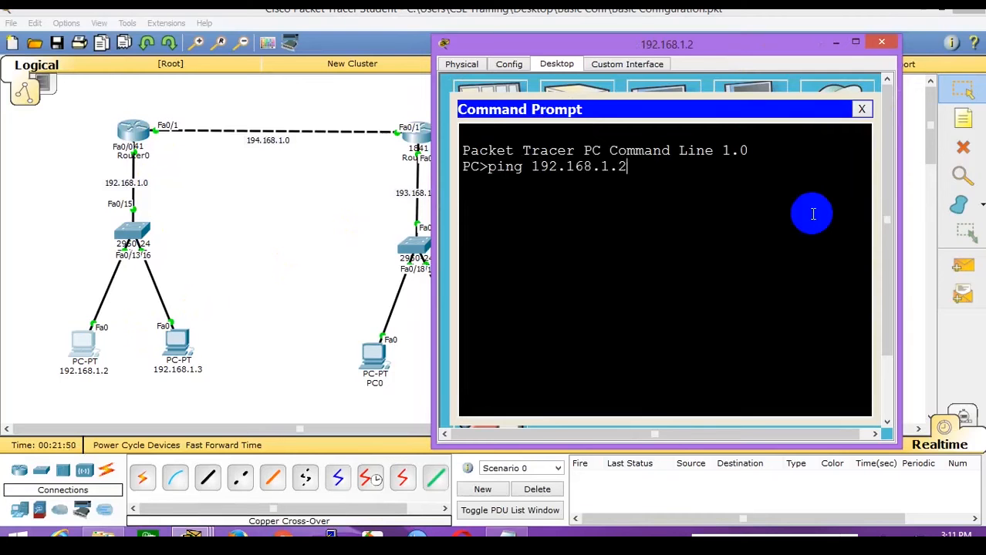
{"action": "key", "text": "BackSpace"}
{"action": "type", "text": "3"}
{"action": "key", "text": "Return"}
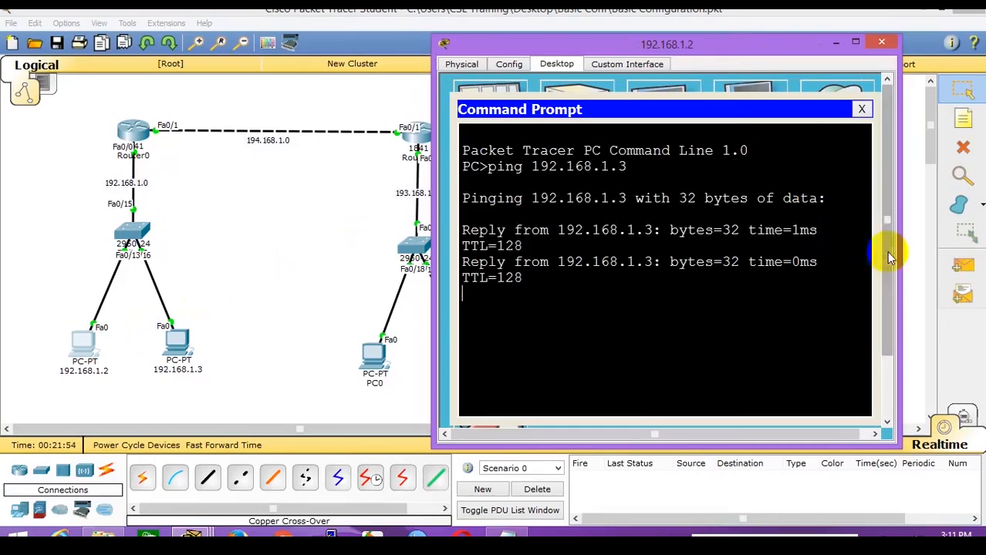
{"action": "left_click_drag", "start_coordinate": [900, 255], "coordinate": [960, 255]}
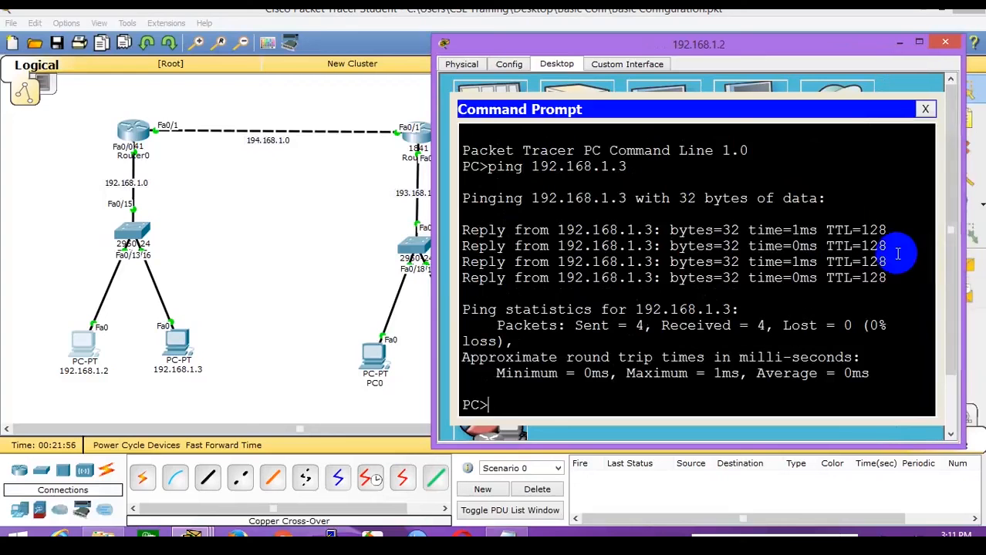
{"action": "key", "text": "Up"}
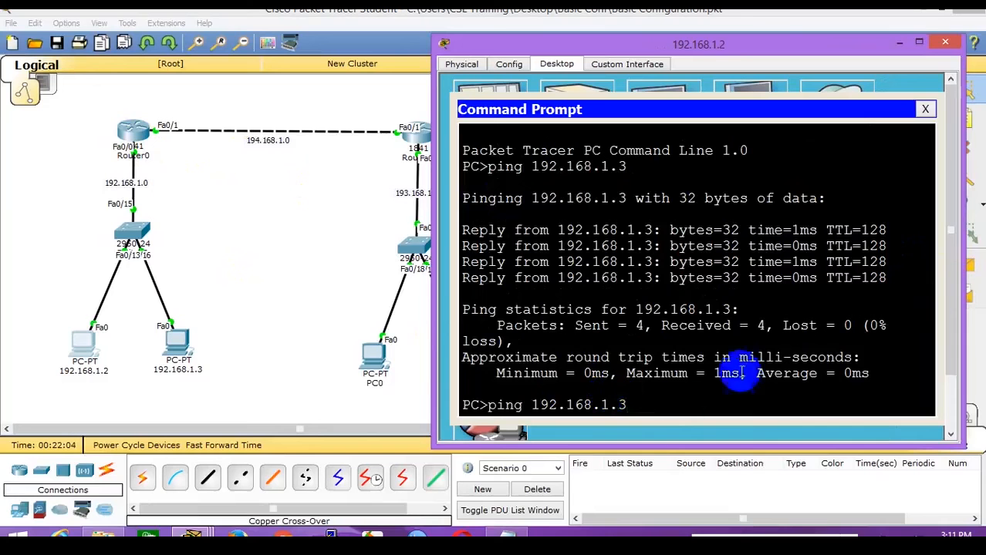
Ping the gateway 192.168.1.1 (4/4 replies), then ping 194.168.1.1, which times out.
{"action": "key", "text": "BackSpace"}
{"action": "type", "text": "1"}
{"action": "key", "text": "Return"}
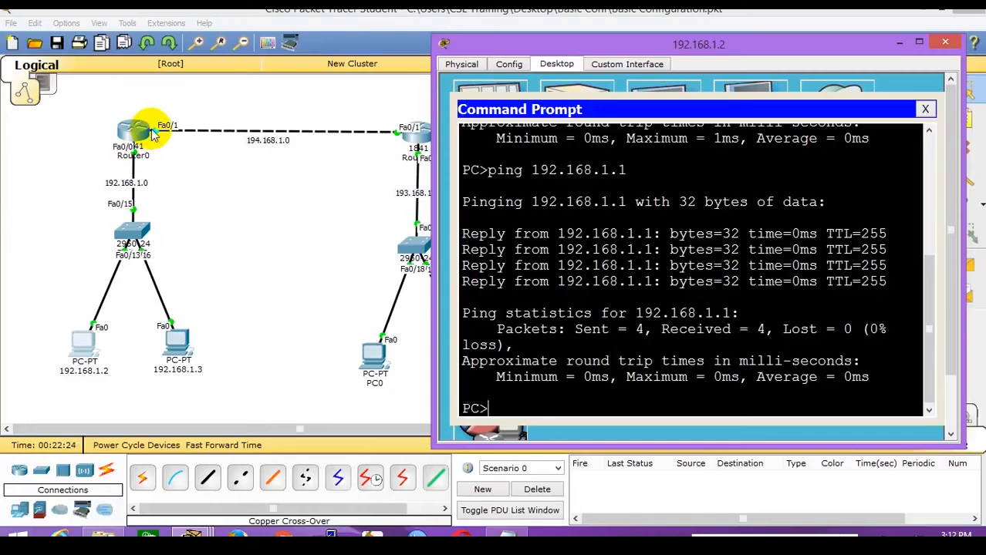
{"action": "type", "text": "ping 194.168"}
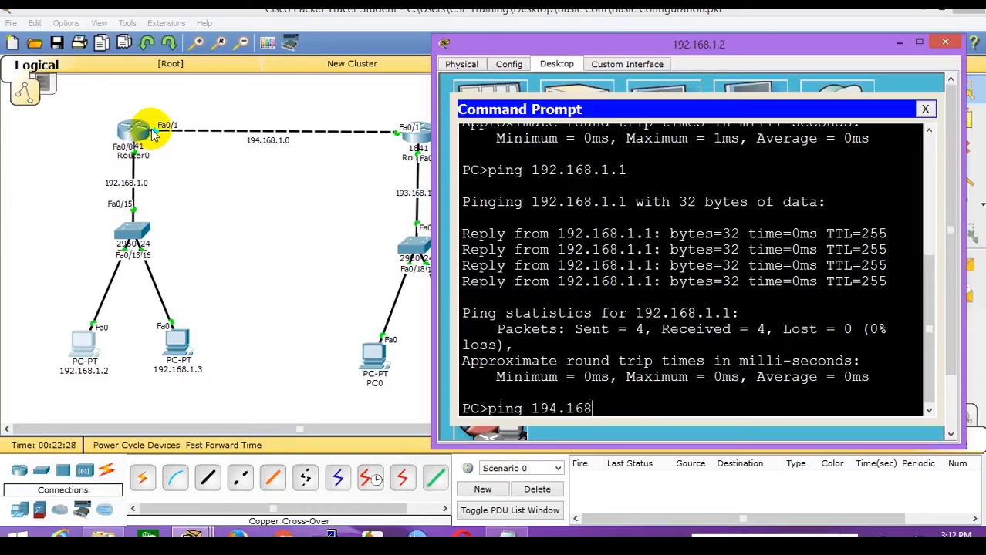
{"action": "type", "text": ".1.1"}
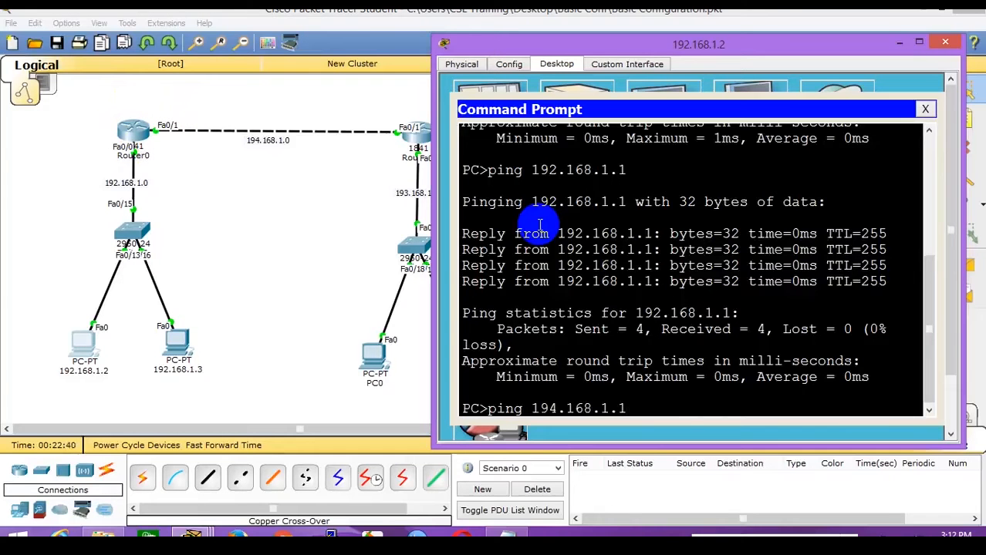
{"action": "key", "text": "Return"}
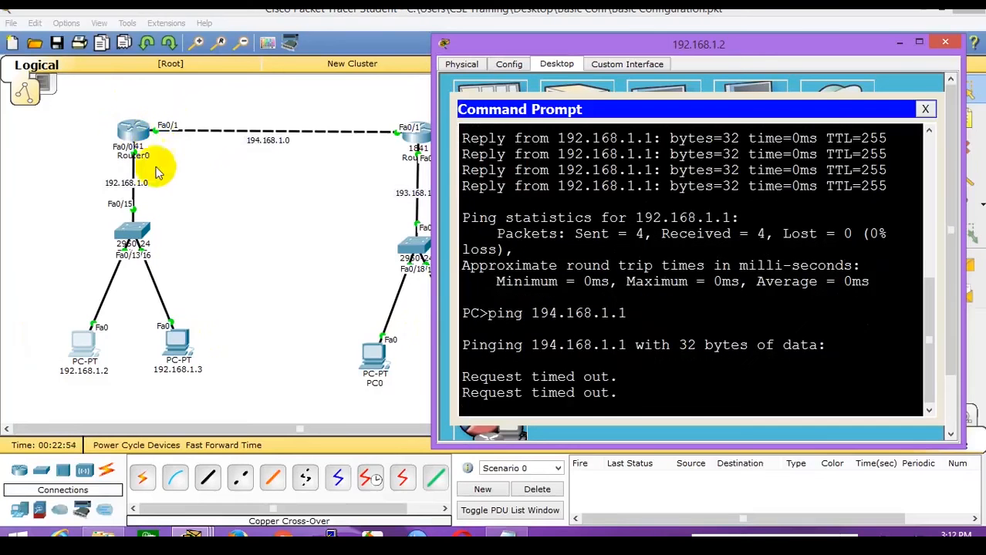
On PC 192.168.1.3, ping 192.168.1.1 and get four replies.
{"action": "left_click", "coordinate": [176, 350]}
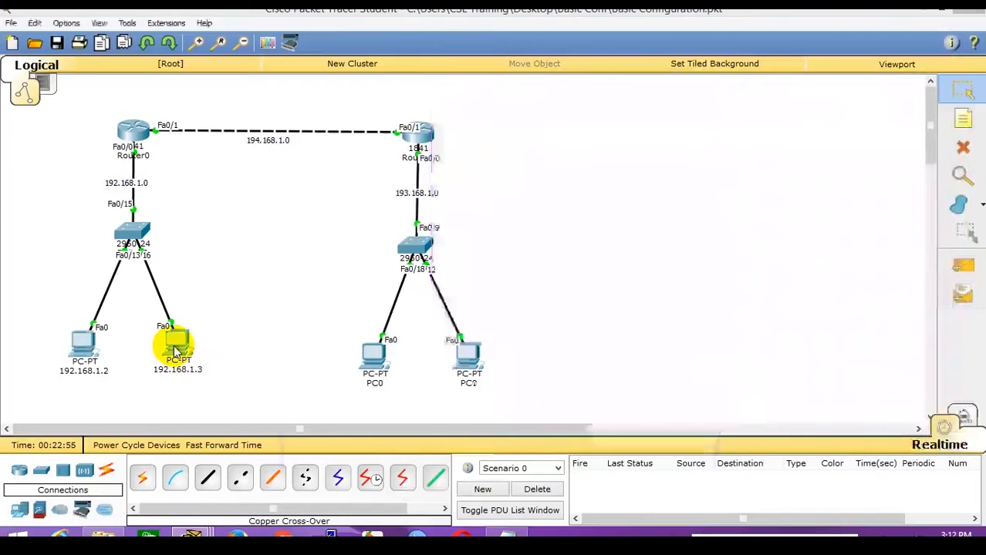
{"action": "left_click", "coordinate": [389, 114]}
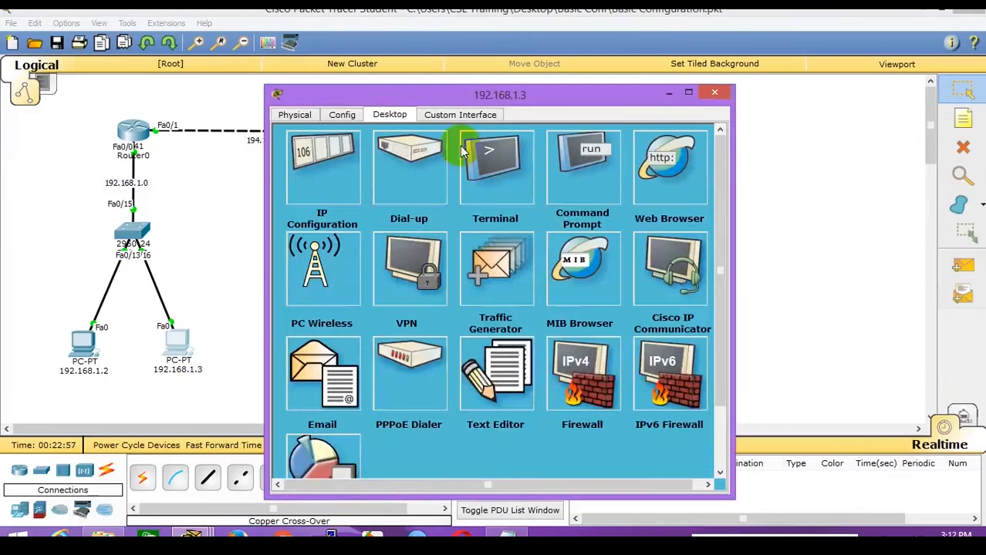
{"action": "left_click", "coordinate": [568, 177]}
{"action": "type", "text": "ping"}
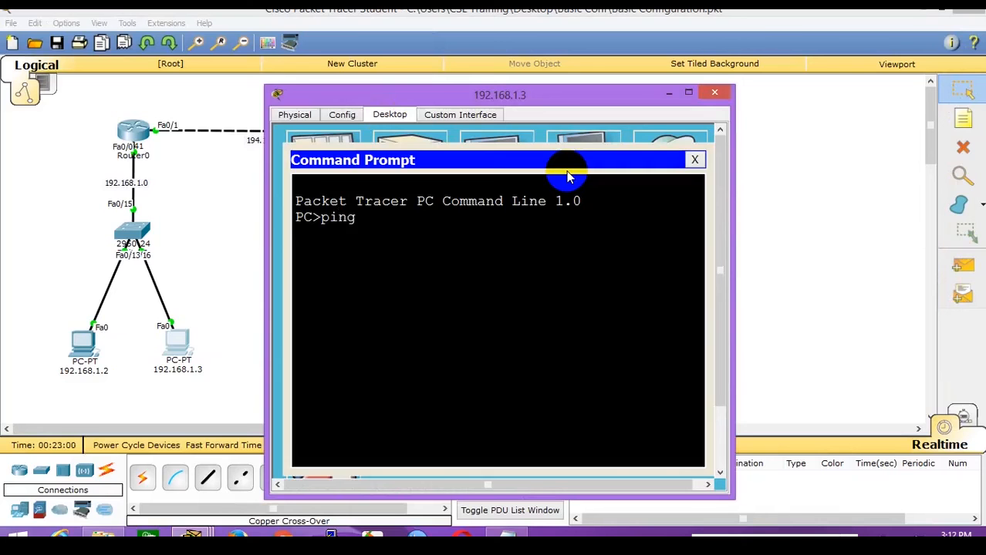
{"action": "type", "text": " 192.168.1.1"}
{"action": "key", "text": "Return"}
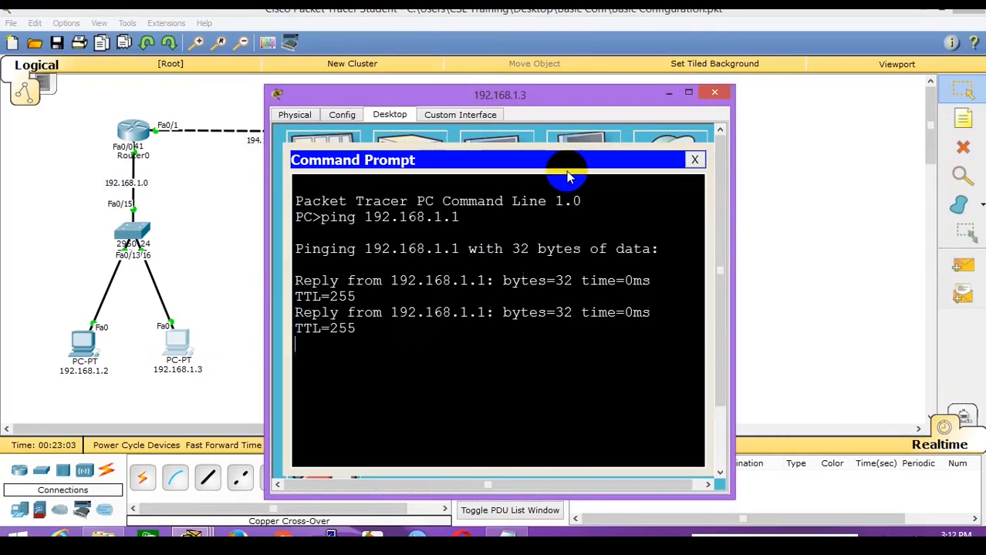
{"action": "left_click_drag", "start_coordinate": [739, 248], "coordinate": [900, 257]}
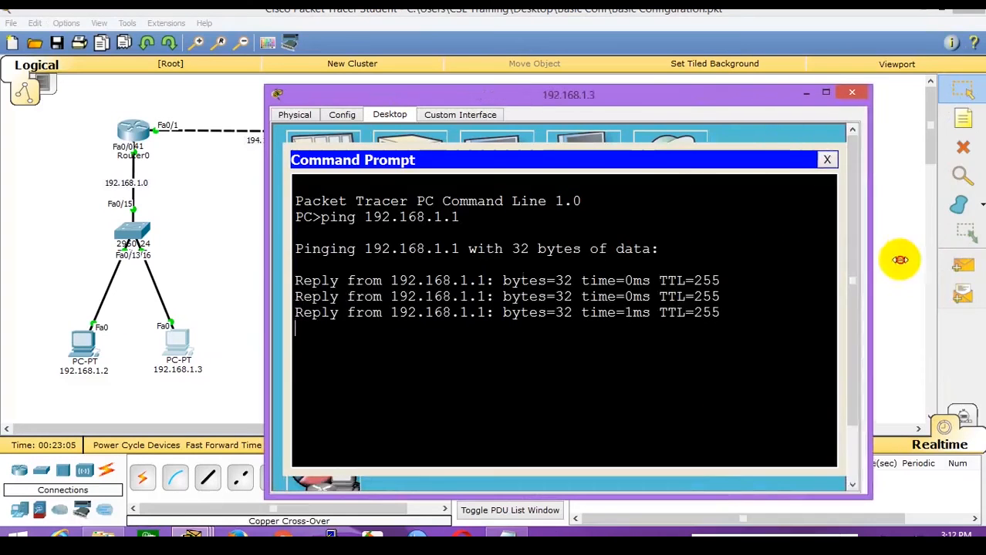
{"action": "left_click", "coordinate": [605, 287]}
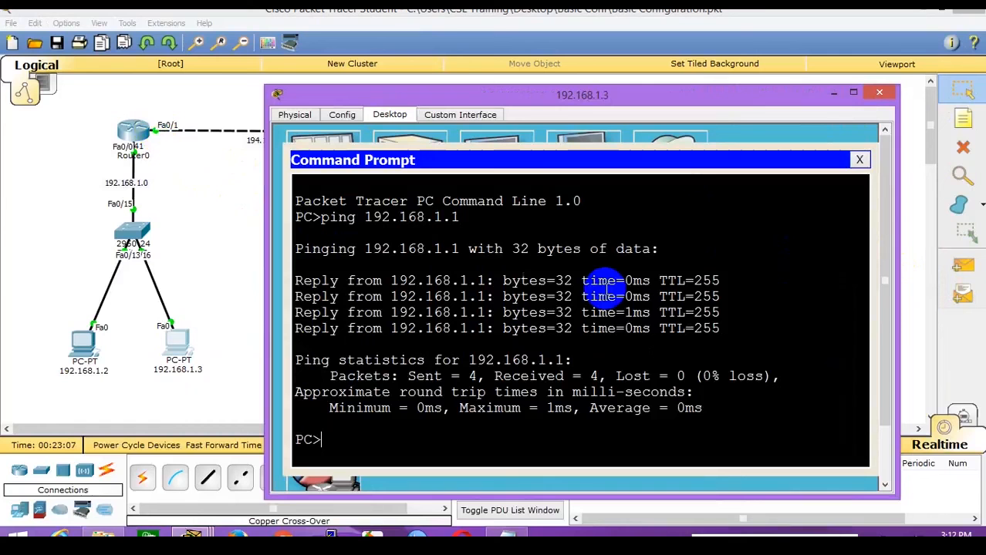
Ping 194.168.1.1 from PC 192.168.1.3, see it time out, and return to the topology.
{"action": "key", "text": "Up"}
{"action": "key", "text": "Left"}
{"action": "key", "text": "Left"}
{"action": "key", "text": "Left"}
{"action": "key", "text": "Left"}
{"action": "key", "text": "Left"}
{"action": "key", "text": "Left"}
{"action": "key", "text": "Left"}
{"action": "key", "text": "Left"}
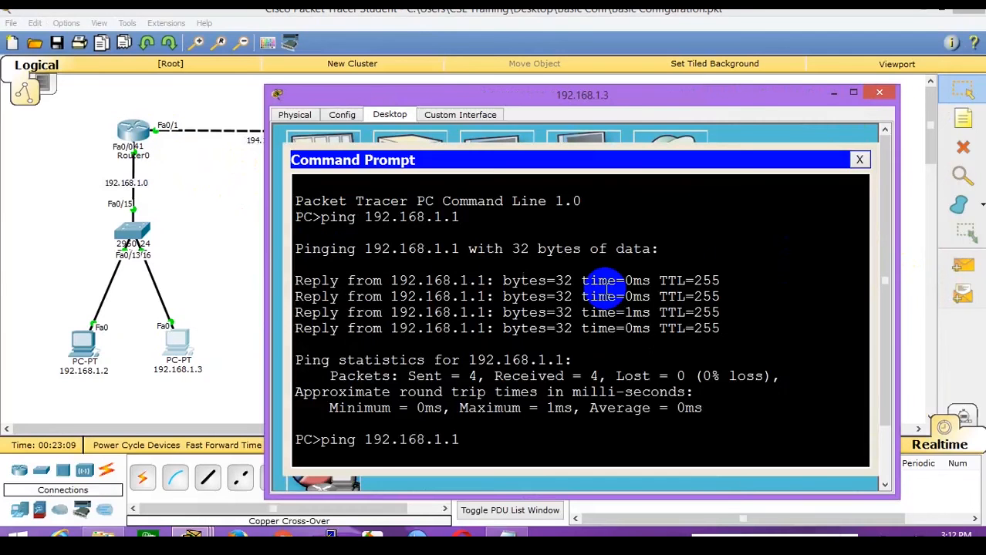
{"action": "key", "text": "BackSpace"}
{"action": "type", "text": "4"}
{"action": "key", "text": "Return"}
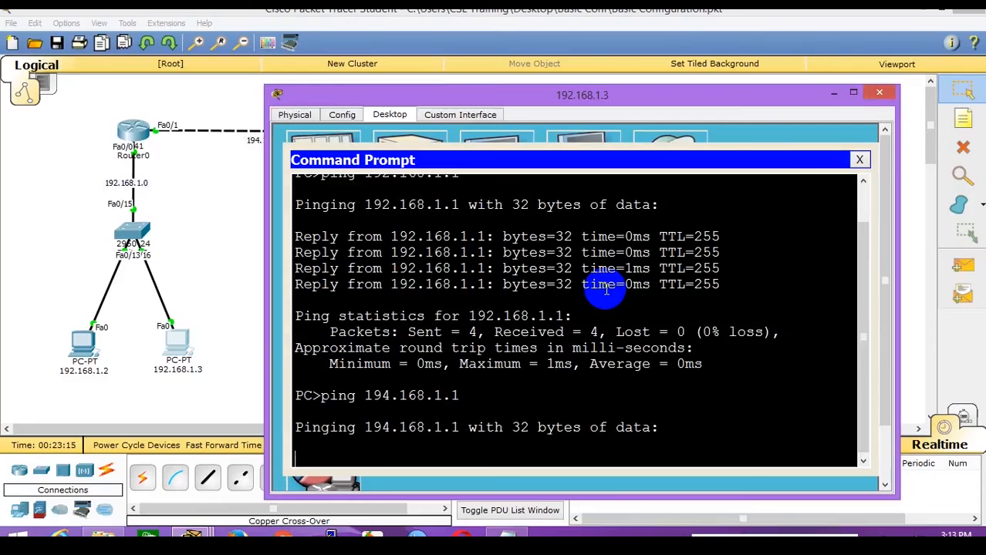
{"action": "left_click", "coordinate": [235, 230]}
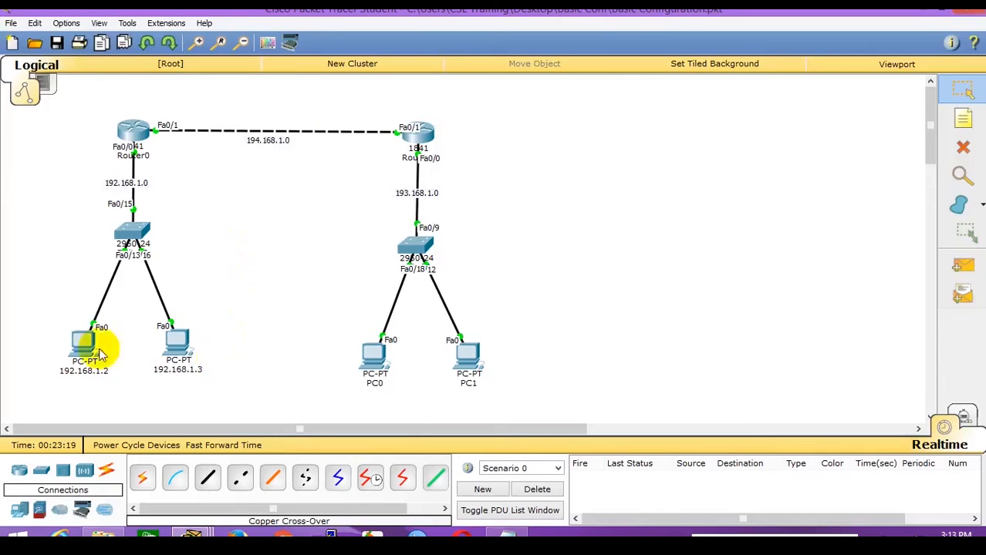
Review PC 192.168.1.2's 100%-loss ping to 194.168.1.1, then close its command prompt.
{"action": "left_click", "coordinate": [74, 345]}
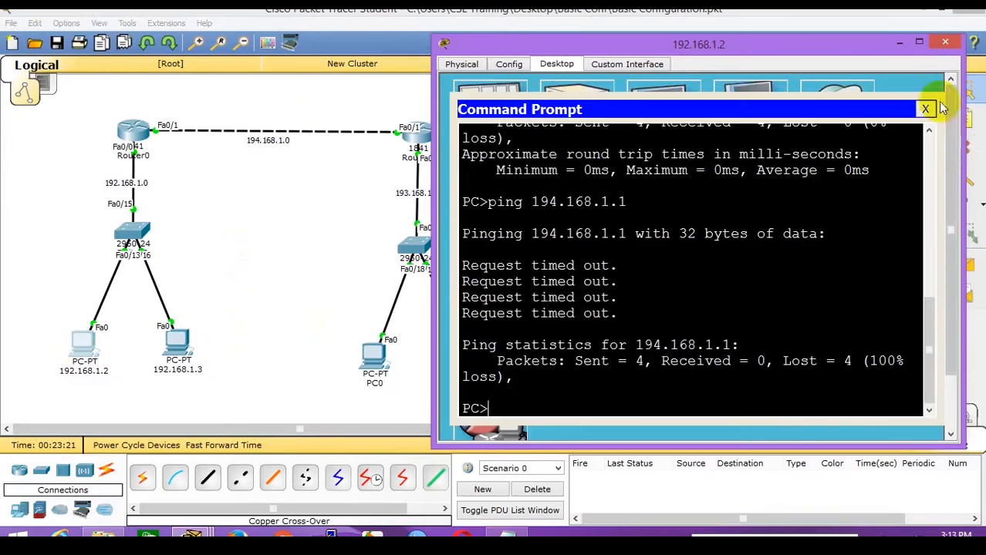
{"action": "left_click", "coordinate": [925, 109]}
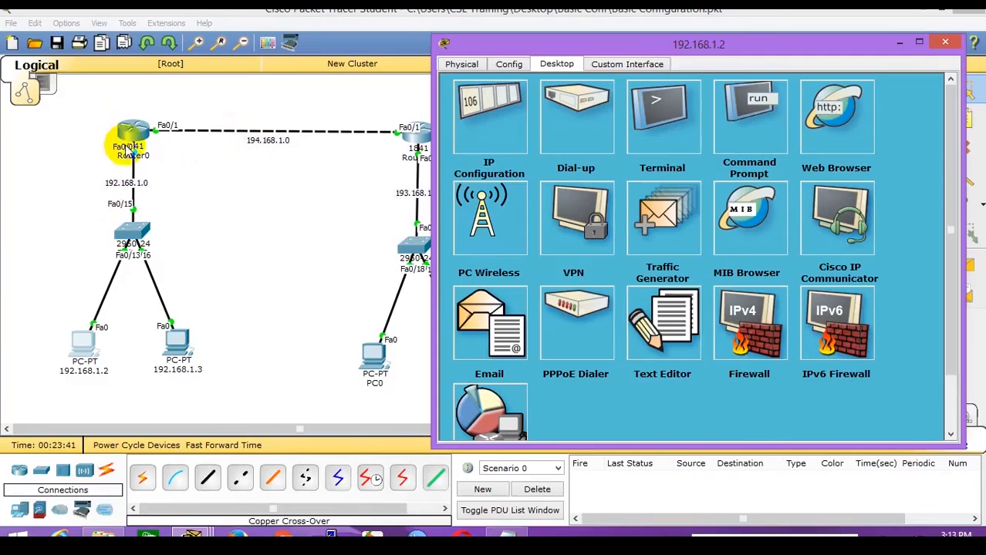
{"action": "left_click", "coordinate": [349, 241]}
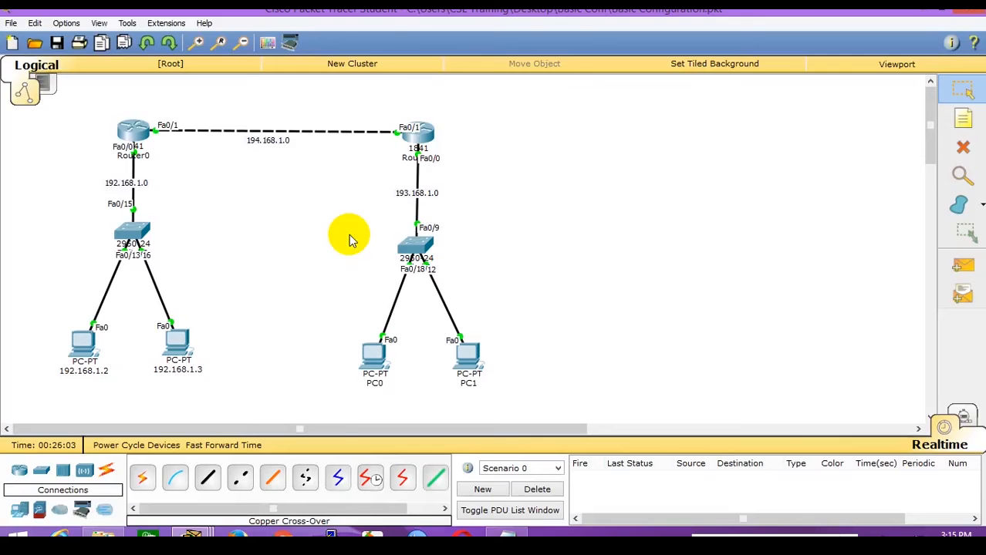
Open PC 192.168.1.2's settings window to inspect its missing default gateway.
{"action": "left_click", "coordinate": [86, 342]}
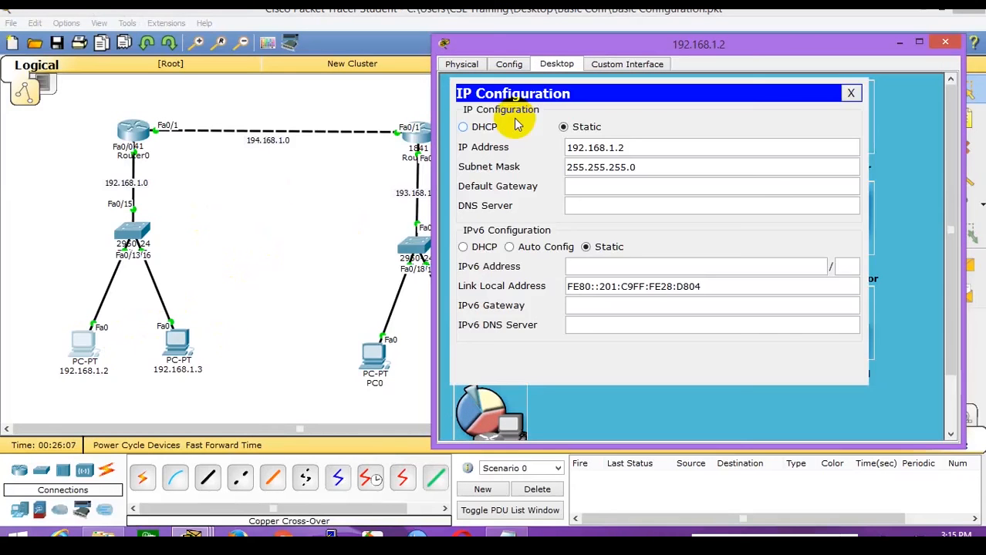
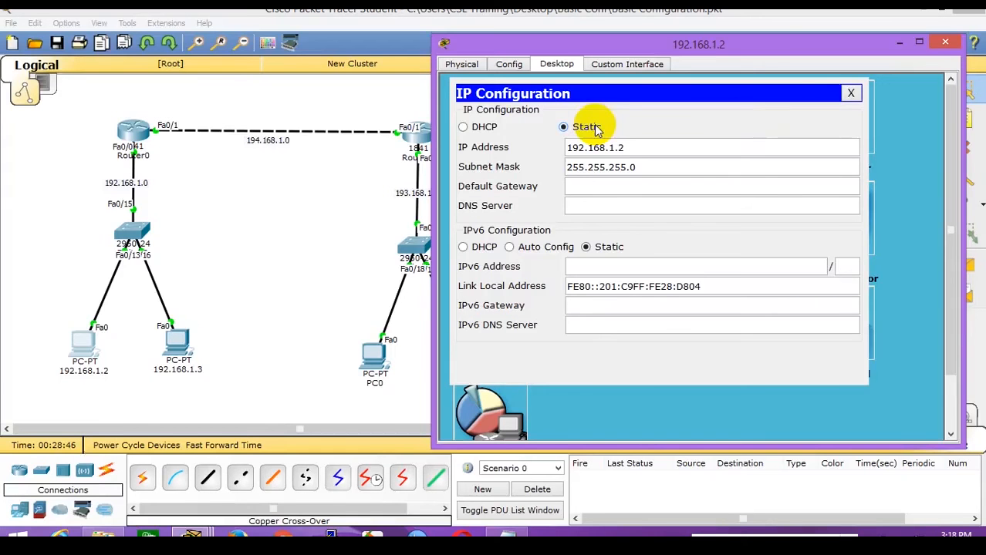
Start a continuous ping -t 194.168.1.1 from PC 192.168.1.2, which keeps timing out.
{"action": "left_click", "coordinate": [851, 92]}
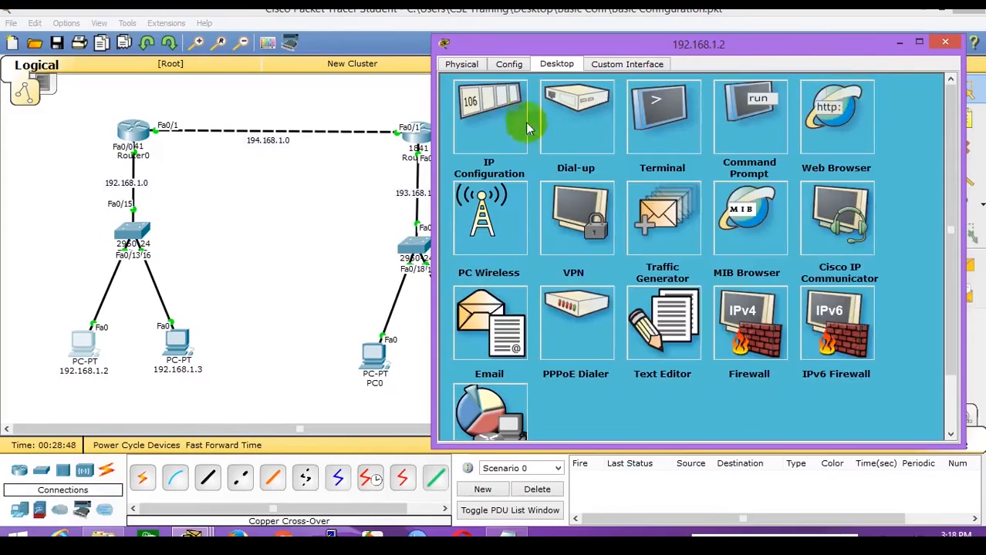
{"action": "left_click", "coordinate": [527, 129]}
{"action": "left_click", "coordinate": [849, 92]}
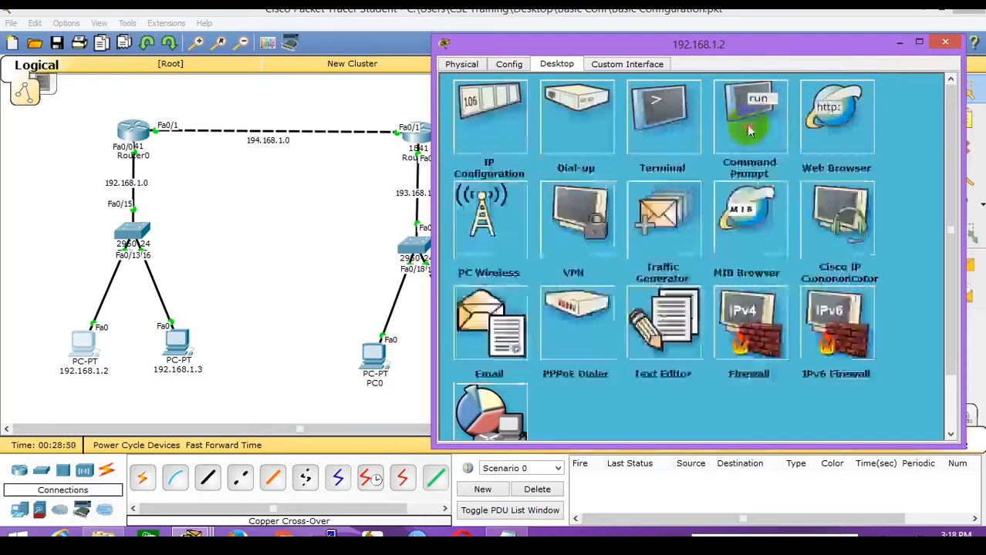
{"action": "left_click", "coordinate": [749, 131]}
{"action": "key", "text": "Up"}
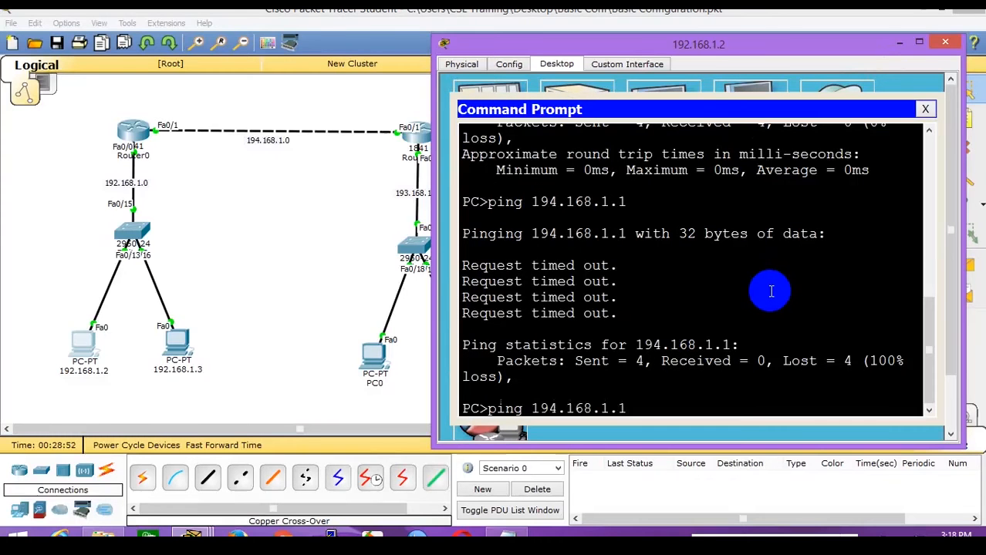
{"action": "key", "text": "Left"}
{"action": "key", "text": "Left"}
{"action": "key", "text": "Left"}
{"action": "key", "text": "Left"}
{"action": "key", "text": "Left"}
{"action": "key", "text": "Left"}
{"action": "key", "text": "Left"}
{"action": "key", "text": "Left"}
{"action": "key", "text": "Left"}
{"action": "key", "text": "Left"}
{"action": "key", "text": "Left"}
{"action": "type", "text": "-t"}
{"action": "key", "text": "Return"}
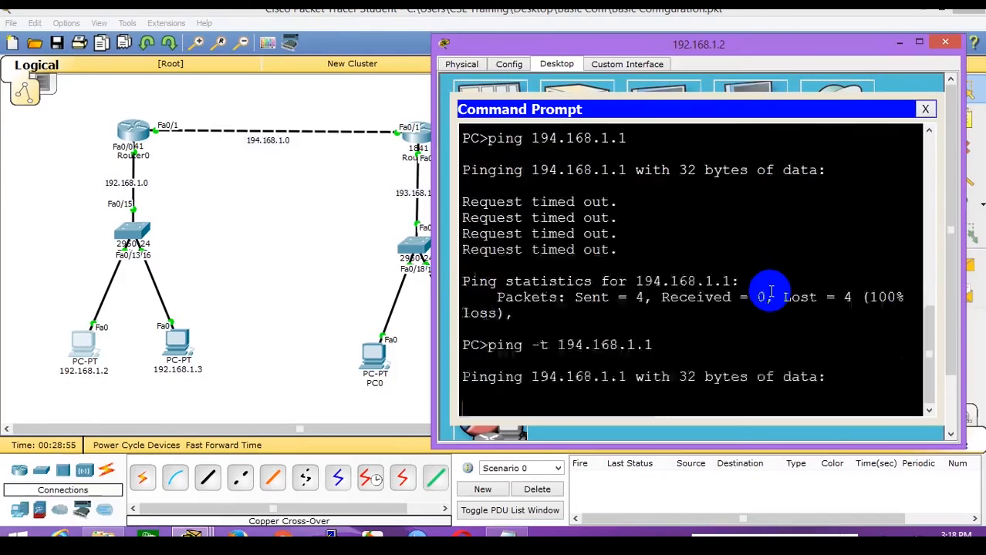
Run the same ping -t 194.168.1.1 from PC 192.168.1.3, then return to PC 192.168.1.2.
{"action": "left_click", "coordinate": [176, 343]}
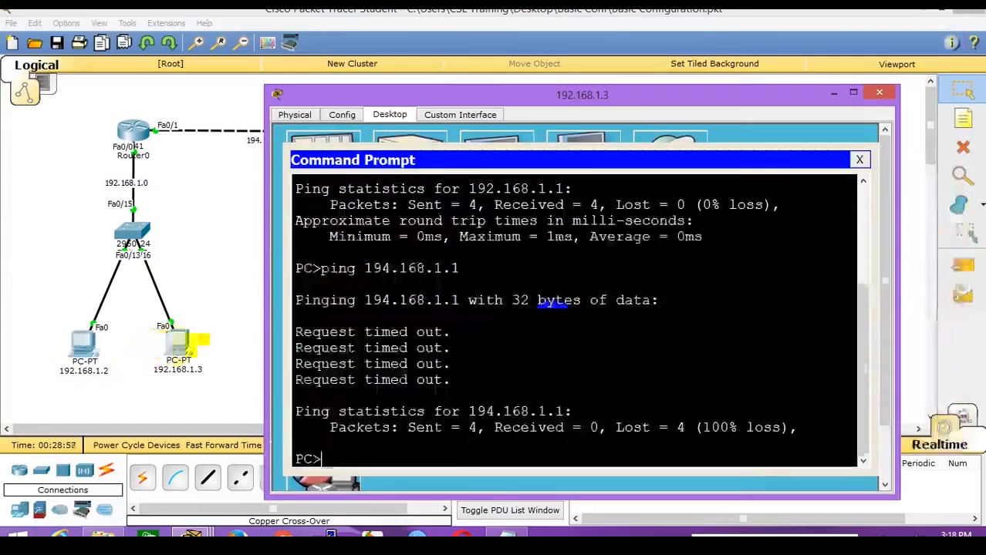
{"action": "key", "text": "Up"}
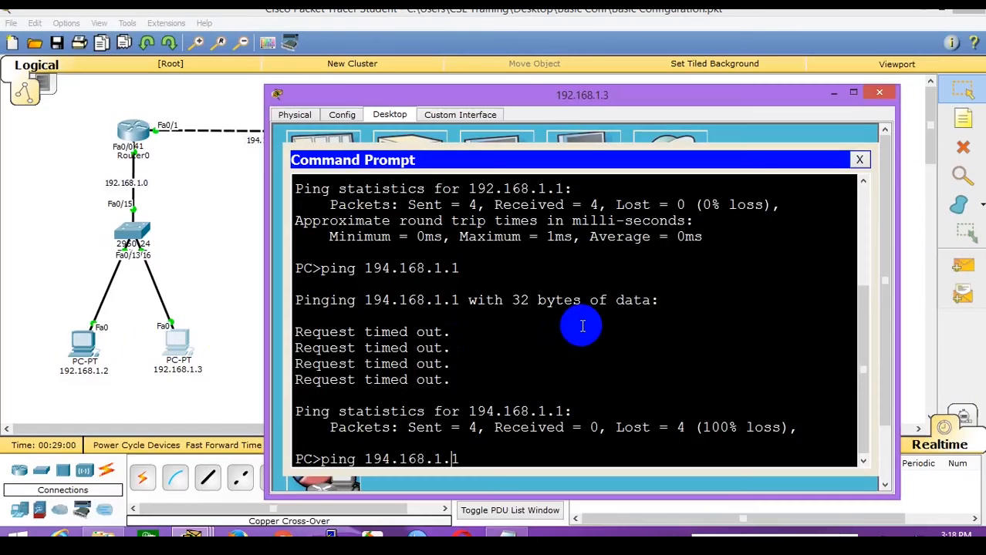
{"action": "key", "text": "Left"}
{"action": "key", "text": "Left"}
{"action": "key", "text": "Left"}
{"action": "key", "text": "Left"}
{"action": "key", "text": "Left"}
{"action": "key", "text": "Left"}
{"action": "key", "text": "Left"}
{"action": "key", "text": "Left"}
{"action": "key", "text": "Left"}
{"action": "key", "text": "Left"}
{"action": "key", "text": "Left"}
{"action": "type", "text": "-t"}
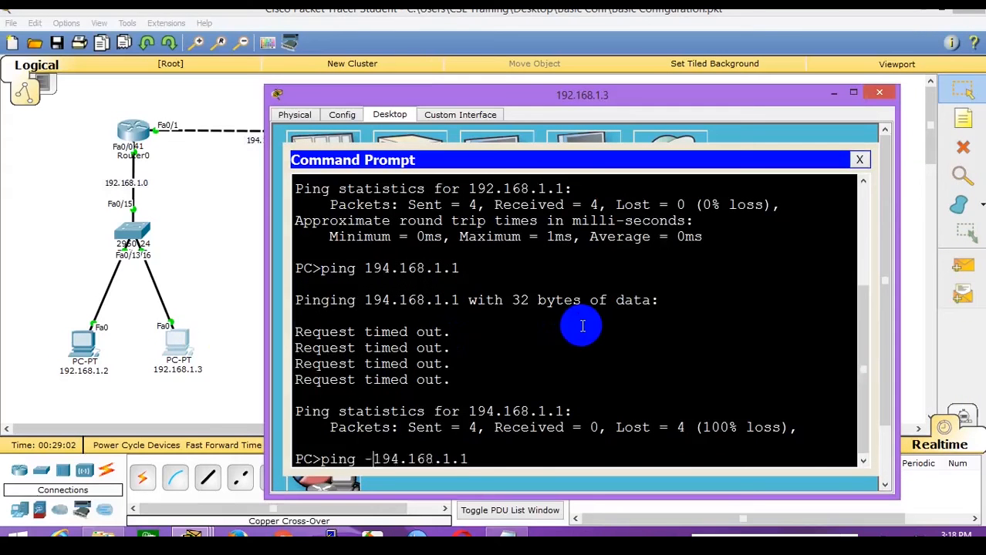
{"action": "key", "text": "Return"}
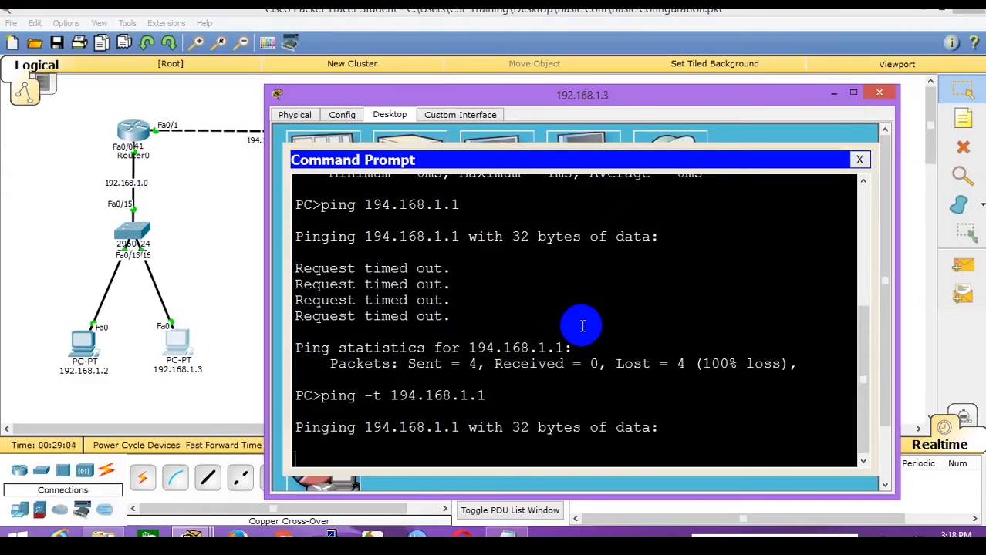
{"action": "left_click", "coordinate": [81, 343]}
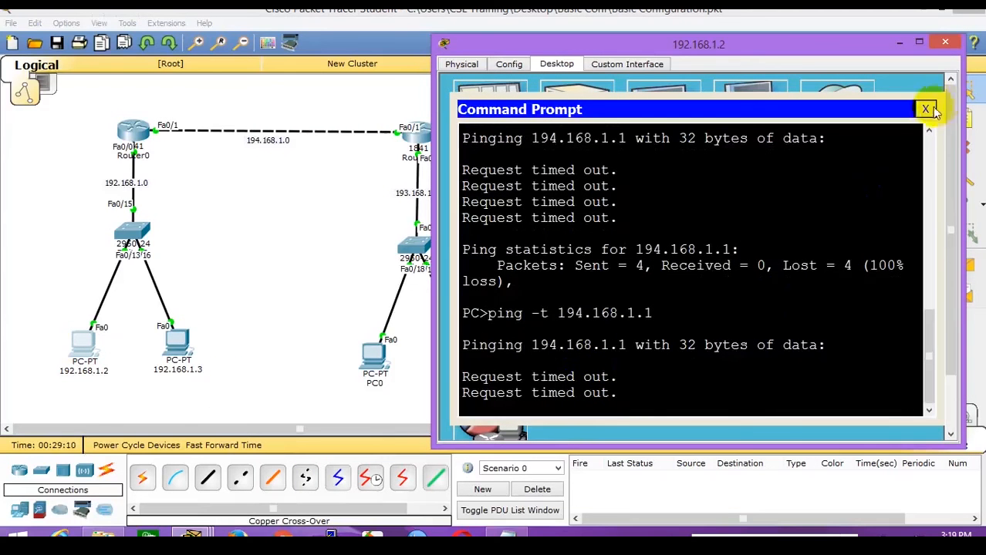
Enter 192.168.1.1 as PC 192.168.1.2's default gateway and confirm its ping to 194.168.1.1 replies.
{"action": "left_click", "coordinate": [925, 109]}
{"action": "left_click", "coordinate": [489, 128]}
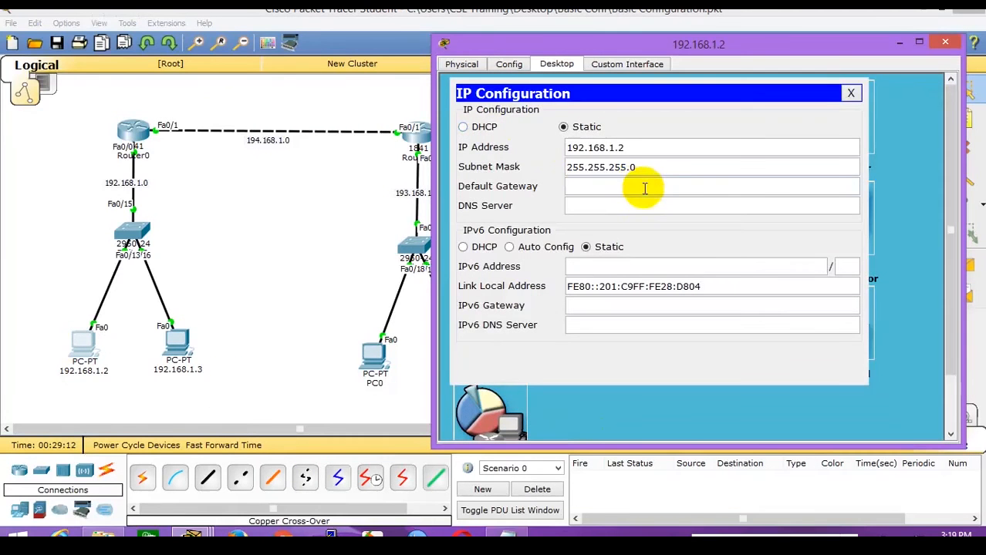
{"action": "left_click", "coordinate": [644, 187]}
{"action": "type", "text": "192.168.1.1"}
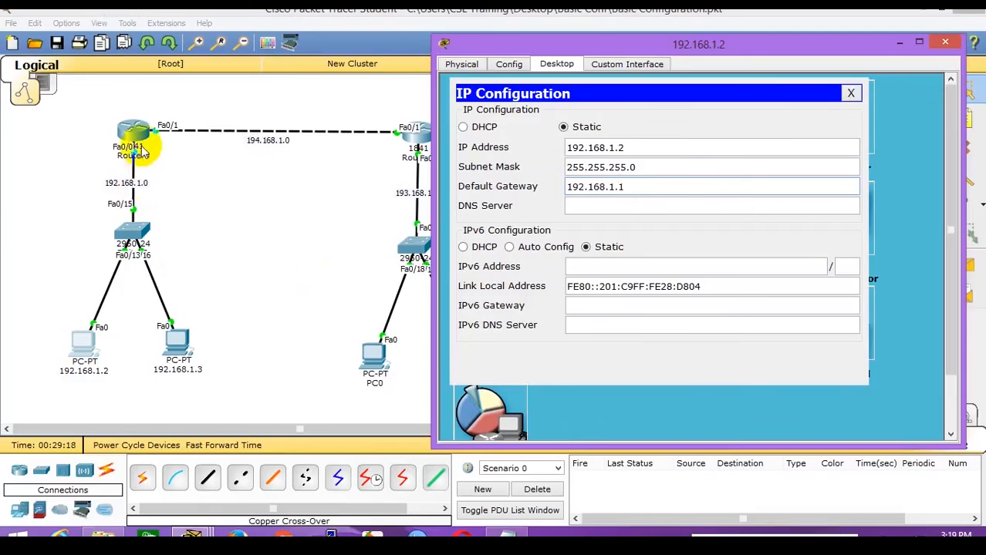
{"action": "left_click", "coordinate": [850, 93]}
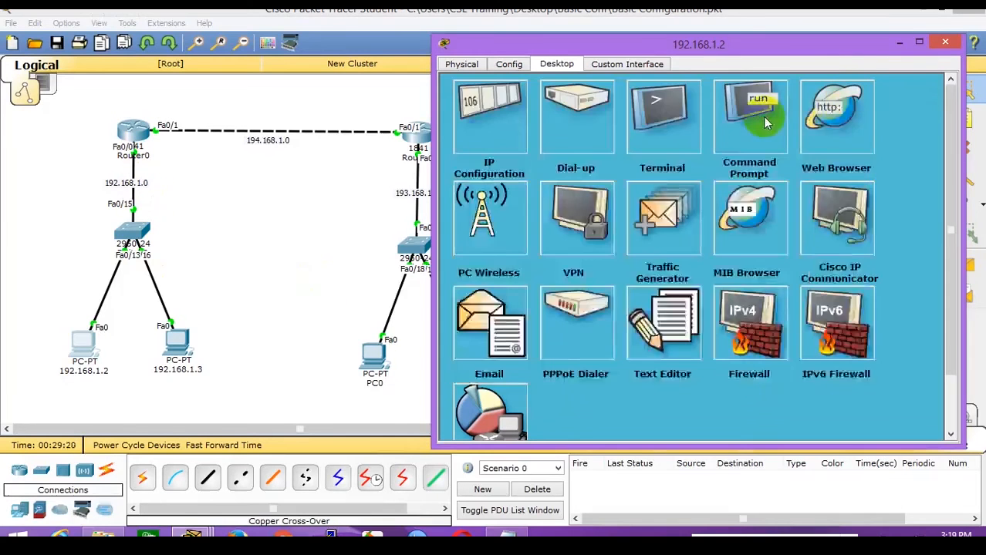
{"action": "left_click", "coordinate": [765, 122]}
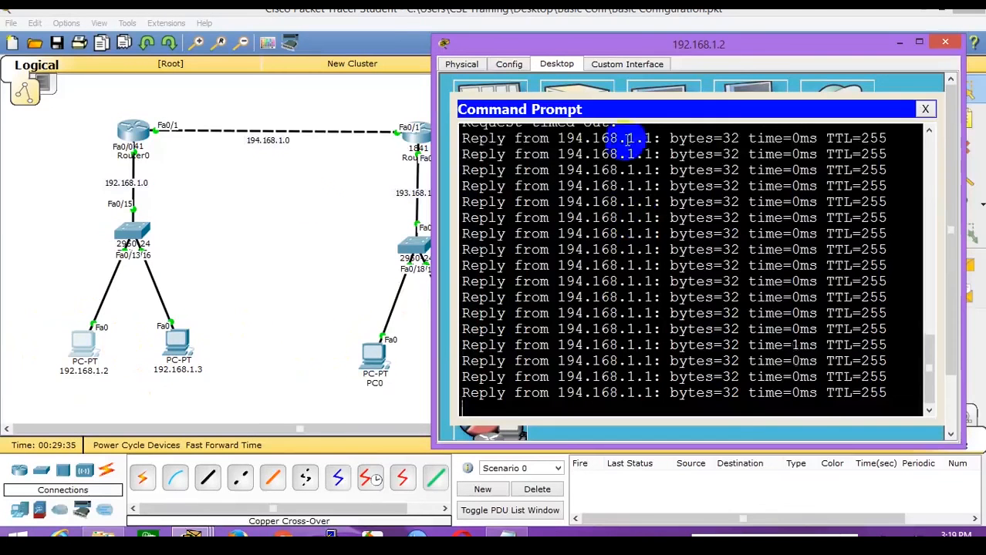
{"action": "left_click", "coordinate": [246, 260]}
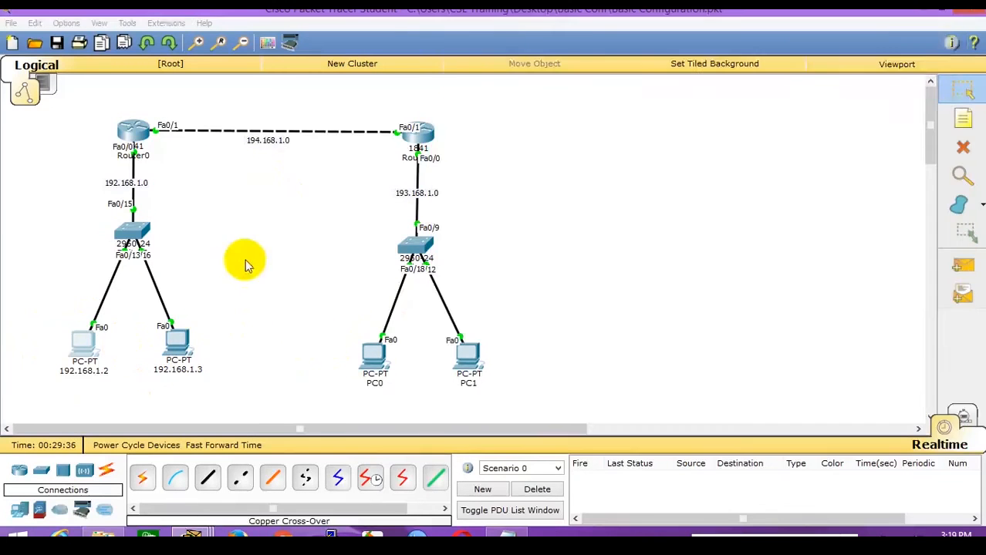
Set PC 192.168.1.3's default gateway to 192.168.1.1 and confirm replies from 194.168.1.1.
{"action": "left_click", "coordinate": [179, 340]}
{"action": "left_click", "coordinate": [548, 402]}
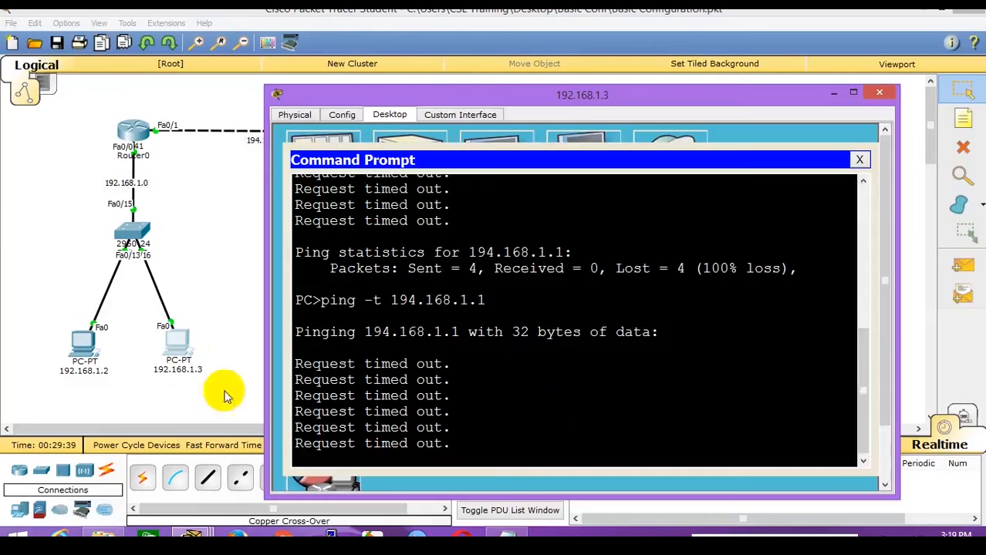
{"action": "left_click", "coordinate": [84, 345]}
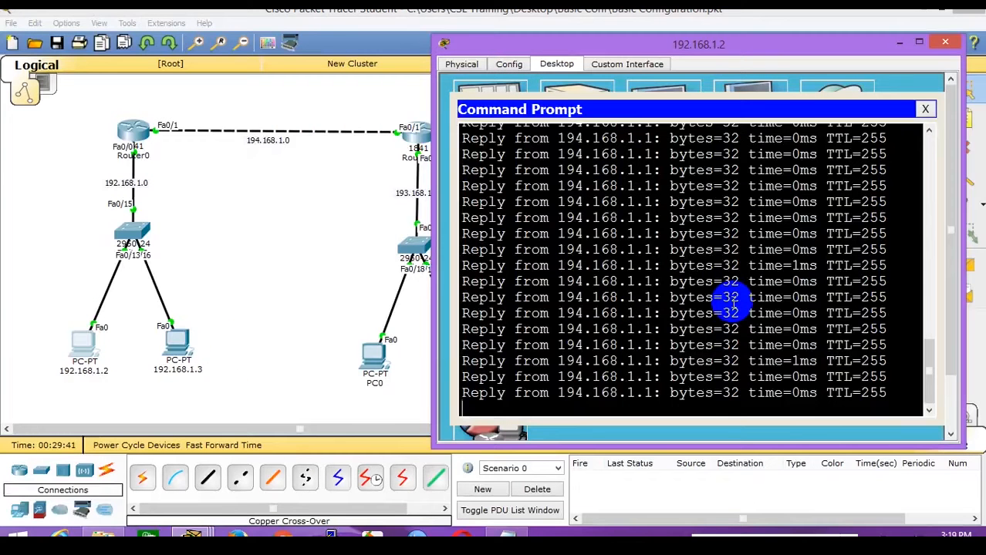
{"action": "left_click", "coordinate": [179, 344]}
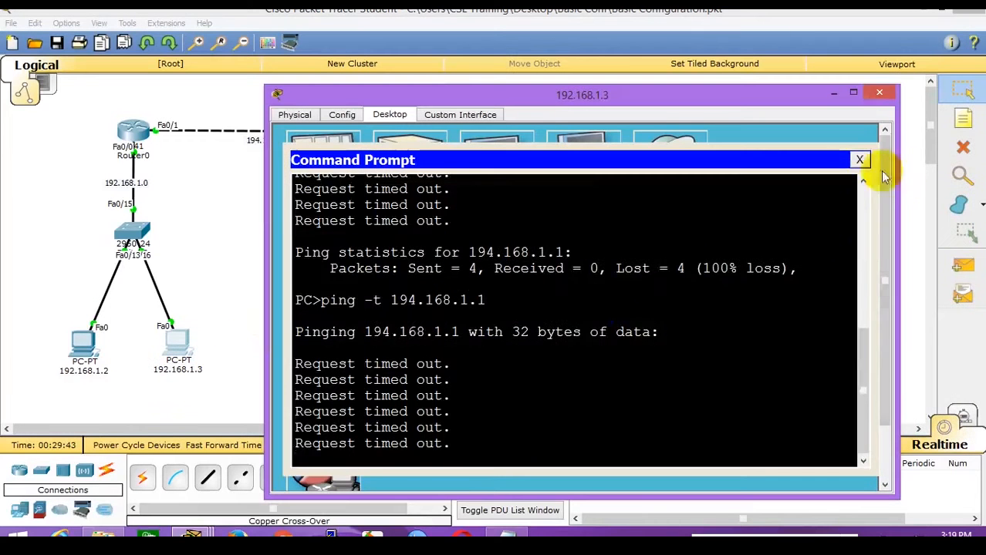
{"action": "left_click", "coordinate": [860, 160]}
{"action": "left_click", "coordinate": [319, 184]}
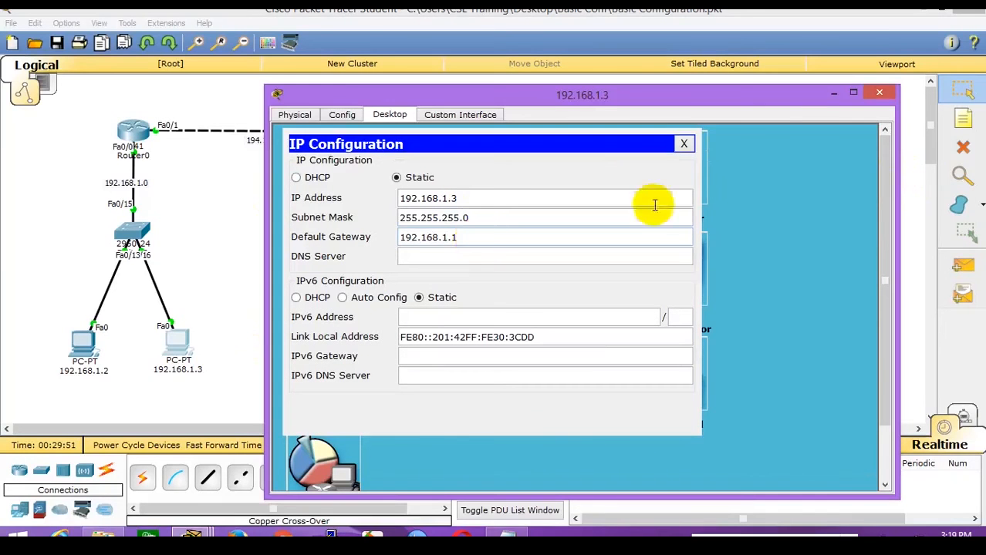
{"action": "left_click", "coordinate": [684, 144]}
{"action": "left_click", "coordinate": [563, 185]}
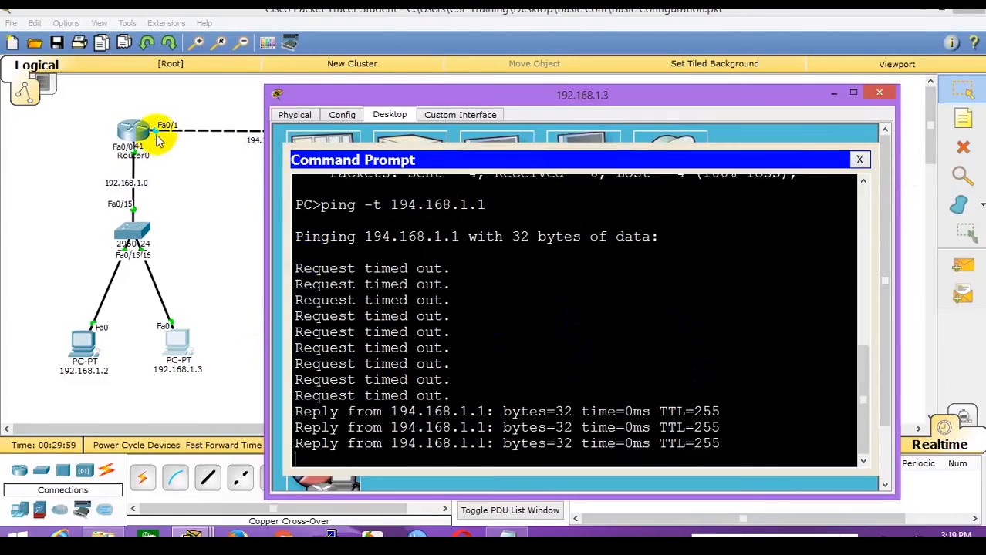
{"action": "left_click", "coordinate": [212, 270]}
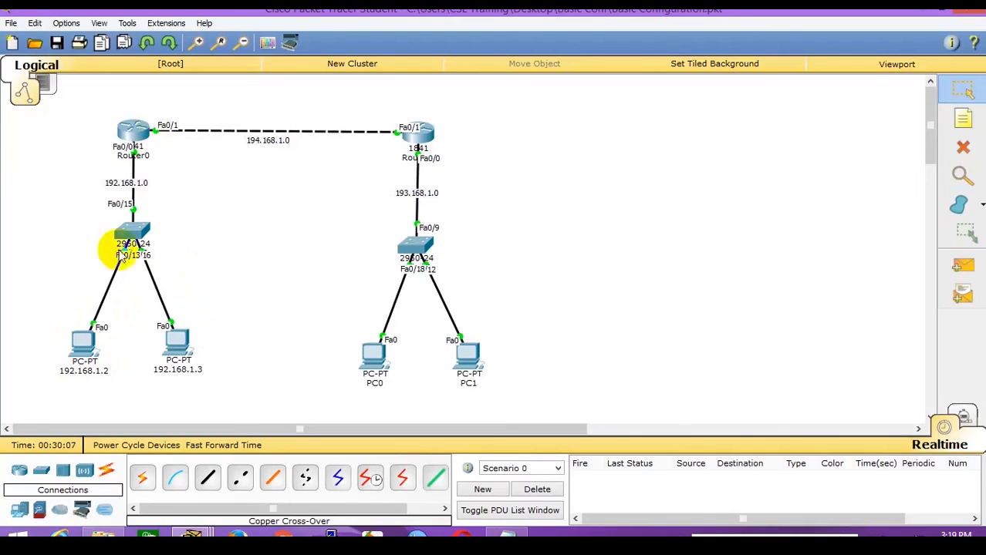
Stop PC 192.168.1.2's continuous ping with Ctrl+C and scroll through its output.
{"action": "left_click", "coordinate": [81, 343]}
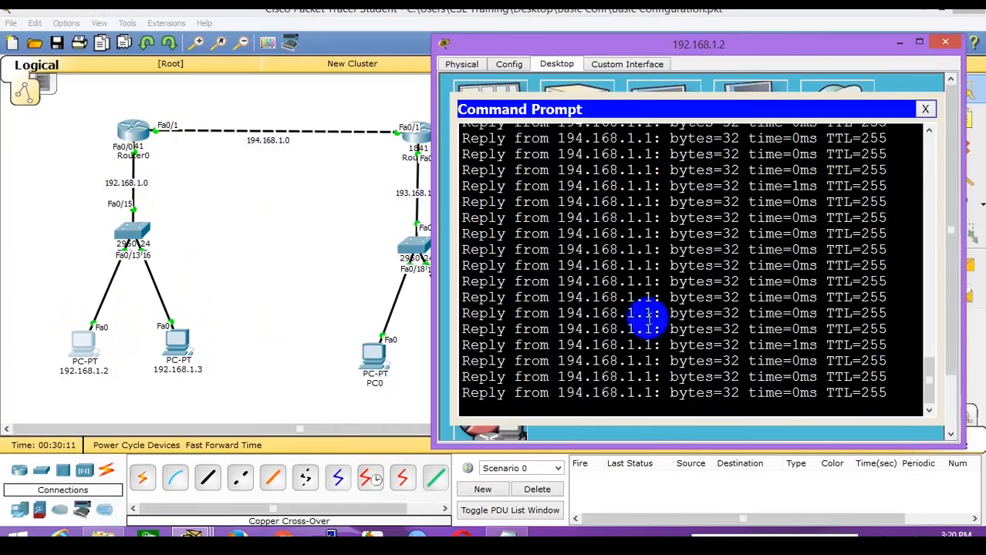
{"action": "key", "text": "ctrl+c"}
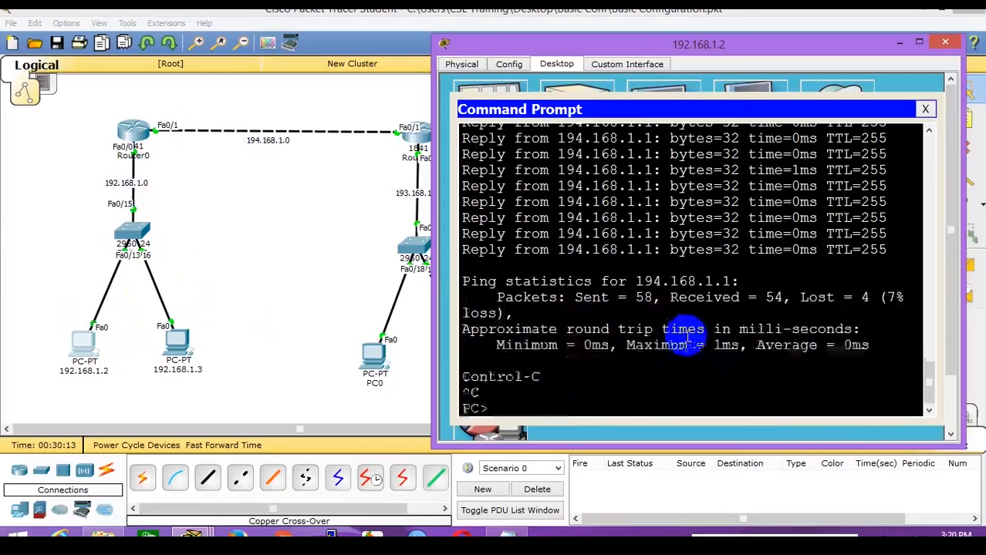
{"action": "left_click", "coordinate": [293, 317]}
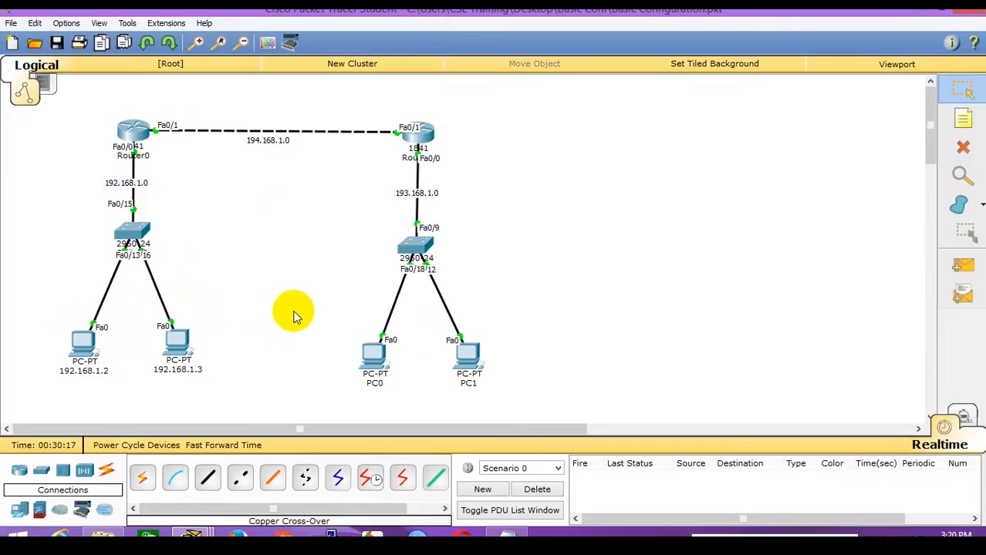
{"action": "left_click", "coordinate": [83, 345]}
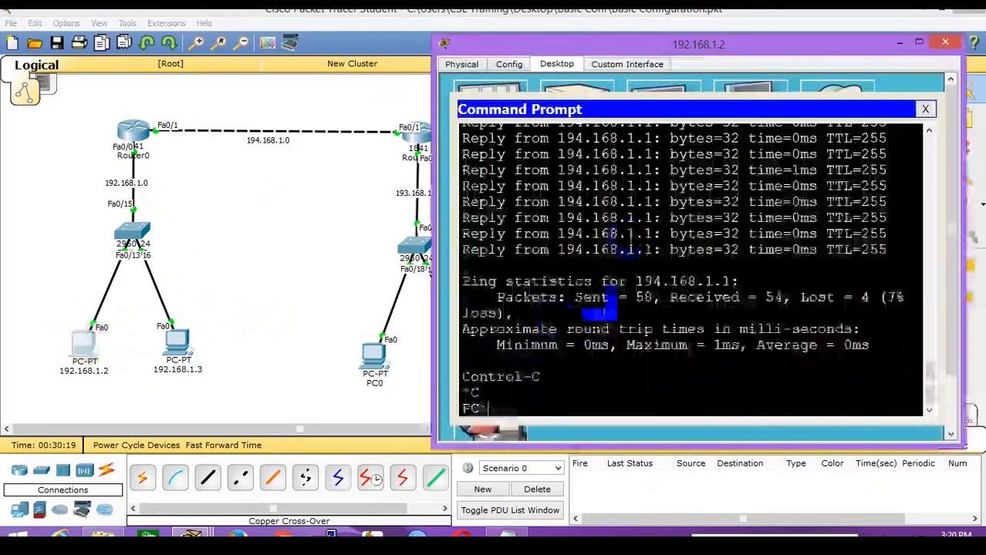
{"action": "scroll", "coordinate": [682, 310], "scroll_direction": "up", "scroll_amount": 5}
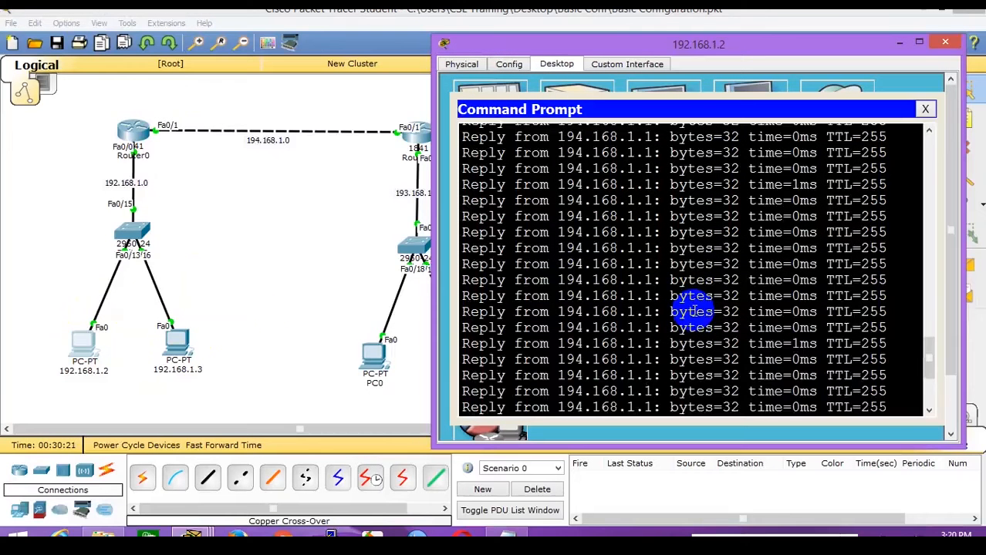
{"action": "scroll", "coordinate": [692, 310], "scroll_direction": "up", "scroll_amount": 2}
{"action": "scroll", "coordinate": [692, 310], "scroll_direction": "down", "scroll_amount": 1}
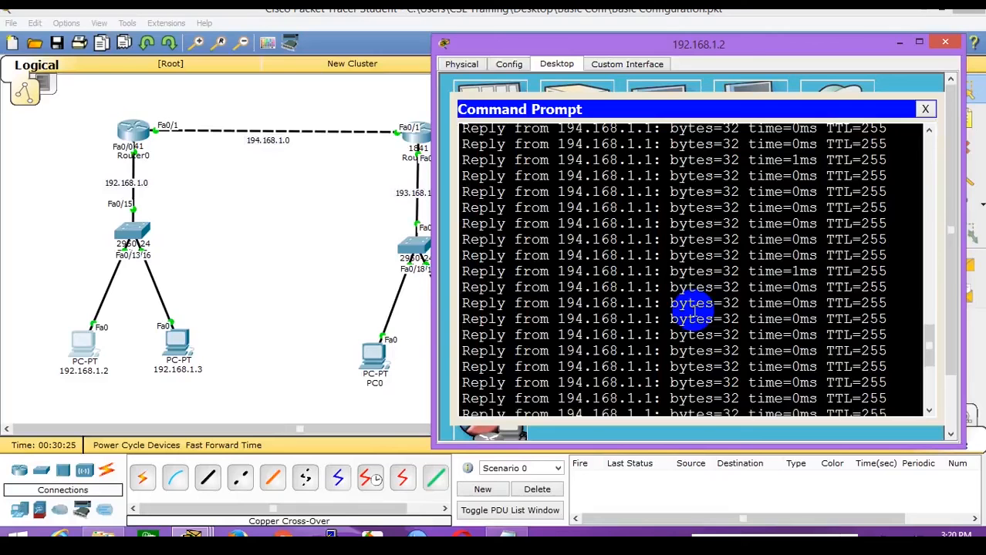
{"action": "left_click", "coordinate": [269, 222]}
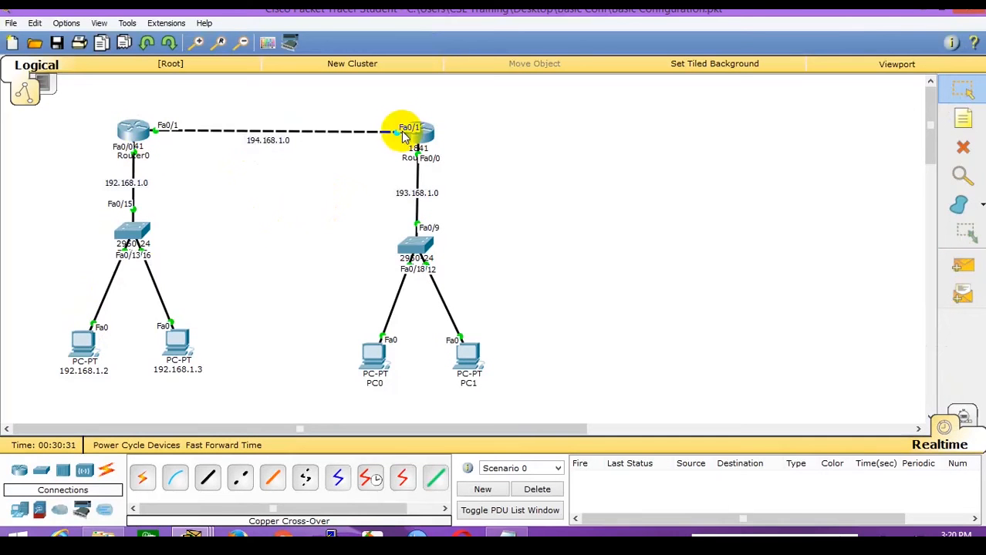
Show the ping statistics (58 sent, 54 received, 4 lost) and highlight the replying address.
{"action": "left_click", "coordinate": [78, 351]}
{"action": "key", "text": "ctrl+c"}
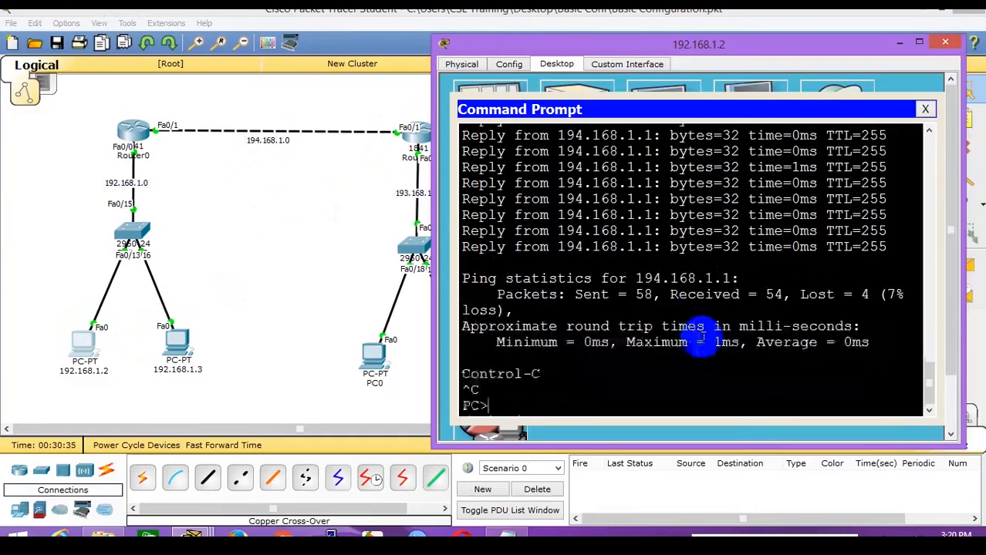
{"action": "left_click_drag", "start_coordinate": [540, 247], "coordinate": [718, 251]}
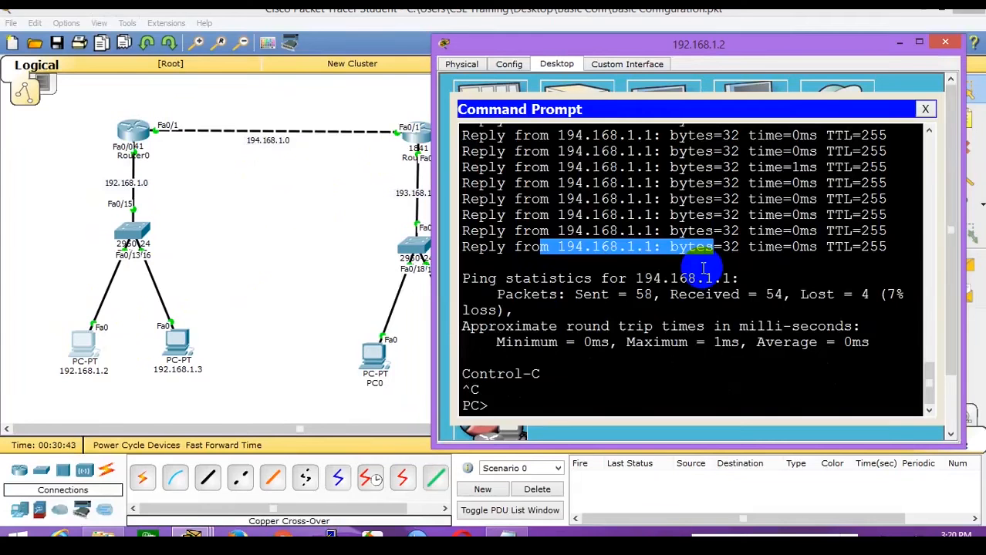
{"action": "left_click", "coordinate": [601, 249]}
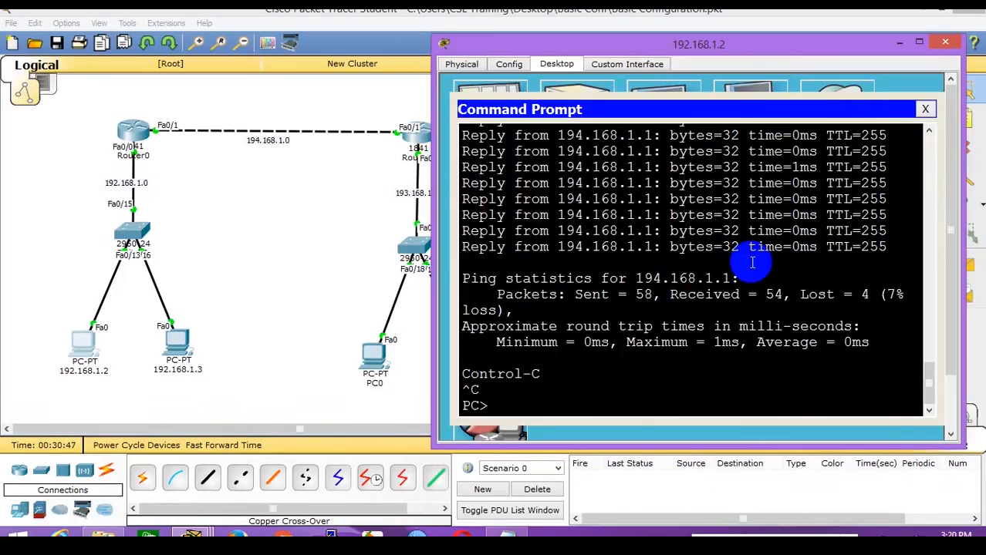
Retarget PC 192.168.1.2's continuous ping to 194.168.1.2.
{"action": "key", "text": "Up"}
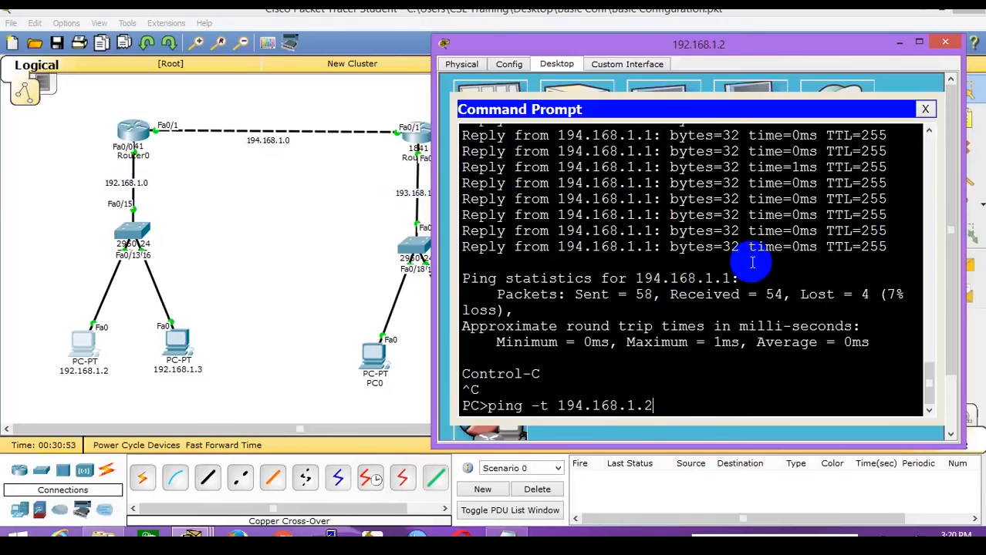
{"action": "left_click", "coordinate": [557, 406]}
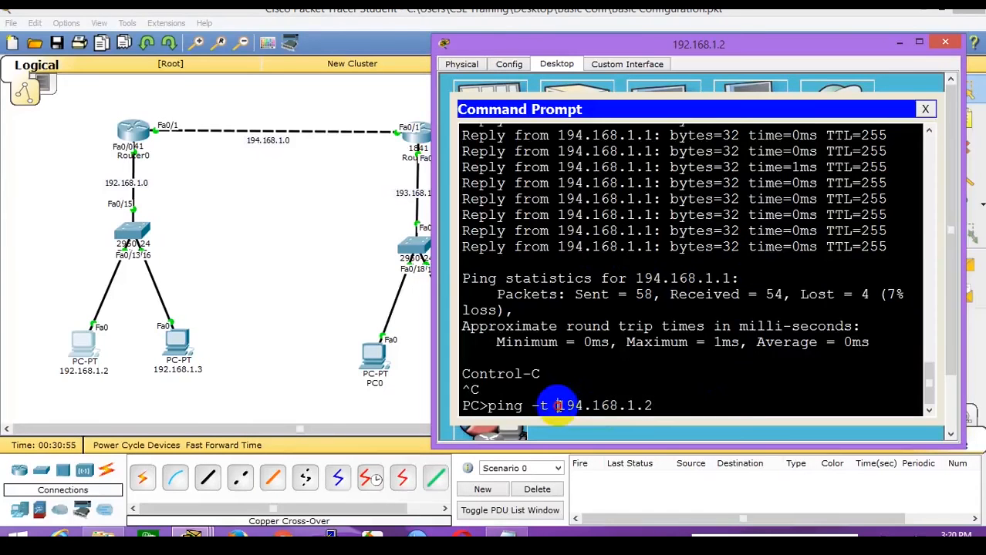
{"action": "left_click_drag", "start_coordinate": [557, 405], "coordinate": [654, 407]}
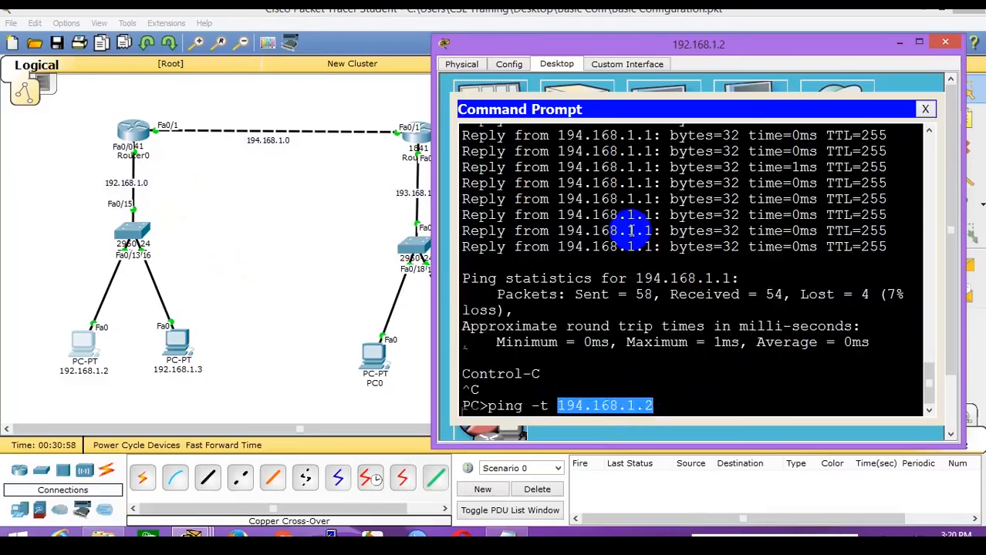
{"action": "key", "text": "Return"}
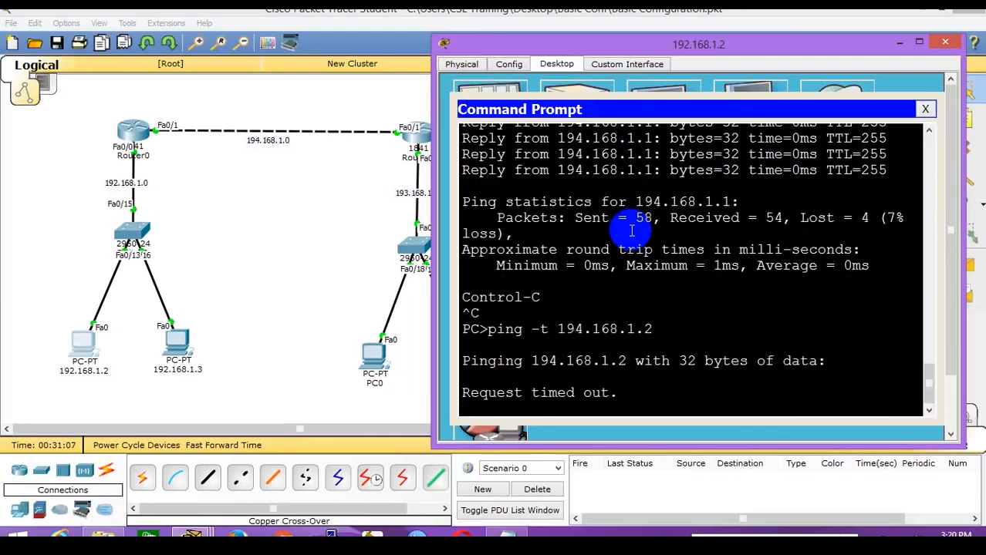
Stop PC 192.168.1.3's ping and run ping -t 194.168.1.2 from it too.
{"action": "left_click", "coordinate": [174, 349]}
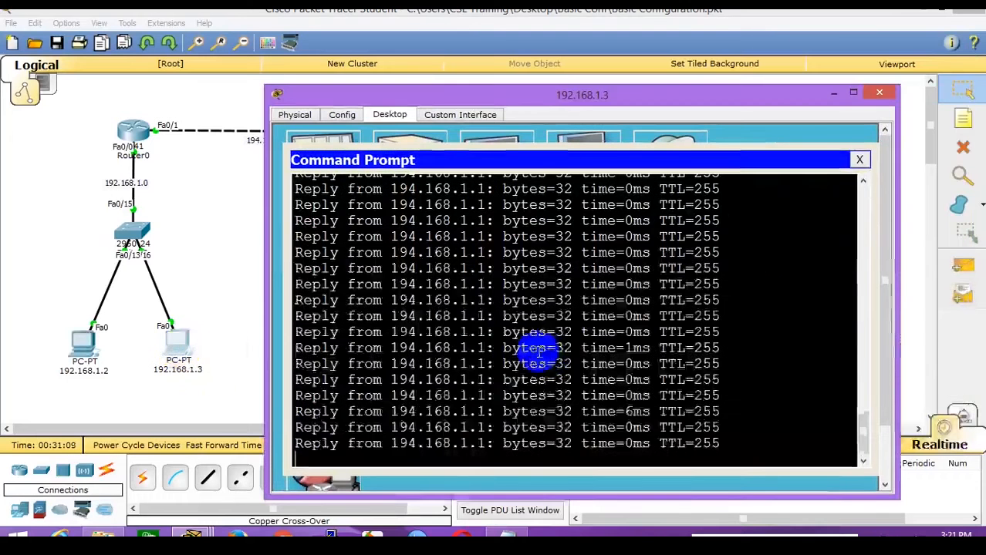
{"action": "key", "text": "ctrl+c"}
{"action": "key", "text": "Up"}
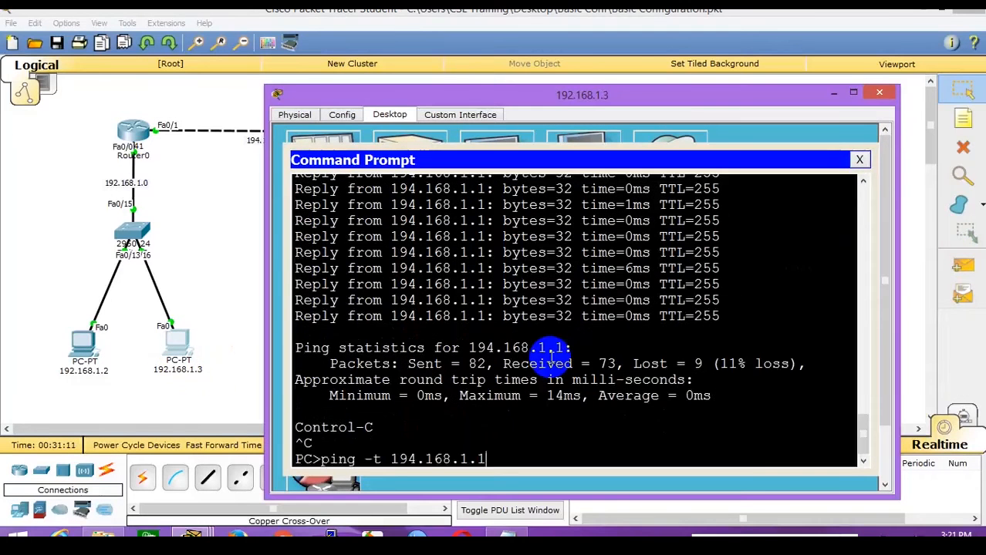
{"action": "key", "text": "Return"}
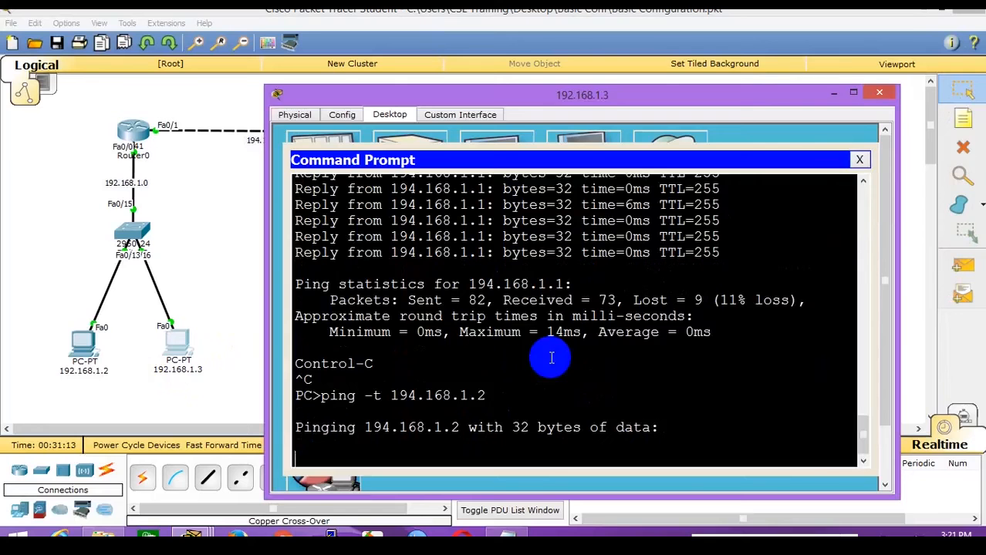
{"action": "left_click", "coordinate": [80, 347]}
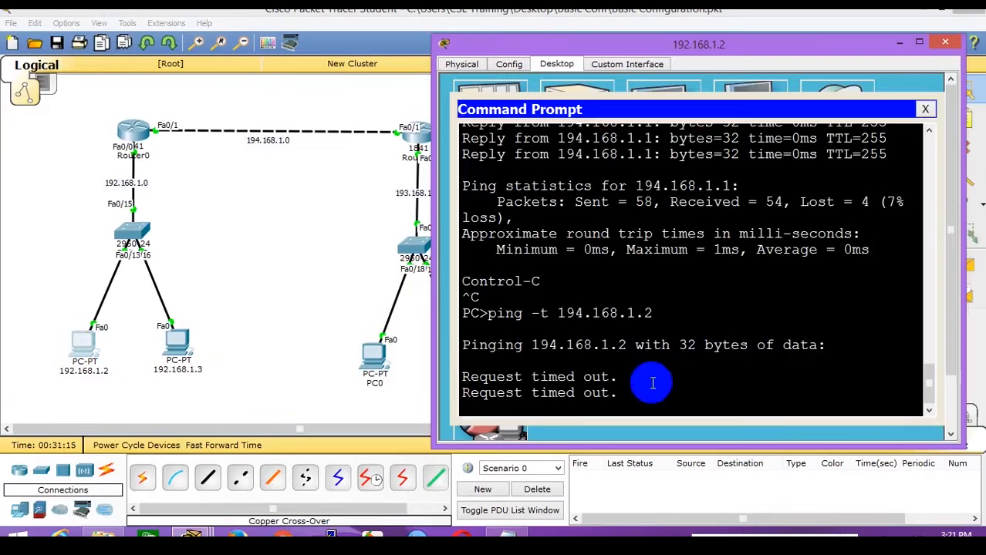
{"action": "left_click", "coordinate": [139, 347]}
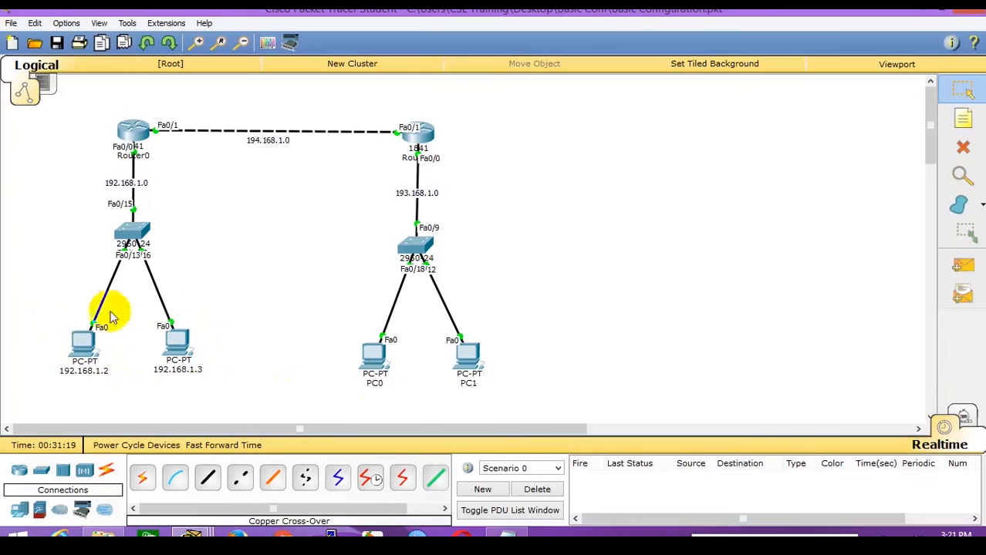
{"action": "mouse_move", "coordinate": [80, 353]}
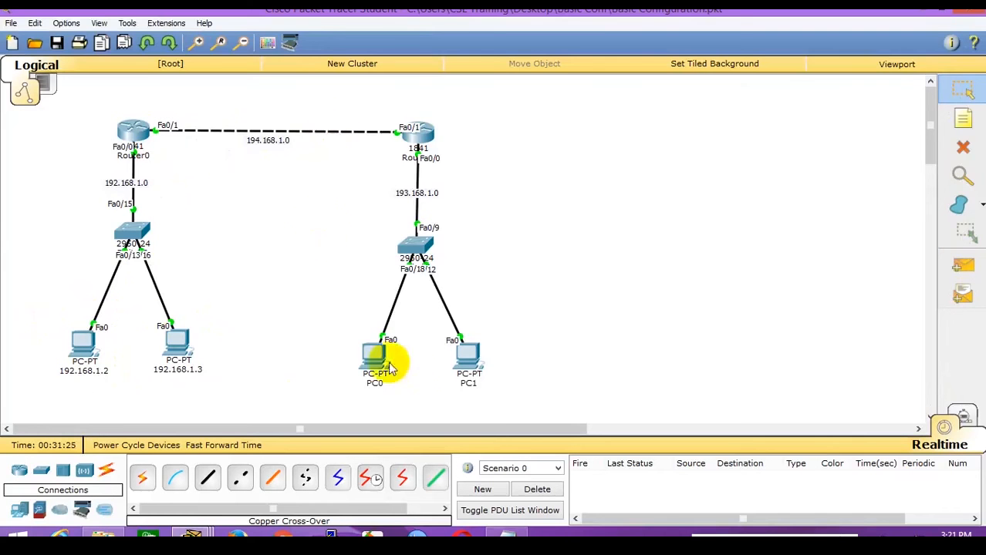
Ping 193.168.1.1 from PC0's command prompt, getting 4 of 4 replies with 0% loss.
{"action": "left_click", "coordinate": [374, 354]}
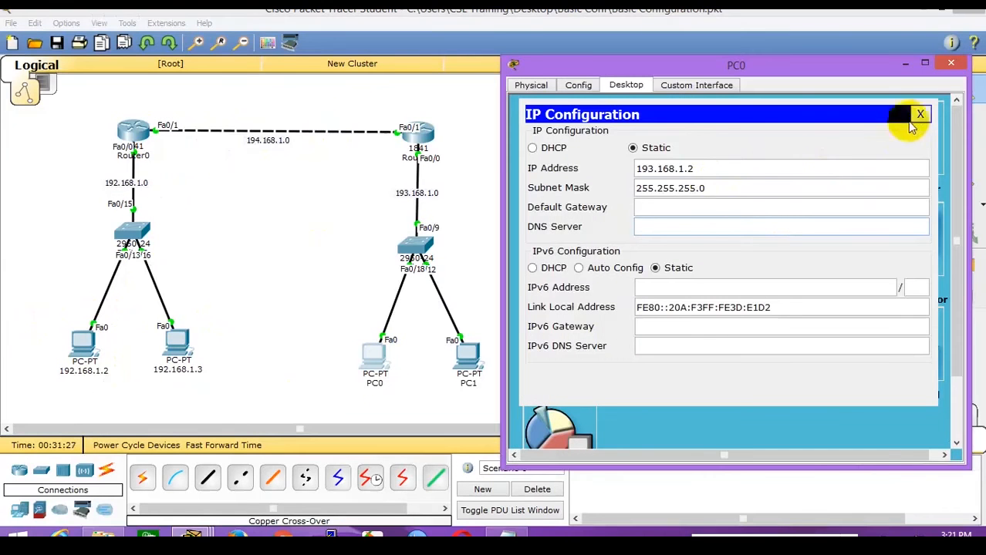
{"action": "left_click", "coordinate": [920, 116]}
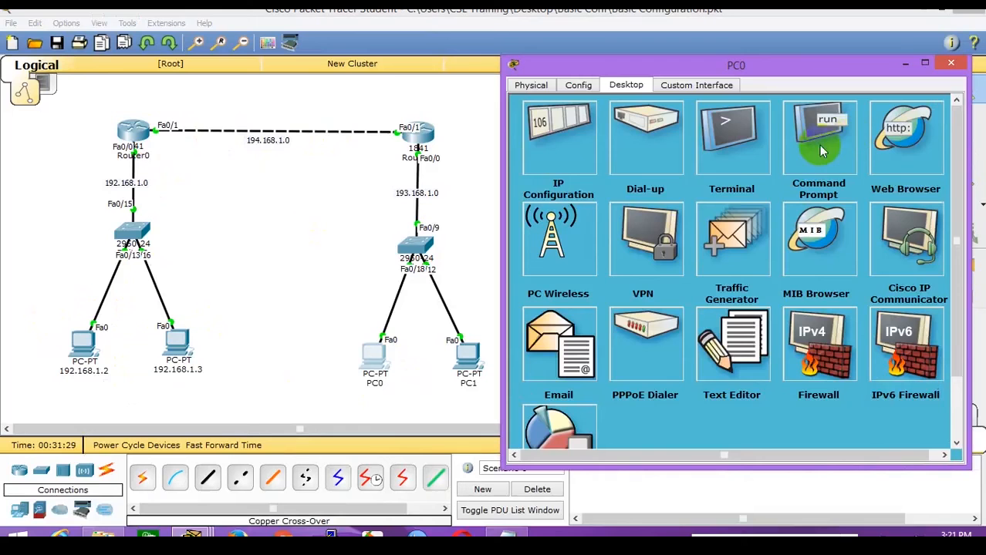
{"action": "left_click", "coordinate": [820, 150]}
{"action": "type", "text": "ping 193.168.1.1"}
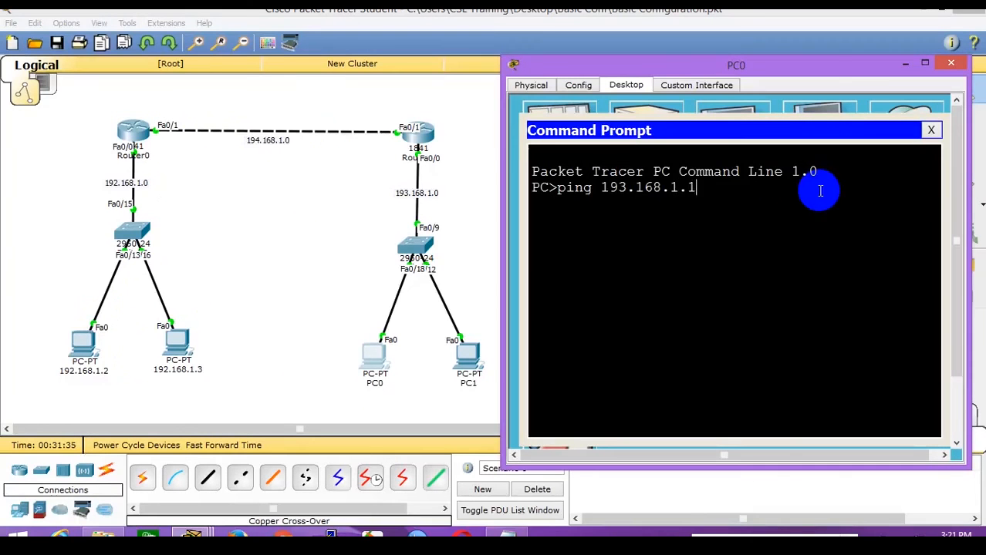
{"action": "key", "text": "Return"}
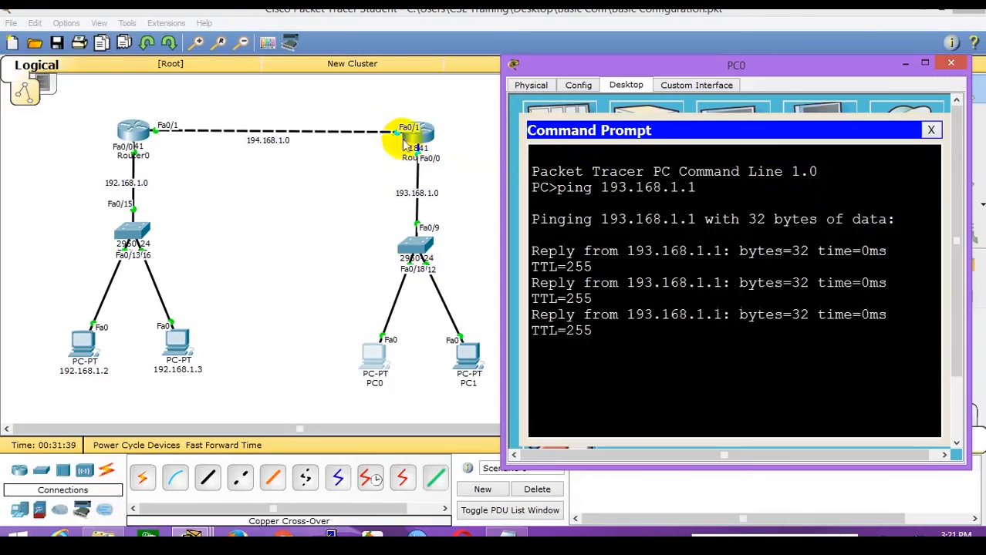
Start a continuous ping -t 194.168.1.2 from PC0.
{"action": "key", "text": "Return"}
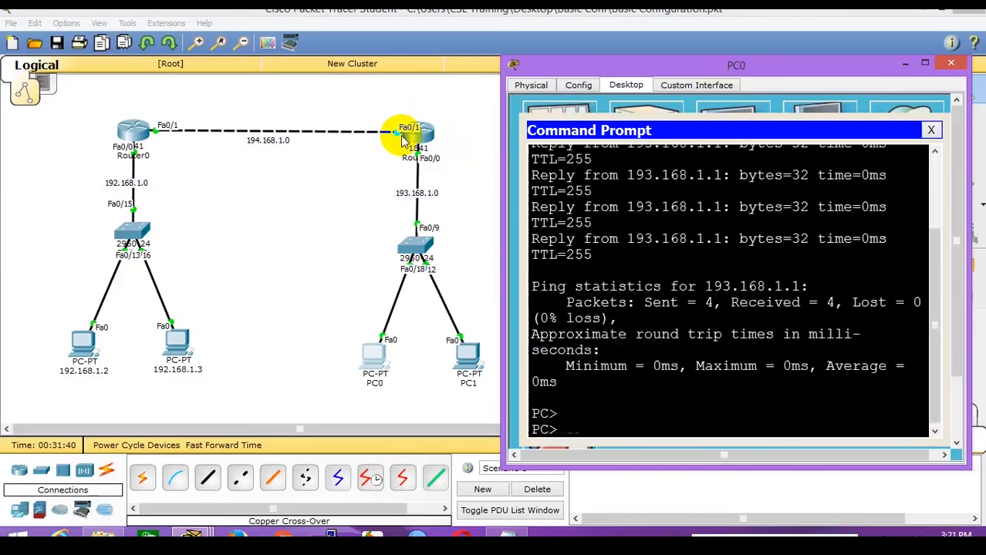
{"action": "type", "text": "ping -t 194.168.1.2"}
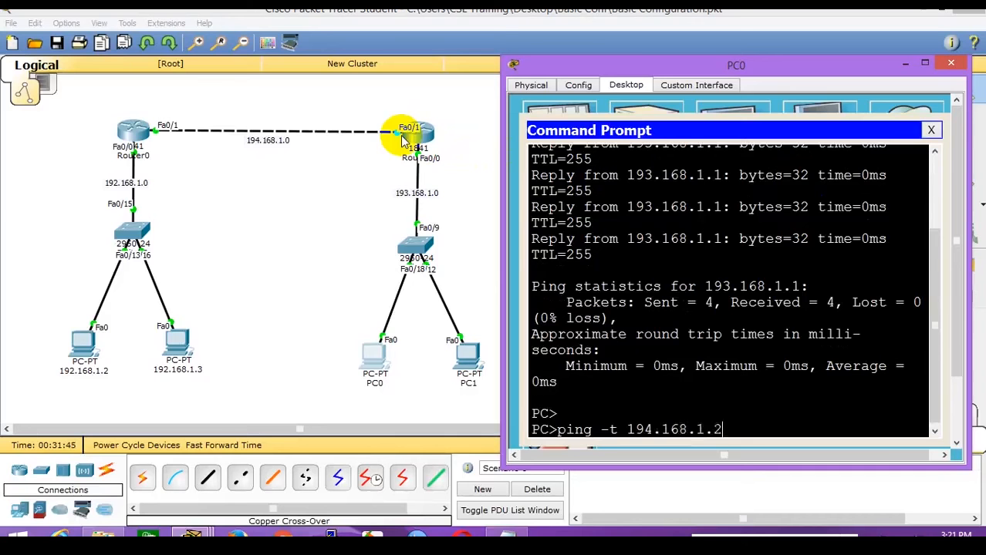
{"action": "key", "text": "Return"}
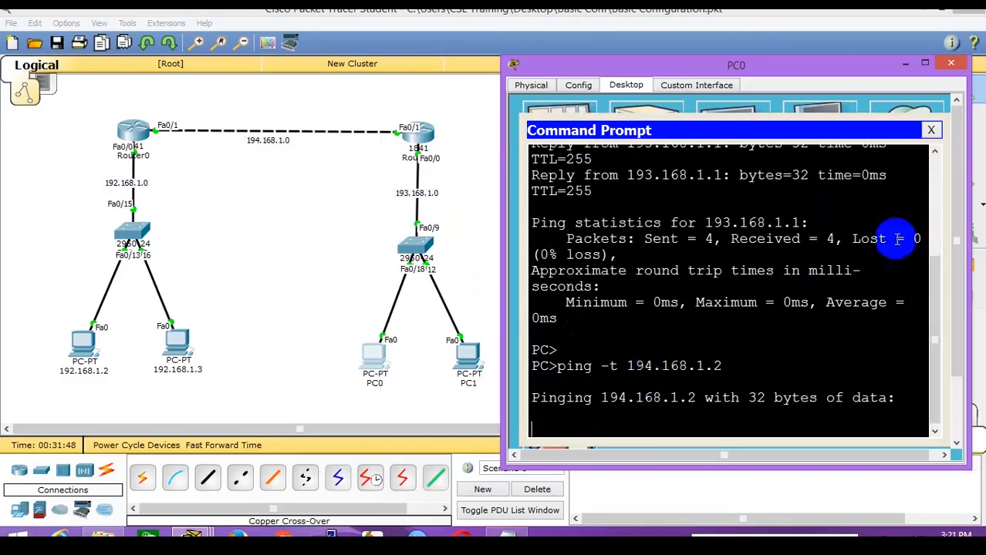
Copy the gateway address 193.168.1.1 from PC0's IP configuration.
{"action": "left_click", "coordinate": [932, 130]}
{"action": "left_click", "coordinate": [580, 148]}
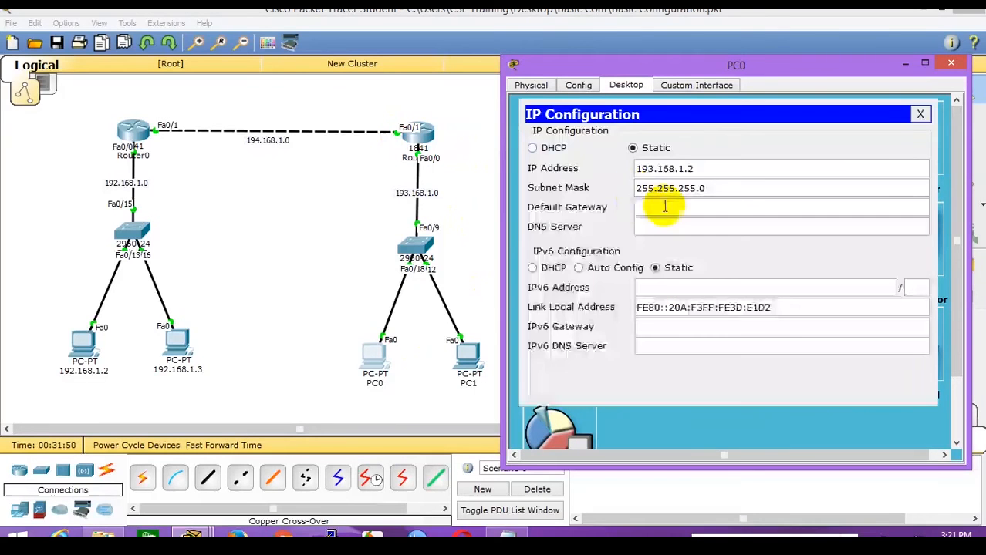
{"action": "left_click", "coordinate": [665, 207]}
{"action": "type", "text": "193.168.1.1"}
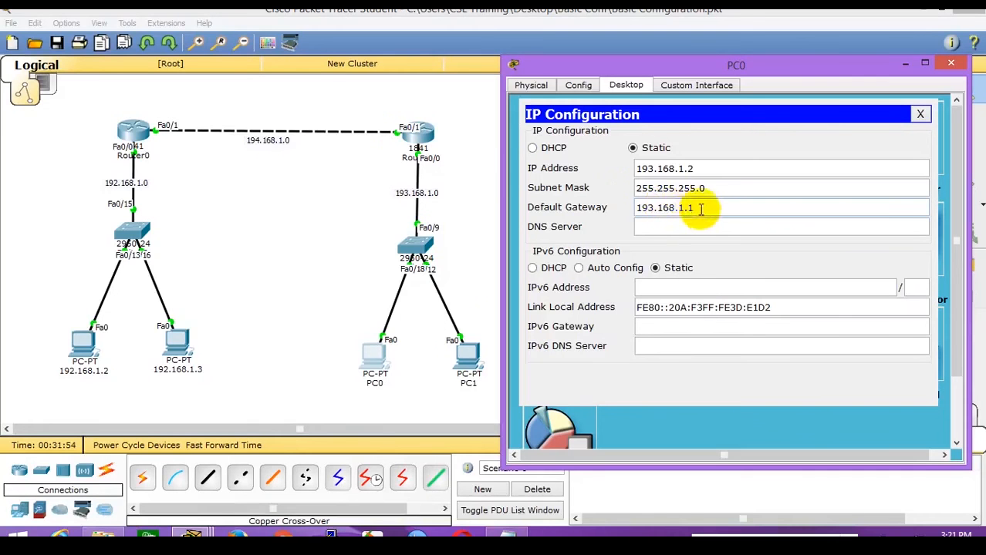
{"action": "left_click_drag", "start_coordinate": [695, 206], "coordinate": [634, 206]}
{"action": "right_click", "coordinate": [646, 212]}
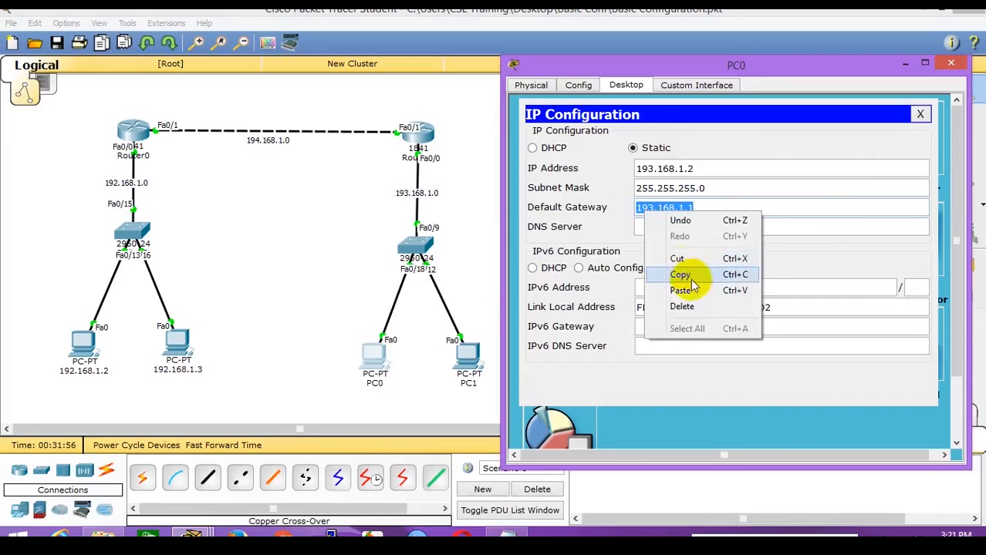
{"action": "left_click", "coordinate": [683, 275]}
{"action": "left_click", "coordinate": [921, 114]}
{"action": "left_click", "coordinate": [826, 139]}
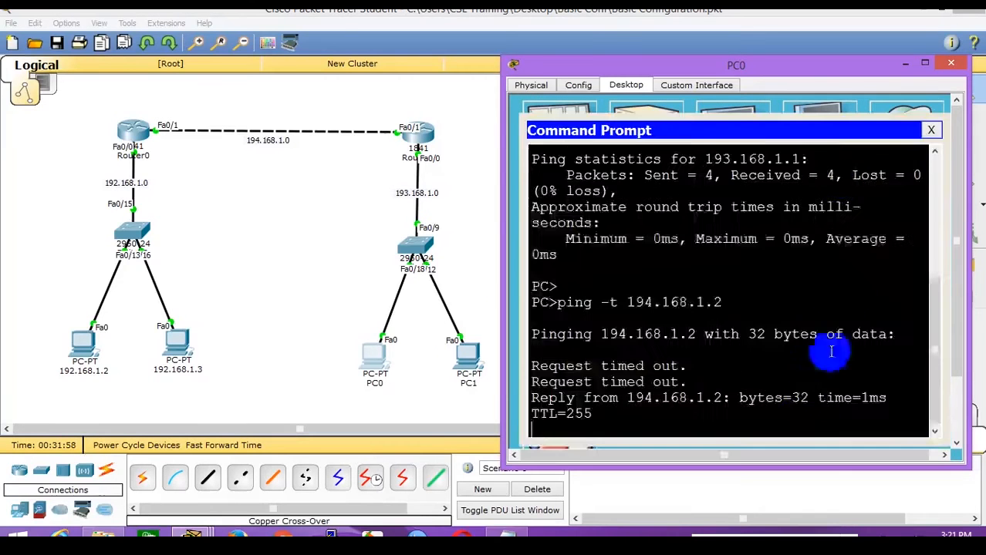
Run ping -t 194.168.1.2 from PC1's command prompt.
{"action": "left_click", "coordinate": [475, 369]}
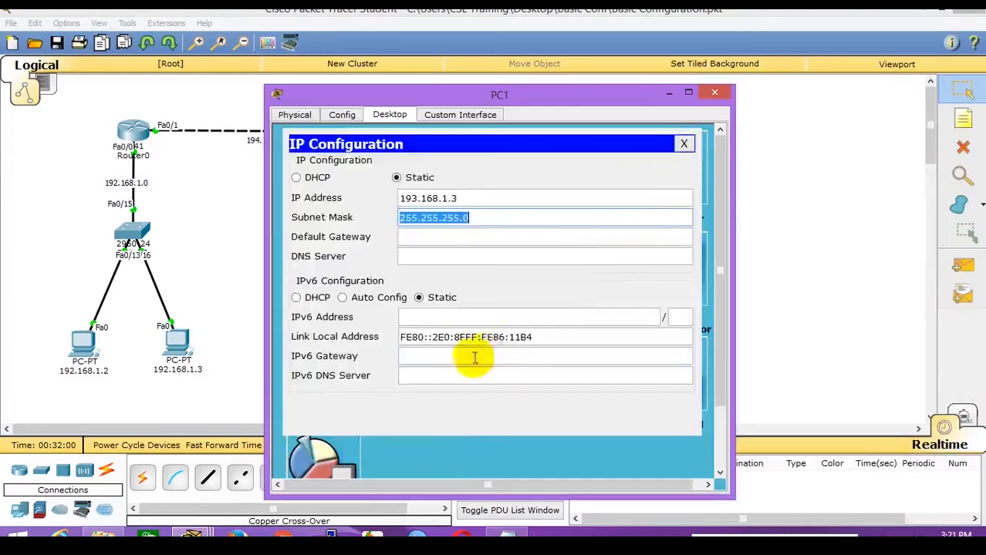
{"action": "left_click", "coordinate": [682, 143]}
{"action": "left_click", "coordinate": [586, 174]}
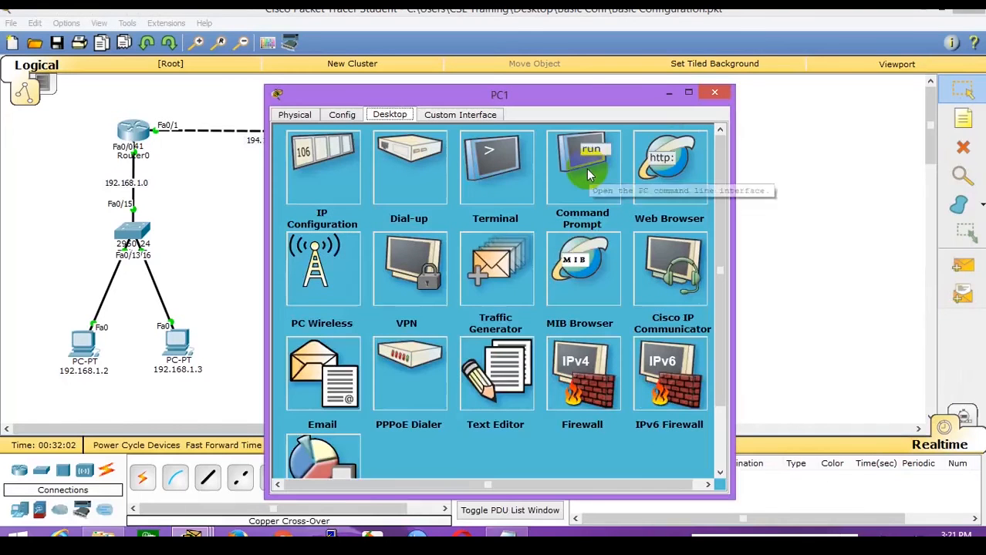
{"action": "type", "text": "ping"}
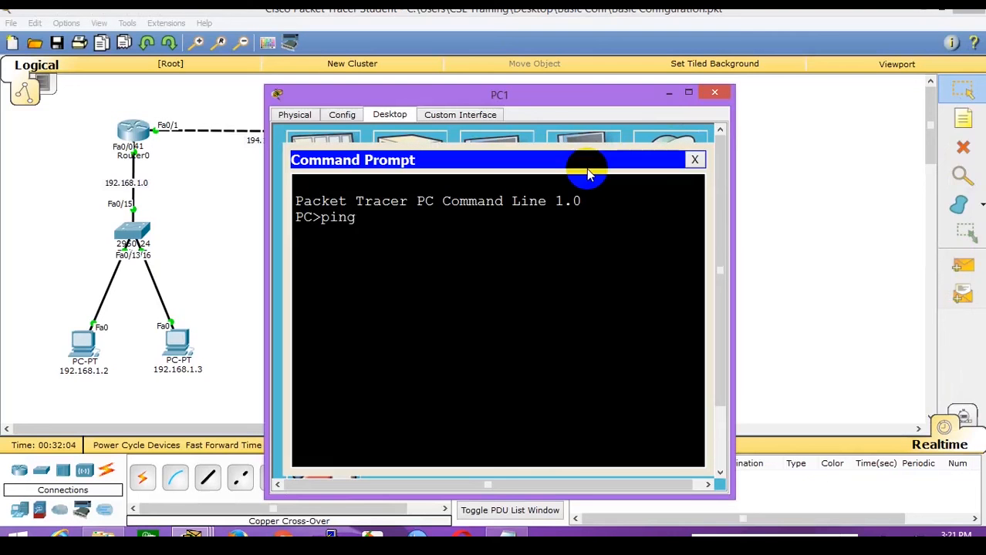
{"action": "type", "text": " -t 194.168.1.2"}
{"action": "key", "text": "Return"}
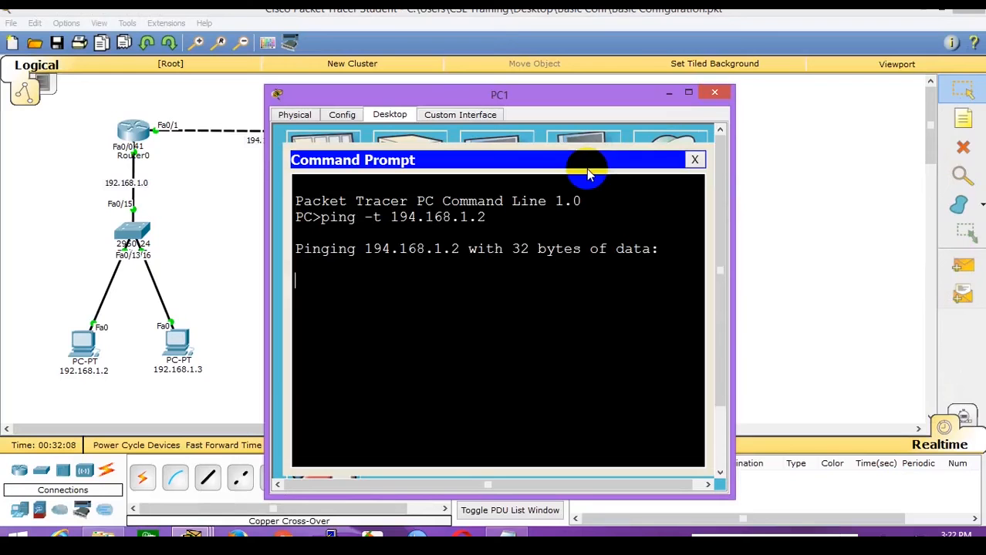
Paste 193.168.1.1 as PC1's default gateway and watch its ping start replying in a widened window.
{"action": "left_click", "coordinate": [695, 160]}
{"action": "left_click", "coordinate": [326, 191]}
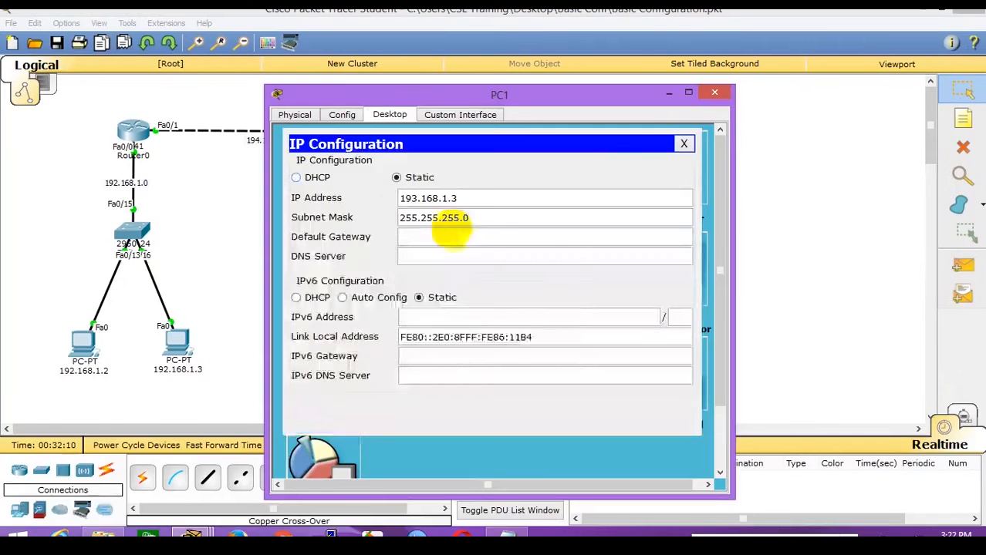
{"action": "right_click", "coordinate": [459, 234]}
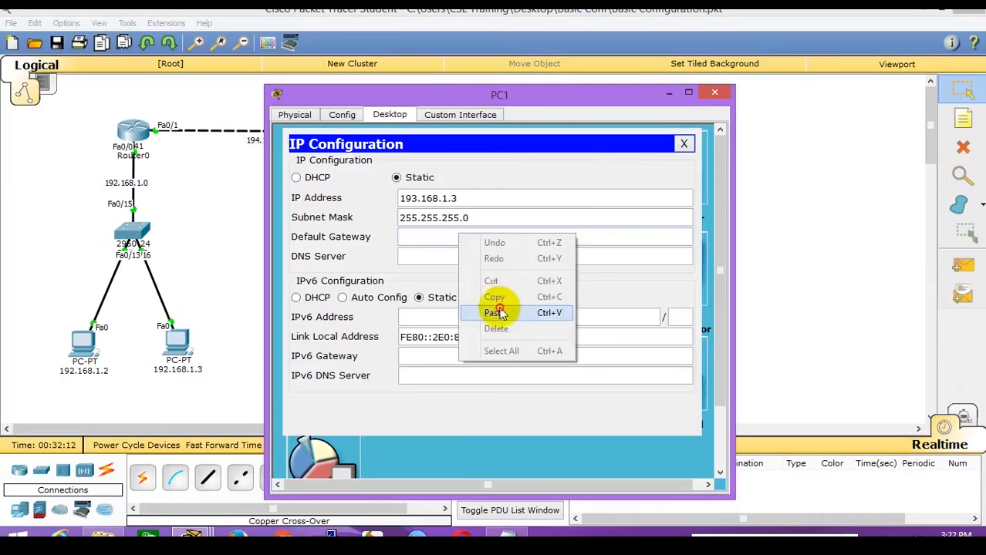
{"action": "left_click", "coordinate": [494, 313]}
{"action": "left_click", "coordinate": [681, 145]}
{"action": "left_click", "coordinate": [590, 151]}
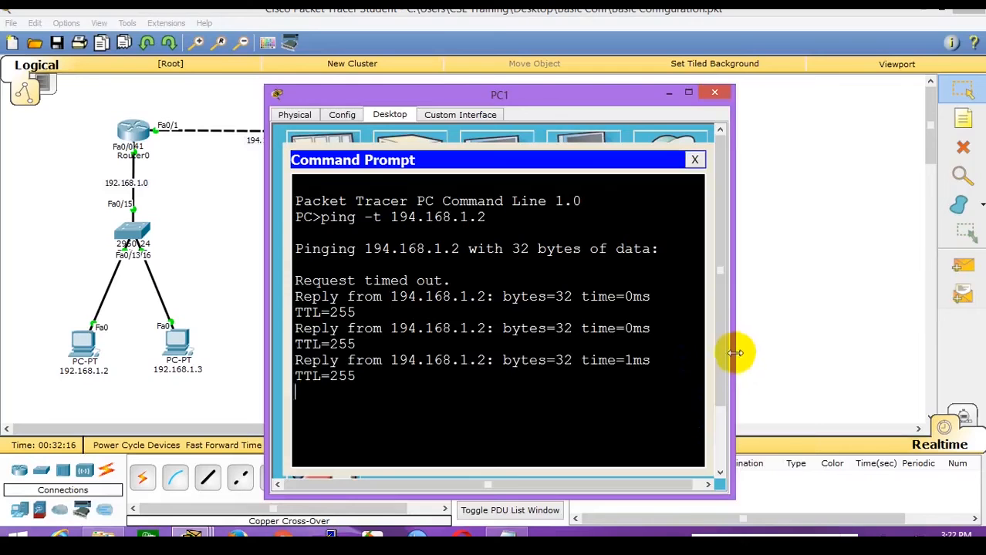
{"action": "left_click_drag", "start_coordinate": [738, 348], "coordinate": [861, 348]}
{"action": "left_click", "coordinate": [244, 258]}
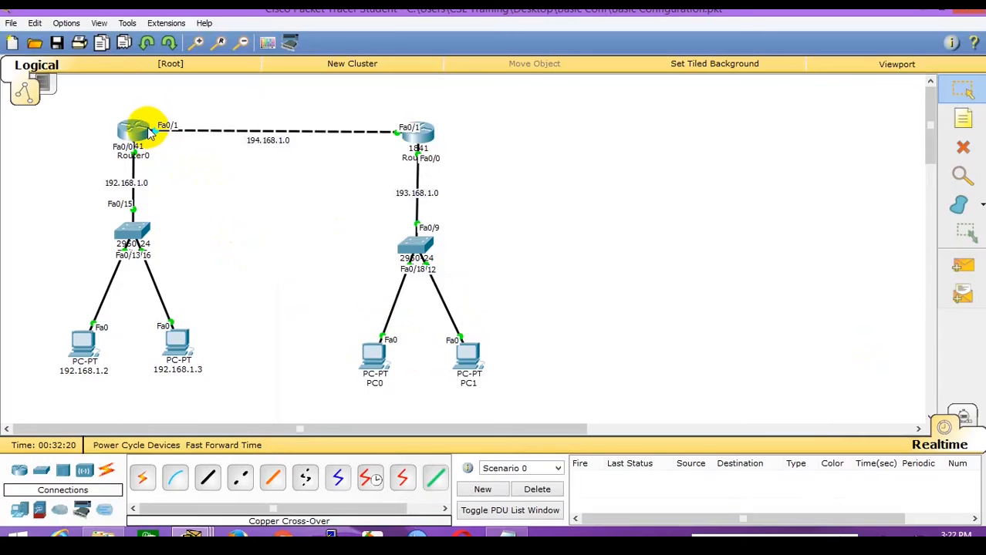
Stop PC0's ping to 194.168.1.2 and restart it continuously against 194.168.1.1.
{"action": "left_click", "coordinate": [374, 353]}
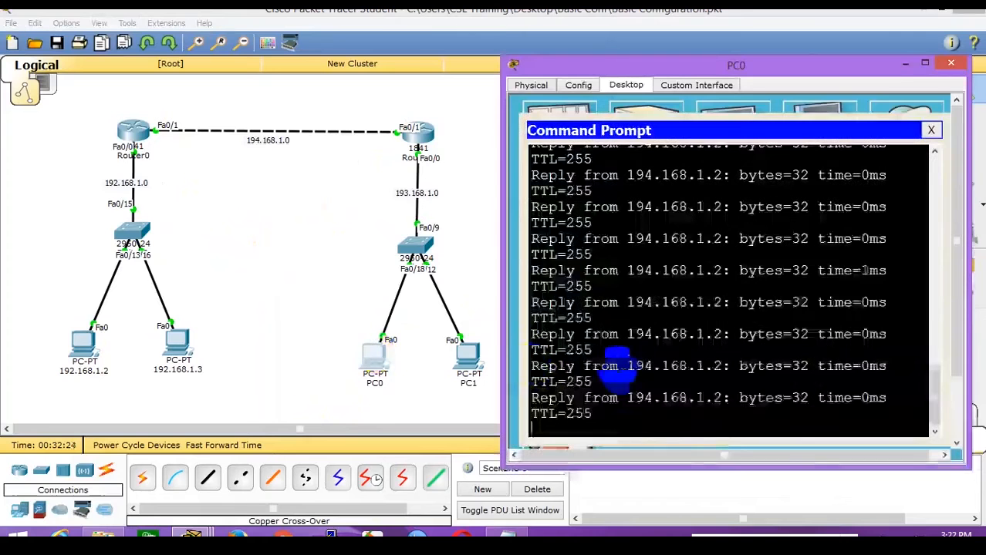
{"action": "key", "text": "ctrl+c"}
{"action": "key", "text": "Up"}
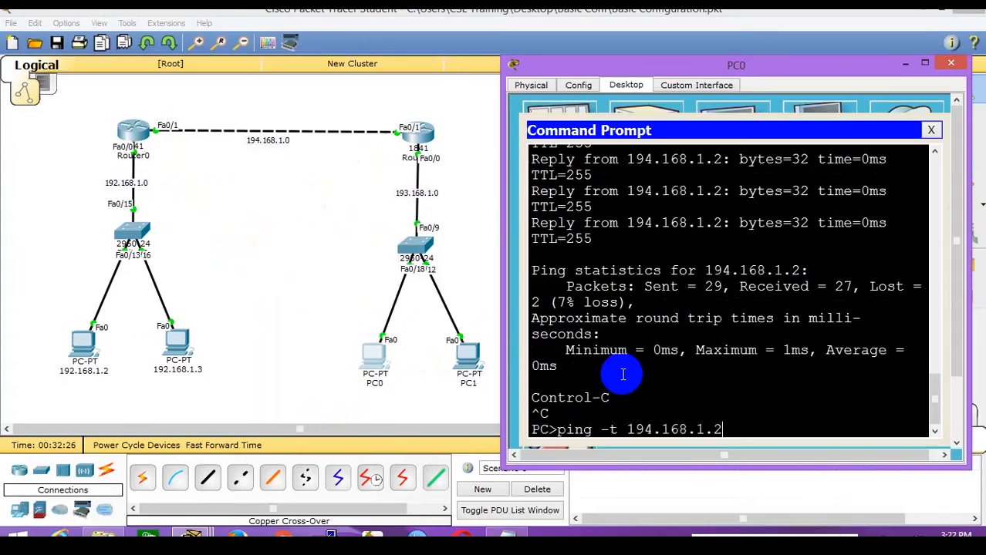
{"action": "type", "text": "1"}
{"action": "key", "text": "Return"}
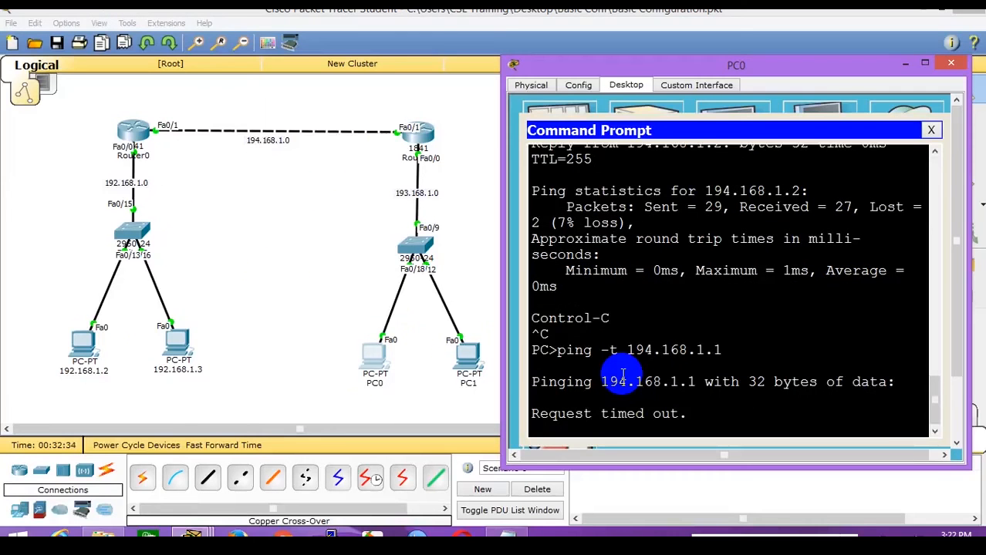
{"action": "left_click", "coordinate": [344, 296]}
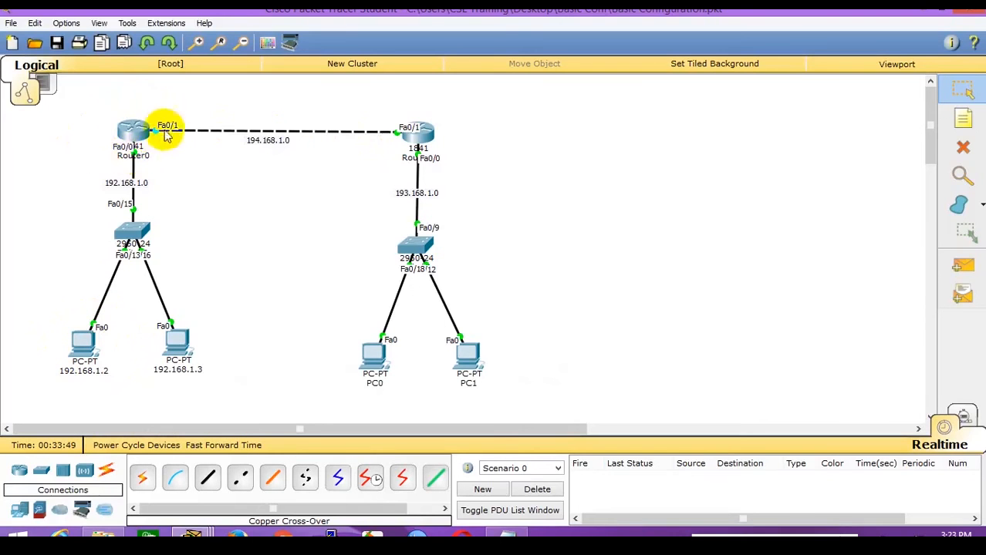
Open Router0's CLI, log in, and enter privileged mode with en and the enable password.
{"action": "mouse_move", "coordinate": [141, 152]}
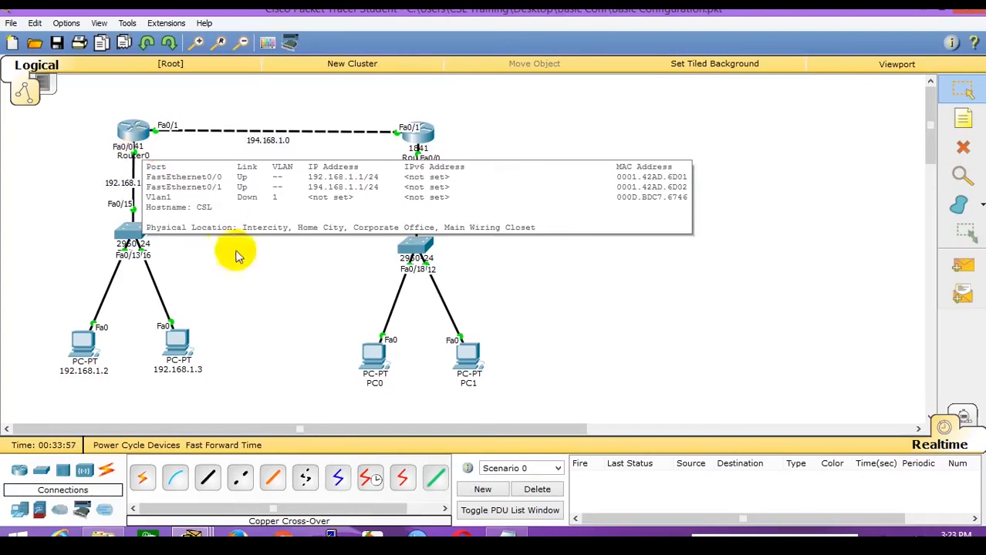
{"action": "left_click", "coordinate": [136, 136]}
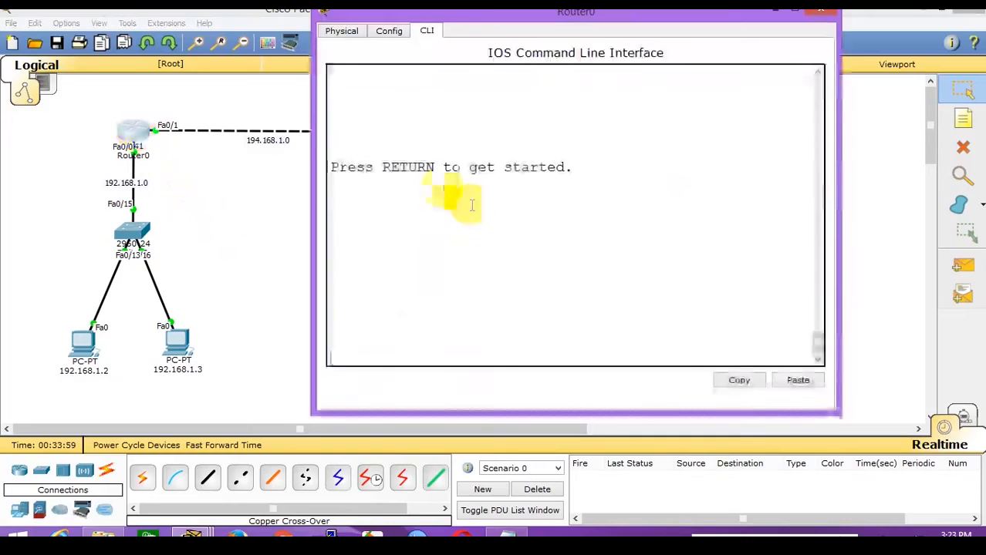
{"action": "key", "text": "Return"}
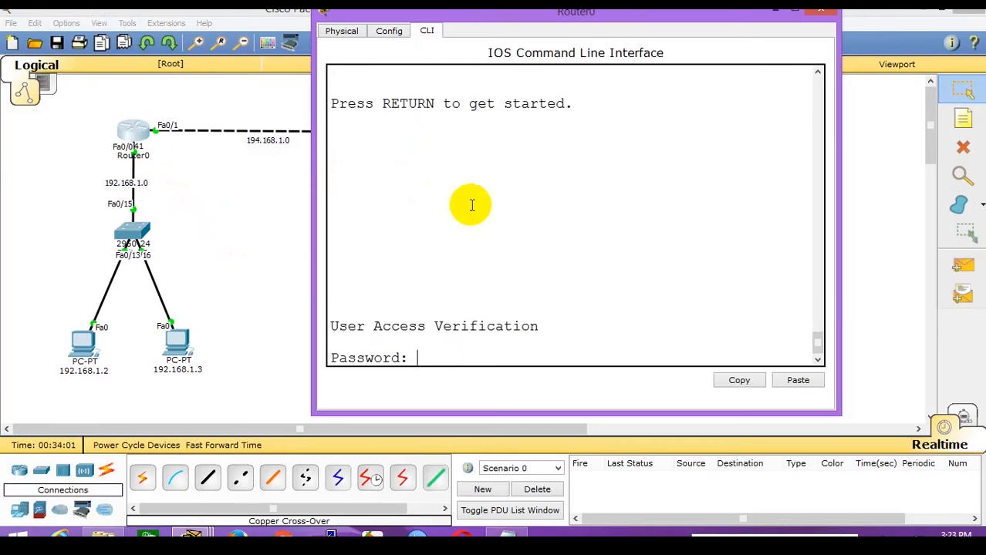
{"action": "key", "text": "Return"}
{"action": "type", "text": "en"}
{"action": "key", "text": "Return"}
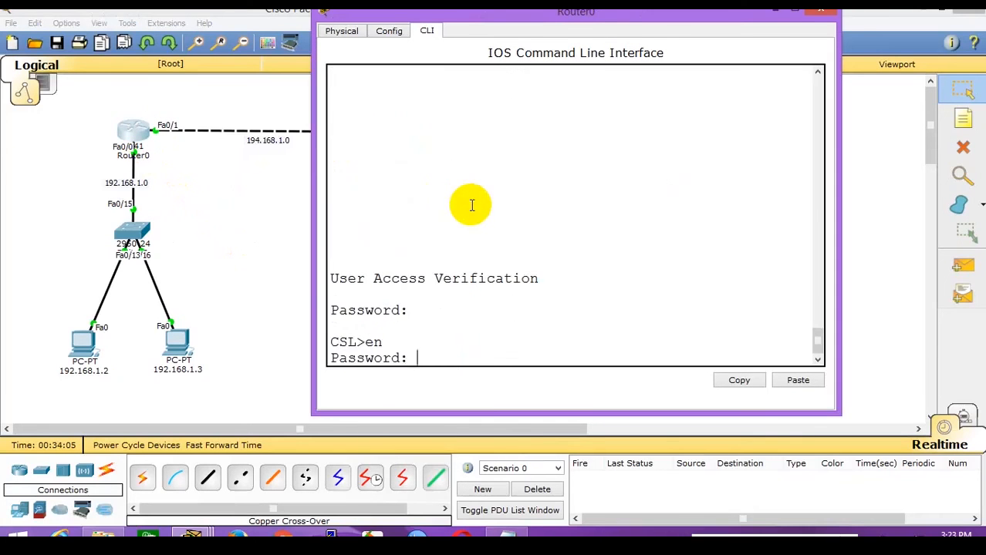
{"action": "key", "text": "Return"}
Enter the show ip route command at the CSL# prompt.
{"action": "type", "text": "show "}
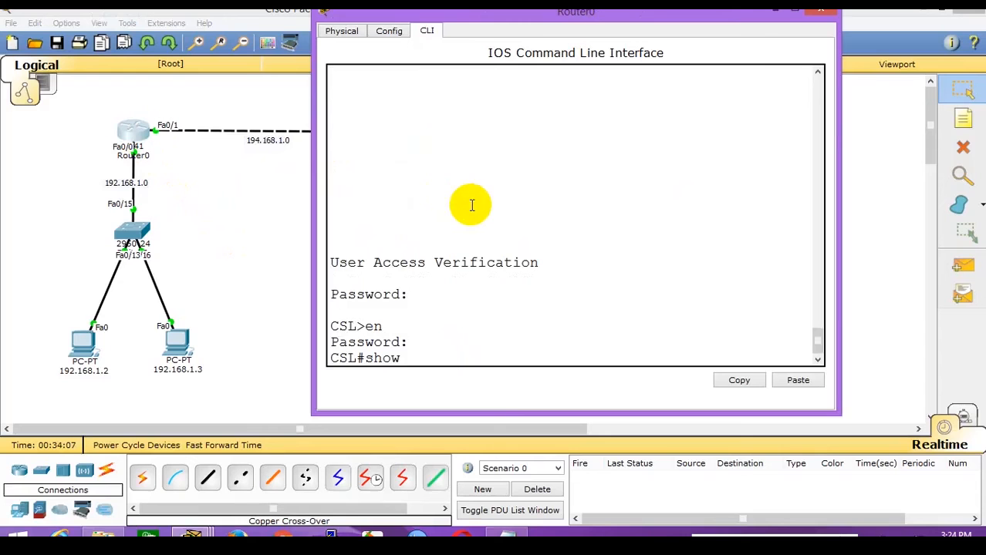
{"action": "type", "text": "ip "}
{"action": "type", "text": "rotue"}
{"action": "left_click_drag", "start_coordinate": [478, 358], "coordinate": [365, 358]}
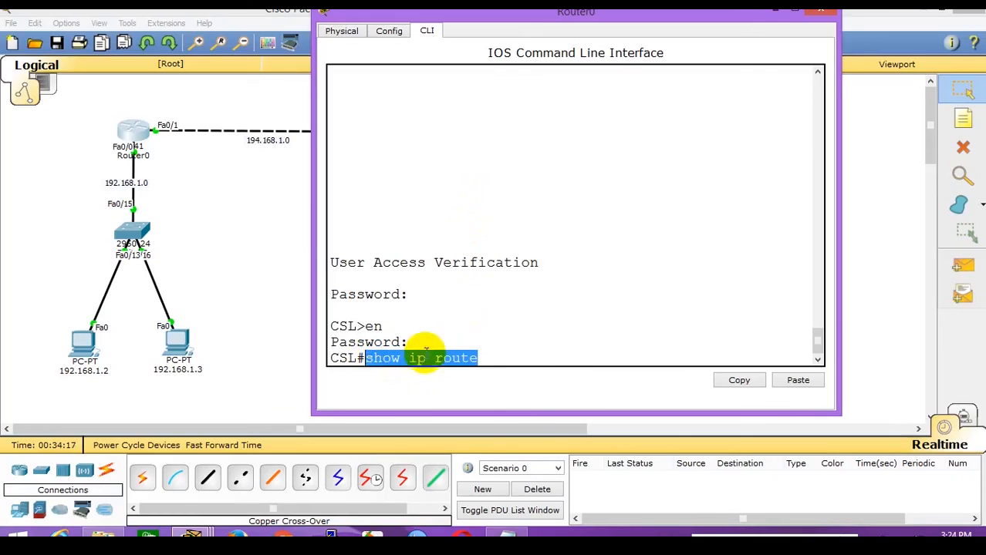
{"action": "left_click", "coordinate": [523, 358]}
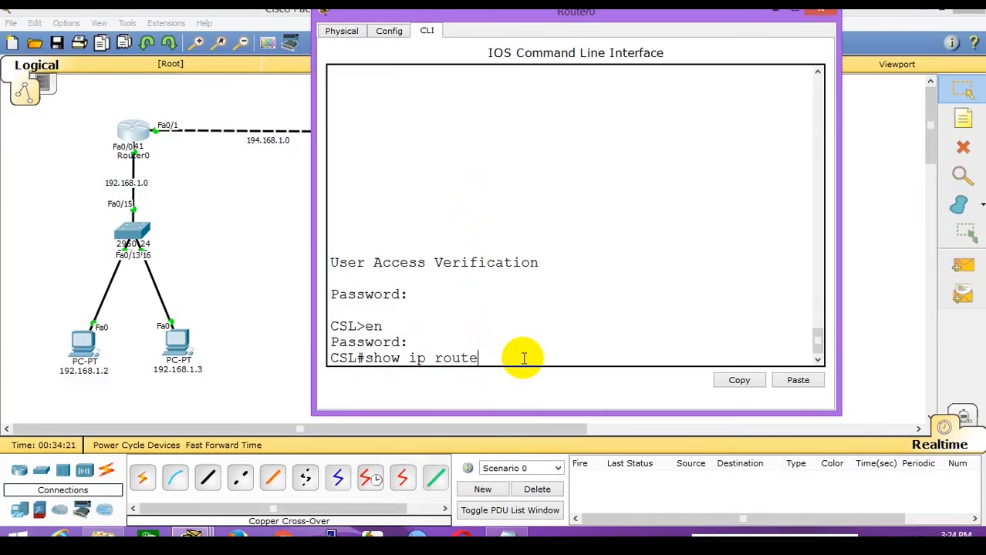
{"action": "key", "text": "Return"}
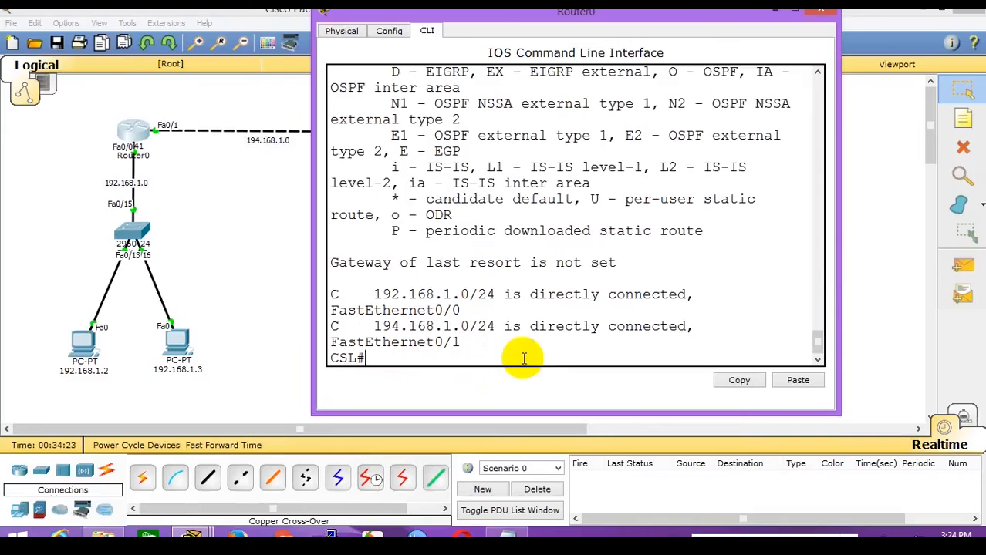
{"action": "left_click_drag", "start_coordinate": [840, 261], "coordinate": [982, 264]}
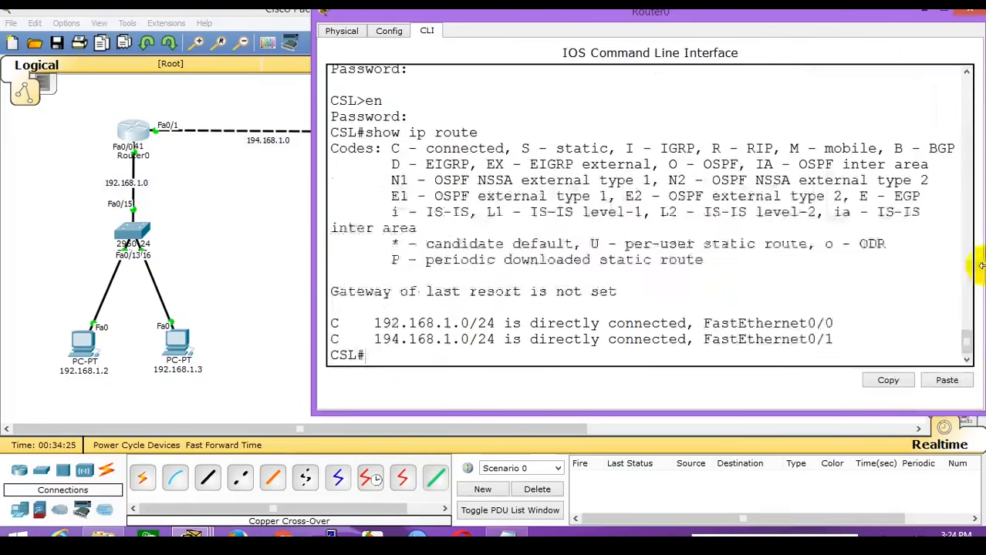
{"action": "left_click_drag", "start_coordinate": [314, 260], "coordinate": [229, 258]}
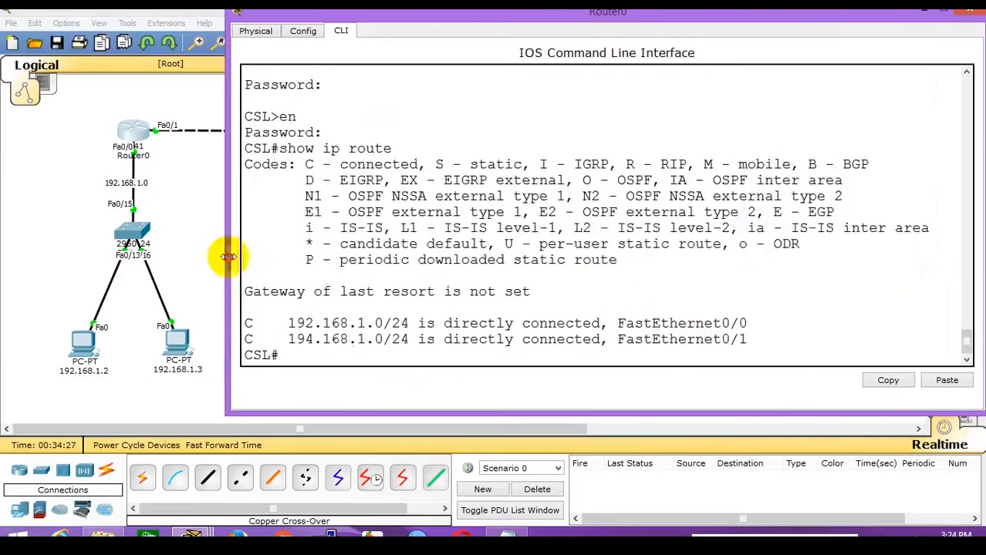
{"action": "left_click_drag", "start_coordinate": [279, 148], "coordinate": [393, 148]}
{"action": "left_click", "coordinate": [244, 323]}
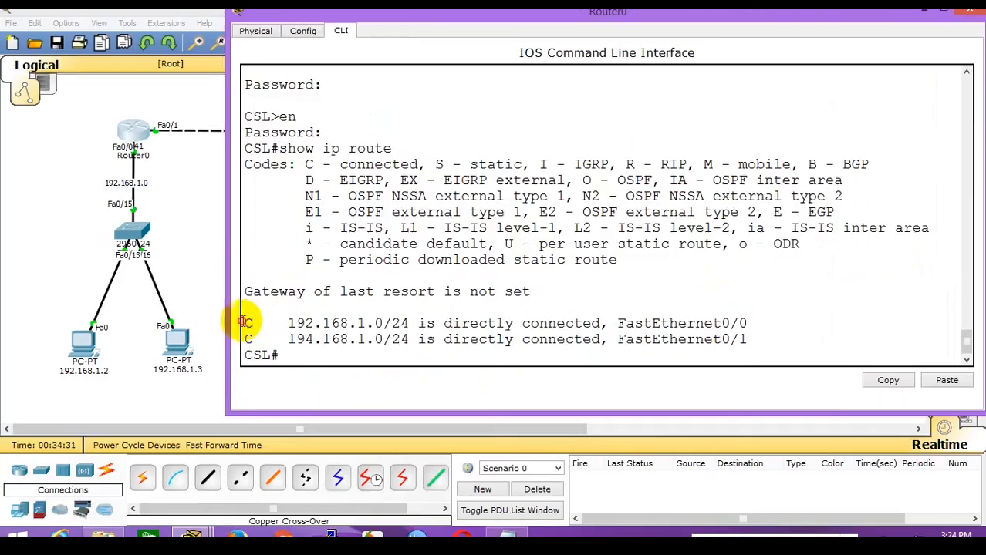
{"action": "left_click_drag", "start_coordinate": [243, 322], "coordinate": [772, 332]}
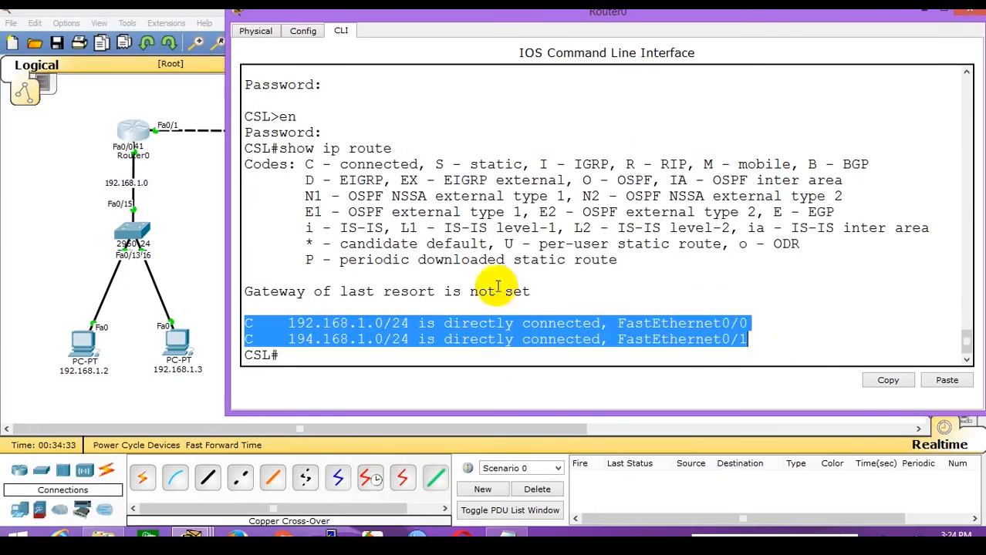
{"action": "left_click", "coordinate": [471, 321]}
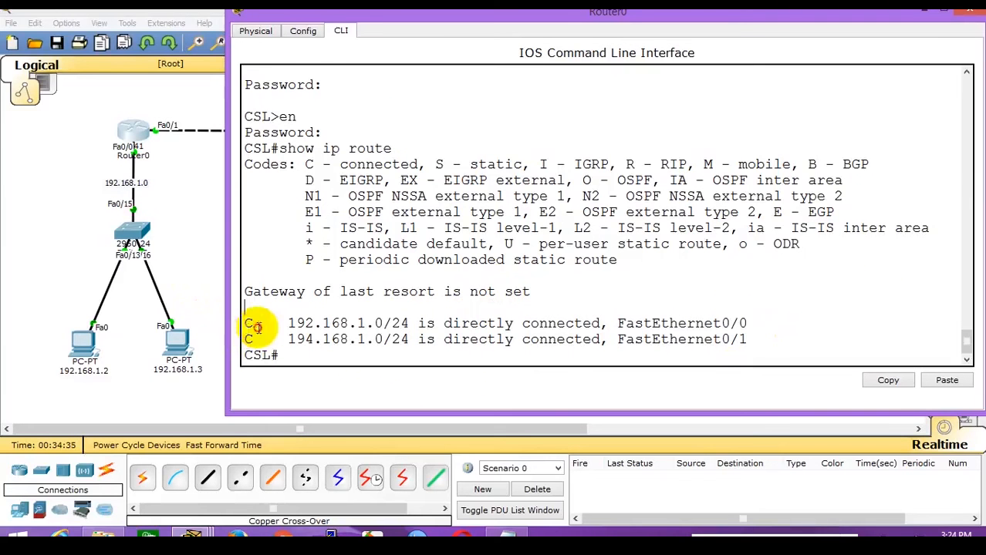
{"action": "left_click_drag", "start_coordinate": [245, 339], "coordinate": [262, 340]}
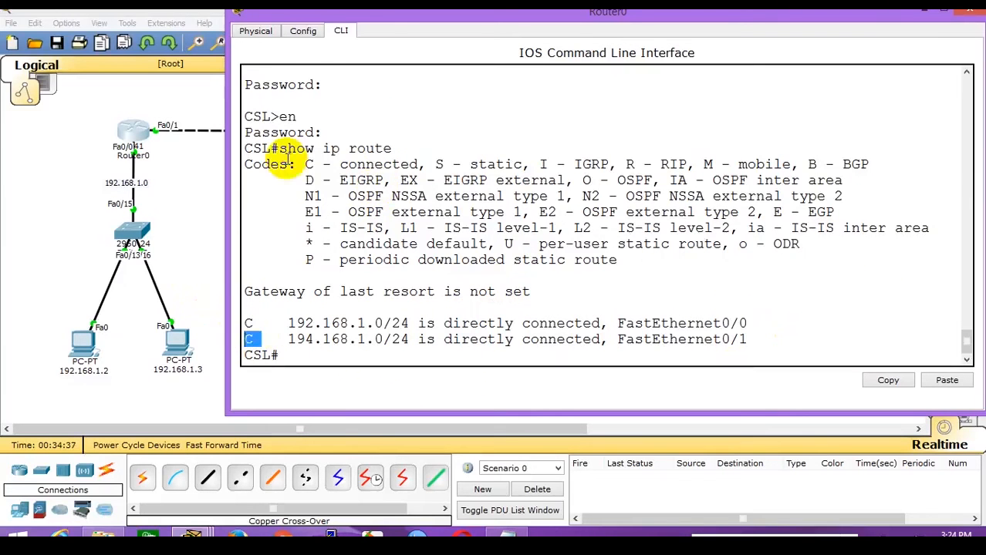
{"action": "left_click_drag", "start_coordinate": [244, 163], "coordinate": [902, 246]}
{"action": "left_click", "coordinate": [369, 149]}
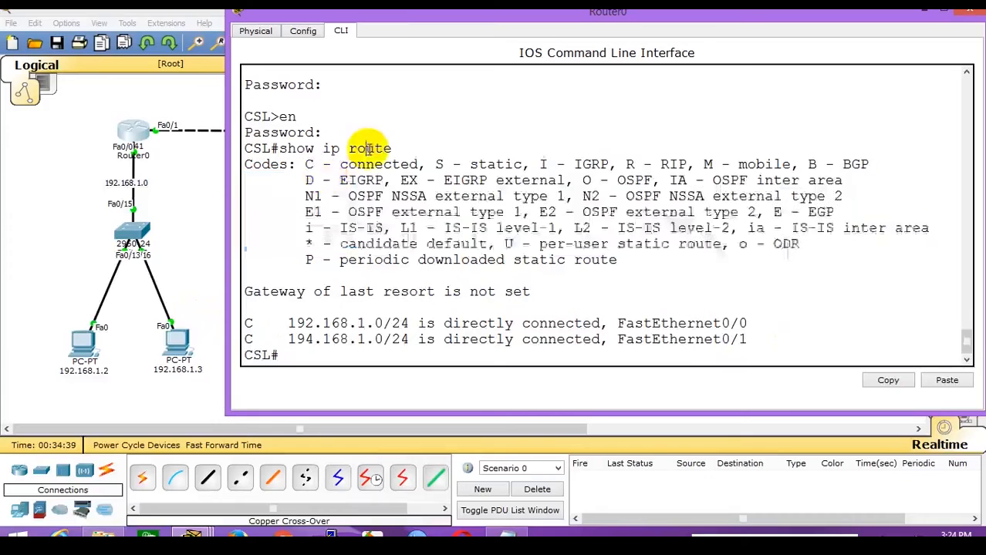
{"action": "left_click_drag", "start_coordinate": [322, 165], "coordinate": [422, 165]}
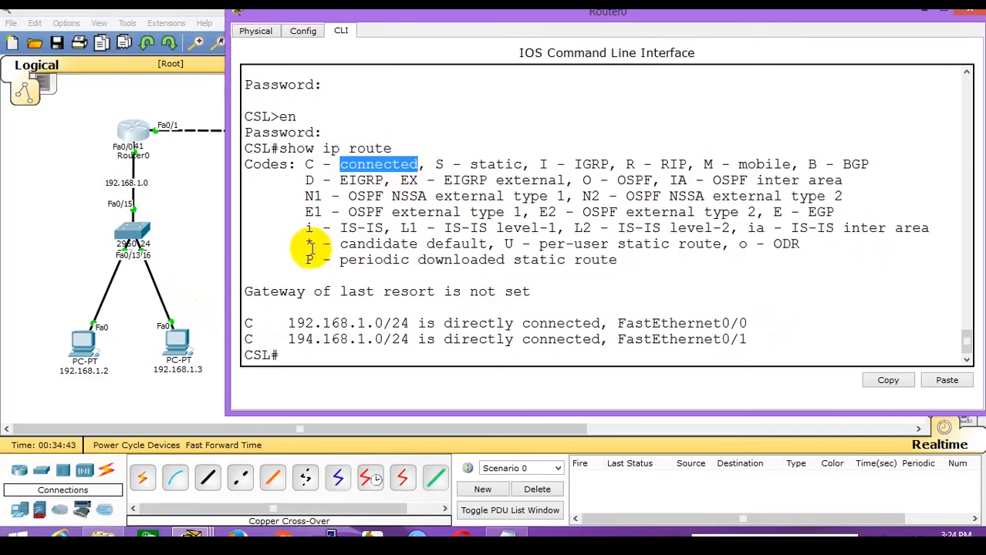
{"action": "left_click_drag", "start_coordinate": [292, 324], "coordinate": [245, 340]}
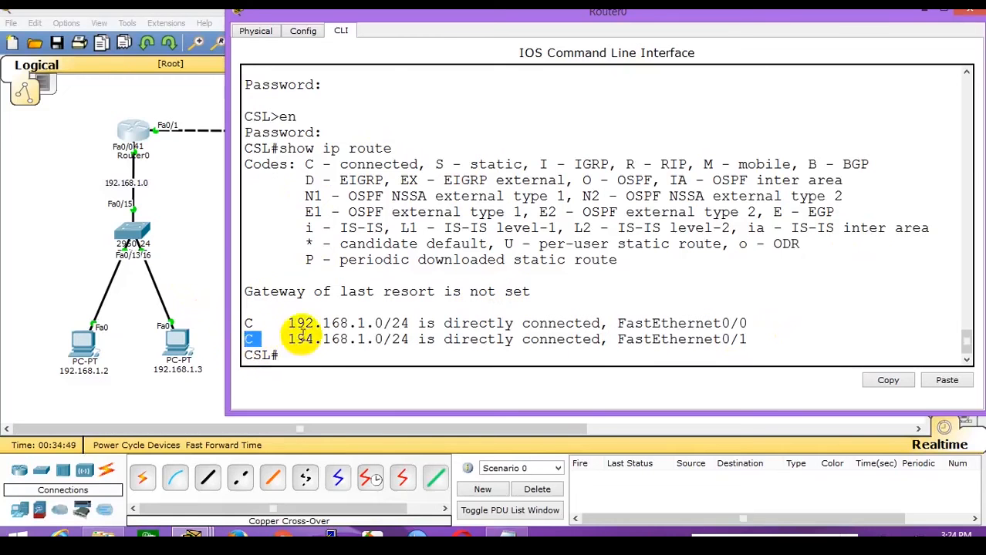
{"action": "left_click_drag", "start_coordinate": [288, 323], "coordinate": [402, 324]}
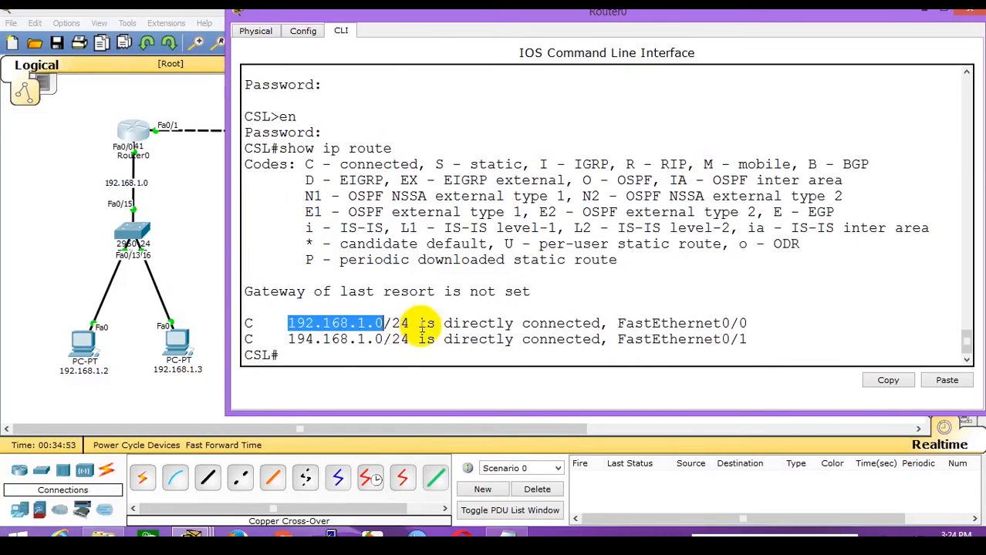
{"action": "left_click_drag", "start_coordinate": [461, 324], "coordinate": [617, 324]}
{"action": "left_click", "coordinate": [667, 323]}
{"action": "double_click", "coordinate": [667, 323]}
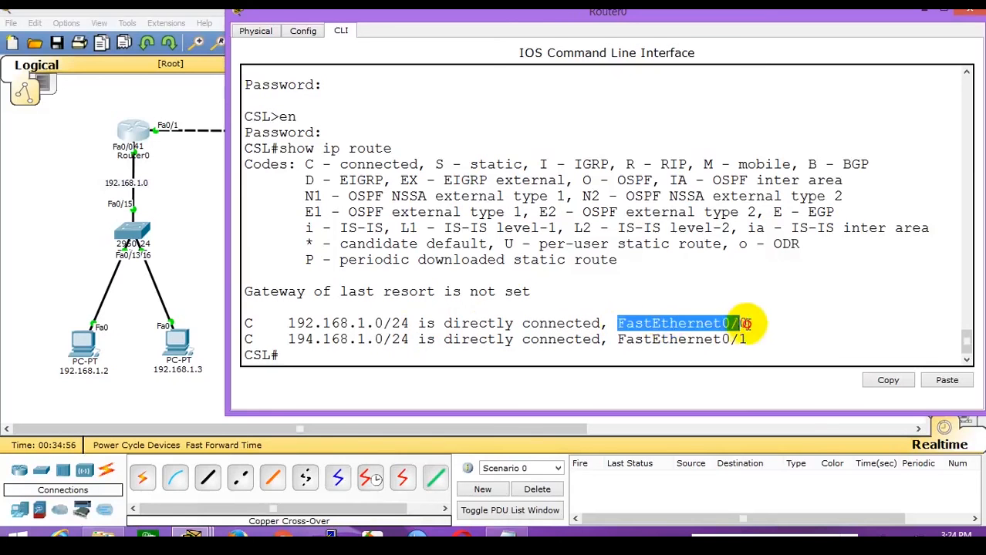
{"action": "left_click_drag", "start_coordinate": [287, 323], "coordinate": [383, 324]}
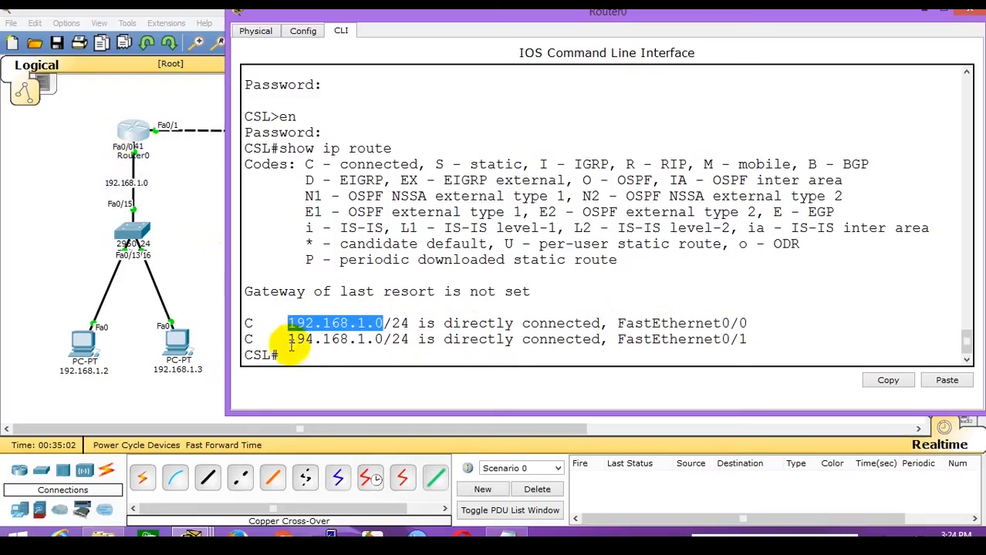
{"action": "left_click_drag", "start_coordinate": [290, 339], "coordinate": [381, 340]}
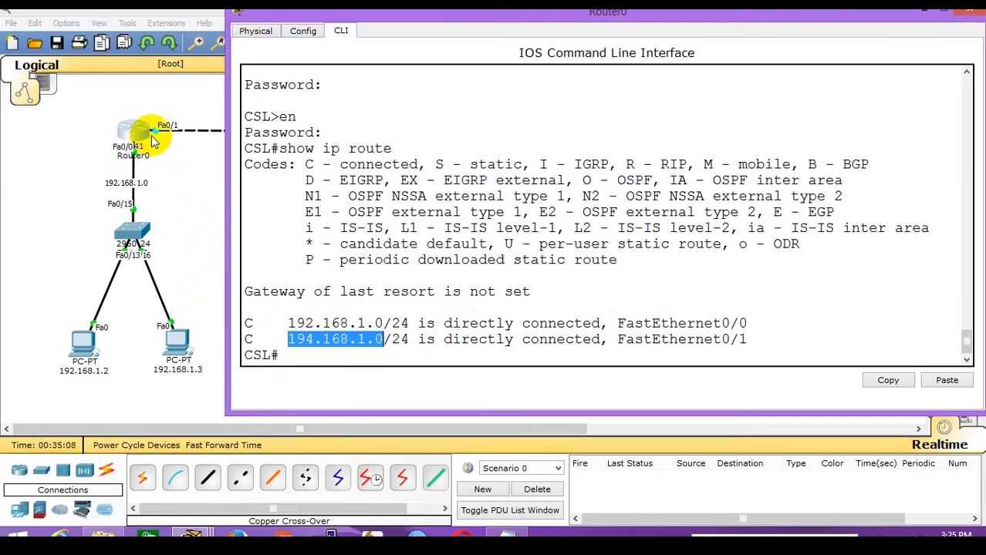
{"action": "left_click", "coordinate": [390, 355]}
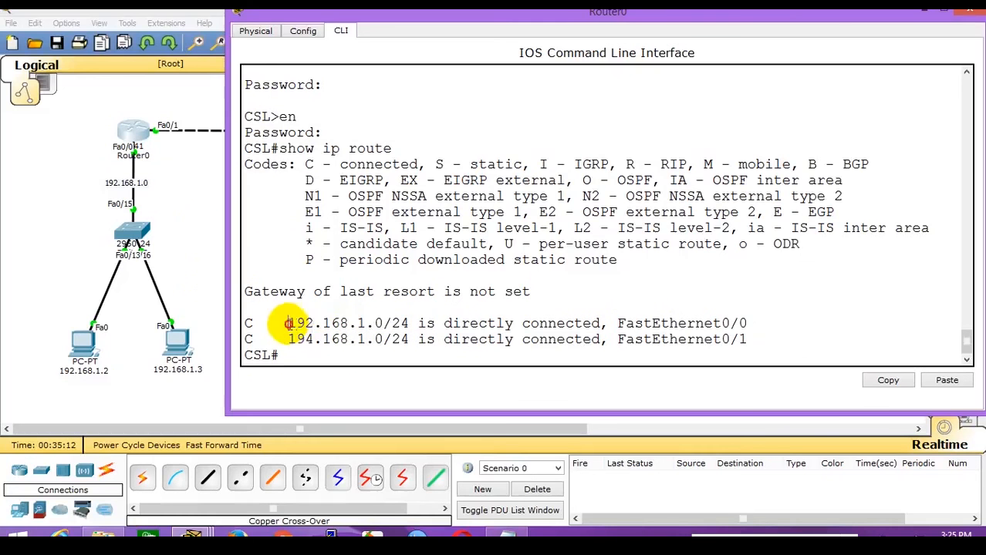
{"action": "left_click_drag", "start_coordinate": [284, 324], "coordinate": [383, 323]}
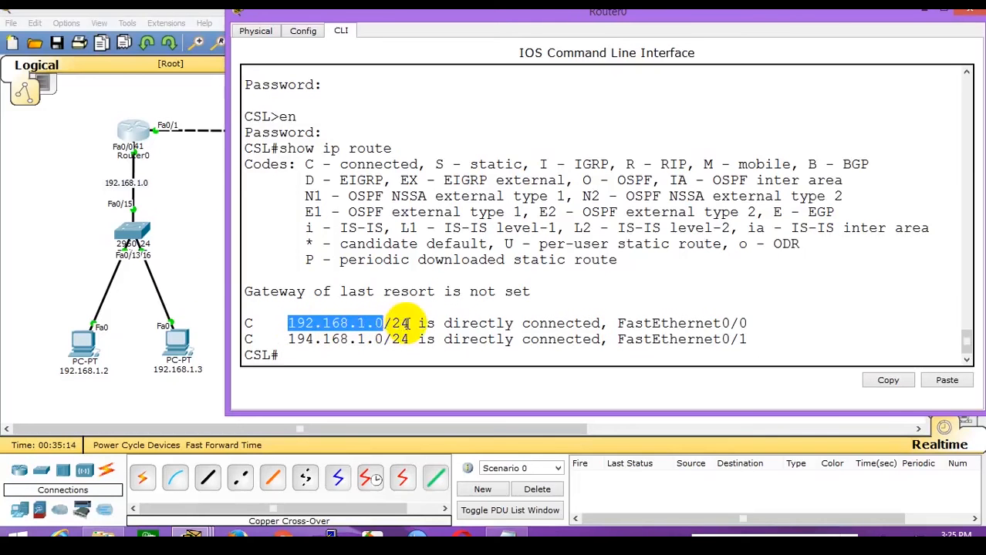
{"action": "left_click", "coordinate": [285, 325]}
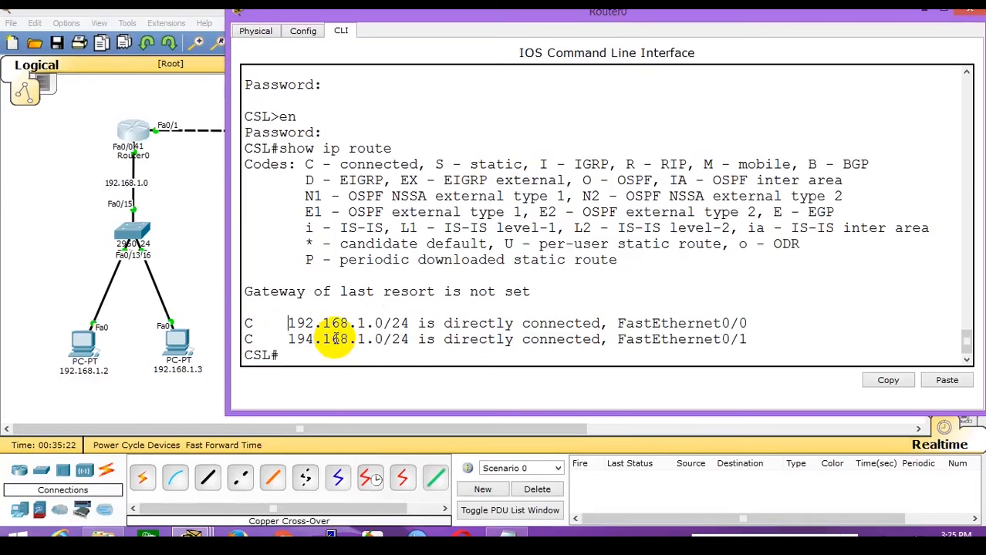
{"action": "double_click", "coordinate": [408, 324]}
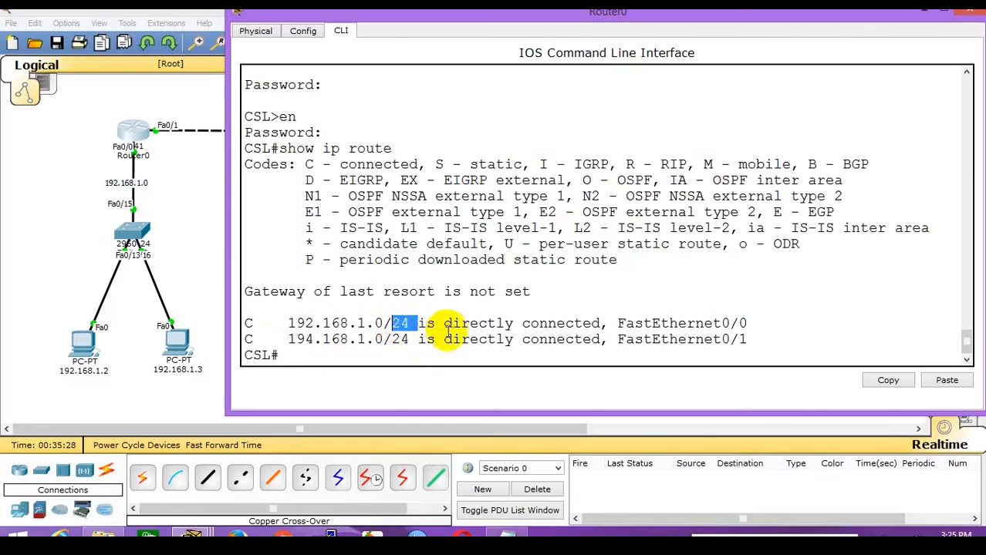
{"action": "double_click", "coordinate": [399, 340]}
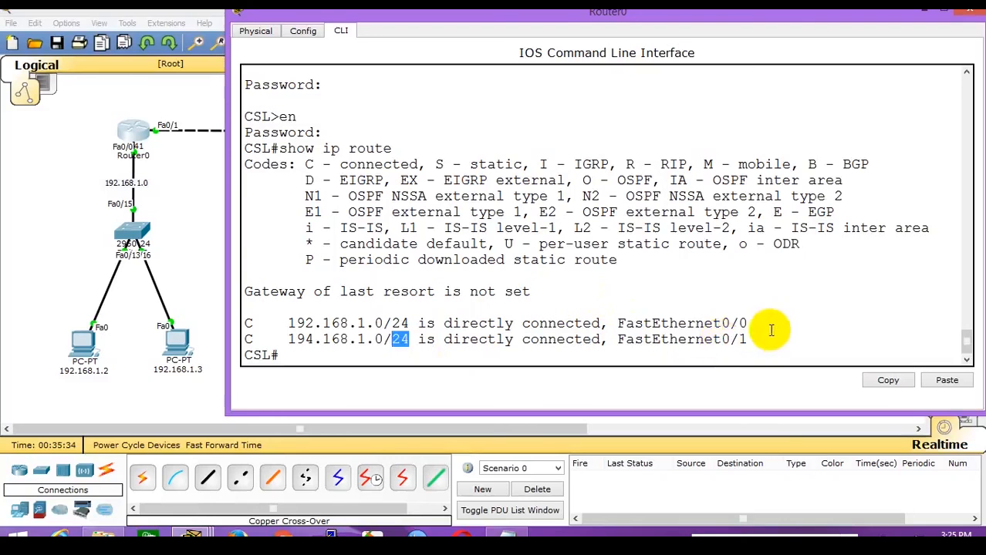
{"action": "left_click_drag", "start_coordinate": [748, 324], "coordinate": [617, 324]}
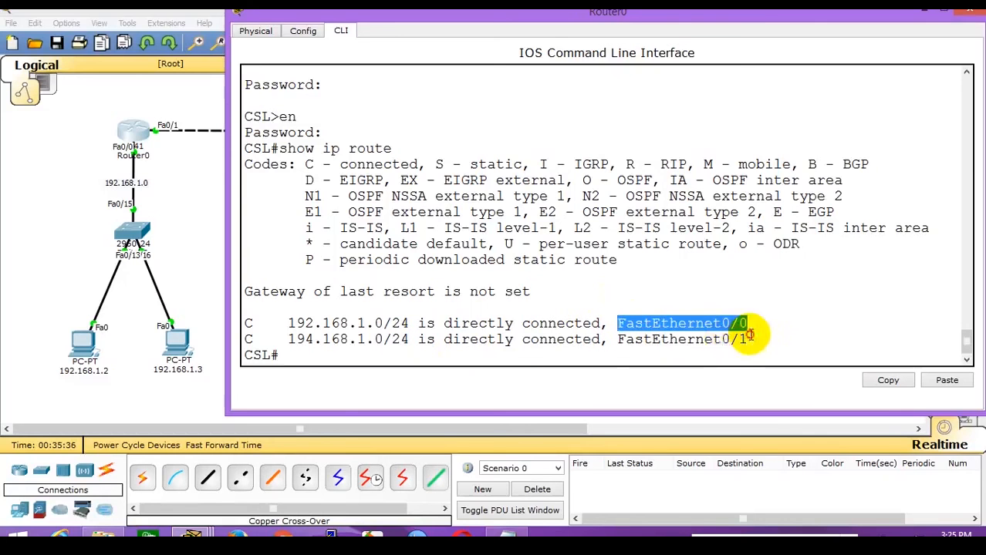
{"action": "left_click_drag", "start_coordinate": [748, 339], "coordinate": [620, 339]}
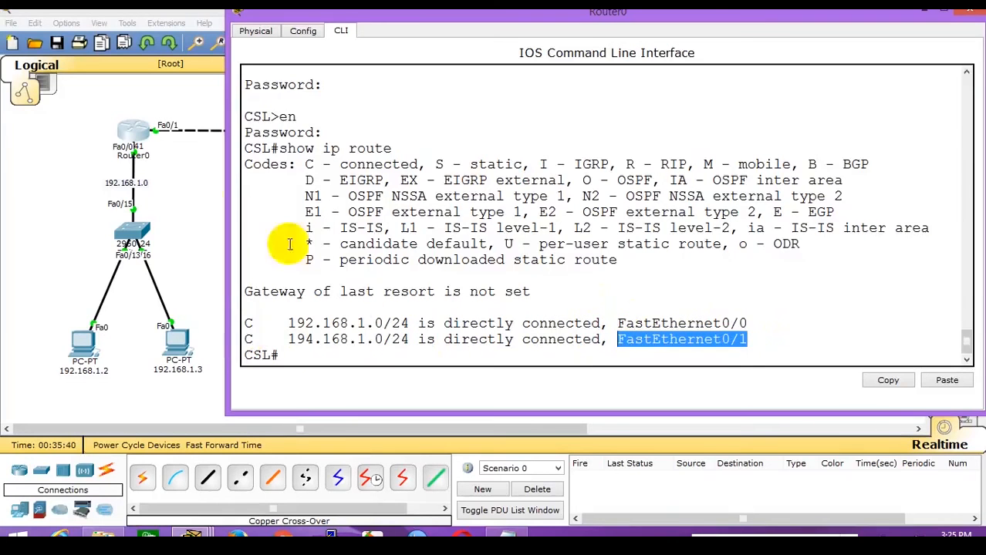
Reopen Router0's CLI, shorten it and drag it down-right to expose the 194.168.1.0 link.
{"action": "left_click", "coordinate": [184, 166]}
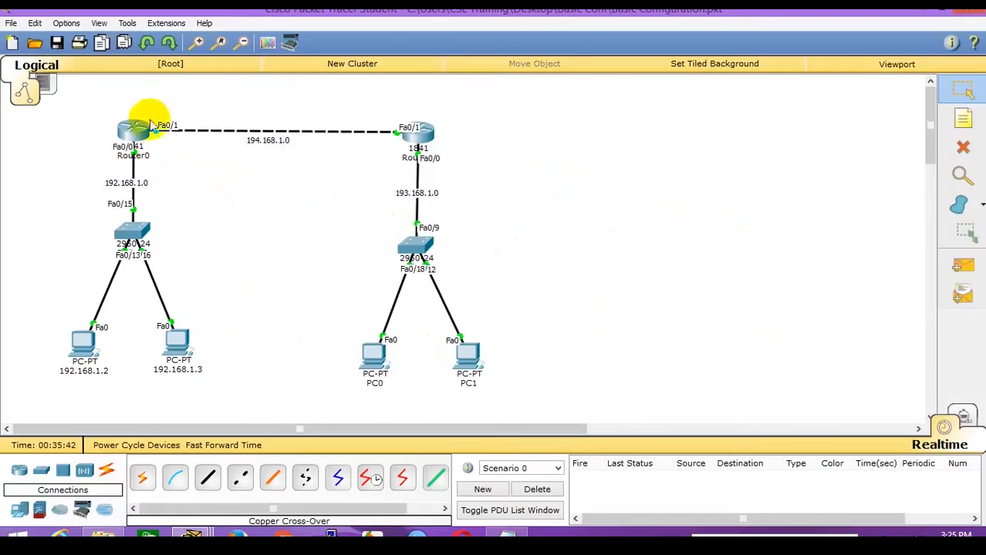
{"action": "left_click", "coordinate": [138, 130]}
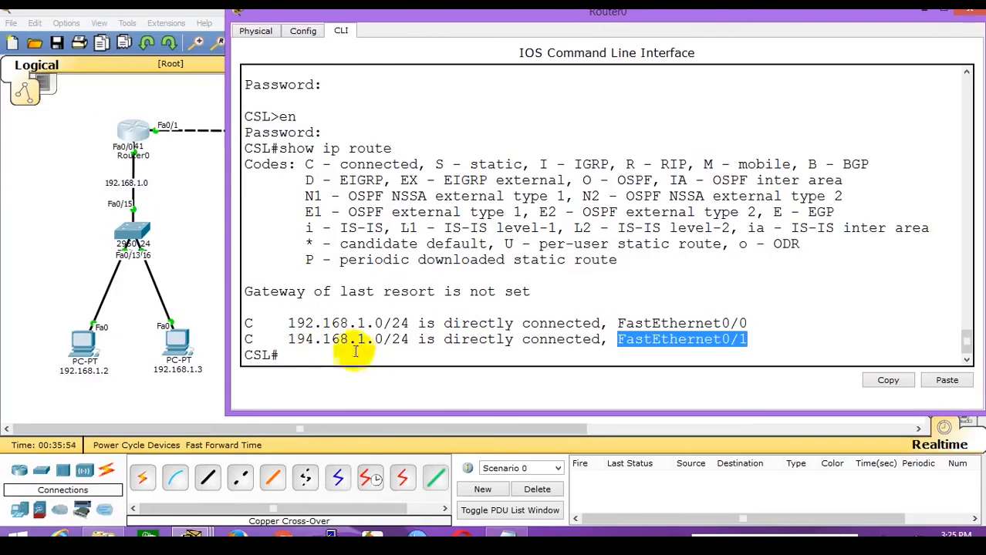
{"action": "left_click_drag", "start_coordinate": [599, 10], "coordinate": [600, 199]}
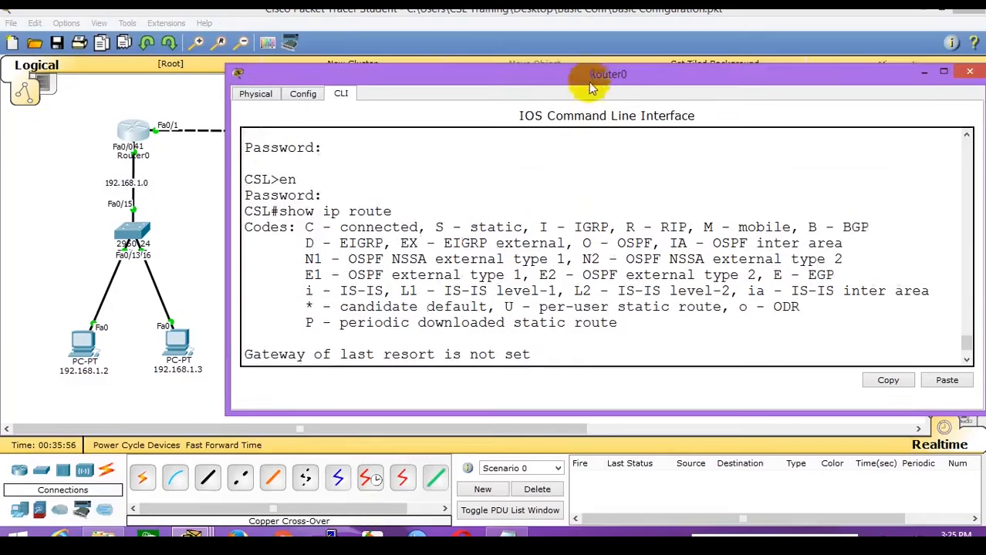
{"action": "left_click_drag", "start_coordinate": [583, 74], "coordinate": [617, 197]}
{"action": "scroll", "coordinate": [627, 335], "scroll_direction": "down", "scroll_amount": 2}
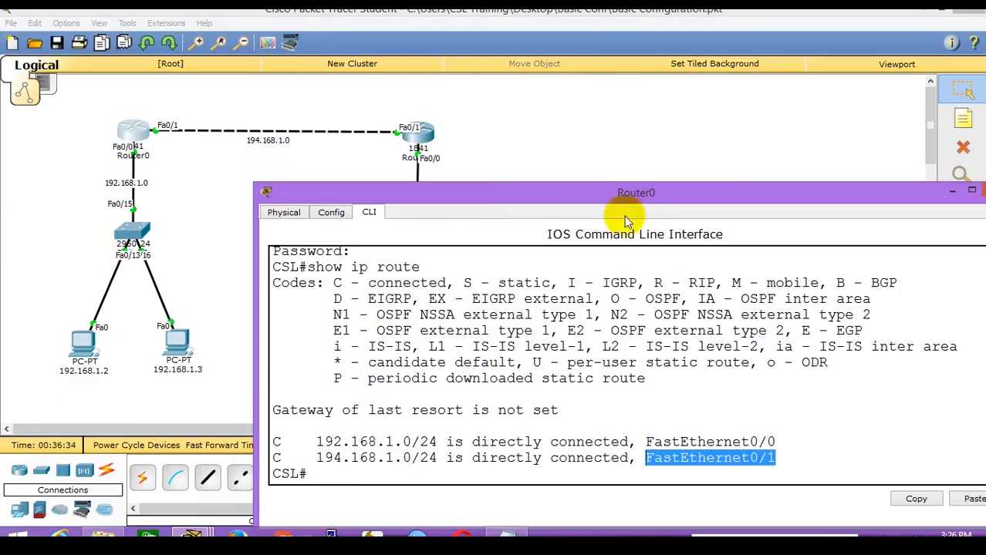
{"action": "left_click", "coordinate": [75, 342]}
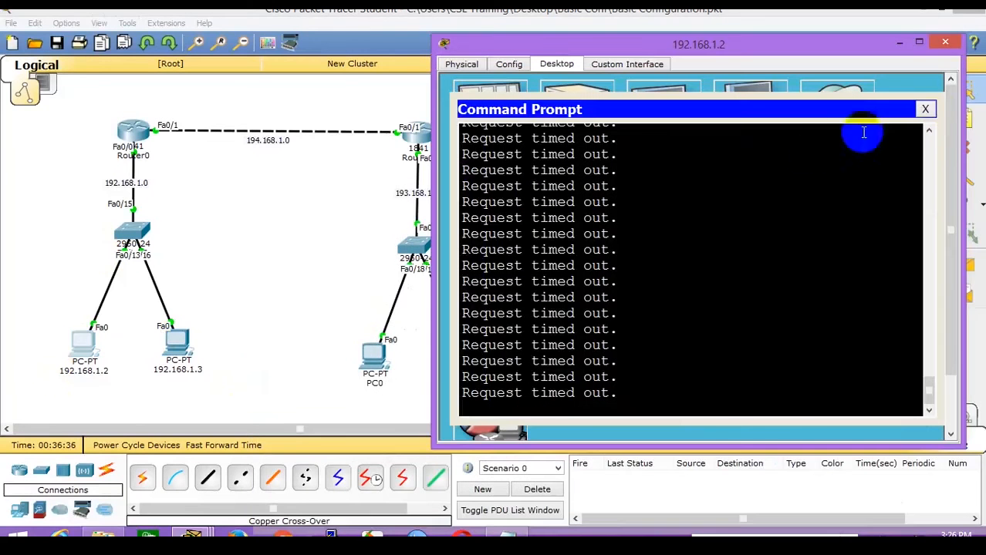
{"action": "left_click", "coordinate": [926, 108]}
{"action": "left_click", "coordinate": [489, 112]}
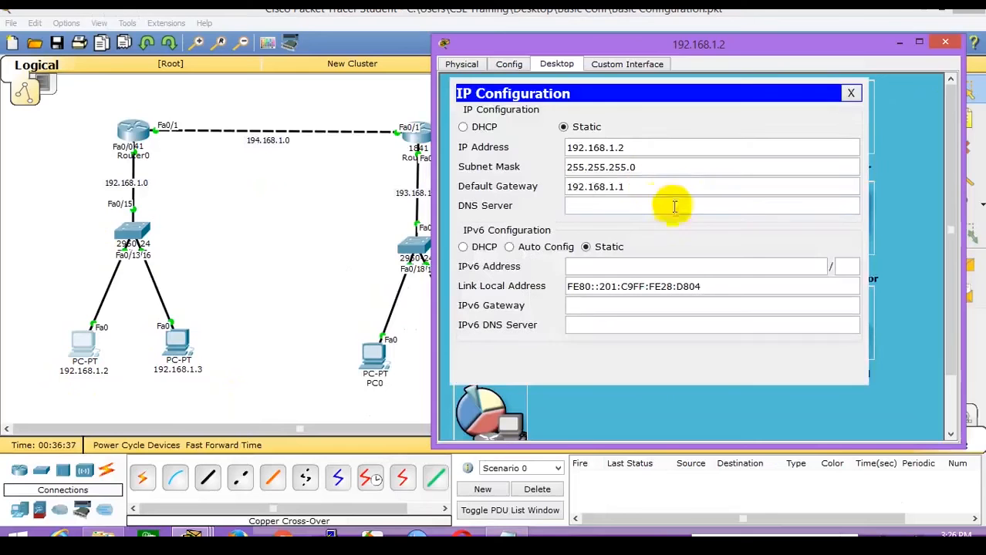
{"action": "left_click_drag", "start_coordinate": [624, 187], "coordinate": [562, 191]}
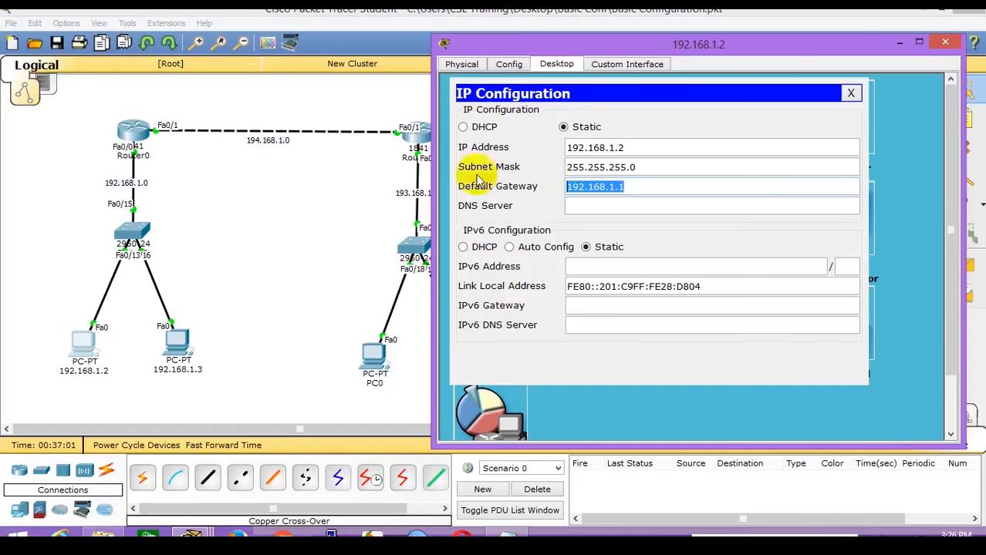
{"action": "left_click", "coordinate": [128, 136]}
{"action": "left_click", "coordinate": [514, 208]}
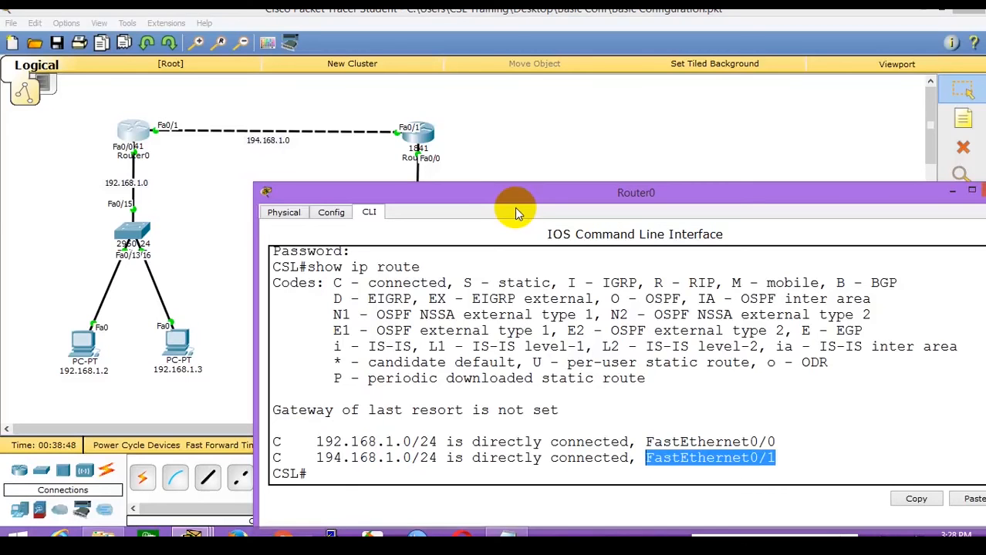
In Router1's CLI, enter privileged mode and run 'show ip route', widening the window to read it.
{"action": "left_click", "coordinate": [418, 141]}
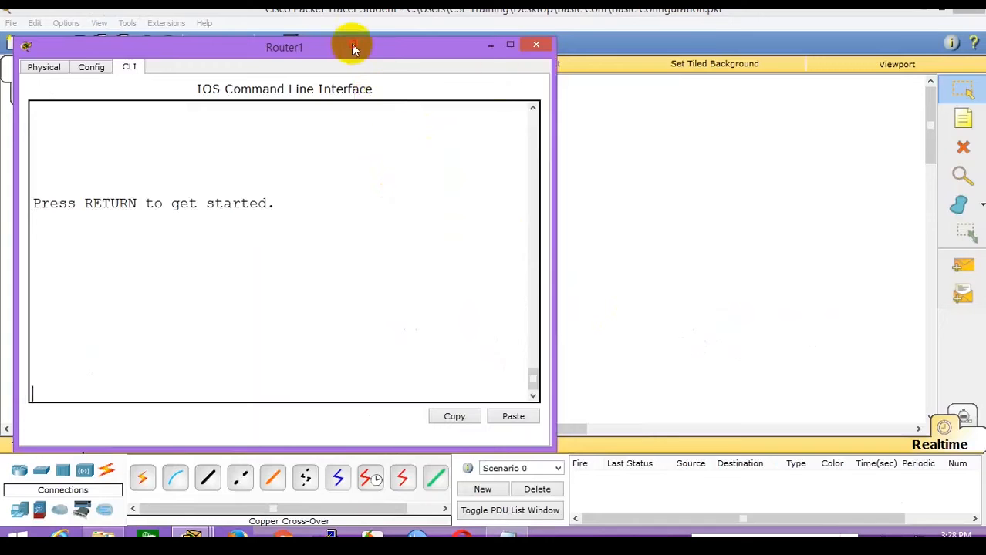
{"action": "left_click_drag", "start_coordinate": [352, 44], "coordinate": [803, 54]}
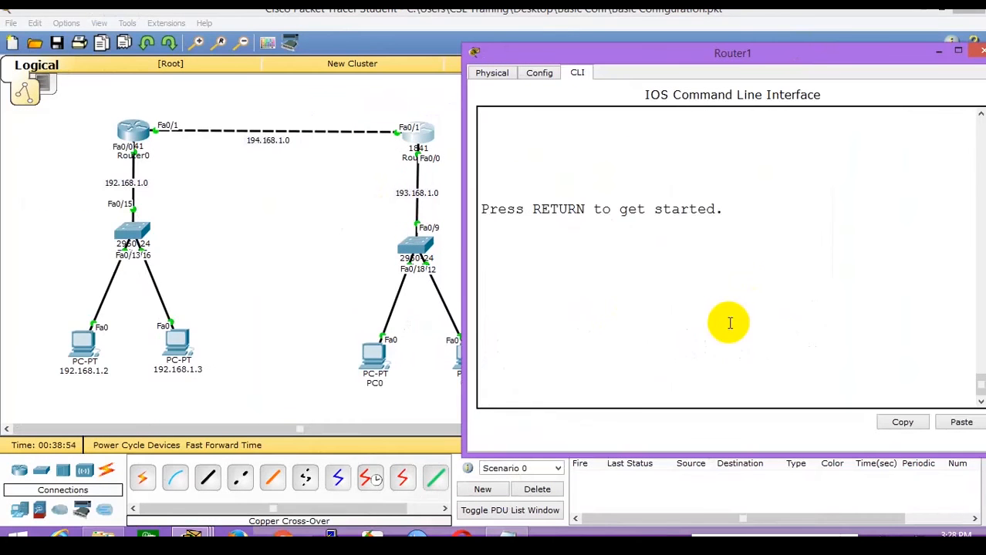
{"action": "key", "text": "Return"}
{"action": "type", "text": "en"}
{"action": "key", "text": "Return"}
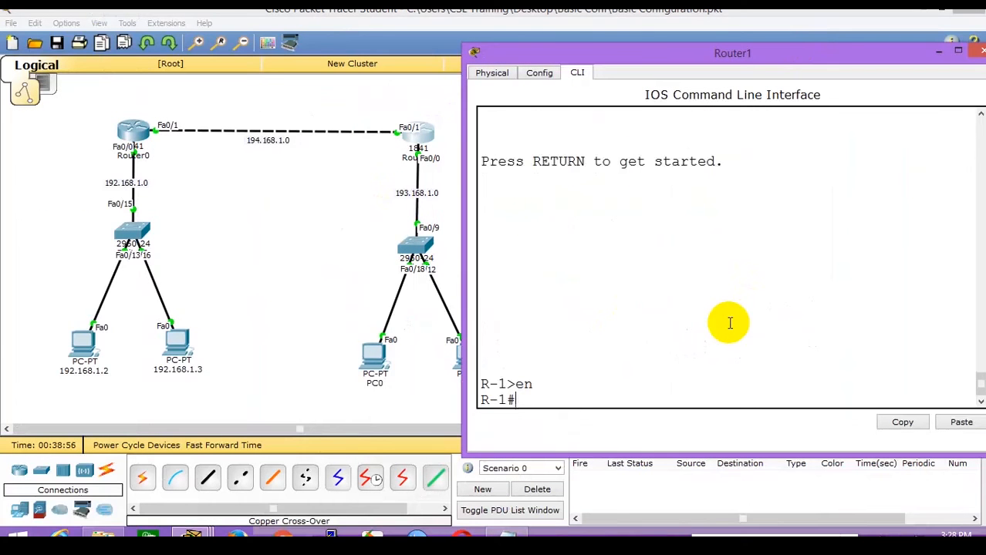
{"action": "type", "text": "show ip route"}
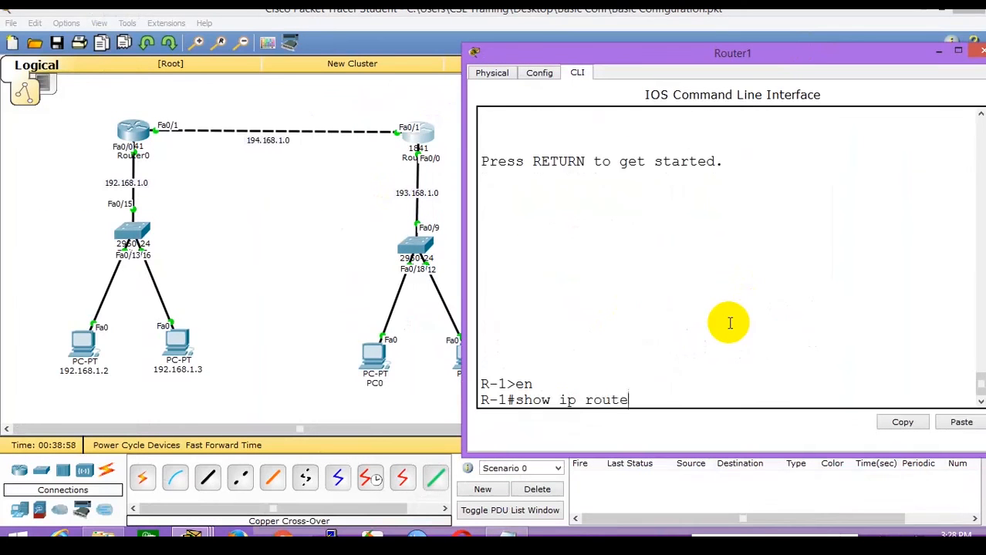
{"action": "key", "text": "Return"}
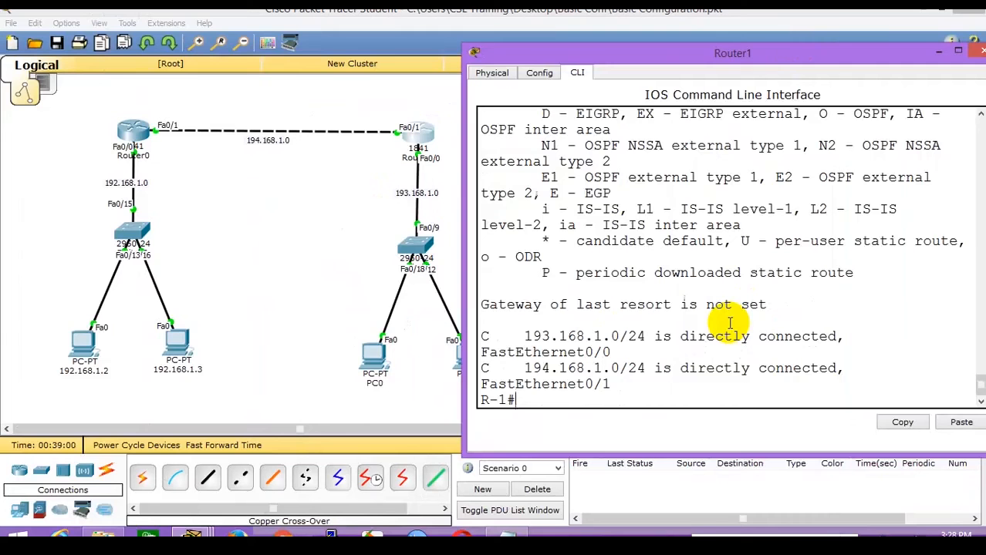
{"action": "left_click_drag", "start_coordinate": [453, 298], "coordinate": [316, 298]}
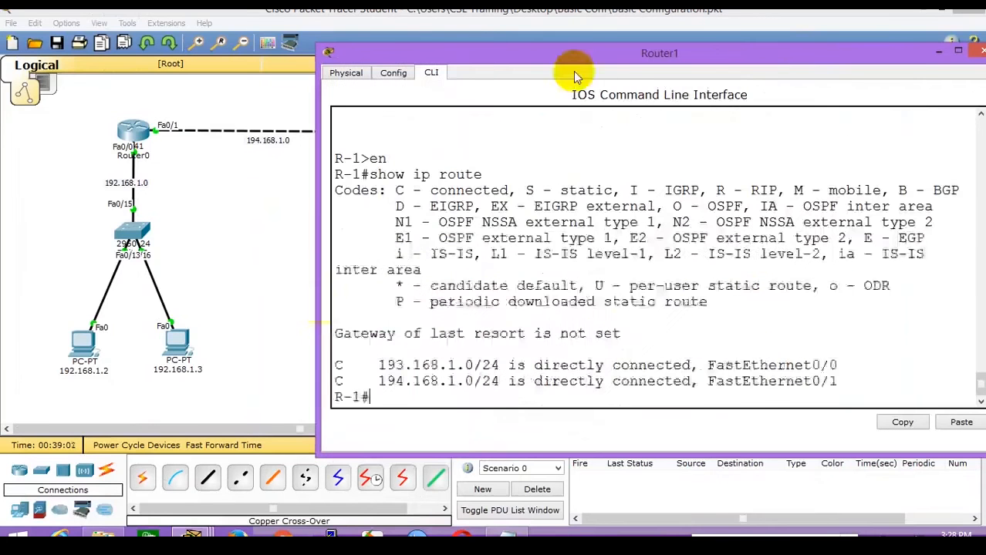
{"action": "left_click_drag", "start_coordinate": [583, 46], "coordinate": [583, 114]}
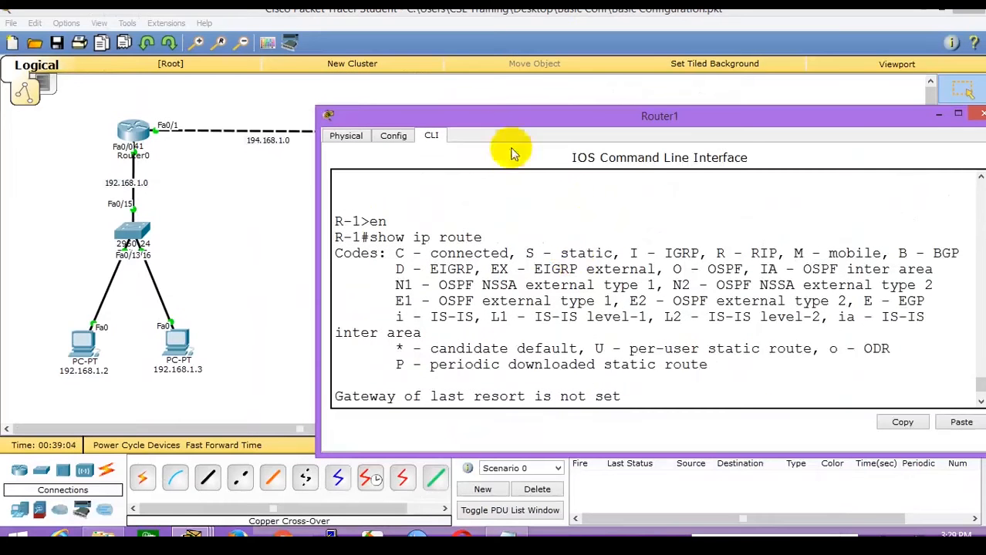
{"action": "left_click_drag", "start_coordinate": [516, 126], "coordinate": [452, 192]}
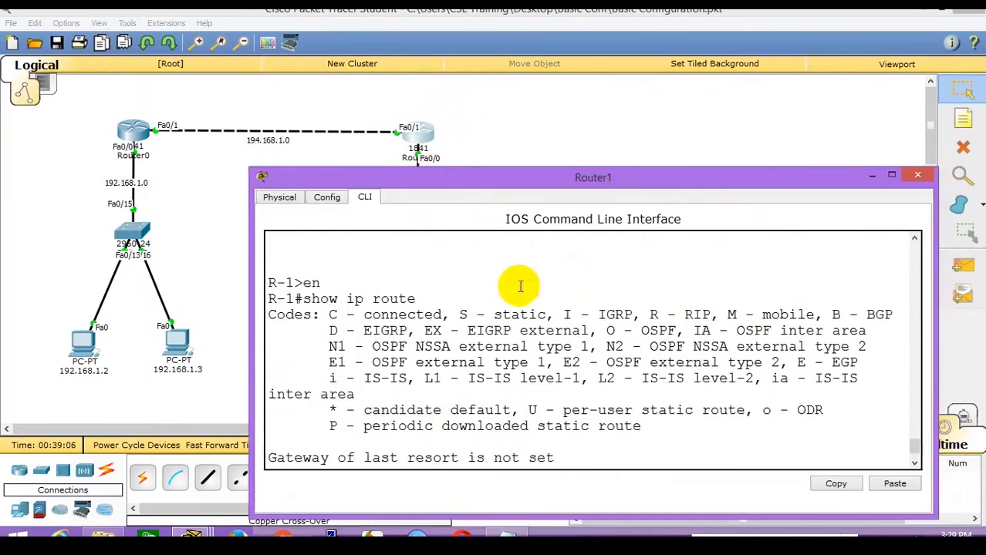
{"action": "scroll", "coordinate": [519, 358], "scroll_direction": "down", "scroll_amount": 2}
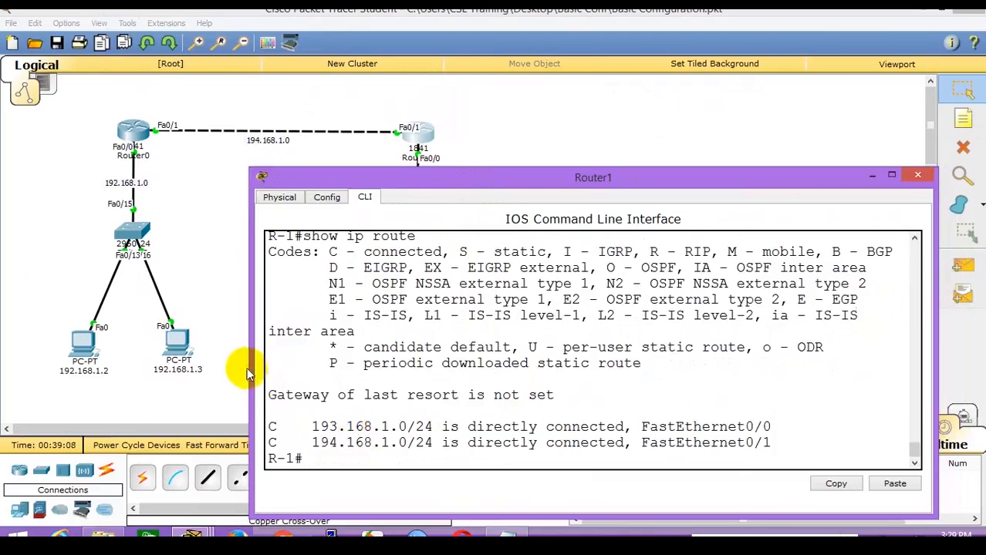
{"action": "left_click_drag", "start_coordinate": [249, 363], "coordinate": [178, 369]}
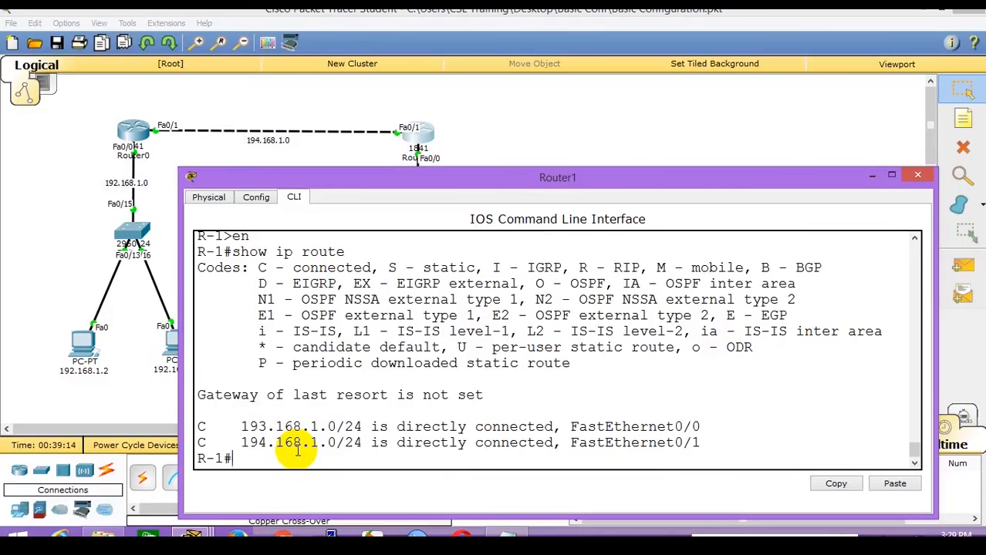
Highlight connected networks 193.168.1.0 and 194.168.1.0 and their interfaces FastEthernet0/0 and FastEthernet0/1.
{"action": "left_click_drag", "start_coordinate": [240, 426], "coordinate": [345, 427]}
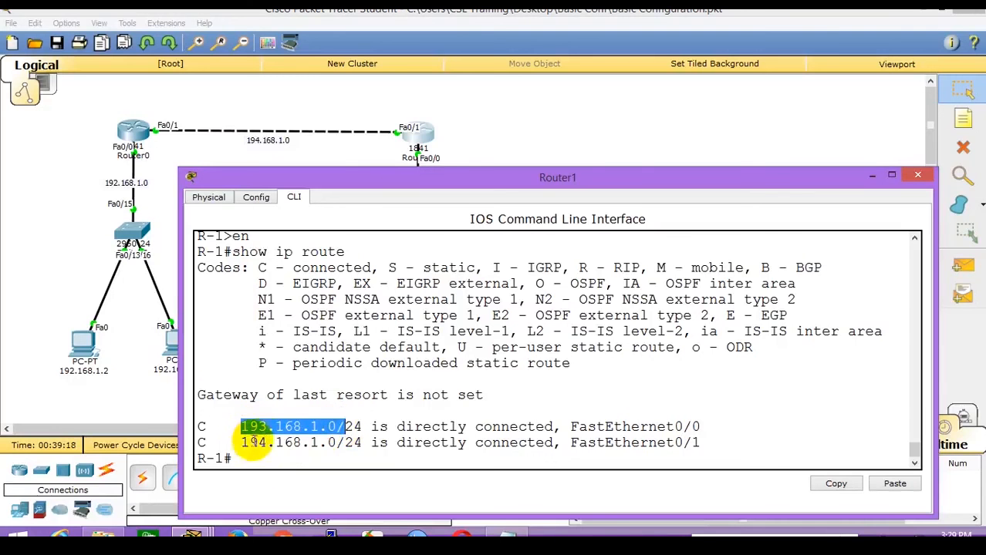
{"action": "left_click_drag", "start_coordinate": [241, 442], "coordinate": [338, 446]}
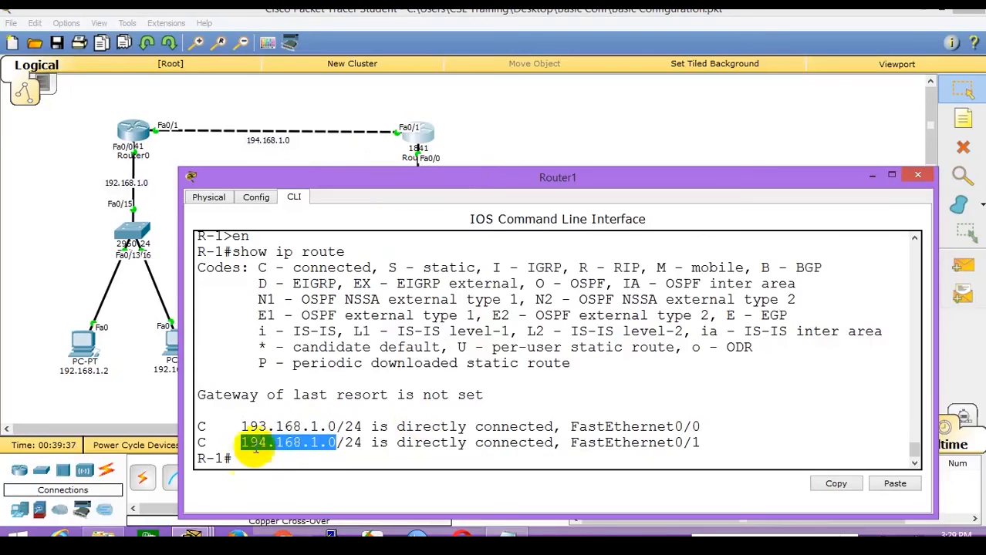
{"action": "left_click_drag", "start_coordinate": [571, 427], "coordinate": [700, 427]}
{"action": "left_click_drag", "start_coordinate": [571, 443], "coordinate": [717, 441]}
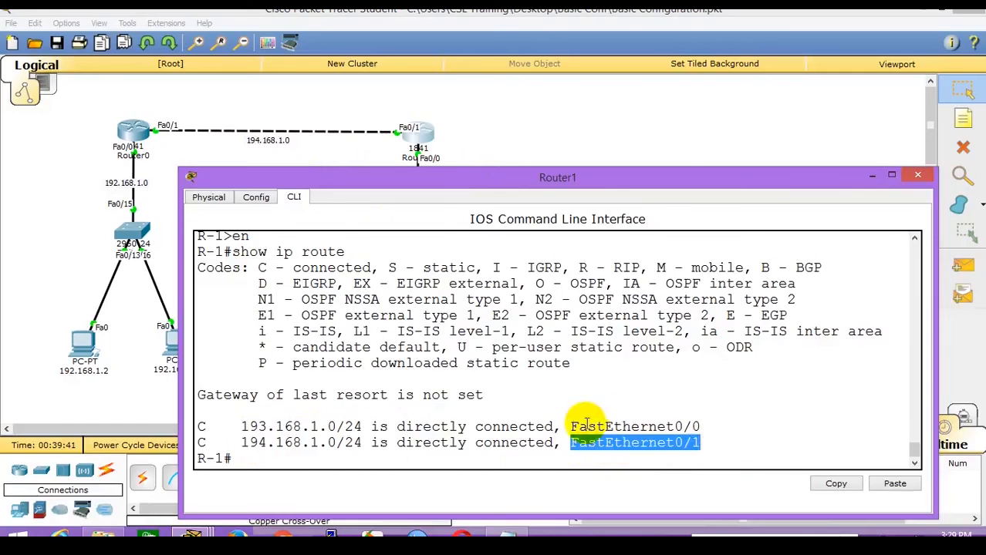
{"action": "left_click_drag", "start_coordinate": [572, 426], "coordinate": [701, 427]}
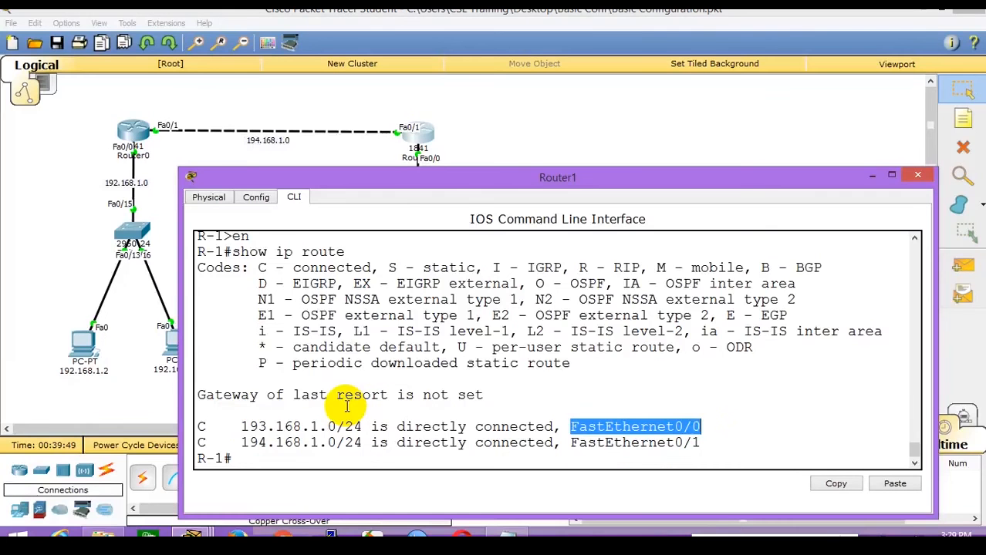
Check the timed-out ping results in PC 192.168.1.2's command prompt.
{"action": "left_click", "coordinate": [25, 340]}
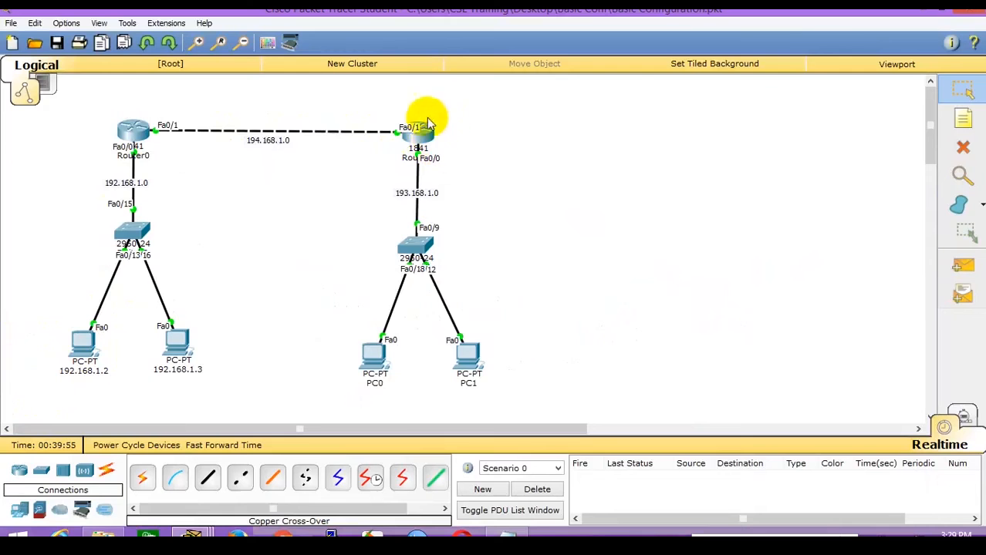
{"action": "left_click", "coordinate": [86, 345]}
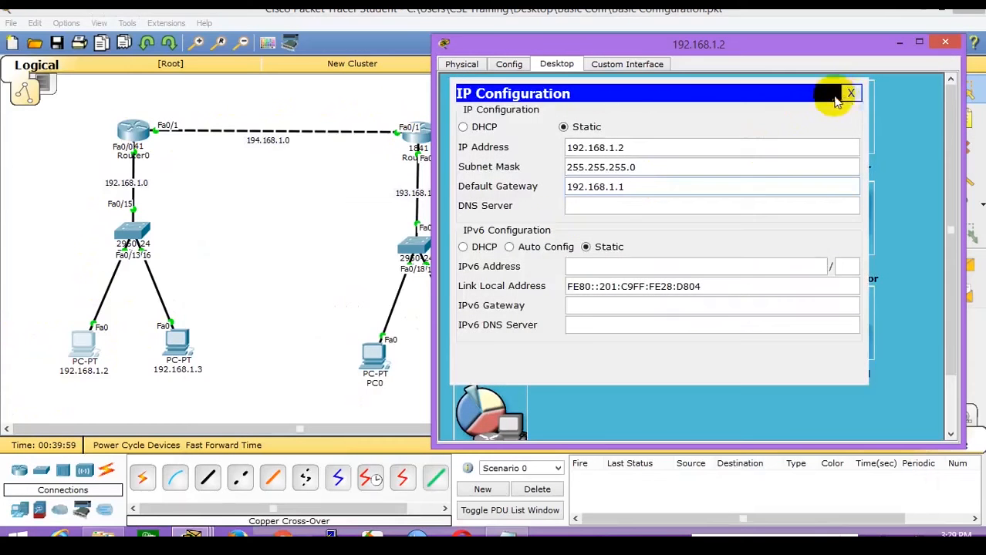
{"action": "left_click", "coordinate": [847, 93]}
{"action": "left_click", "coordinate": [752, 123]}
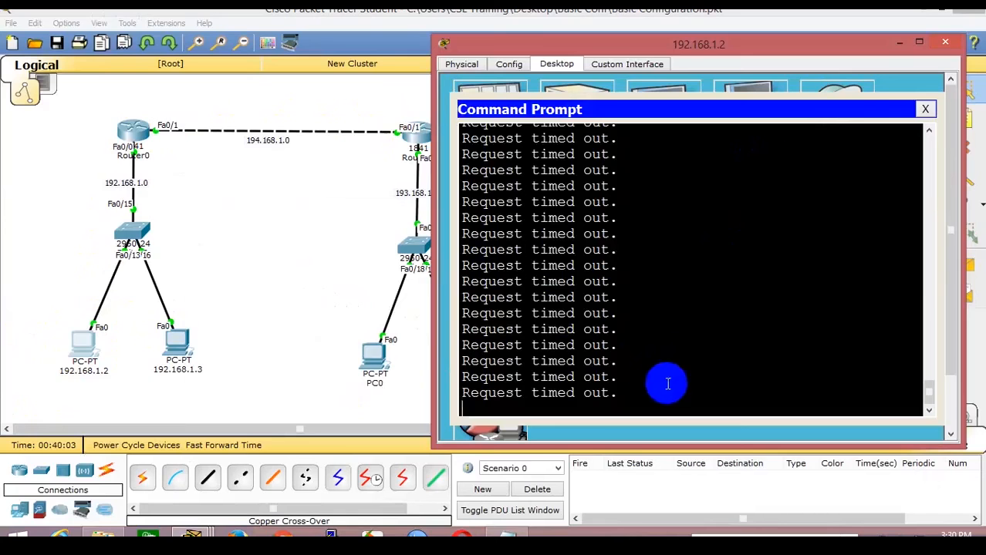
{"action": "left_click", "coordinate": [313, 281]}
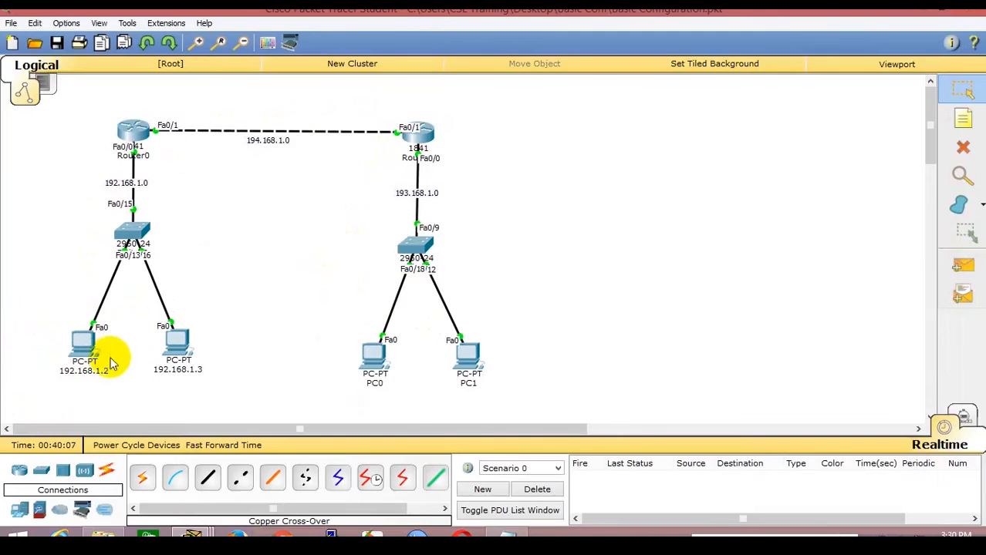
Review Router0's CLI and PC0's ping output, then bring Router0's command line back up.
{"action": "left_click", "coordinate": [128, 128]}
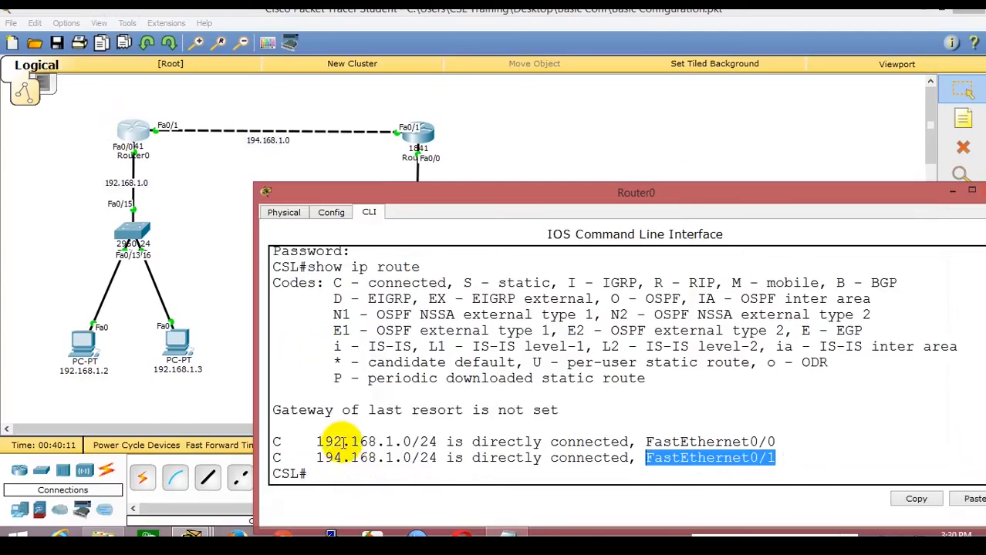
{"action": "left_click", "coordinate": [206, 300]}
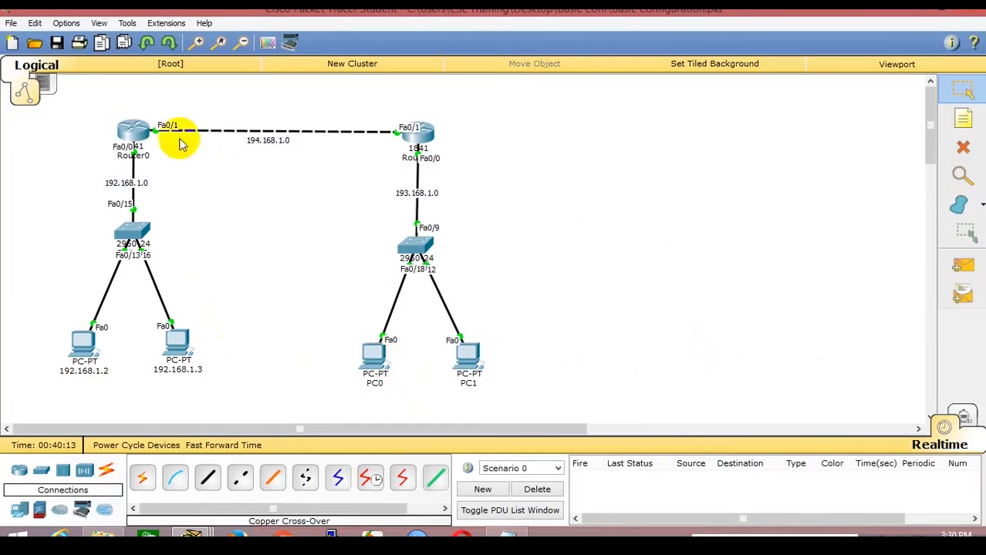
{"action": "left_click", "coordinate": [372, 356]}
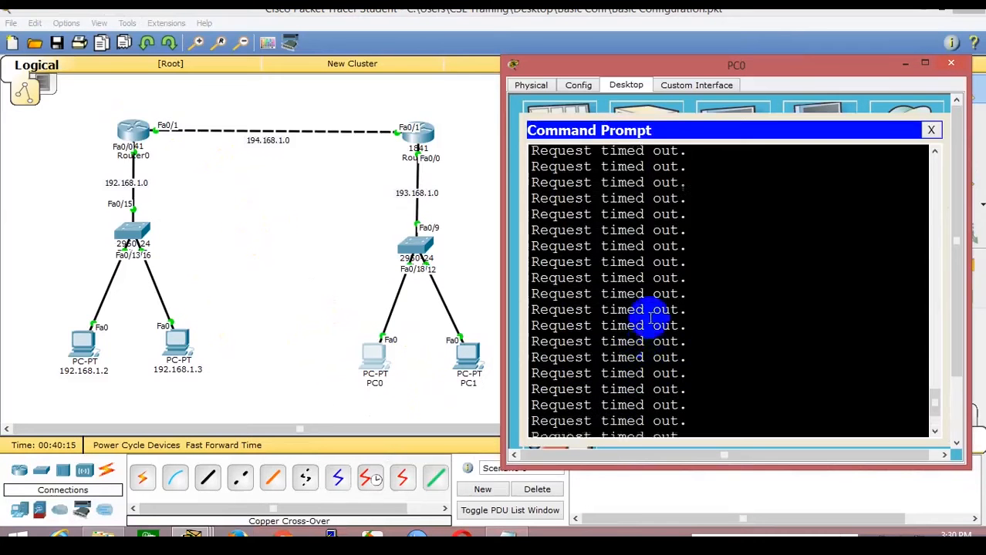
{"action": "left_click", "coordinate": [313, 253]}
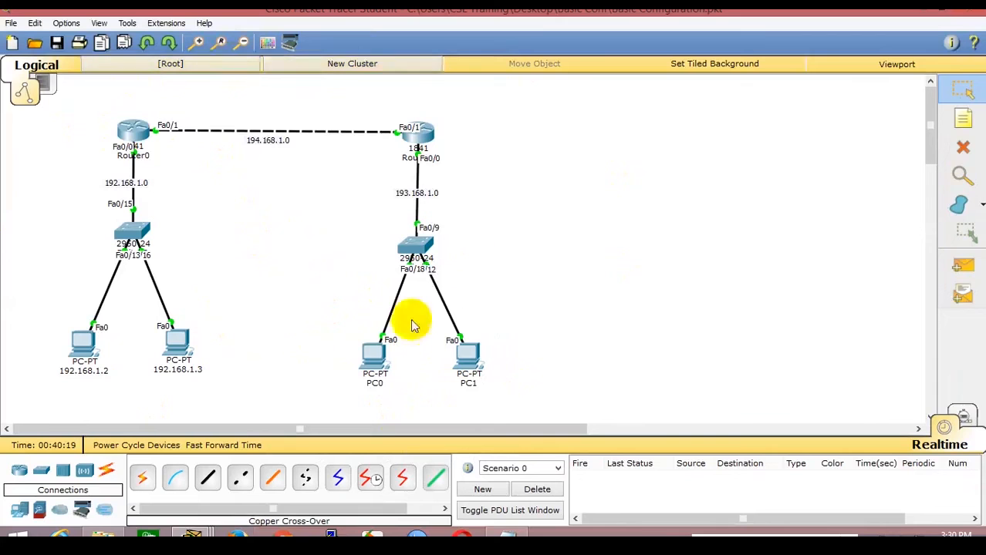
{"action": "left_click", "coordinate": [132, 128]}
{"action": "left_click_drag", "start_coordinate": [455, 199], "coordinate": [469, 150]}
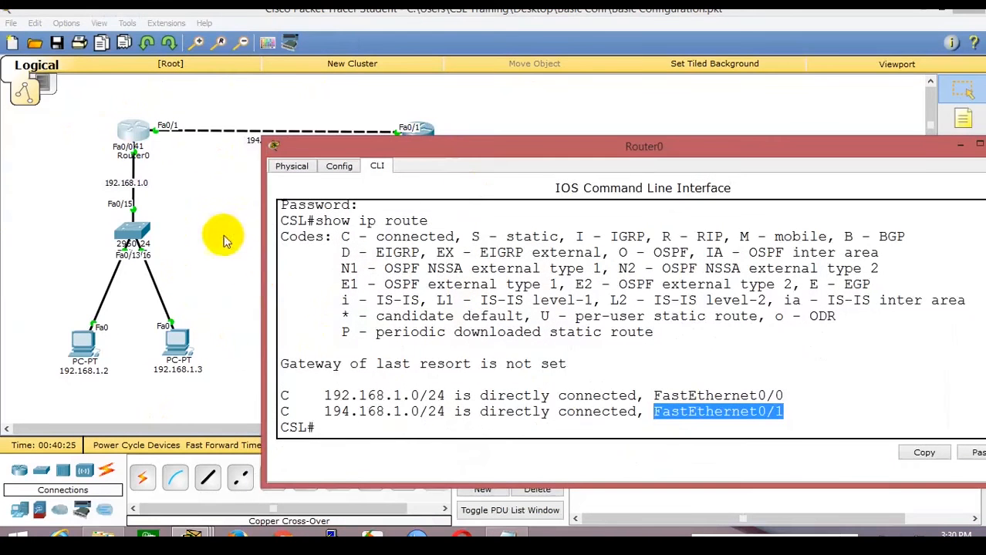
{"action": "left_click", "coordinate": [223, 236]}
{"action": "left_click", "coordinate": [432, 137]}
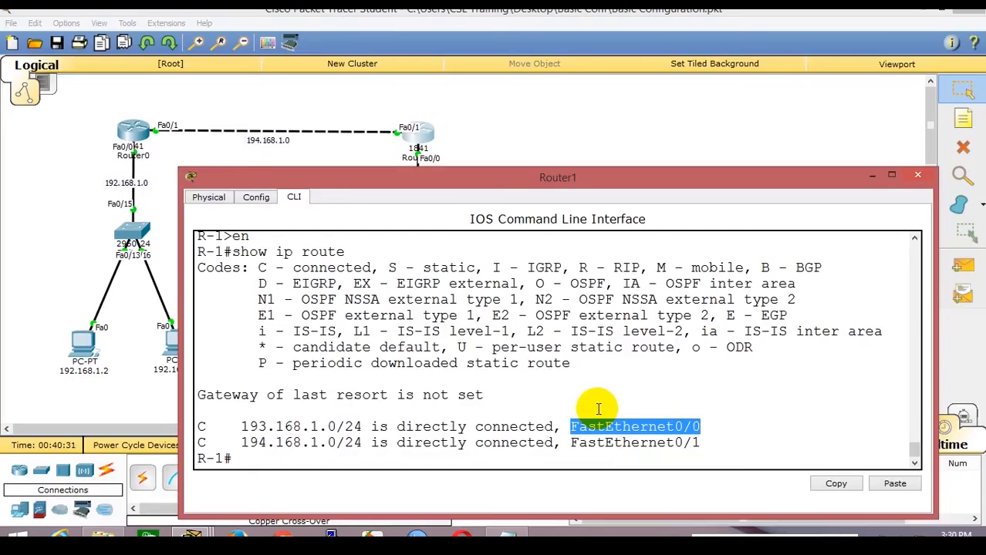
{"action": "left_click", "coordinate": [324, 155]}
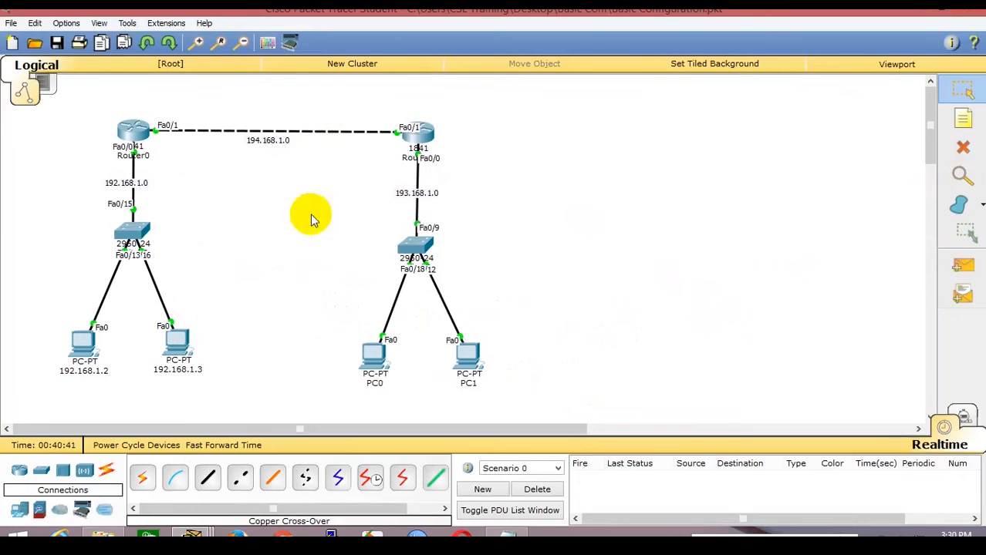
Scroll through and highlight Router0's routing table output, then close its window to show the four PCs.
{"action": "left_click", "coordinate": [131, 129]}
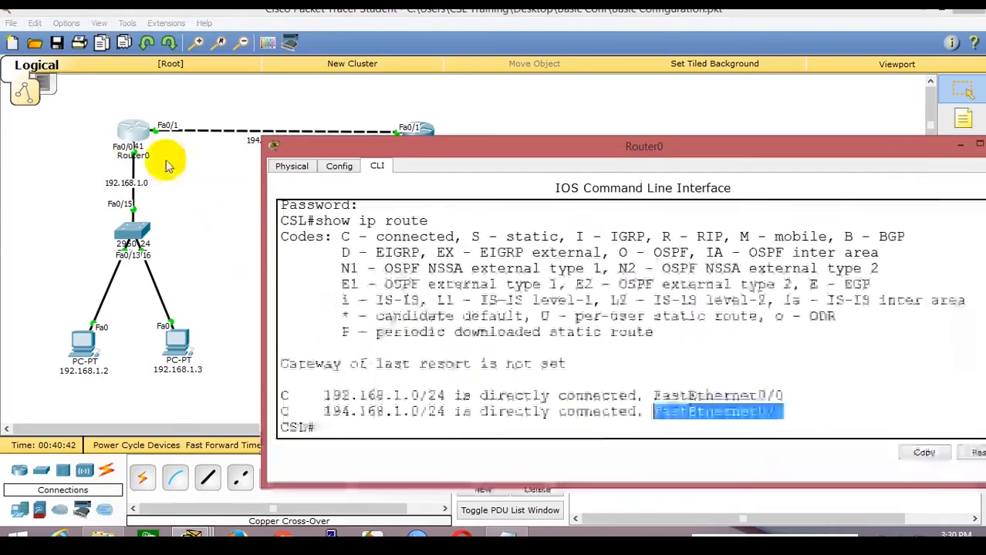
{"action": "scroll", "coordinate": [398, 344], "scroll_direction": "up", "scroll_amount": 4}
{"action": "scroll", "coordinate": [398, 343], "scroll_direction": "up", "scroll_amount": 12}
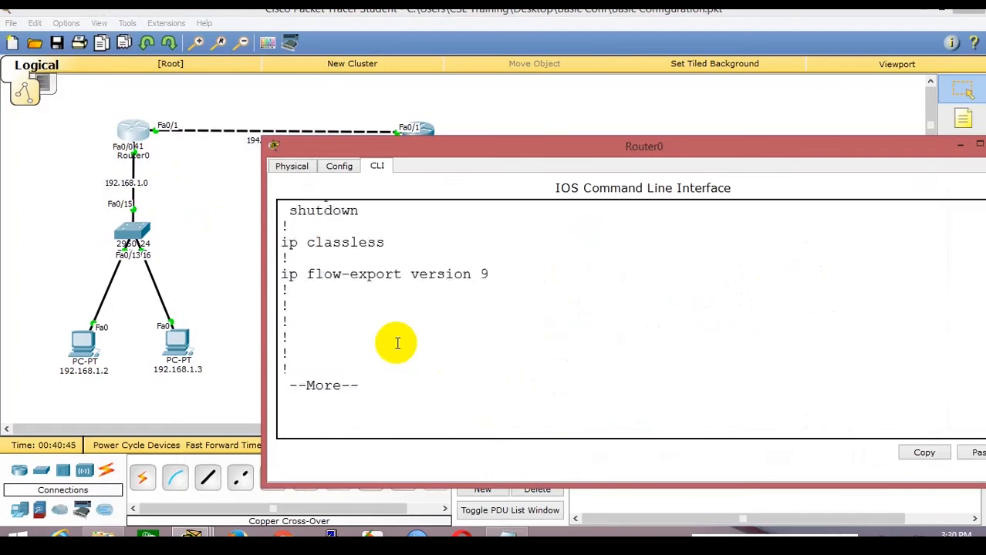
{"action": "left_click_drag", "start_coordinate": [384, 293], "coordinate": [540, 292]}
{"action": "scroll", "coordinate": [523, 370], "scroll_direction": "up", "scroll_amount": 5}
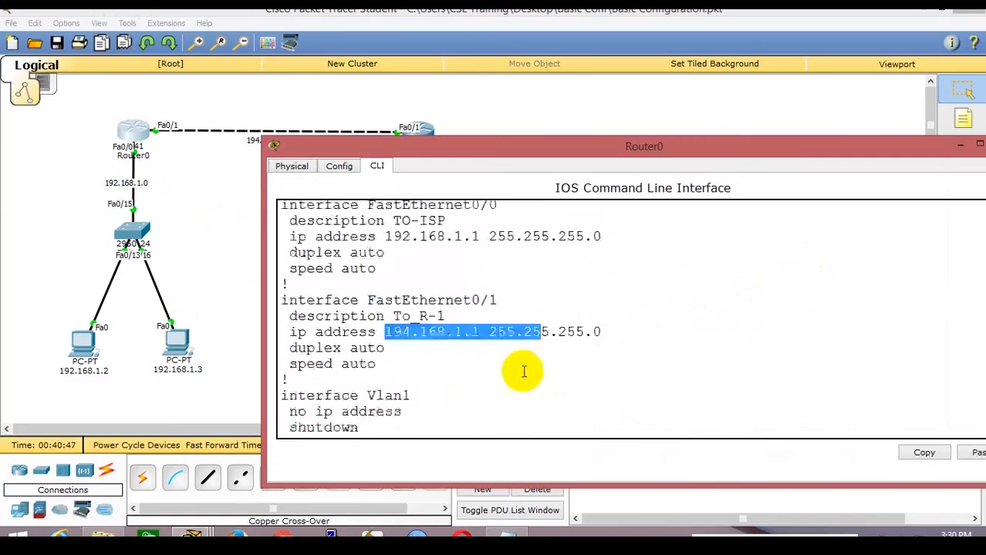
{"action": "left_click_drag", "start_coordinate": [376, 407], "coordinate": [557, 410]}
{"action": "scroll", "coordinate": [557, 375], "scroll_direction": "down", "scroll_amount": 10}
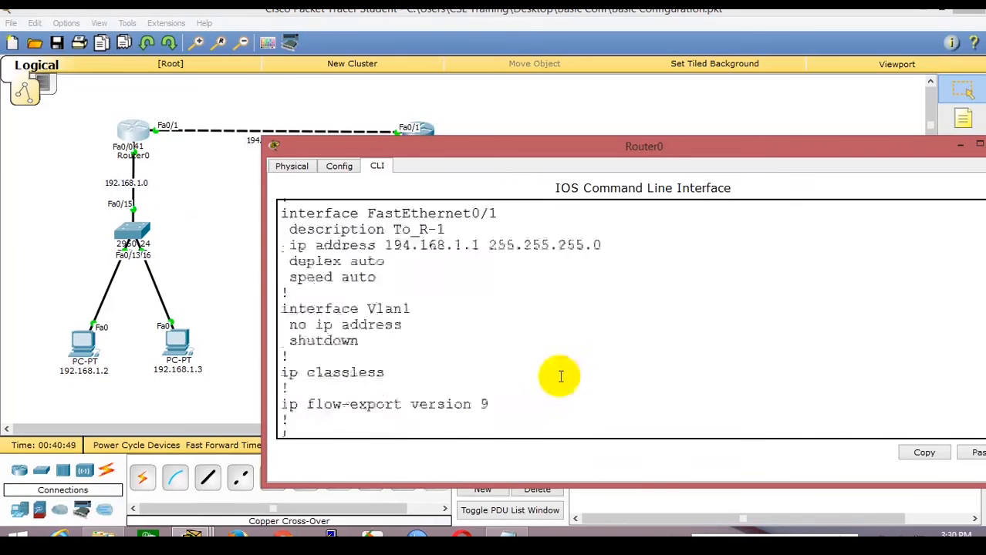
{"action": "scroll", "coordinate": [563, 390], "scroll_direction": "down", "scroll_amount": 2}
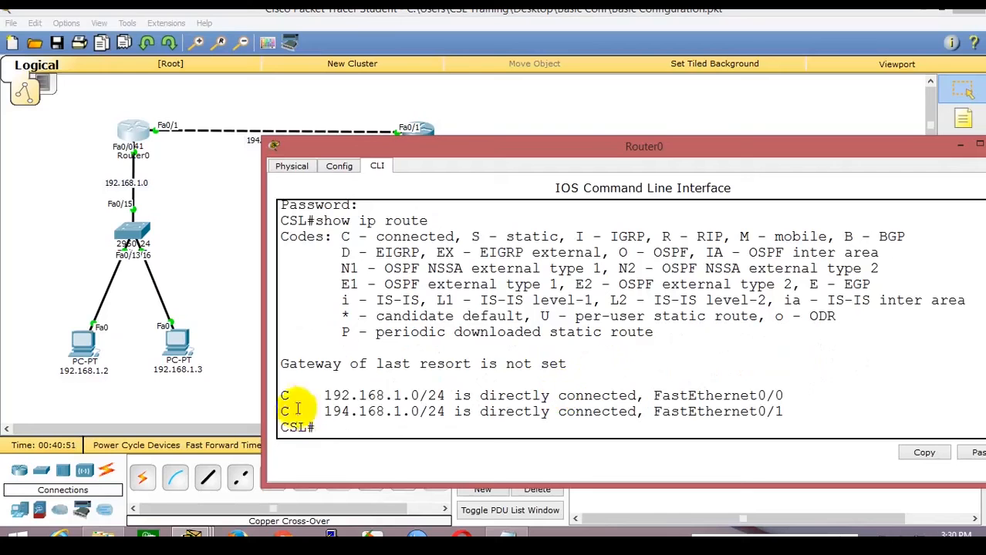
{"action": "left_click_drag", "start_coordinate": [333, 396], "coordinate": [420, 399]}
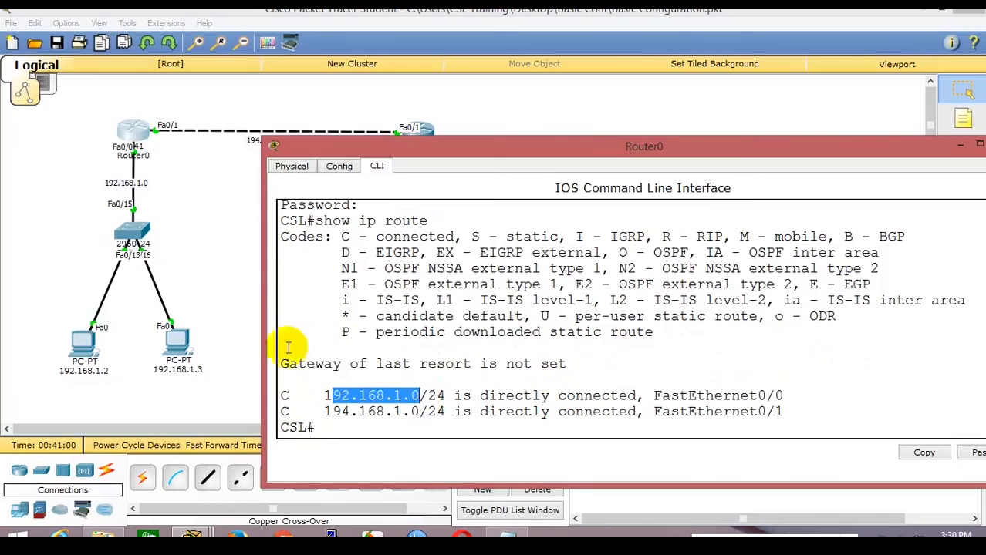
{"action": "left_click", "coordinate": [228, 265]}
{"action": "scroll", "coordinate": [227, 265], "scroll_direction": "down", "scroll_amount": 6}
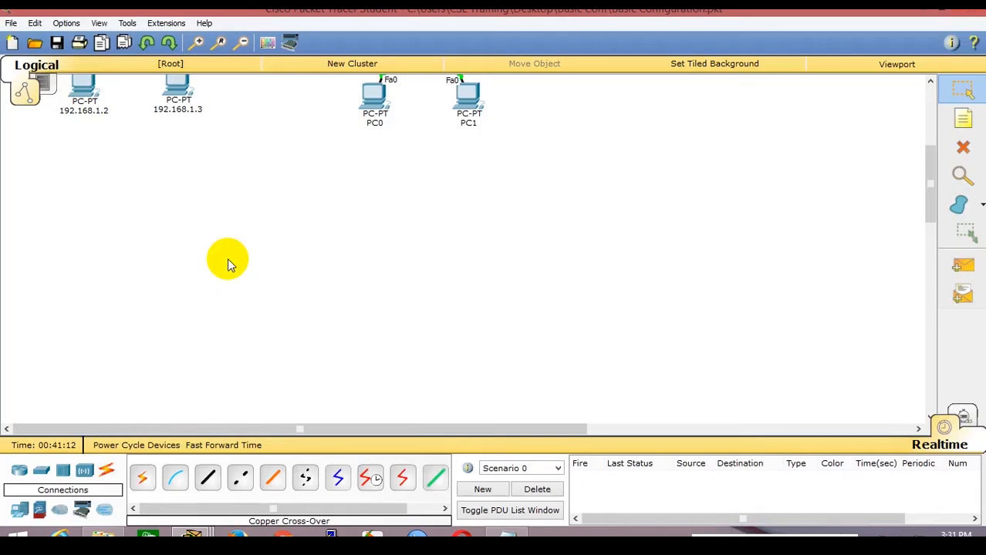
{"action": "scroll", "coordinate": [227, 263], "scroll_direction": "up", "scroll_amount": 3}
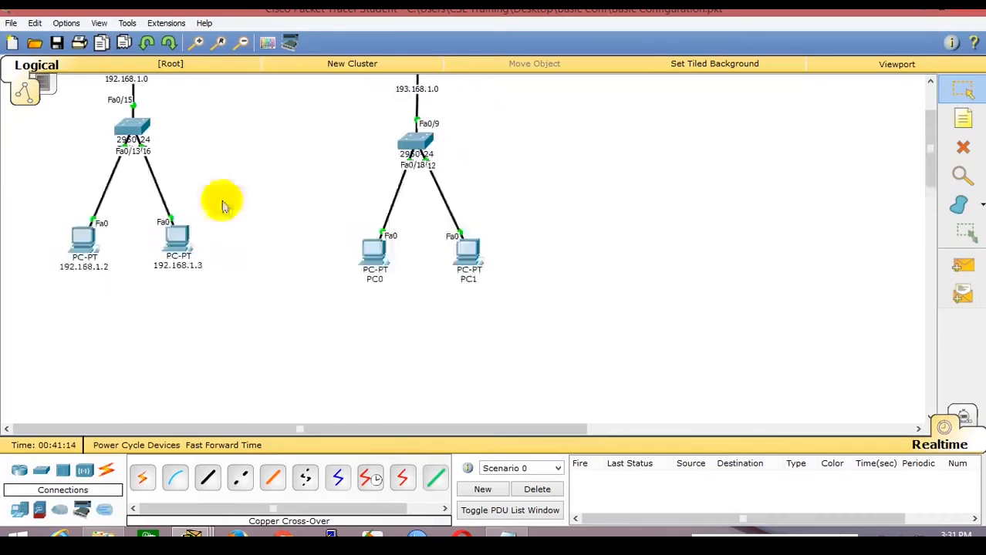
{"action": "scroll", "coordinate": [324, 279], "scroll_direction": "up", "scroll_amount": 2}
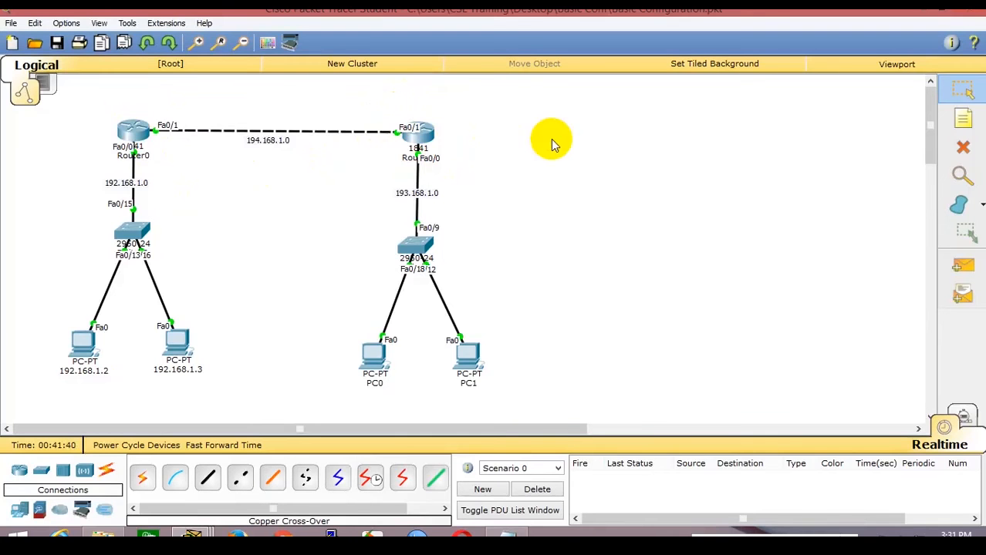
{"action": "scroll", "coordinate": [617, 293], "scroll_direction": "down", "scroll_amount": 5}
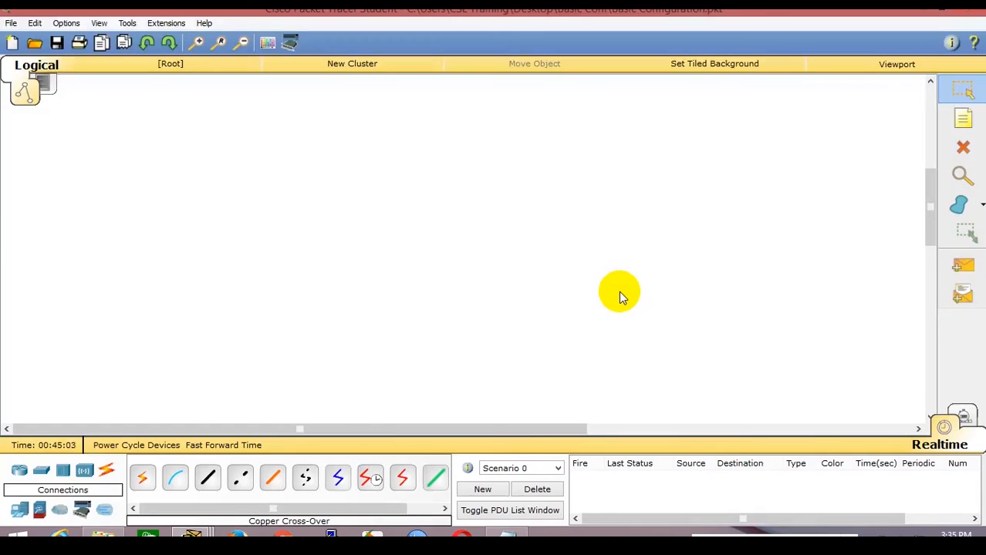
{"action": "scroll", "coordinate": [718, 340], "scroll_direction": "up", "scroll_amount": 2}
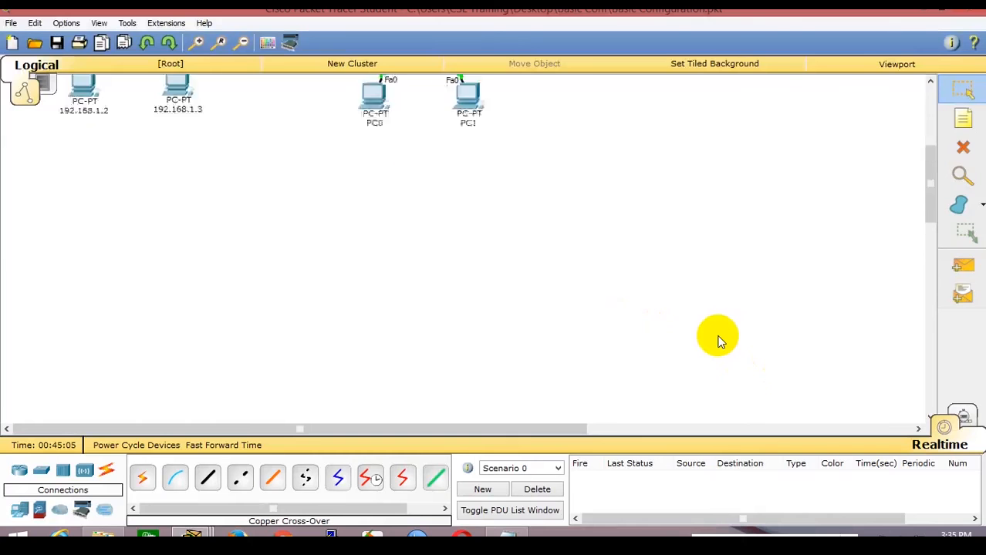
{"action": "scroll", "coordinate": [717, 339], "scroll_direction": "up", "scroll_amount": 6}
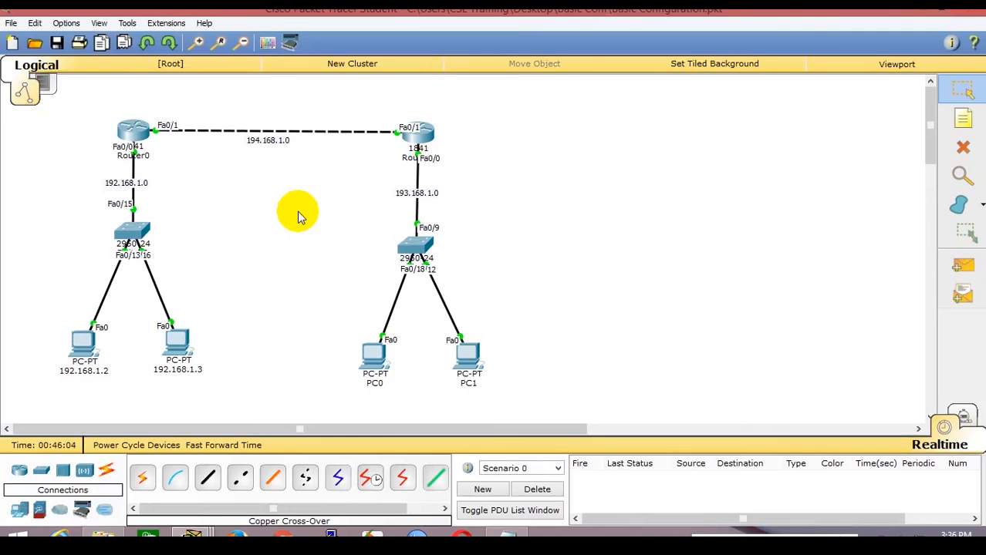
Point out Router0's connected 192.168.1.0 and 194.168.1.0 routes and C code, then move the console aside.
{"action": "left_click", "coordinate": [139, 135]}
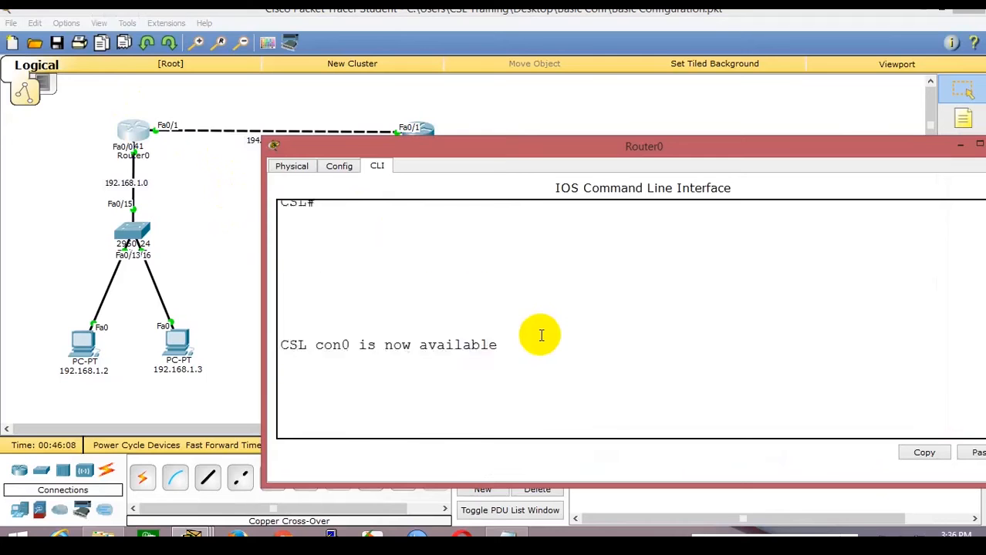
{"action": "left_click_drag", "start_coordinate": [324, 300], "coordinate": [394, 300]}
{"action": "left_click_drag", "start_coordinate": [333, 317], "coordinate": [357, 316]}
{"action": "left_click_drag", "start_coordinate": [453, 147], "coordinate": [528, 159]}
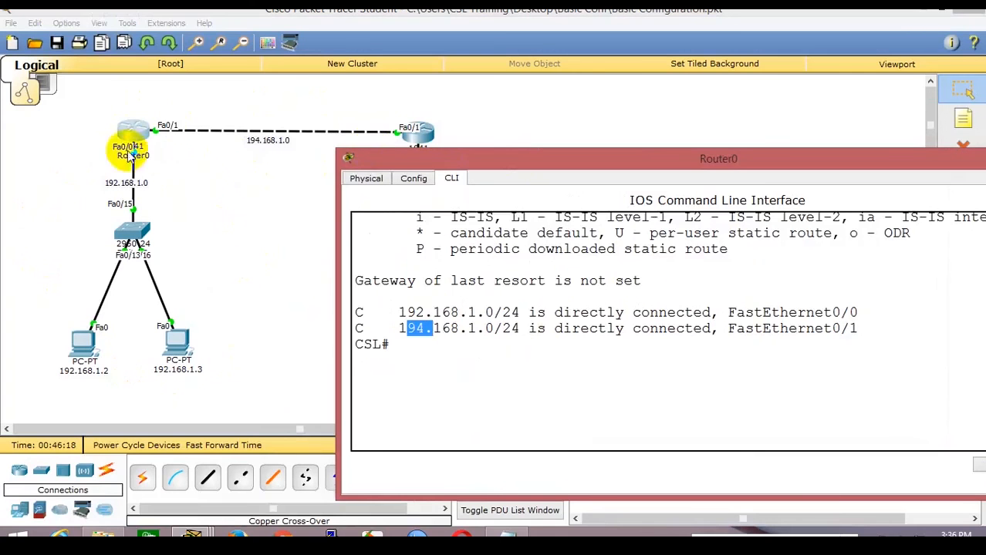
{"action": "mouse_move", "coordinate": [355, 313]}
{"action": "left_mouse_down"}
{"action": "mouse_move", "coordinate": [364, 313]}
{"action": "mouse_move", "coordinate": [359, 328]}
{"action": "mouse_move", "coordinate": [346, 325]}
{"action": "left_mouse_up"}
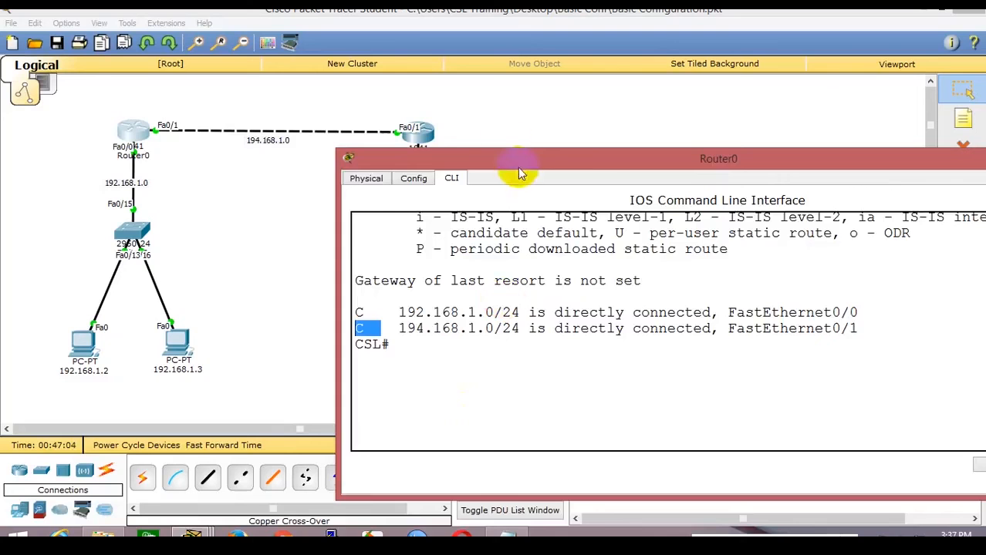
{"action": "left_click_drag", "start_coordinate": [520, 179], "coordinate": [539, 463]}
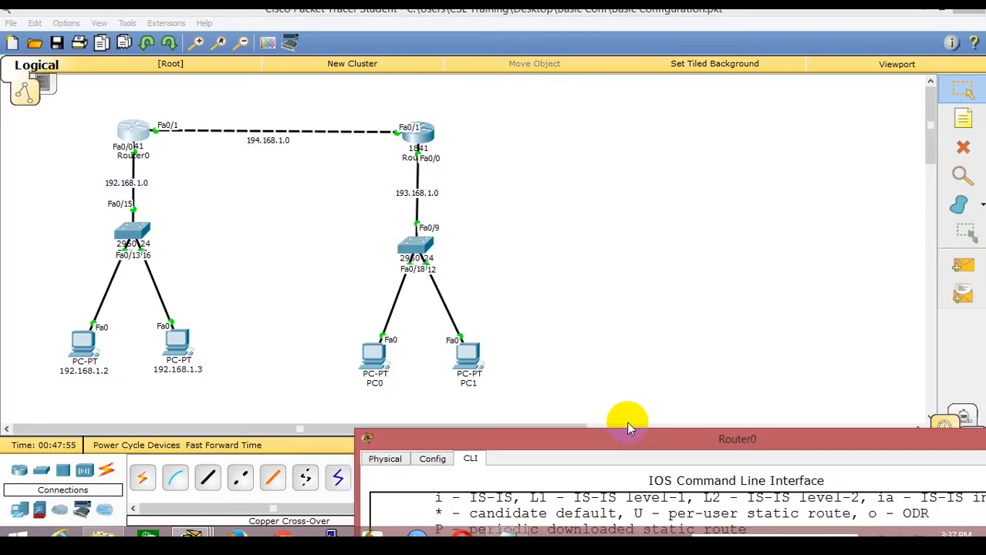
{"action": "scroll", "coordinate": [626, 421], "scroll_direction": "down", "scroll_amount": 1}
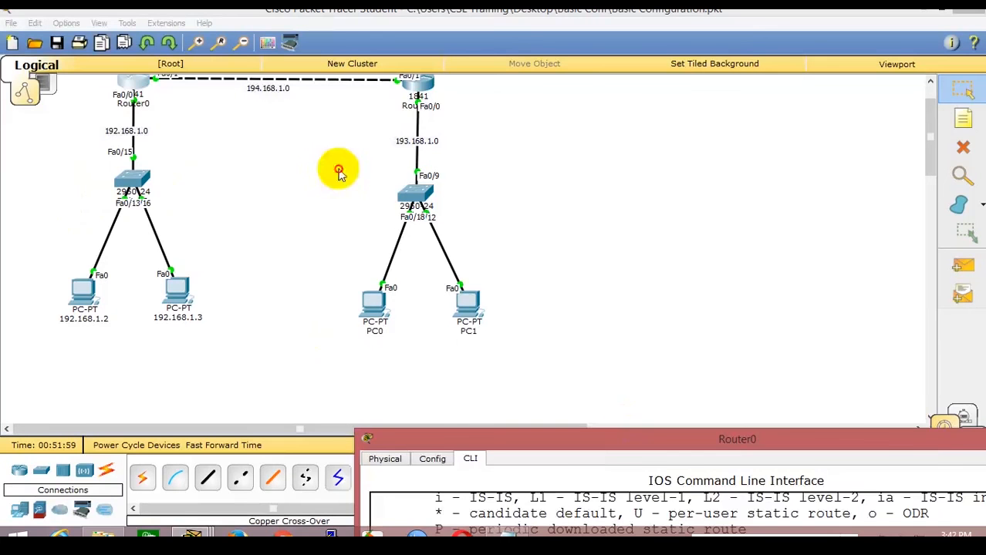
Bring Router0's console into view and enter privileged mode with 'enable'.
{"action": "left_click", "coordinate": [138, 85]}
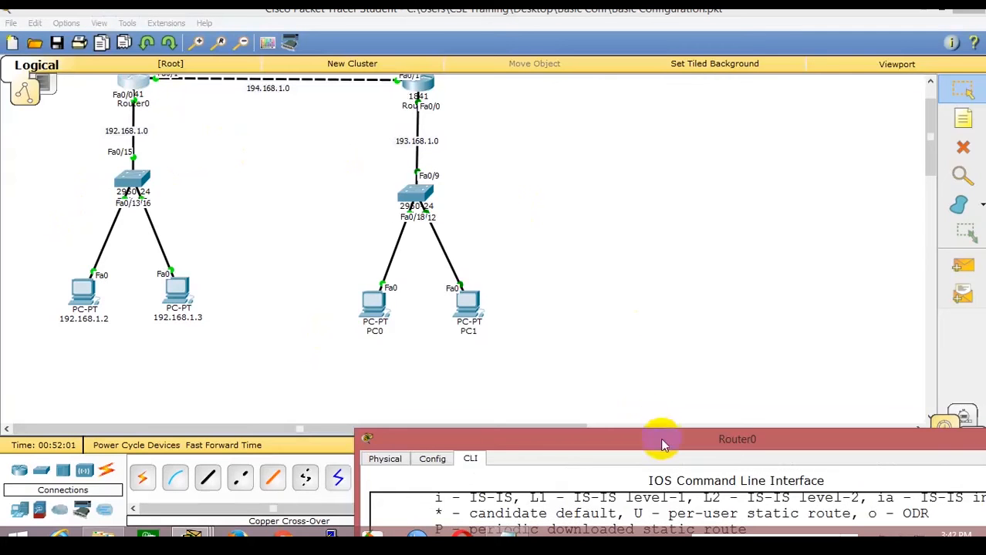
{"action": "left_click_drag", "start_coordinate": [661, 441], "coordinate": [475, 207]}
{"action": "left_click_drag", "start_coordinate": [451, 175], "coordinate": [335, 58]}
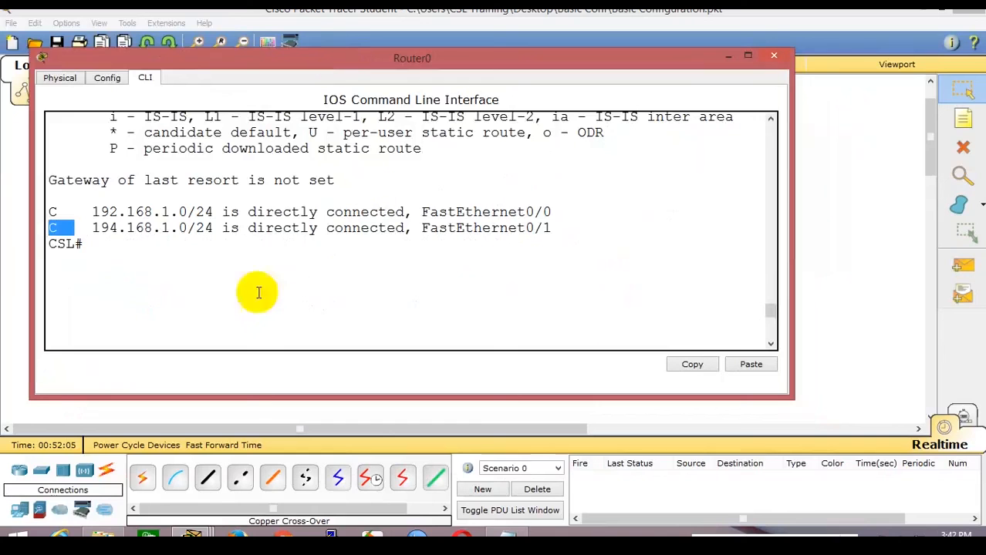
{"action": "left_click", "coordinate": [206, 313]}
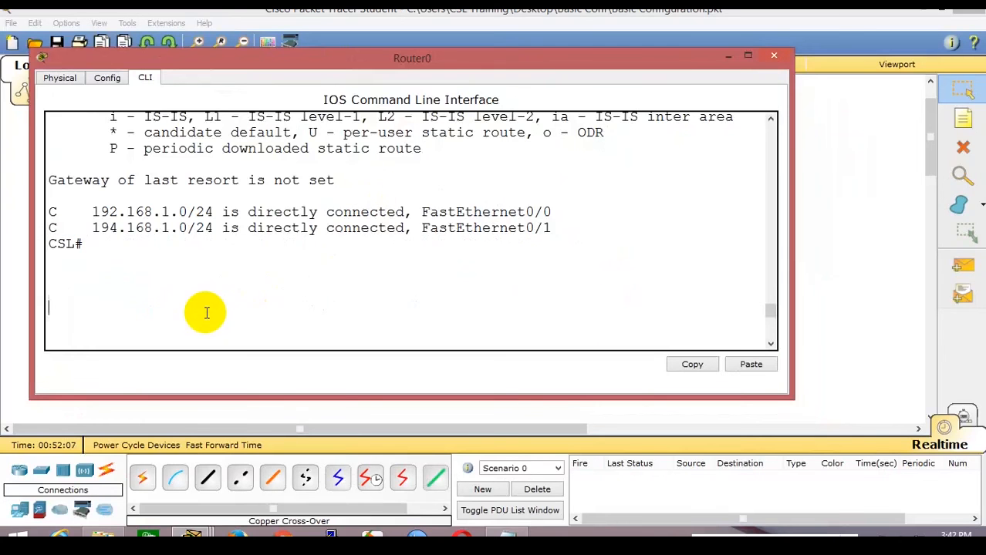
{"action": "key", "text": "Return"}
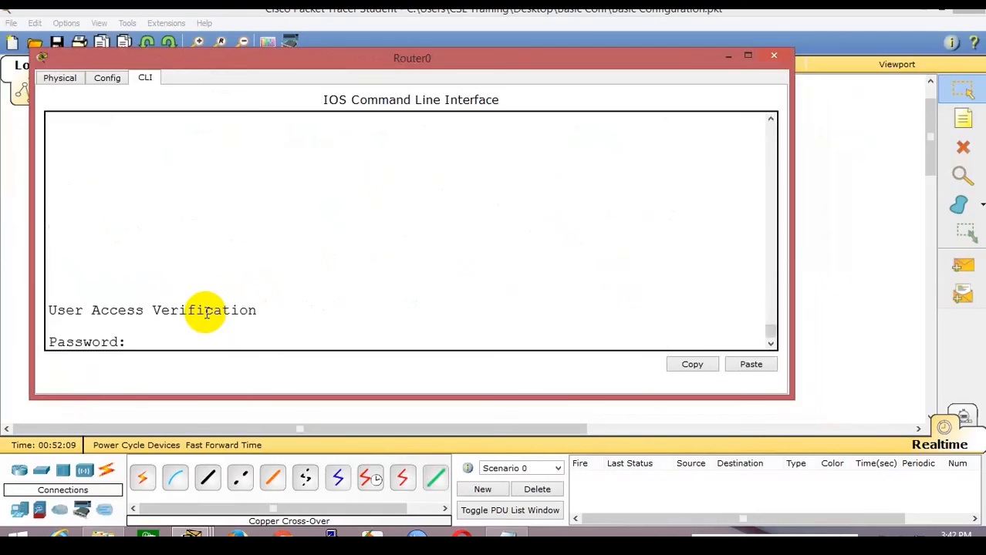
{"action": "key", "text": "Return"}
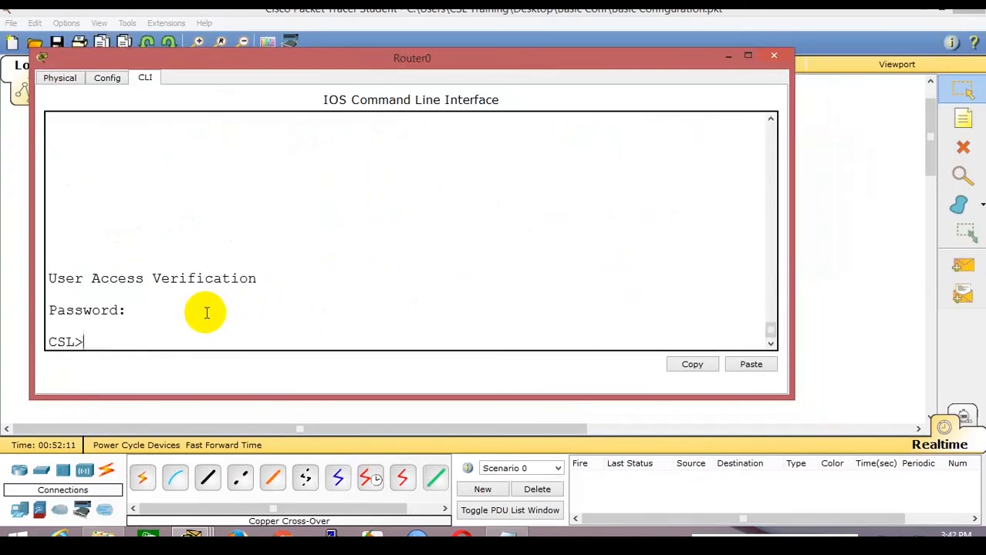
{"action": "type", "text": "enable"}
{"action": "key", "text": "Return"}
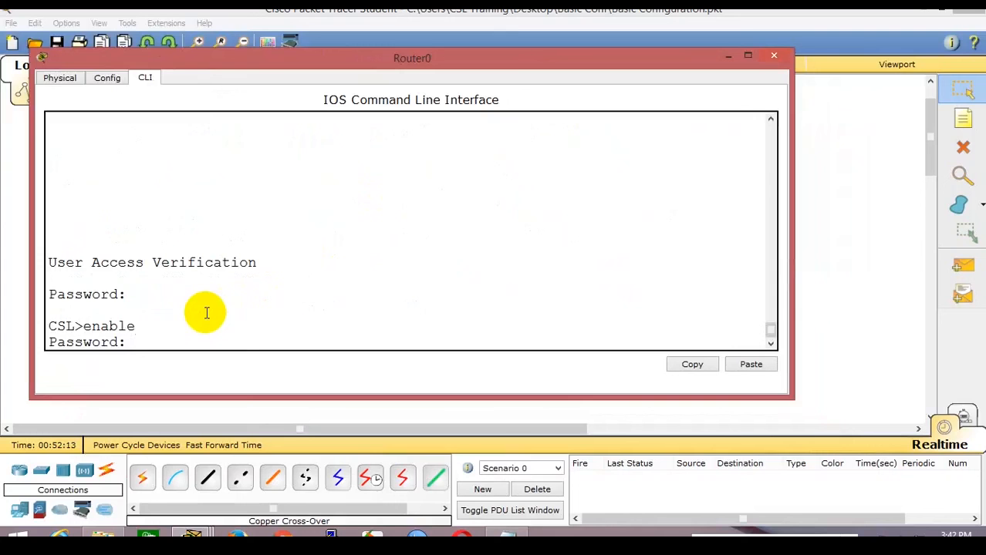
{"action": "key", "text": "Return"}
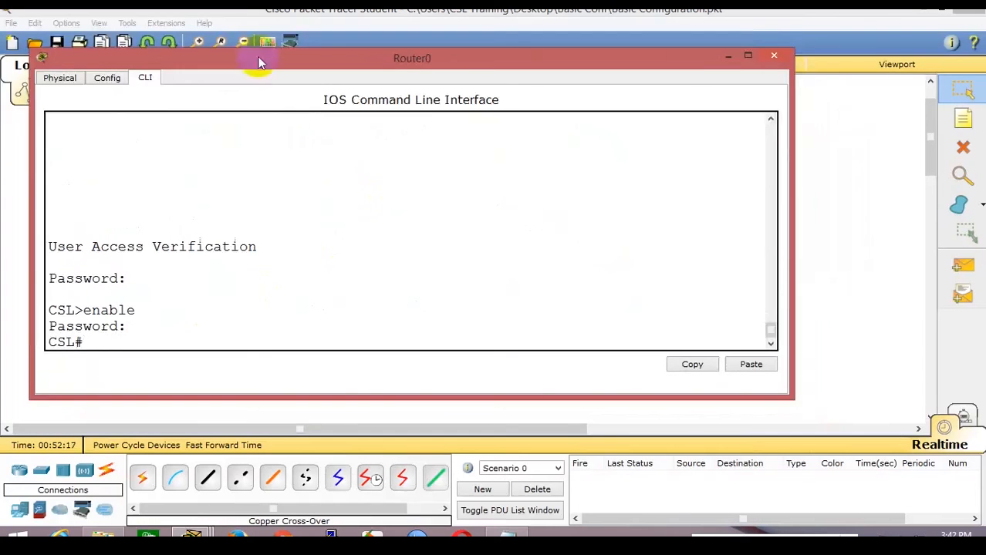
In configure terminal, add static route 193.168.1.0 255.255.255.0 via 194.168.1.2 and close the window.
{"action": "left_click_drag", "start_coordinate": [259, 57], "coordinate": [260, 31]}
{"action": "type", "text": "conf"}
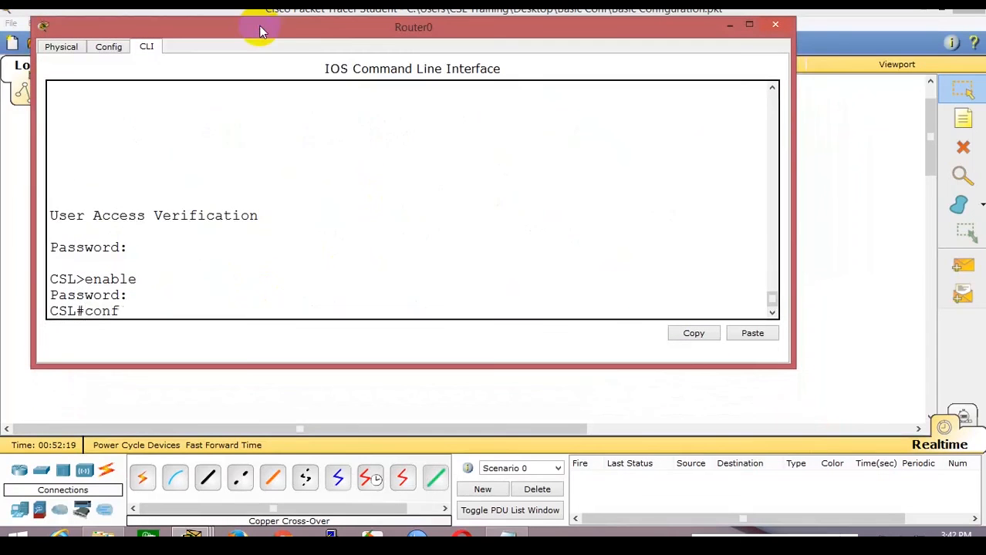
{"action": "type", "text": "igure terminal"}
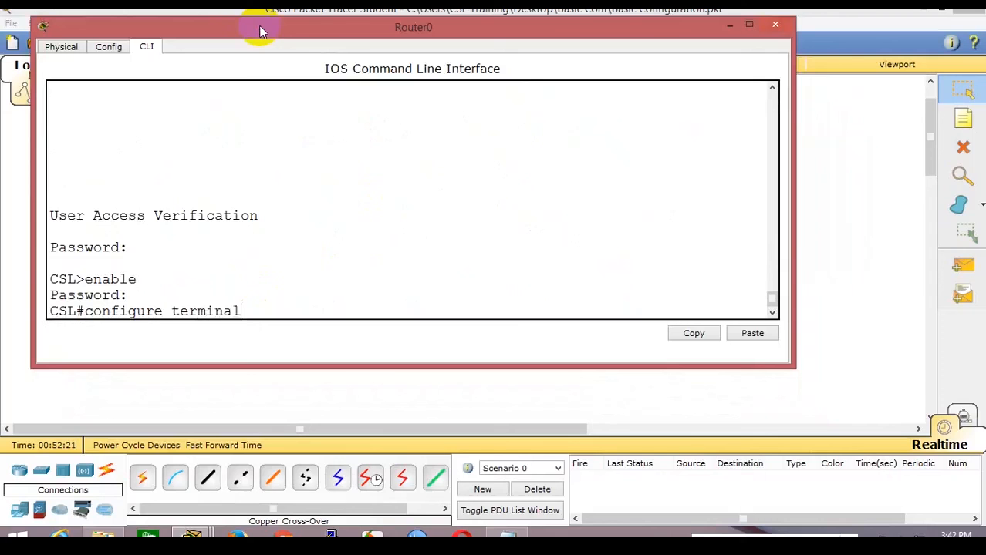
{"action": "key", "text": "Return"}
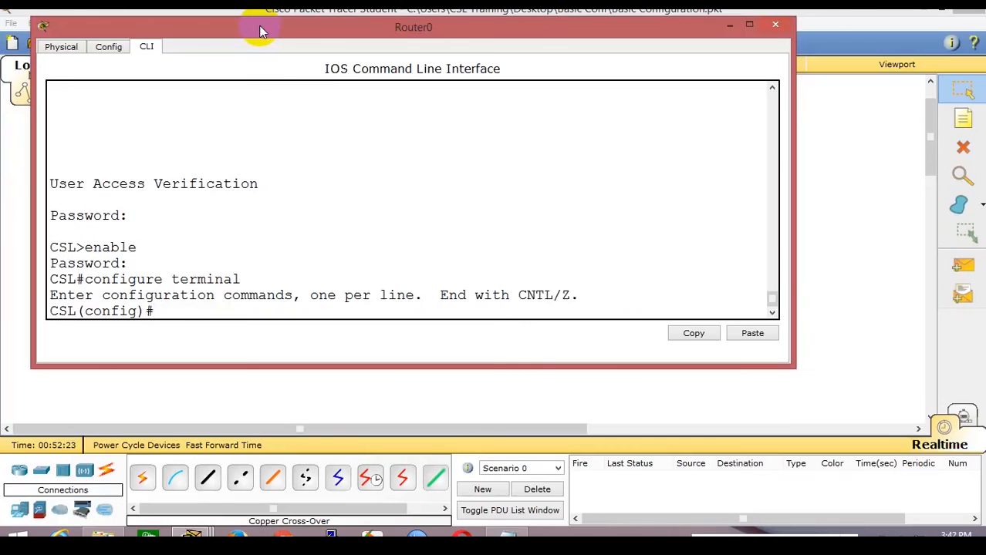
{"action": "type", "text": "ip route 193.168"}
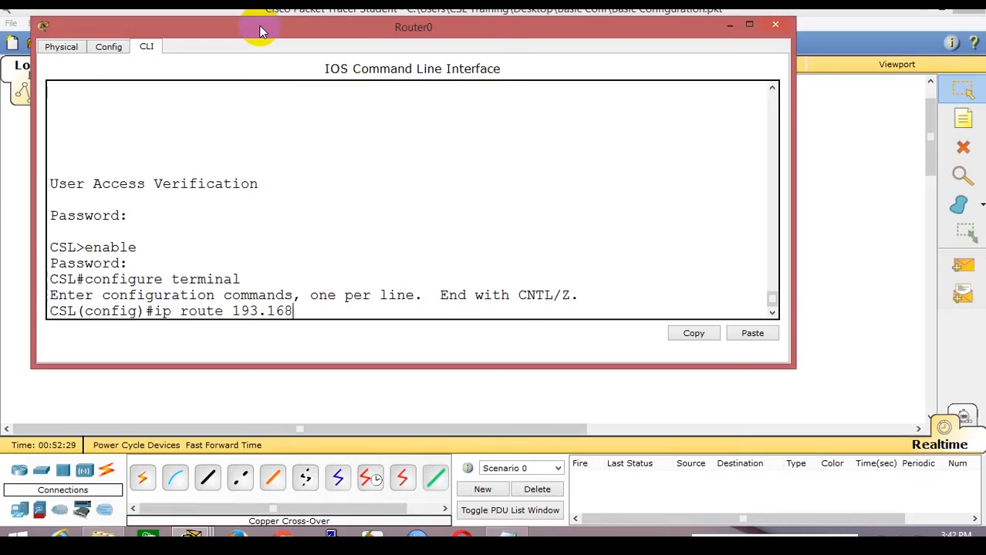
{"action": "type", "text": ".1.0 255.255.255.0"}
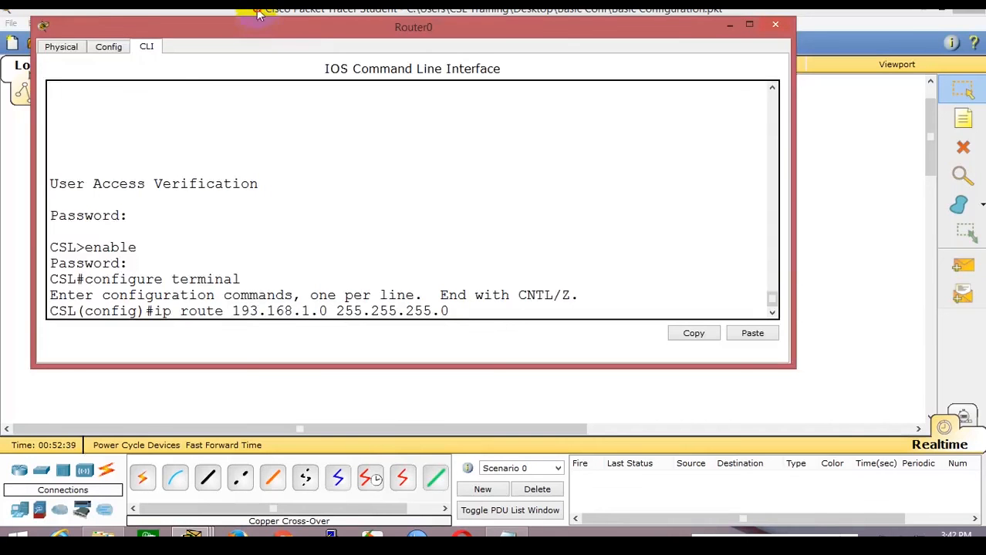
{"action": "left_click", "coordinate": [258, 12]}
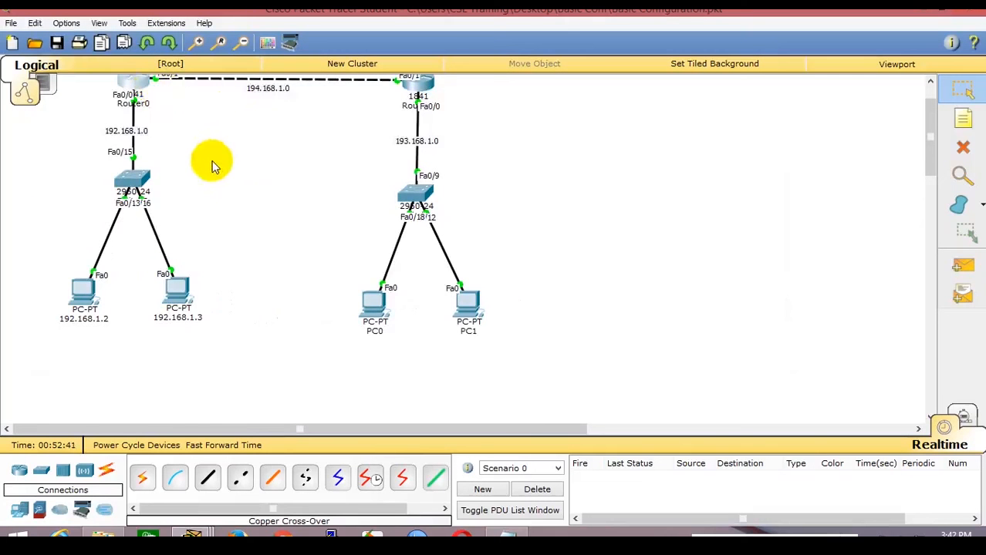
{"action": "scroll", "coordinate": [209, 160], "scroll_direction": "up", "scroll_amount": 2}
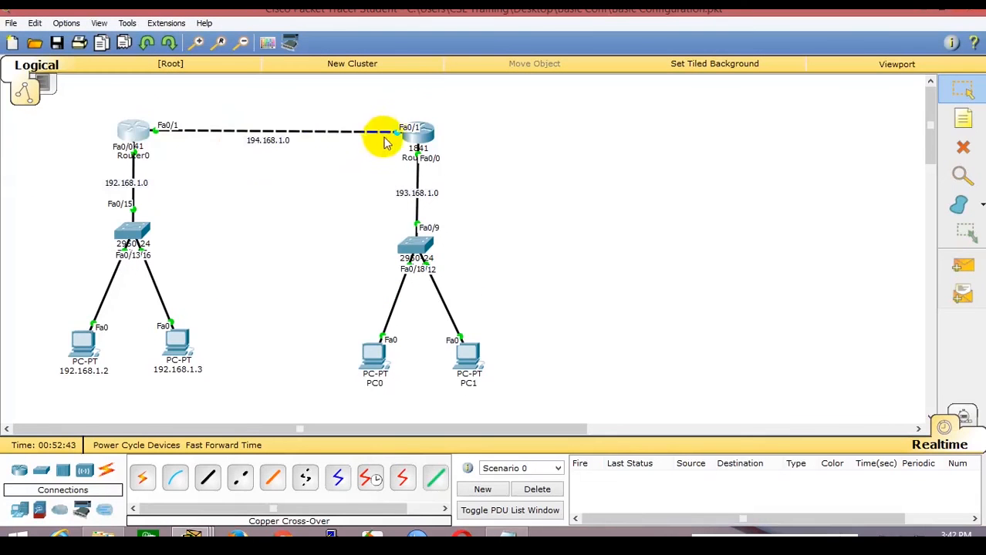
{"action": "left_click", "coordinate": [133, 132]}
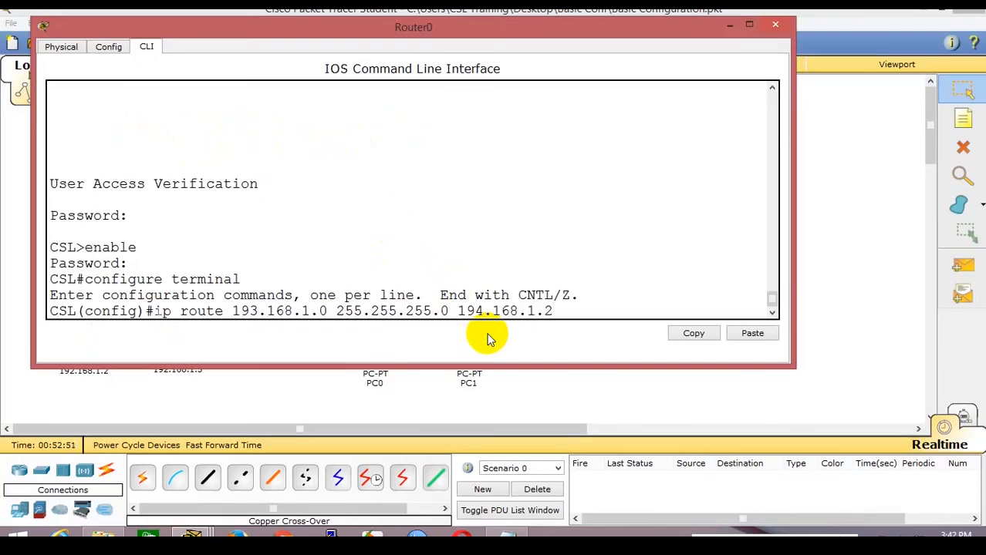
{"action": "key", "text": "Return"}
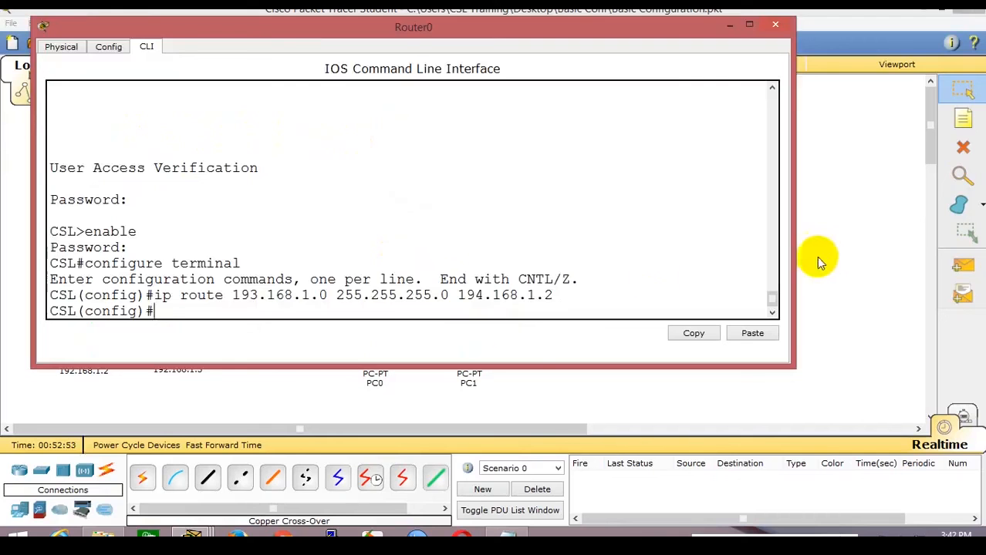
{"action": "left_click", "coordinate": [821, 235]}
In Router1's CLI, run 'enable' and 'configure terminal', correcting the misspelled command.
{"action": "left_click", "coordinate": [420, 148]}
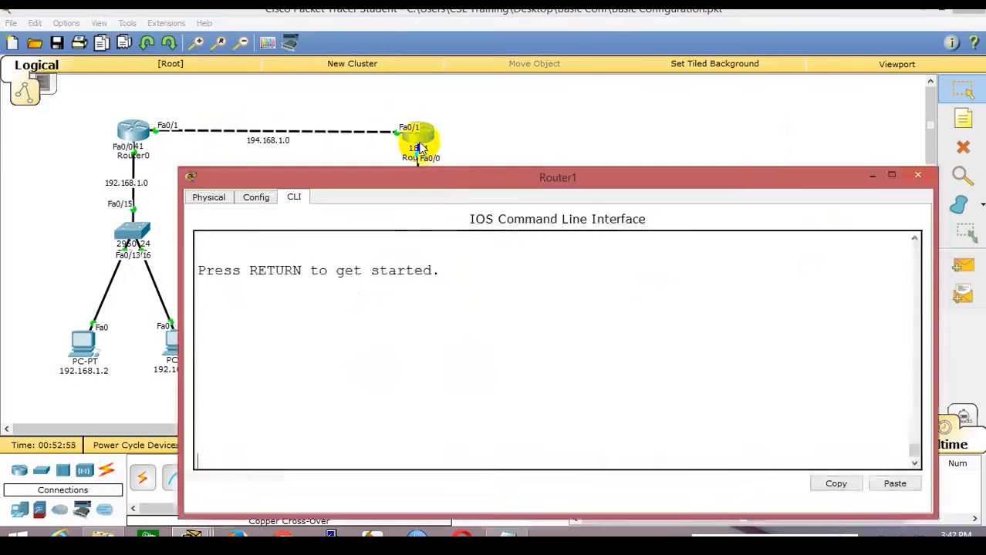
{"action": "left_click_drag", "start_coordinate": [454, 171], "coordinate": [461, 149]}
{"action": "left_click", "coordinate": [511, 283]}
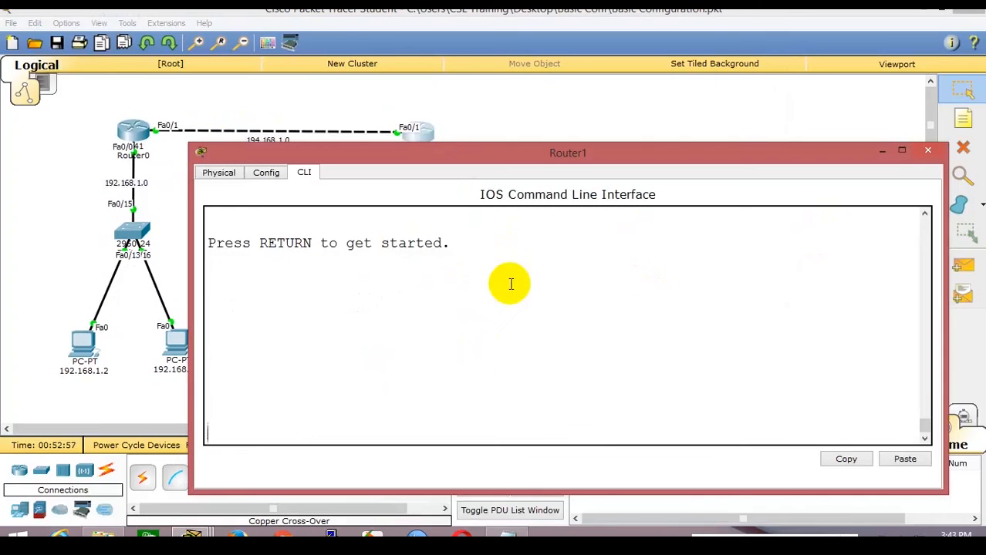
{"action": "key", "text": "Return"}
{"action": "key", "text": "Return"}
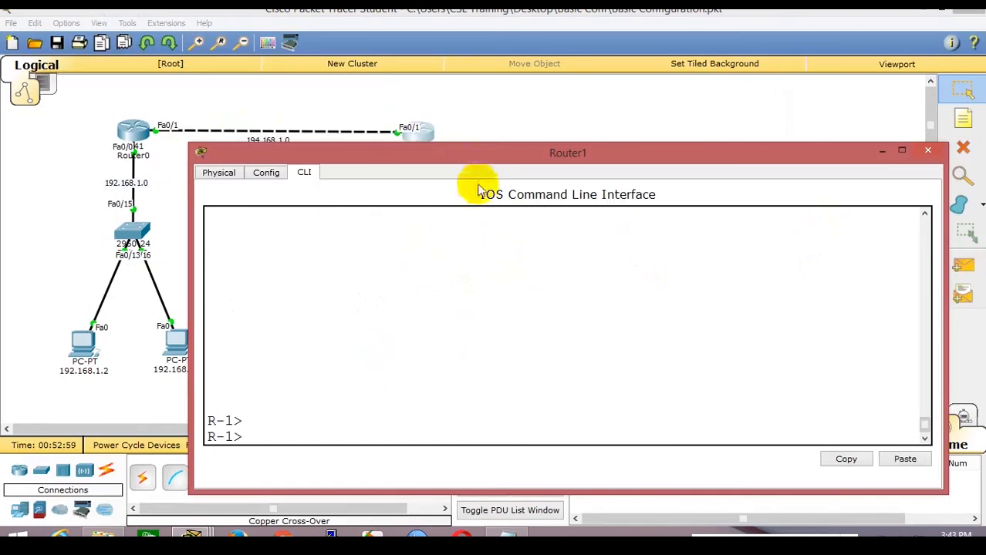
{"action": "left_click_drag", "start_coordinate": [479, 153], "coordinate": [461, 22]}
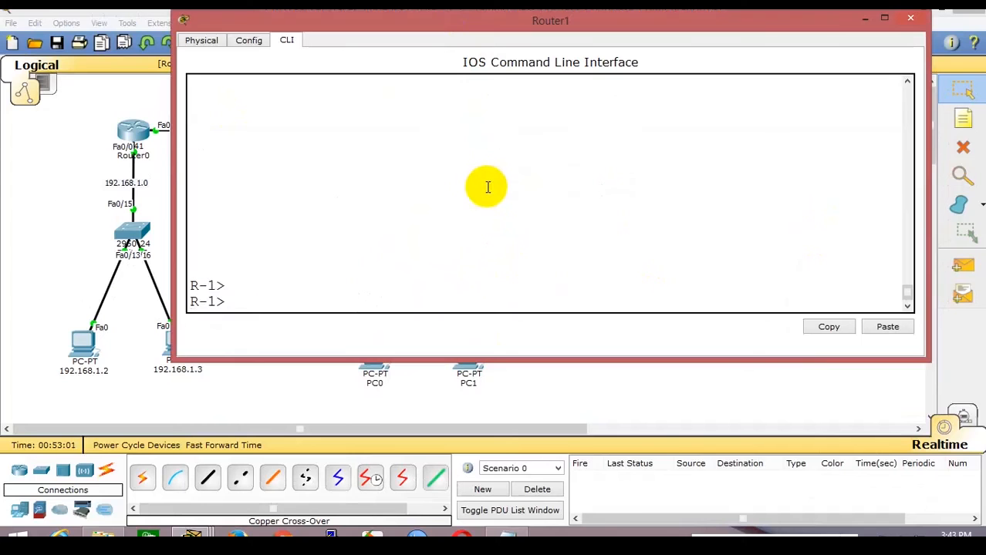
{"action": "type", "text": "enable"}
{"action": "key", "text": "Return"}
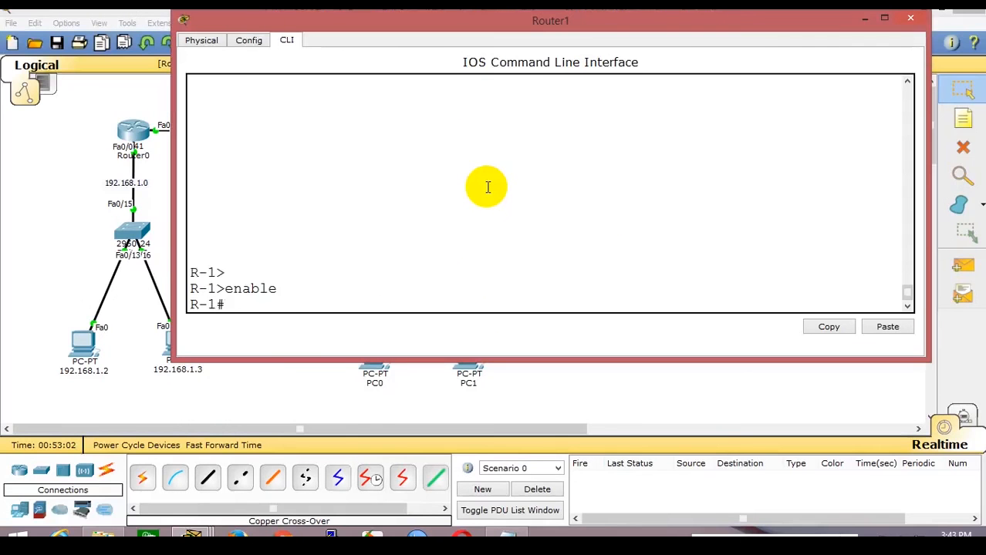
{"action": "type", "text": "configure terinal"}
{"action": "key", "text": "Return"}
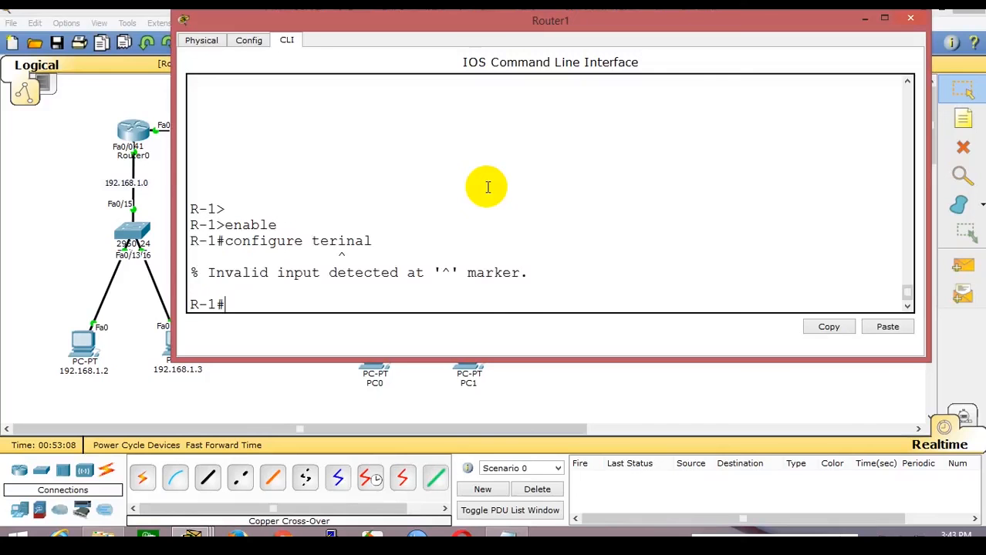
{"action": "key", "text": "Return"}
{"action": "key", "text": "Up"}
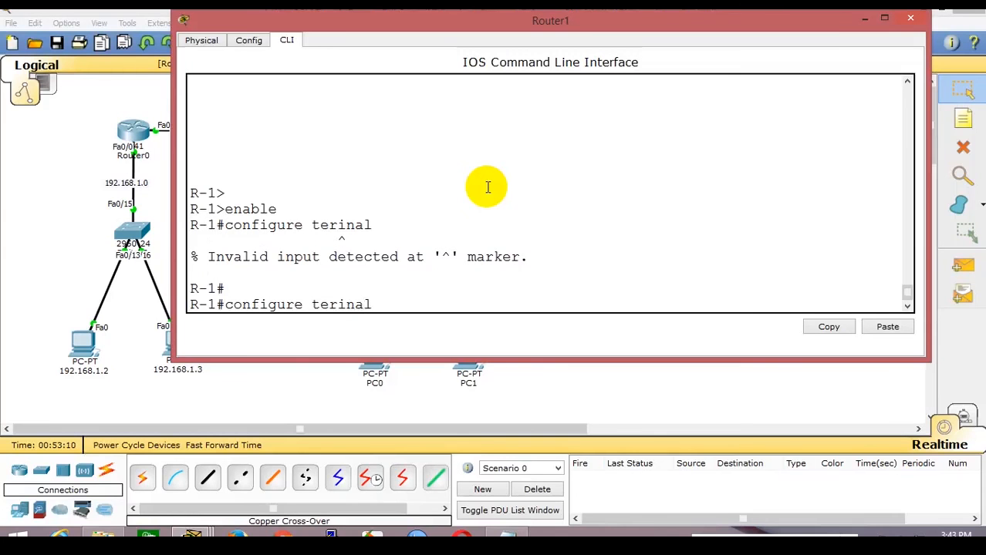
{"action": "key", "text": "Left"}
{"action": "key", "text": "Left"}
{"action": "key", "text": "Left"}
{"action": "key", "text": "Left"}
{"action": "type", "text": "m"}
{"action": "key", "text": "Return"}
Add static route 192.168.1.0 255.255.255.0 via 194.168.1.1 on Router1.
{"action": "type", "text": "ip ro"}
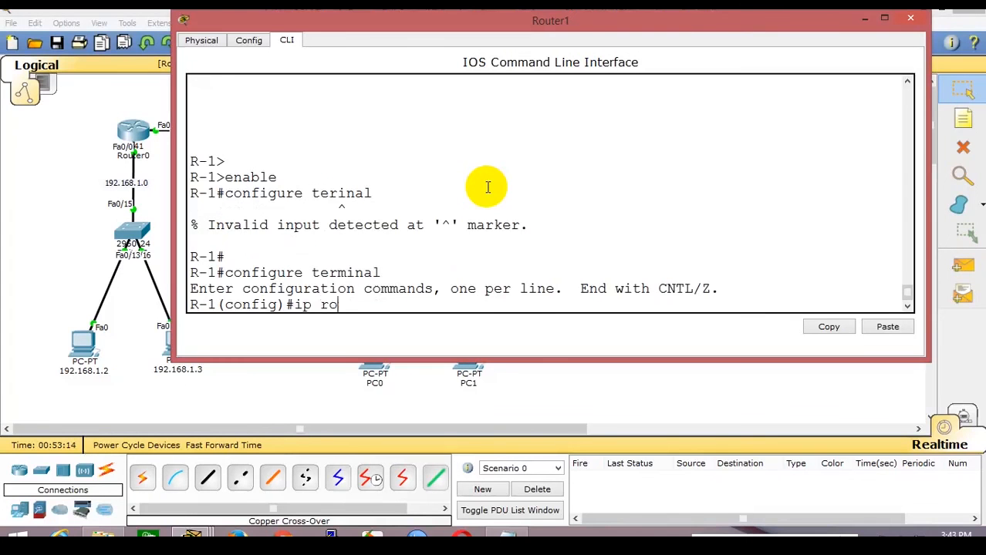
{"action": "type", "text": "ute 192"}
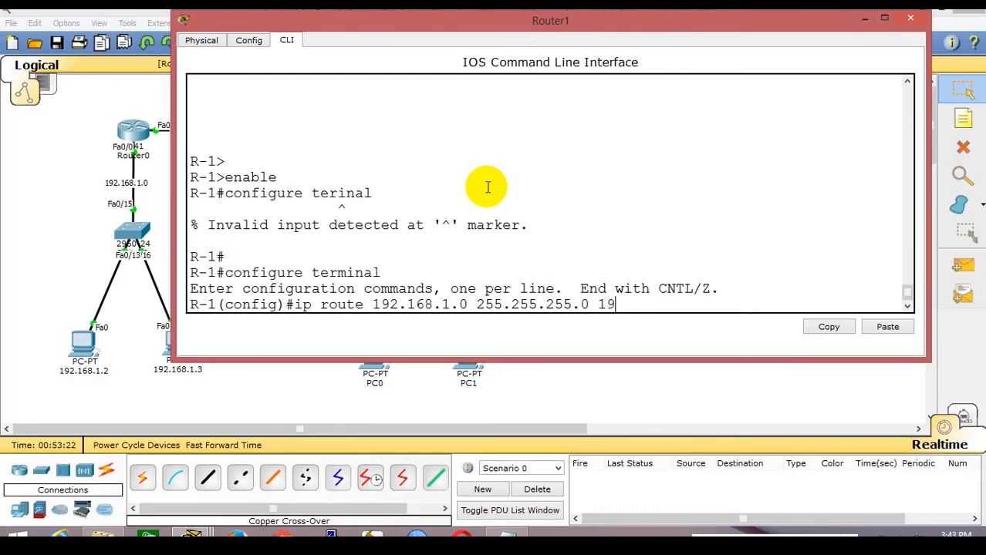
{"action": "type", "text": ".168.1.2"}
{"action": "key", "text": "Return"}
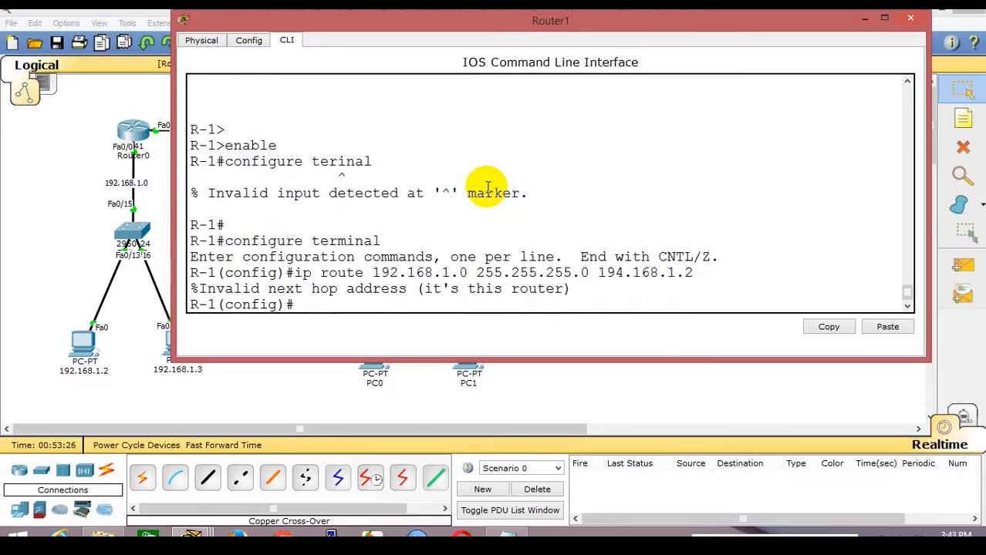
{"action": "key", "text": "Up"}
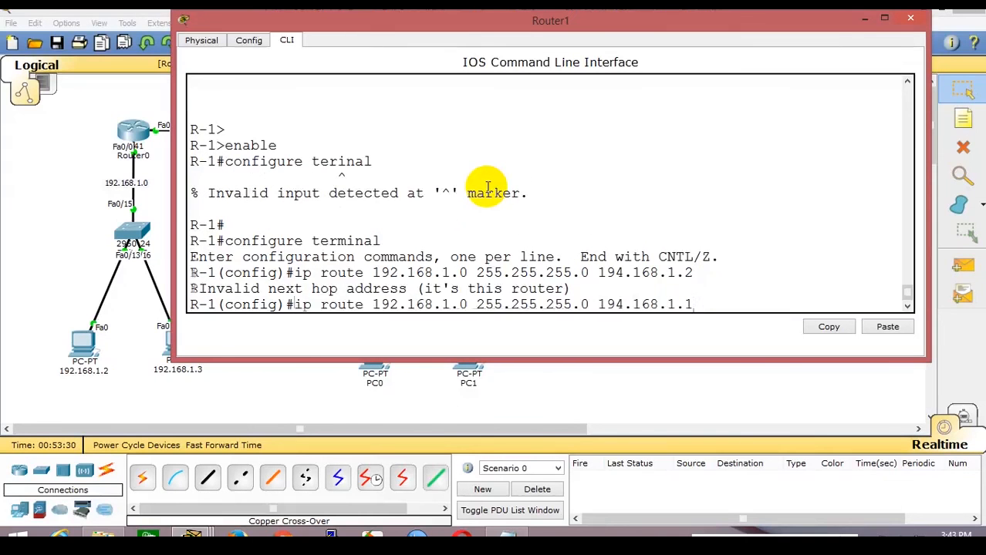
{"action": "key", "text": "Return"}
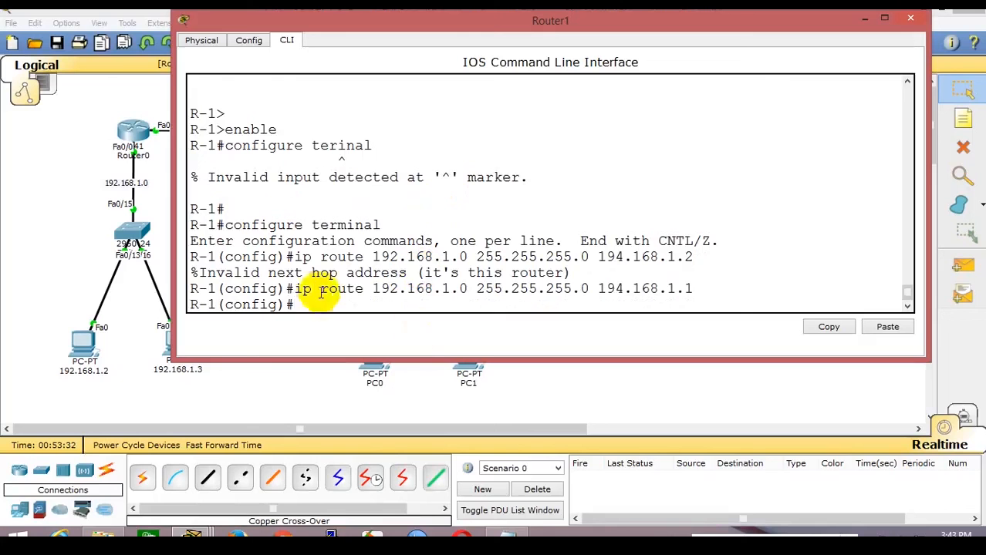
{"action": "left_click_drag", "start_coordinate": [301, 289], "coordinate": [708, 297]}
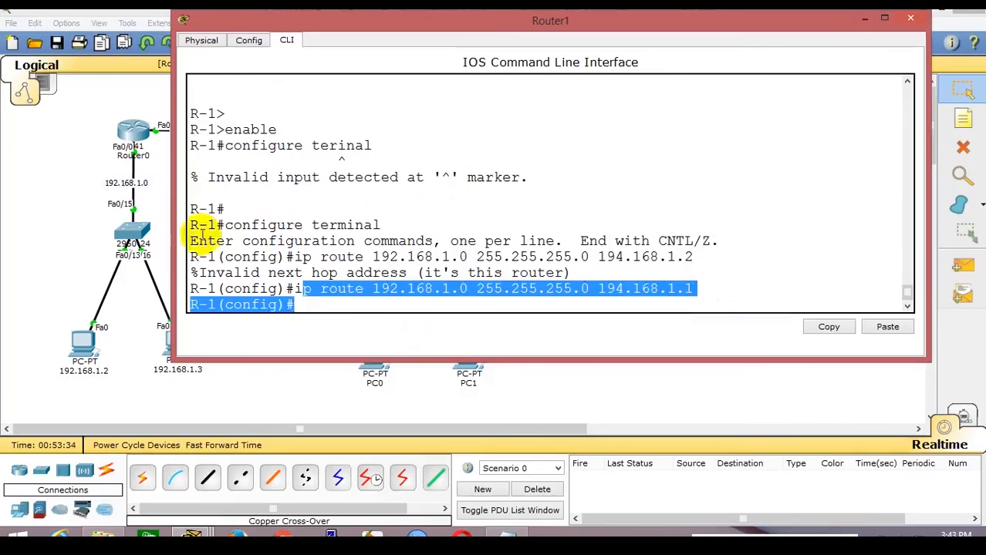
{"action": "left_click", "coordinate": [74, 225]}
Exit configuration mode on Router0 with Ctrl+Z and run 'show ip route'.
{"action": "left_click", "coordinate": [128, 128]}
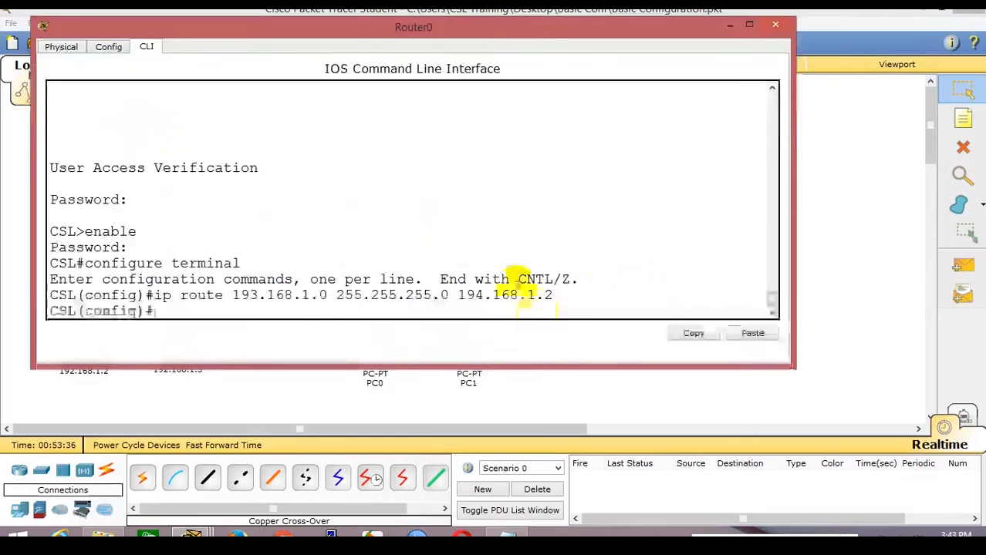
{"action": "key", "text": "ctrl+z"}
{"action": "key", "text": "Return"}
{"action": "key", "text": "Return"}
{"action": "key", "text": "Return"}
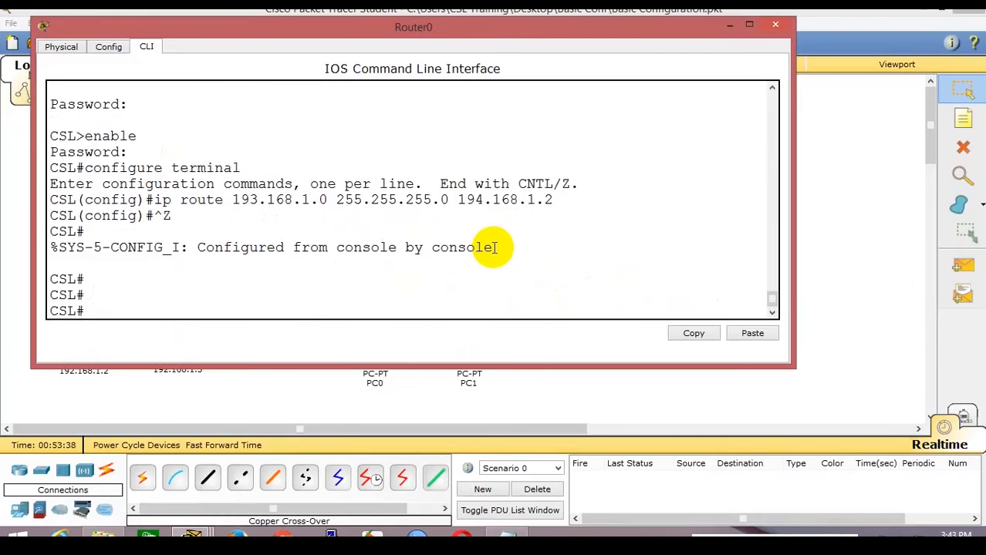
{"action": "type", "text": "show ip route"}
{"action": "key", "text": "Return"}
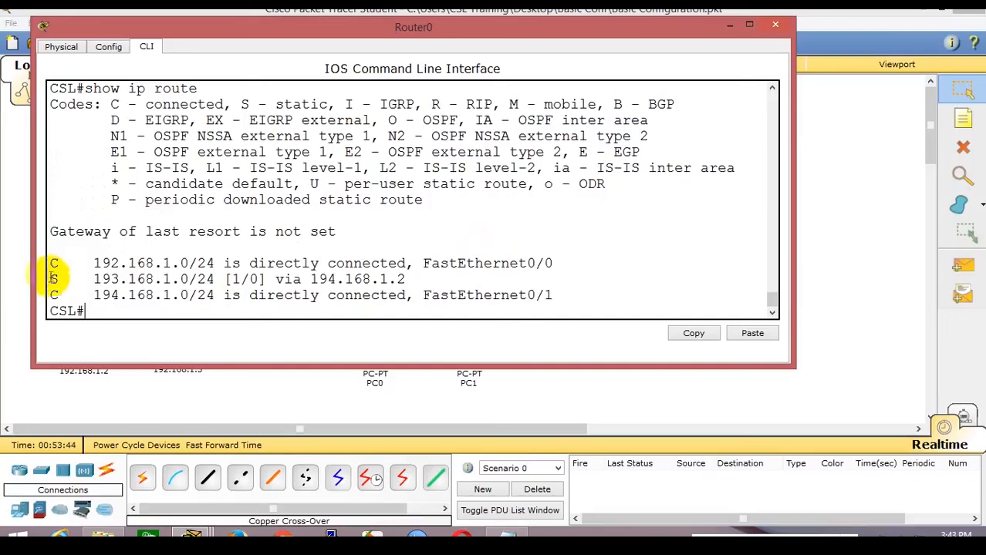
Highlight the S code, next hop 194.168.1.2, destination 193.168.1.0/24 and connected 194.168.1.0/24 route.
{"action": "left_click_drag", "start_coordinate": [49, 278], "coordinate": [433, 281]}
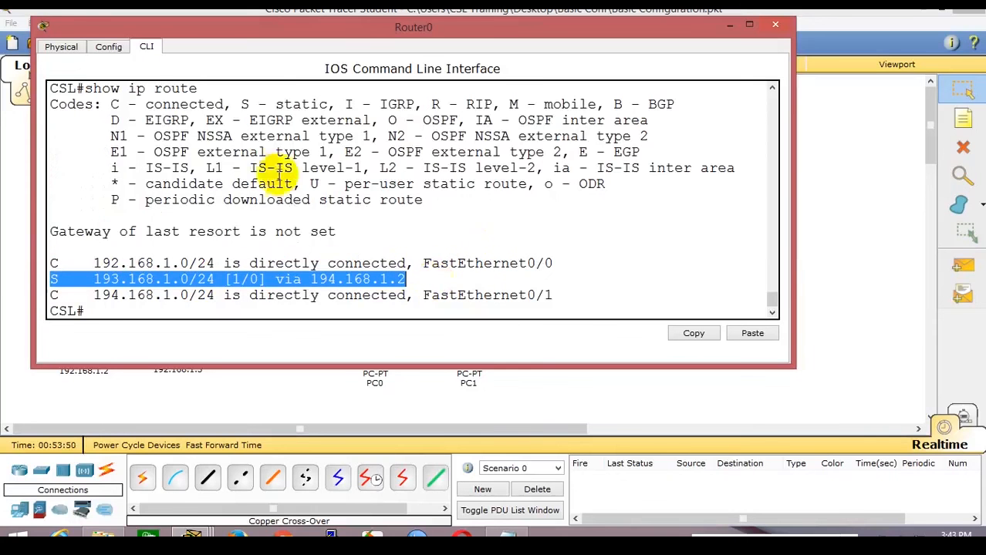
{"action": "left_click_drag", "start_coordinate": [242, 104], "coordinate": [330, 104]}
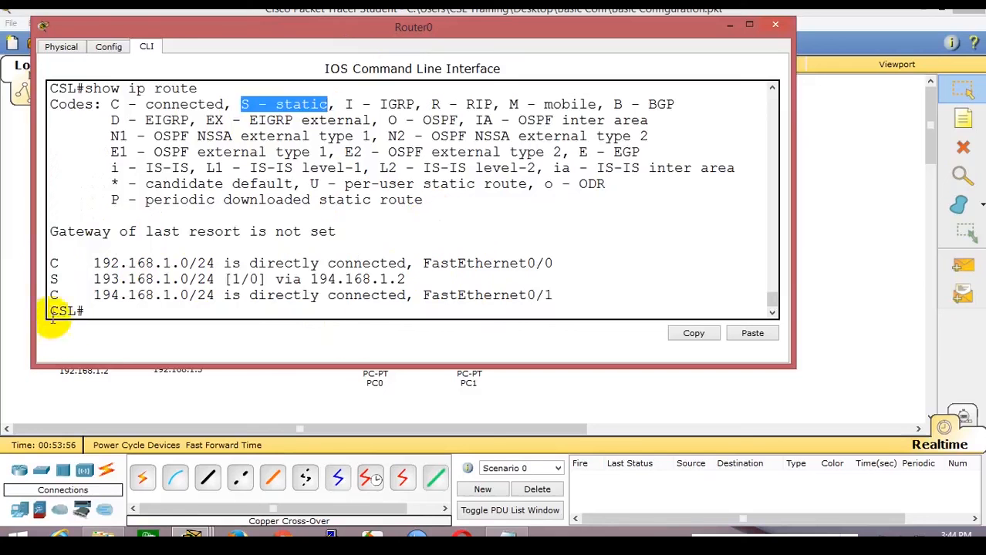
{"action": "left_click_drag", "start_coordinate": [51, 279], "coordinate": [187, 279]}
{"action": "left_click", "coordinate": [279, 278]}
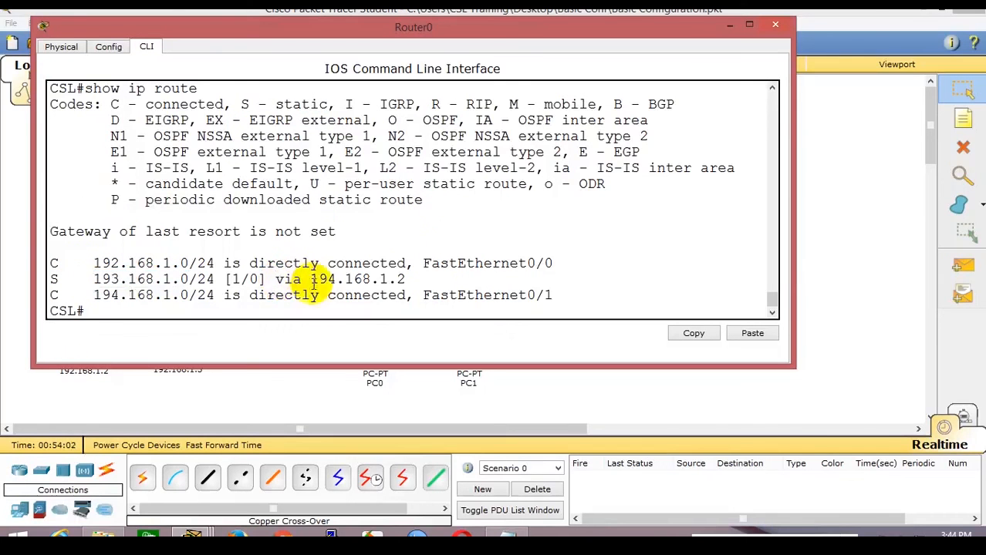
{"action": "left_click_drag", "start_coordinate": [310, 279], "coordinate": [408, 280]}
{"action": "left_click_drag", "start_coordinate": [425, 29], "coordinate": [786, 169]}
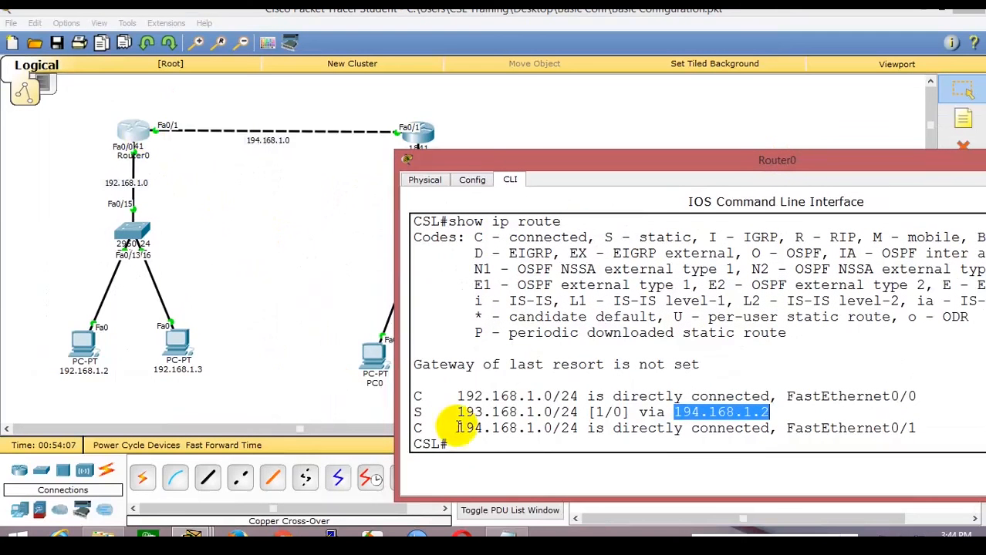
{"action": "left_click_drag", "start_coordinate": [458, 413], "coordinate": [772, 413]}
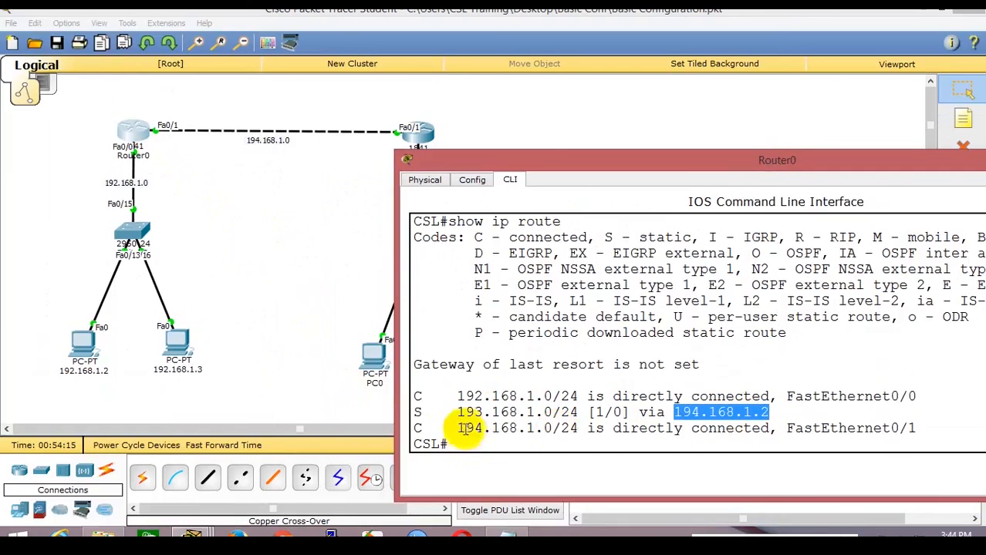
{"action": "left_click_drag", "start_coordinate": [462, 429], "coordinate": [952, 435]}
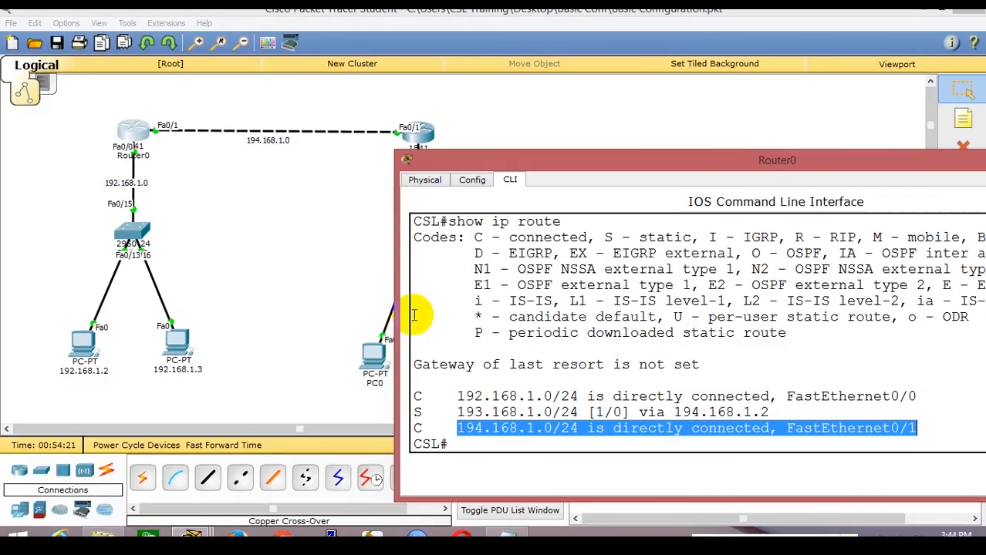
{"action": "left_click", "coordinate": [247, 242]}
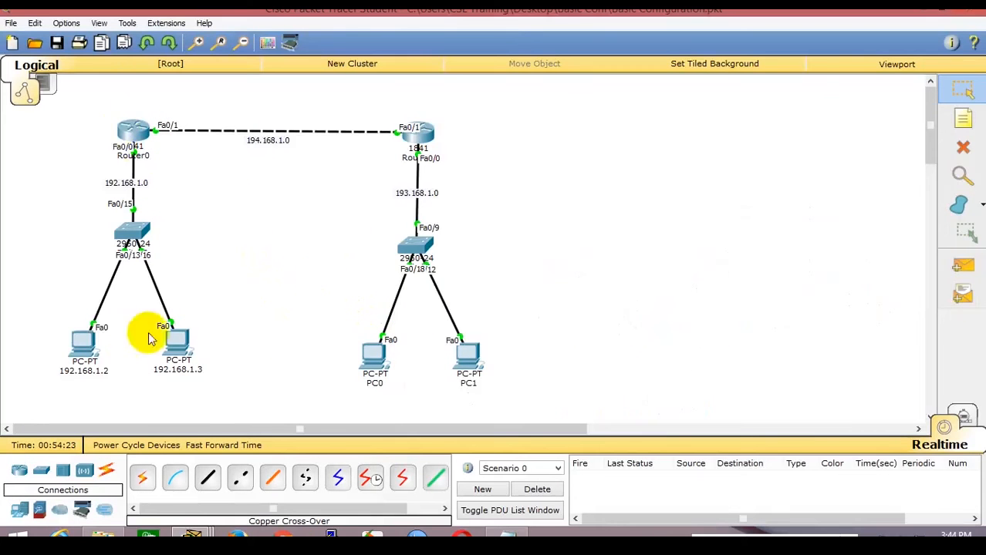
Check ping replies on PC 192.168.1.2 and PC0, widening PC0's window to read them.
{"action": "left_click", "coordinate": [83, 339]}
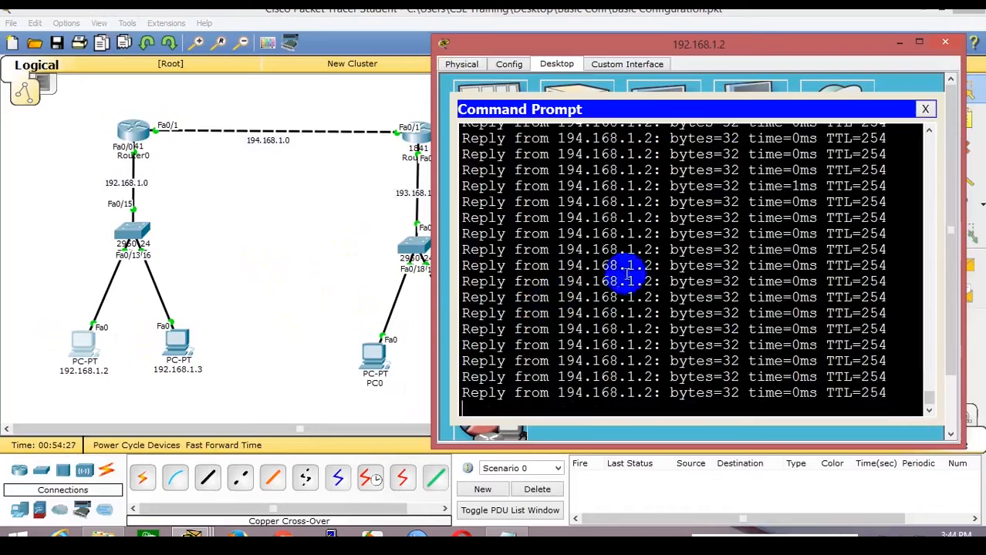
{"action": "left_click", "coordinate": [392, 339]}
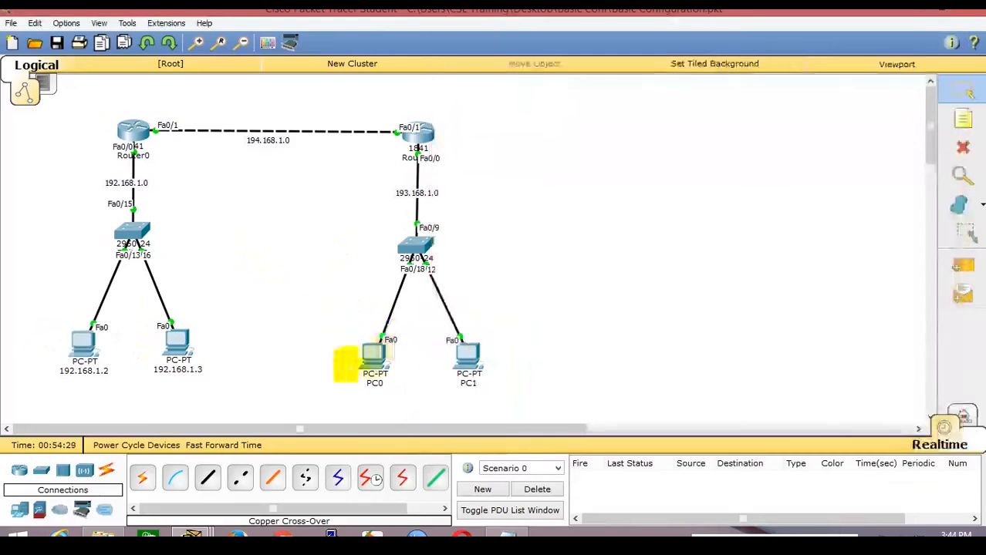
{"action": "left_click", "coordinate": [373, 354]}
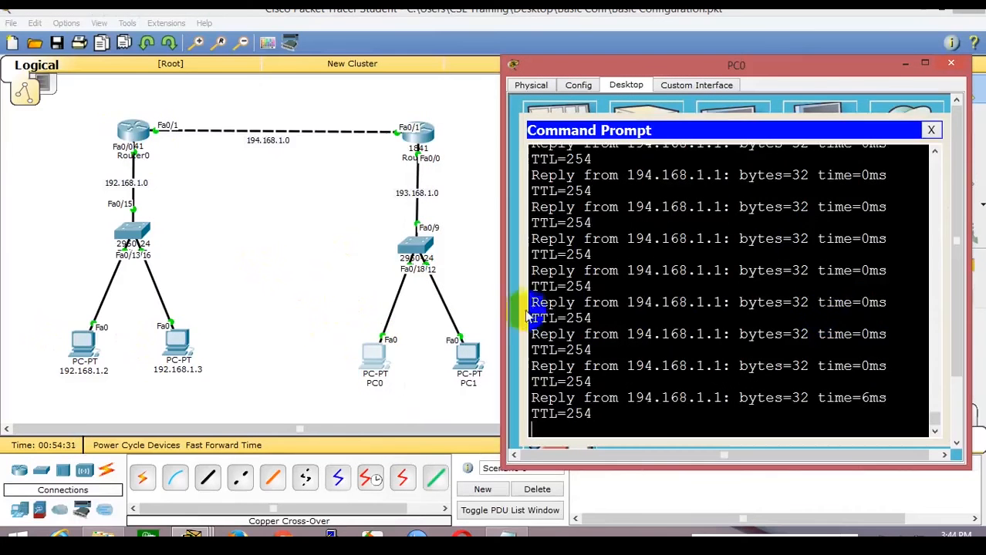
{"action": "left_click_drag", "start_coordinate": [504, 304], "coordinate": [381, 292]}
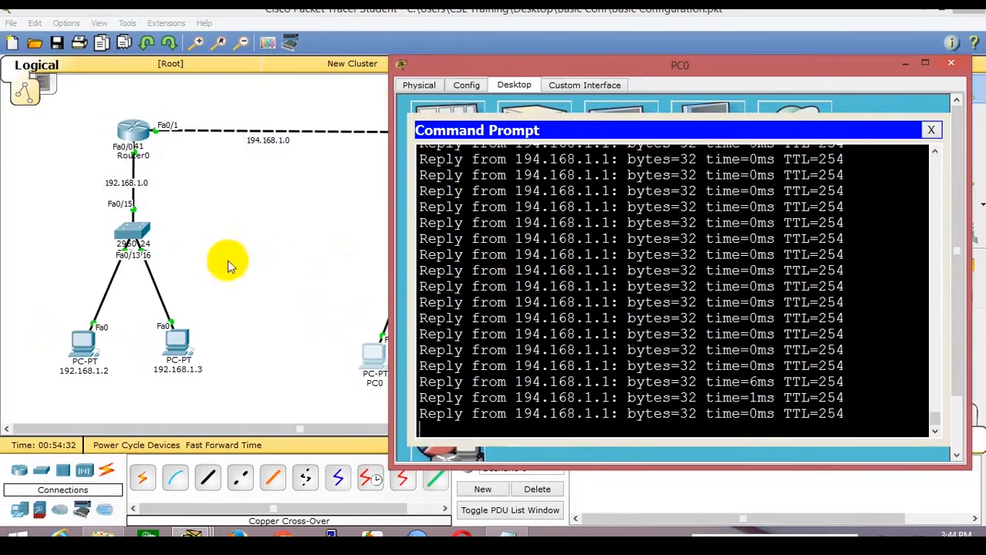
{"action": "left_click", "coordinate": [267, 257]}
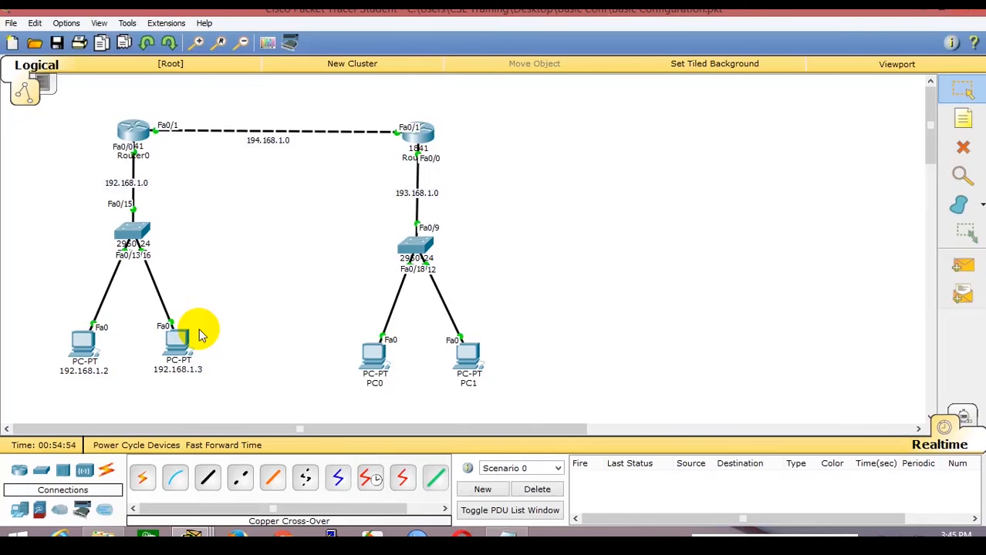
Exit configuration mode on Router1 and run 'show ip route', fixing the mistyped command.
{"action": "left_click", "coordinate": [417, 135]}
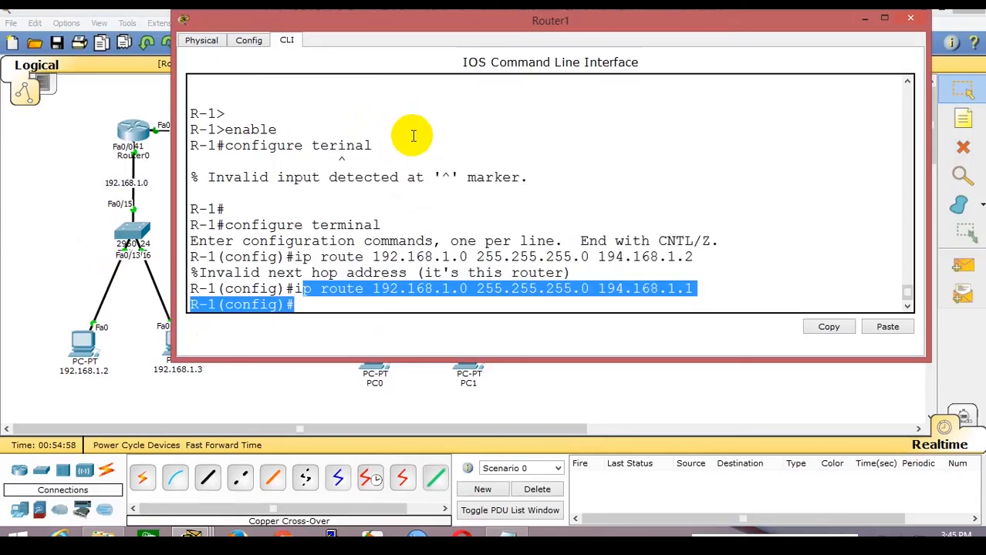
{"action": "key", "text": "ctrl+z"}
{"action": "key", "text": "Return"}
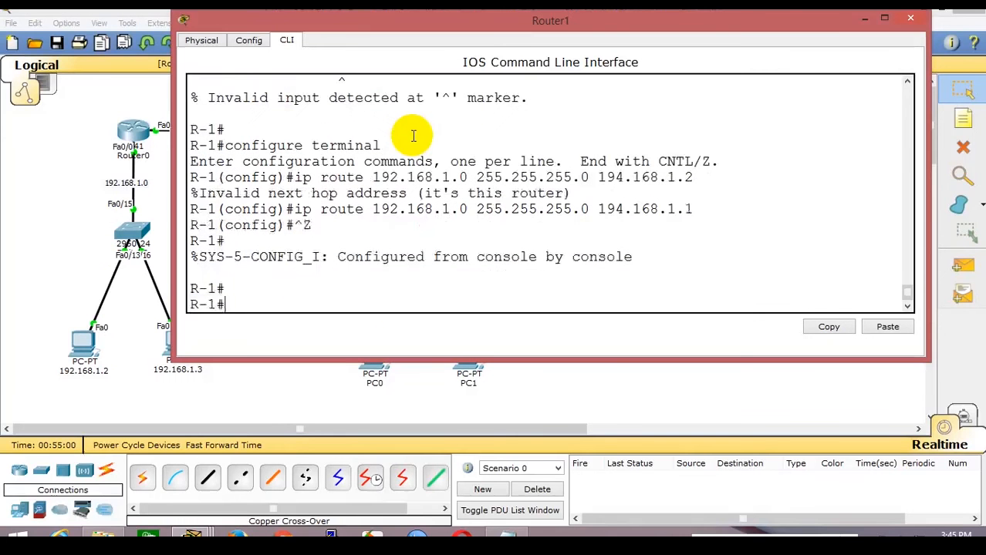
{"action": "type", "text": "ahoq ipshow ip orute"}
{"action": "key", "text": "Return"}
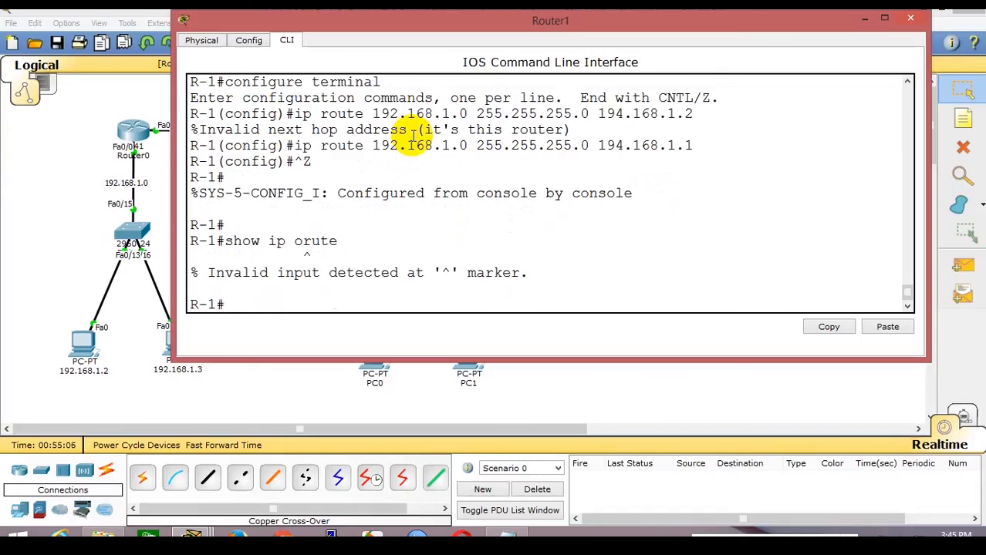
{"action": "key", "text": "Up"}
{"action": "key", "text": "BackSpace"}
{"action": "key", "text": "BackSpace"}
{"action": "key", "text": "BackSpace"}
{"action": "key", "text": "BackSpace"}
{"action": "key", "text": "BackSpace"}
{"action": "type", "text": "rou"}
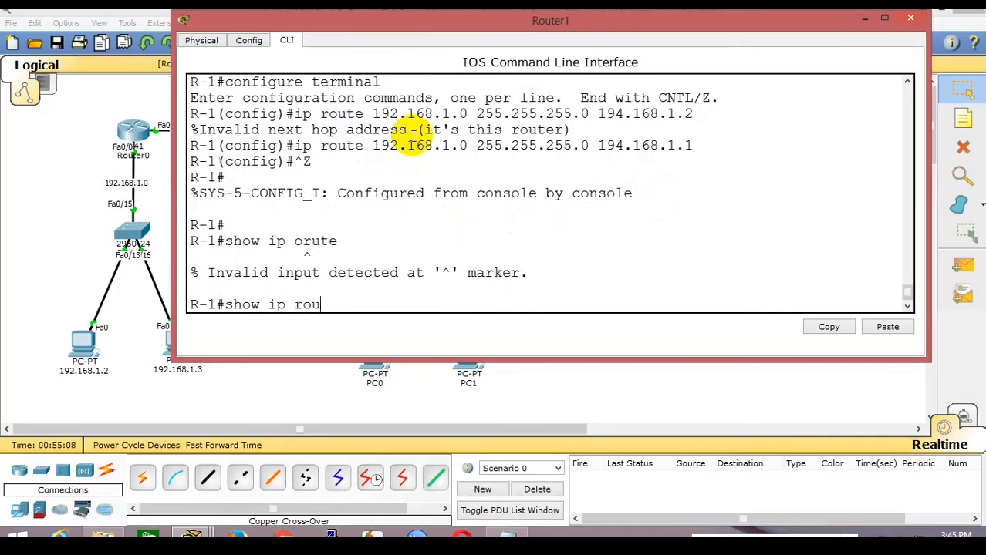
{"action": "type", "text": "te"}
{"action": "key", "text": "Return"}
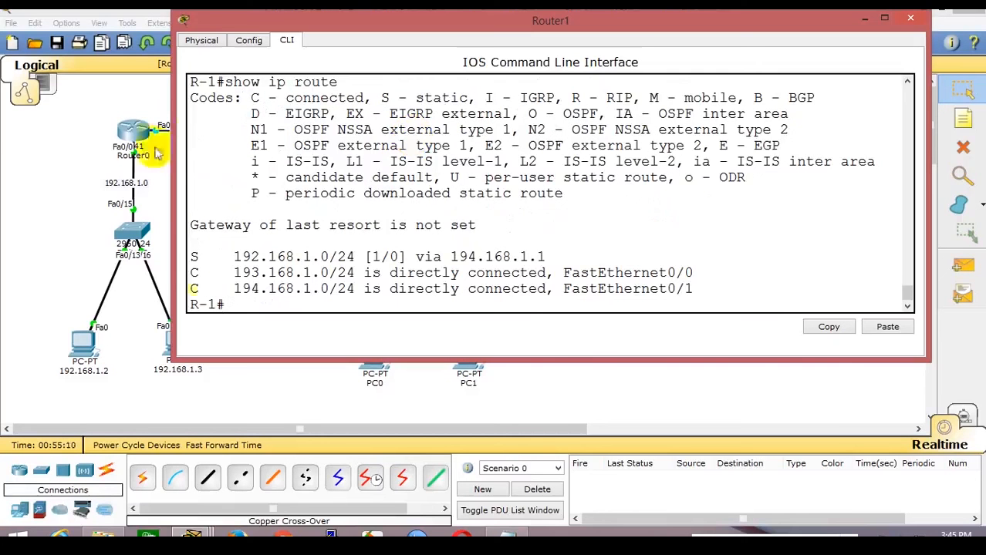
Point out Router1's static 192.168.1.0/24 via 194.168.1.1 and Router0's static 193.168.1.0/24 route.
{"action": "left_click_drag", "start_coordinate": [229, 259], "coordinate": [359, 257]}
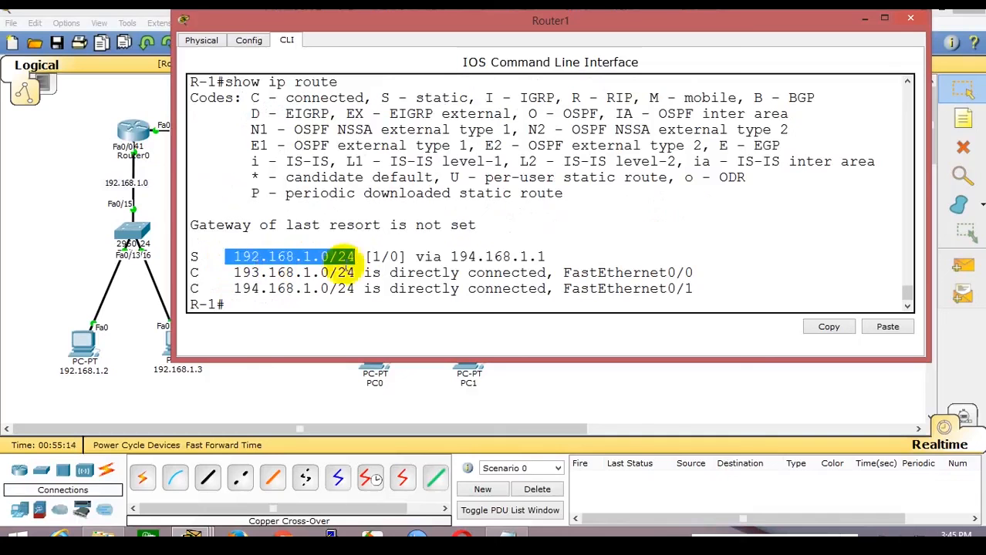
{"action": "left_click_drag", "start_coordinate": [452, 257], "coordinate": [540, 257]}
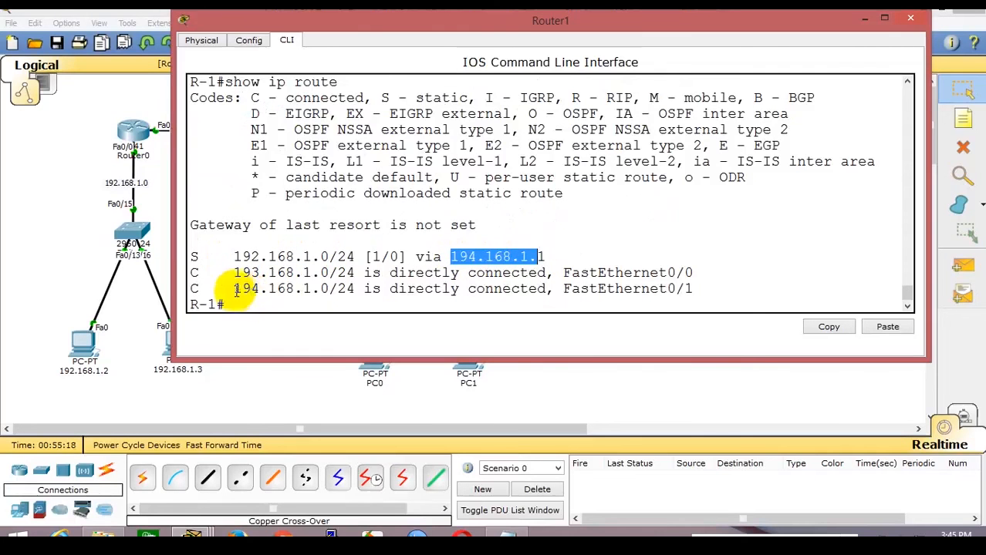
{"action": "left_click_drag", "start_coordinate": [235, 290], "coordinate": [696, 289]}
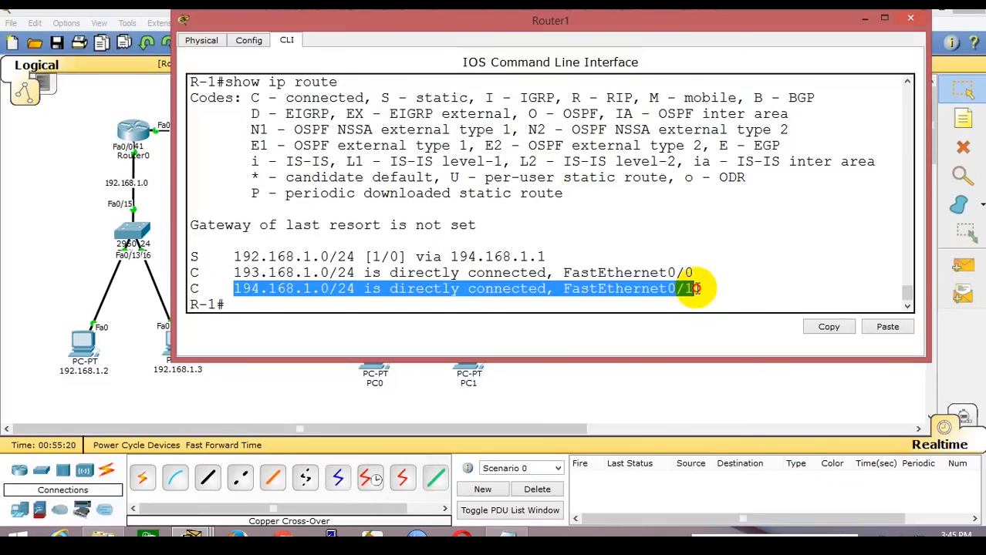
{"action": "left_click", "coordinate": [65, 185]}
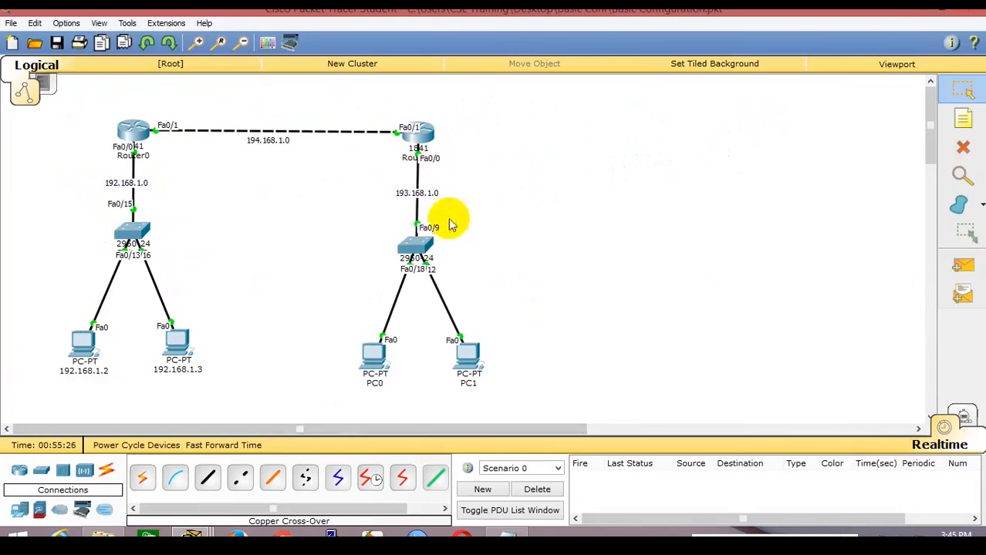
{"action": "left_click", "coordinate": [133, 138]}
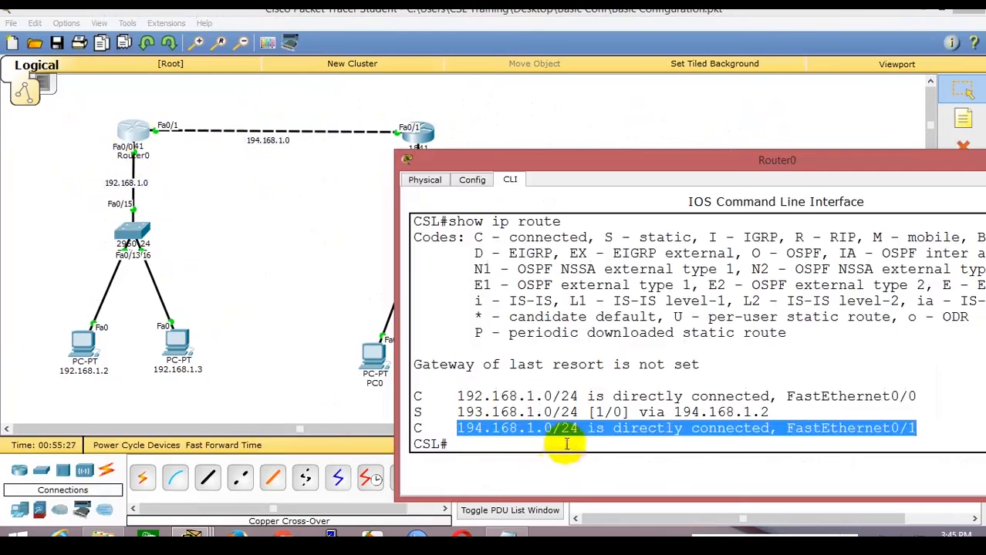
{"action": "left_click_drag", "start_coordinate": [462, 397], "coordinate": [679, 435]}
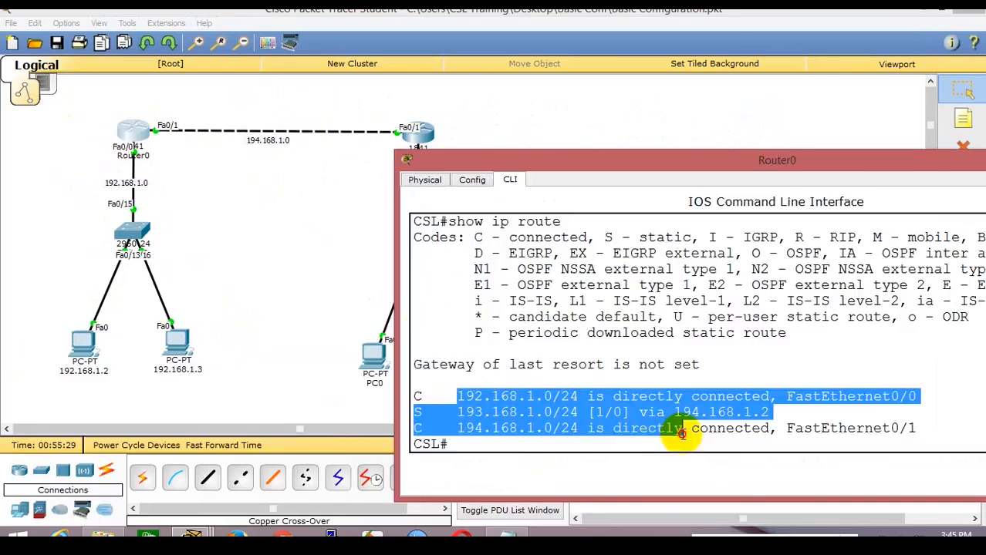
{"action": "left_click", "coordinate": [297, 252]}
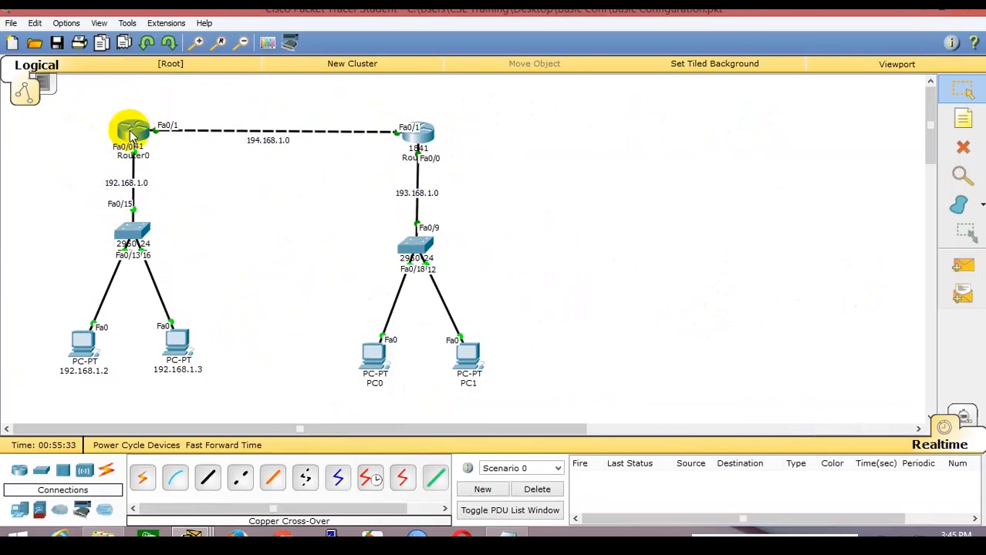
{"action": "left_click", "coordinate": [417, 139]}
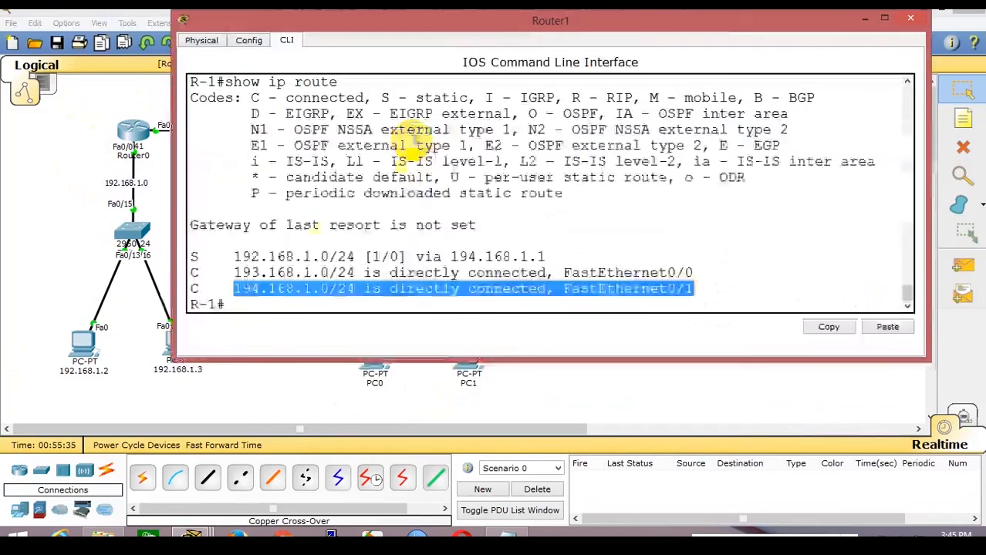
{"action": "left_click", "coordinate": [286, 256]}
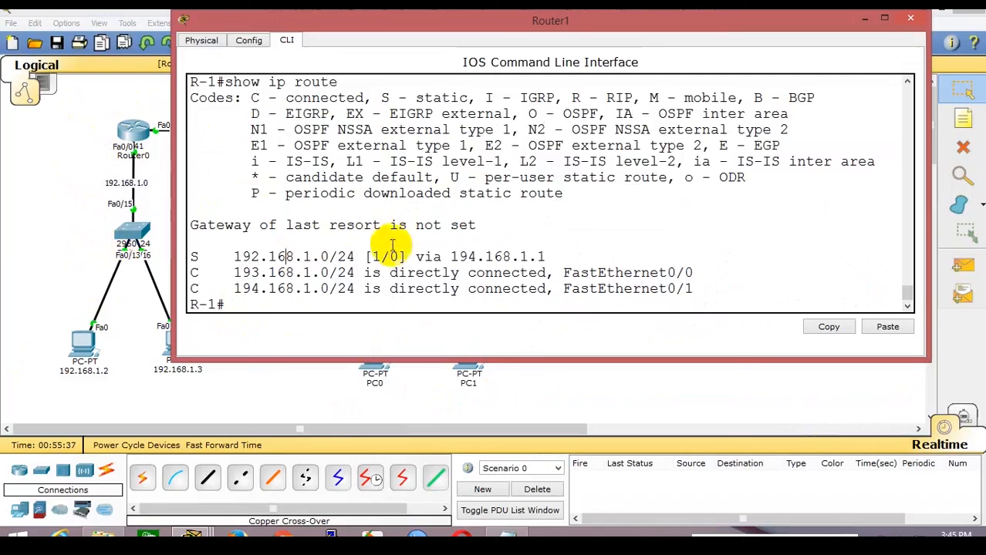
{"action": "left_click", "coordinate": [31, 251]}
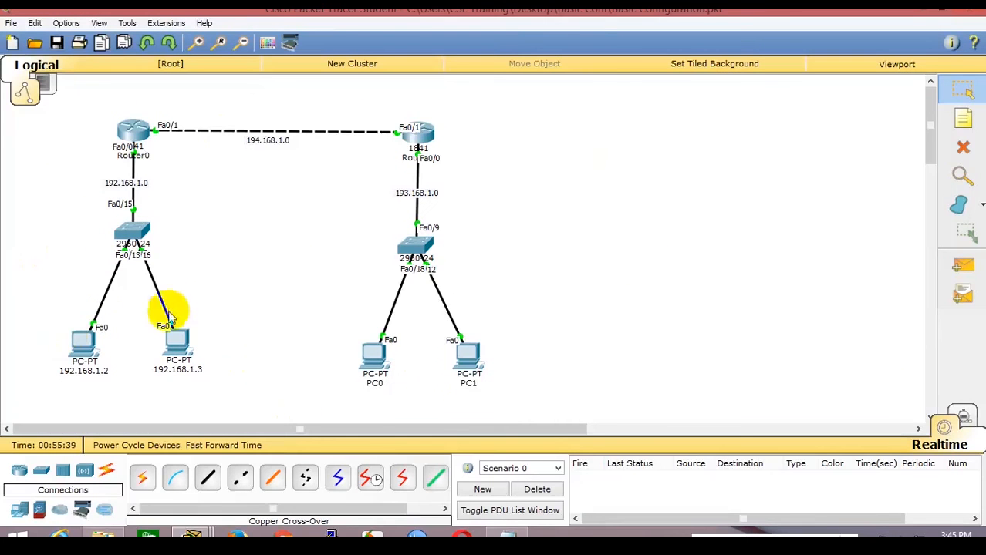
Stop PC 192.168.1.2's running ping with Ctrl+C and ping 193.168.1.2, getting 4 of 4 replies.
{"action": "left_click", "coordinate": [114, 341]}
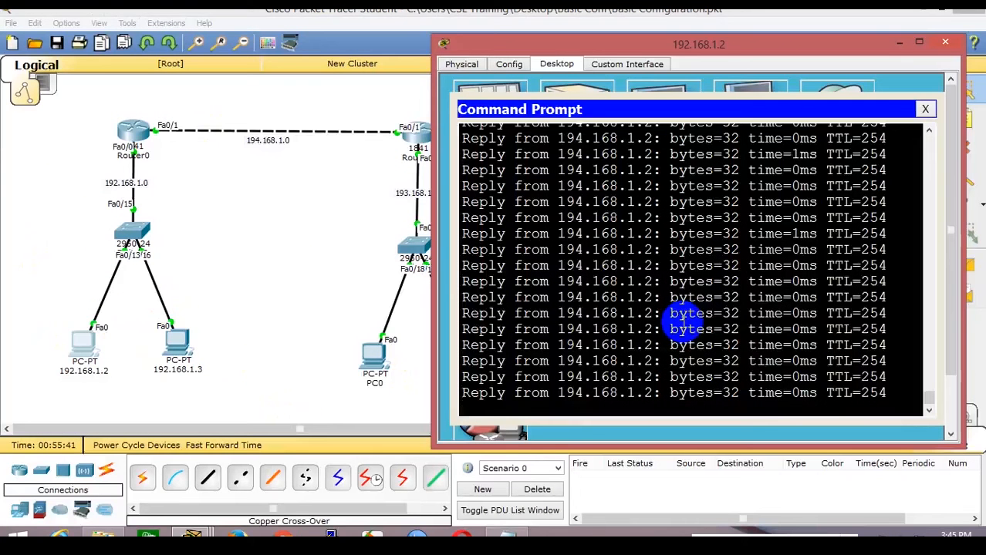
{"action": "key", "text": "ctrl+c"}
{"action": "type", "text": "ping "}
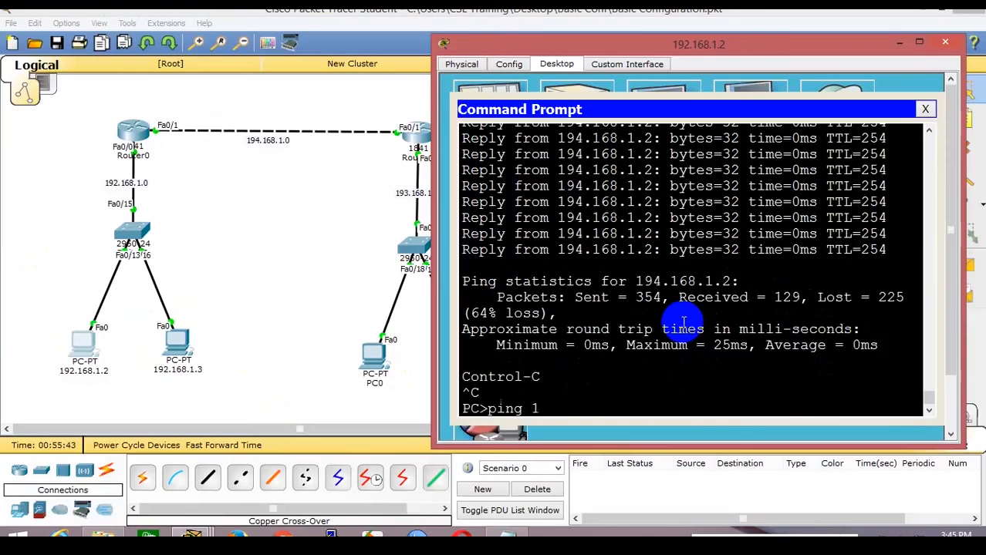
{"action": "type", "text": "193.168.1."}
{"action": "key", "text": "BackSpace"}
{"action": "key", "text": "BackSpace"}
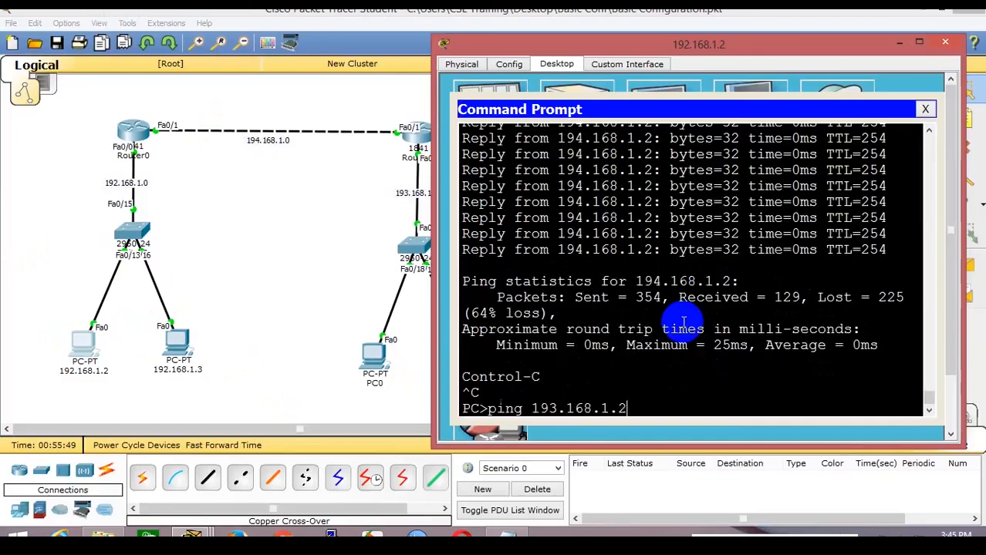
{"action": "key", "text": "Return"}
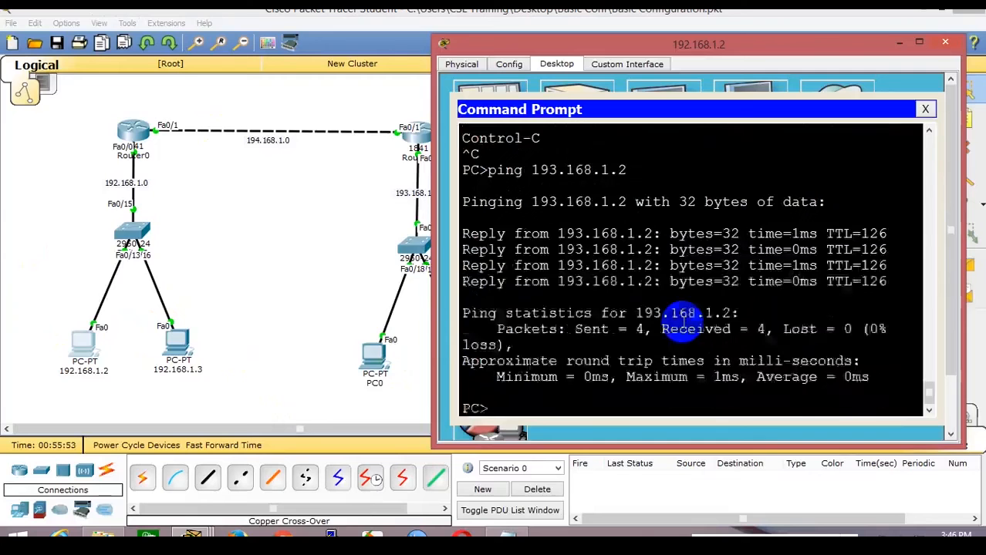
{"action": "left_click", "coordinate": [287, 353]}
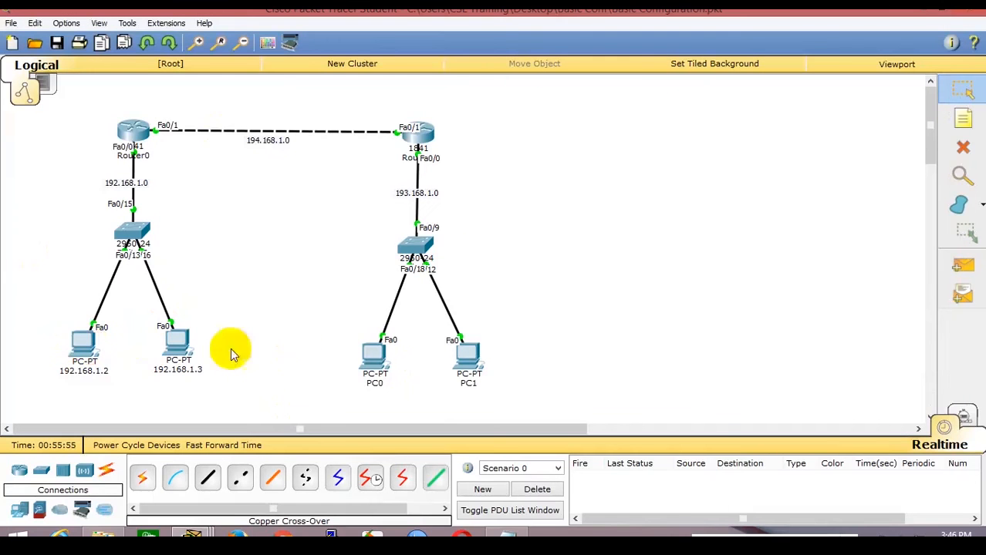
{"action": "mouse_move", "coordinate": [374, 357]}
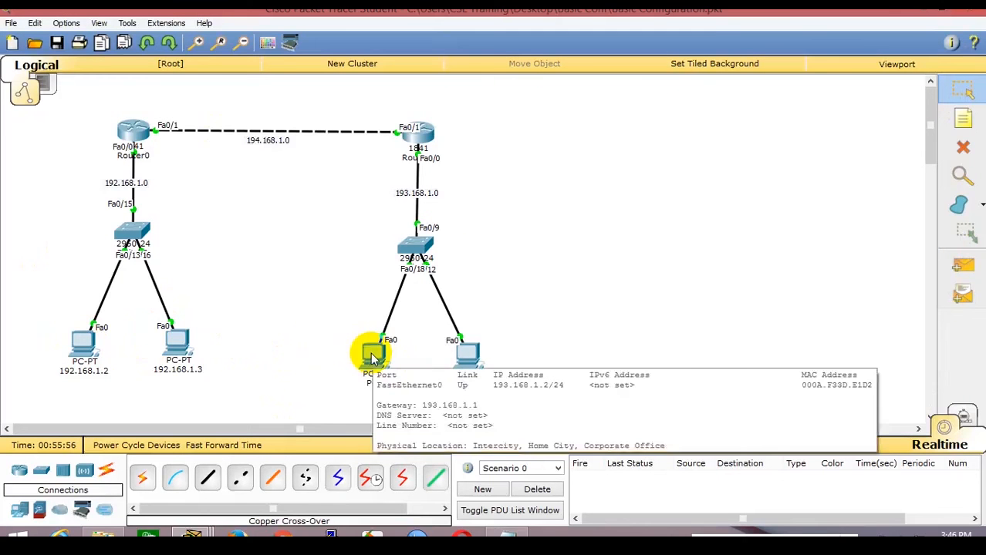
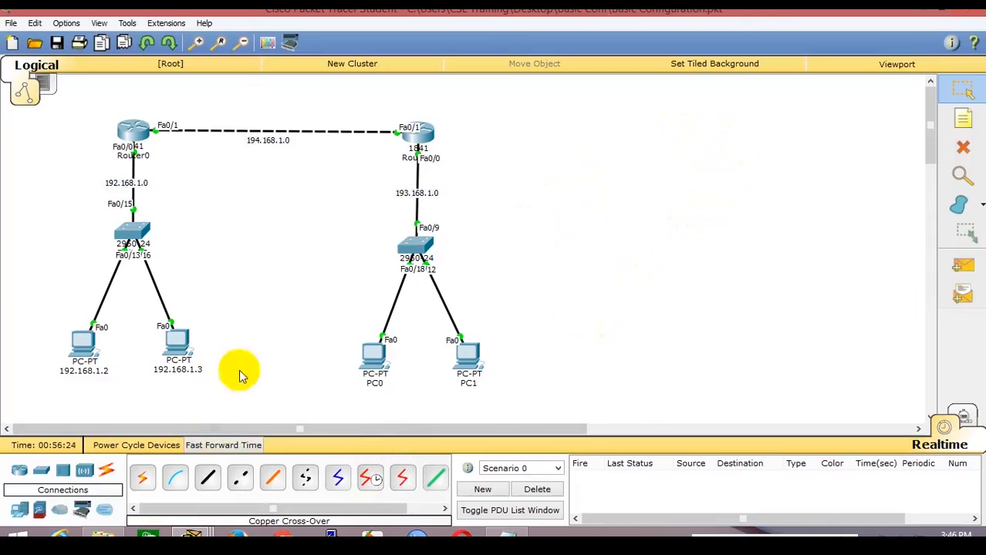
Place a new 1841 router, Router2, on the canvas to the right of Router1.
{"action": "left_click", "coordinate": [18, 470]}
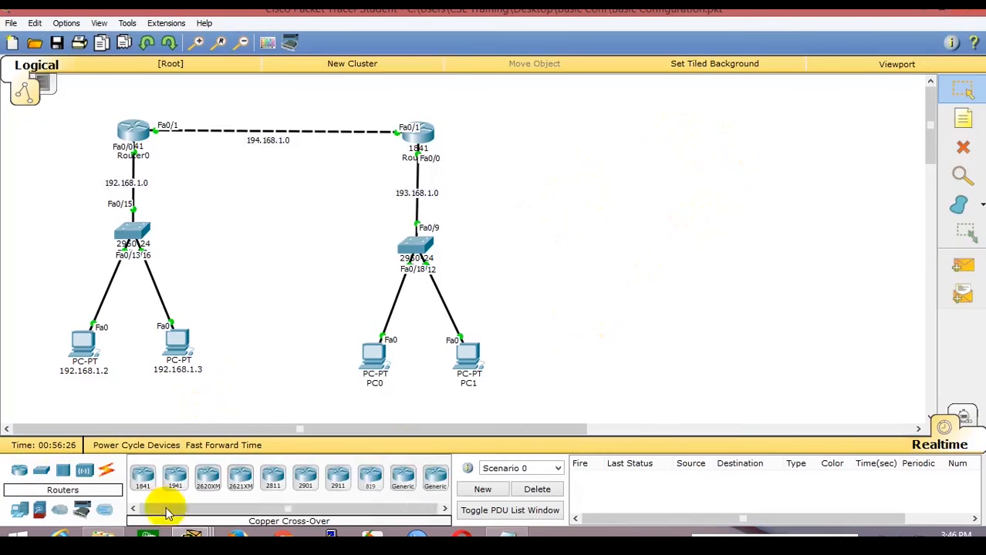
{"action": "left_click_drag", "start_coordinate": [143, 475], "coordinate": [720, 145]}
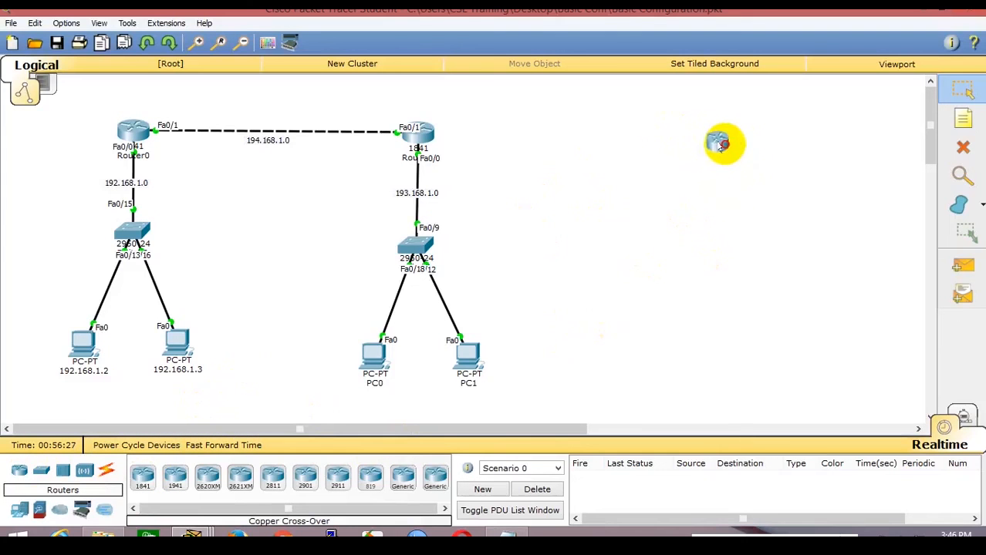
{"action": "left_click", "coordinate": [725, 147]}
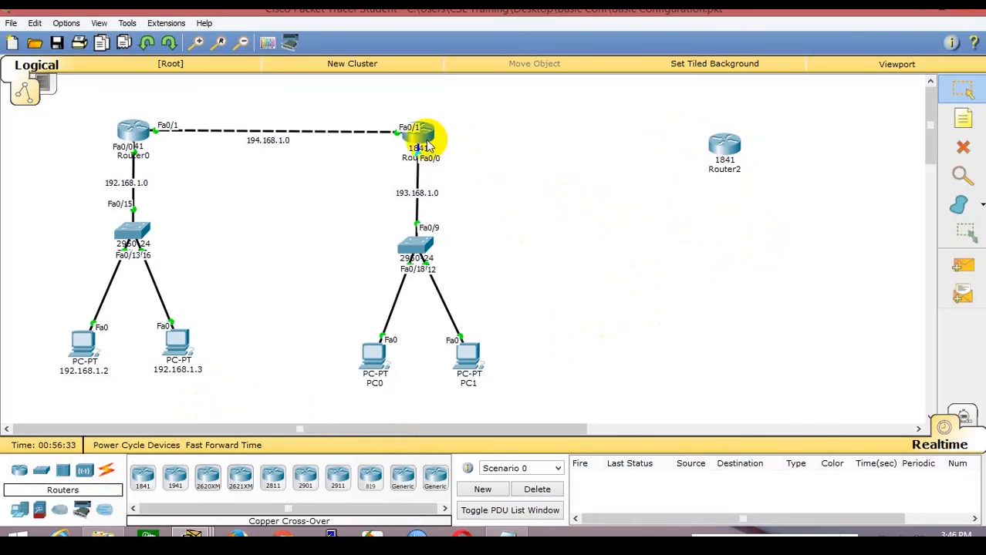
On Router1's CLI, run 'copy running-config startup-config', fixing a typo, to save the configuration.
{"action": "mouse_move", "coordinate": [430, 145]}
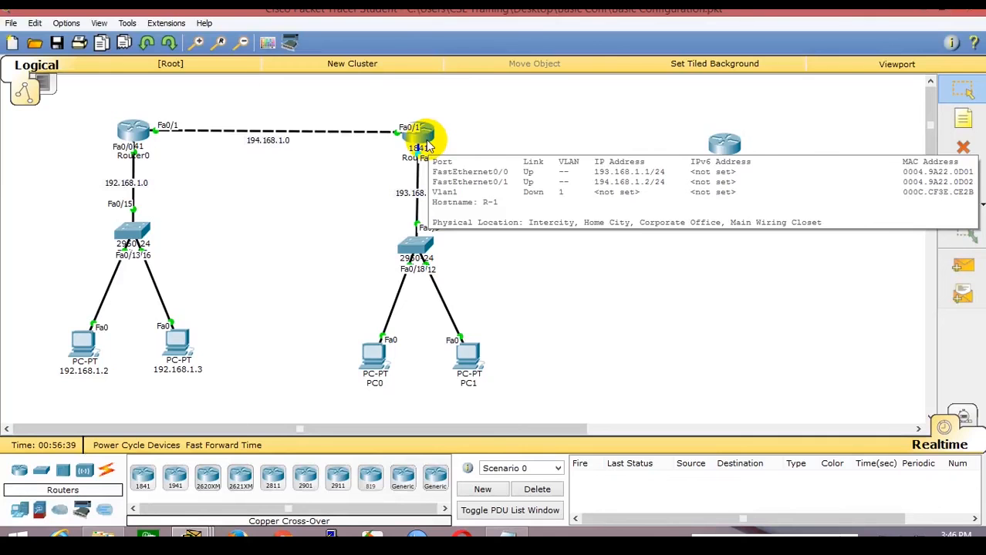
{"action": "left_click", "coordinate": [428, 141]}
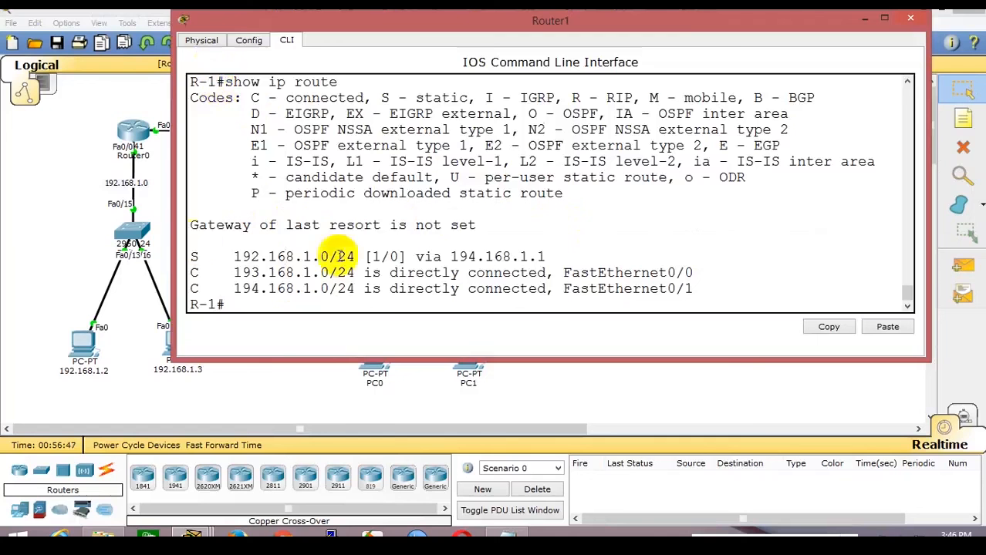
{"action": "left_click", "coordinate": [31, 203]}
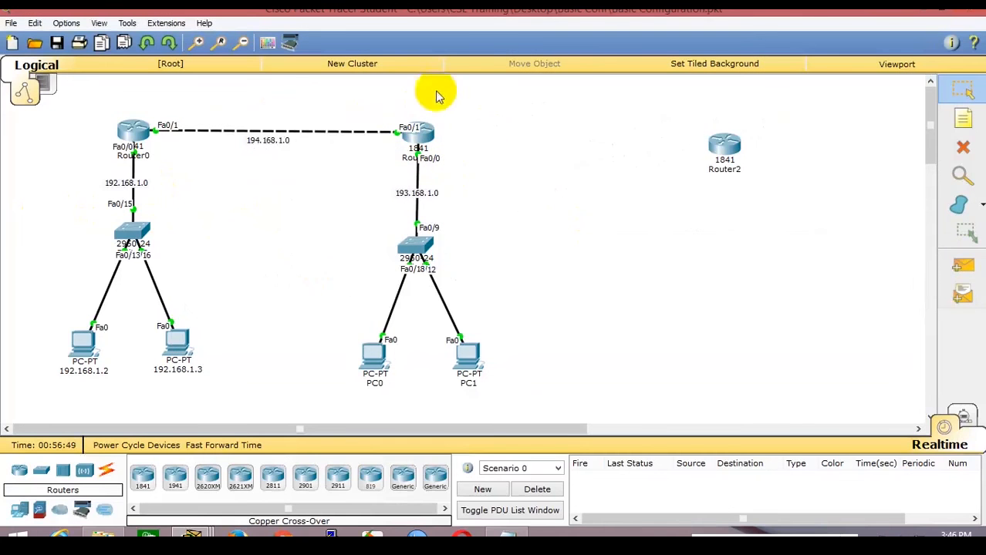
{"action": "left_click", "coordinate": [418, 135]}
{"action": "left_click", "coordinate": [543, 223]}
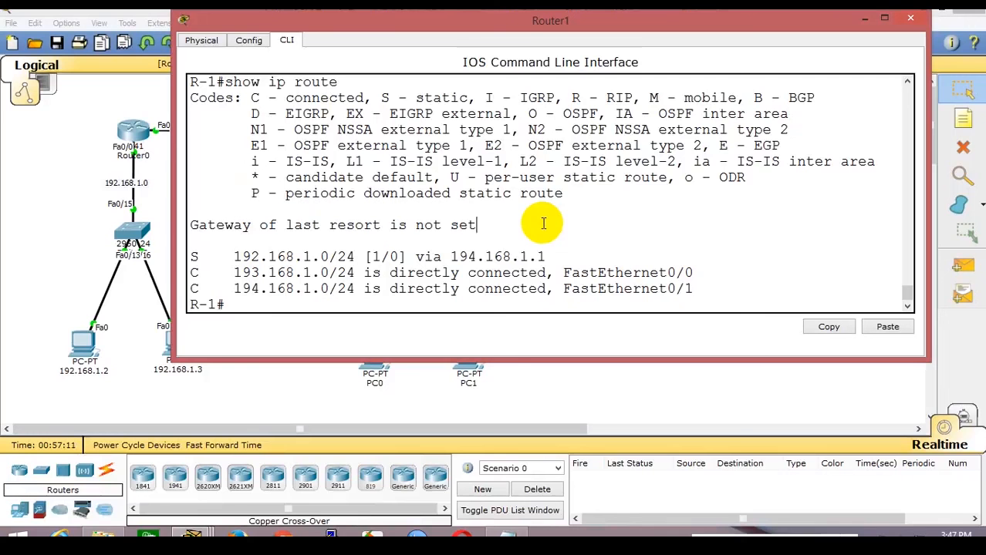
{"action": "type", "text": "opy running-co"}
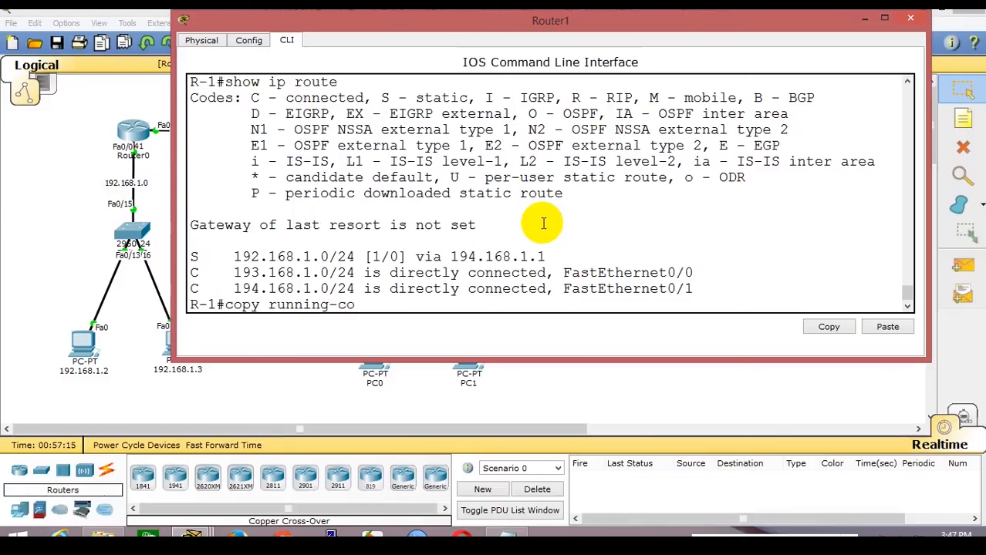
{"action": "type", "text": "nf"}
{"action": "key", "text": "BackSpace"}
{"action": "type", "text": "nfig startup"}
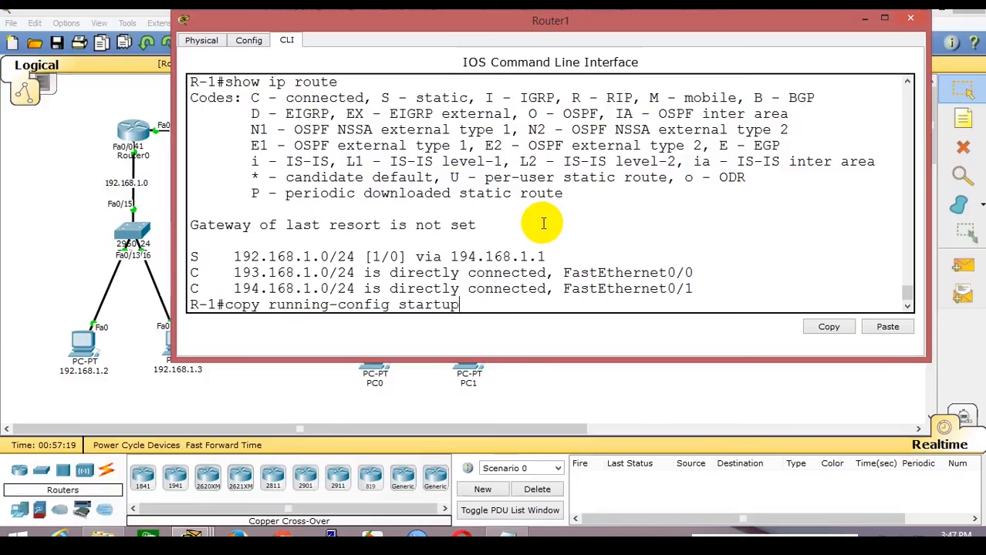
{"action": "type", "text": "-config"}
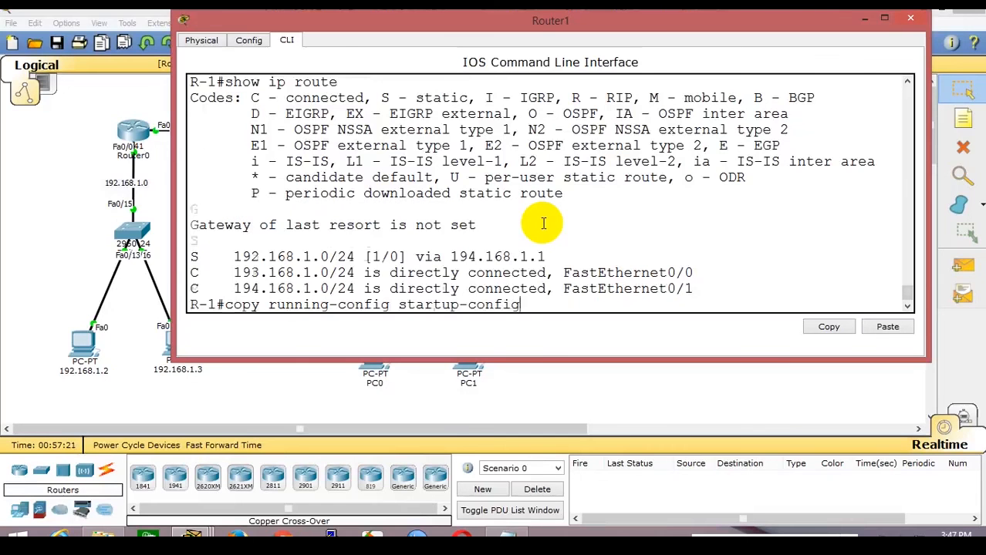
{"action": "key", "text": "Return"}
{"action": "key", "text": "Return"}
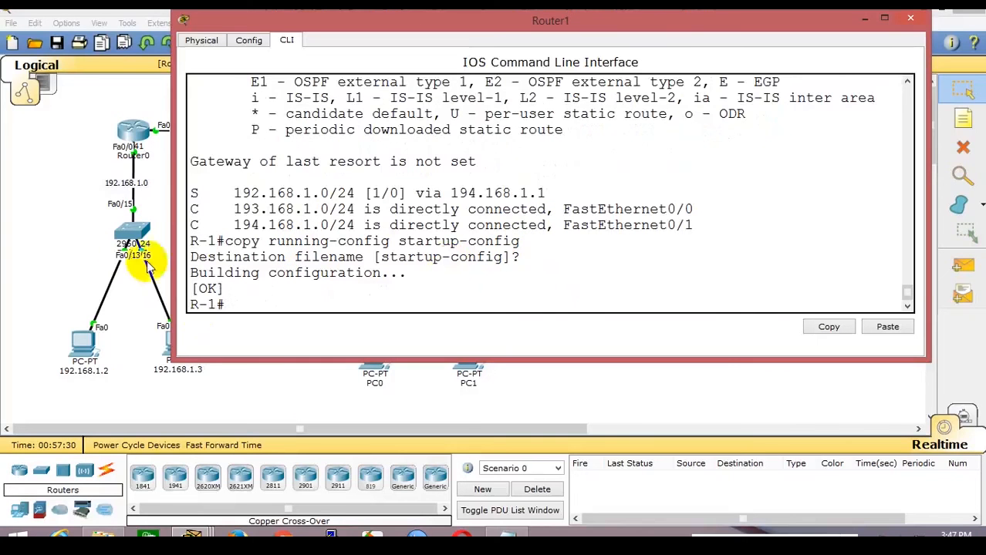
{"action": "left_click", "coordinate": [77, 244]}
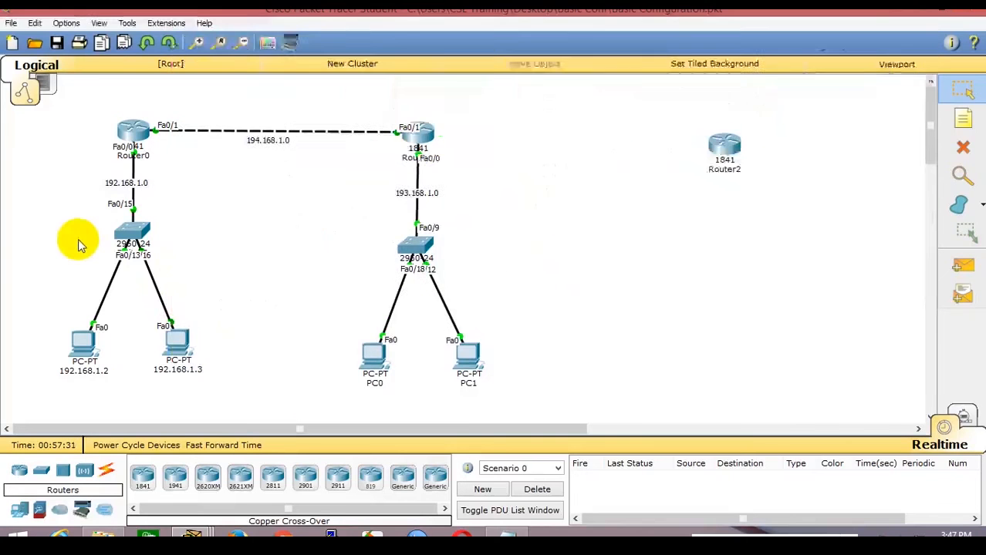
Power off Router1, install an HWIC-2T card in its empty slot, and power it back on.
{"action": "left_click", "coordinate": [426, 140]}
{"action": "left_click", "coordinate": [200, 40]}
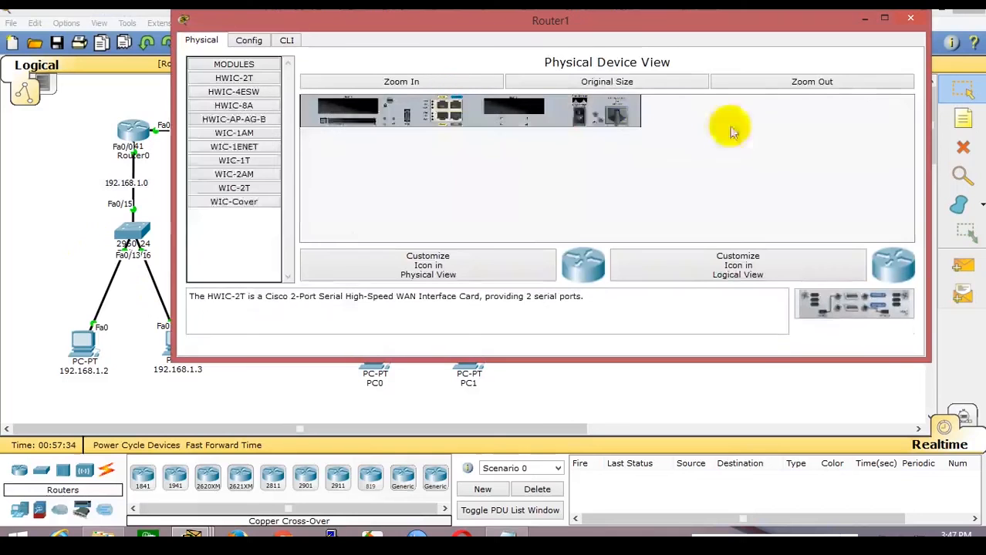
{"action": "left_click", "coordinate": [578, 120]}
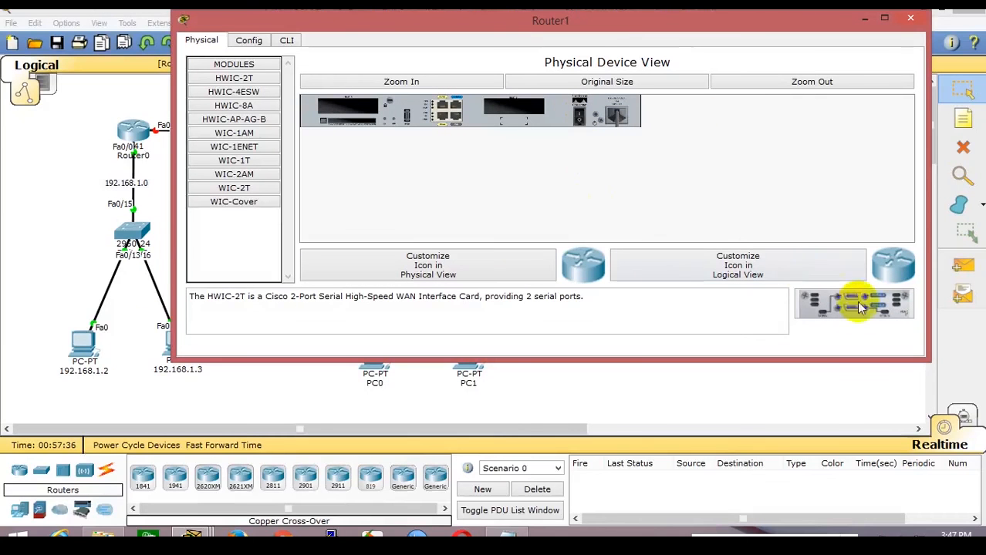
{"action": "left_click_drag", "start_coordinate": [862, 309], "coordinate": [516, 111]}
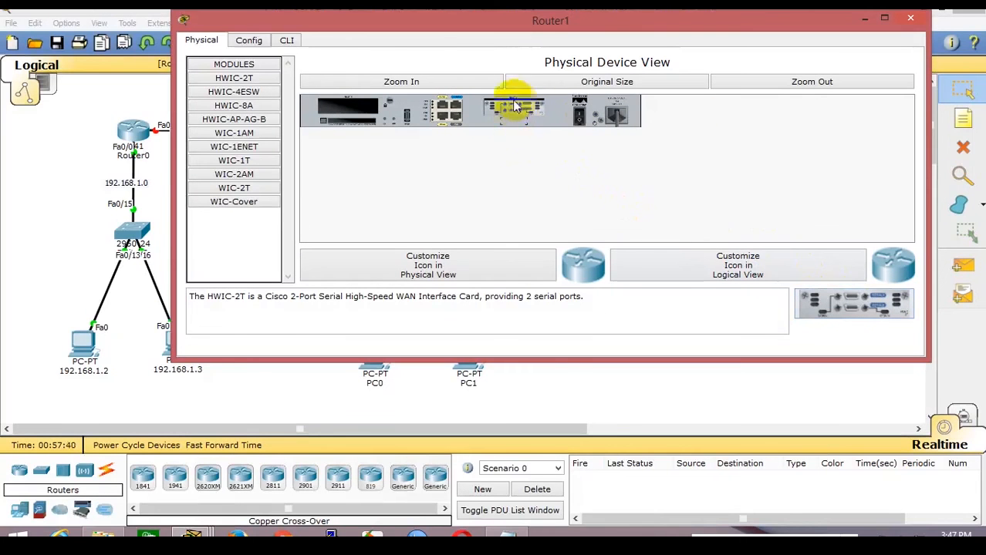
{"action": "left_click", "coordinate": [579, 116]}
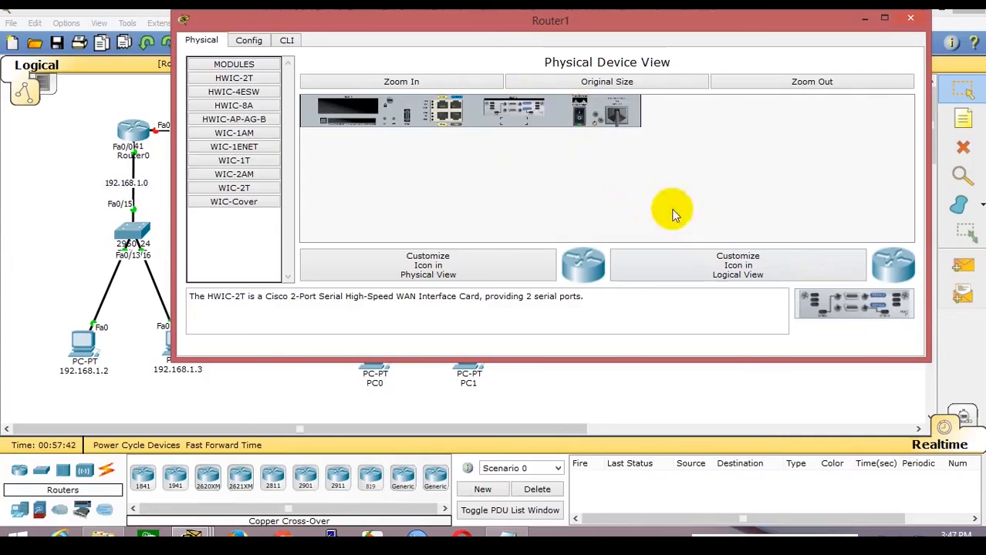
{"action": "left_click", "coordinate": [863, 18]}
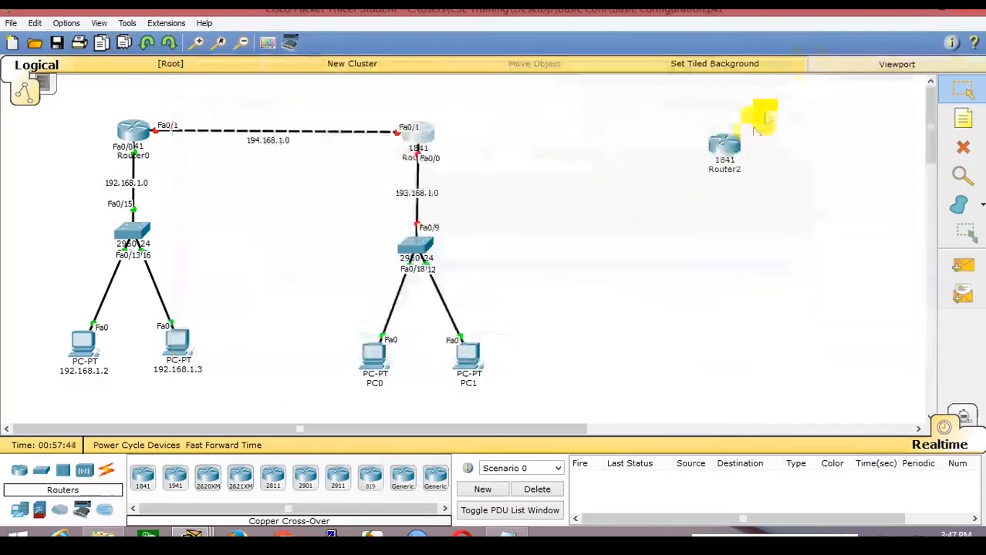
Install an HWIC-2T card in Router2's empty slot and power it back on.
{"action": "left_click", "coordinate": [724, 148]}
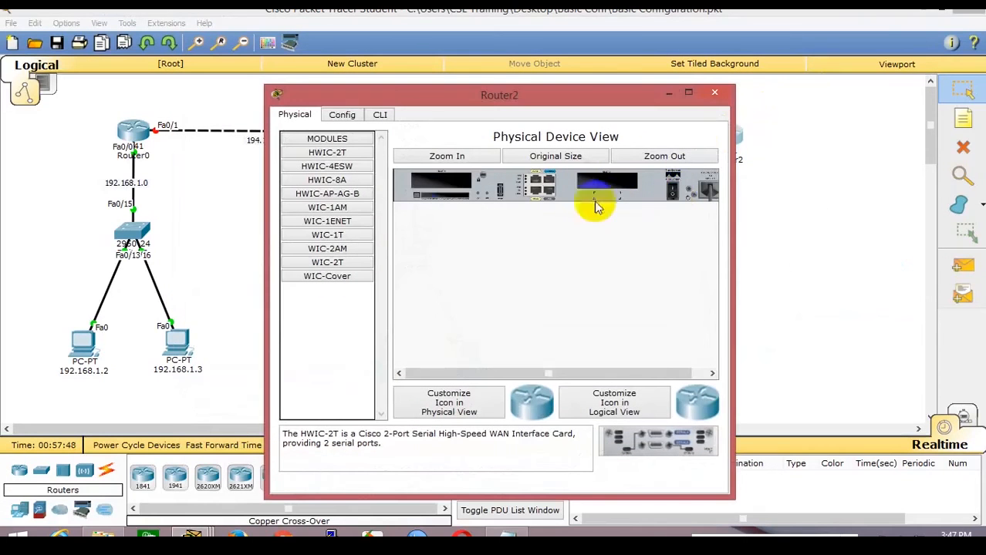
{"action": "left_click_drag", "start_coordinate": [654, 446], "coordinate": [608, 185]}
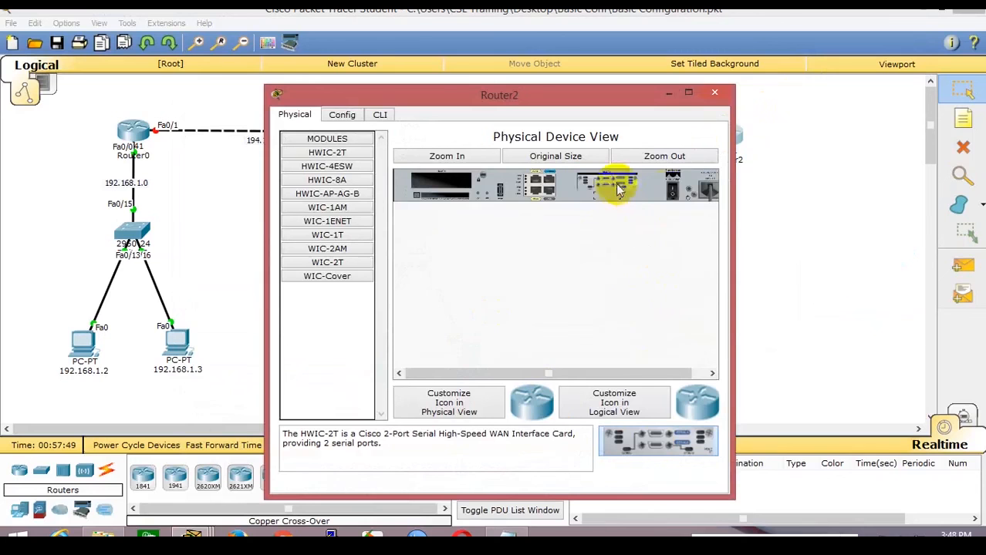
{"action": "left_click", "coordinate": [673, 193]}
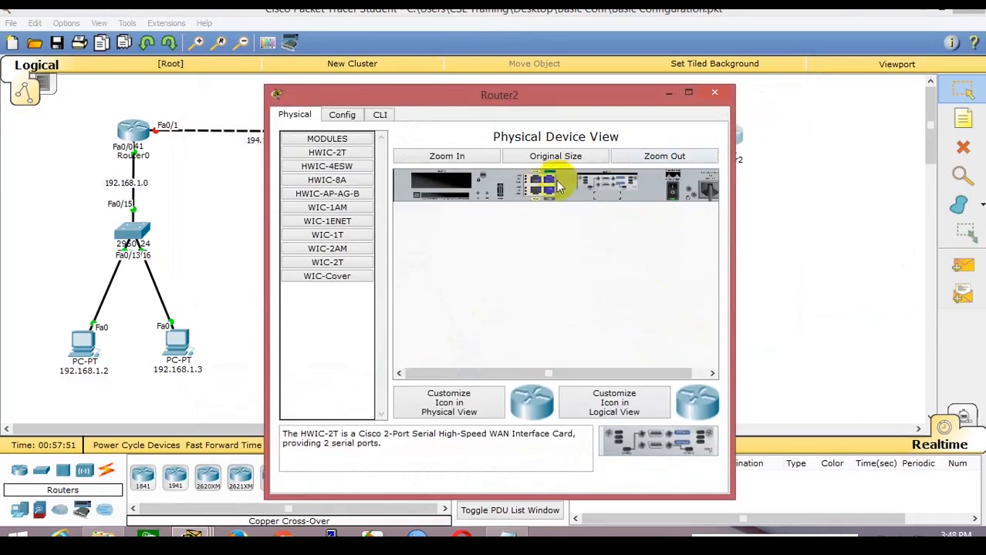
{"action": "left_click", "coordinate": [515, 14]}
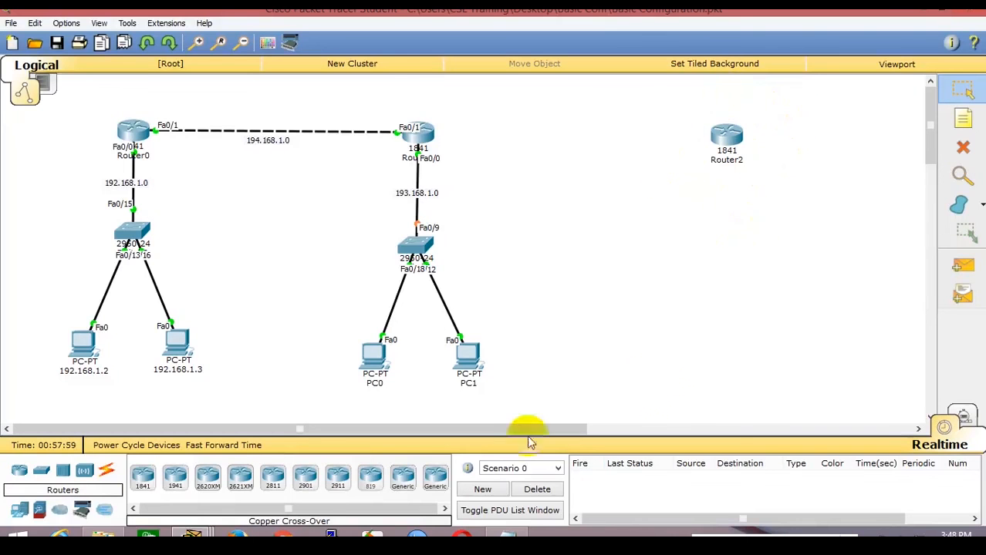
Connect Router1 Serial0/0/0 to Router2 Serial0/0/1 with a serial DCE cable.
{"action": "left_click", "coordinate": [107, 474]}
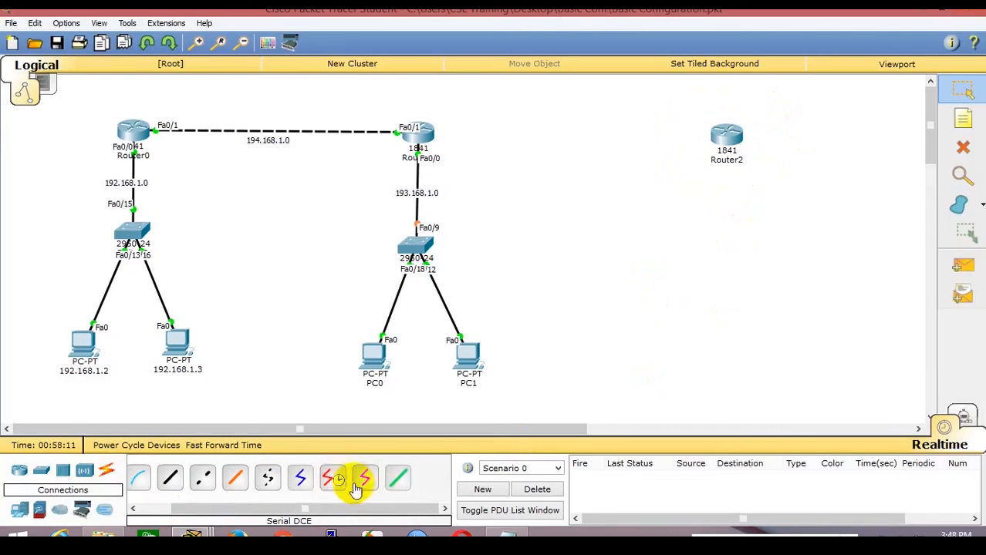
{"action": "left_click", "coordinate": [335, 480]}
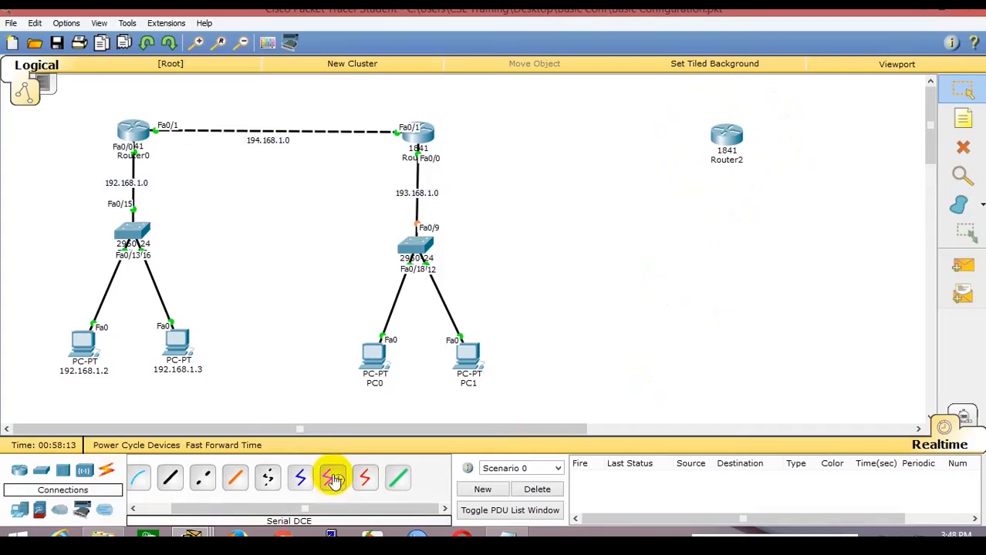
{"action": "left_click", "coordinate": [426, 136]}
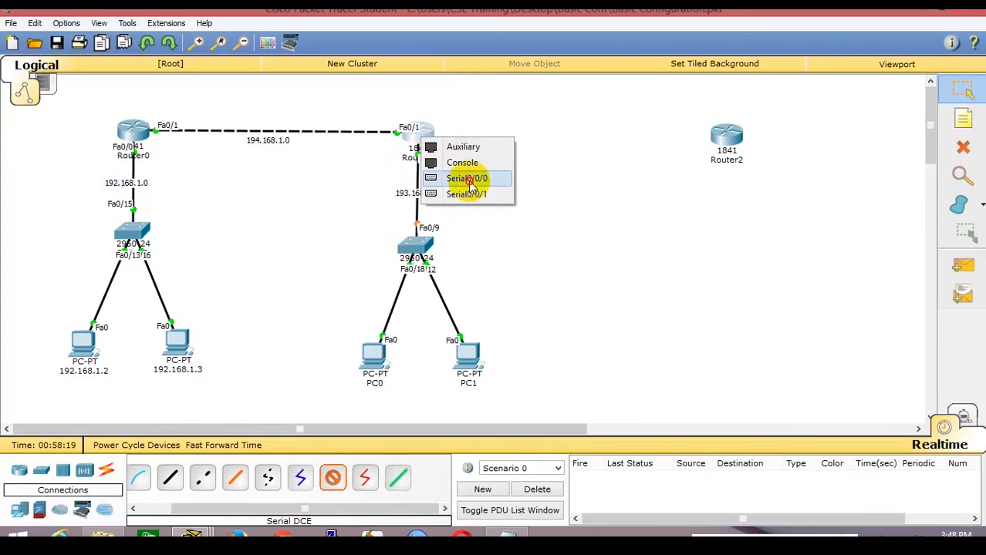
{"action": "left_click", "coordinate": [468, 179]}
{"action": "left_click", "coordinate": [727, 138]}
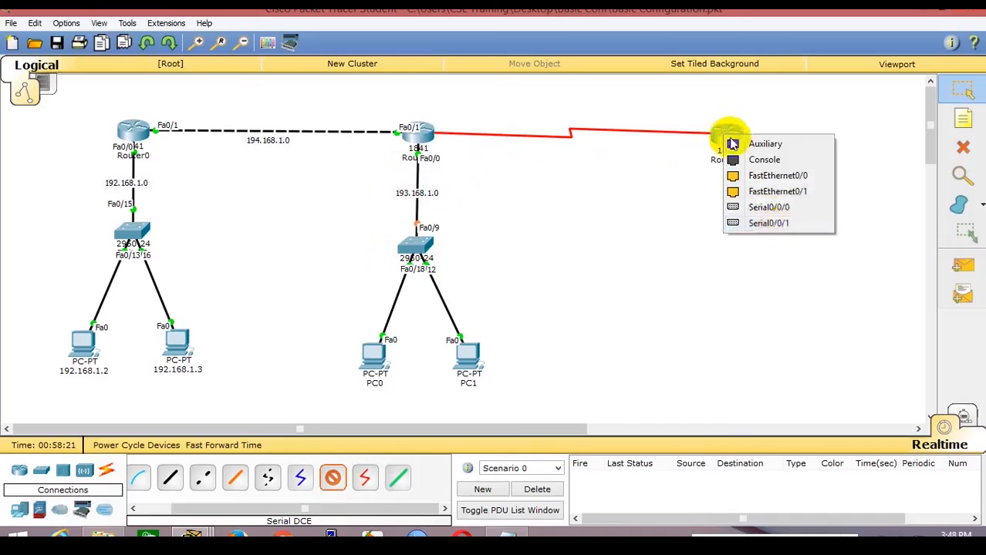
{"action": "left_click", "coordinate": [774, 223]}
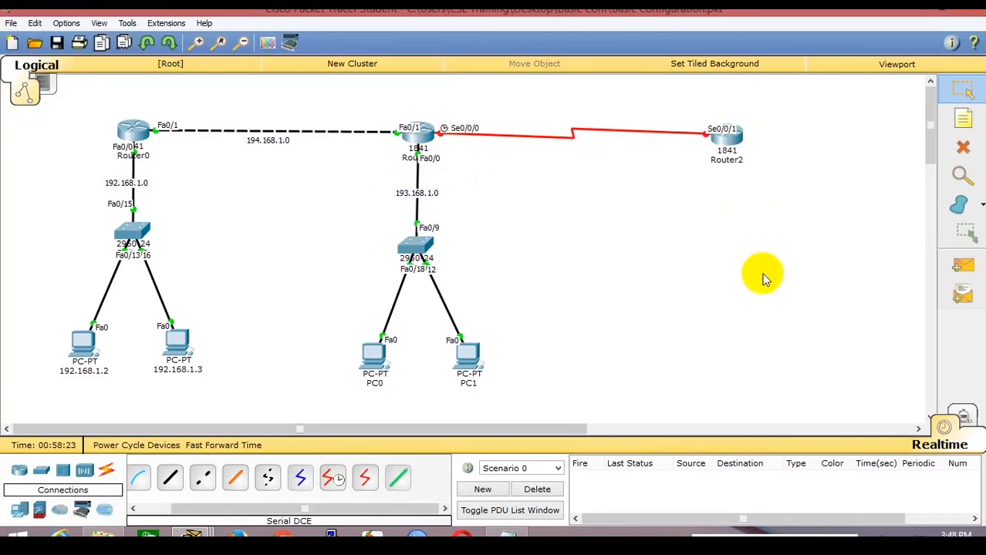
Move Router2 slightly upward on the canvas.
{"action": "left_click_drag", "start_coordinate": [728, 145], "coordinate": [729, 137]}
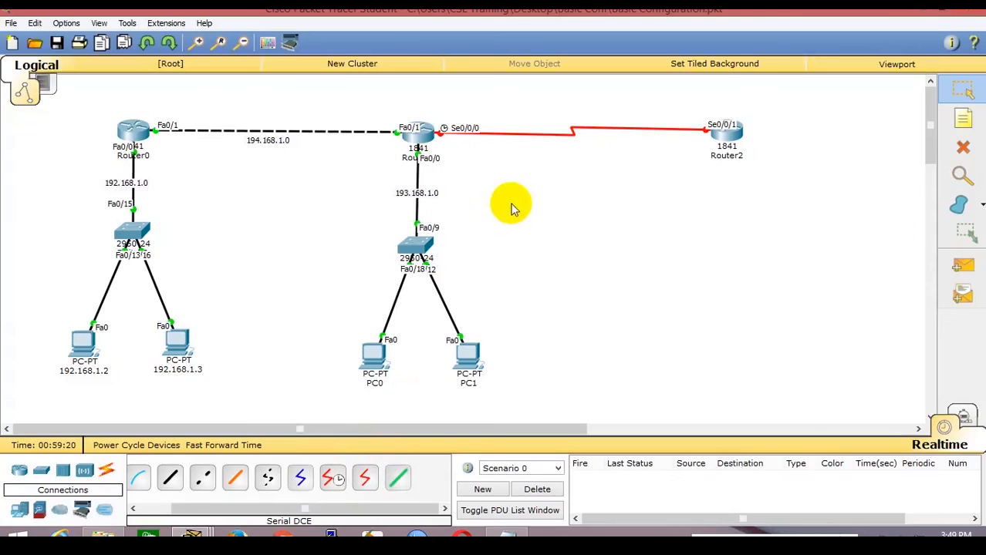
Run a serial DTE cable from Router1's Serial0/0/1 to Router2's Serial0/0/0.
{"action": "left_click", "coordinate": [333, 481]}
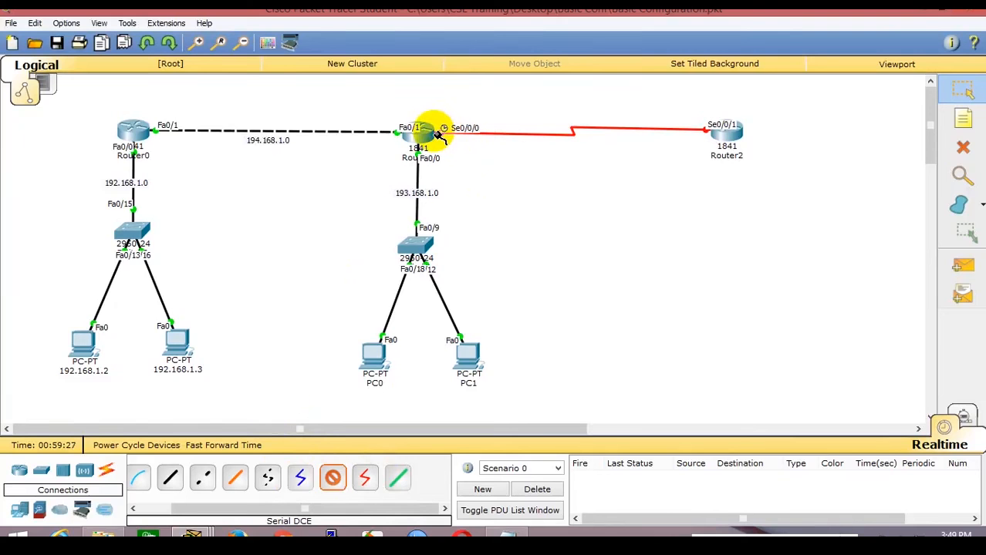
{"action": "left_click", "coordinate": [365, 479]}
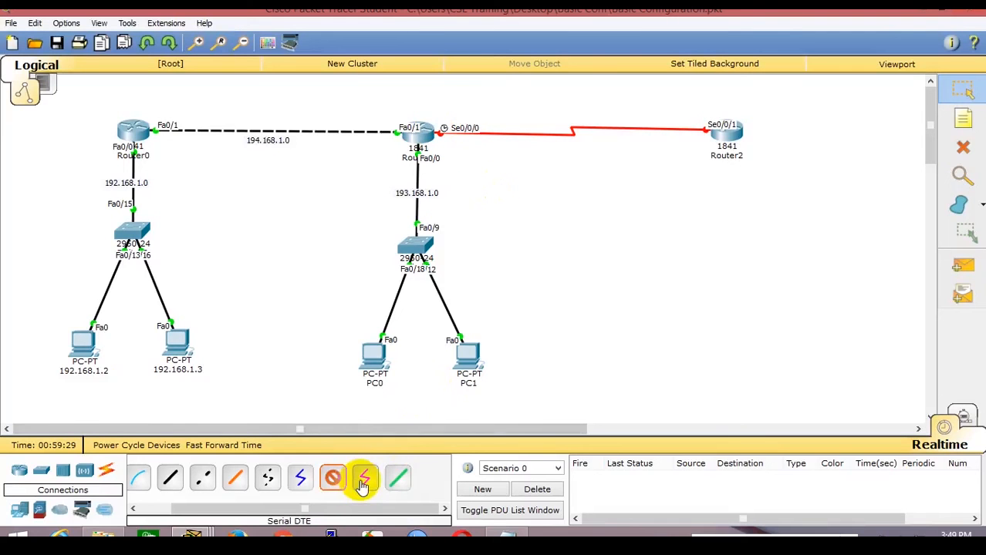
{"action": "left_click", "coordinate": [424, 137]}
{"action": "left_click", "coordinate": [466, 176]}
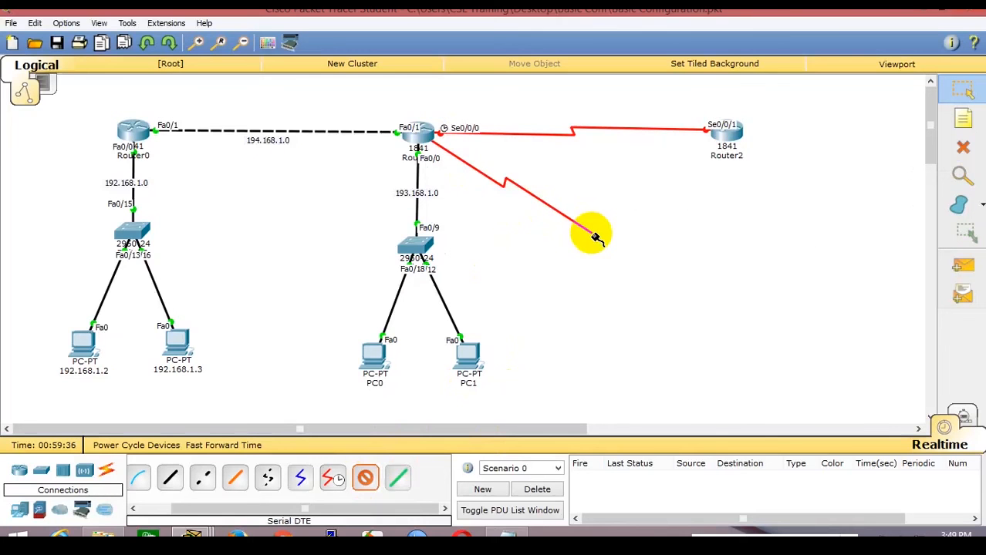
{"action": "left_click", "coordinate": [731, 136]}
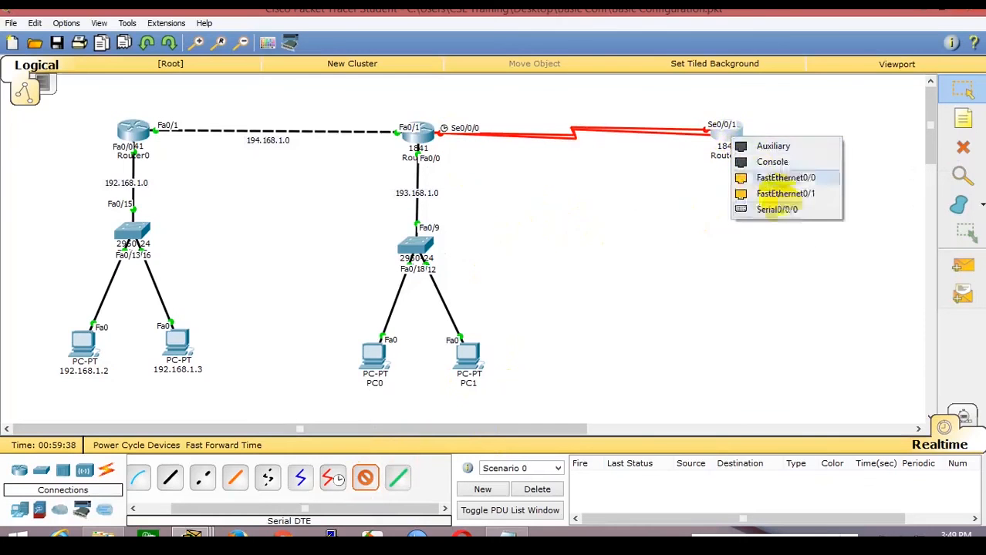
{"action": "left_click", "coordinate": [779, 209]}
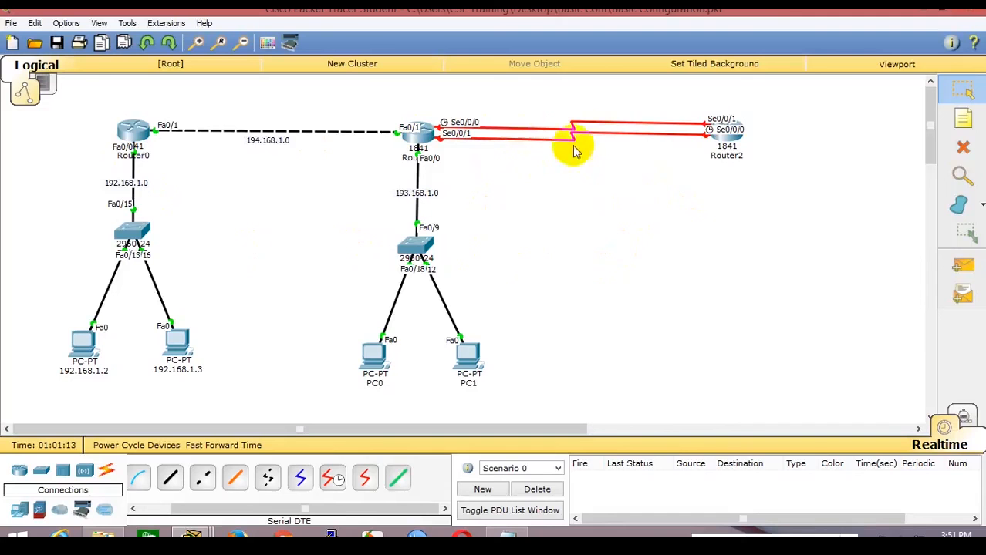
Delete the extra serial link between Router1 Se0/0/1 and Router2 Se0/0/0.
{"action": "left_click", "coordinate": [963, 147]}
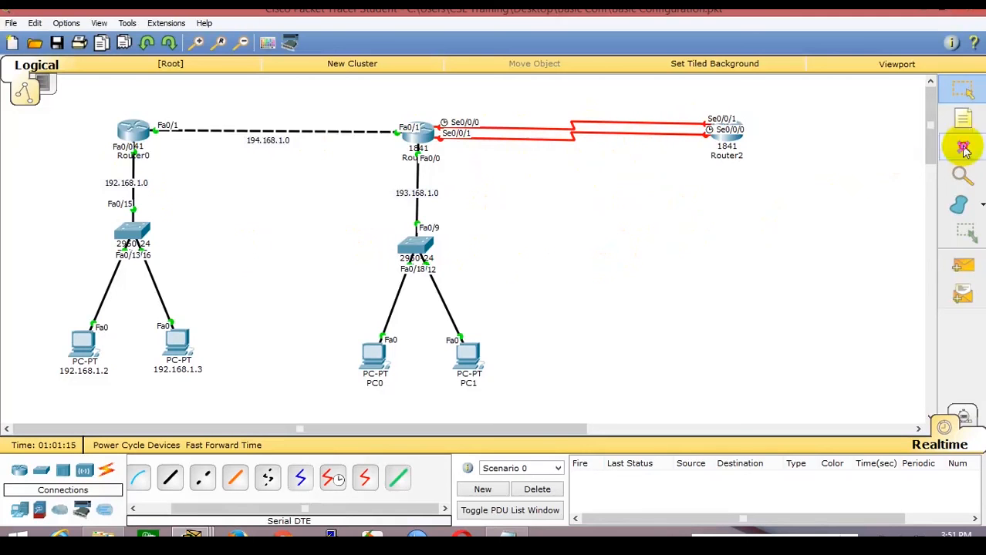
{"action": "left_click", "coordinate": [541, 141]}
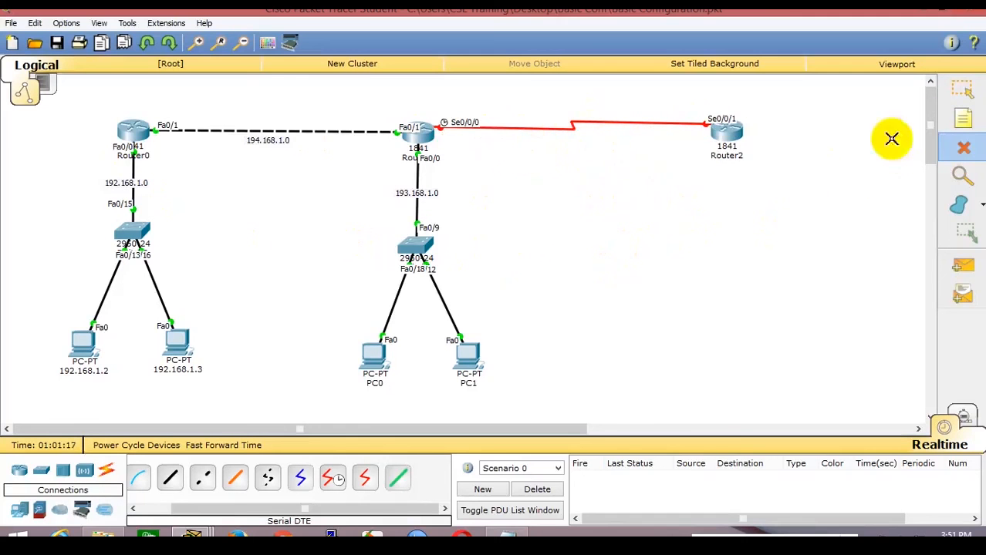
{"action": "left_click", "coordinate": [962, 90]}
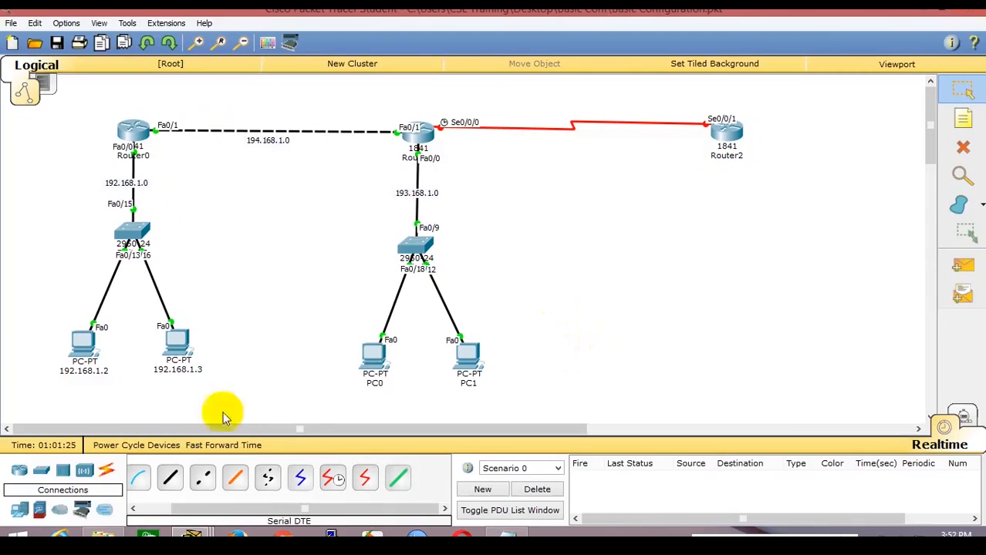
Add a 2950-24 switch, Switch2, below Router2, and two PC-PT computers, PC2 and PC3, beneath it.
{"action": "left_click", "coordinate": [48, 474]}
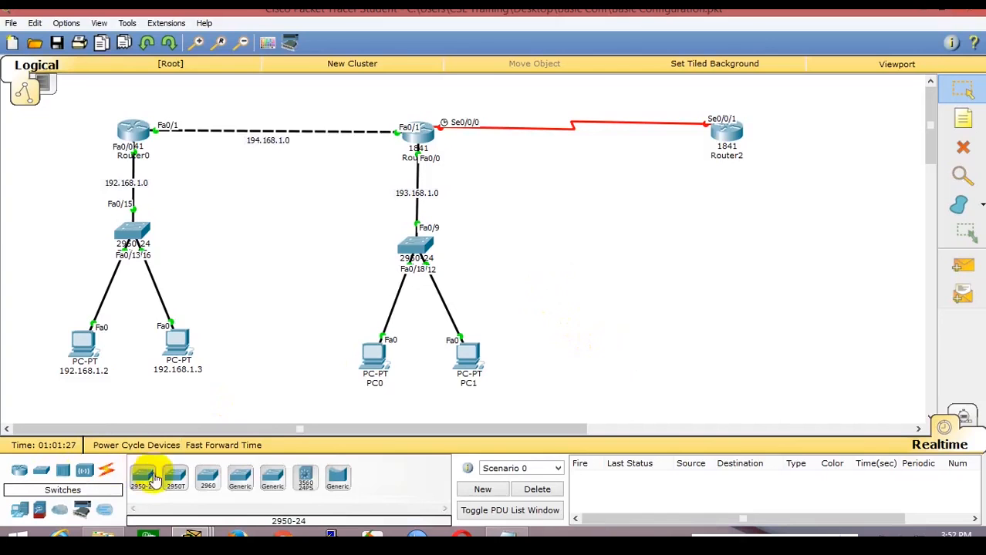
{"action": "left_click", "coordinate": [143, 477]}
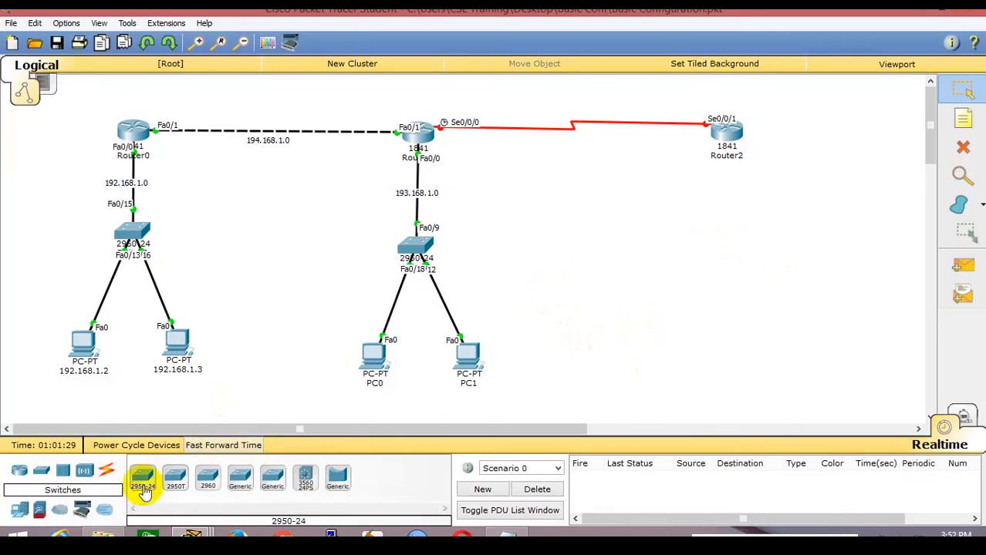
{"action": "left_click", "coordinate": [723, 259]}
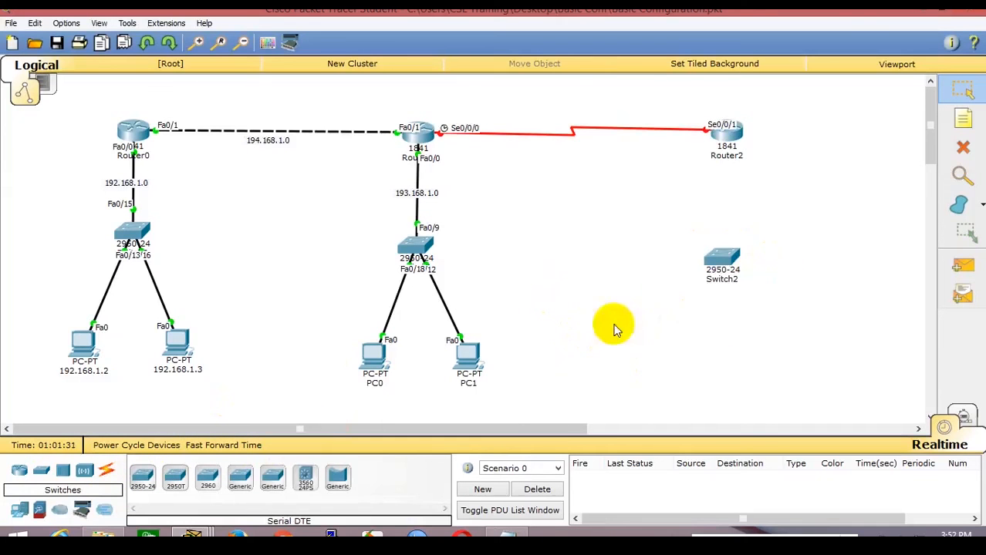
{"action": "left_click", "coordinate": [21, 511]}
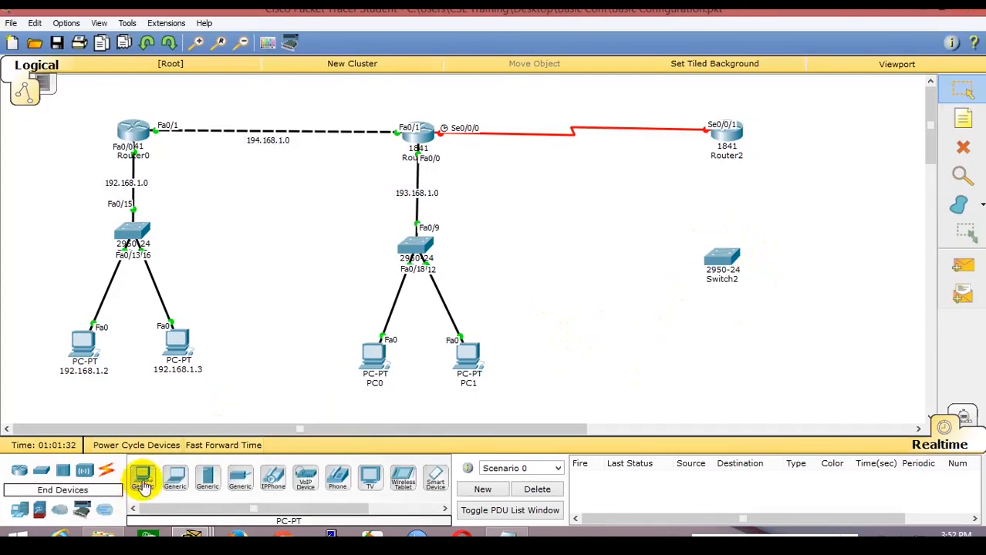
{"action": "left_click", "coordinate": [140, 477]}
{"action": "left_click", "coordinate": [649, 362]}
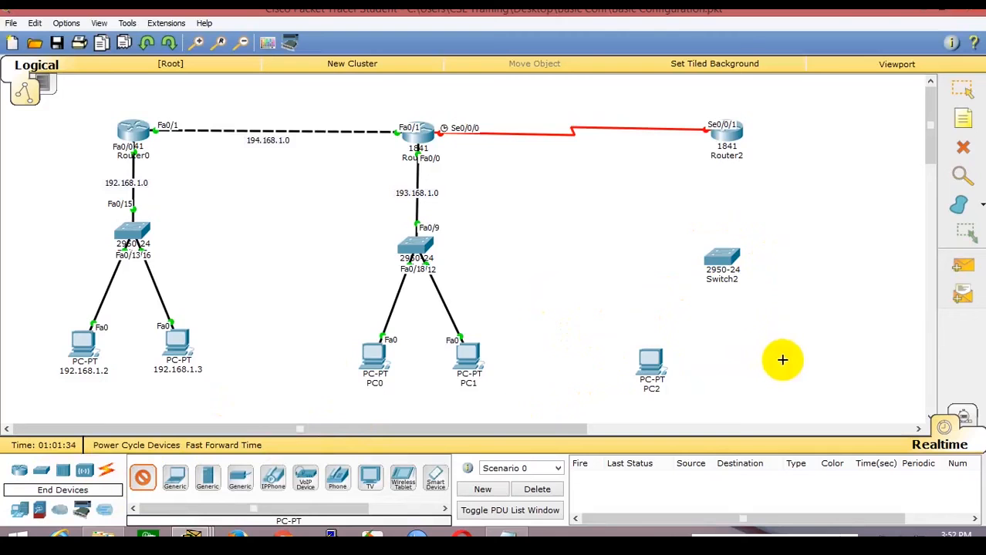
{"action": "left_click", "coordinate": [782, 361]}
Move Switch2 up toward Router2 and pick the Copper Straight-Through cable.
{"action": "left_click", "coordinate": [963, 90]}
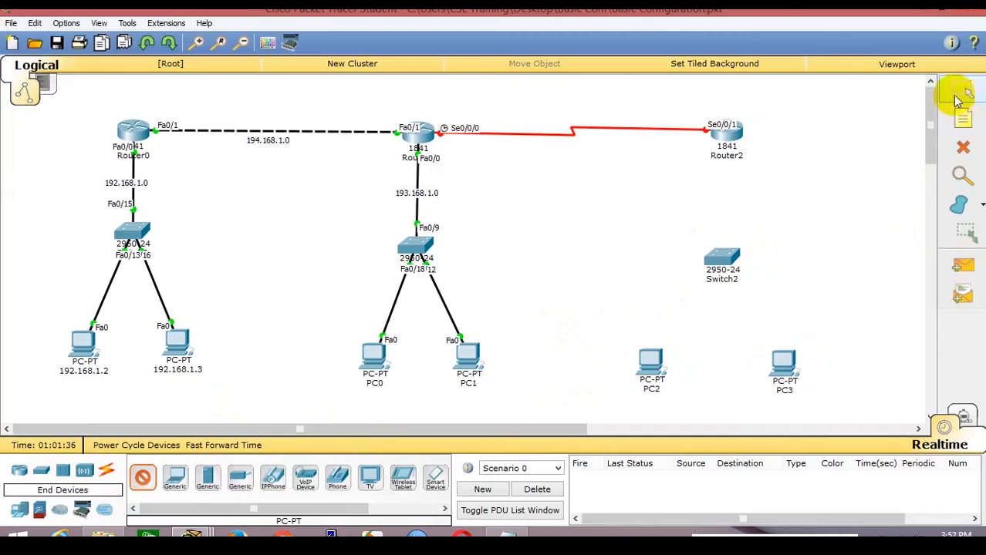
{"action": "left_click_drag", "start_coordinate": [719, 259], "coordinate": [726, 241]}
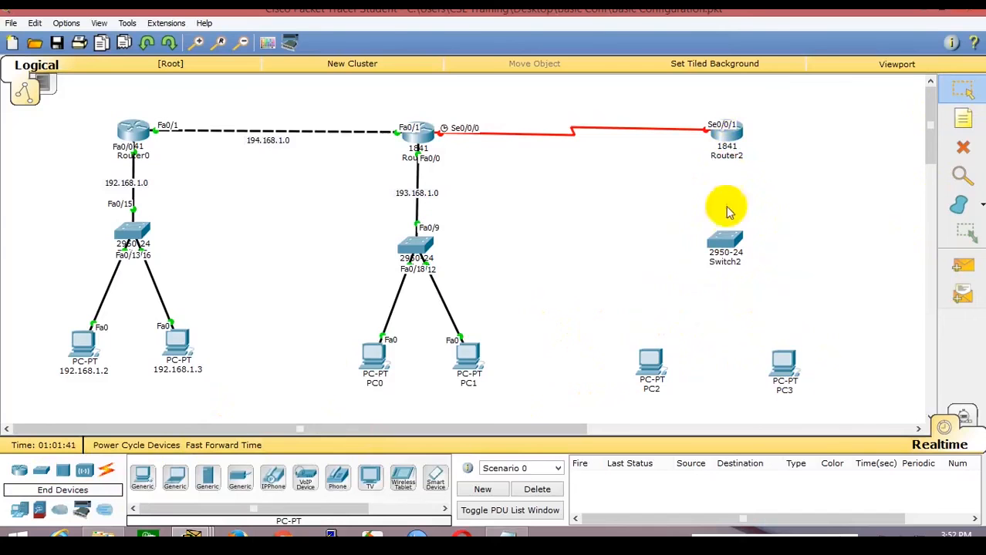
{"action": "left_click", "coordinate": [725, 265]}
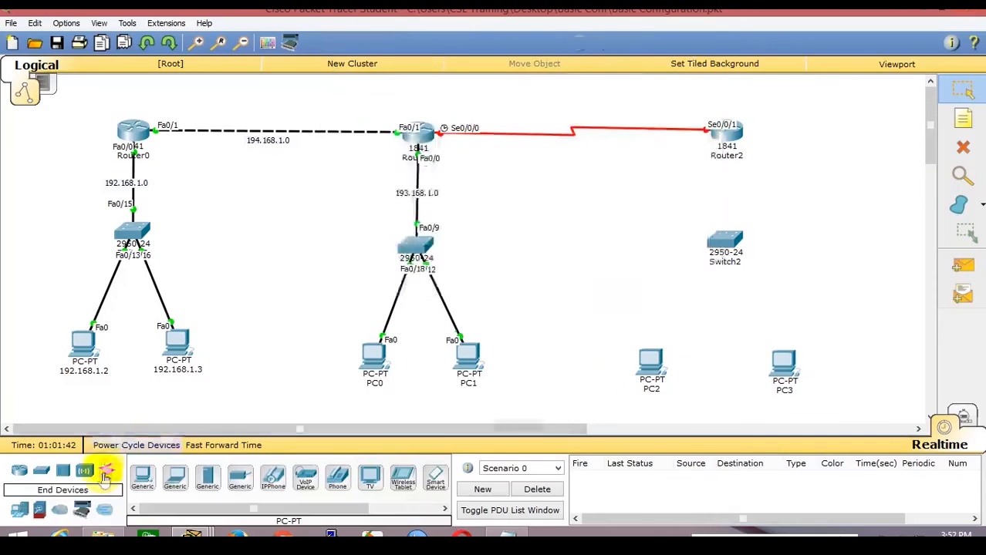
{"action": "left_click", "coordinate": [105, 471]}
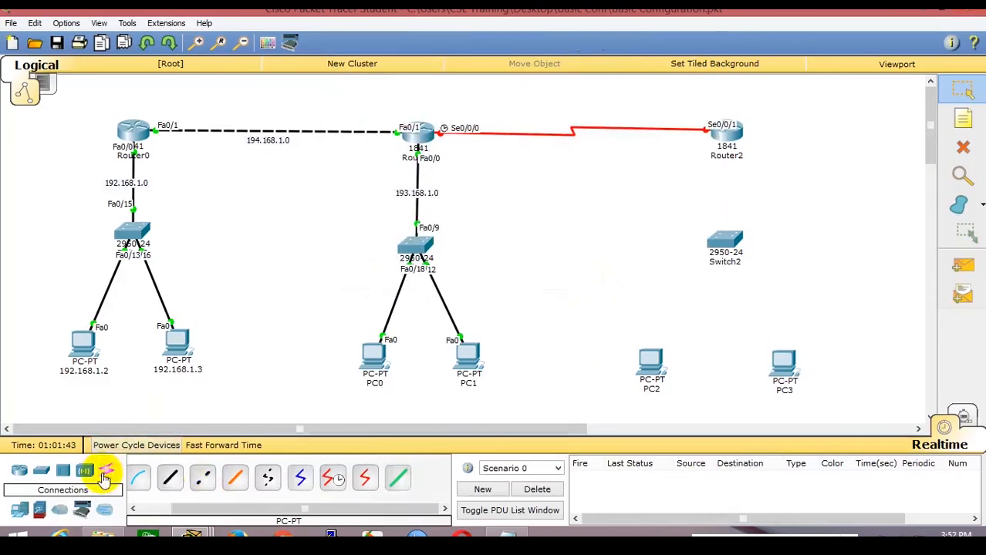
{"action": "left_click", "coordinate": [171, 482]}
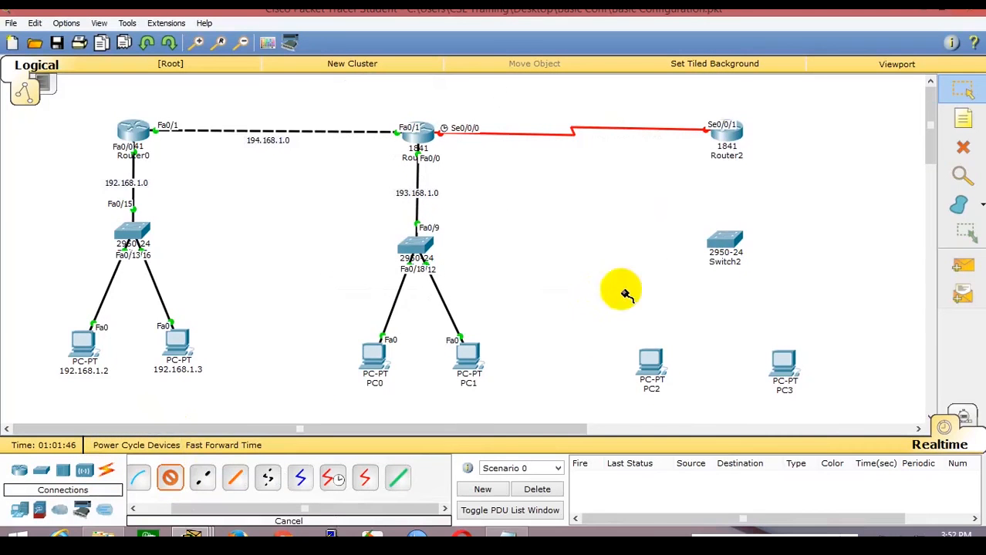
Cable Router2's FastEthernet0/0 to Switch2's Fa0/12, after a rejected attempt on Serial0/0/0.
{"action": "left_click", "coordinate": [742, 156]}
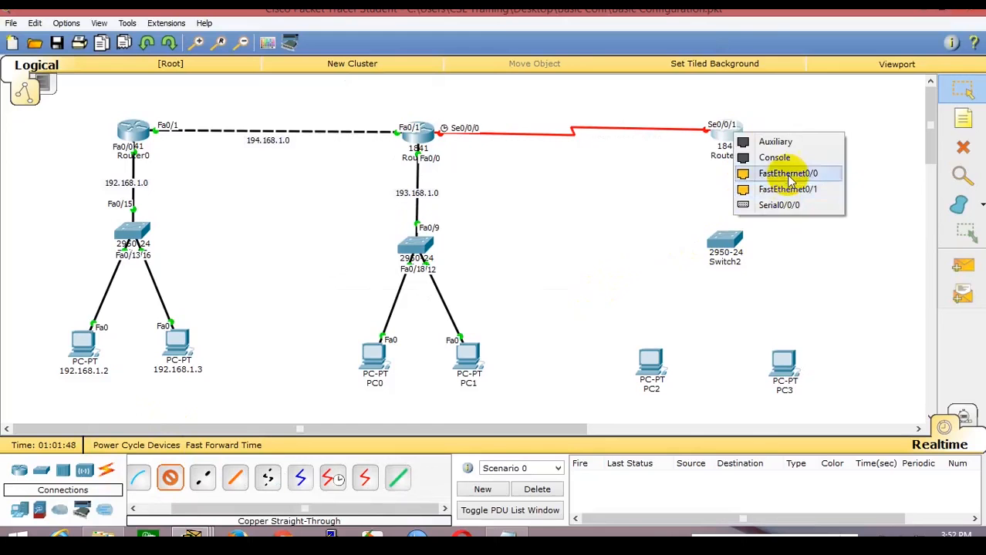
{"action": "left_click", "coordinate": [814, 207]}
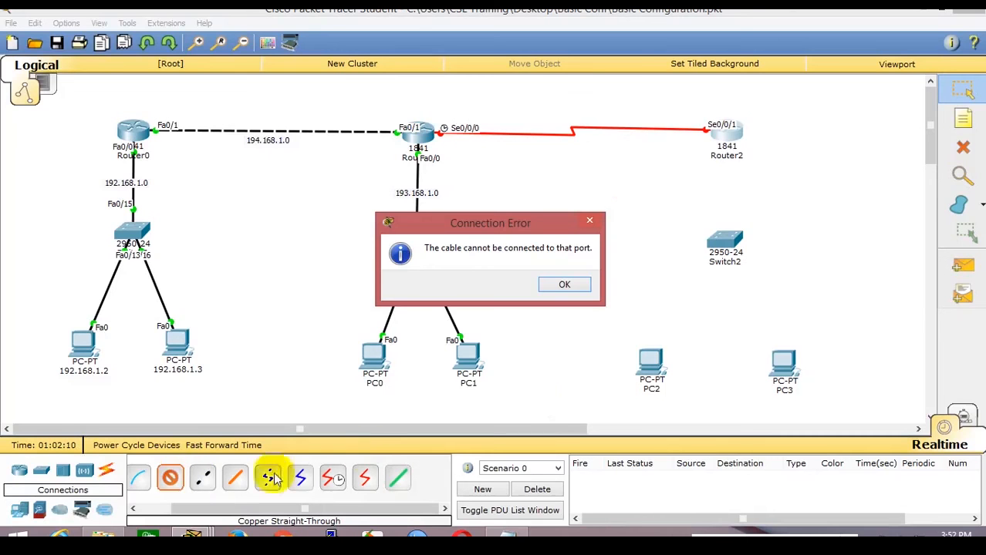
{"action": "left_click", "coordinate": [593, 223]}
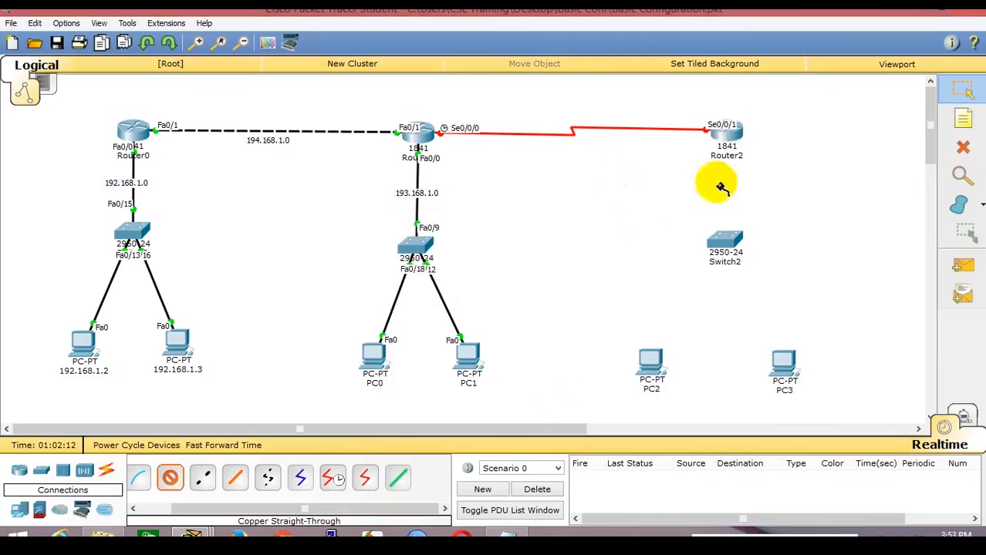
{"action": "left_click", "coordinate": [726, 133]}
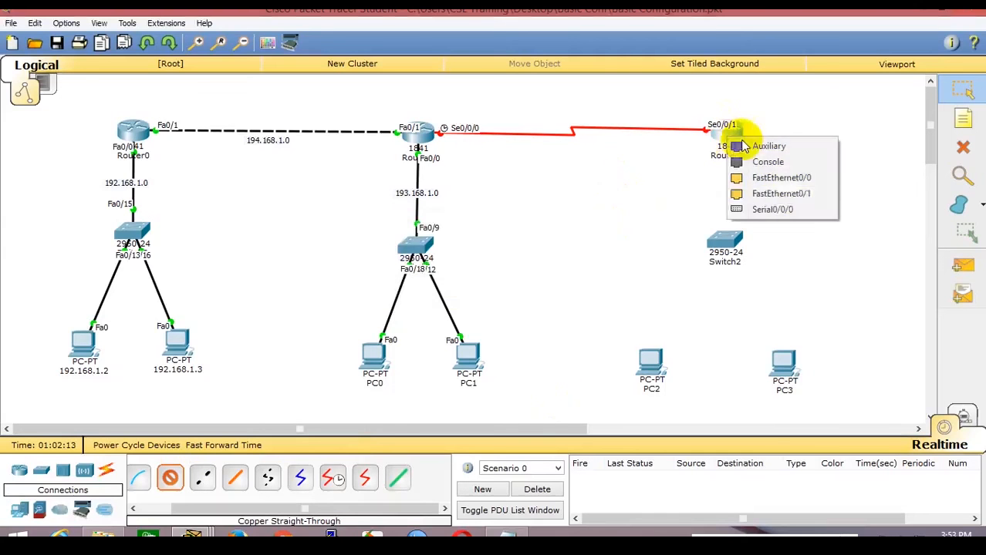
{"action": "left_click", "coordinate": [800, 180]}
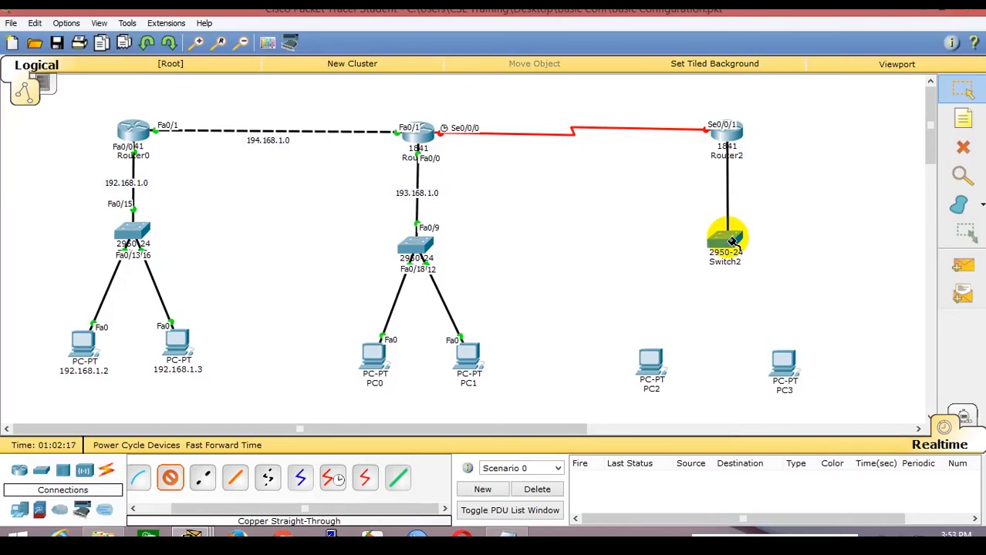
{"action": "left_click", "coordinate": [733, 241]}
{"action": "left_click", "coordinate": [774, 202]}
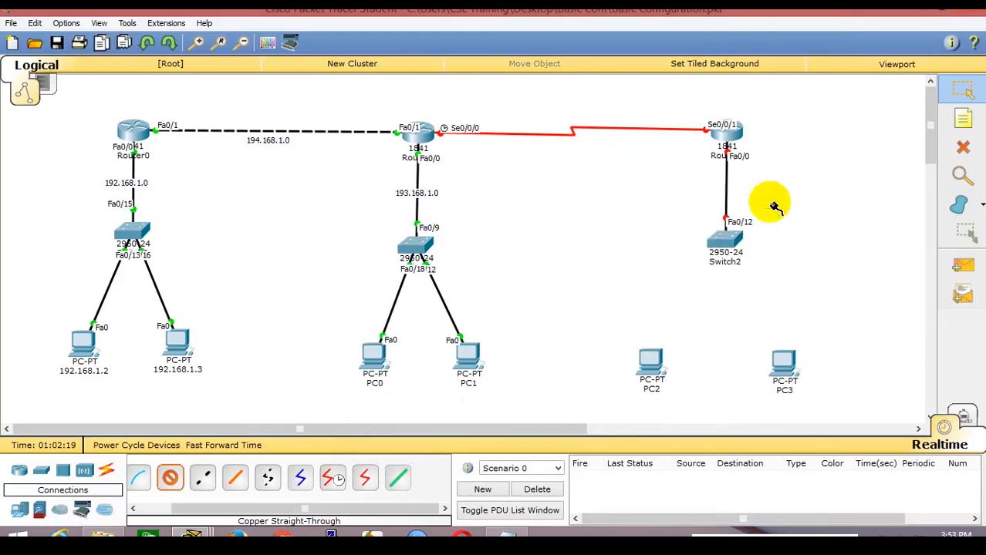
Cable Switch2's Fa0/13 to PC2 and Fa0/17 to PC3, then nudge PC2 right.
{"action": "left_click", "coordinate": [722, 237]}
{"action": "left_click", "coordinate": [779, 205]}
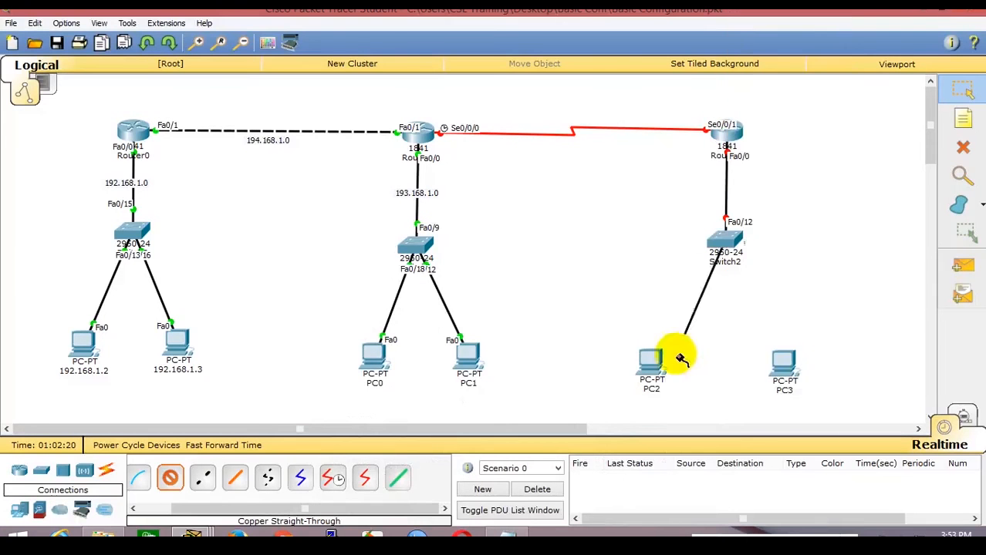
{"action": "left_click", "coordinate": [650, 359]}
{"action": "left_click", "coordinate": [679, 385]}
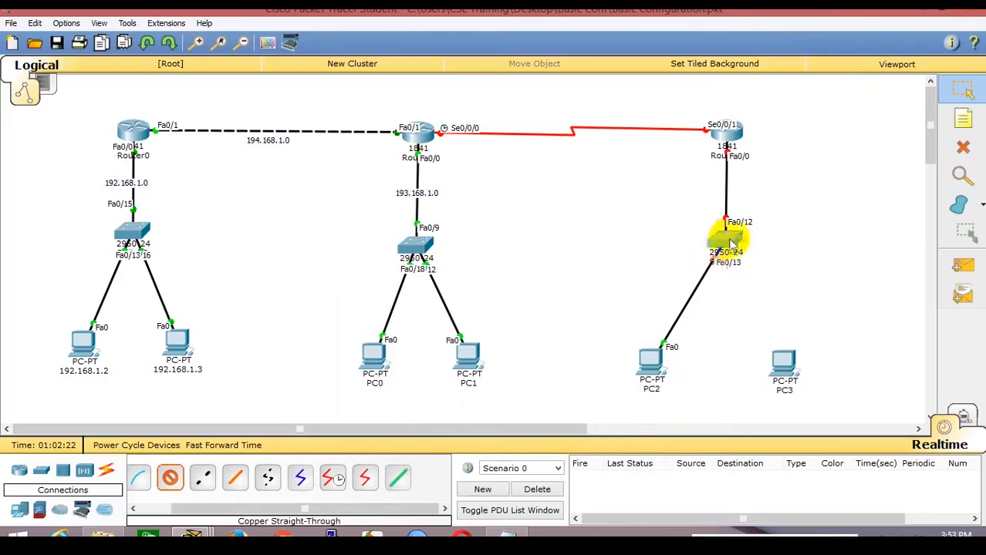
{"action": "left_click", "coordinate": [731, 244]}
{"action": "left_click", "coordinate": [764, 286]}
{"action": "left_click", "coordinate": [784, 361]}
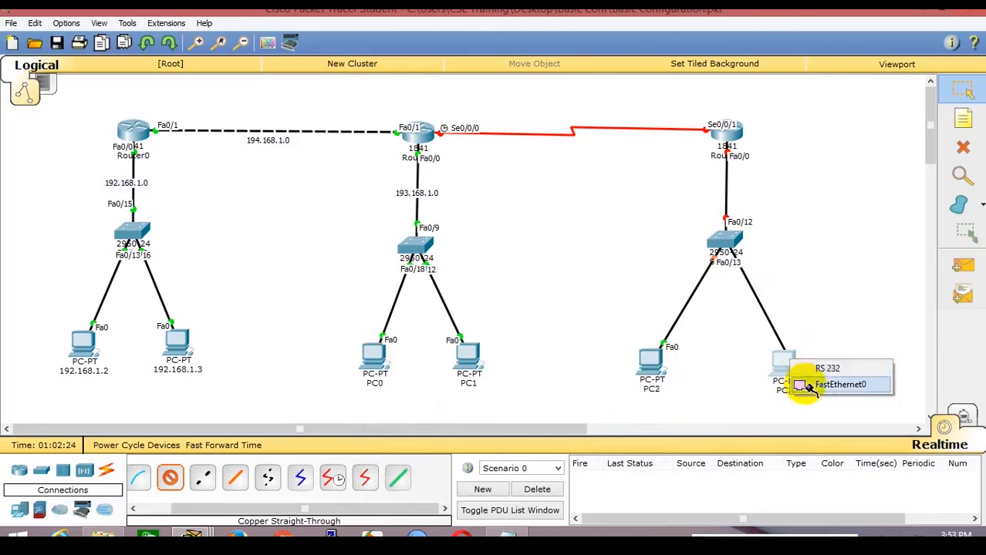
{"action": "left_click", "coordinate": [808, 385]}
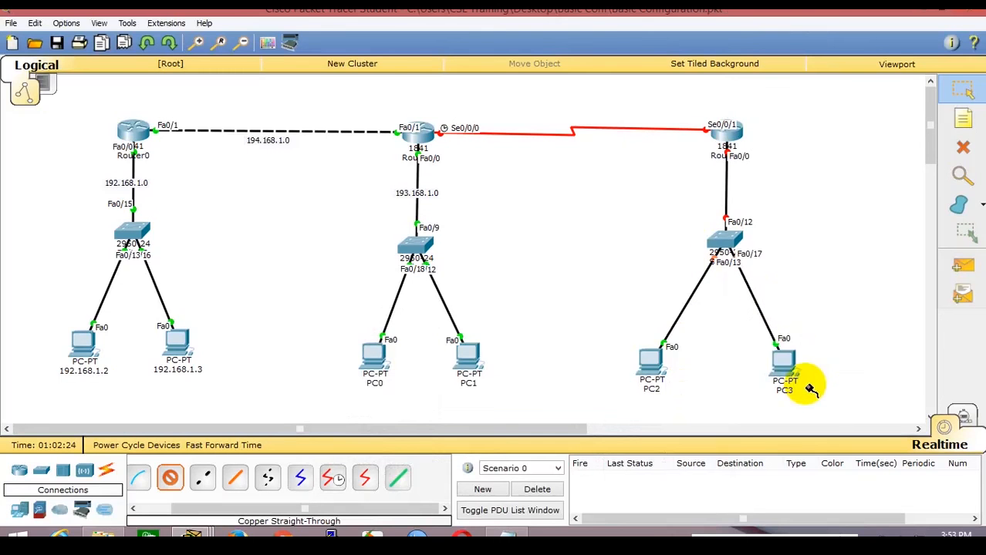
{"action": "left_click", "coordinate": [949, 101]}
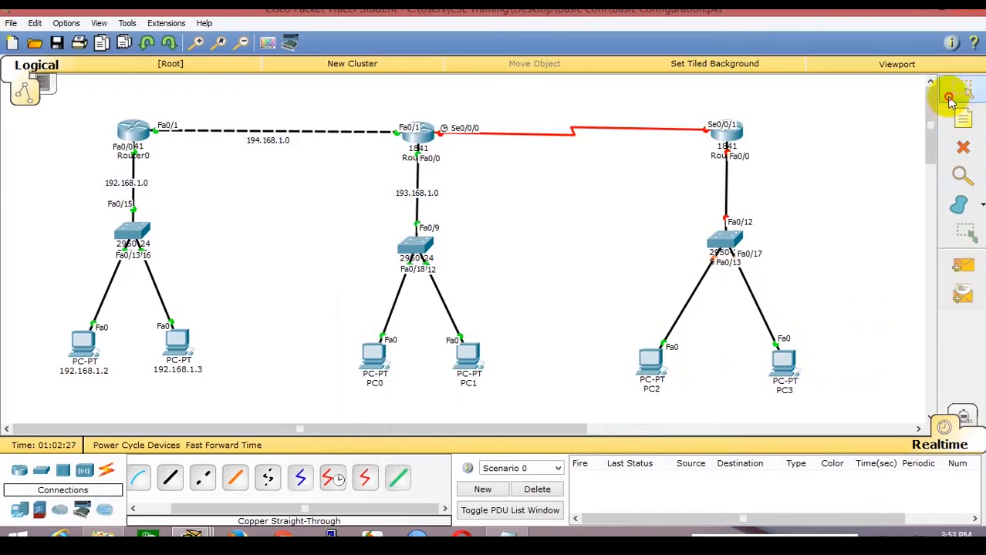
{"action": "left_click_drag", "start_coordinate": [651, 357], "coordinate": [675, 367]}
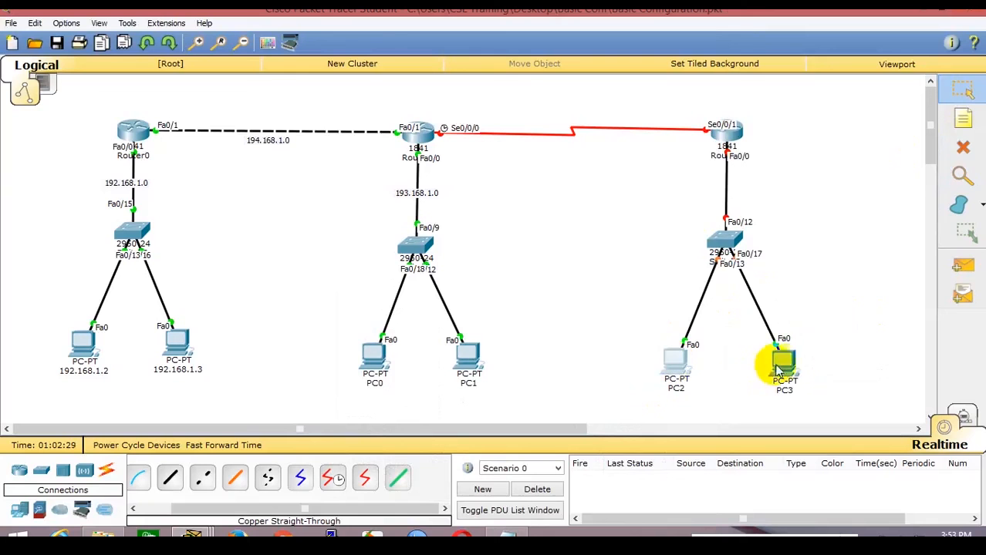
Add notes 195.168.1.0 by Router2's LAN link and 196.168.1.0 on the serial link, then position them.
{"action": "left_click_drag", "start_coordinate": [780, 362], "coordinate": [774, 365]}
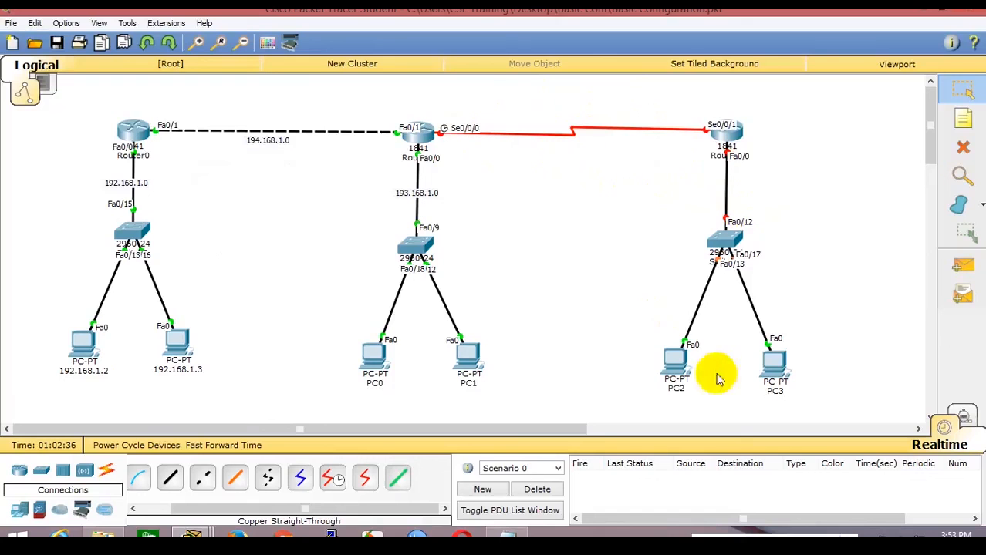
{"action": "left_click", "coordinate": [963, 119]}
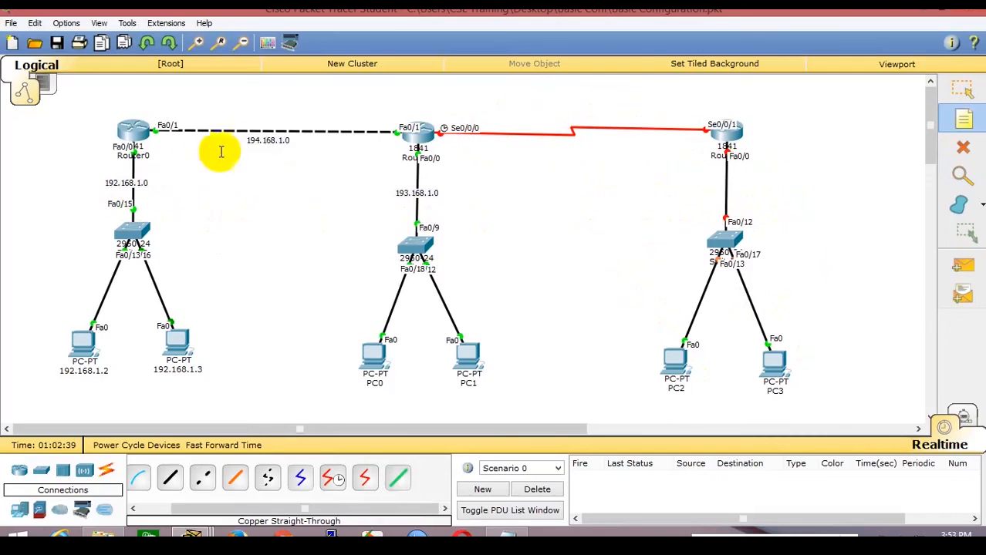
{"action": "left_click", "coordinate": [679, 182]}
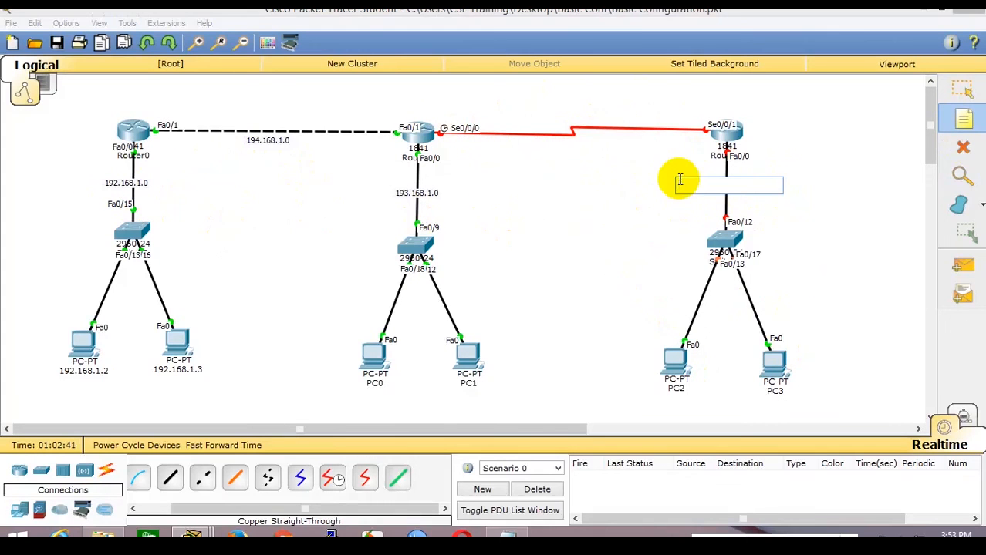
{"action": "type", "text": "195.168.1.0"}
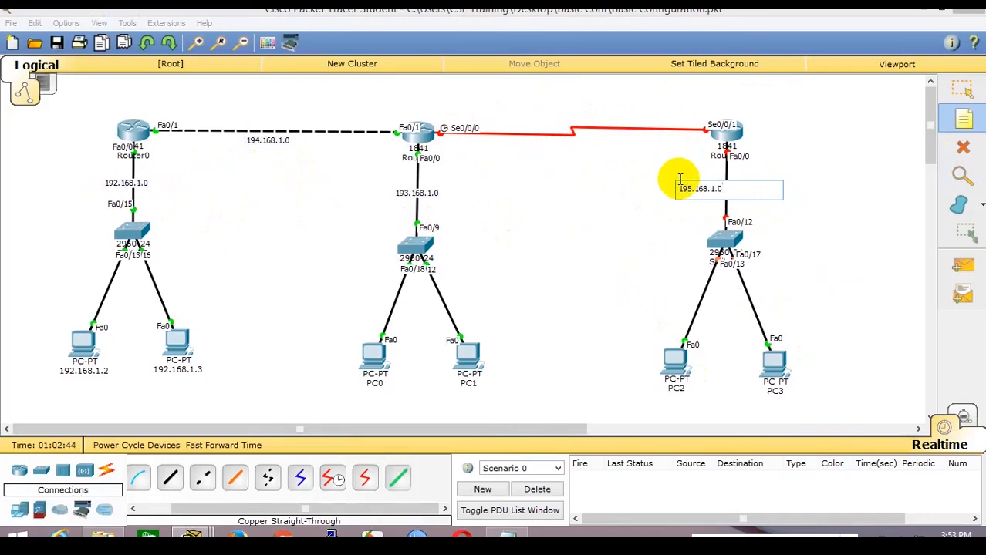
{"action": "left_click", "coordinate": [514, 150]}
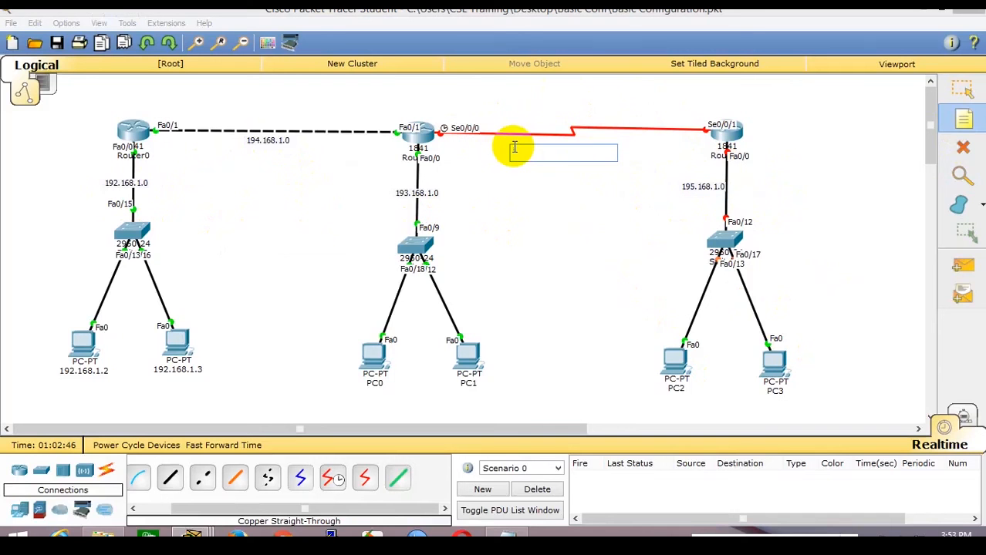
{"action": "type", "text": "196.168.1.0"}
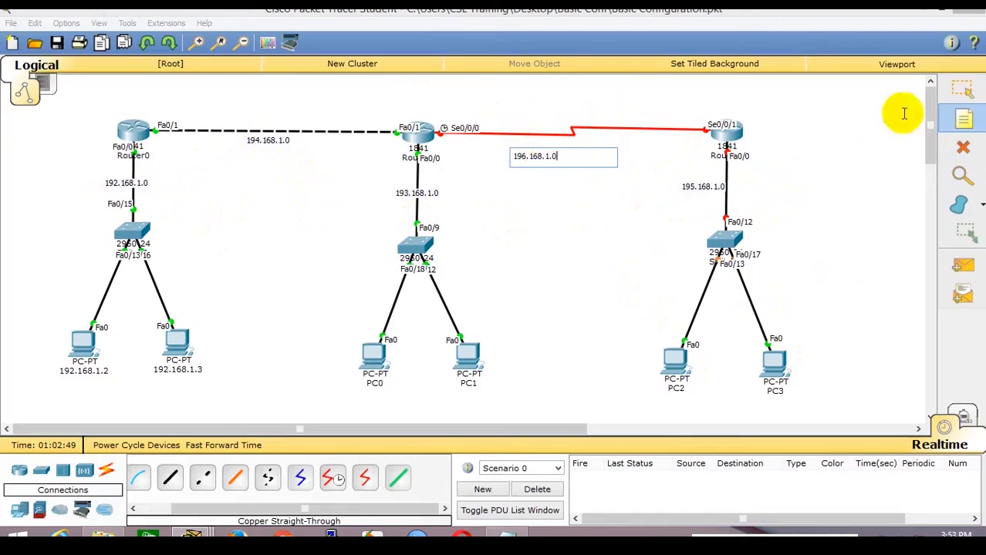
{"action": "left_click", "coordinate": [963, 91]}
{"action": "left_click_drag", "start_coordinate": [559, 160], "coordinate": [579, 153]}
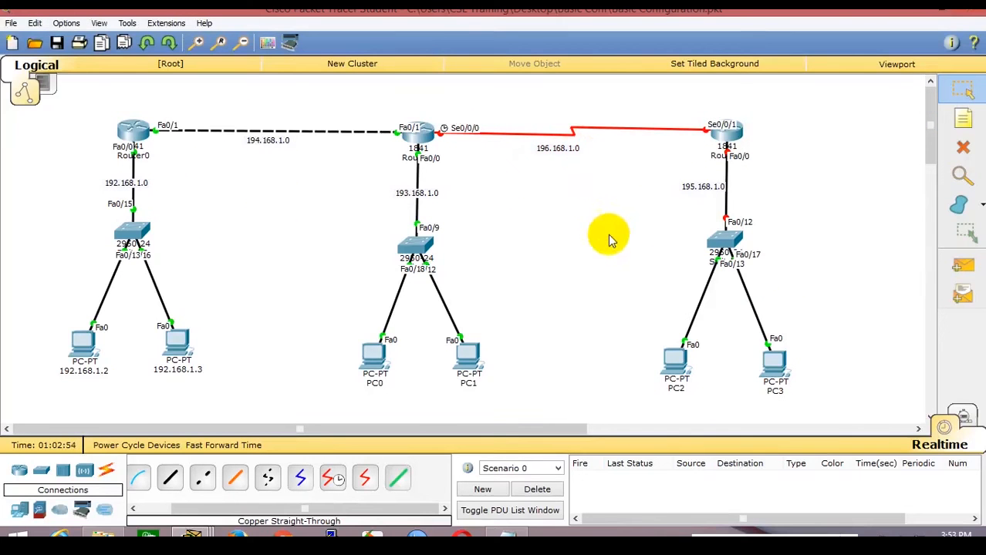
{"action": "left_click_drag", "start_coordinate": [681, 195], "coordinate": [700, 193]}
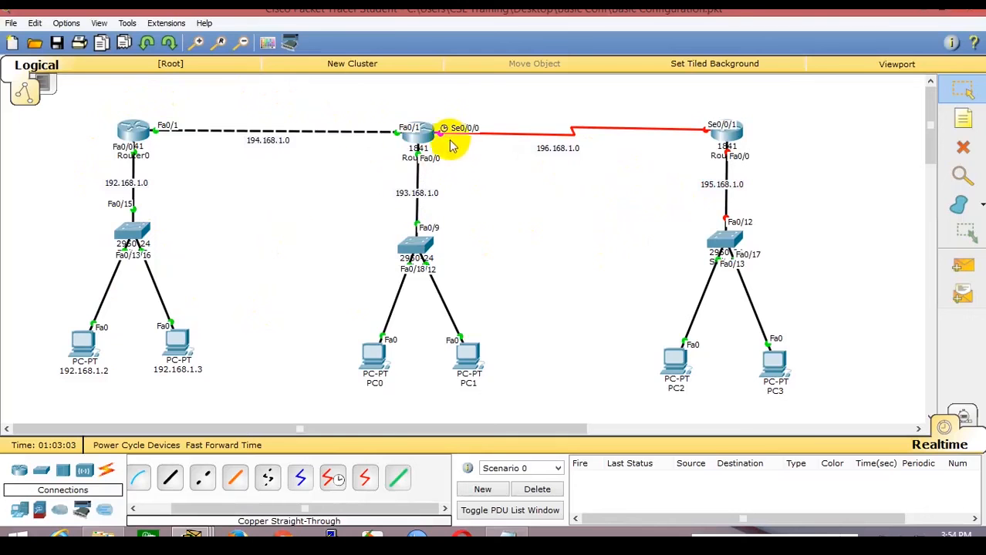
Open Router1's console and wake it to the R-1> prompt.
{"action": "left_click", "coordinate": [425, 133]}
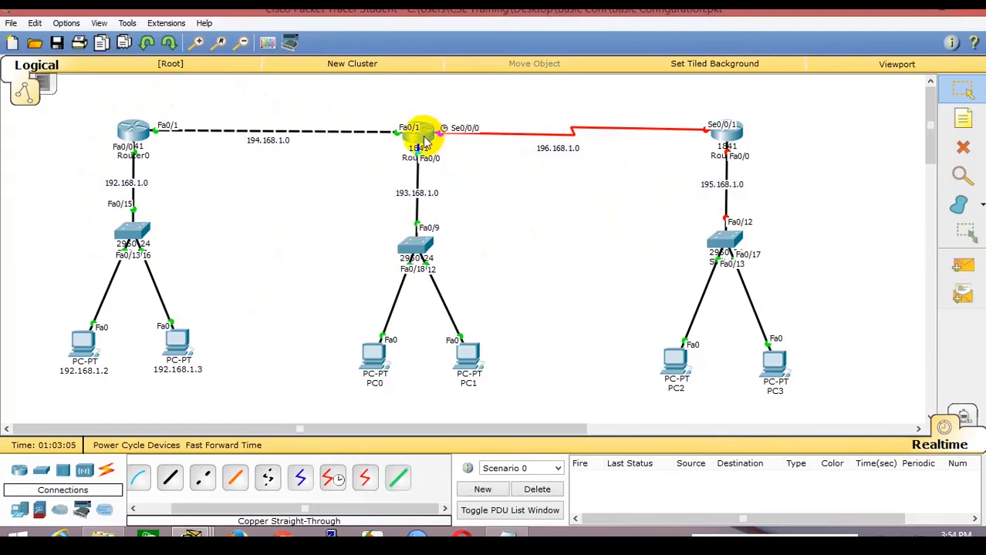
{"action": "left_click_drag", "start_coordinate": [502, 15], "coordinate": [364, 149]}
{"action": "left_click", "coordinate": [149, 178]}
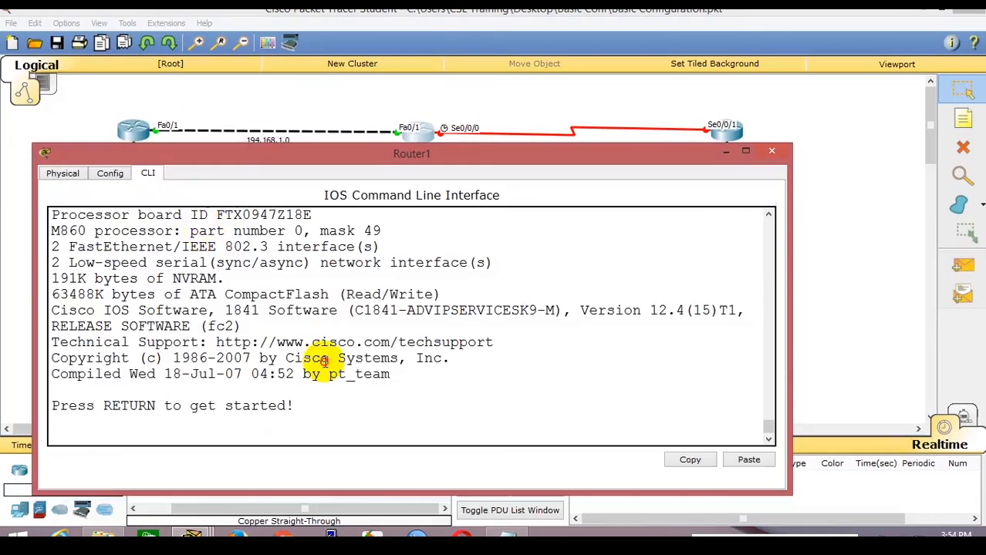
{"action": "key", "text": "Return"}
{"action": "key", "text": "Return"}
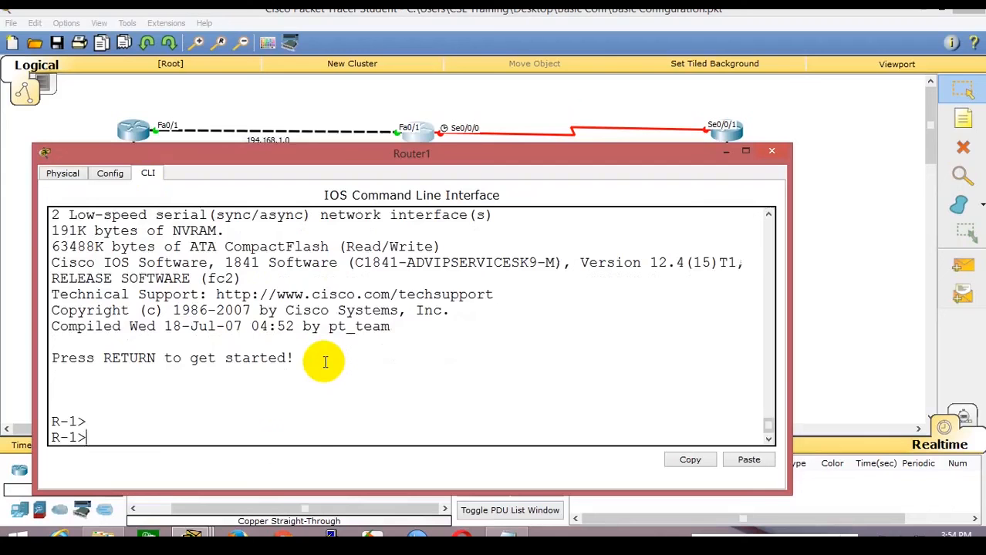
{"action": "scroll", "coordinate": [325, 363], "scroll_direction": "up", "scroll_amount": 15}
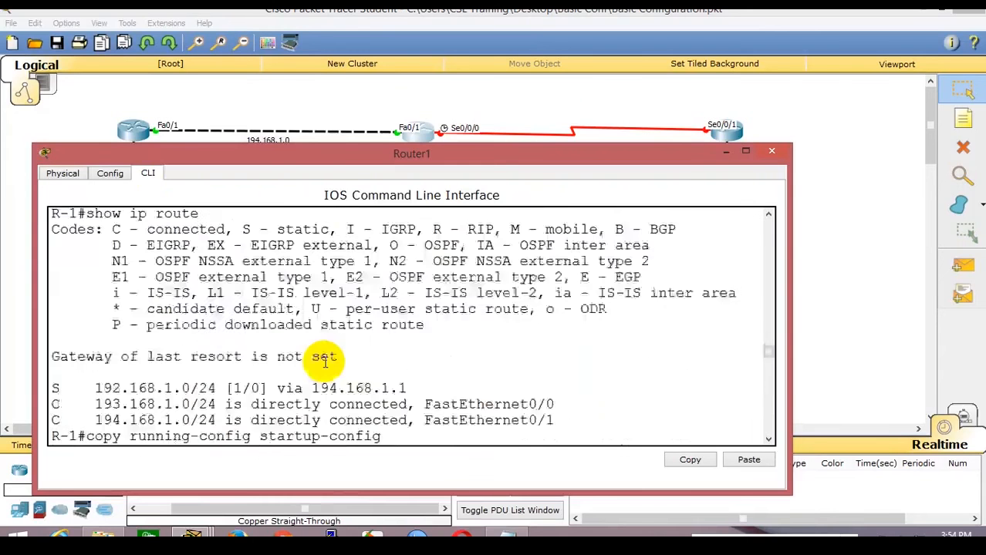
{"action": "scroll", "coordinate": [325, 362], "scroll_direction": "up", "scroll_amount": 10}
{"action": "scroll", "coordinate": [325, 363], "scroll_direction": "down", "scroll_amount": 4}
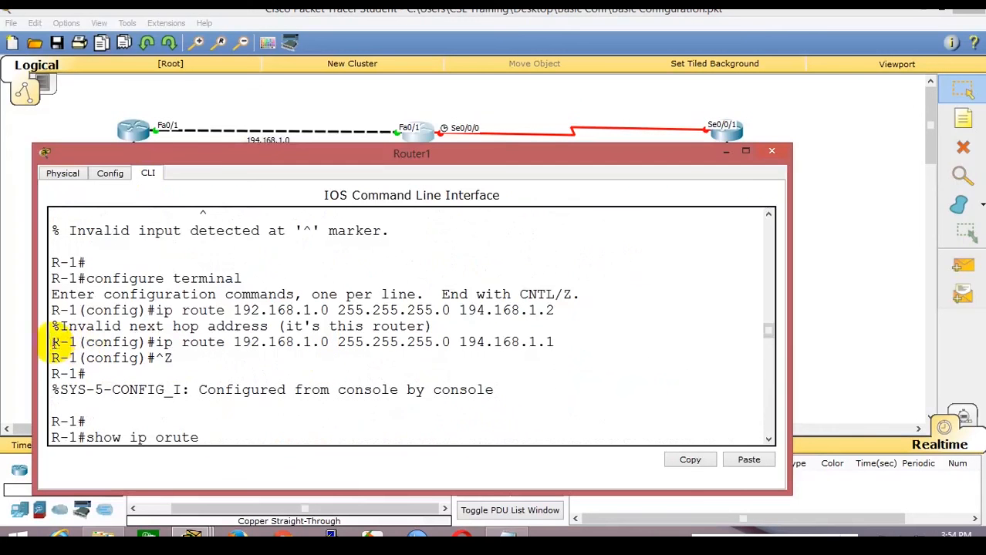
Copy Router1's ip route line to 192.168.1.0 via 194.168.1.1 and bring up the Notepad notes.
{"action": "left_click_drag", "start_coordinate": [54, 342], "coordinate": [561, 344]}
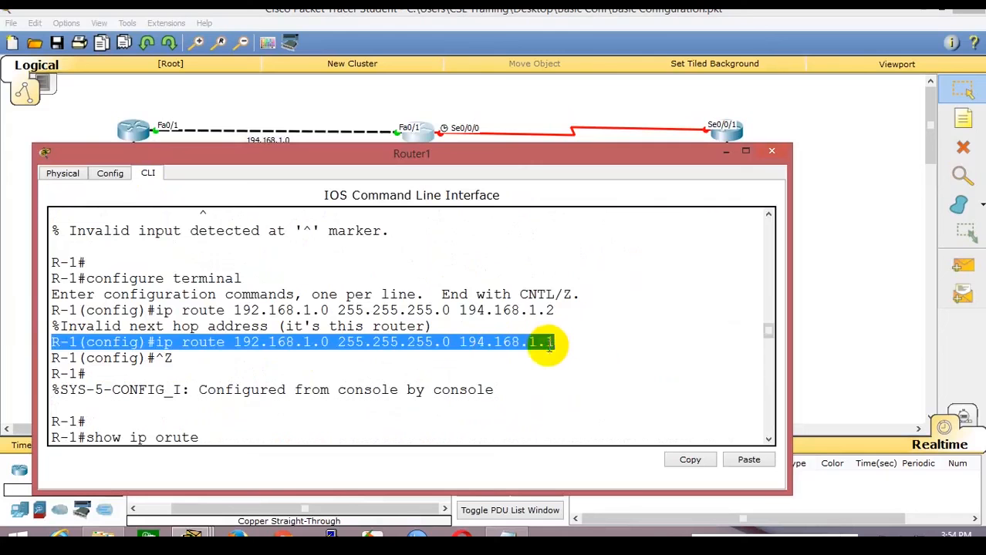
{"action": "right_click", "coordinate": [555, 353]}
{"action": "left_click", "coordinate": [558, 356]}
{"action": "left_click", "coordinate": [507, 536]}
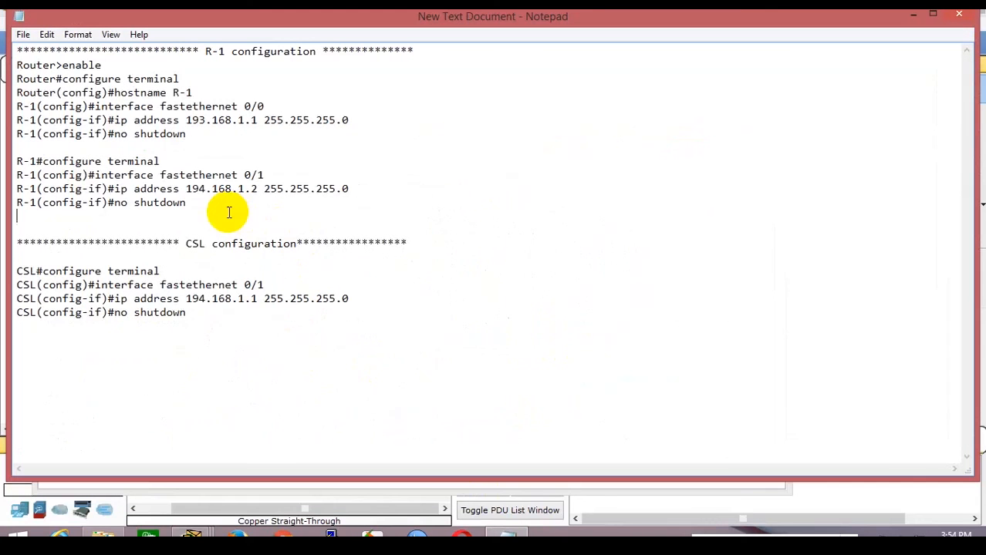
Paste R-1's static route into the notes, separated by a blank line.
{"action": "key", "text": "ctrl+v"}
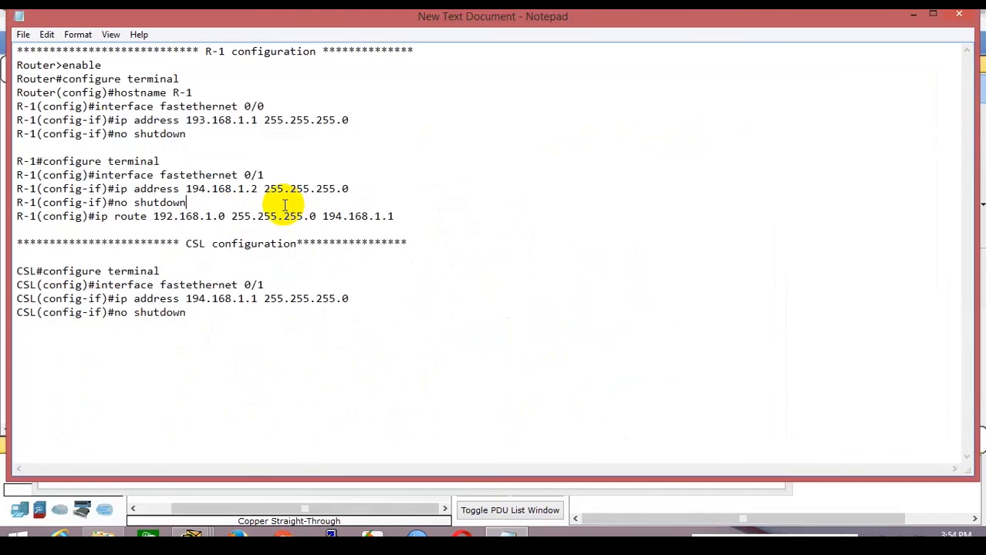
{"action": "left_click", "coordinate": [287, 205]}
{"action": "key", "text": "Return"}
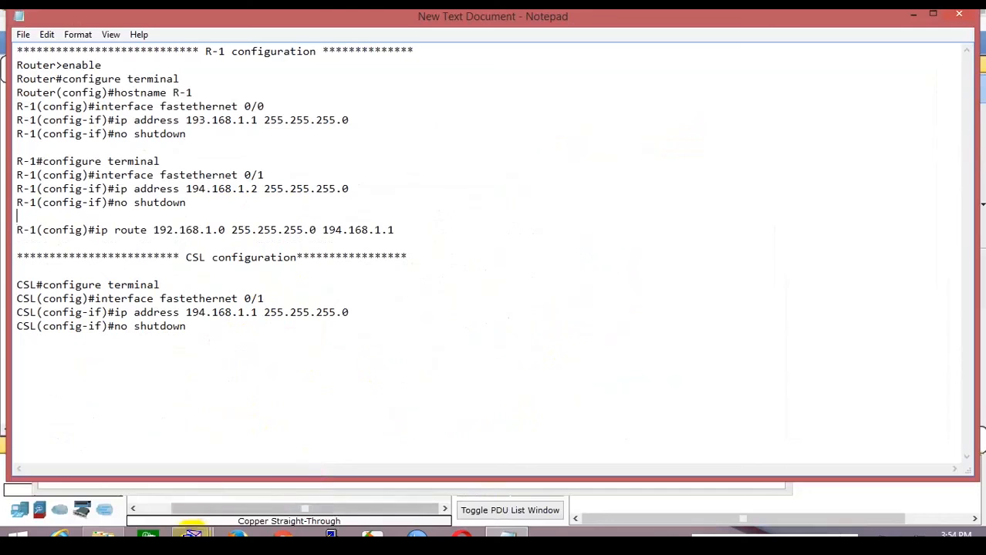
Copy Router0's (CSL) ip route command from its console.
{"action": "left_click", "coordinate": [193, 536]}
{"action": "left_click", "coordinate": [189, 472]}
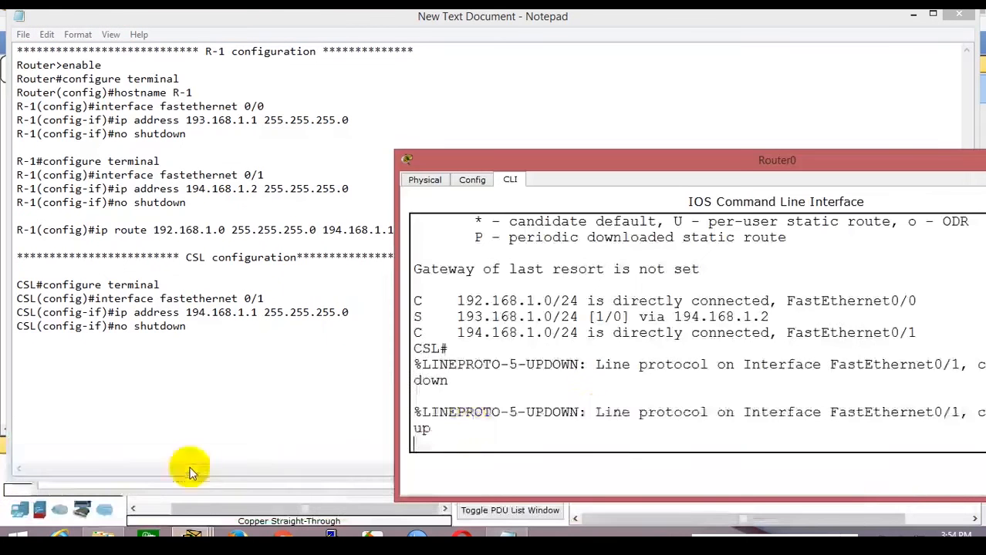
{"action": "scroll", "coordinate": [589, 417], "scroll_direction": "up", "scroll_amount": 7}
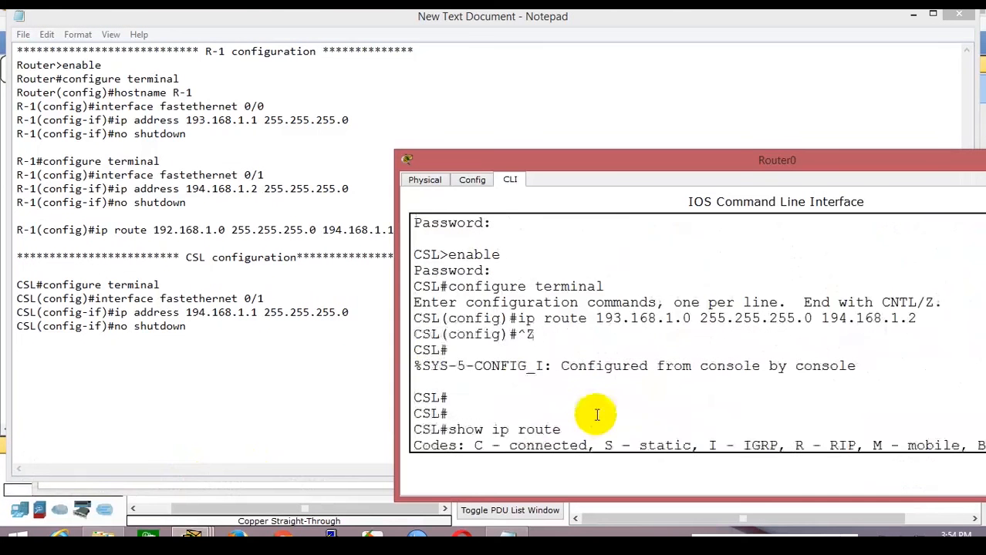
{"action": "left_click_drag", "start_coordinate": [415, 318], "coordinate": [941, 315]}
{"action": "right_click", "coordinate": [887, 321]}
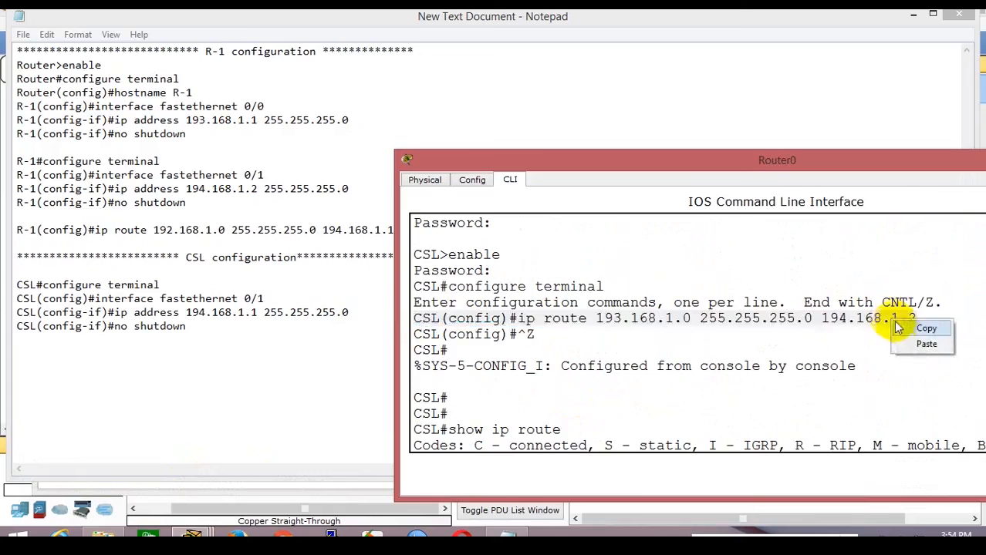
{"action": "left_click", "coordinate": [904, 330]}
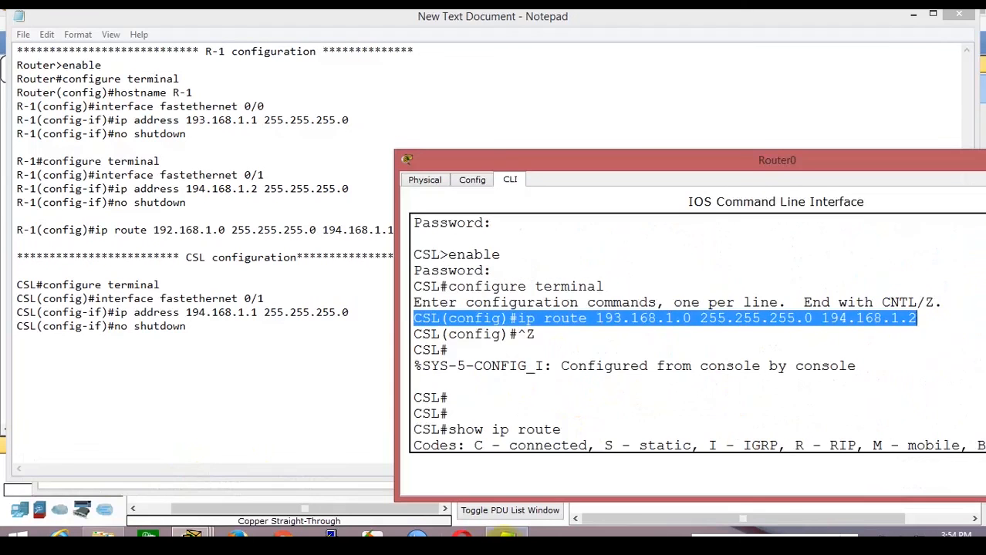
Paste the CSL route under the notes' CSL section and tidy the surrounding blank lines.
{"action": "left_click", "coordinate": [505, 535]}
{"action": "left_click", "coordinate": [313, 434]}
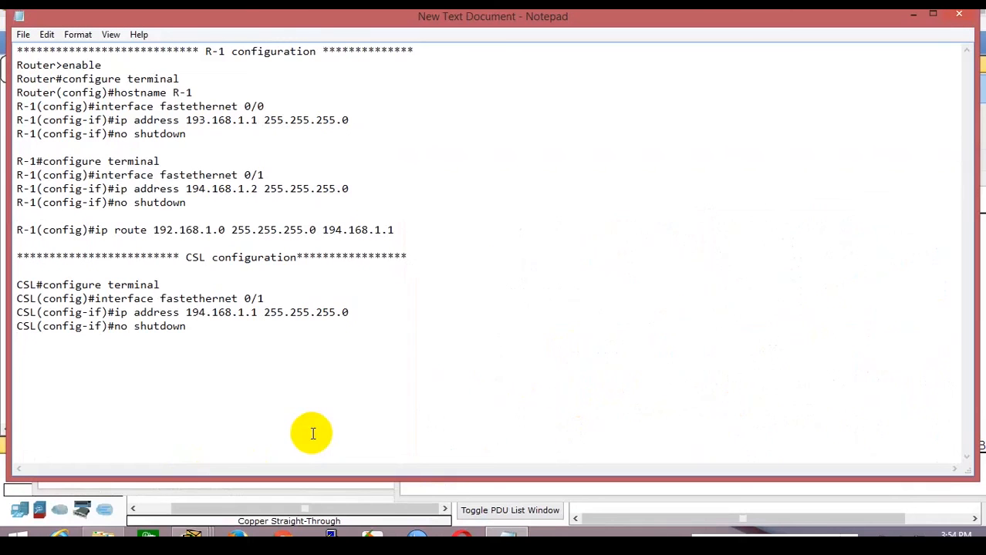
{"action": "key", "text": "ctrl+v"}
{"action": "left_click", "coordinate": [234, 326]}
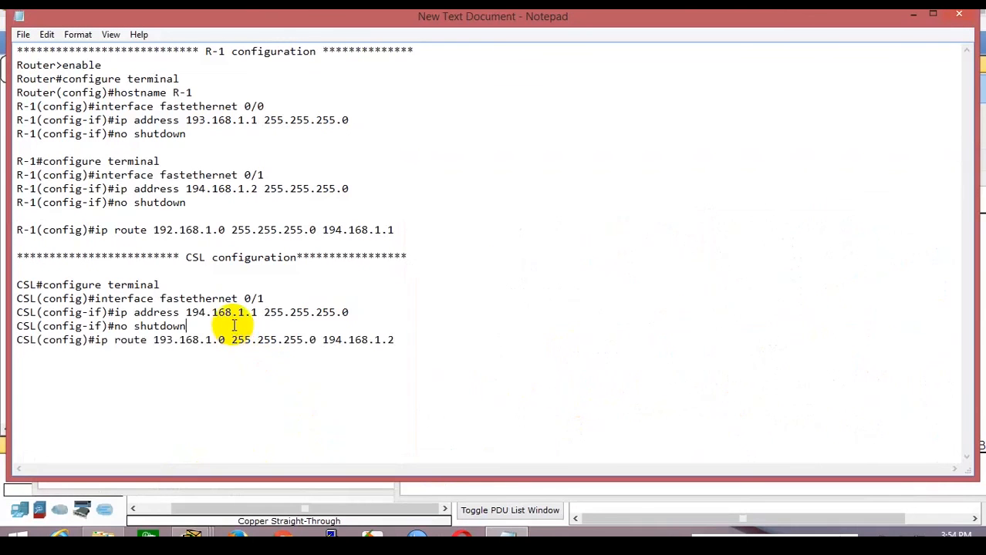
{"action": "key", "text": "Return"}
{"action": "left_click", "coordinate": [268, 403]}
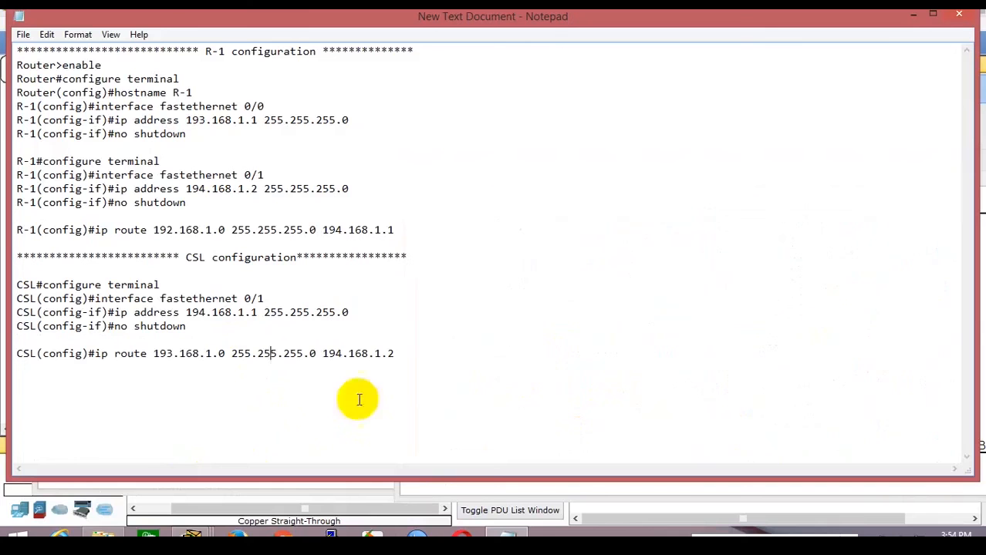
{"action": "left_click", "coordinate": [456, 360]}
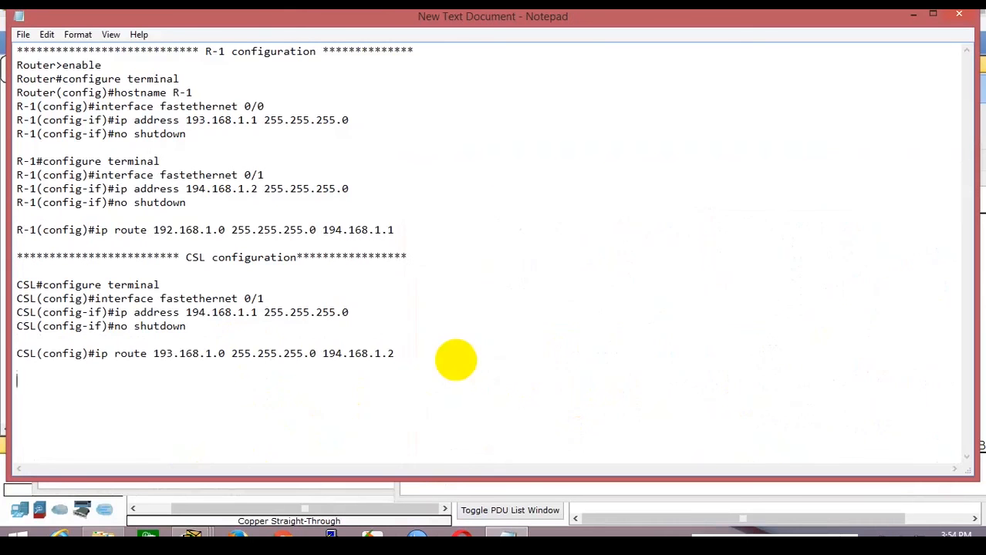
{"action": "key", "text": "Return"}
{"action": "left_click", "coordinate": [286, 7]}
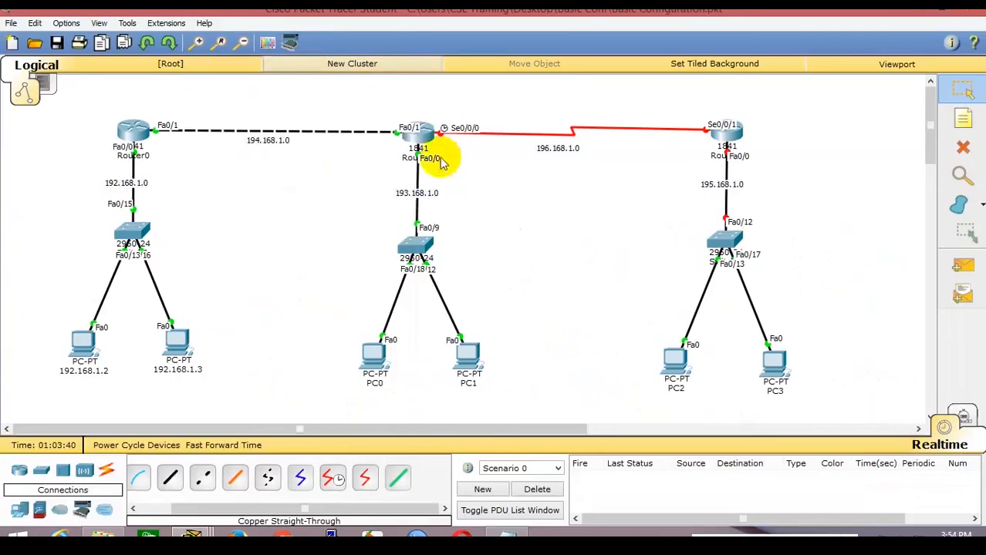
Put Router1's console into privileged mode with enable, after a mistyped first attempt.
{"action": "left_click", "coordinate": [419, 132]}
{"action": "left_click", "coordinate": [472, 310]}
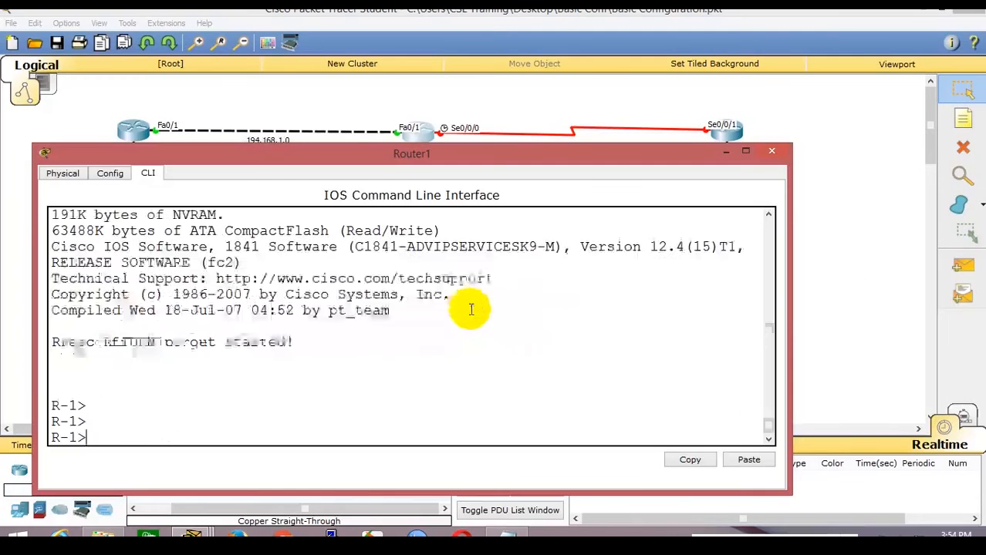
{"action": "key", "text": "Return"}
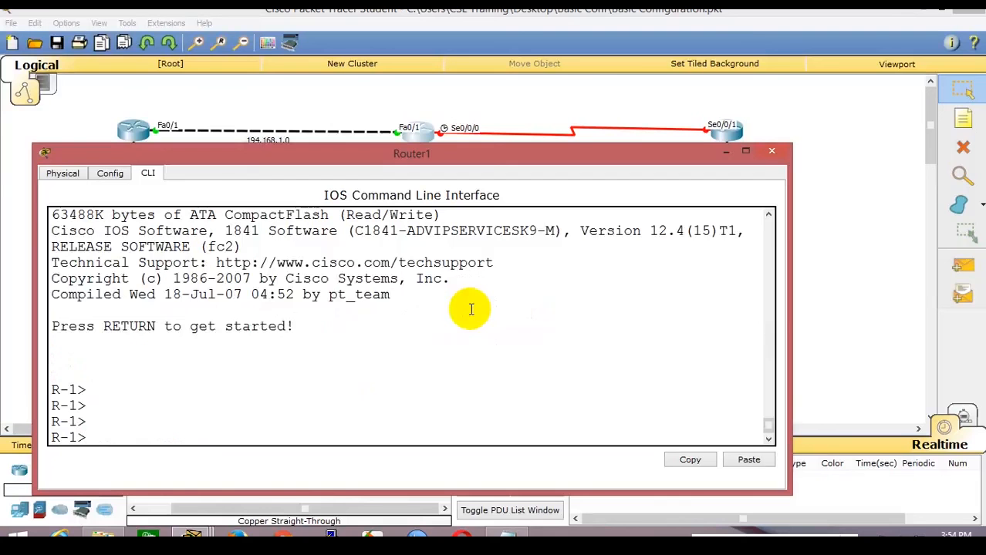
{"action": "type", "text": "enble"}
{"action": "key", "text": "Return"}
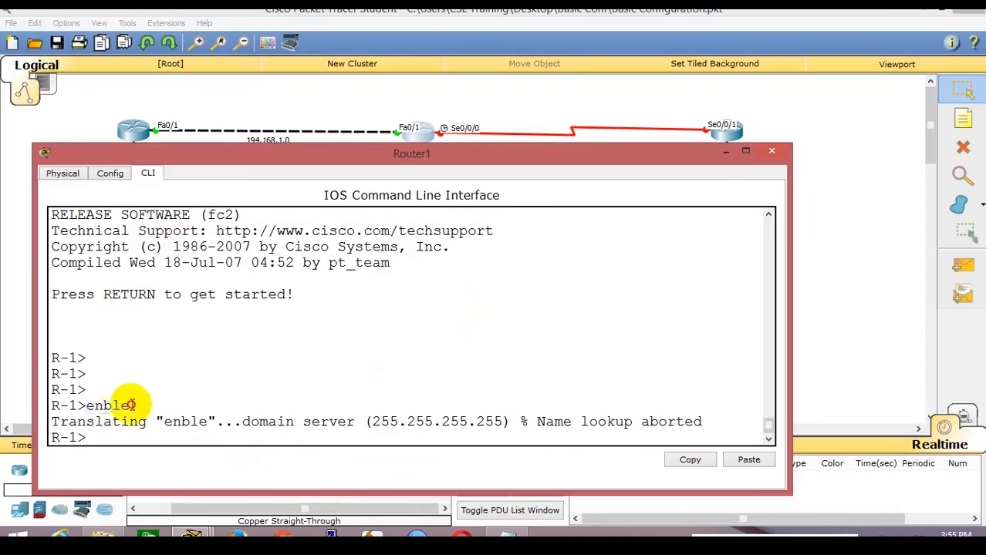
{"action": "left_click_drag", "start_coordinate": [131, 405], "coordinate": [154, 401]}
{"action": "left_click", "coordinate": [96, 410]}
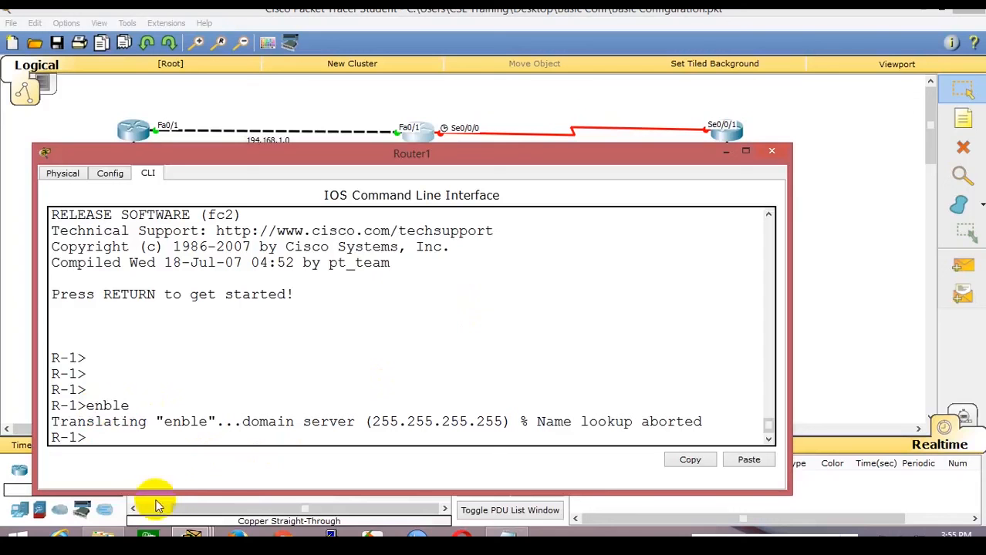
{"action": "left_click_drag", "start_coordinate": [157, 423], "coordinate": [218, 416]}
{"action": "left_click_drag", "start_coordinate": [372, 421], "coordinate": [545, 440]}
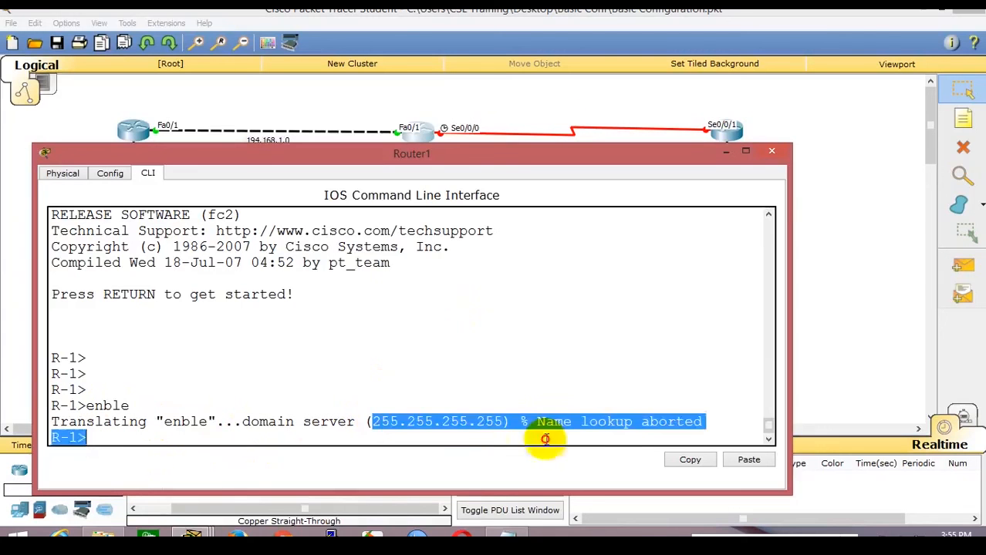
{"action": "left_click", "coordinate": [248, 429]}
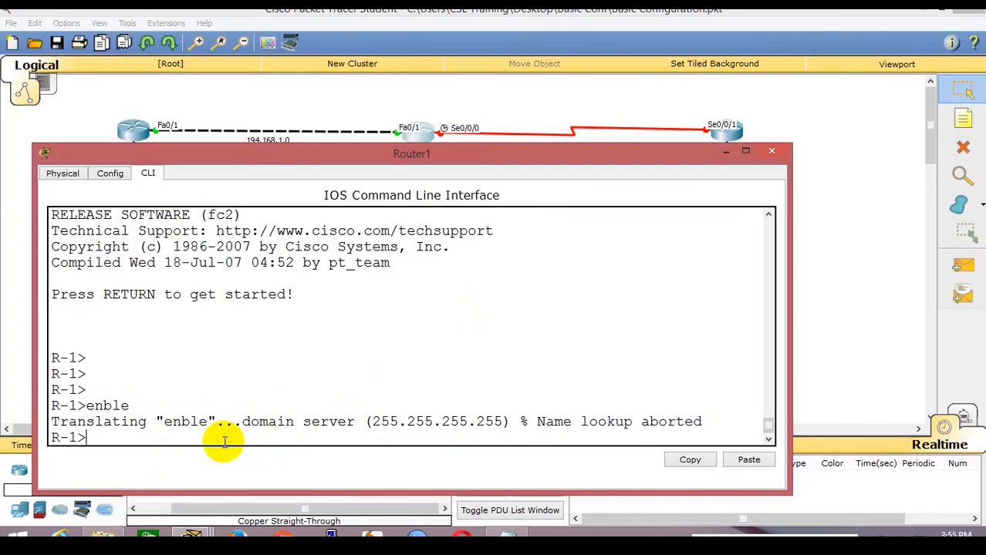
{"action": "type", "text": "enable"}
{"action": "key", "text": "Return"}
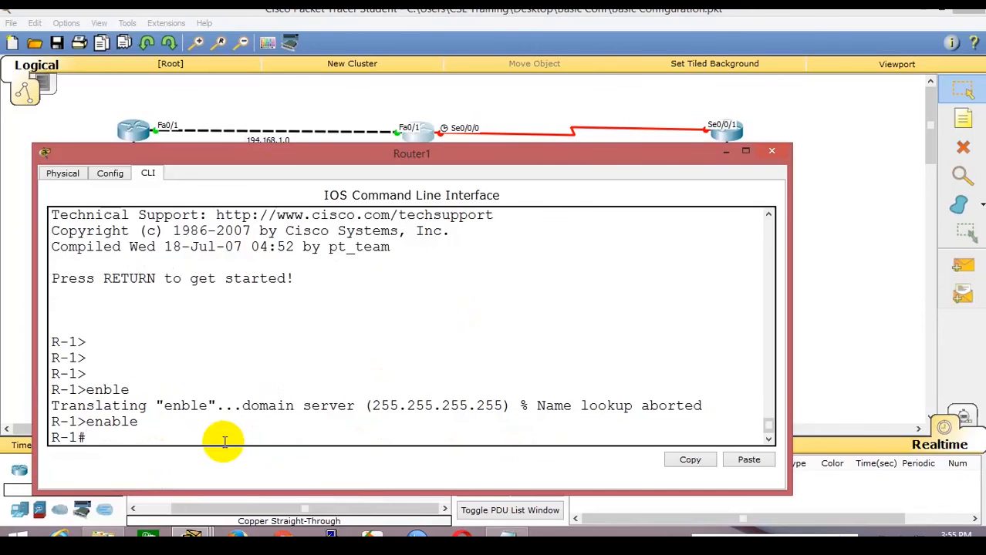
Configure Serial 0/0/0 with 196.168.1.1 255.255.255.0 and bring it up with no shutdown.
{"action": "type", "text": "configure terminal"}
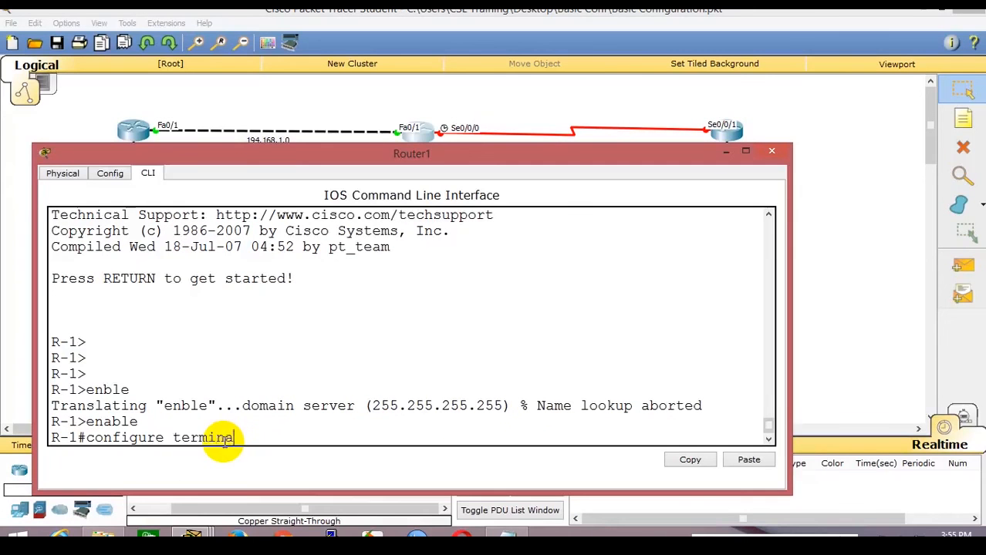
{"action": "key", "text": "Return"}
{"action": "type", "text": "interf"}
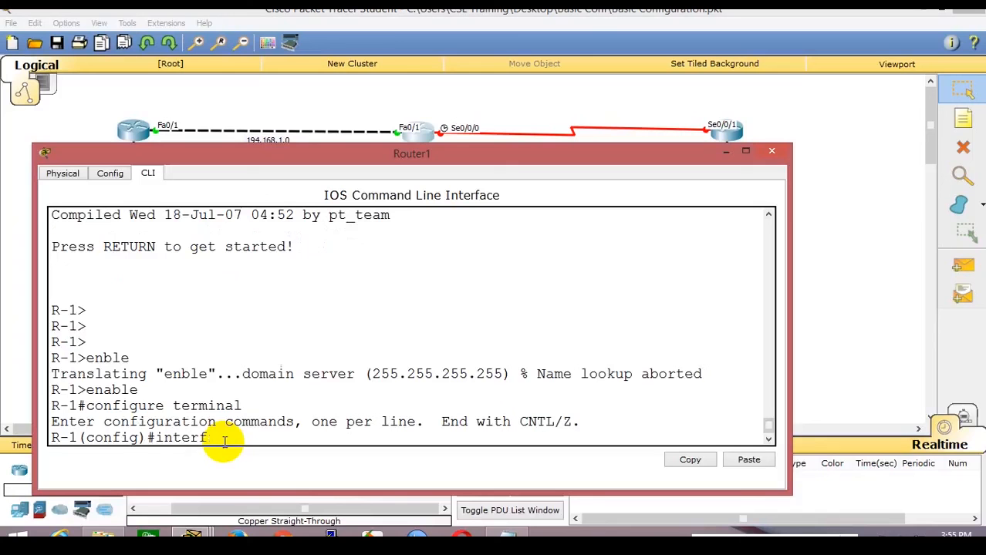
{"action": "type", "text": "ace"}
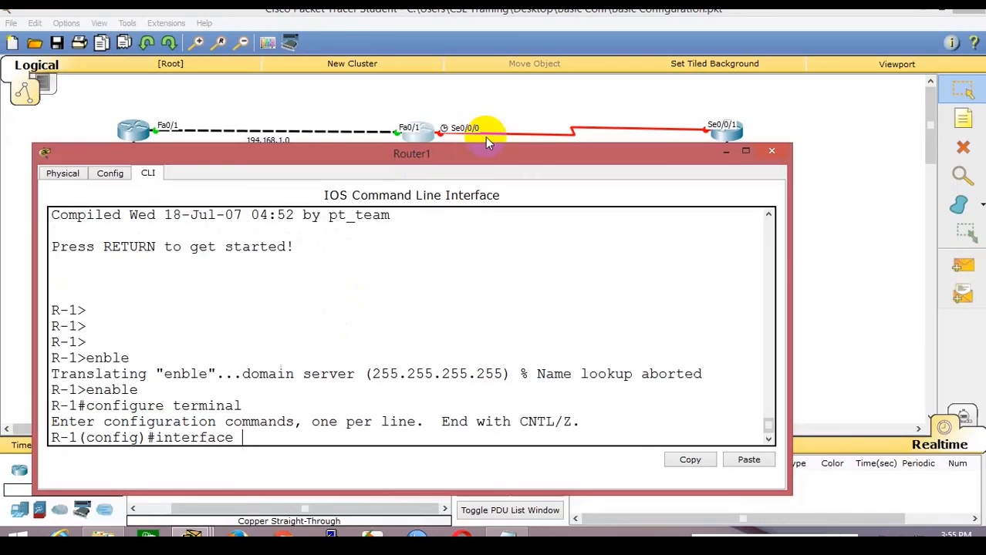
{"action": "type", "text": " serial 0/0/0"}
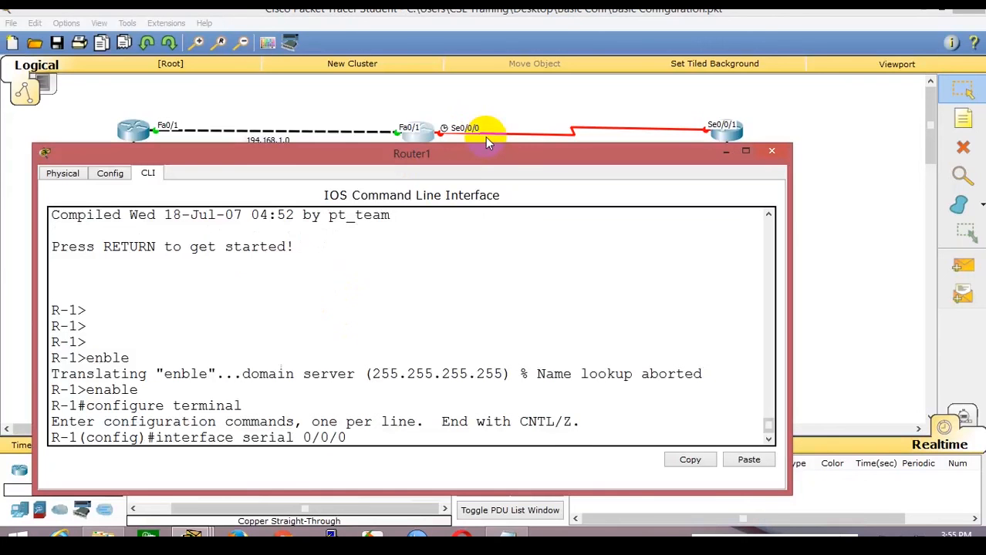
{"action": "key", "text": "Return"}
{"action": "type", "text": "ip"}
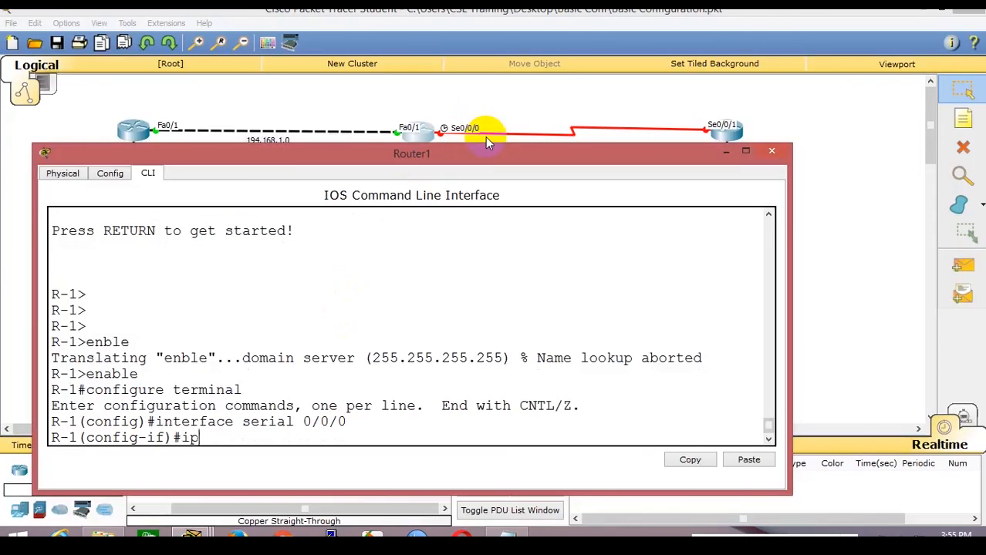
{"action": "type", "text": " address"}
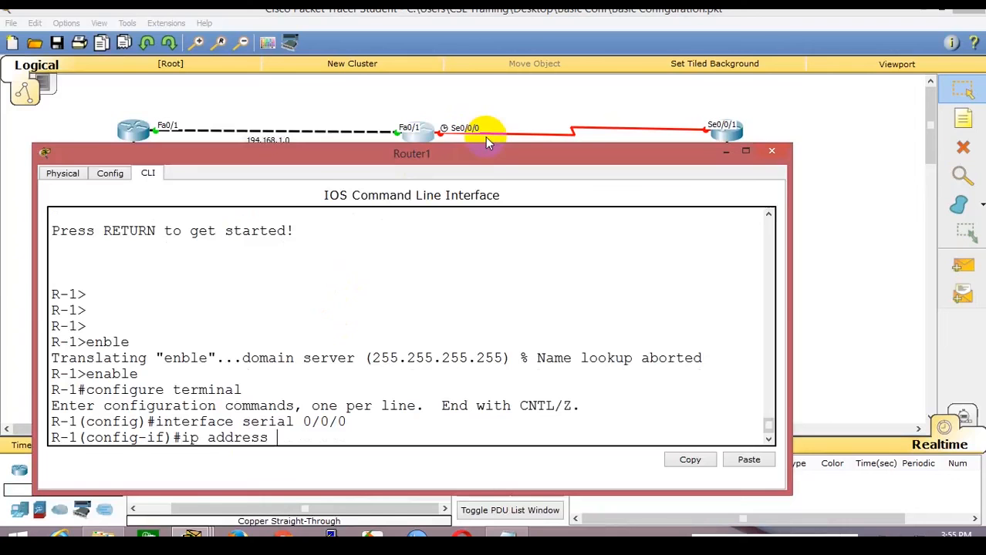
{"action": "left_click_drag", "start_coordinate": [488, 153], "coordinate": [489, 172]}
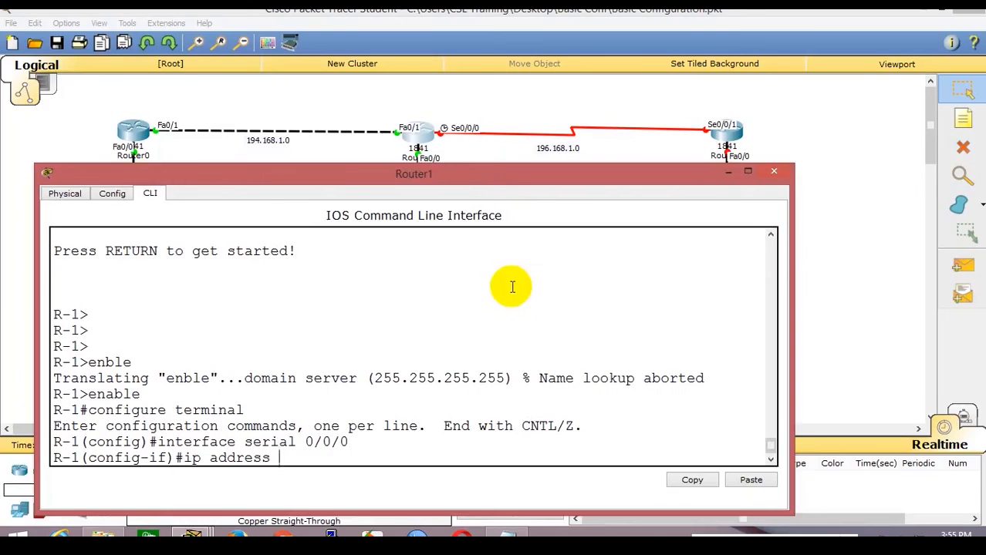
{"action": "type", "text": "ss 196.168.1.1 255.255.255"}
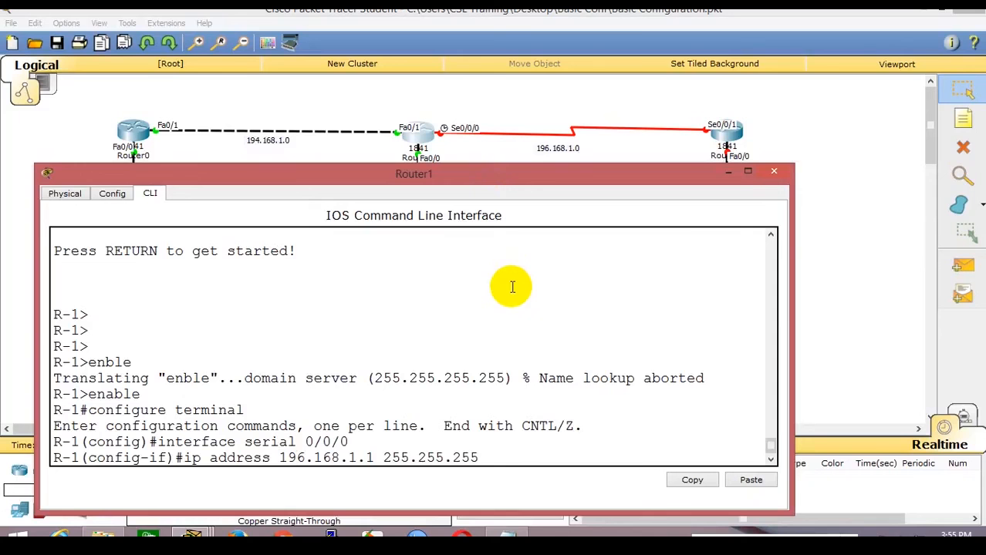
{"action": "type", "text": ".0"}
{"action": "key", "text": "Return"}
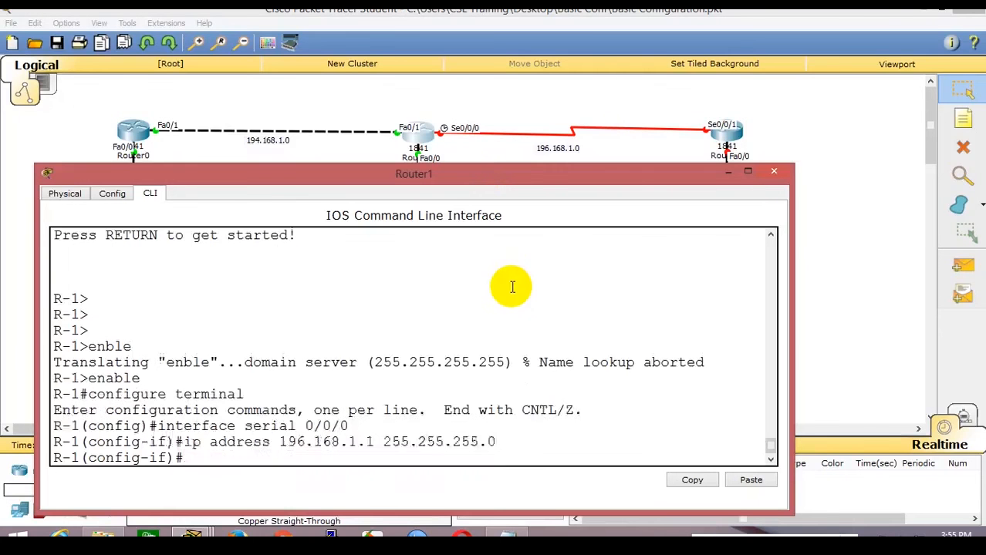
{"action": "type", "text": "shu"}
{"action": "type", "text": "g"}
{"action": "type", "text": "do"}
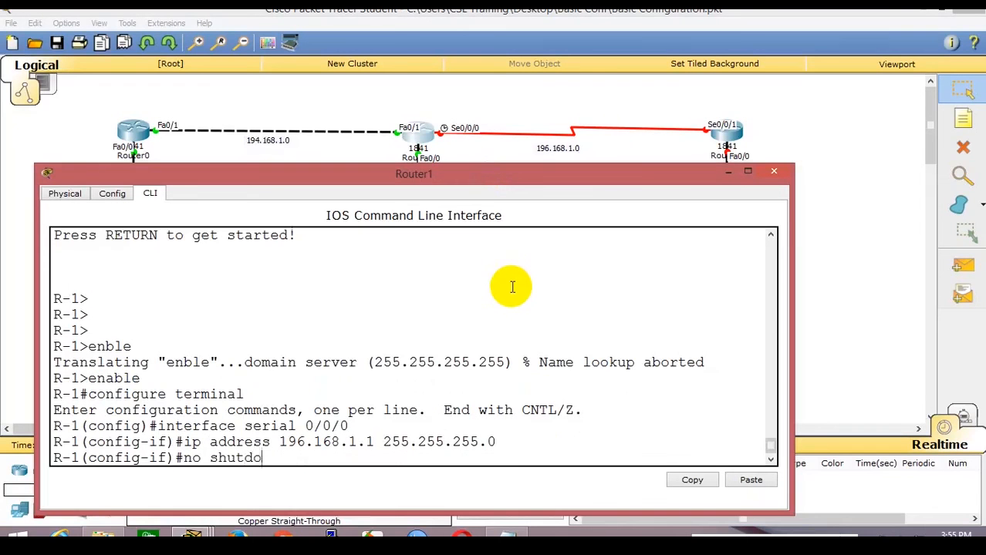
{"action": "type", "text": "wn"}
{"action": "key", "text": "Return"}
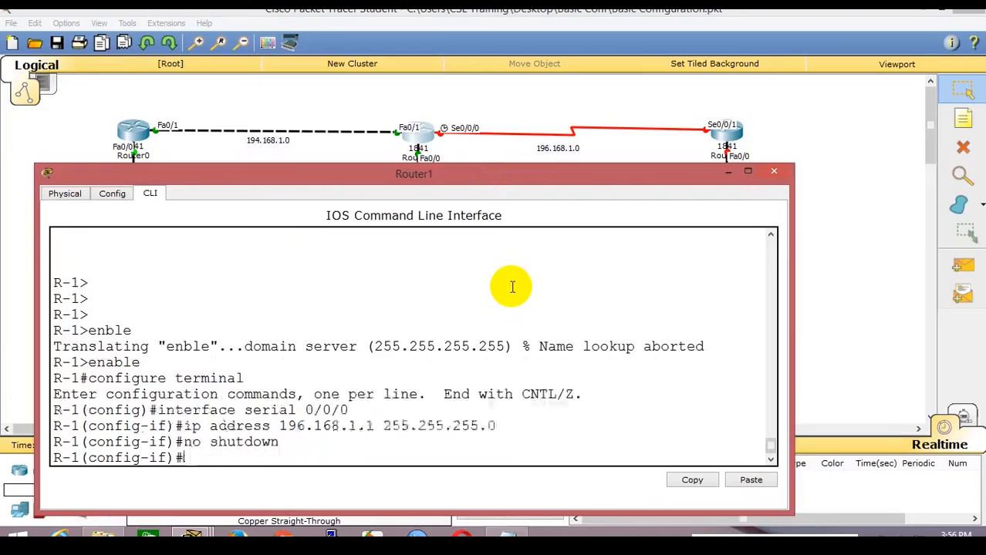
{"action": "key", "text": "Return"}
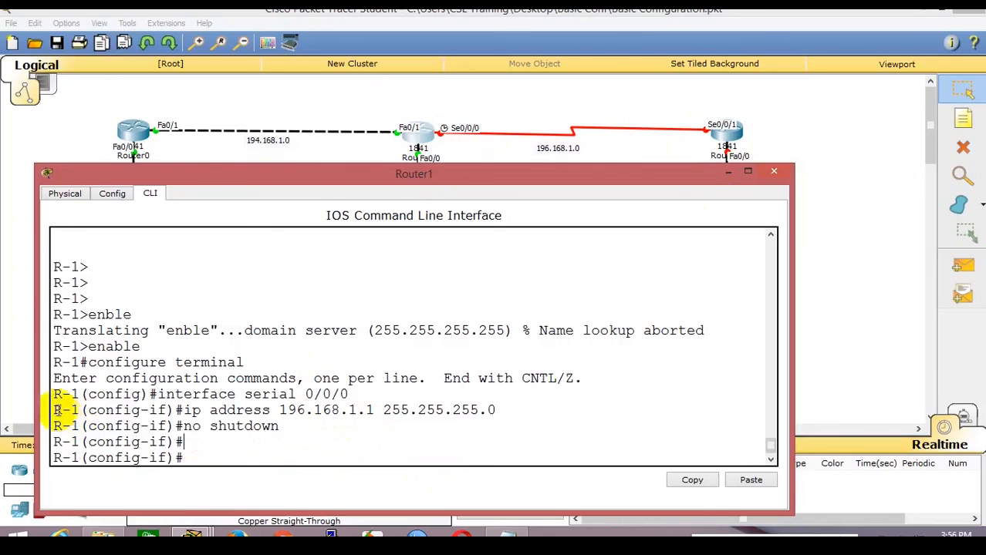
Copy R-1's serial 0/0/0 interface and address lines into the notes, then open Router2.
{"action": "left_click_drag", "start_coordinate": [54, 395], "coordinate": [498, 409]}
{"action": "right_click", "coordinate": [498, 410]}
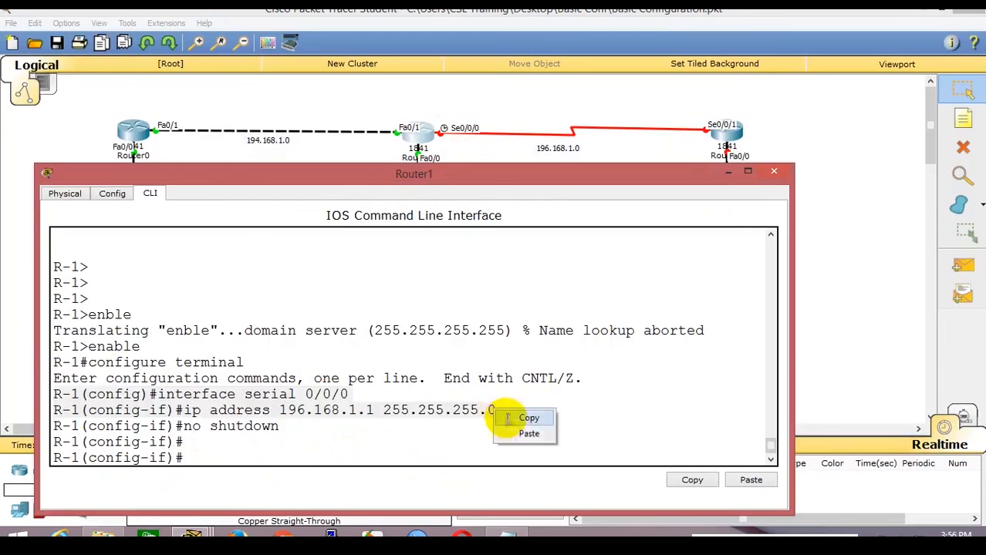
{"action": "left_click", "coordinate": [524, 414]}
{"action": "key", "text": "alt+Tab"}
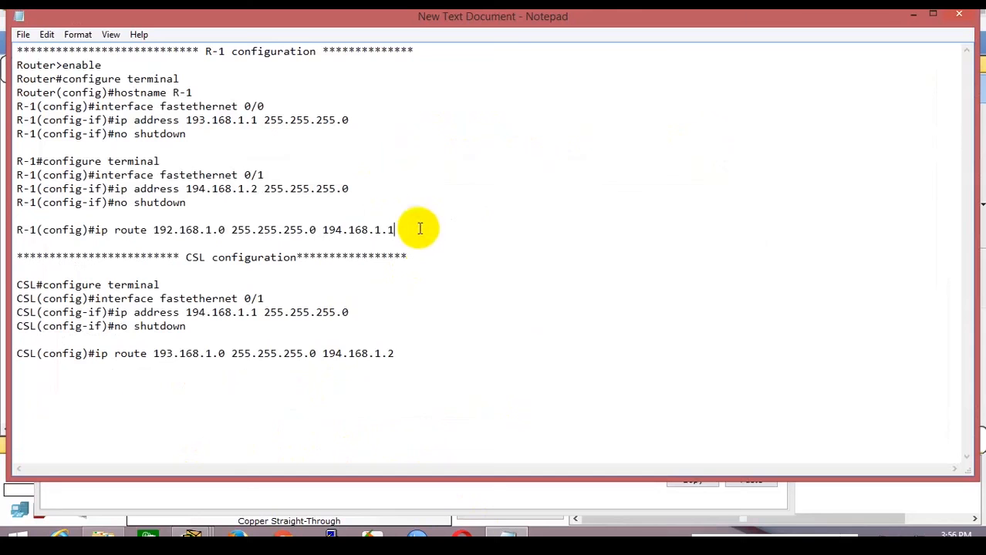
{"action": "key", "text": "Return"}
{"action": "key", "text": "Return"}
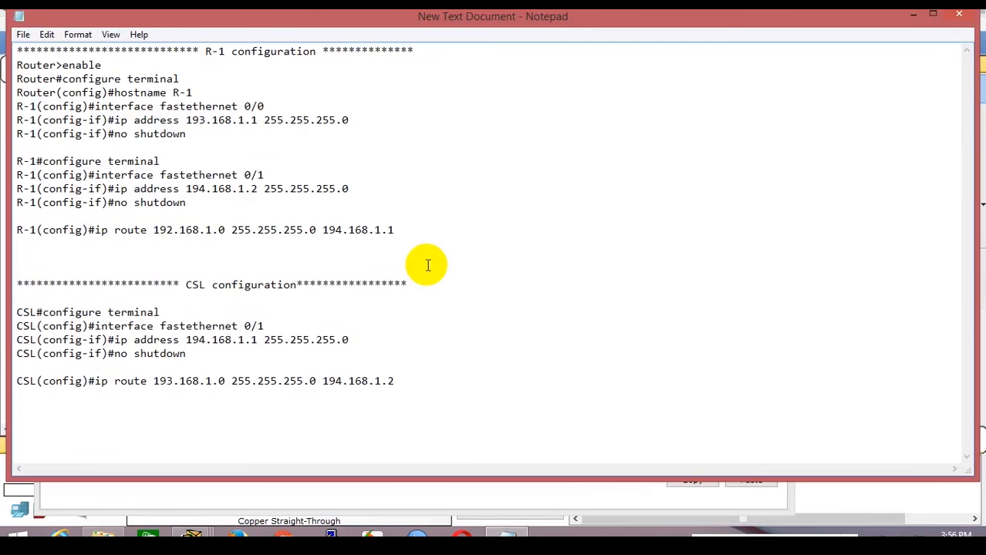
{"action": "key", "text": "ctrl+v"}
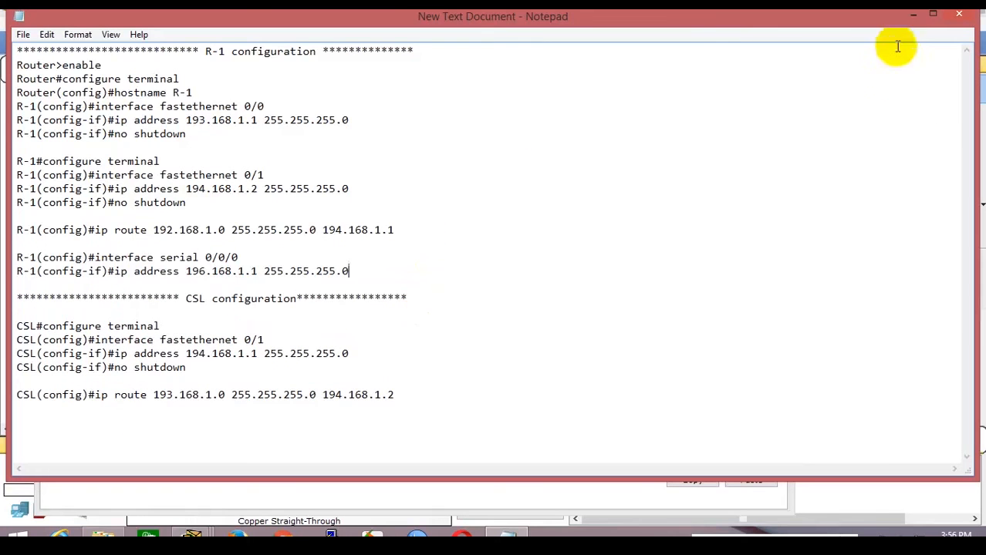
{"action": "left_click", "coordinate": [913, 15]}
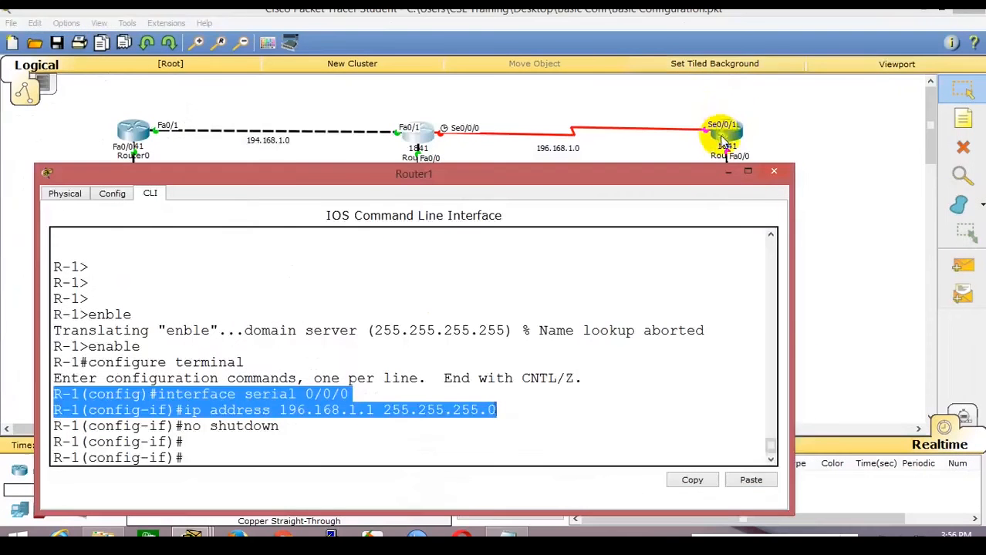
{"action": "left_click", "coordinate": [720, 139]}
Decline Router2's initial configuration dialog and enter privileged mode with enable.
{"action": "left_click", "coordinate": [377, 115]}
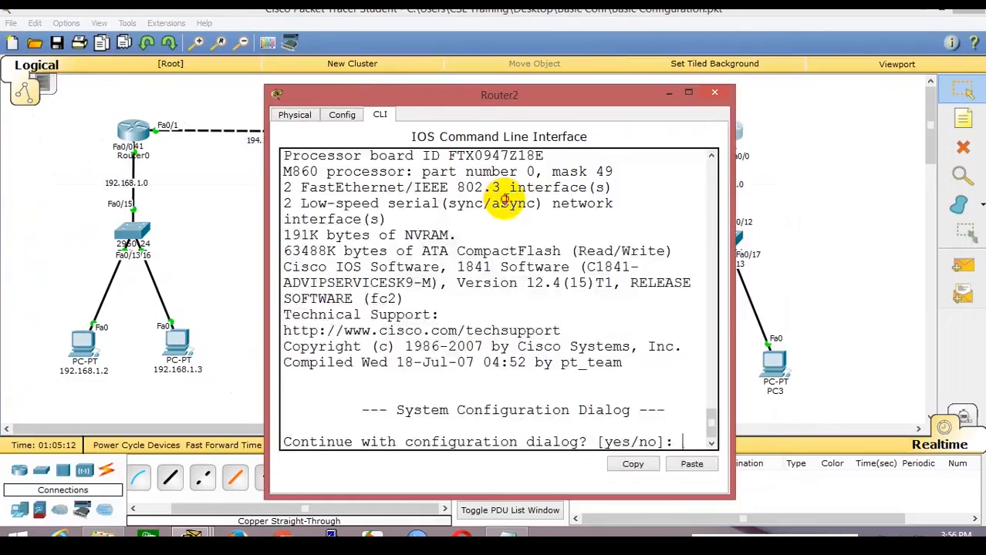
{"action": "type", "text": "o]: n"}
{"action": "type", "text": "o"}
{"action": "key", "text": "Return"}
{"action": "key", "text": "Return"}
{"action": "type", "text": "enbal"}
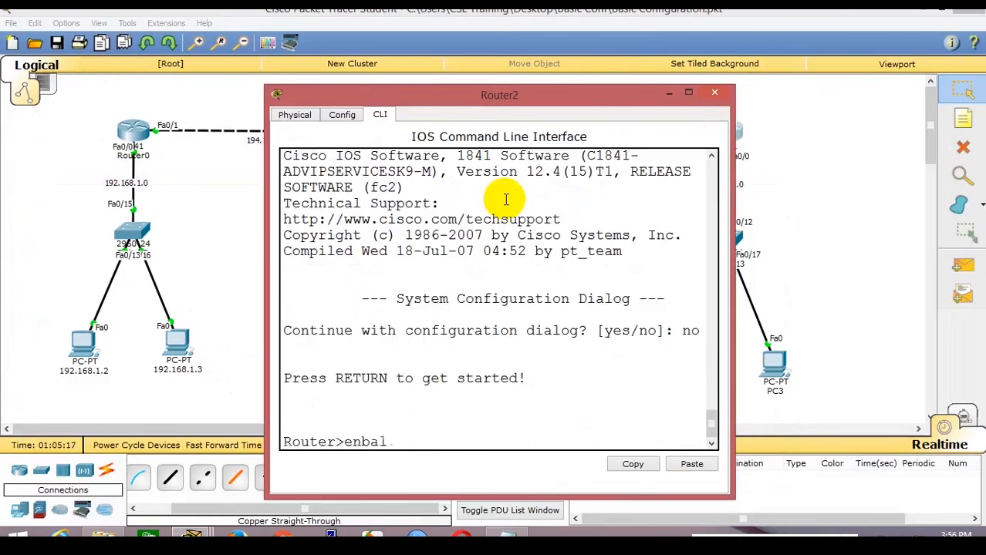
{"action": "type", "text": "e"}
{"action": "key", "text": "Return"}
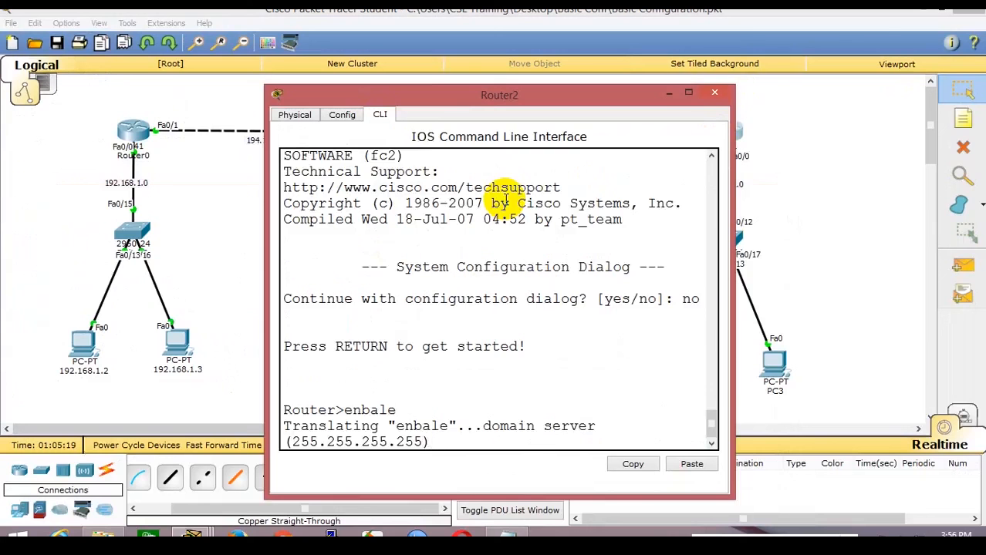
{"action": "type", "text": "en"}
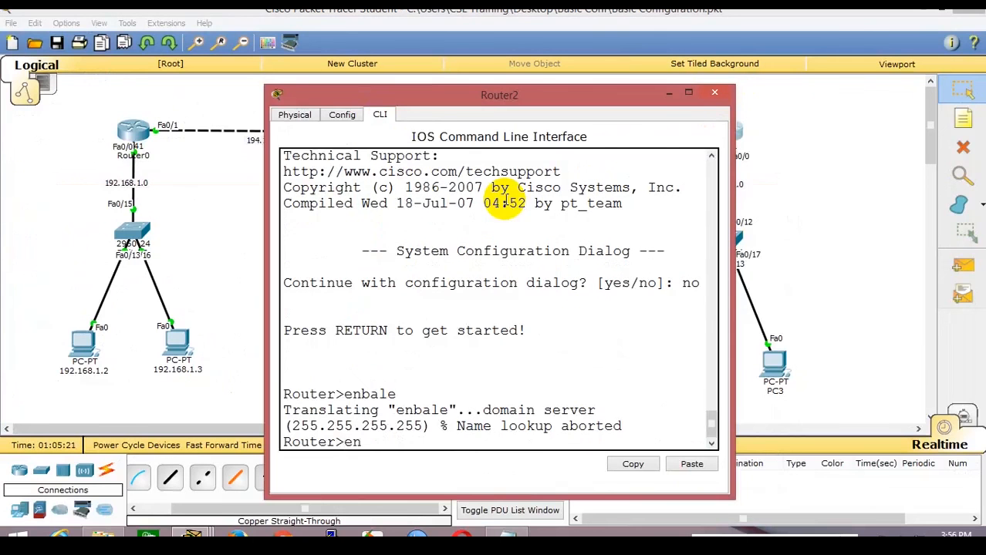
{"action": "type", "text": "able"}
{"action": "key", "text": "Return"}
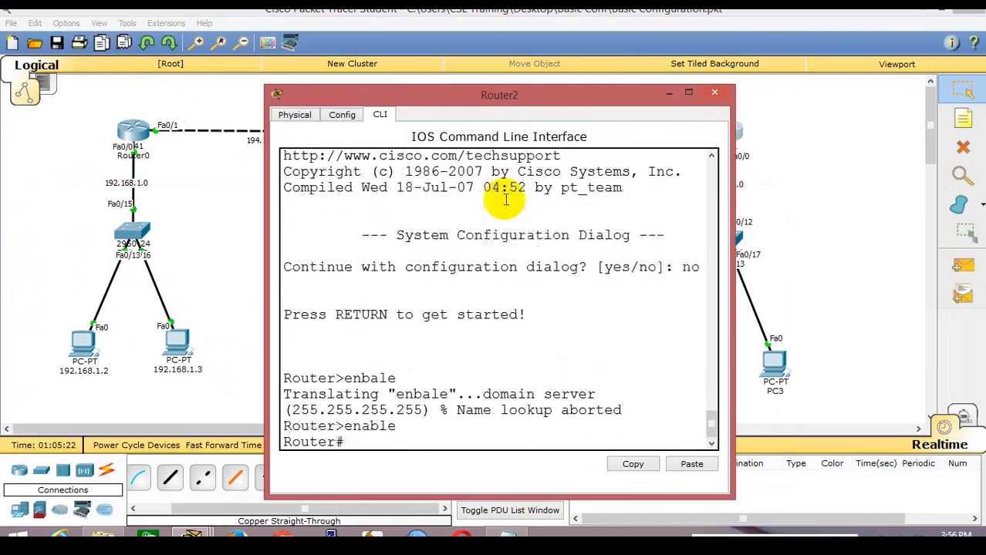
Enter global configuration and open interface fastethernet 0/0, correcting the misspelled name.
{"action": "type", "text": "configu"}
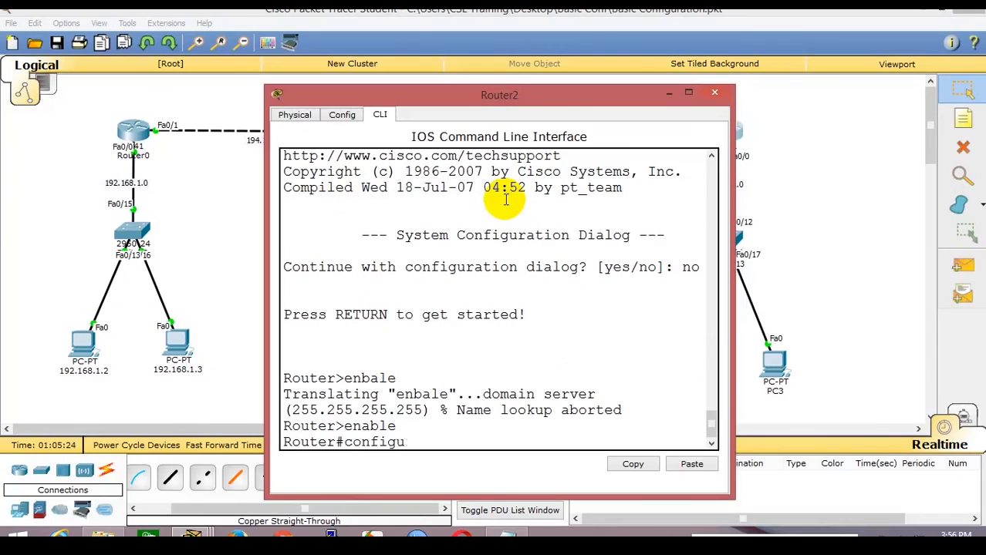
{"action": "type", "text": "re terminal"}
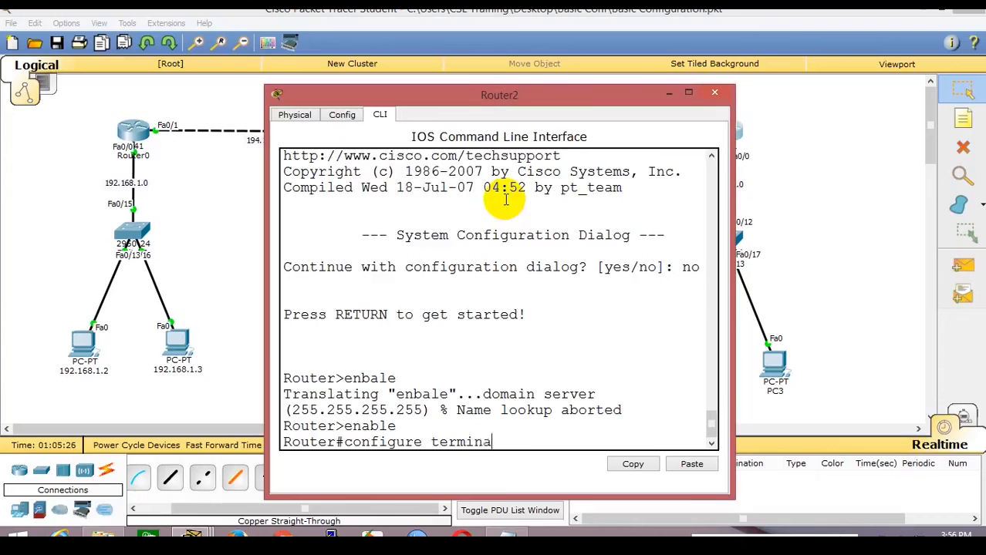
{"action": "key", "text": "Return"}
{"action": "key", "text": "Return"}
{"action": "type", "text": "hostneme"}
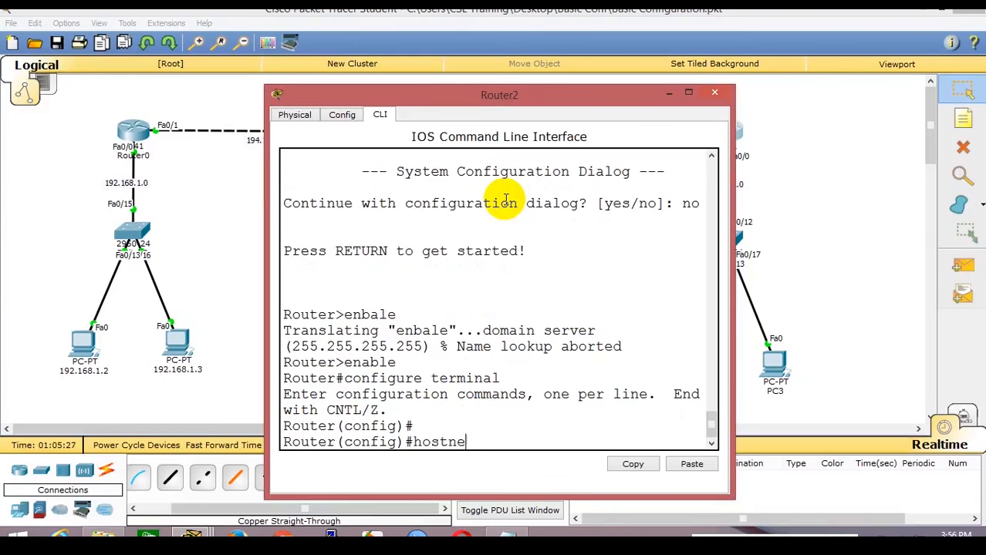
{"action": "key", "text": "BackSpace"}
{"action": "key", "text": "BackSpace"}
{"action": "type", "text": "a"}
{"action": "key", "text": "Return"}
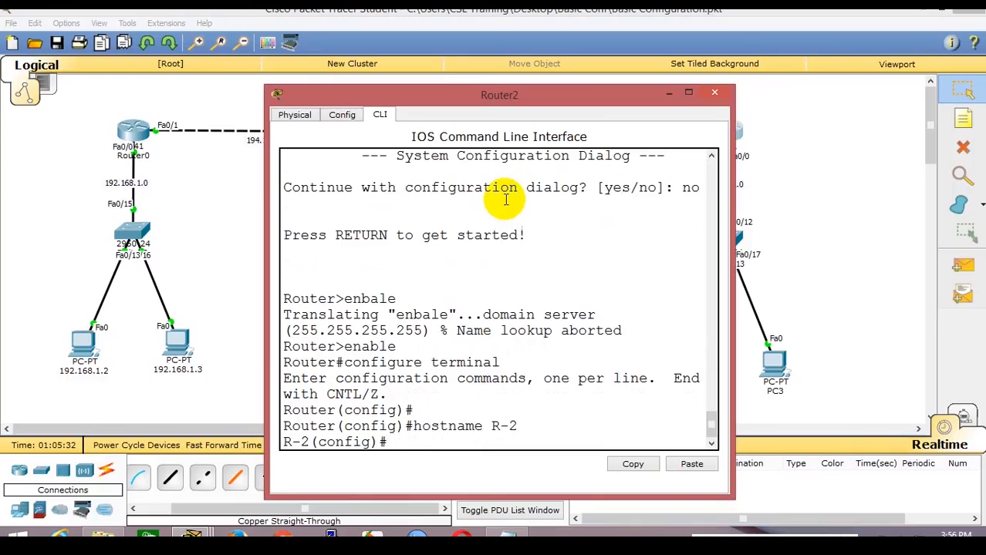
{"action": "type", "text": "interface fas"}
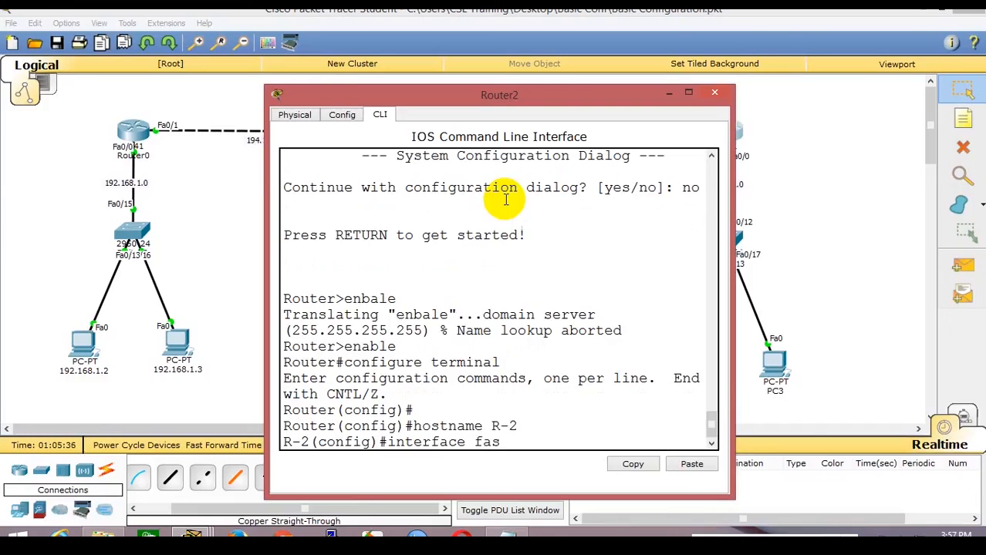
{"action": "type", "text": "tethenet"}
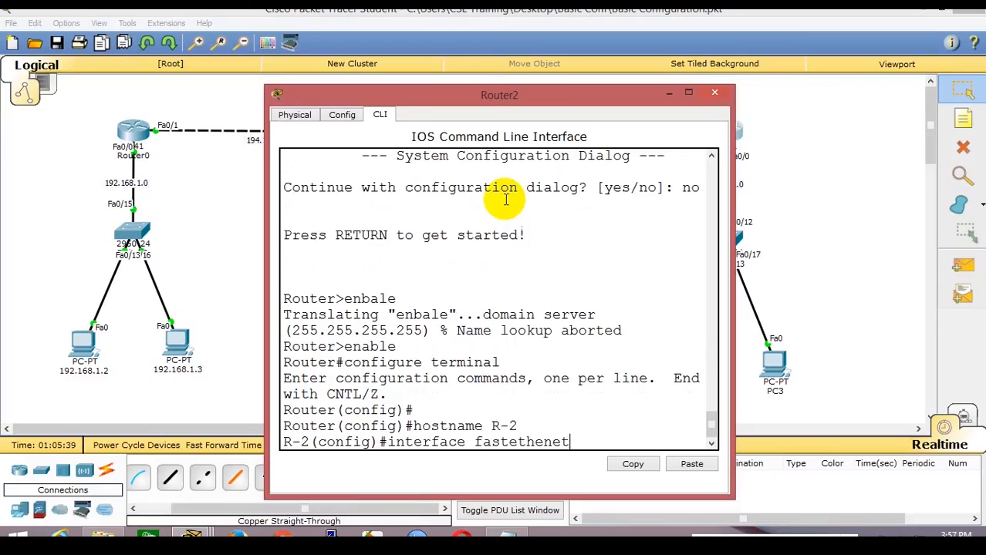
{"action": "key", "text": "ctrl+u"}
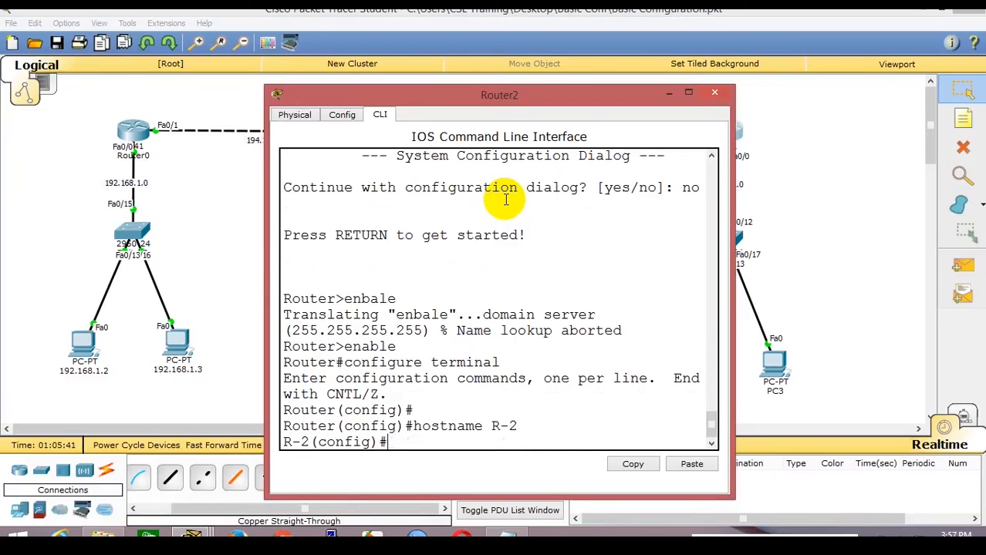
{"action": "type", "text": "interface fast"}
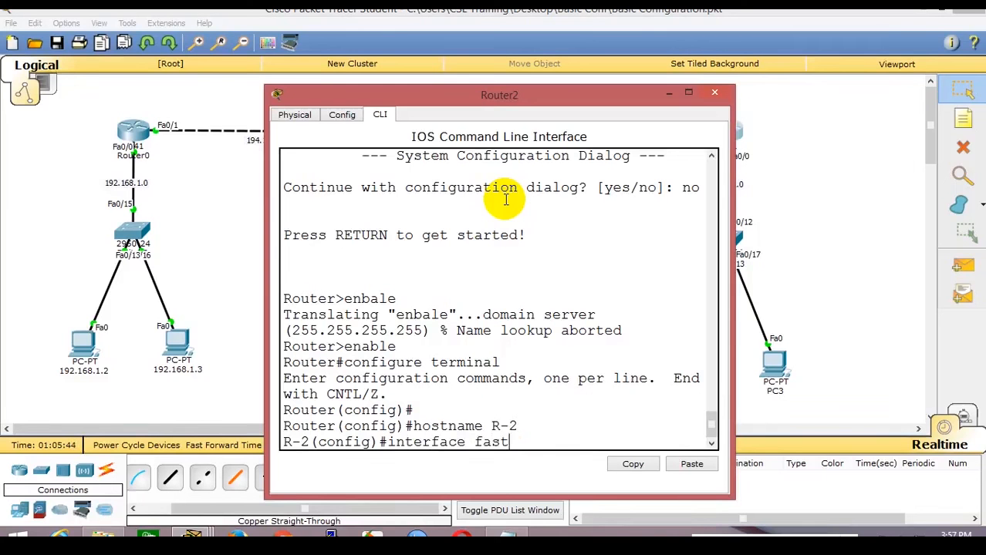
{"action": "type", "text": "ethernet "}
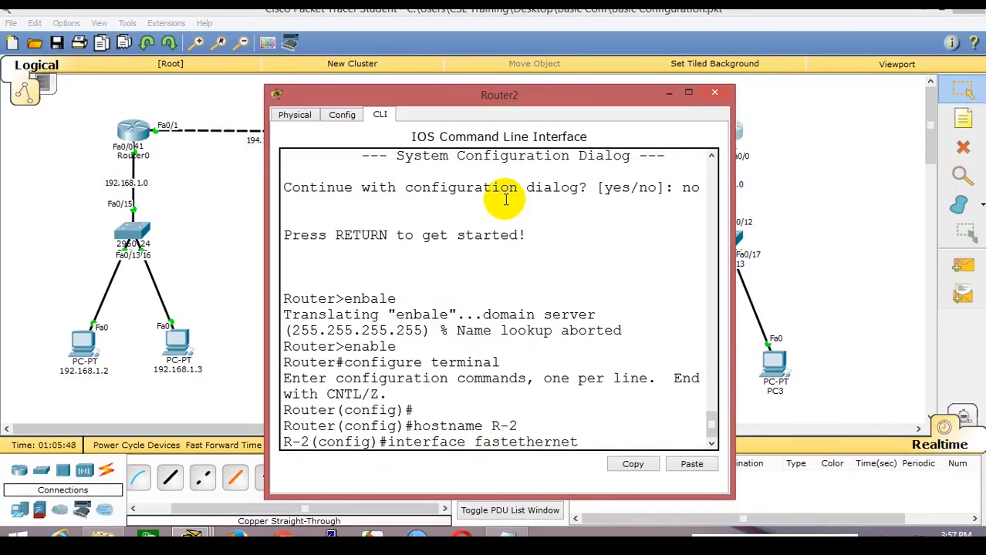
{"action": "type", "text": "0/0"}
{"action": "key", "text": "Return"}
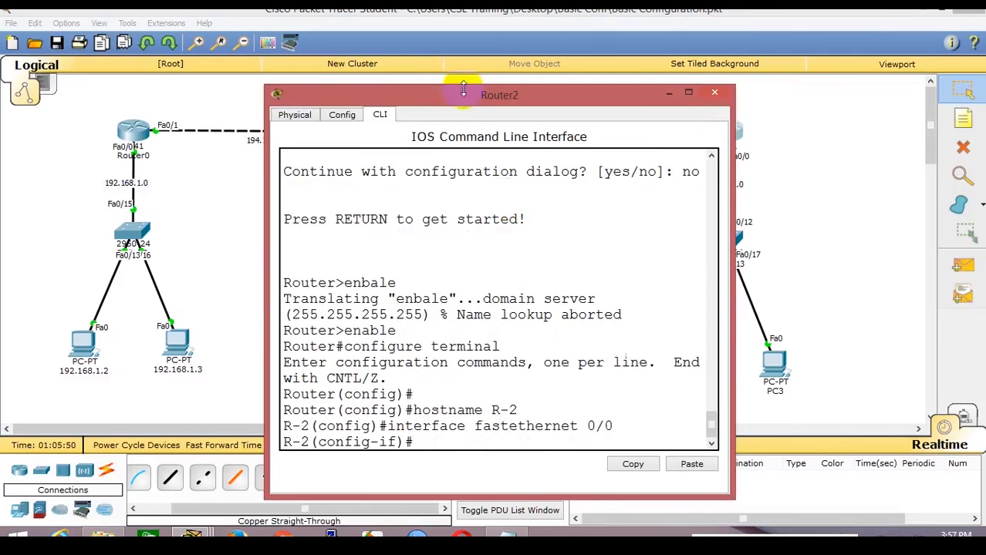
Give FastEthernet 0/0 address 195.168.1.1 255.255.255.0 and bring it up.
{"action": "left_click_drag", "start_coordinate": [460, 96], "coordinate": [318, 71]}
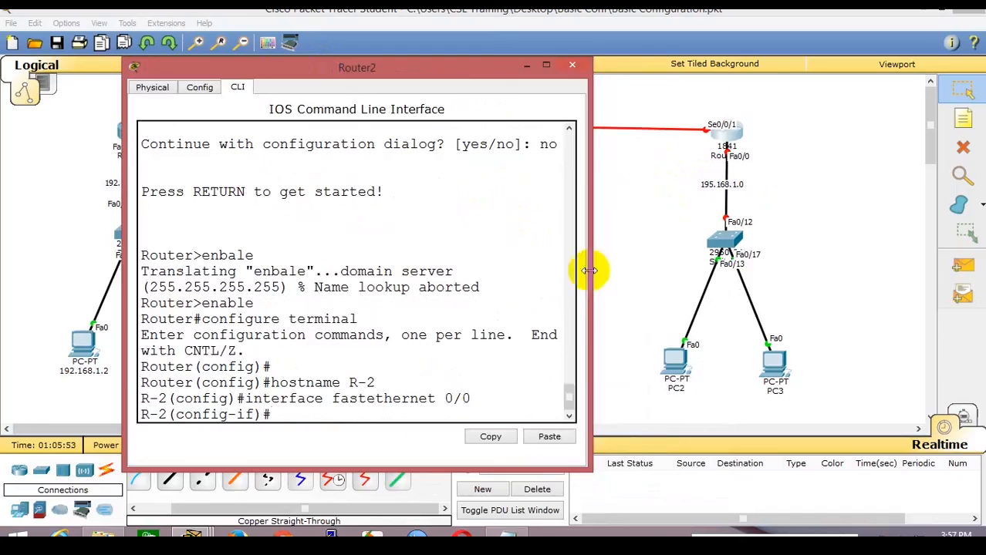
{"action": "left_click_drag", "start_coordinate": [588, 270], "coordinate": [674, 268]}
{"action": "type", "text": "ip"}
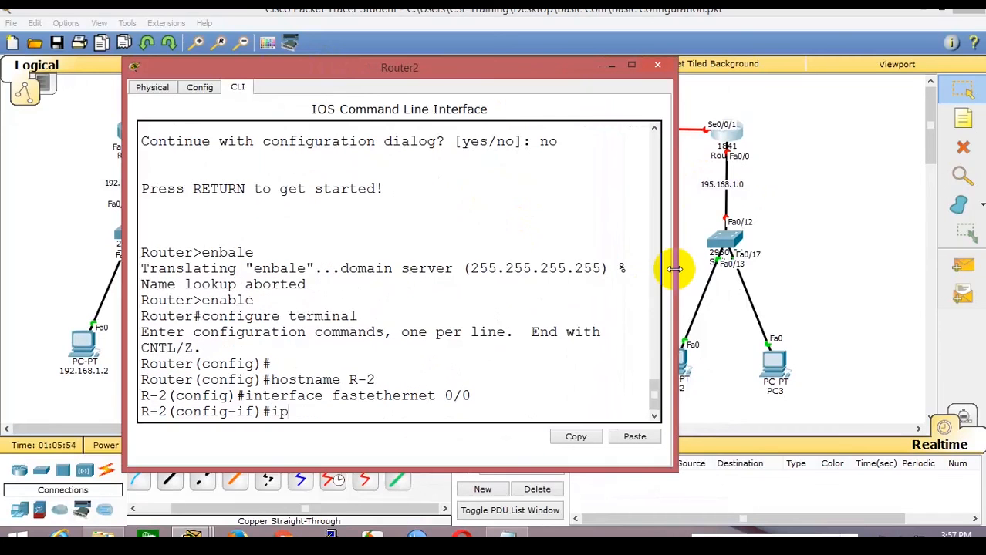
{"action": "type", "text": " address "}
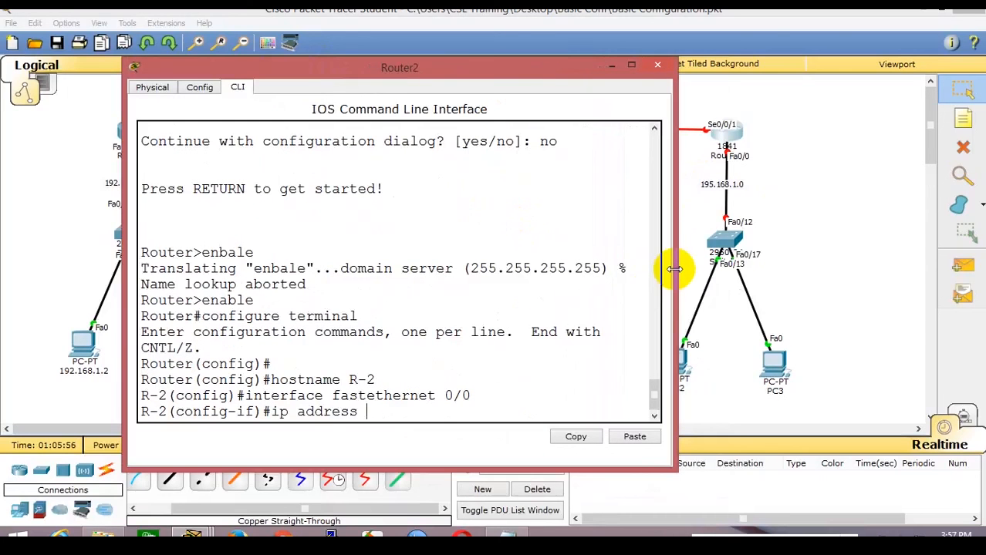
{"action": "type", "text": "195.168.1."}
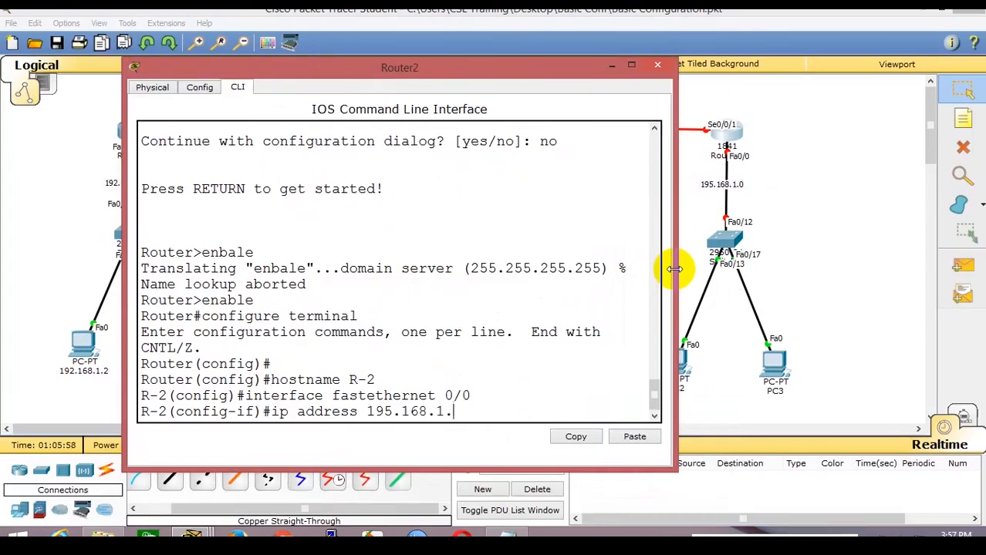
{"action": "type", "text": "1 255.255.2"}
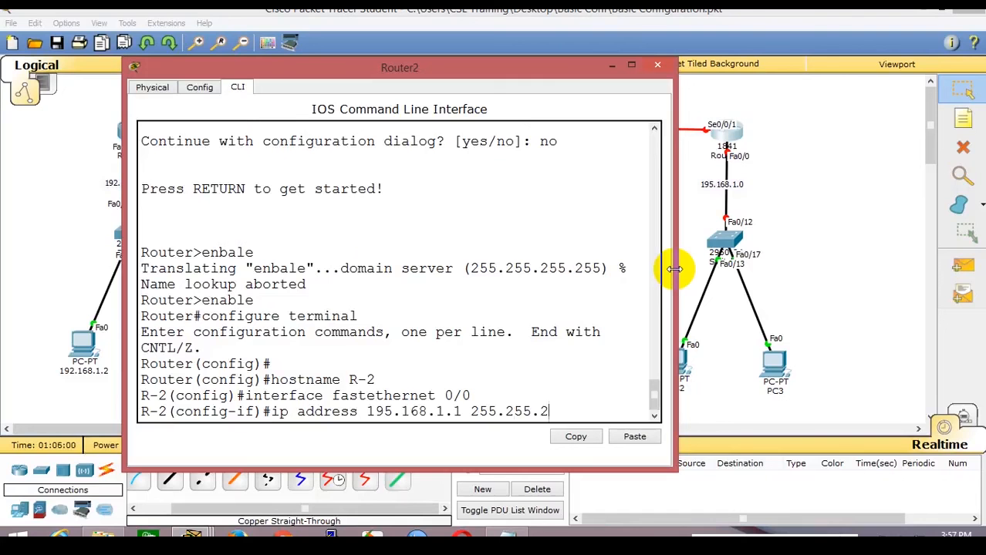
{"action": "type", "text": "55.0"}
{"action": "key", "text": "Return"}
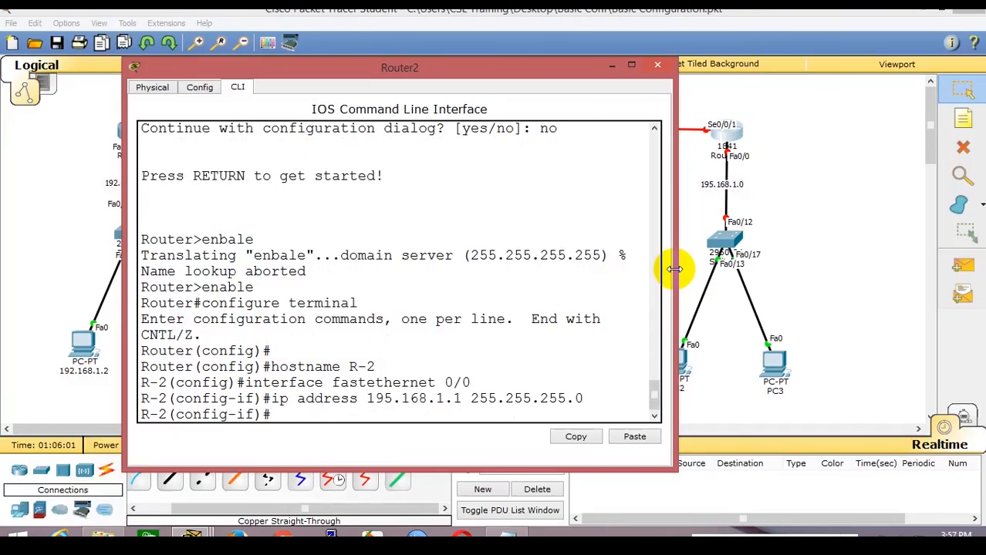
{"action": "type", "text": "no shutdown"}
{"action": "key", "text": "Return"}
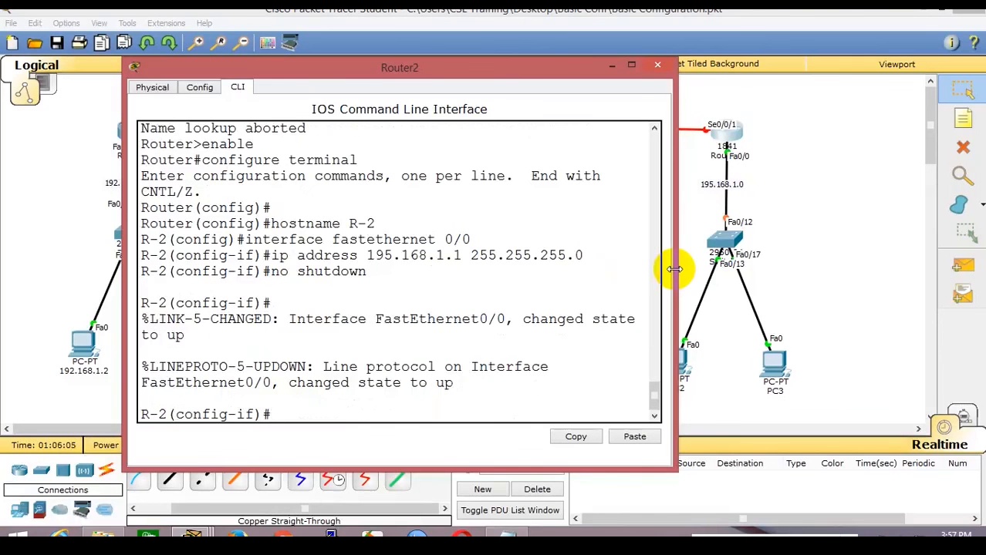
Give Serial 0/0/1 address 196.168.1.2 with a /24 mask and bring it up.
{"action": "type", "text": "interface"}
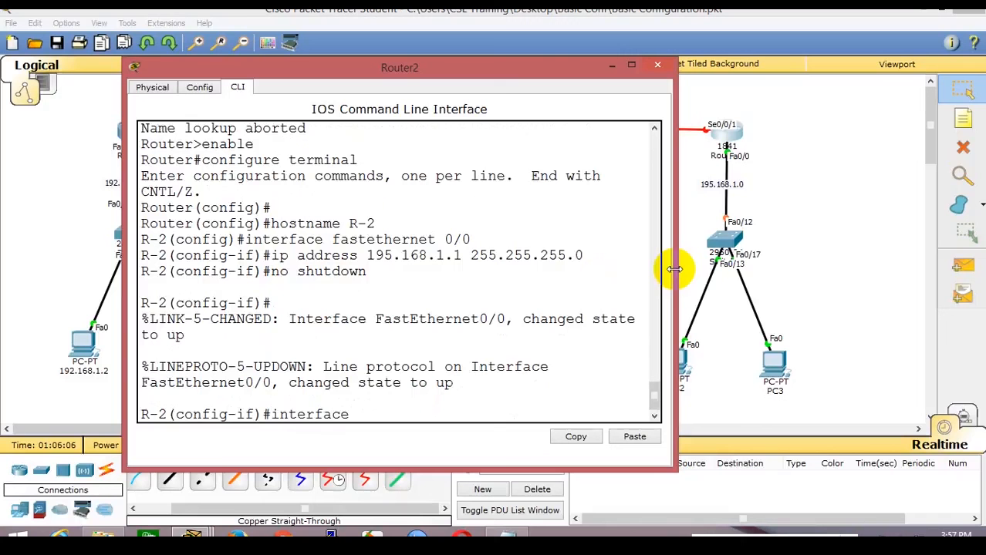
{"action": "type", "text": " serial 0/0/1"}
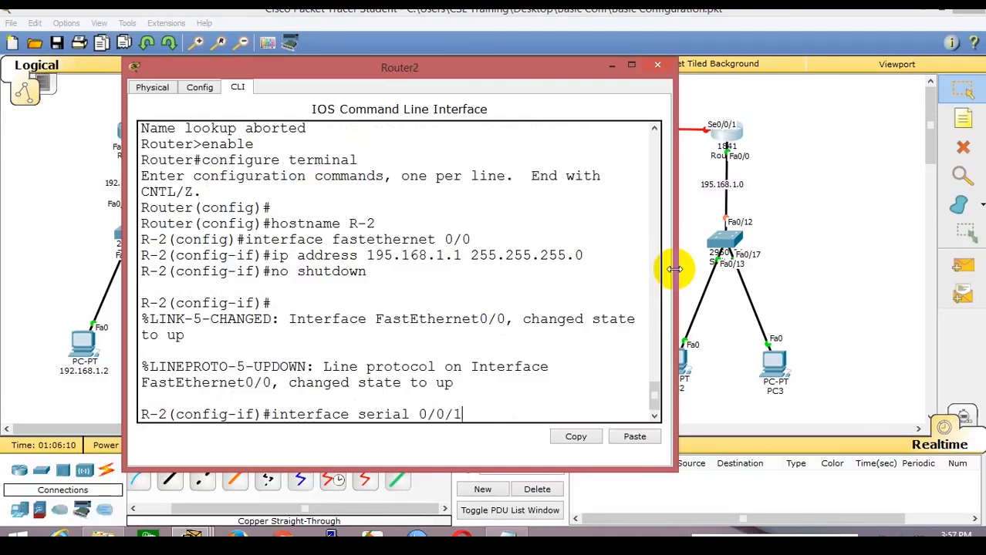
{"action": "key", "text": "Return"}
{"action": "type", "text": "ip address"}
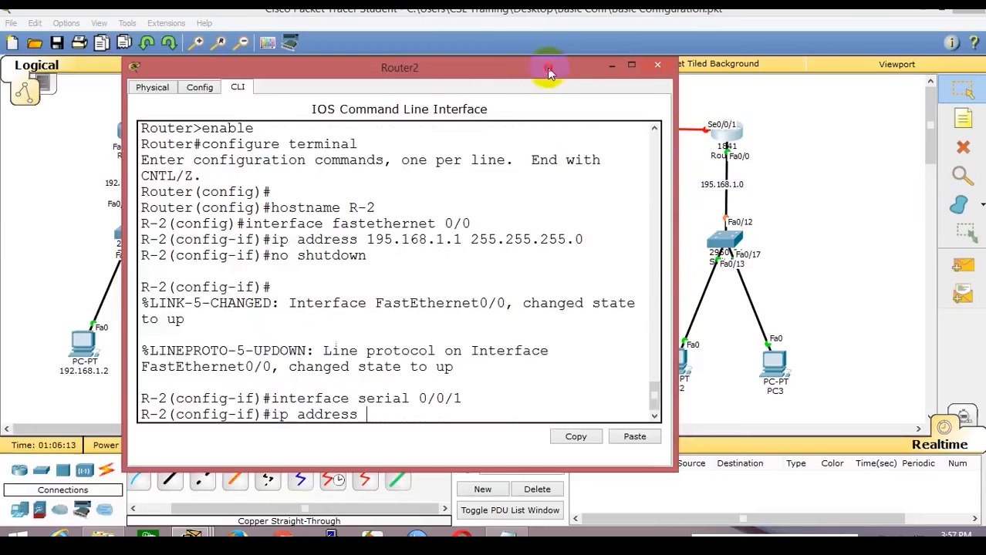
{"action": "left_click_drag", "start_coordinate": [543, 66], "coordinate": [515, 54]}
{"action": "type", "text": "196."}
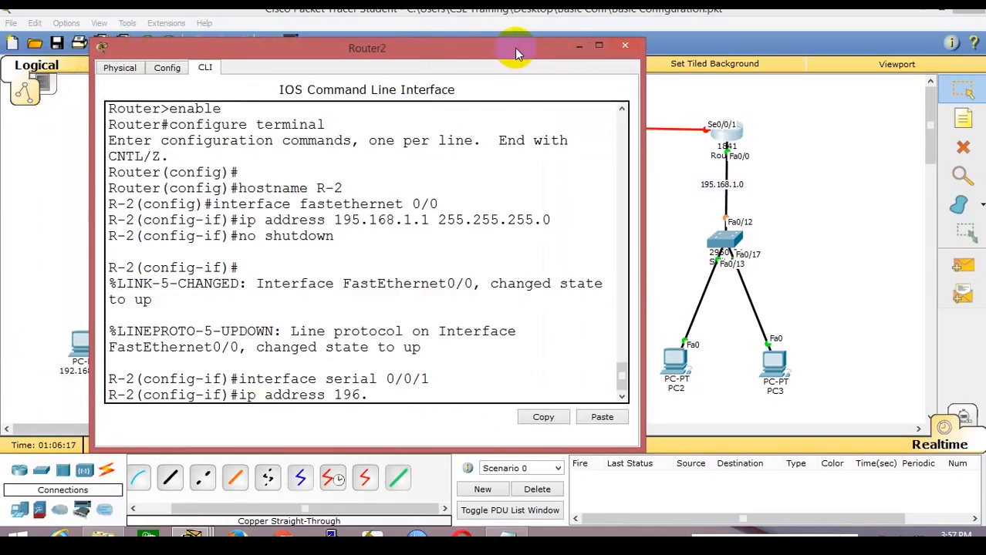
{"action": "type", "text": "168.1.2 255"}
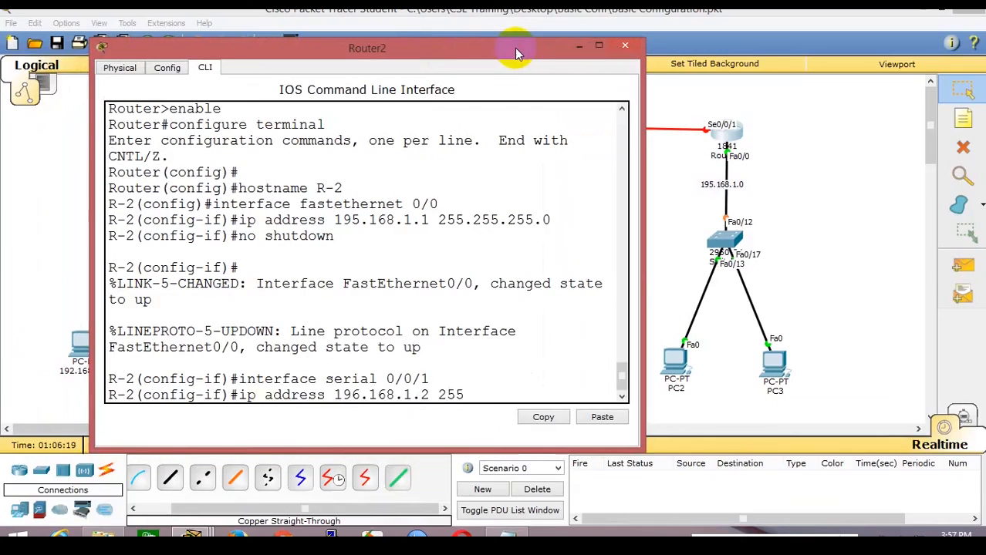
{"action": "type", "text": ".255.255.255.0"}
{"action": "key", "text": "Return"}
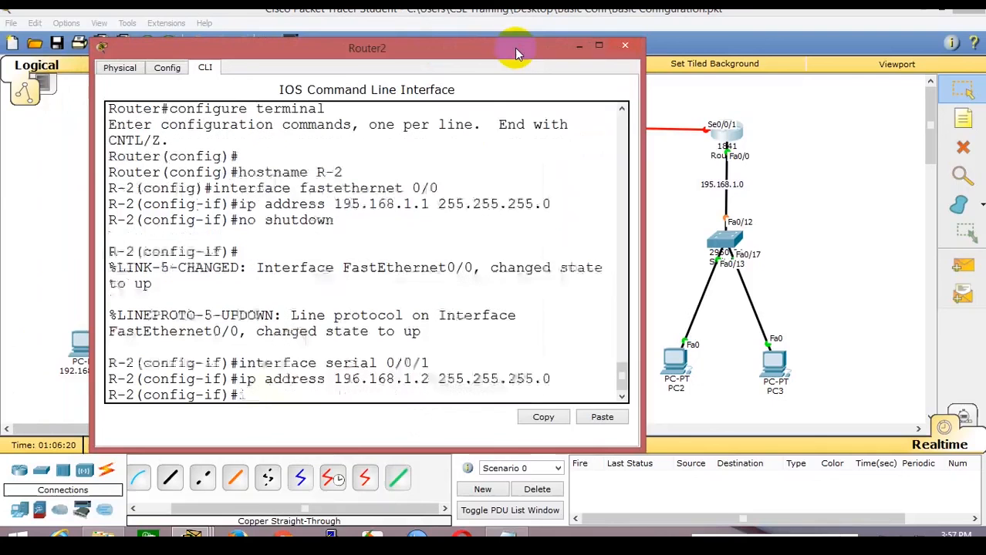
{"action": "type", "text": "no shj"}
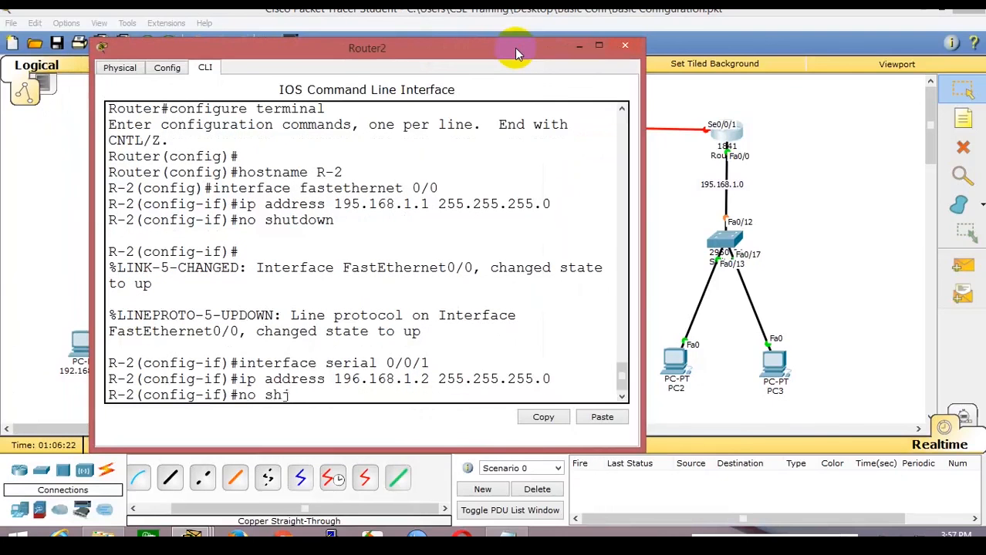
{"action": "type", "text": "tdown"}
{"action": "key", "text": "Return"}
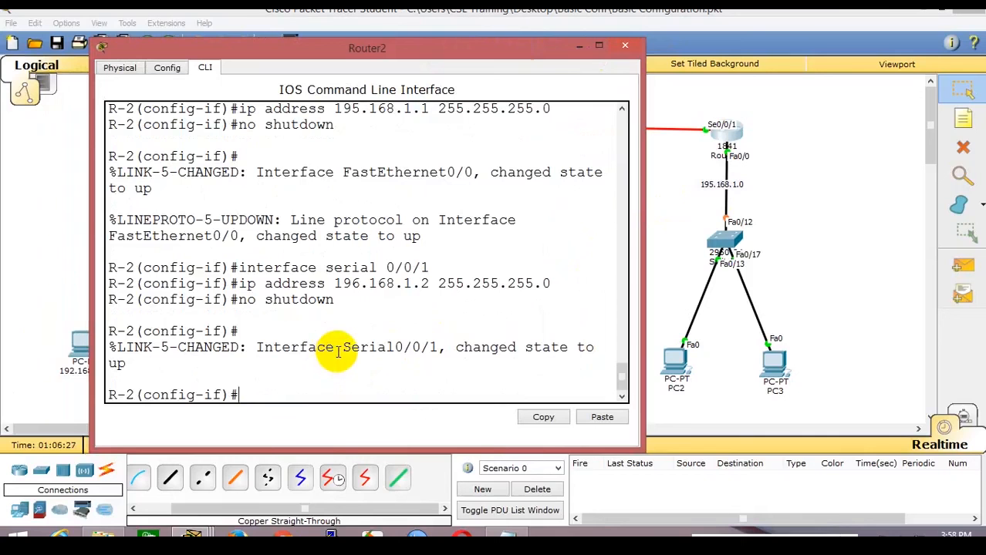
Check the Serial0/0/1 link-up messages and select Router2's full configuration output.
{"action": "left_click_drag", "start_coordinate": [265, 348], "coordinate": [516, 359]}
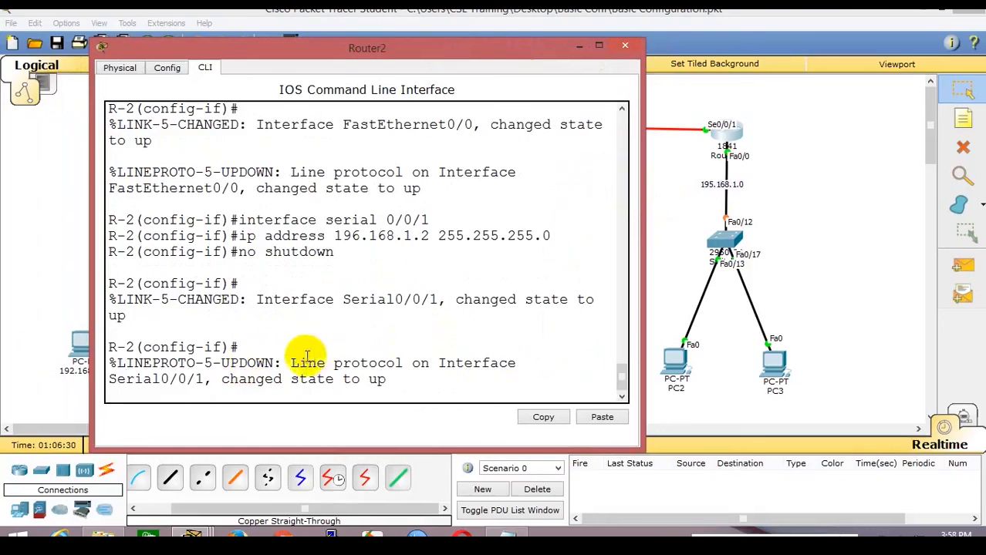
{"action": "left_click_drag", "start_coordinate": [284, 365], "coordinate": [417, 389]}
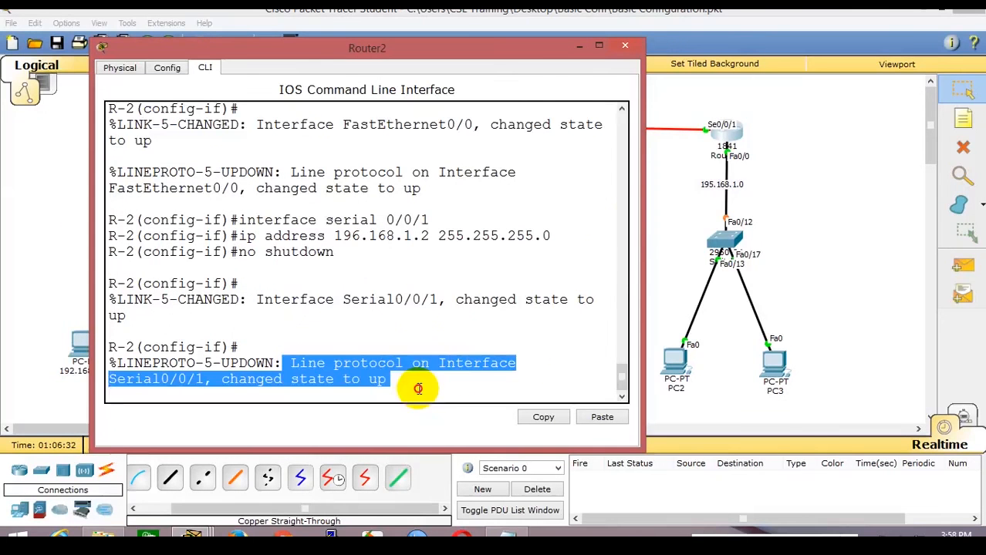
{"action": "left_click", "coordinate": [667, 215]}
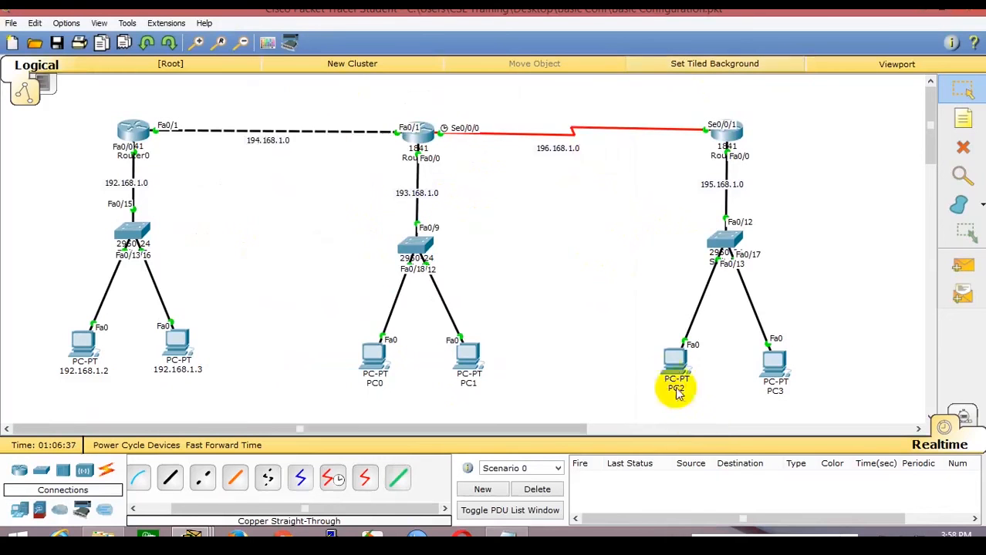
{"action": "left_click", "coordinate": [672, 363]}
{"action": "left_click", "coordinate": [820, 219]}
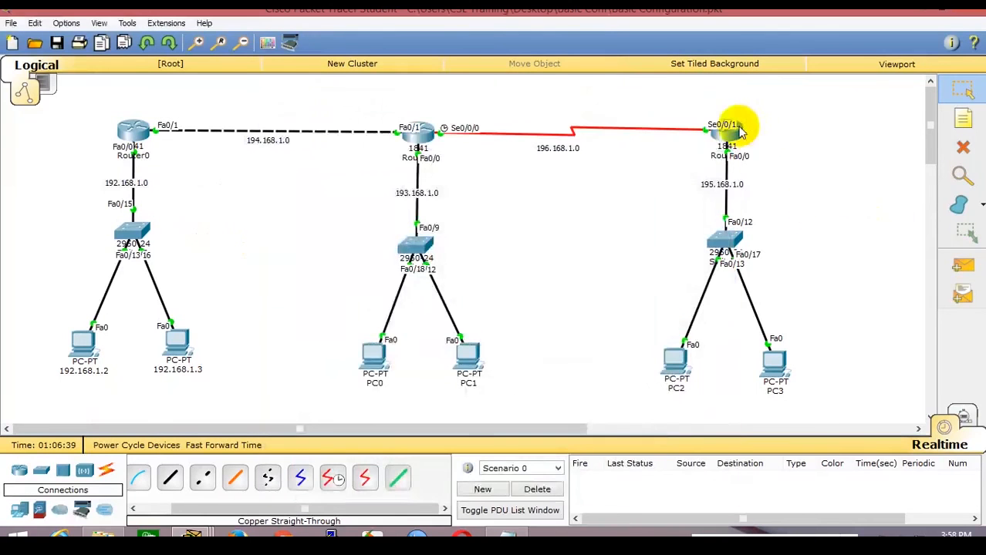
{"action": "left_click", "coordinate": [733, 131]}
{"action": "scroll", "coordinate": [281, 253], "scroll_direction": "up", "scroll_amount": 3}
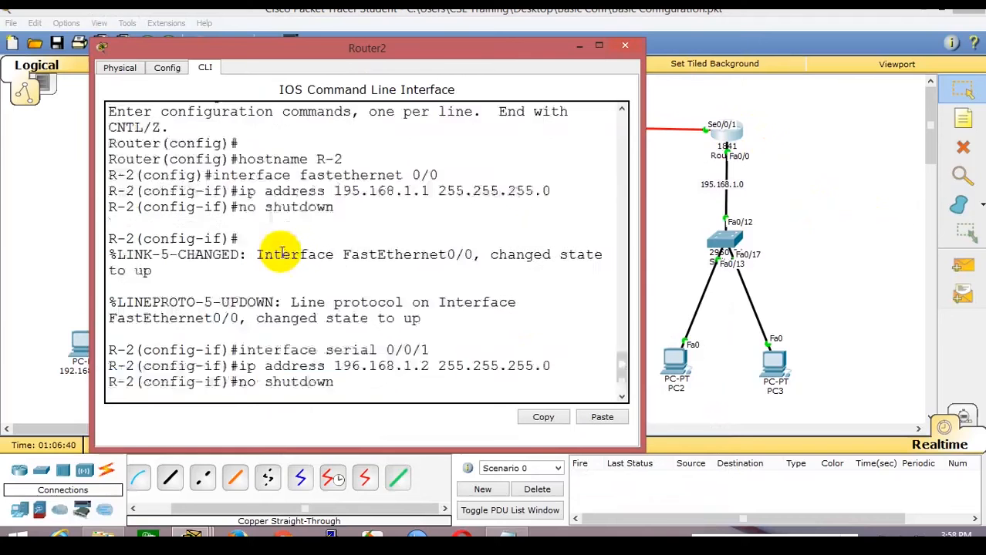
{"action": "scroll", "coordinate": [282, 253], "scroll_direction": "up", "scroll_amount": 3}
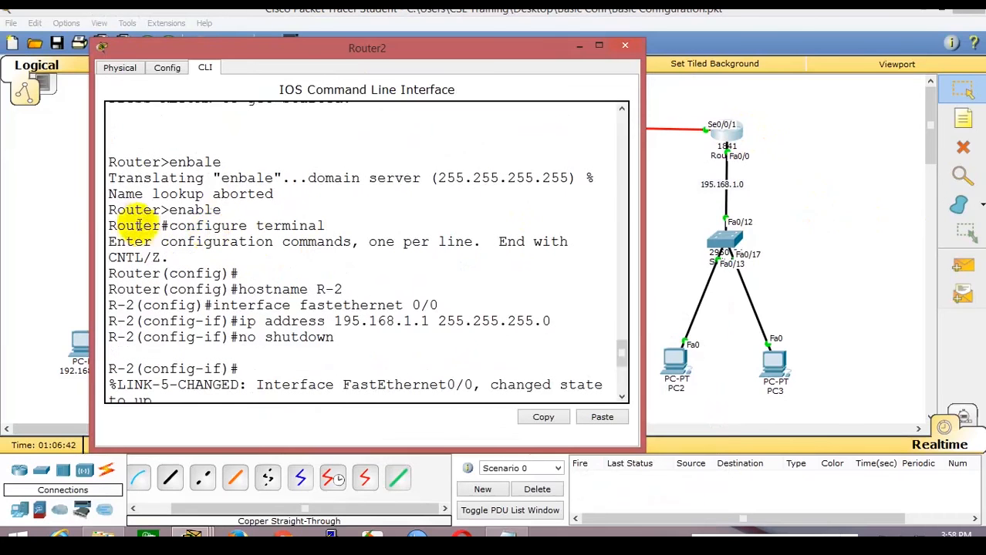
{"action": "left_click_drag", "start_coordinate": [109, 210], "coordinate": [255, 335]}
{"action": "key", "text": "ctrl+c"}
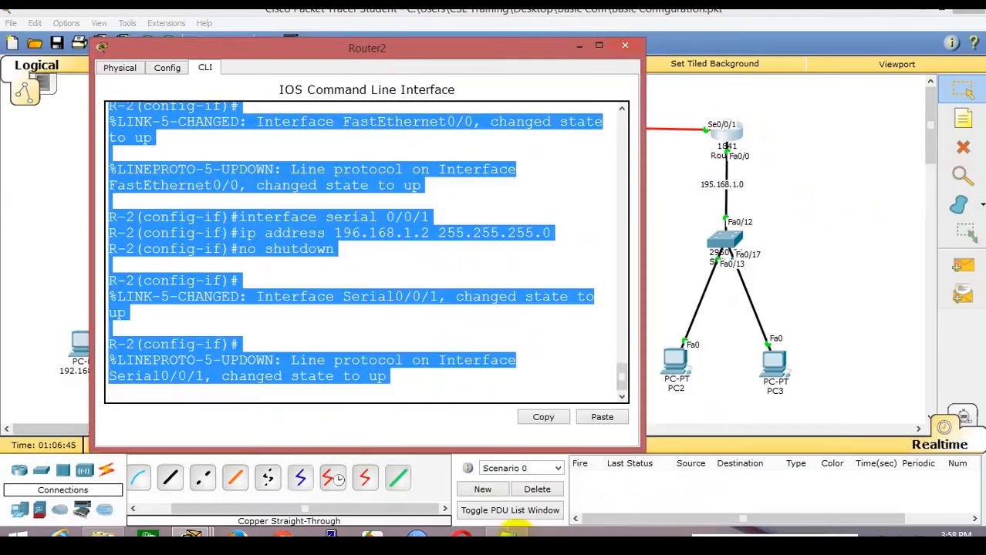
{"action": "left_click", "coordinate": [511, 534]}
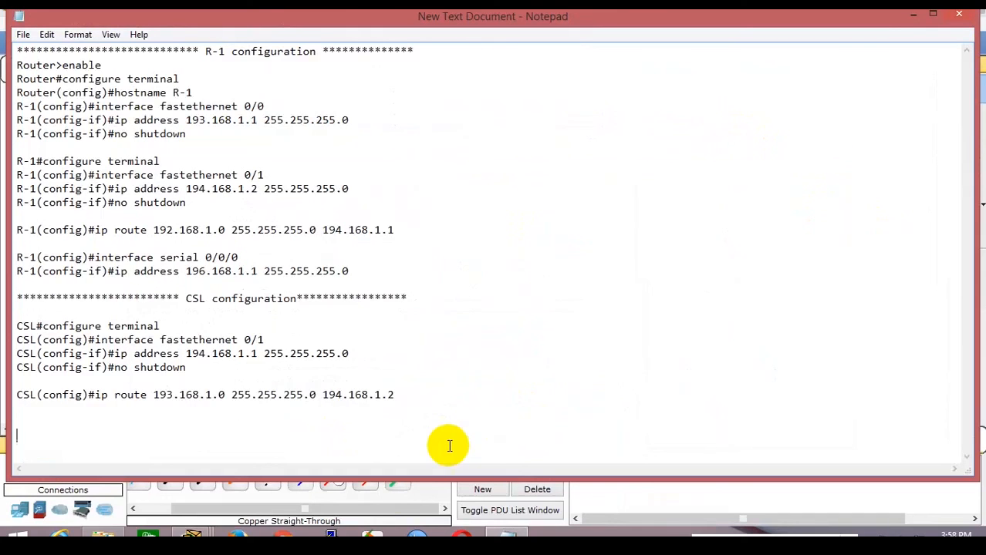
Paste Router2's console output into the notes under an asterisk R-2 heading.
{"action": "key", "text": "Return"}
{"action": "key", "text": "ctrl+v"}
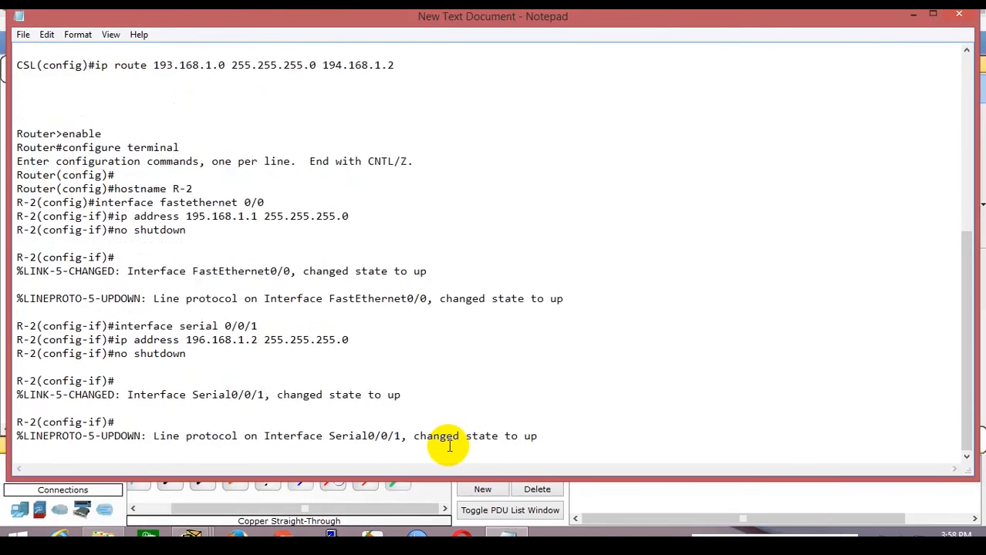
{"action": "scroll", "coordinate": [449, 446], "scroll_direction": "up", "scroll_amount": 2}
{"action": "left_click", "coordinate": [44, 176]}
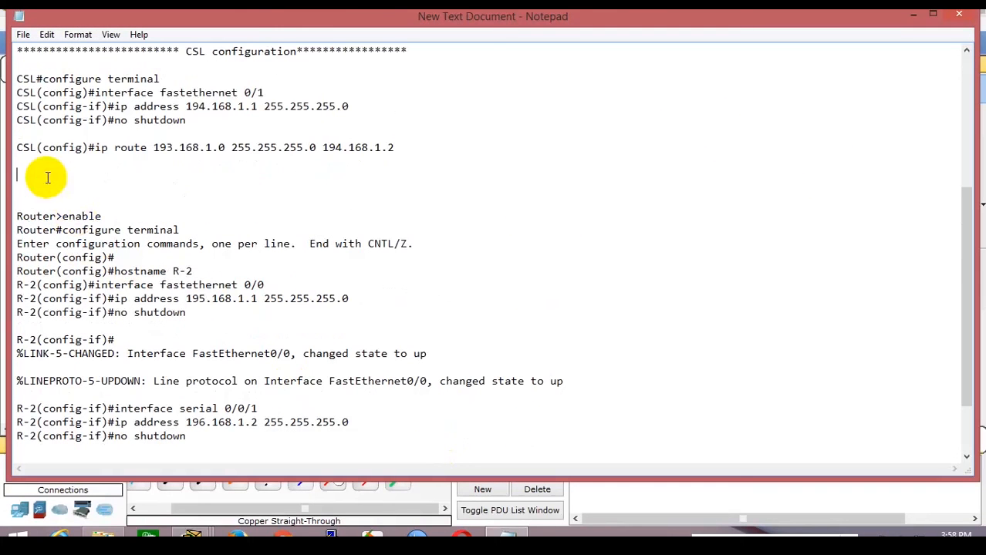
{"action": "left_click", "coordinate": [43, 193]}
{"action": "type", "text": "*"}
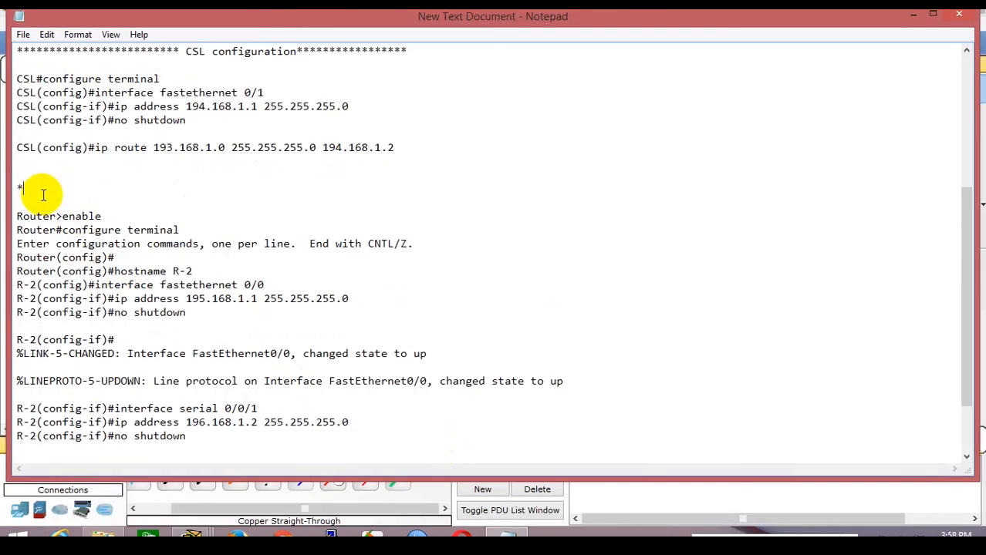
{"action": "type", "text": "**************************"}
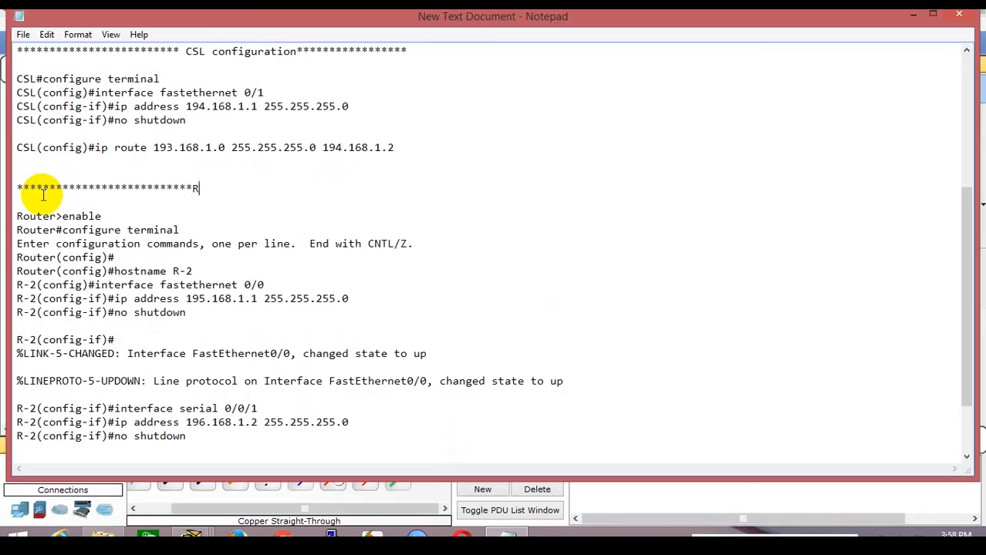
{"action": "type", "text": "R-2*******************"}
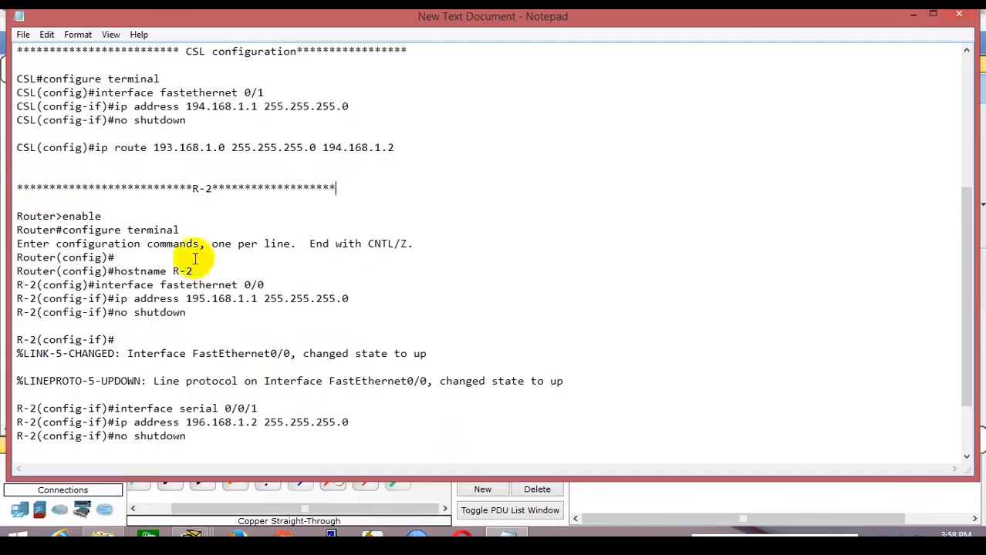
Delete the configuration help line and the %LINK/%LINEPROTO status messages from the R-2 section.
{"action": "left_click_drag", "start_coordinate": [121, 272], "coordinate": [14, 264]}
{"action": "left_click", "coordinate": [3, 245]}
{"action": "key", "text": "shift+End"}
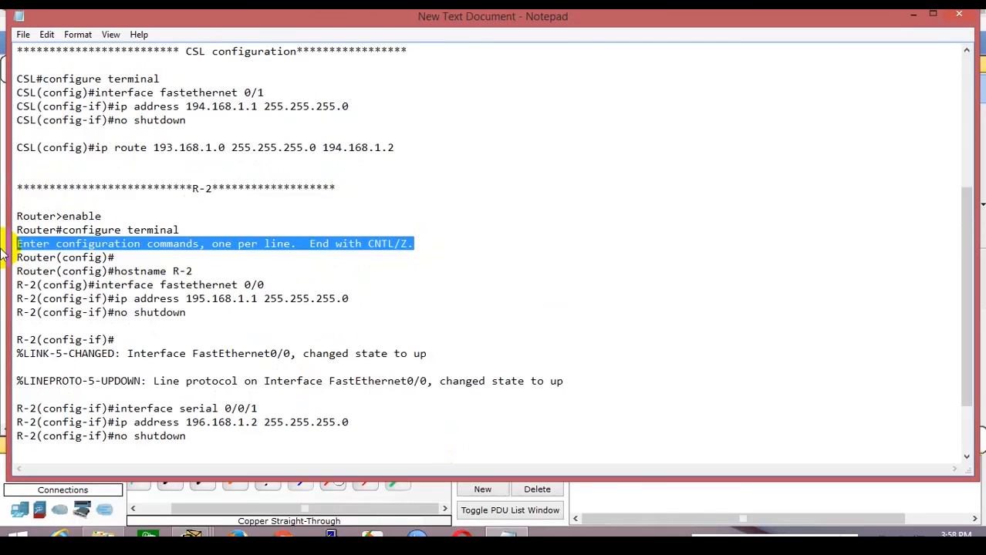
{"action": "key", "text": "Delete"}
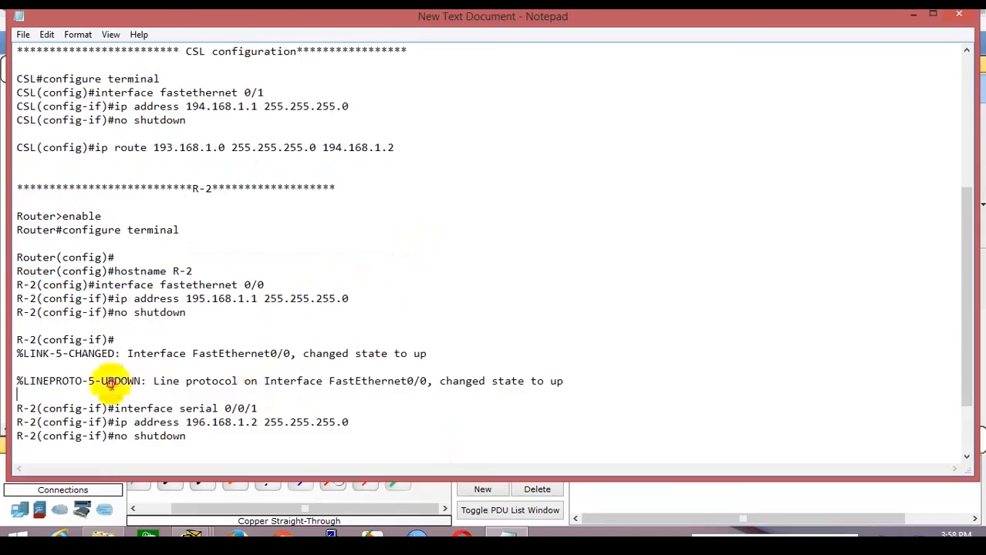
{"action": "left_click_drag", "start_coordinate": [111, 392], "coordinate": [13, 339]}
{"action": "key", "text": "Delete"}
{"action": "key", "text": "Delete"}
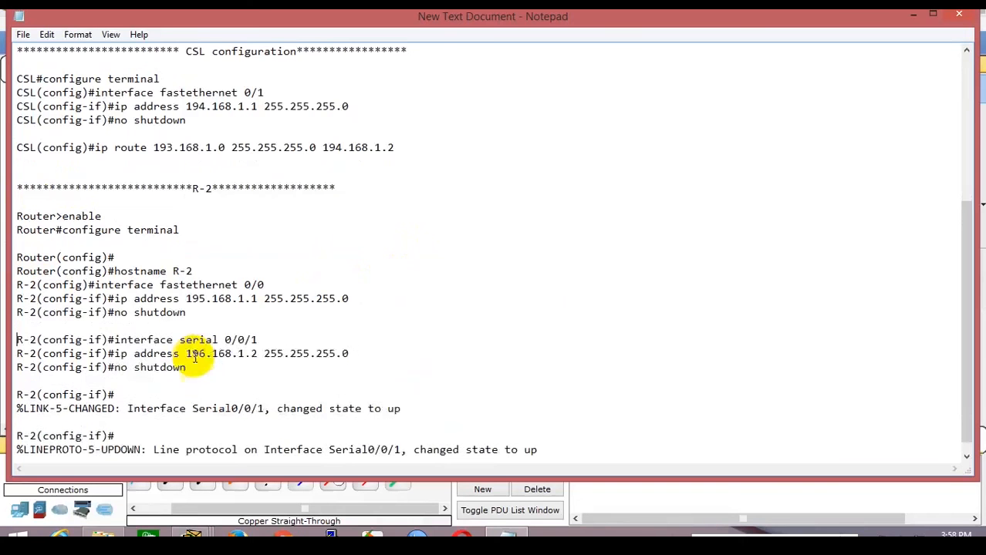
{"action": "scroll", "coordinate": [231, 390], "scroll_direction": "down", "scroll_amount": 1}
{"action": "left_click_drag", "start_coordinate": [564, 432], "coordinate": [8, 370]}
{"action": "key", "text": "Delete"}
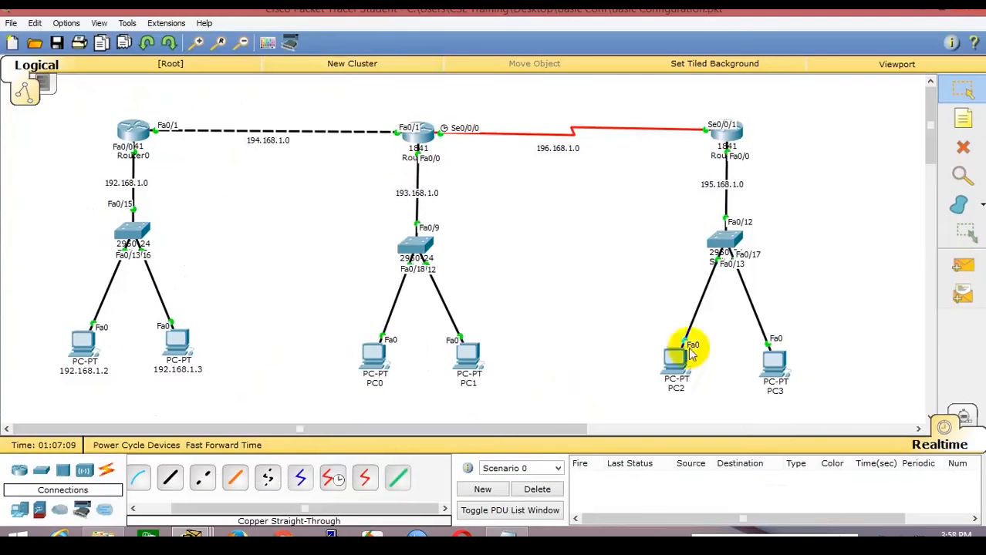
Set PC2's IP to 195.168.1.2 with mask 255.255.255.0 and its default gateway.
{"action": "left_click", "coordinate": [675, 356]}
{"action": "left_click", "coordinate": [394, 117]}
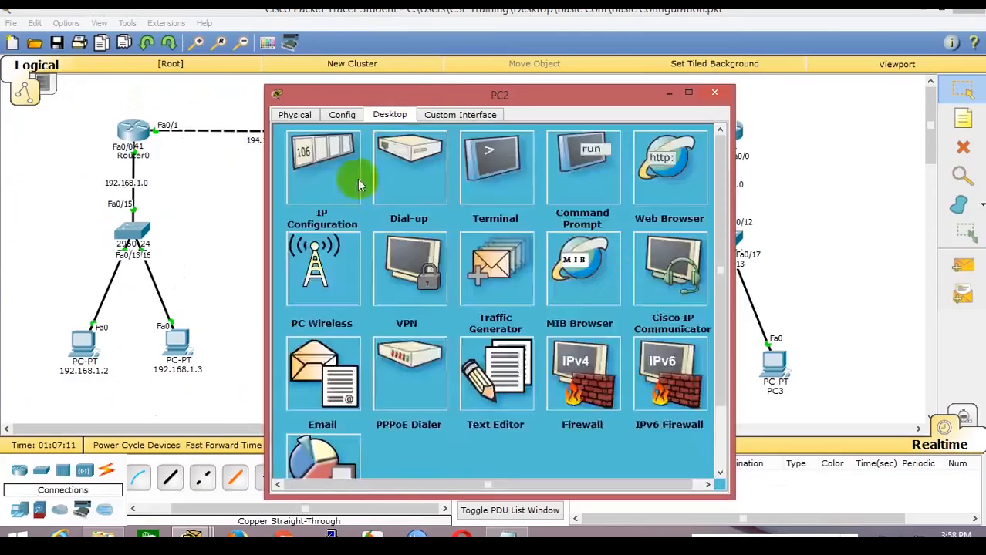
{"action": "left_click", "coordinate": [332, 182]}
{"action": "left_click_drag", "start_coordinate": [454, 99], "coordinate": [354, 77]}
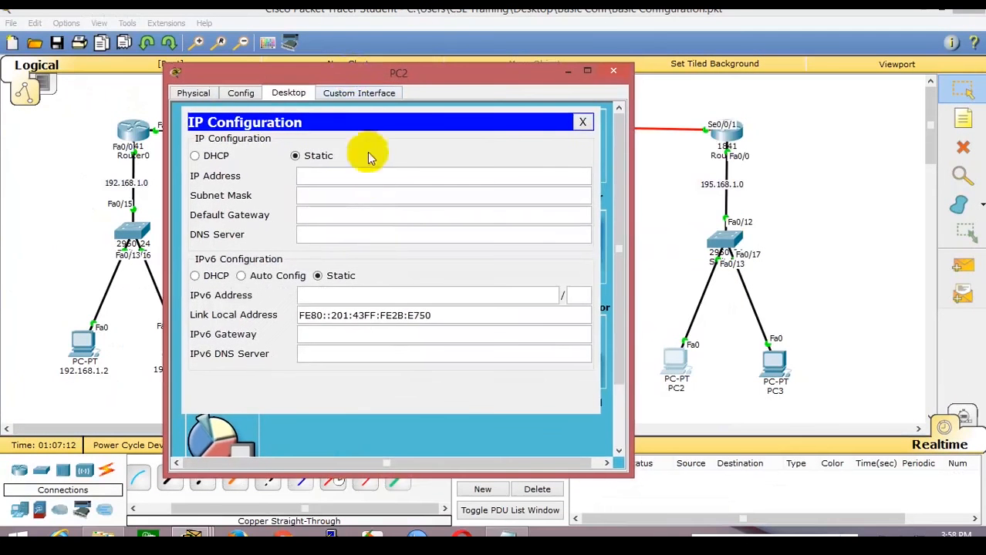
{"action": "left_click", "coordinate": [370, 178]}
{"action": "type", "text": "195.168.1"}
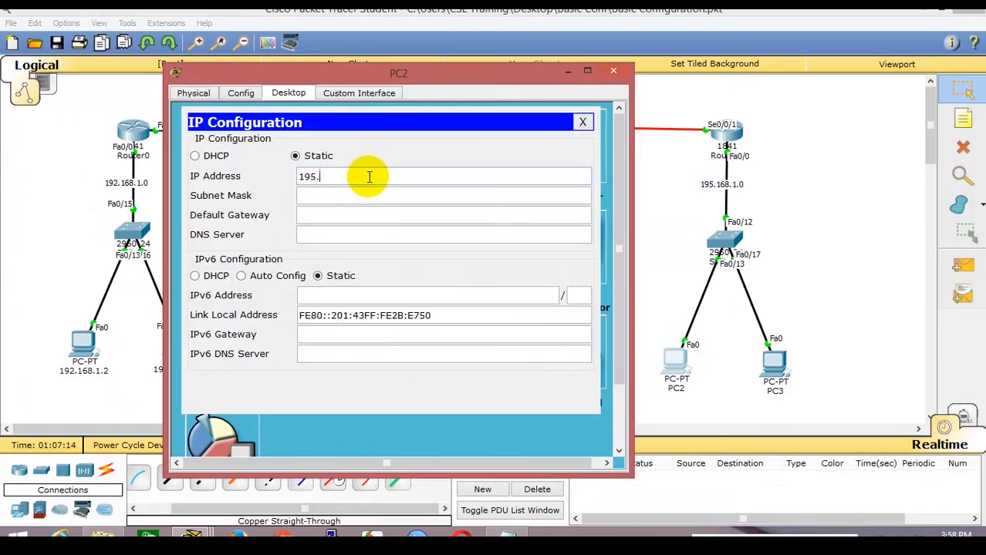
{"action": "key", "text": "Tab"}
{"action": "key", "text": "Tab"}
{"action": "type", "text": "1"}
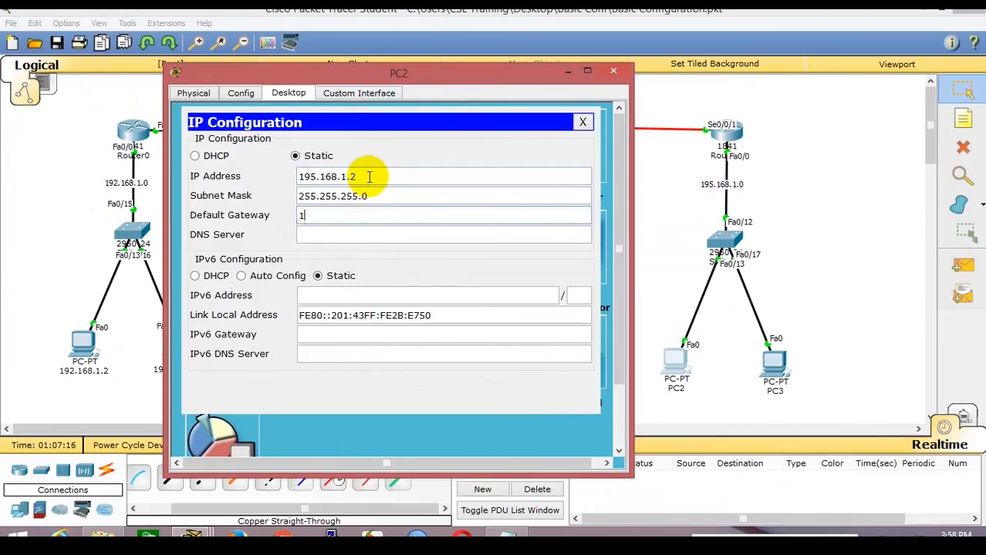
{"action": "type", "text": "95.1681"}
Set PC3's IP to 195.168.1.3 with mask 255.255.255.0 and its default gateway.
{"action": "left_click", "coordinate": [775, 361]}
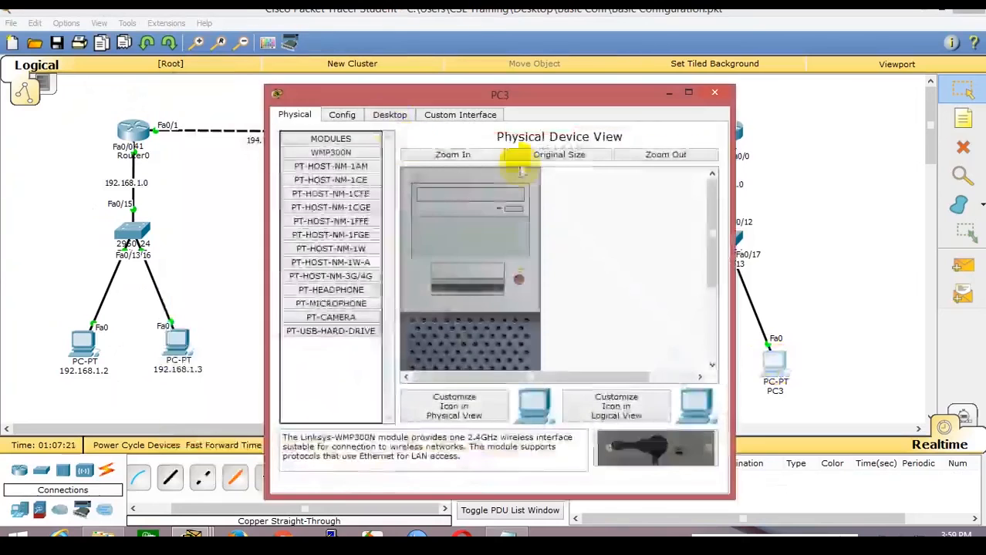
{"action": "left_click", "coordinate": [390, 119]}
{"action": "left_click", "coordinate": [352, 158]}
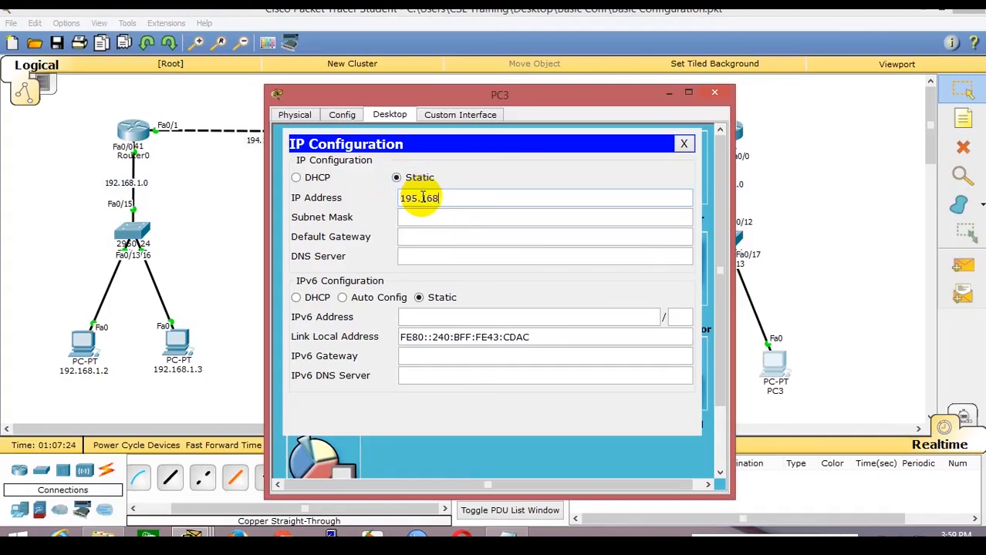
{"action": "key", "text": "Tab"}
{"action": "key", "text": "Tab"}
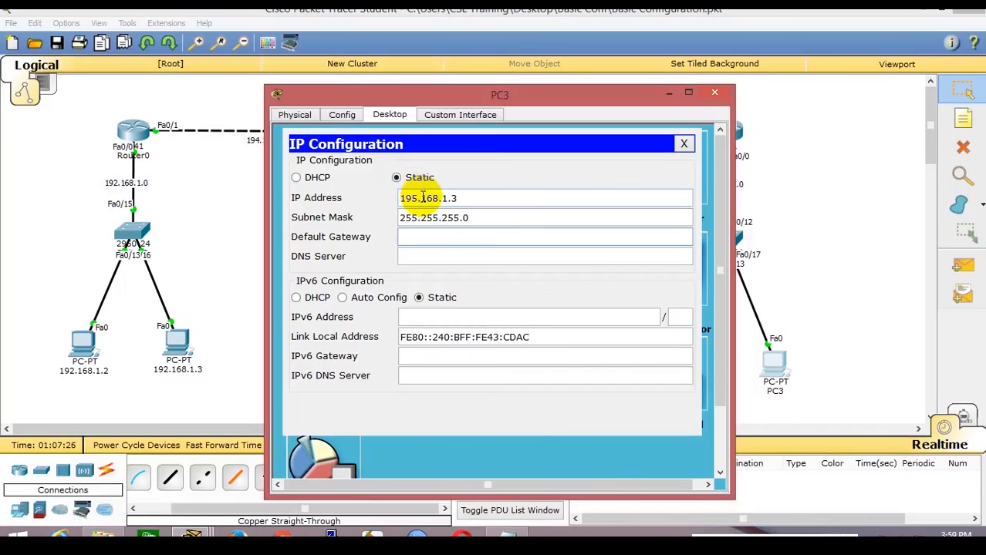
{"action": "type", "text": "195.168.1.1"}
{"action": "left_click", "coordinate": [793, 179]}
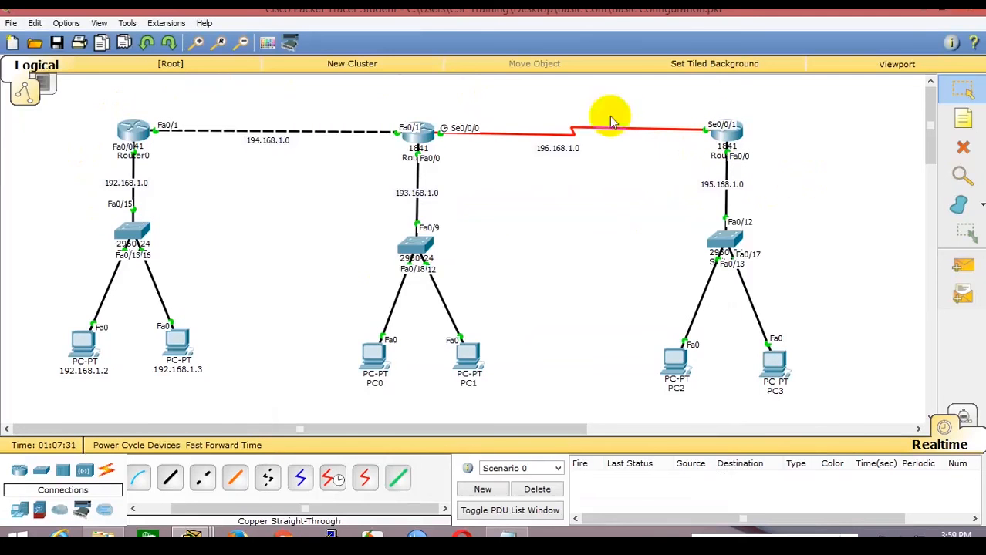
Exit configuration mode on Router2 and display its routing table: only connected 195.168.1.0 and 196.168.1.0.
{"action": "left_click", "coordinate": [725, 135]}
{"action": "key", "text": "Return"}
{"action": "key", "text": "Return"}
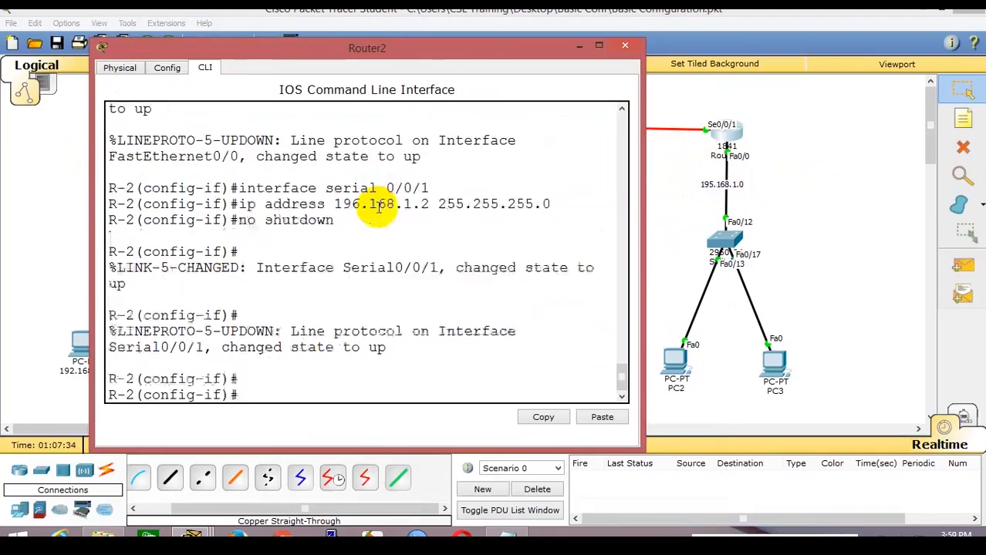
{"action": "key", "text": "ctrl+z"}
{"action": "key", "text": "Return"}
{"action": "key", "text": "Return"}
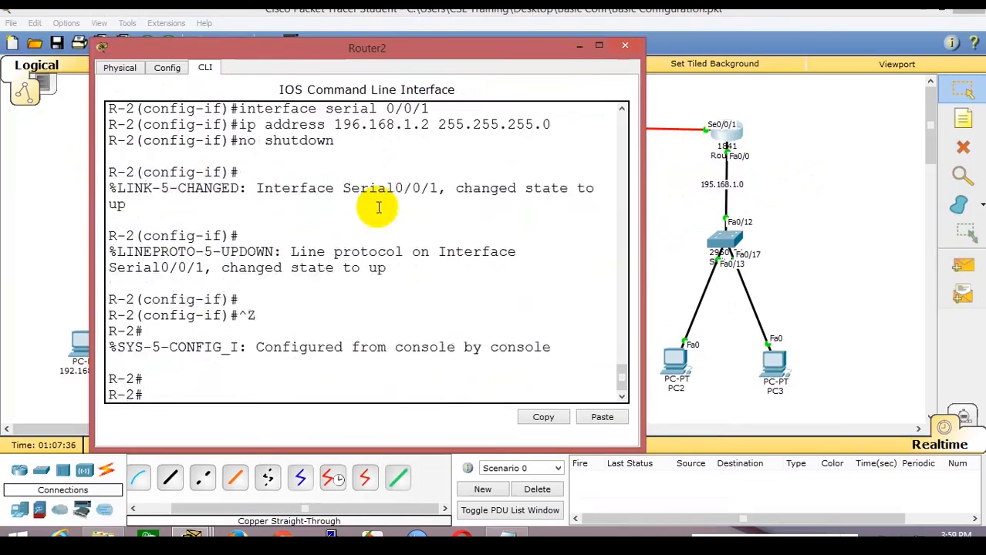
{"action": "left_click_drag", "start_coordinate": [567, 62], "coordinate": [610, 56]}
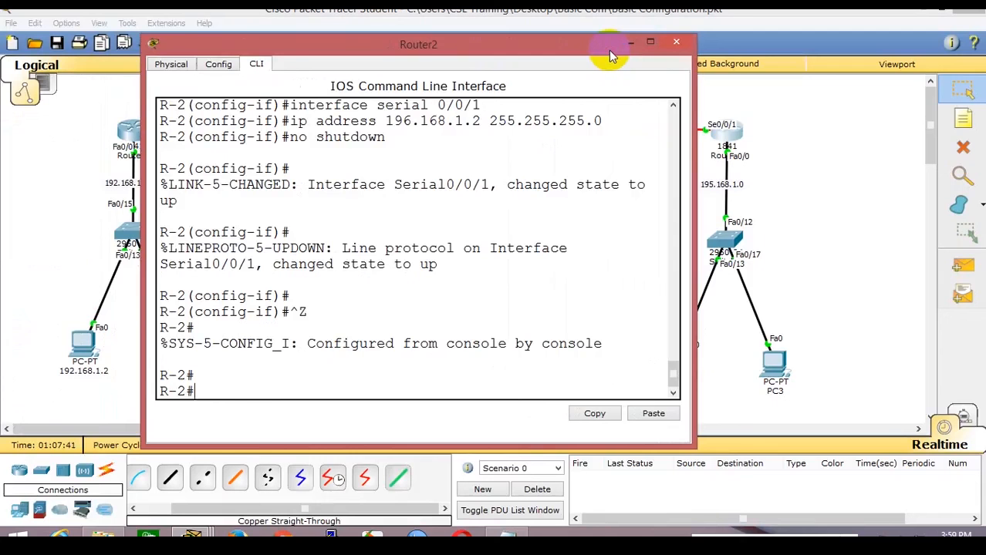
{"action": "type", "text": "show ip route"}
{"action": "key", "text": "Return"}
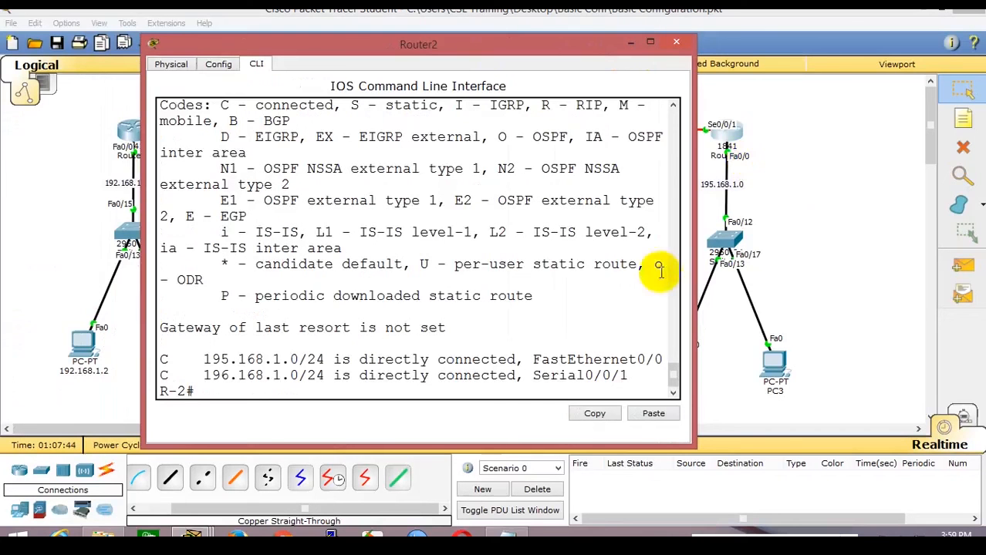
{"action": "left_click_drag", "start_coordinate": [693, 273], "coordinate": [979, 297]}
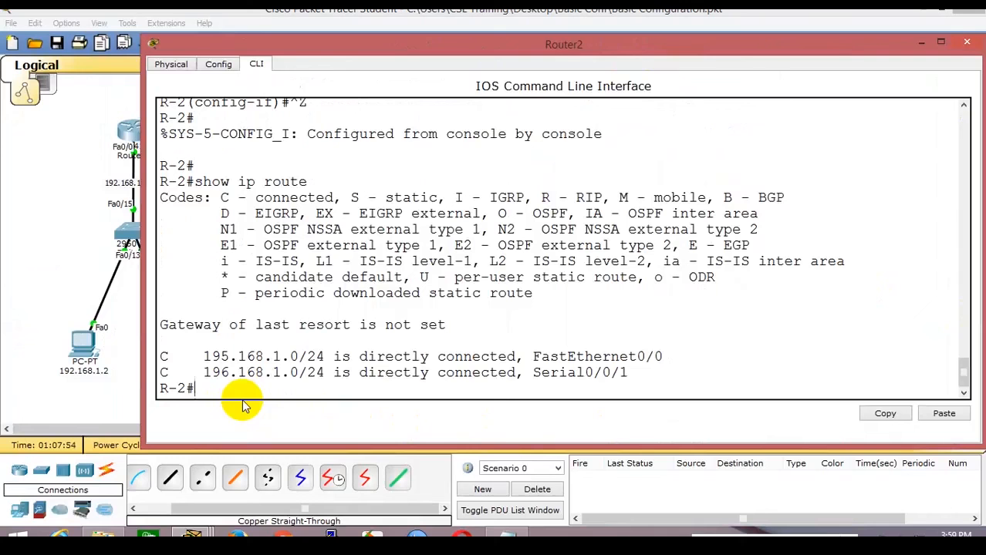
{"action": "left_click", "coordinate": [966, 41]}
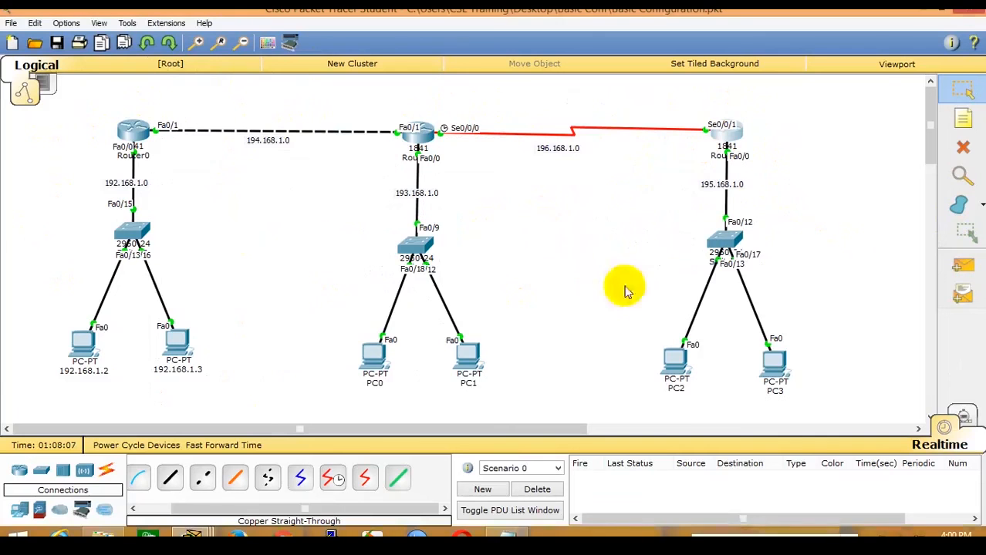
{"action": "left_click", "coordinate": [727, 136]}
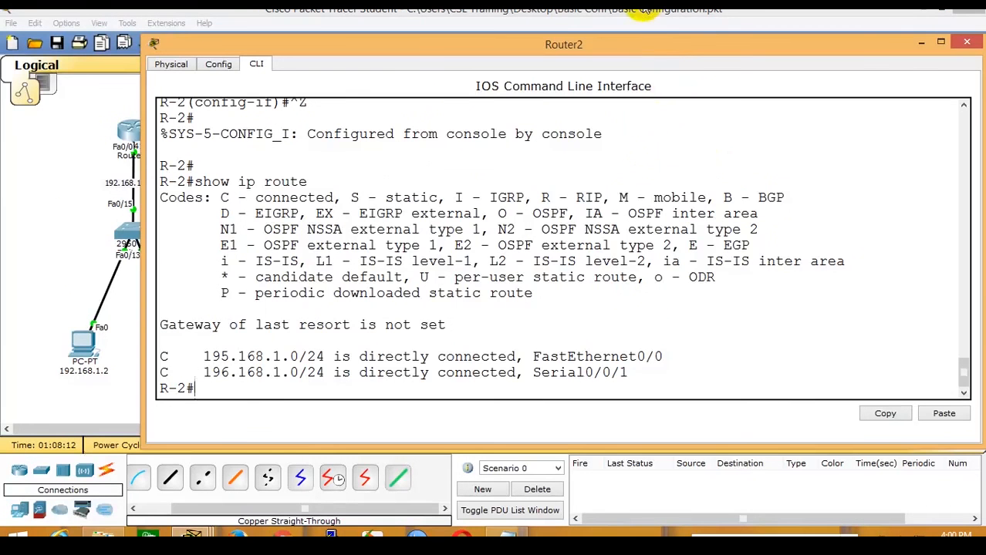
{"action": "left_click_drag", "start_coordinate": [655, 38], "coordinate": [654, 100]}
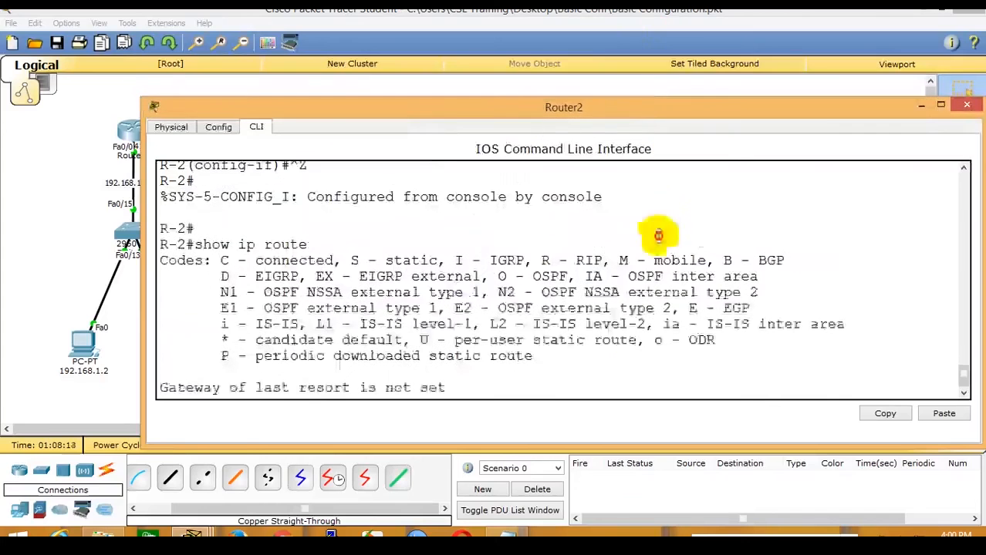
{"action": "left_click", "coordinate": [614, 11]}
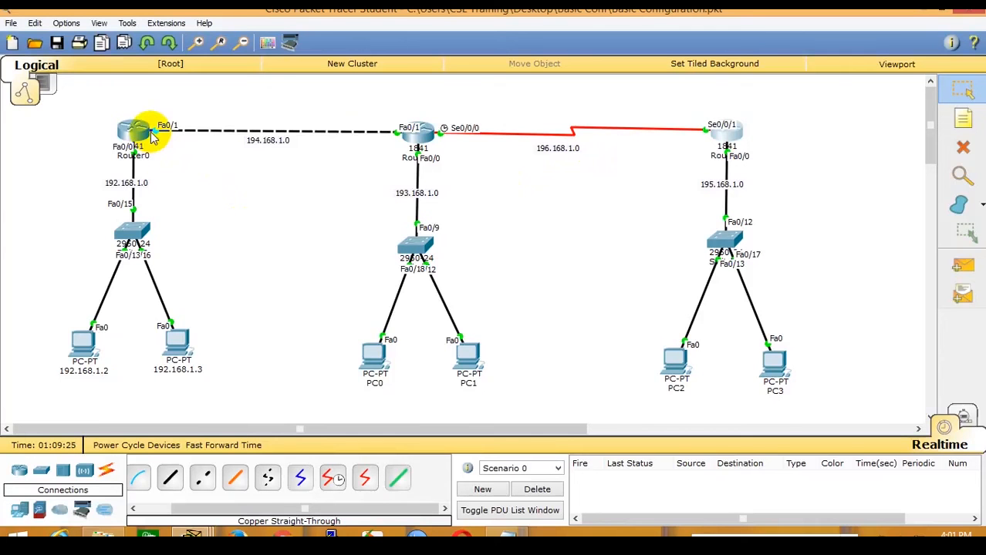
Enter configure terminal on Router2 and add a static route to 192.168.1.0 255.255.255.0 via 196.168.1.1.
{"action": "left_click", "coordinate": [733, 131]}
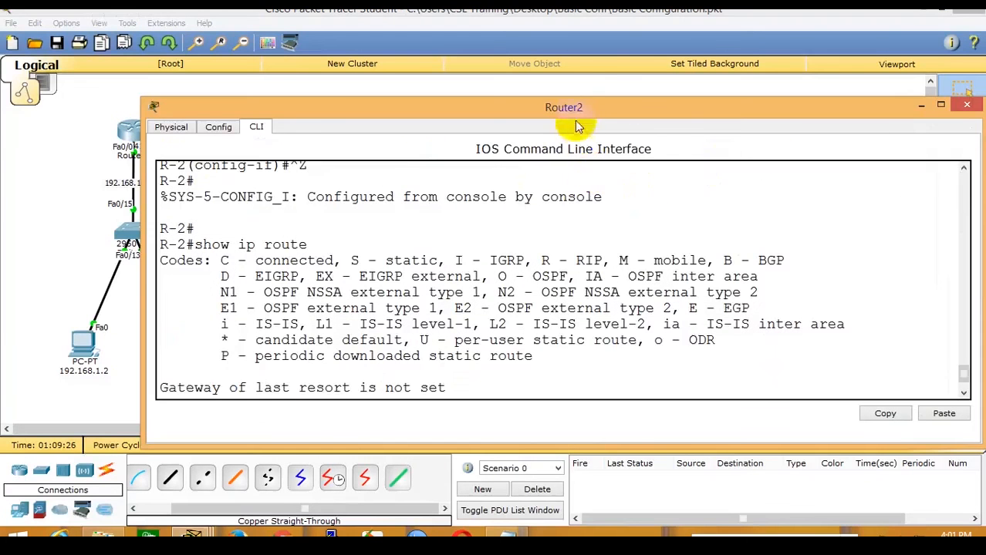
{"action": "scroll", "coordinate": [625, 263], "scroll_direction": "down", "scroll_amount": 2}
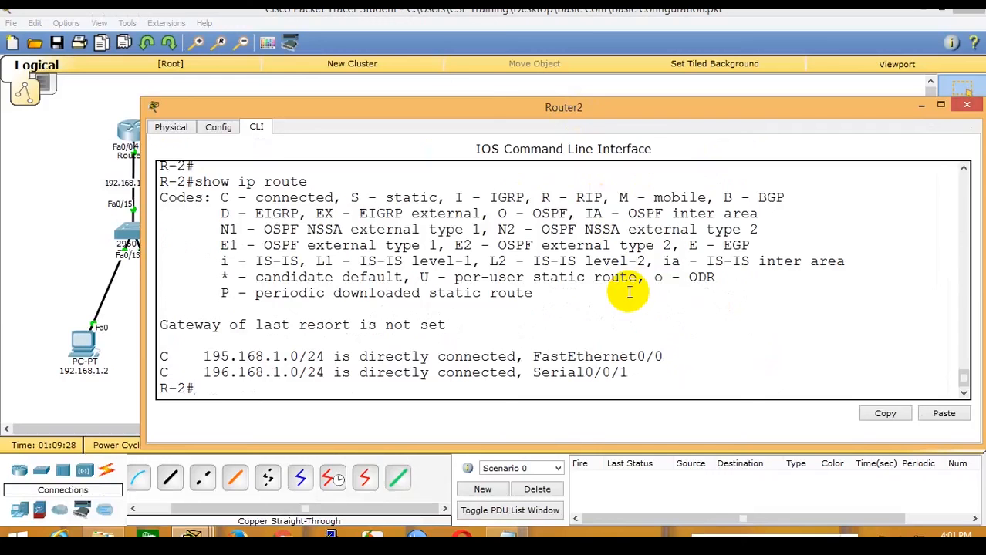
{"action": "type", "text": "configure te"}
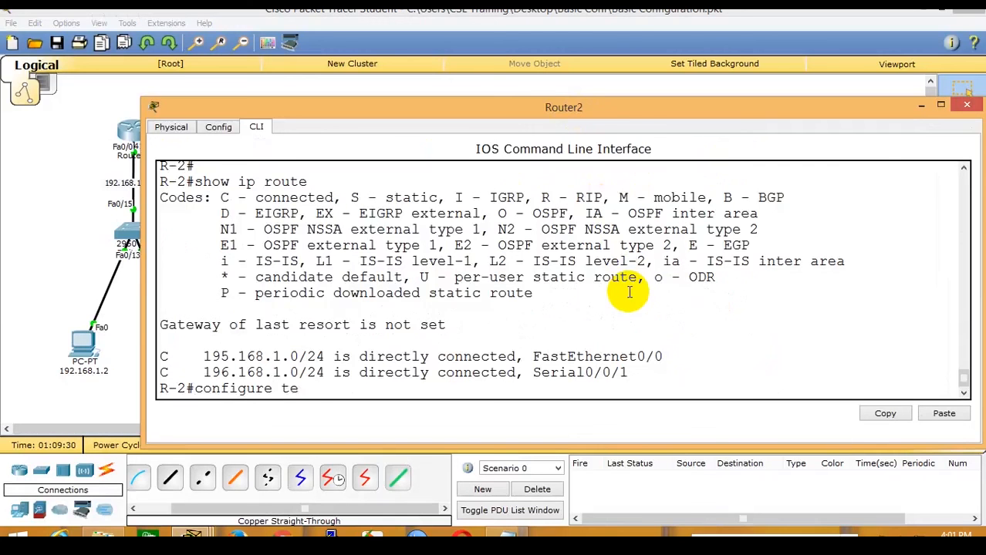
{"action": "type", "text": "rminal"}
{"action": "key", "text": "Return"}
{"action": "type", "text": "ip route"}
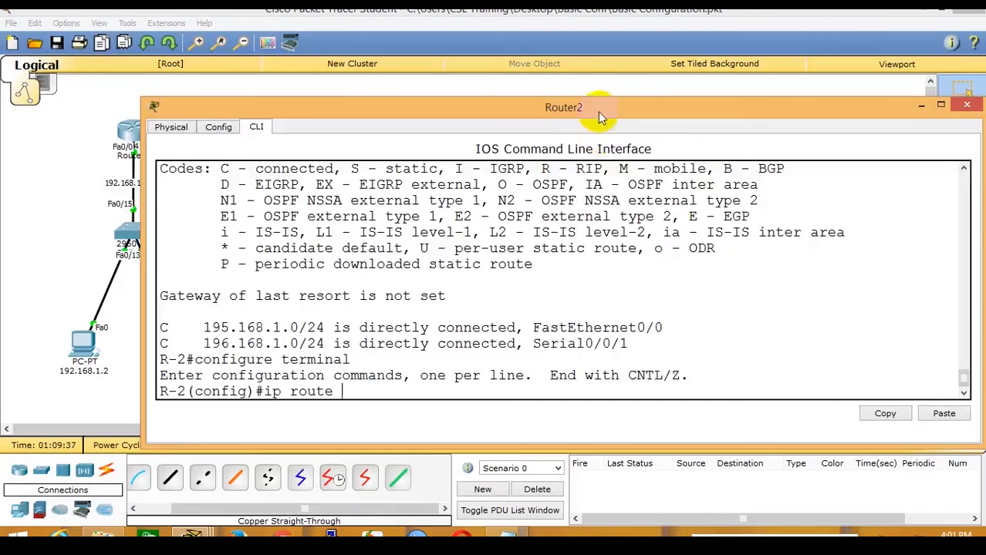
{"action": "left_click_drag", "start_coordinate": [600, 117], "coordinate": [543, 58]}
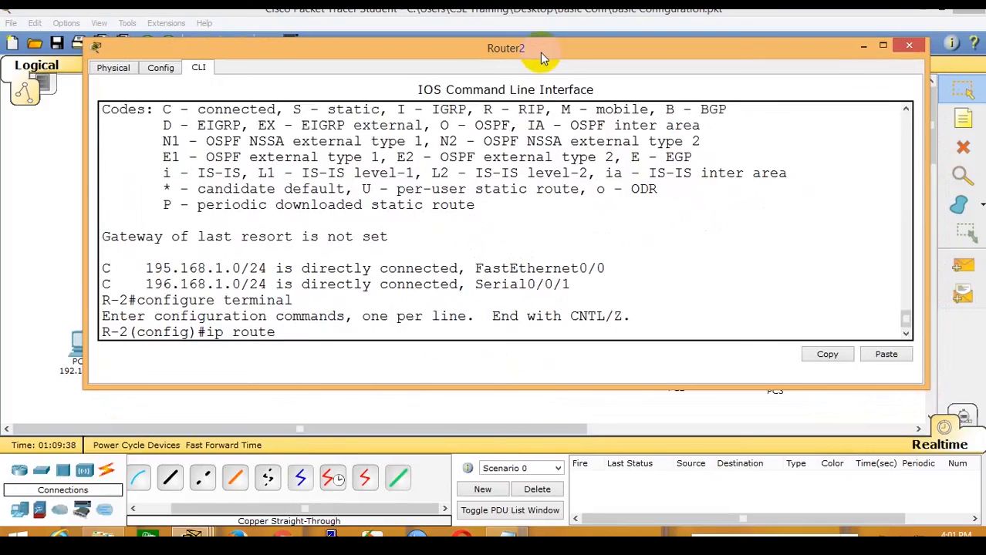
{"action": "type", "text": "192.168.1.0 2"}
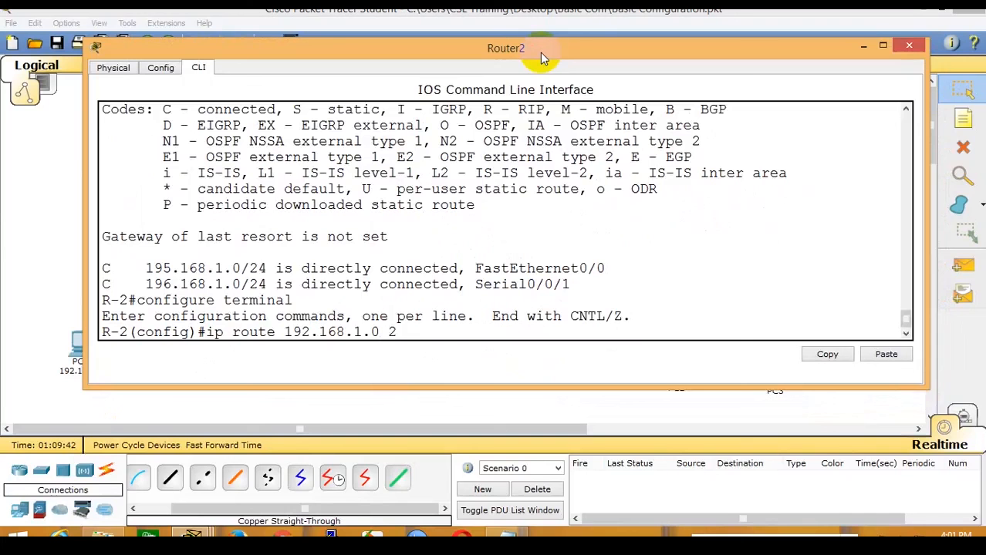
{"action": "type", "text": "55.255.25"}
{"action": "type", "text": "5.0"}
{"action": "type", "text": " 1"}
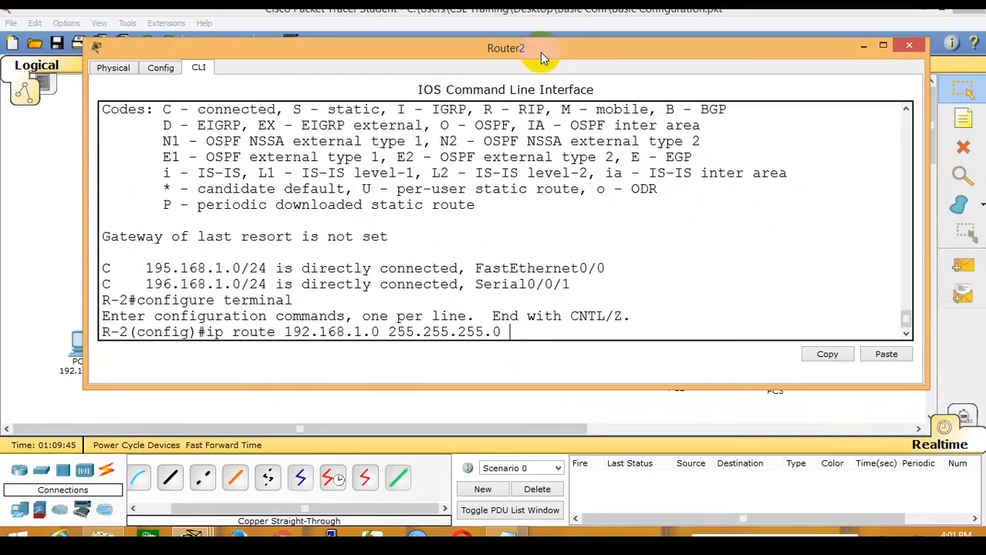
{"action": "type", "text": "96.168.1.1"}
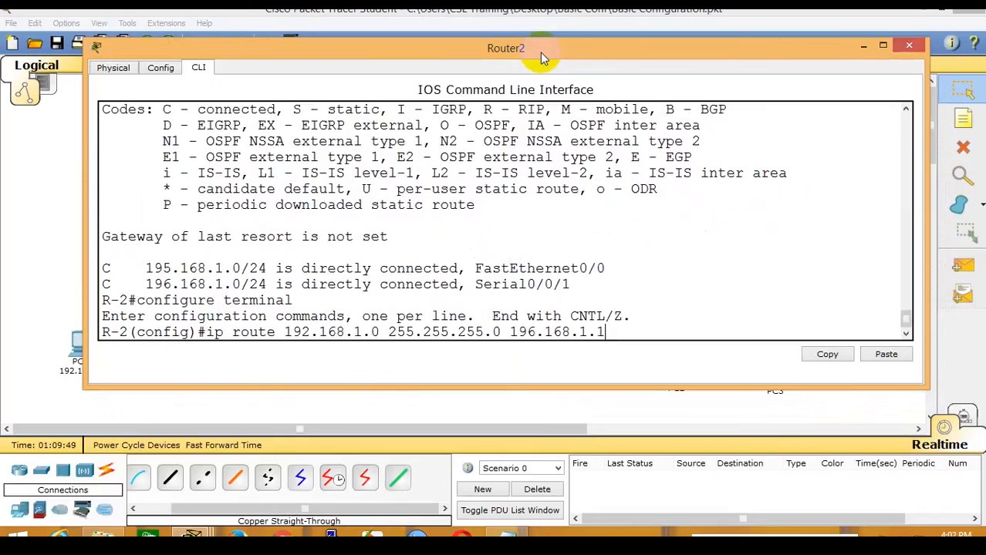
{"action": "key", "text": "Return"}
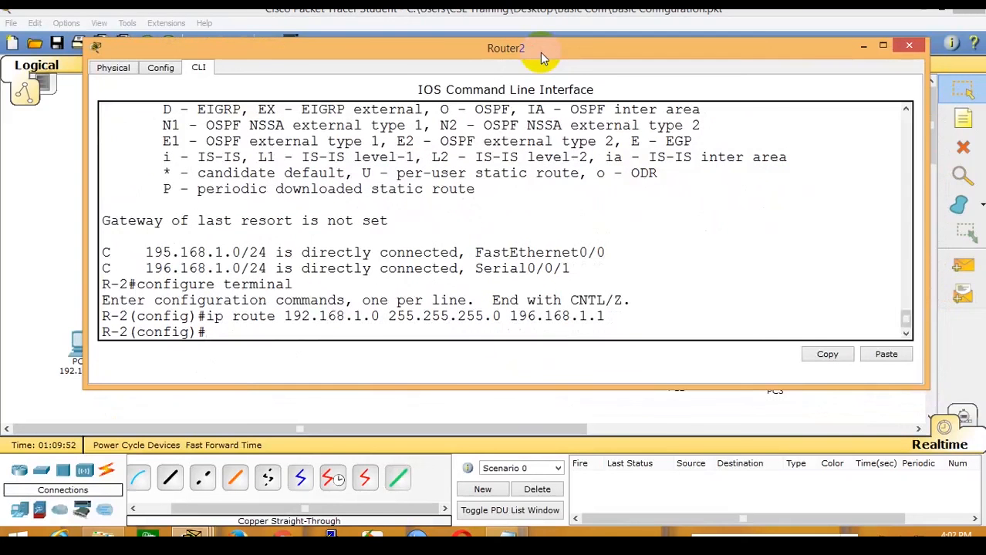
Add a matching static route to 193.168.1.0/24 via 196.168.1.1 by editing the recalled command.
{"action": "left_click", "coordinate": [535, 13]}
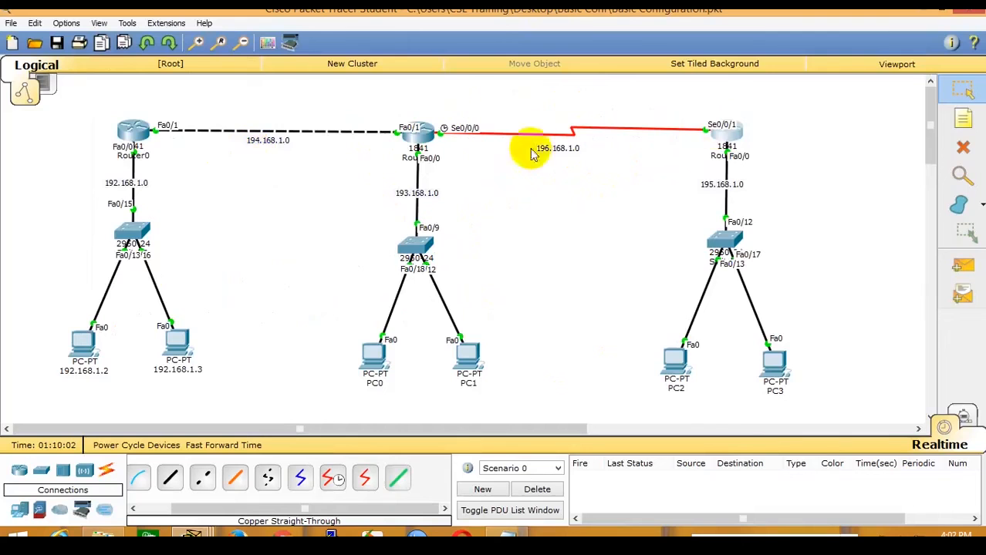
{"action": "left_click", "coordinate": [731, 134]}
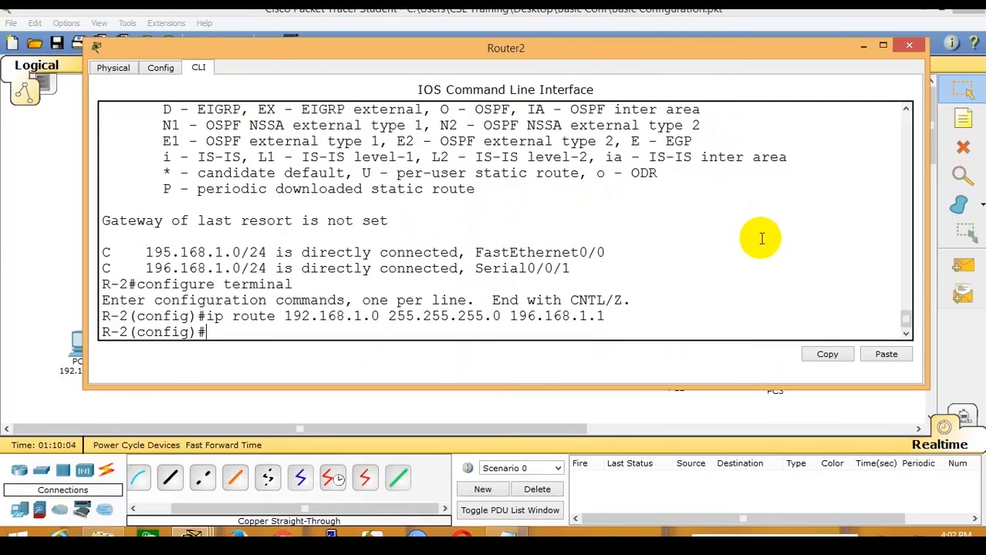
{"action": "key", "text": "Up"}
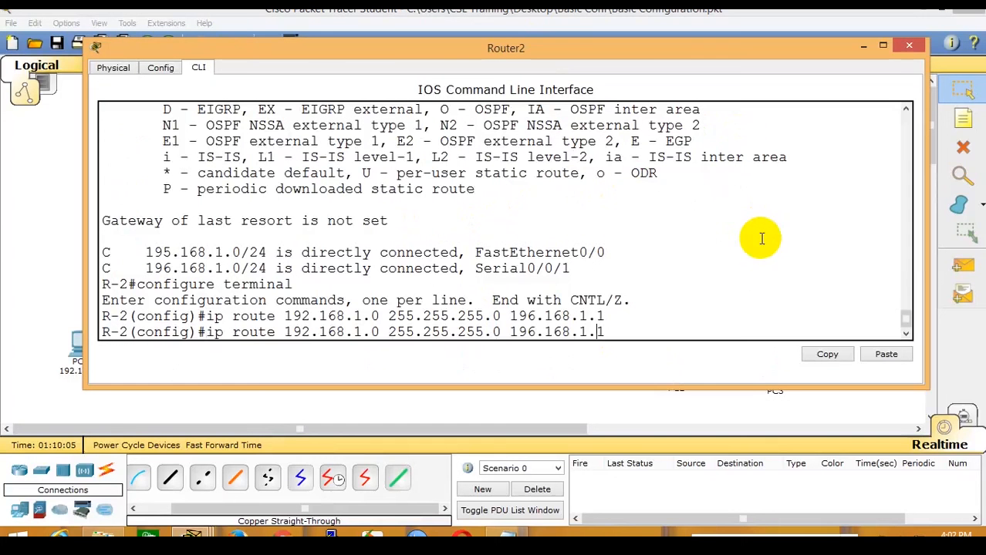
{"action": "key", "text": "Left"}
{"action": "key", "text": "Left"}
{"action": "key", "text": "Left"}
{"action": "key", "text": "Left"}
{"action": "key", "text": "Left"}
{"action": "key", "text": "Left"}
{"action": "key", "text": "Left"}
{"action": "key", "text": "Left"}
{"action": "key", "text": "Left"}
{"action": "key", "text": "Left"}
{"action": "key", "text": "Left"}
{"action": "key", "text": "Left"}
{"action": "key", "text": "Left"}
{"action": "key", "text": "Left"}
{"action": "key", "text": "Left"}
{"action": "key", "text": "Left"}
{"action": "key", "text": "Left"}
Add the 194.168.1.0/24 route via 196.168.1.1 and display Router2's routing table.
{"action": "key", "text": "Left"}
{"action": "key", "text": "Left"}
{"action": "key", "text": "Left"}
{"action": "key", "text": "Left"}
{"action": "key", "text": "Left"}
{"action": "key", "text": "Left"}
{"action": "key", "text": "Left"}
{"action": "key", "text": "Left"}
{"action": "key", "text": "Left"}
{"action": "key", "text": "Left"}
{"action": "key", "text": "Left"}
{"action": "key", "text": "Left"}
{"action": "key", "text": "Left"}
{"action": "key", "text": "Left"}
{"action": "key", "text": "Left"}
{"action": "key", "text": "Left"}
{"action": "key", "text": "Left"}
{"action": "key", "text": "BackSpace"}
{"action": "type", "text": "3"}
{"action": "key", "text": "Return"}
{"action": "key", "text": "Up"}
{"action": "key", "text": "Left"}
{"action": "key", "text": "Left"}
{"action": "key", "text": "Left"}
{"action": "key", "text": "Left"}
{"action": "key", "text": "Left"}
{"action": "key", "text": "Left"}
{"action": "key", "text": "Left"}
{"action": "key", "text": "Left"}
{"action": "key", "text": "Left"}
{"action": "key", "text": "Left"}
{"action": "key", "text": "Left"}
{"action": "key", "text": "Left"}
{"action": "key", "text": "Left"}
{"action": "key", "text": "Left"}
{"action": "key", "text": "Left"}
{"action": "key", "text": "Left"}
{"action": "key", "text": "Left"}
{"action": "key", "text": "Left"}
{"action": "key", "text": "Left"}
{"action": "key", "text": "Left"}
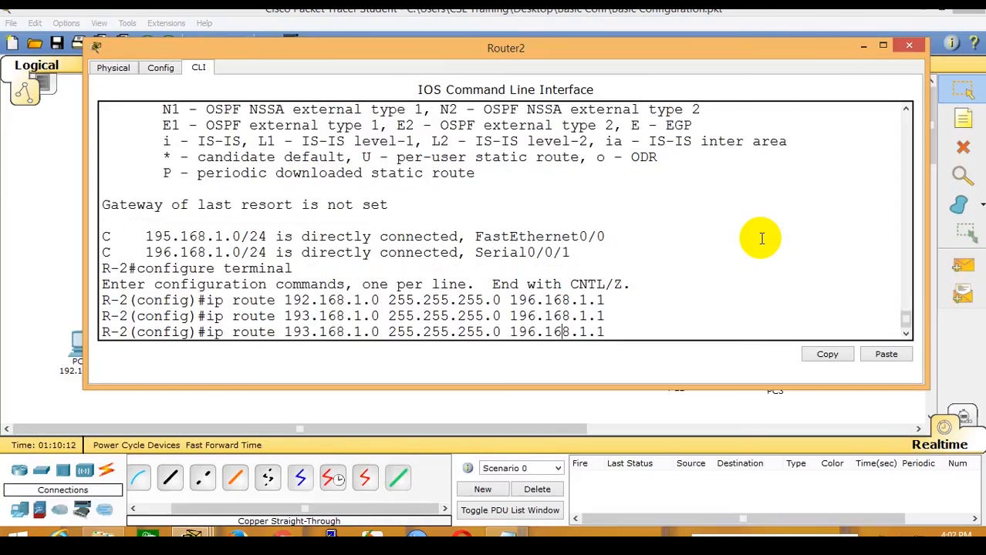
{"action": "key", "text": "Left"}
{"action": "key", "text": "Left"}
{"action": "key", "text": "Left"}
{"action": "key", "text": "Left"}
{"action": "key", "text": "Left"}
{"action": "key", "text": "Left"}
{"action": "key", "text": "Left"}
{"action": "key", "text": "Left"}
{"action": "key", "text": "Left"}
{"action": "key", "text": "Left"}
{"action": "key", "text": "Left"}
{"action": "key", "text": "Left"}
{"action": "key", "text": "Left"}
{"action": "key", "text": "BackSpace"}
{"action": "type", "text": "4"}
{"action": "key", "text": "Return"}
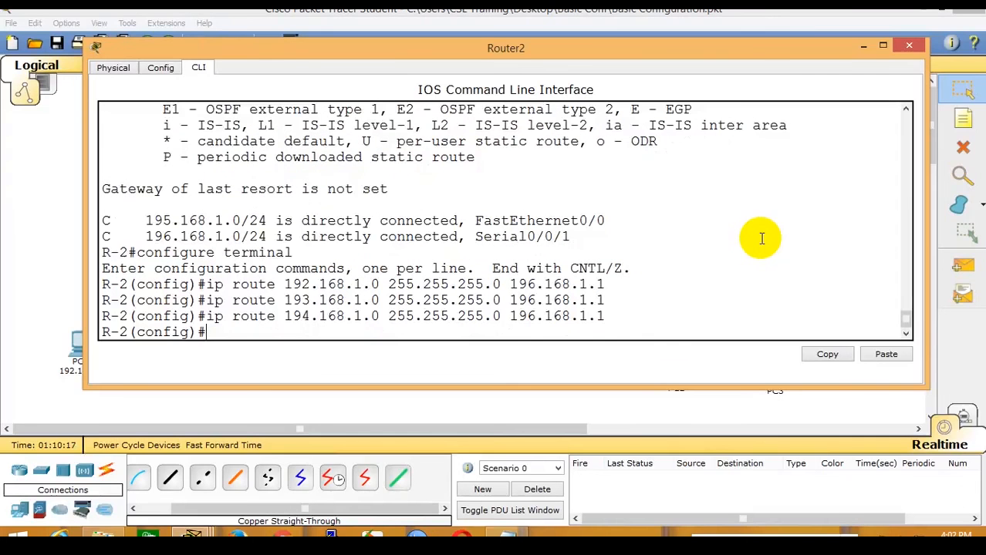
{"action": "key", "text": "ctrl+z"}
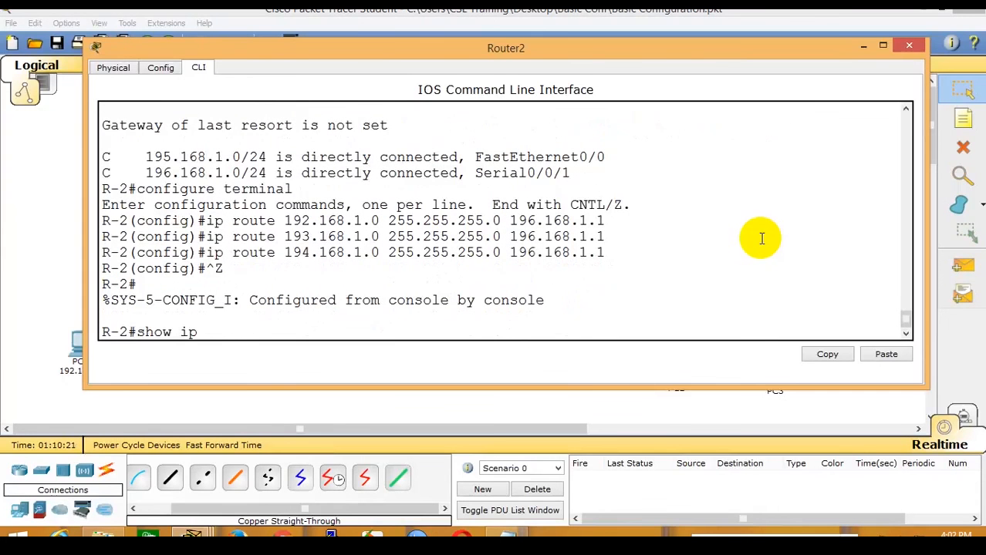
{"action": "key", "text": "Return"}
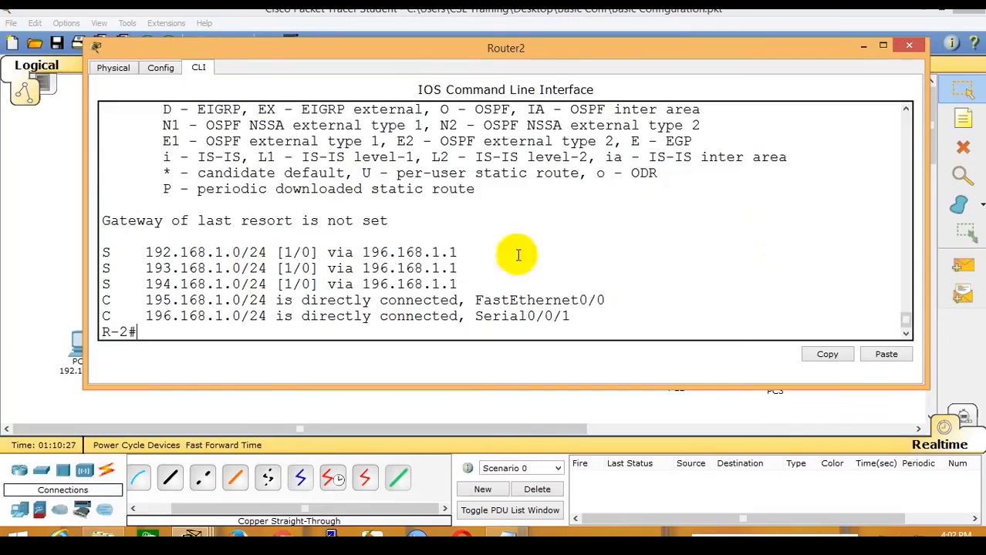
Glance at PC2's IP configuration and command prompt, then look up PC0's address and gateway.
{"action": "left_click", "coordinate": [30, 176]}
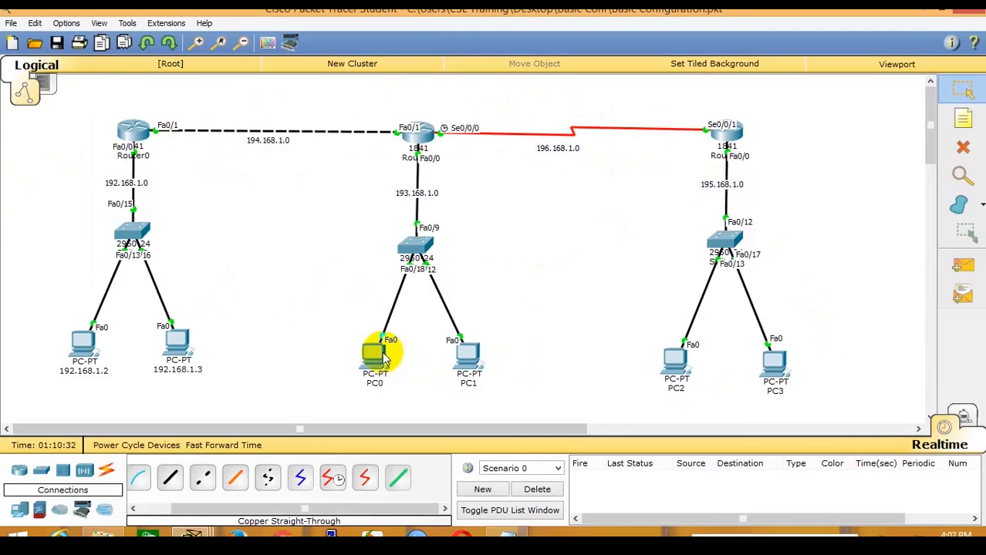
{"action": "left_click", "coordinate": [672, 363]}
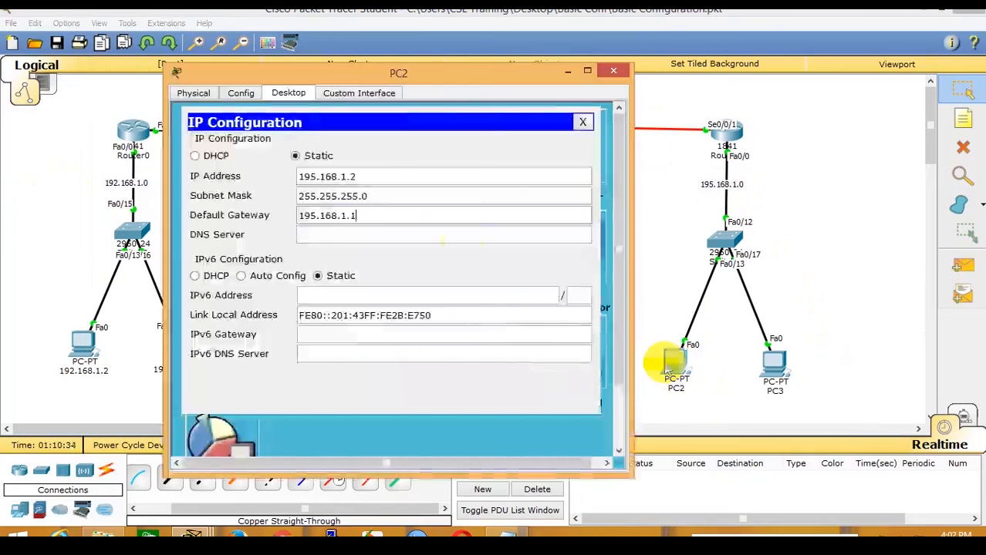
{"action": "left_click", "coordinate": [582, 121]}
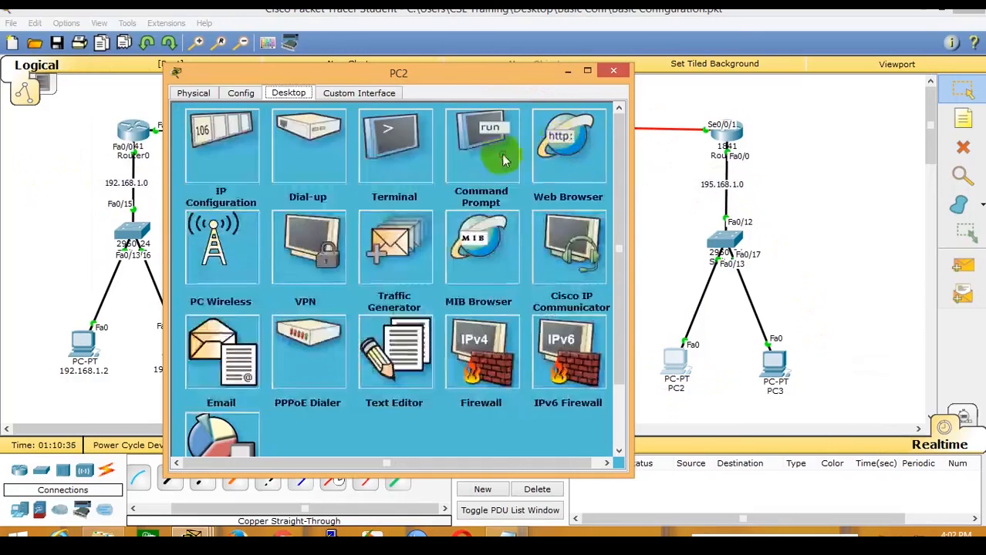
{"action": "left_click", "coordinate": [503, 160]}
{"action": "left_click_drag", "start_coordinate": [495, 68], "coordinate": [512, 441]}
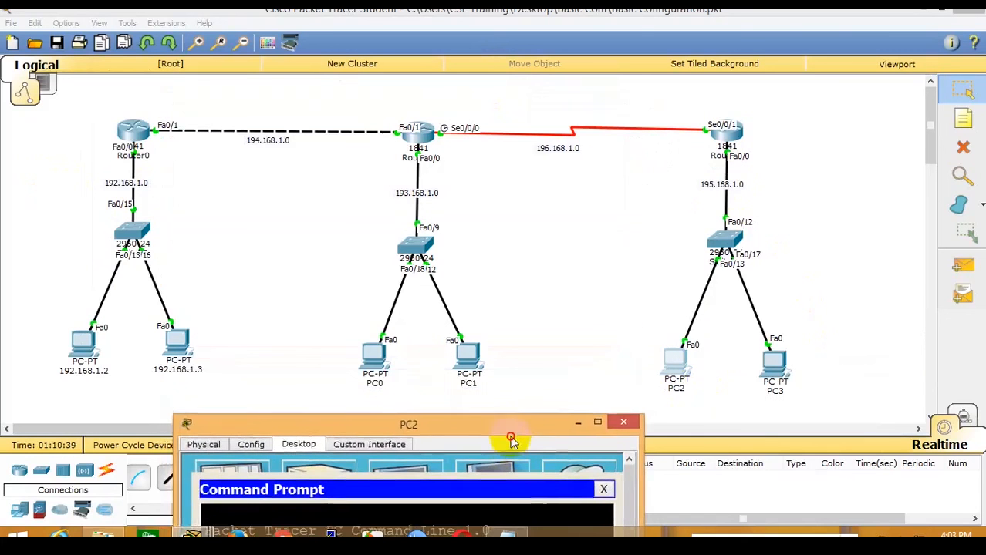
{"action": "left_click", "coordinate": [557, 268]}
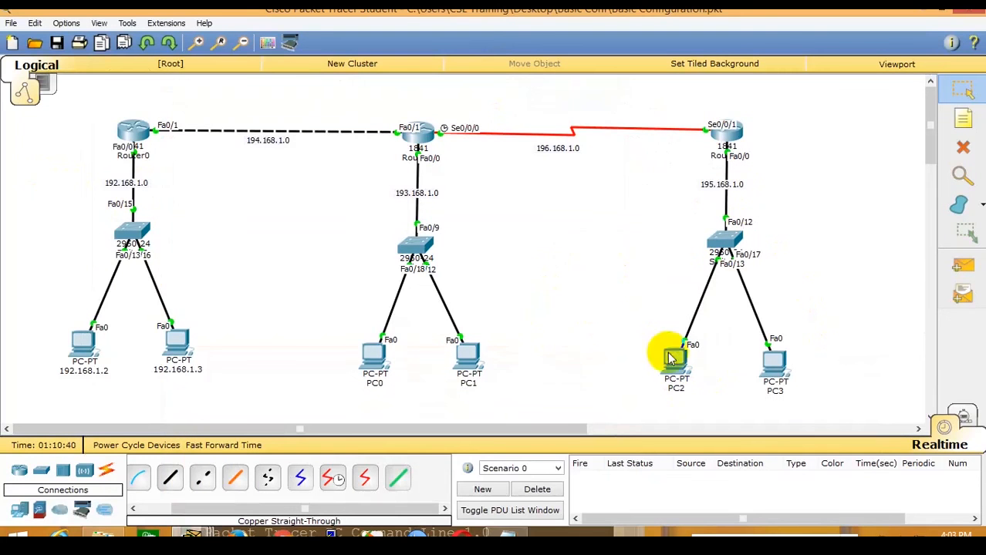
{"action": "left_click", "coordinate": [375, 367]}
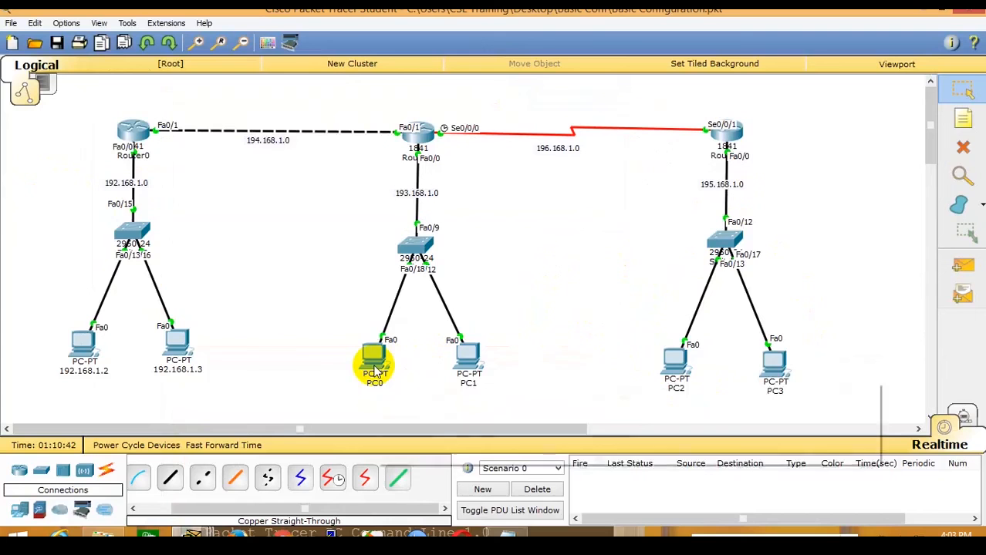
{"action": "mouse_move", "coordinate": [375, 371]}
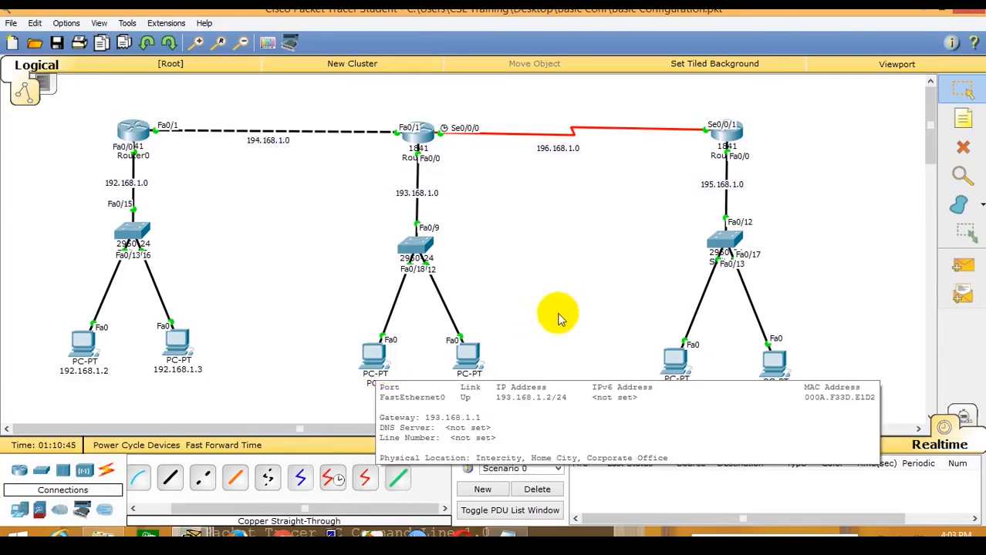
Highlight PC2's IP 195.168.1.2, mask 255.255.255.0 and gateway 195.168.1.1 in its IP configuration.
{"action": "left_click", "coordinate": [678, 365]}
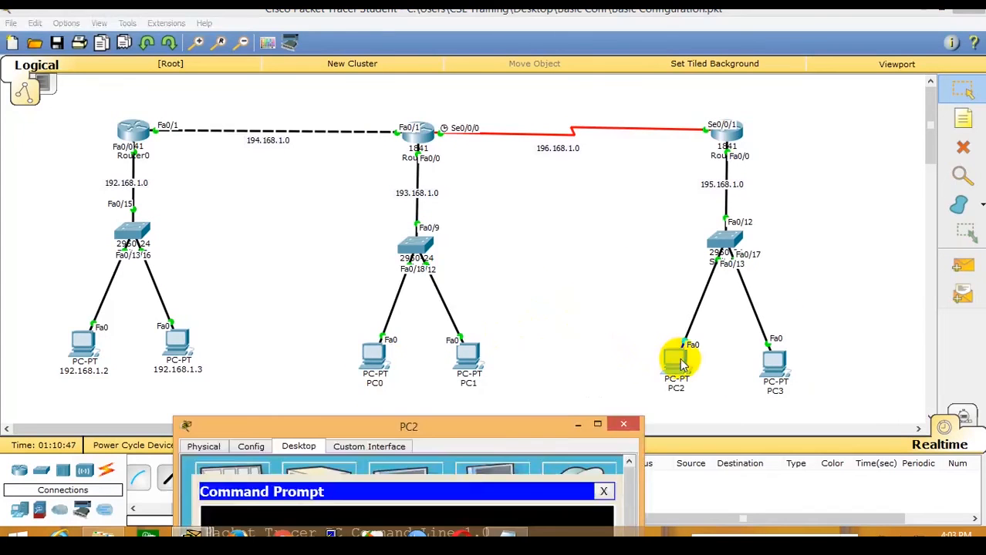
{"action": "left_click_drag", "start_coordinate": [555, 425], "coordinate": [544, 94]}
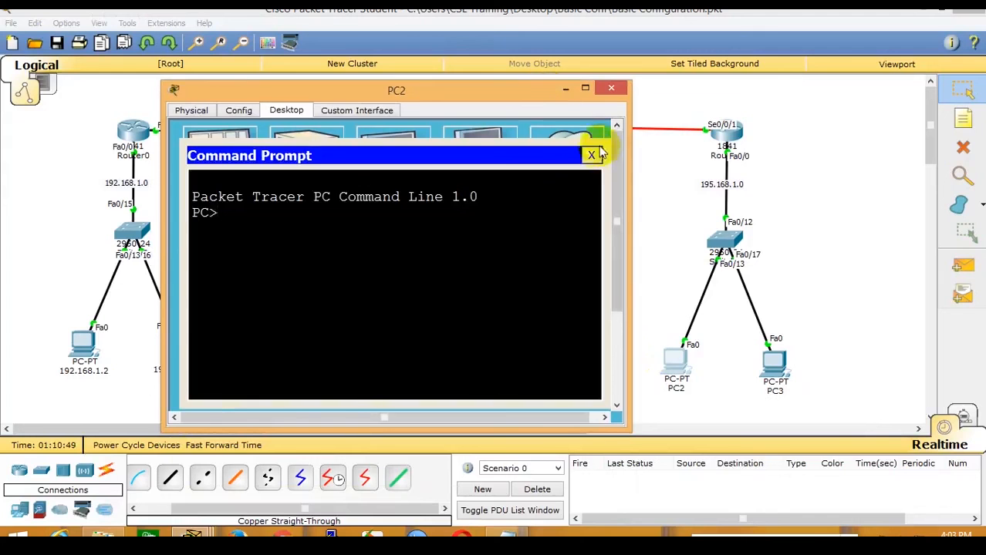
{"action": "left_click", "coordinate": [591, 156]}
{"action": "left_click", "coordinate": [227, 153]}
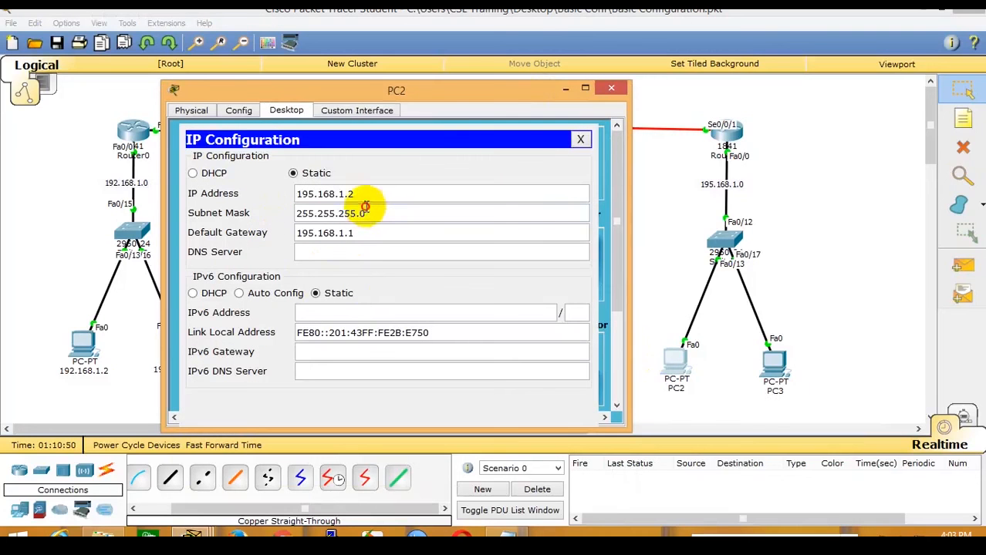
{"action": "left_click_drag", "start_coordinate": [366, 209], "coordinate": [293, 196]}
{"action": "left_click_drag", "start_coordinate": [359, 234], "coordinate": [282, 233]}
{"action": "left_click", "coordinate": [717, 214]}
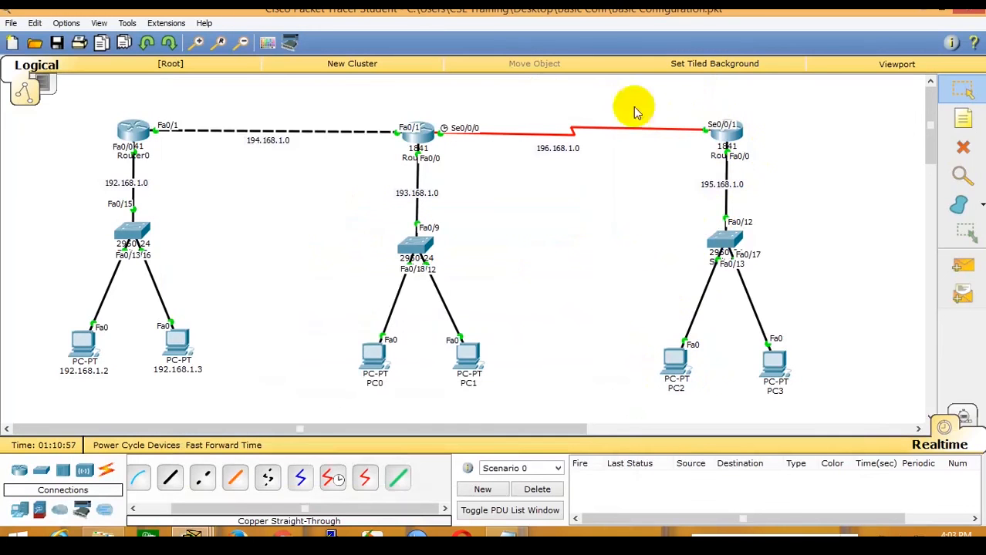
Show Router1's routing table and highlight the static 192.168.1.0 route and connected 193, 194, 196 networks.
{"action": "mouse_move", "coordinate": [380, 376]}
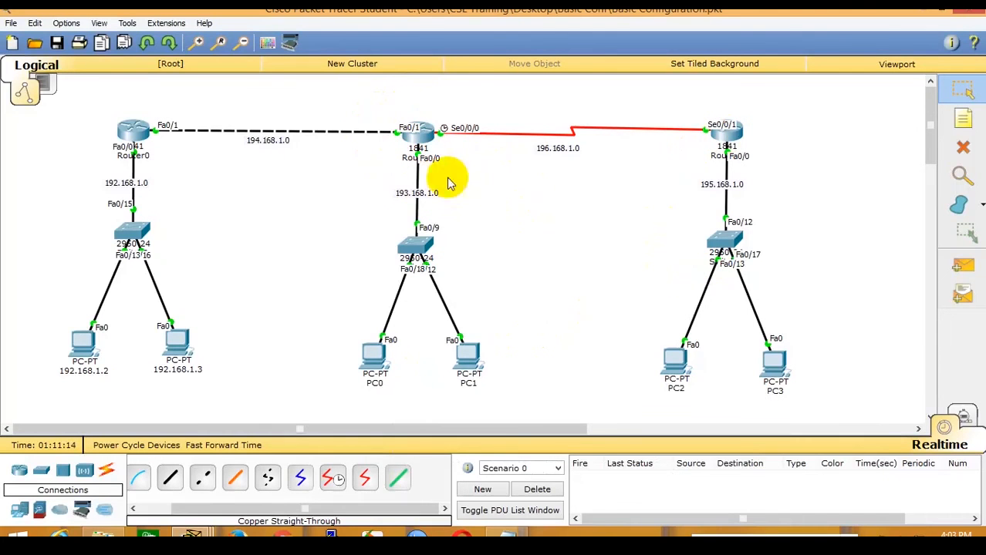
{"action": "left_click", "coordinate": [415, 133]}
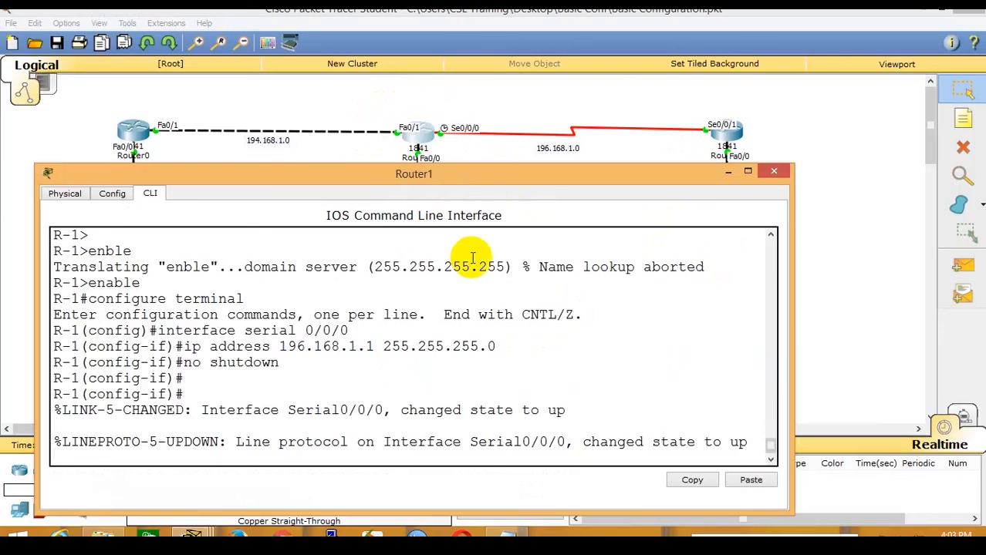
{"action": "key", "text": "ctrl+z"}
{"action": "key", "text": "Return"}
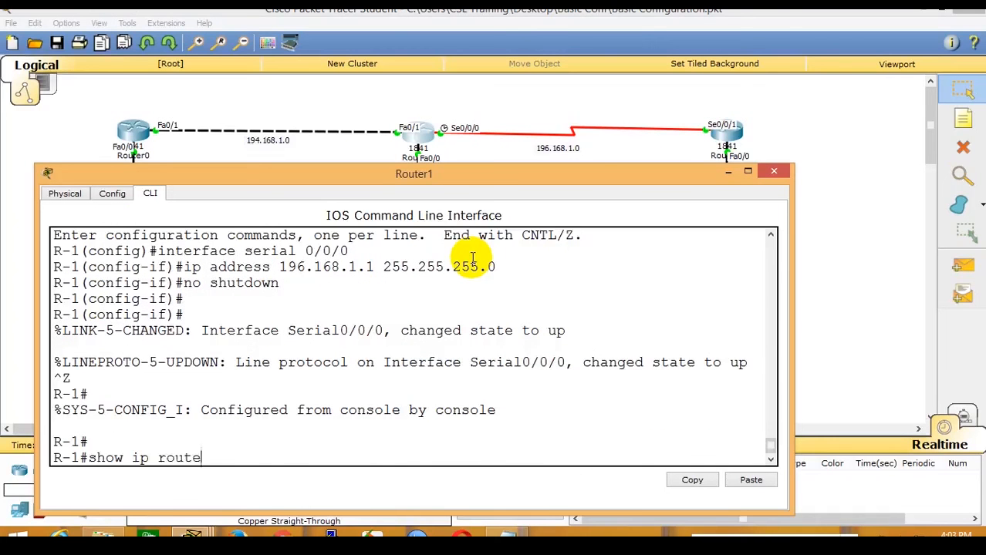
{"action": "key", "text": "Return"}
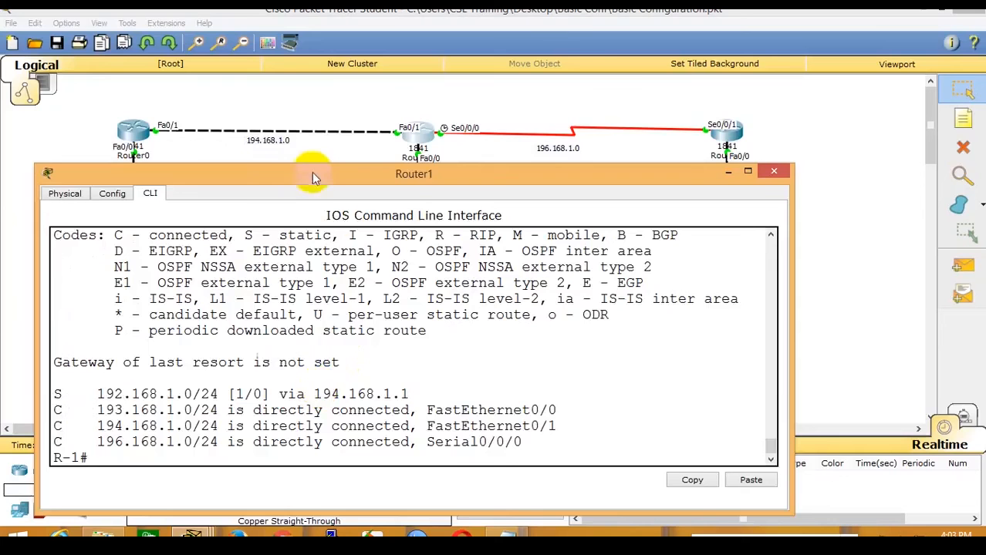
{"action": "left_click_drag", "start_coordinate": [311, 173], "coordinate": [318, 48]}
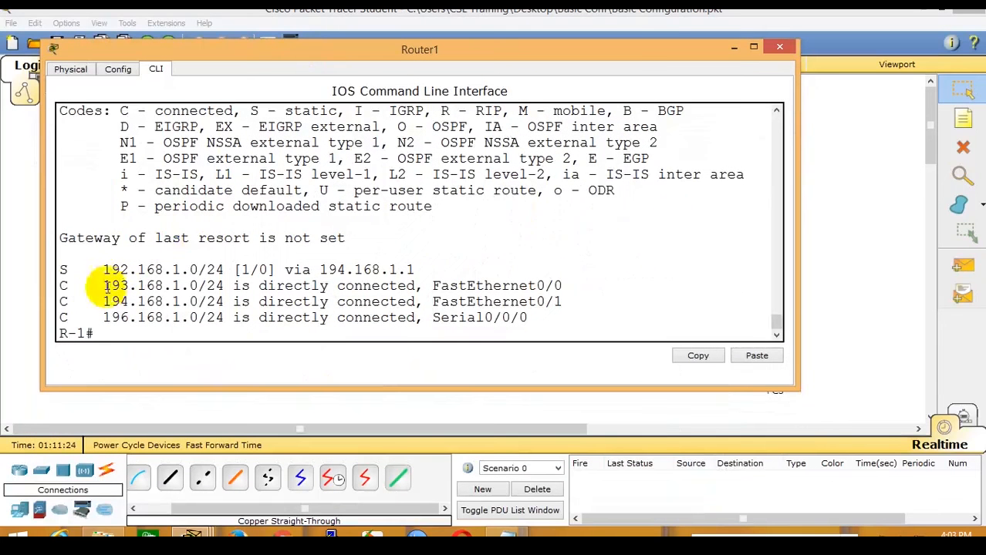
{"action": "left_click_drag", "start_coordinate": [62, 285], "coordinate": [572, 296]}
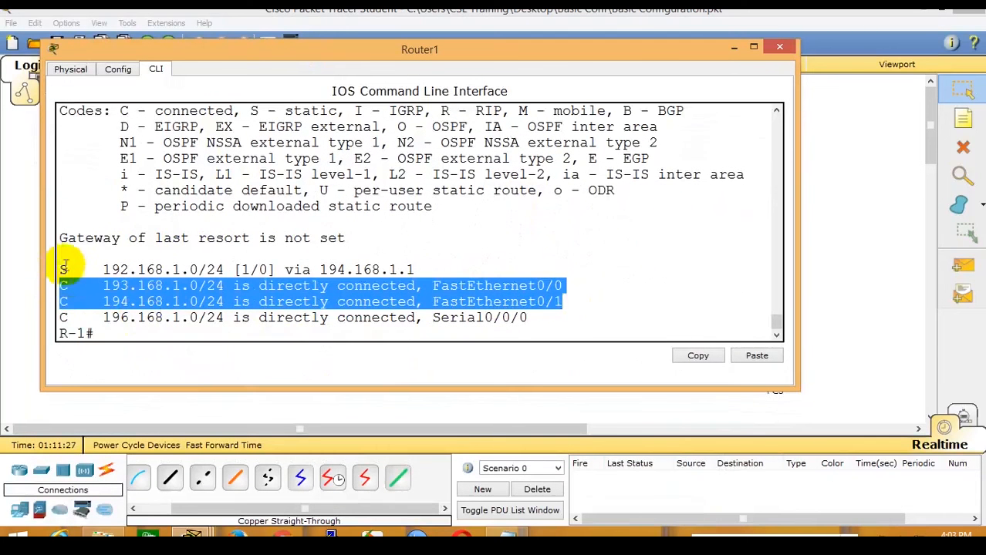
{"action": "left_click_drag", "start_coordinate": [62, 267], "coordinate": [447, 265]}
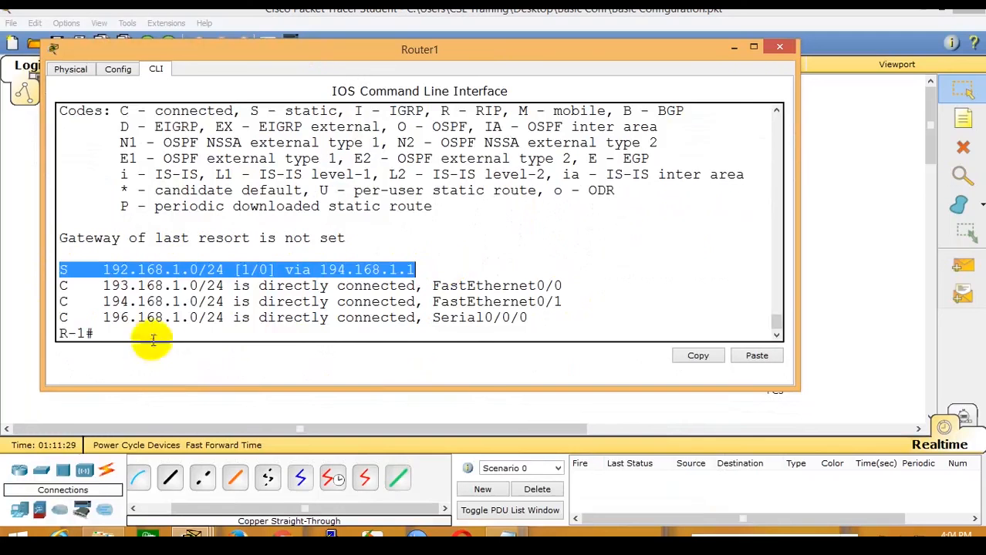
{"action": "left_click_drag", "start_coordinate": [61, 318], "coordinate": [532, 317]}
Switch between Router1's console and the topology, briefly opening and closing PC2's settings.
{"action": "left_click", "coordinate": [884, 240]}
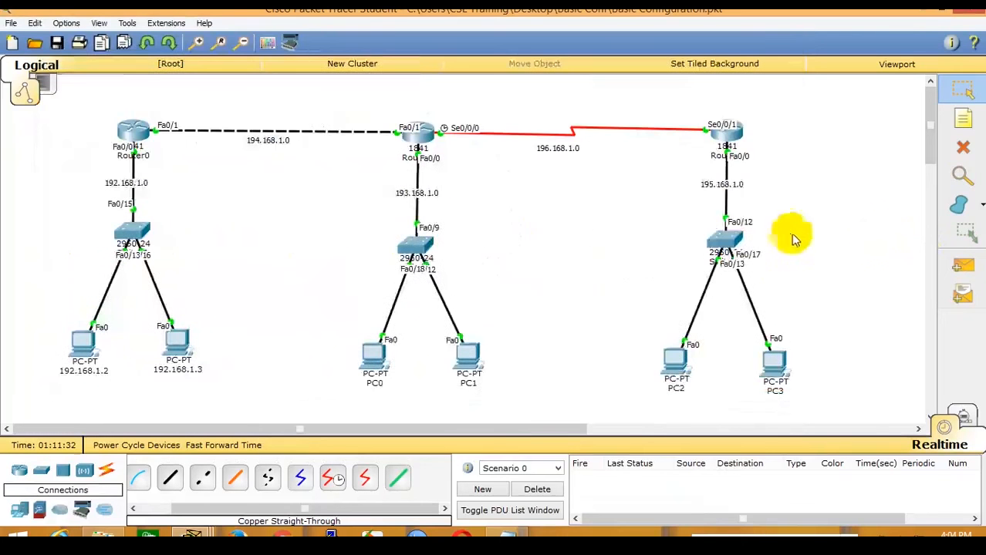
{"action": "left_click", "coordinate": [420, 141]}
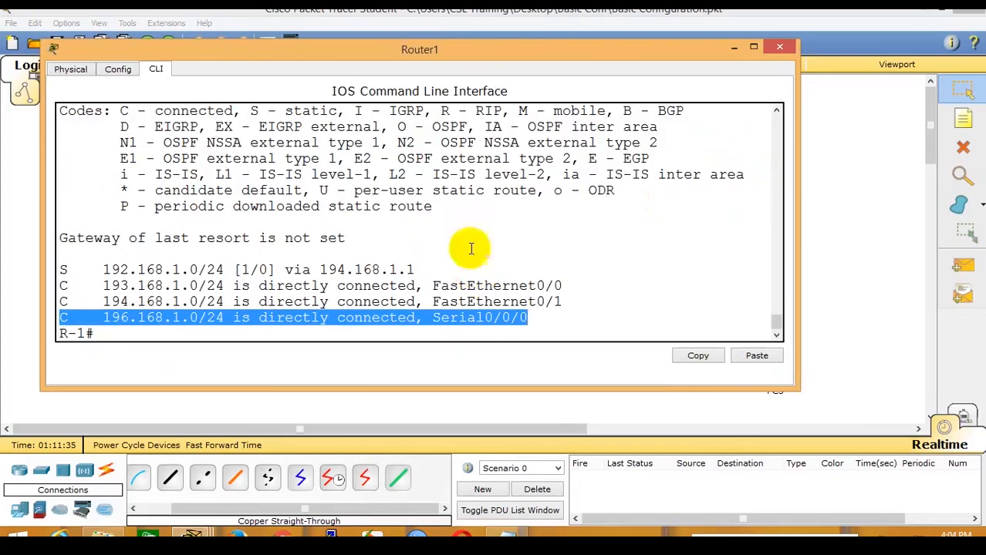
{"action": "left_click", "coordinate": [421, 16]}
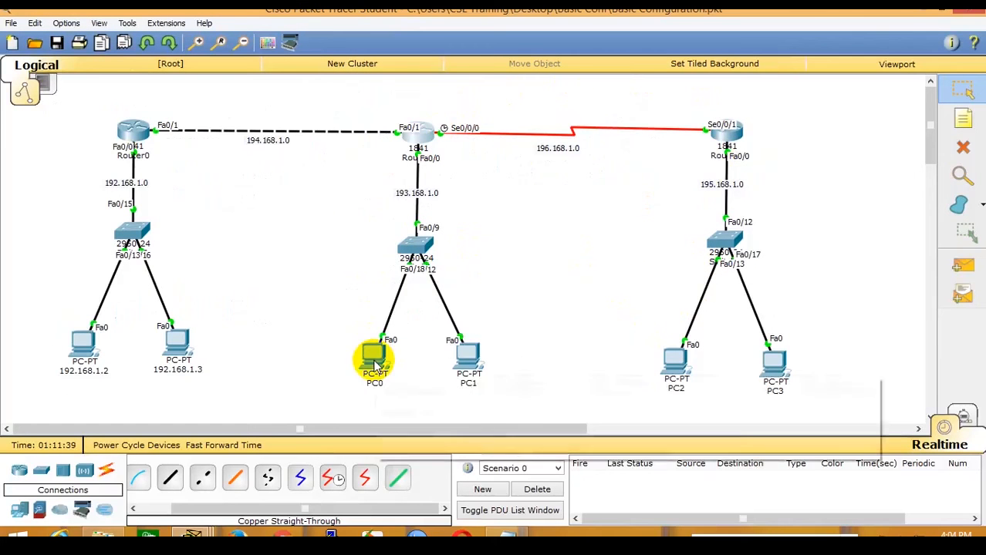
{"action": "left_click_drag", "start_coordinate": [507, 429], "coordinate": [642, 420]}
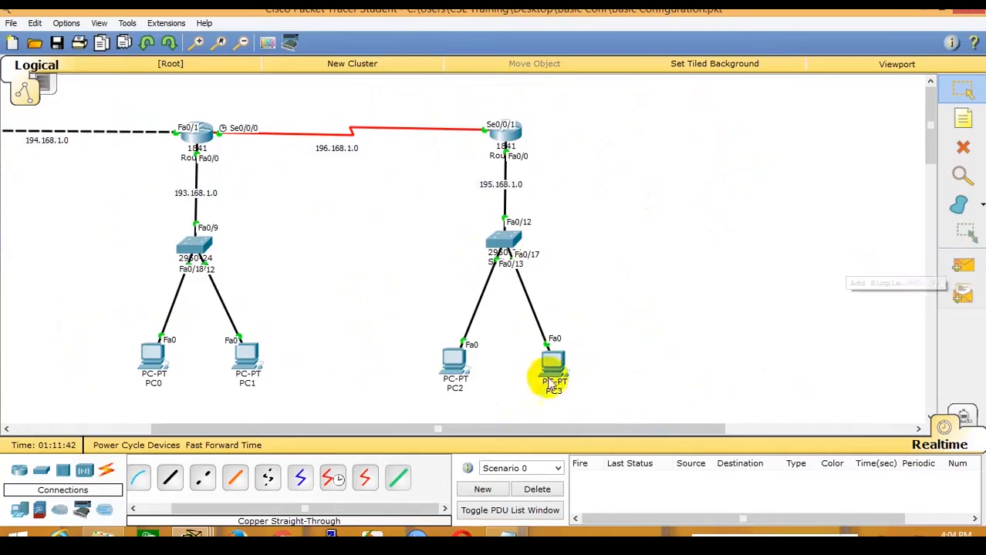
{"action": "left_click", "coordinate": [449, 360]}
{"action": "left_click", "coordinate": [611, 87]}
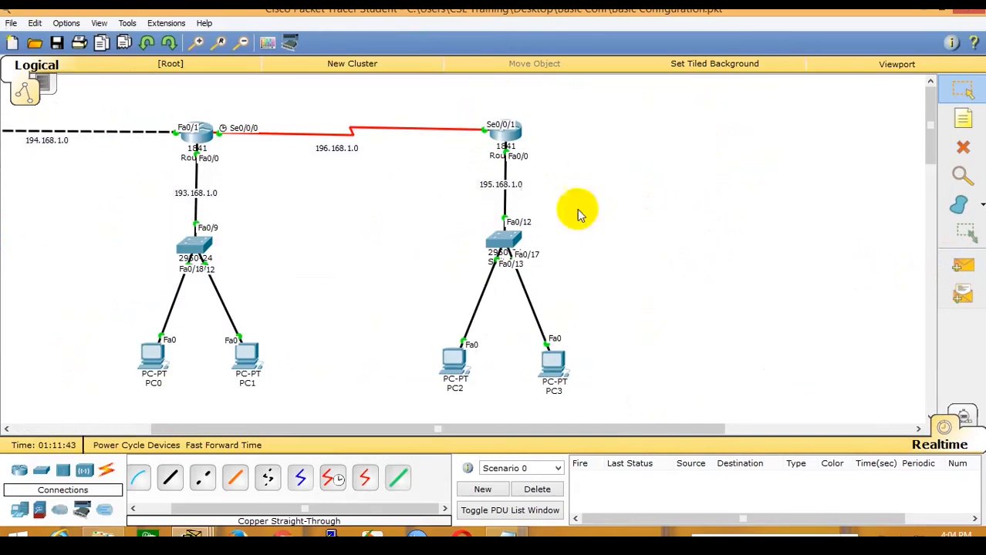
Copy Router2's three ip route commands into the Notepad notes, then reopen PC2's settings.
{"action": "left_click", "coordinate": [489, 128]}
{"action": "scroll", "coordinate": [341, 297], "scroll_direction": "up", "scroll_amount": 5}
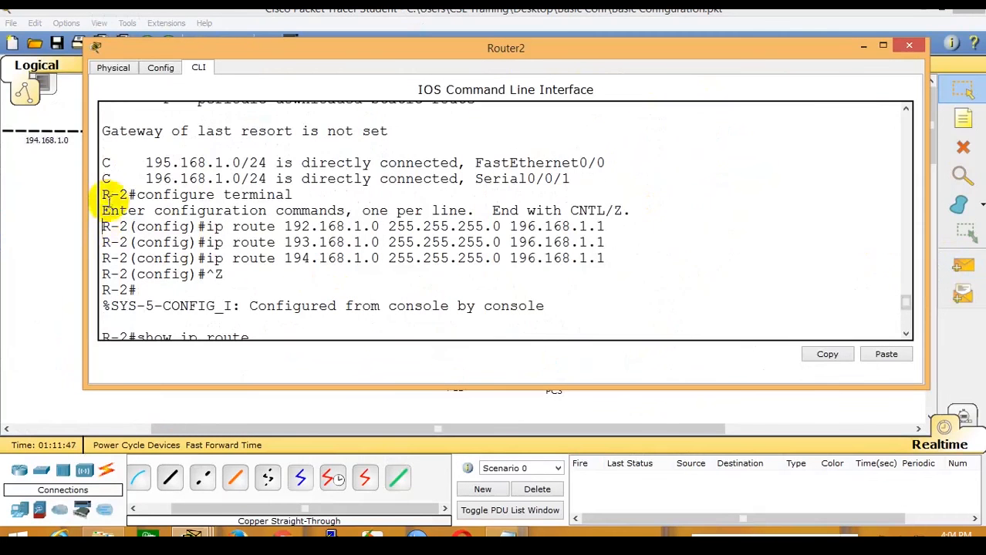
{"action": "left_click_drag", "start_coordinate": [101, 225], "coordinate": [651, 258]}
{"action": "key", "text": "ctrl+c"}
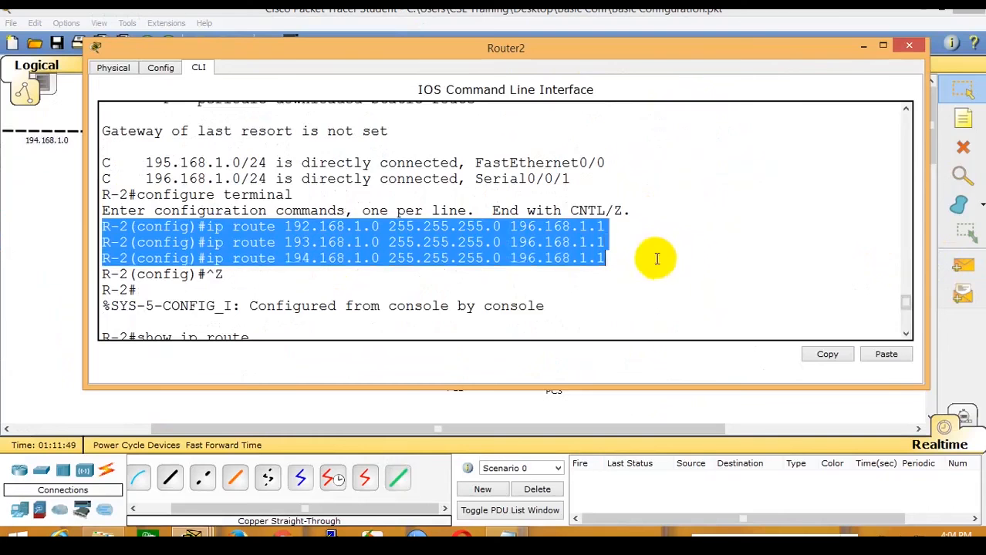
{"action": "right_click", "coordinate": [599, 256]}
{"action": "left_click", "coordinate": [635, 258]}
{"action": "left_click", "coordinate": [507, 535]}
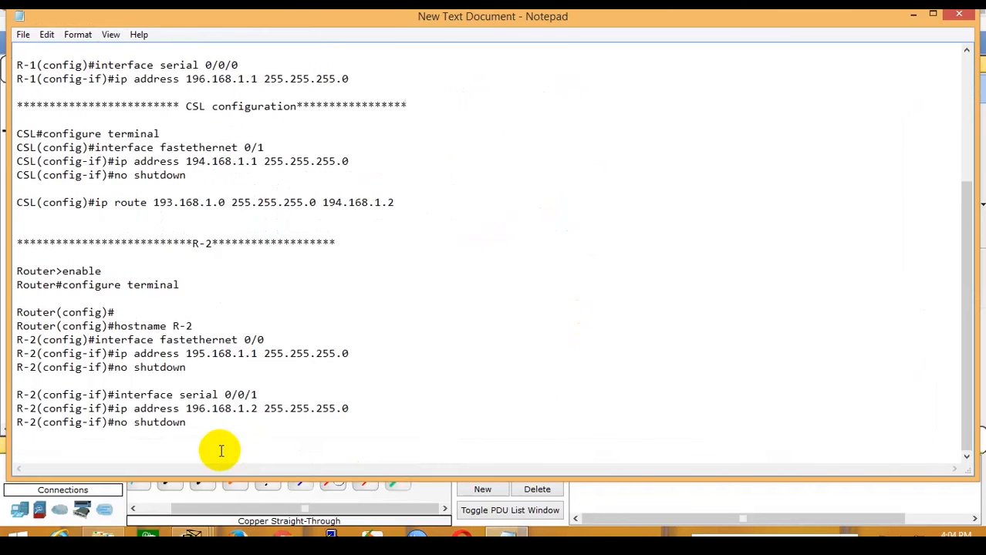
{"action": "key", "text": "ctrl+v"}
{"action": "left_click", "coordinate": [287, 6]}
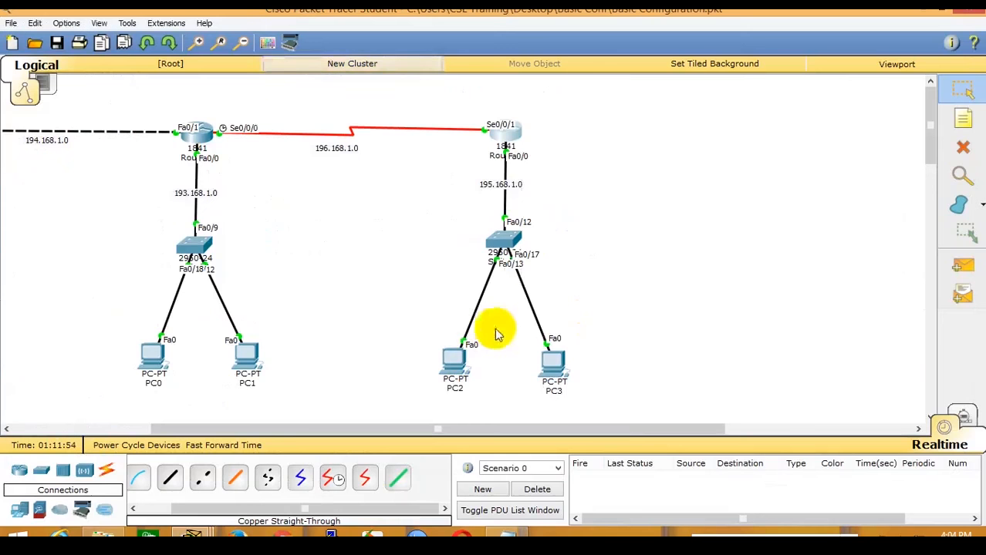
{"action": "left_click", "coordinate": [461, 363]}
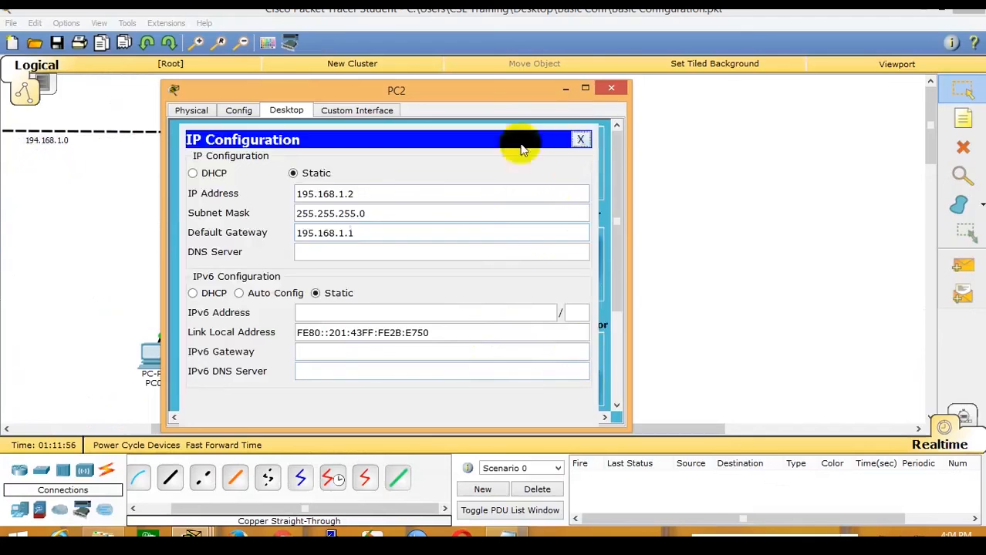
Ping 193.168.1.2 from PC2's command prompt; both requests time out.
{"action": "left_click", "coordinate": [581, 137]}
{"action": "left_click", "coordinate": [480, 151]}
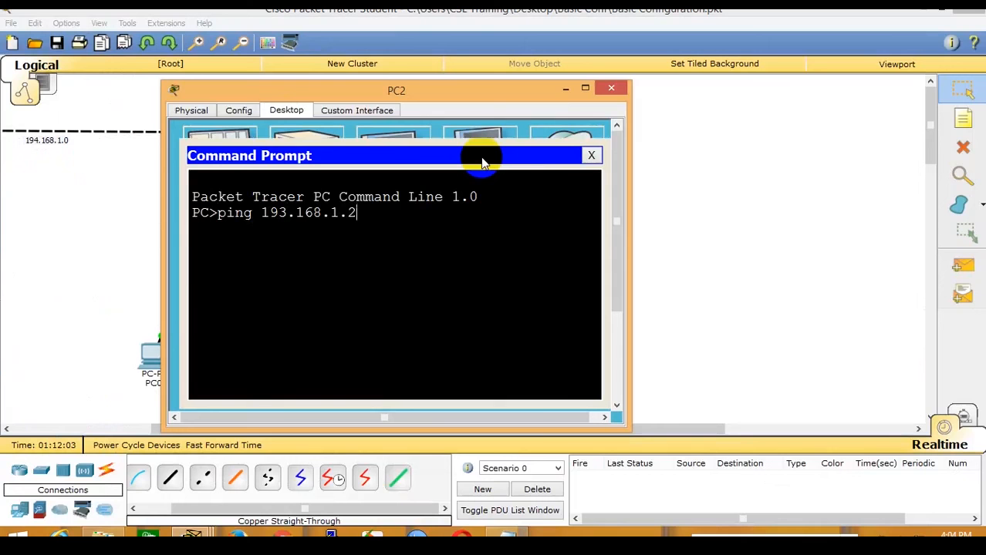
{"action": "key", "text": "Return"}
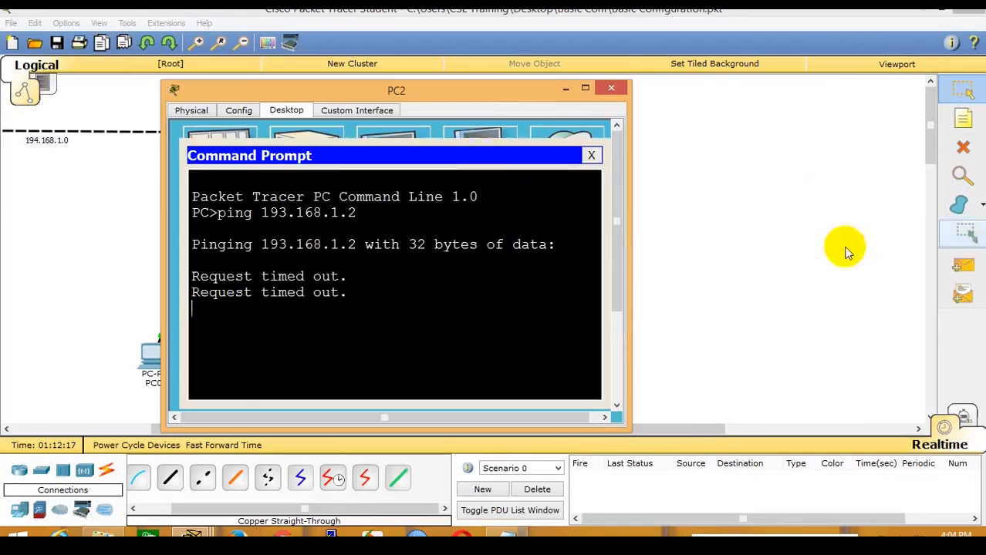
{"action": "left_click", "coordinate": [819, 247]}
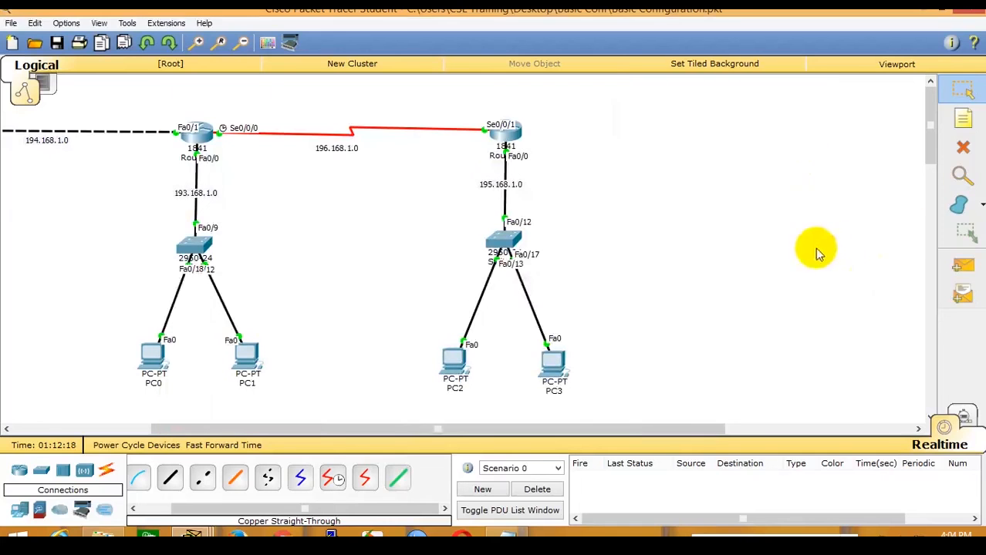
Create a simple PDU from PC2 to PC0 and play it in Simulation mode.
{"action": "left_click", "coordinate": [960, 266]}
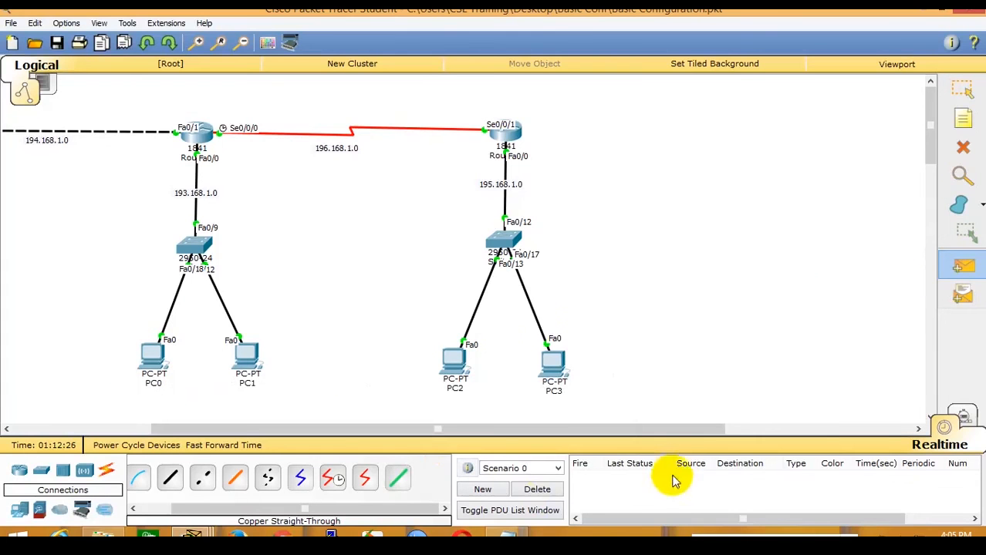
{"action": "left_click", "coordinate": [457, 357]}
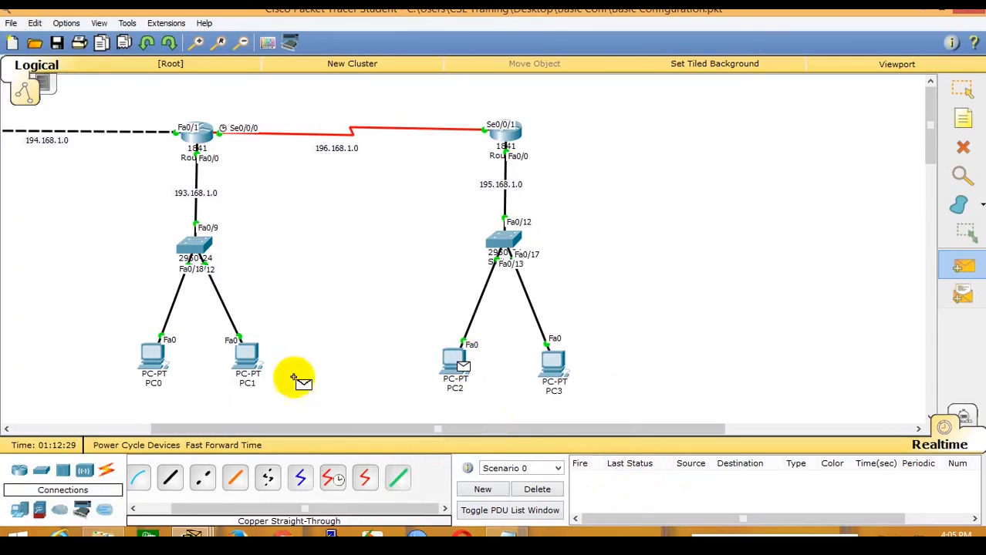
{"action": "left_click", "coordinate": [152, 355]}
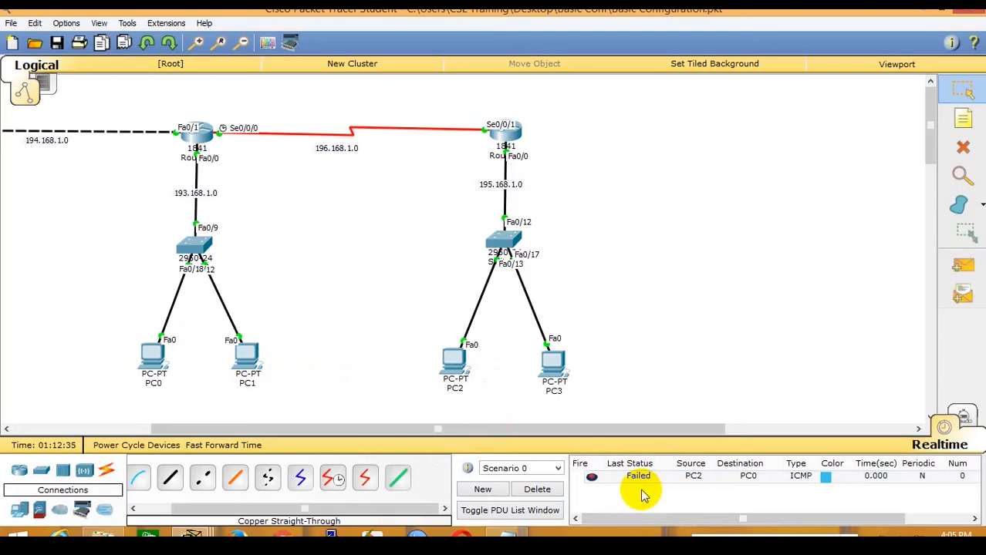
{"action": "left_click", "coordinate": [965, 417]}
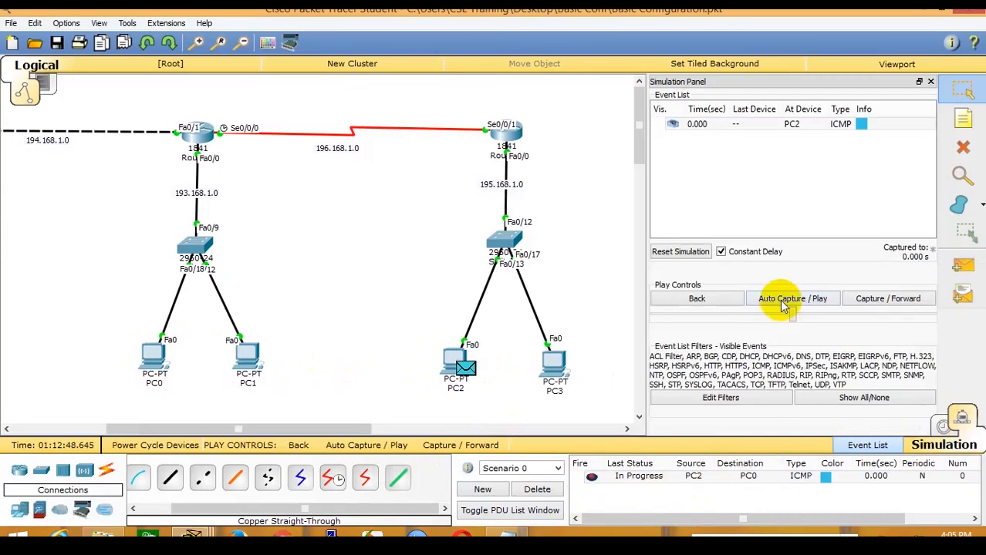
{"action": "left_click", "coordinate": [783, 305]}
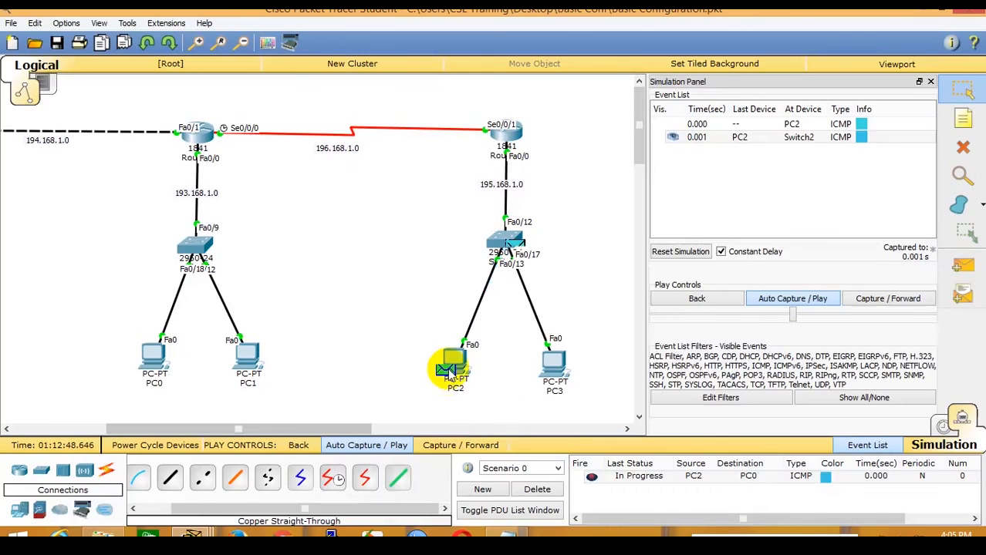
{"action": "mouse_move", "coordinate": [450, 372]}
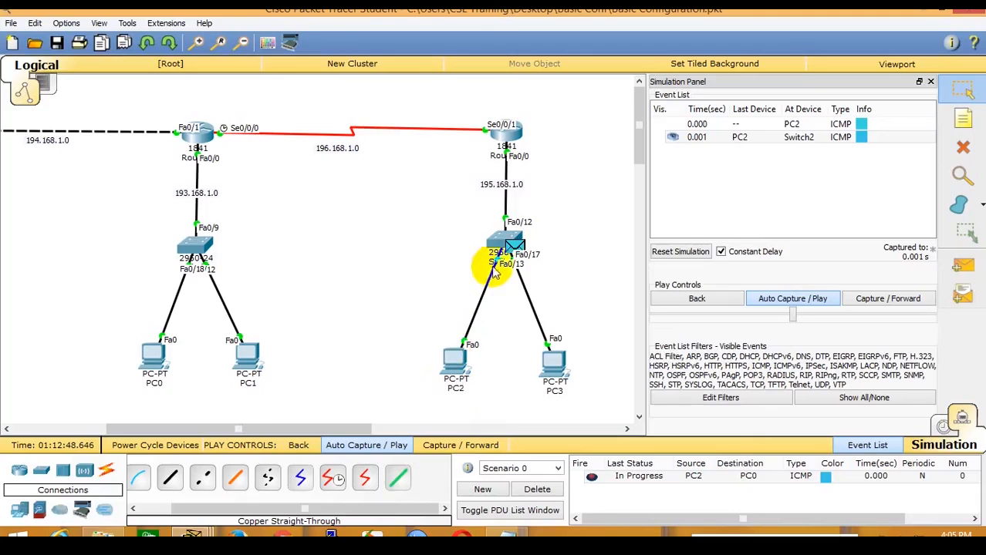
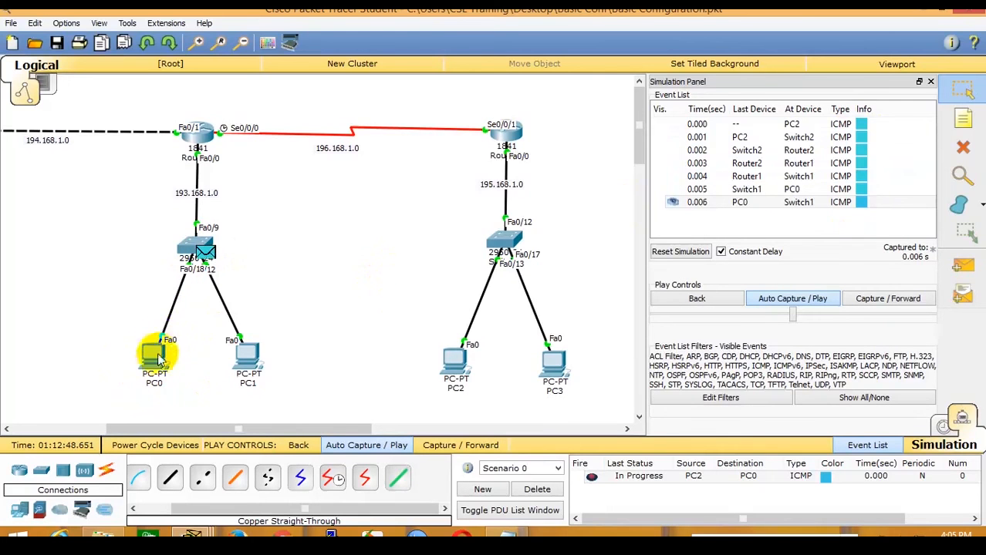
Let the simulated PC2-to-PC0 ping run until it reaches PC0.
{"action": "mouse_move", "coordinate": [157, 371]}
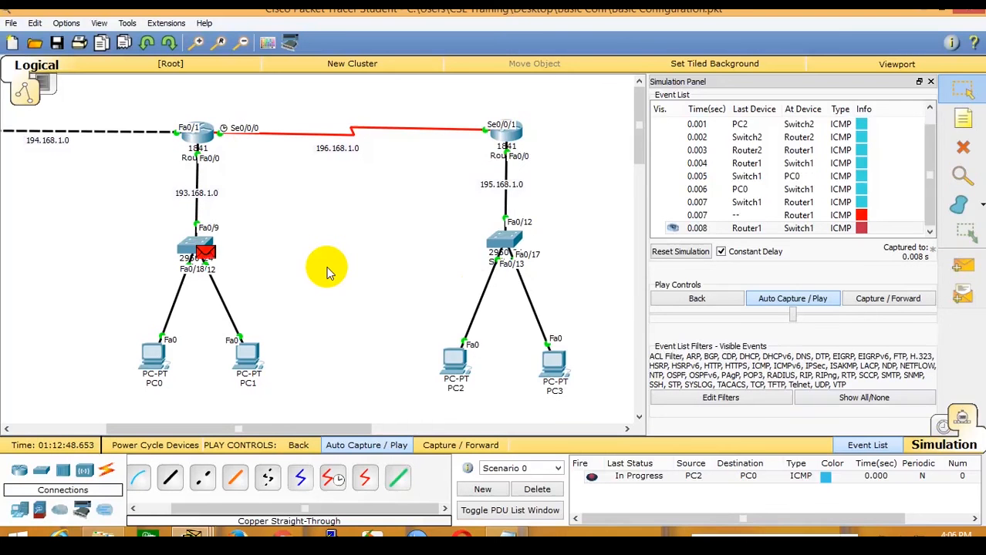
Return to realtime, delete the failed PDU, and erase PC0's default gateway 193.168.1.1.
{"action": "left_click", "coordinate": [947, 422]}
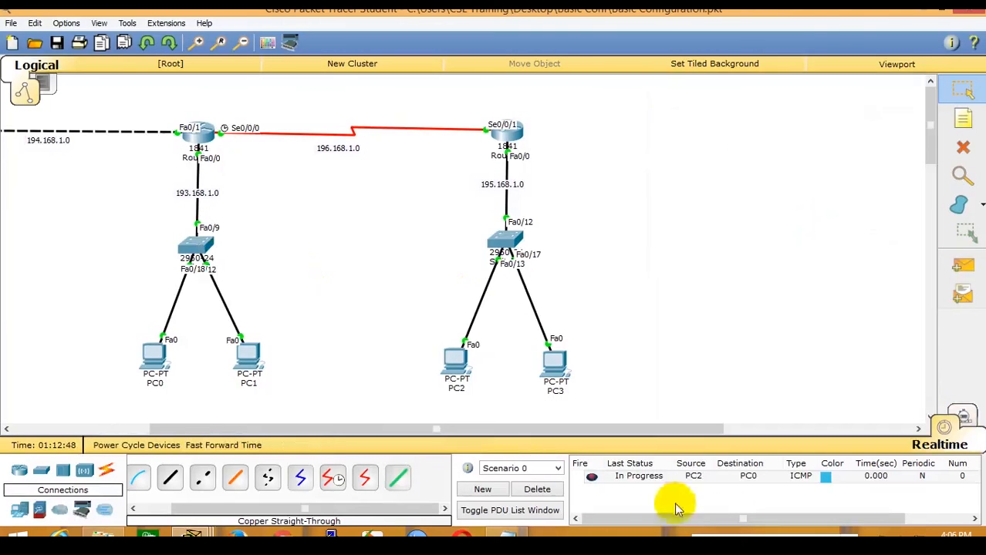
{"action": "left_click", "coordinate": [540, 489]}
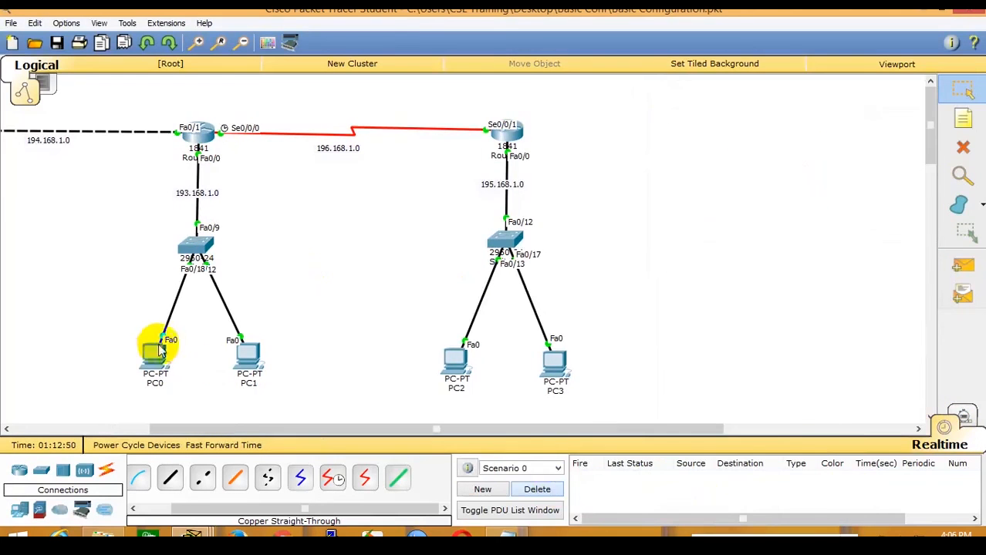
{"action": "left_click", "coordinate": [158, 350]}
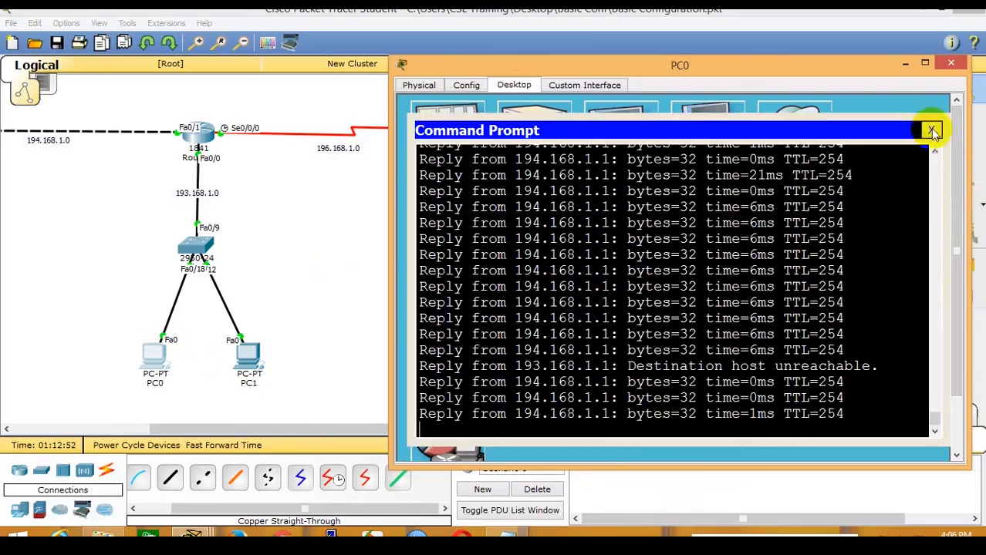
{"action": "left_click", "coordinate": [932, 131]}
{"action": "left_click", "coordinate": [463, 152]}
{"action": "left_click_drag", "start_coordinate": [598, 209], "coordinate": [451, 199]}
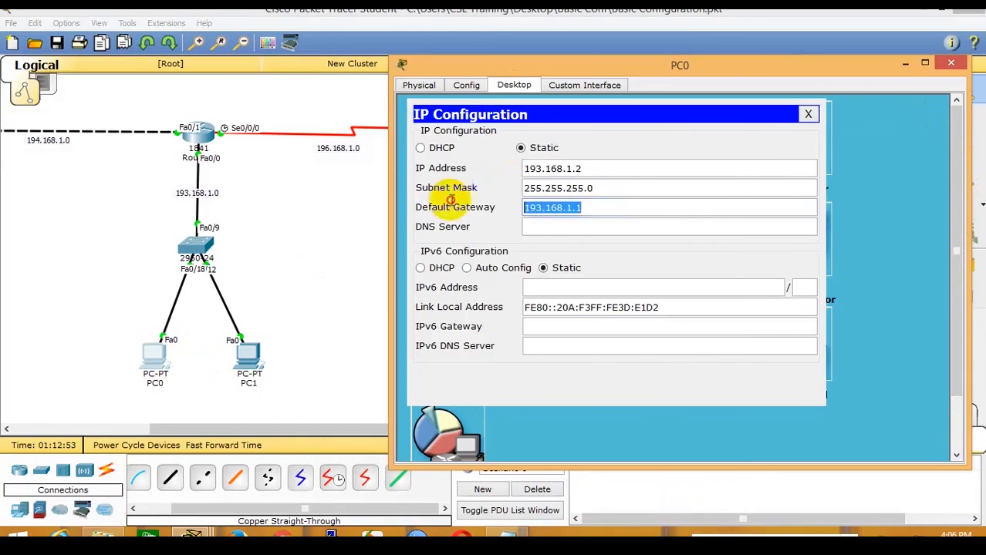
{"action": "key", "text": "BackSpace"}
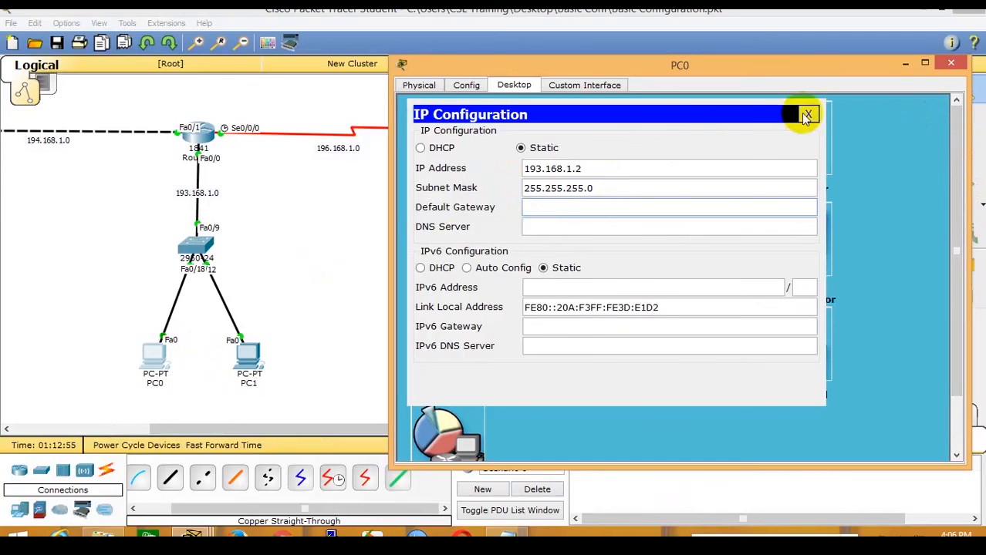
{"action": "left_click", "coordinate": [950, 63]}
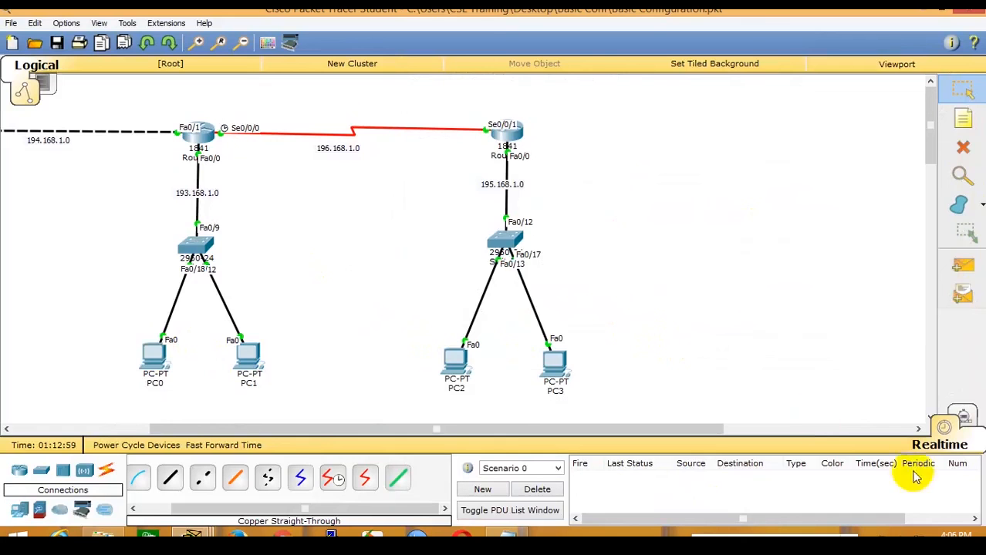
Add a simple PDU ping with PC2 as source and PC0 as destination.
{"action": "left_click", "coordinate": [960, 279]}
{"action": "left_click", "coordinate": [457, 363]}
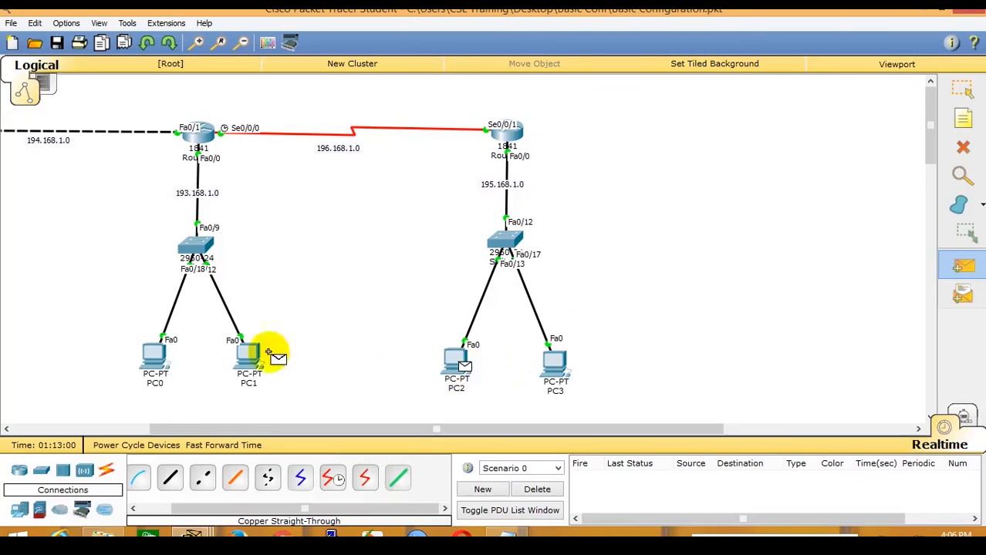
{"action": "left_click", "coordinate": [154, 358]}
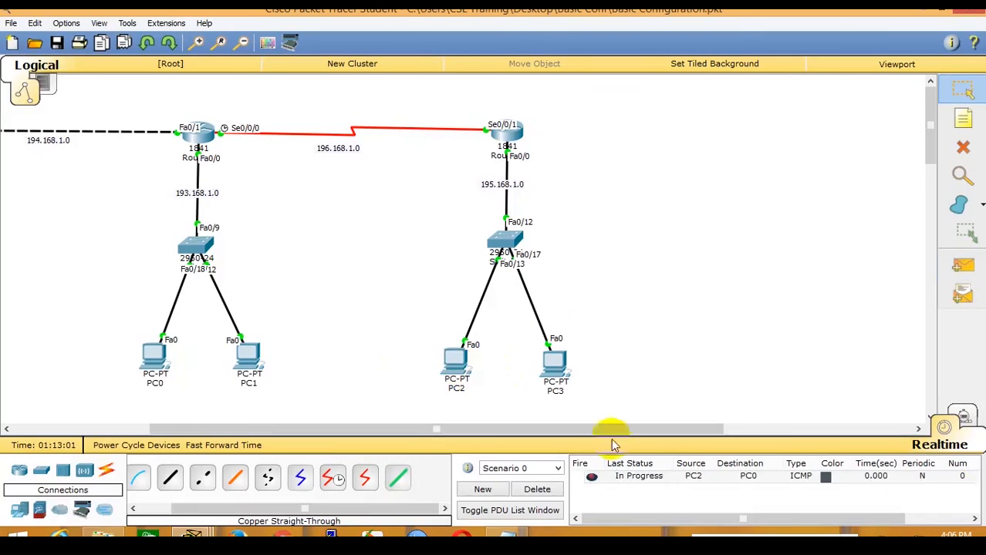
Switch to Simulation mode and auto-play the ping until it reaches PC0.
{"action": "left_click", "coordinate": [963, 415]}
{"action": "left_click", "coordinate": [760, 300]}
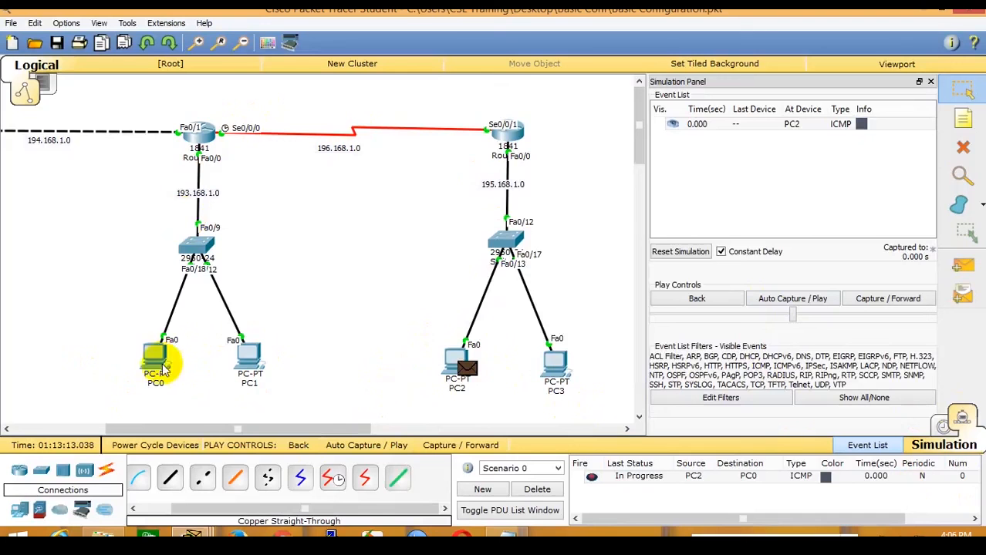
{"action": "mouse_move", "coordinate": [157, 363]}
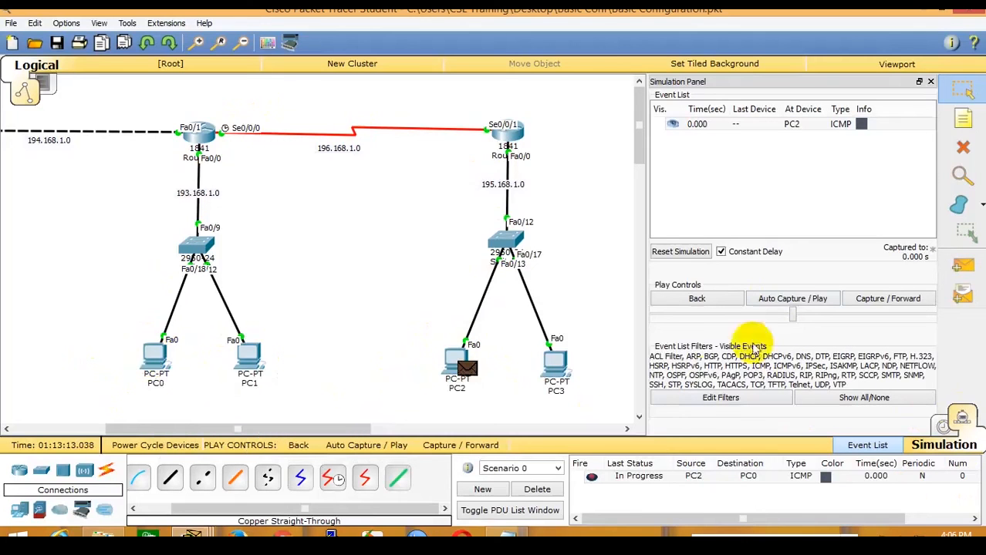
{"action": "left_click", "coordinate": [783, 300]}
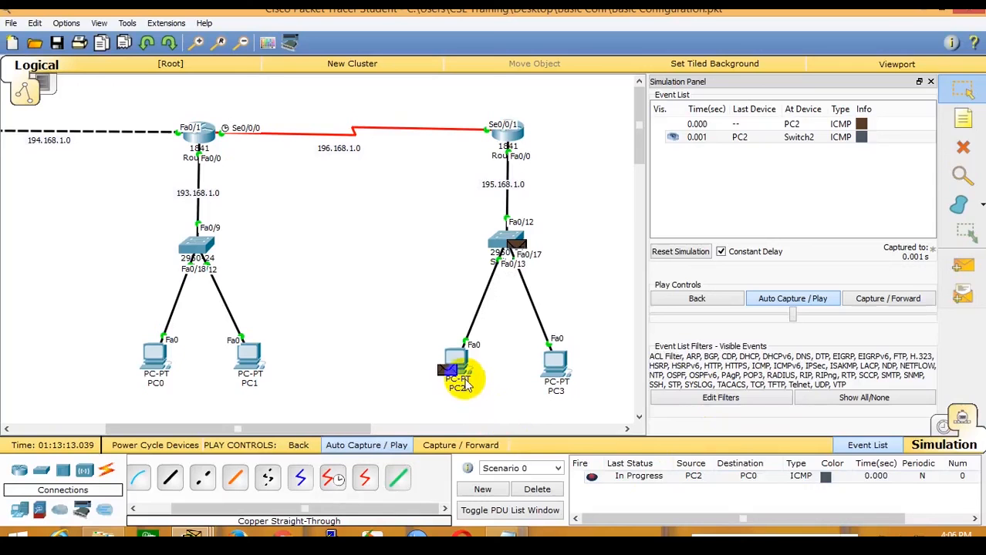
{"action": "mouse_move", "coordinate": [465, 386]}
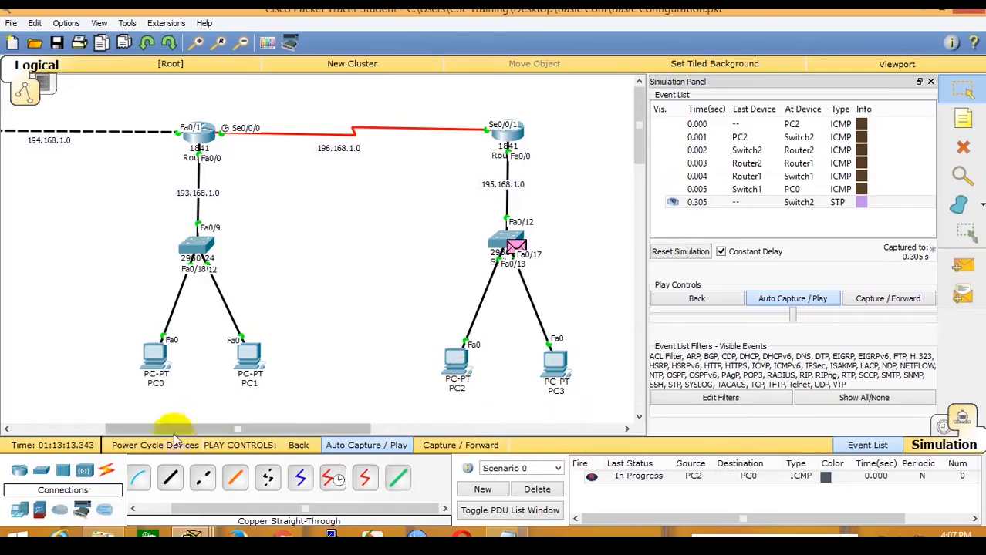
Re-enter 193.168.1.1 as PC0's default gateway in its IP Configuration.
{"action": "left_click", "coordinate": [155, 356]}
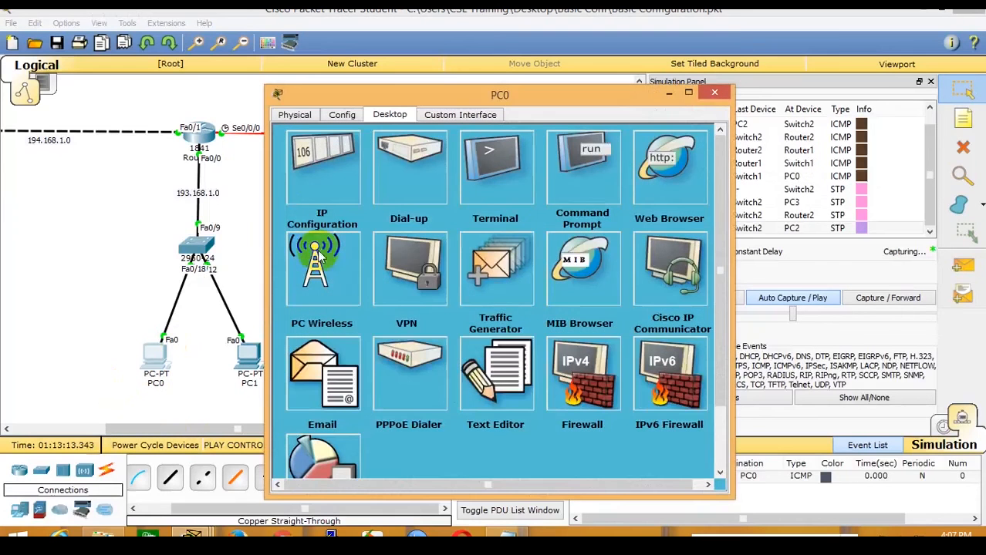
{"action": "left_click", "coordinate": [324, 166]}
{"action": "left_click", "coordinate": [437, 237]}
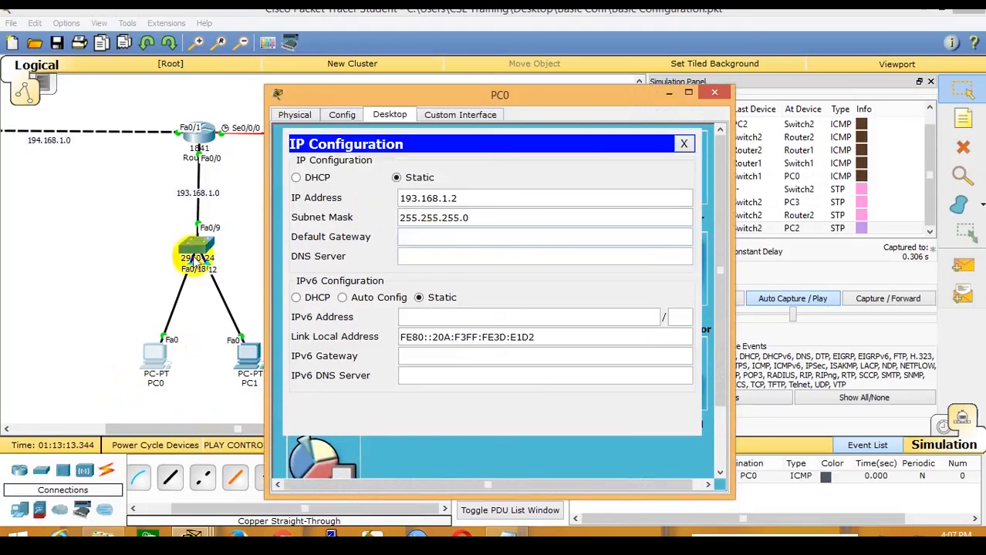
{"action": "left_click", "coordinate": [193, 259]}
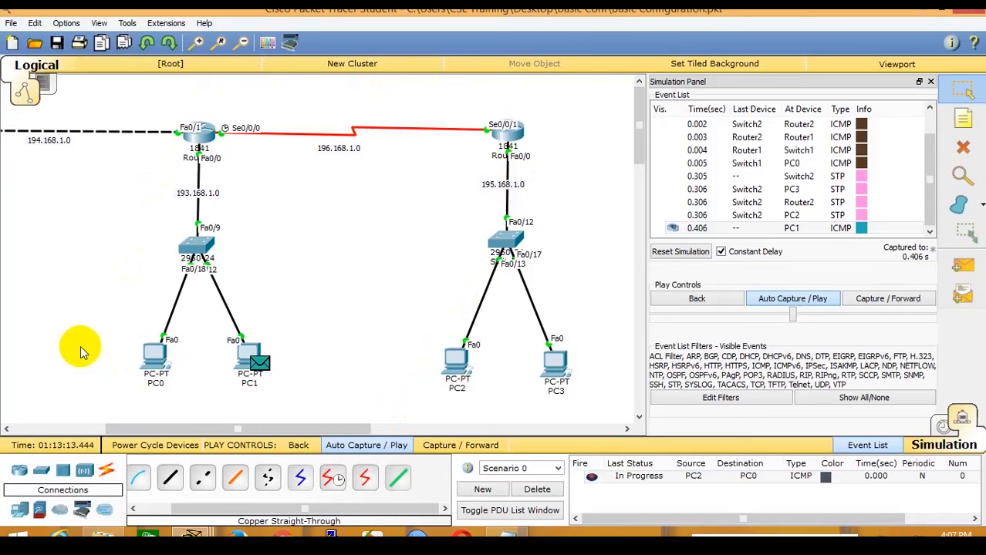
{"action": "left_click", "coordinate": [154, 362]}
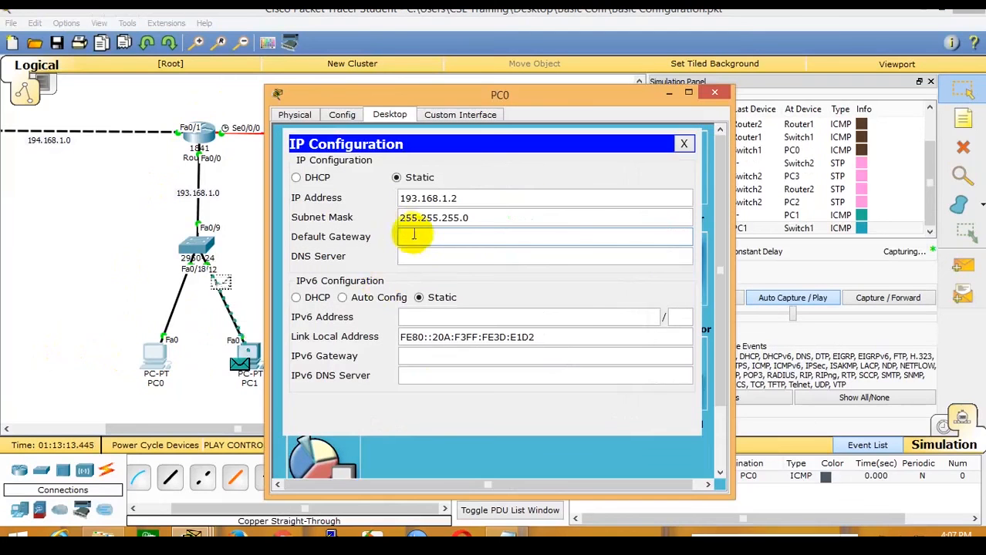
{"action": "left_click", "coordinate": [416, 238]}
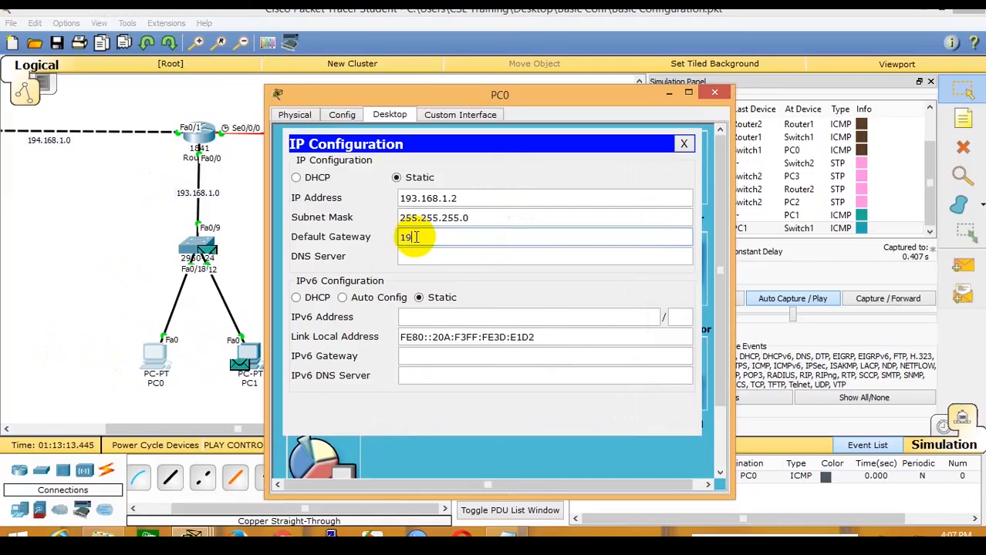
{"action": "type", "text": "193.168.1.1"}
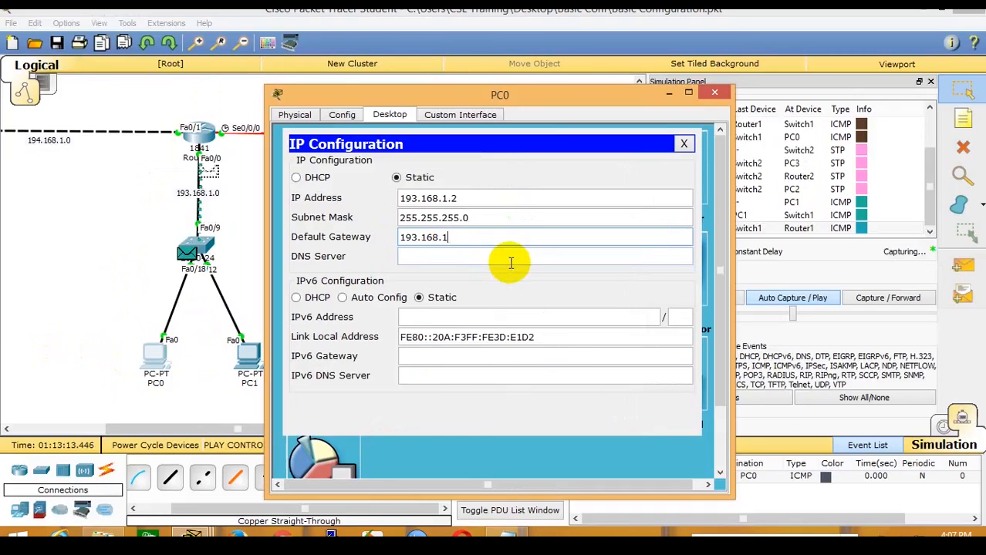
{"action": "left_click", "coordinate": [137, 207]}
{"action": "left_click", "coordinate": [944, 425]}
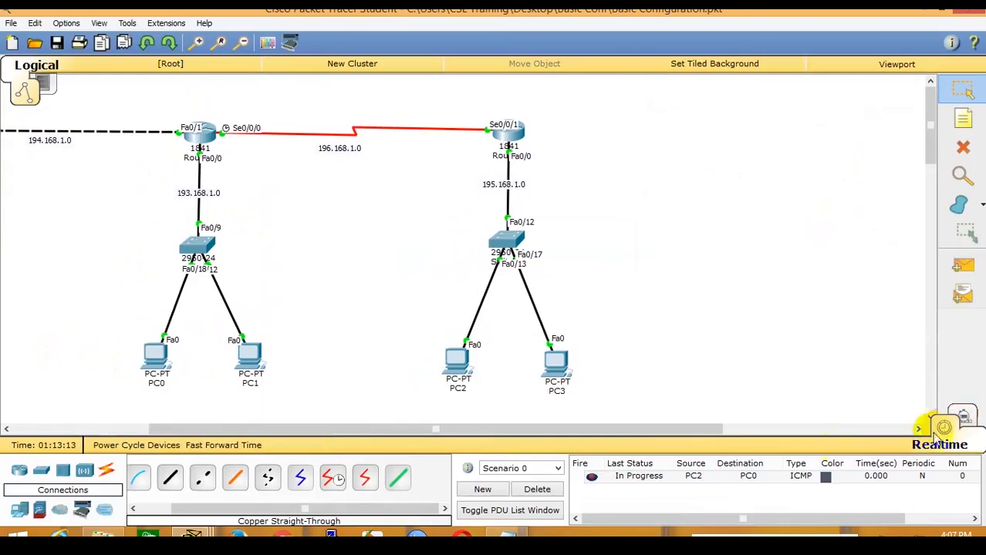
{"action": "left_click", "coordinate": [532, 492]}
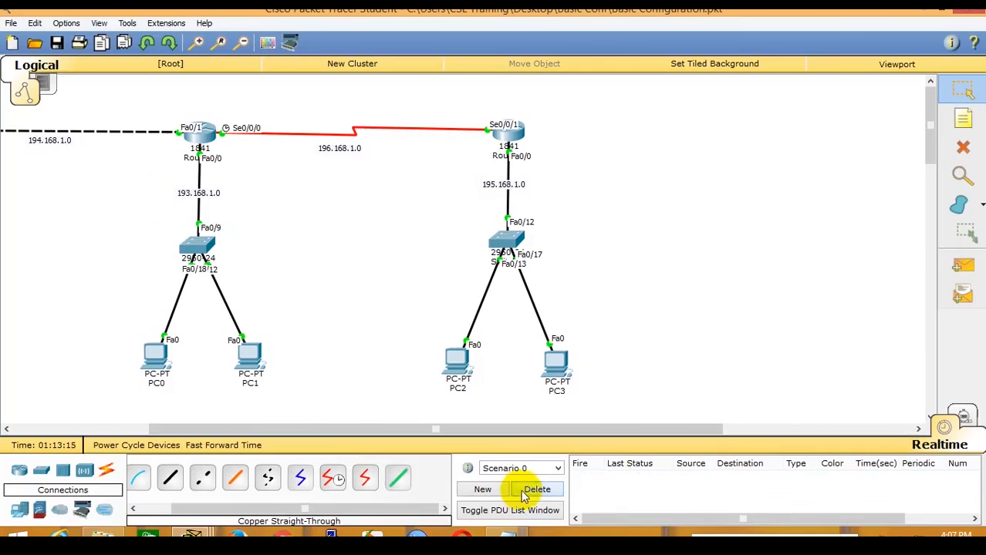
{"action": "left_click", "coordinate": [199, 132]}
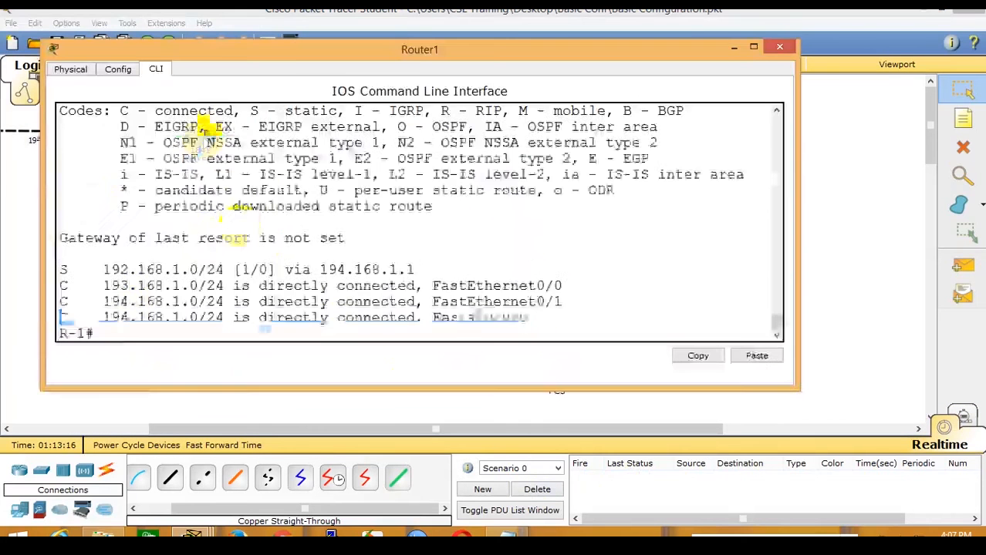
{"action": "triple_click", "coordinate": [129, 318]}
{"action": "left_click", "coordinate": [20, 275]}
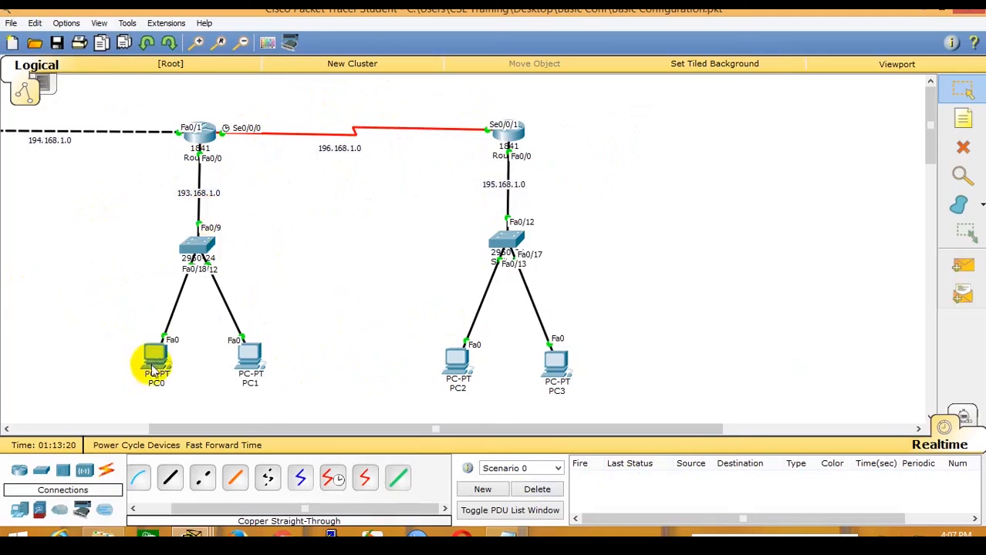
{"action": "mouse_move", "coordinate": [203, 147]}
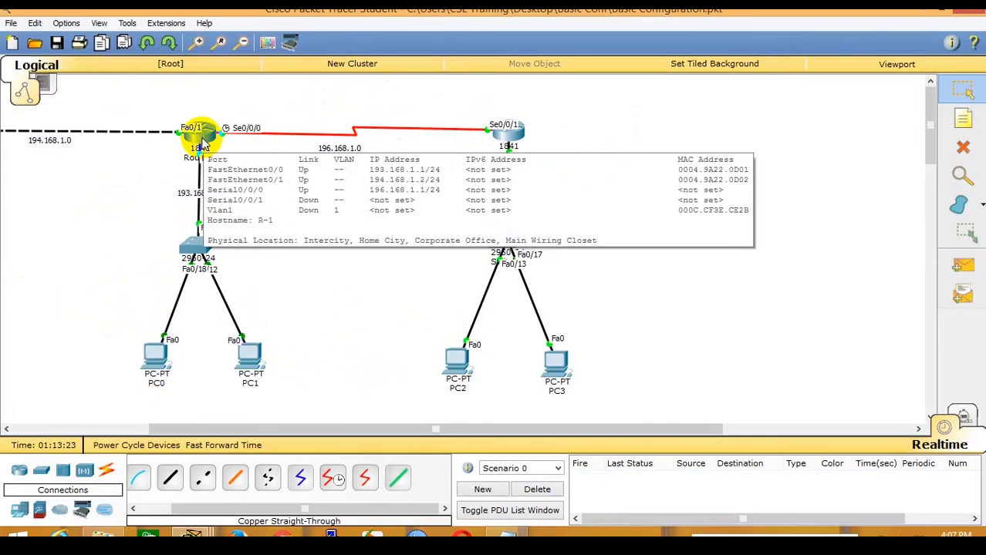
{"action": "left_click", "coordinate": [201, 143]}
{"action": "left_click", "coordinate": [379, 258]}
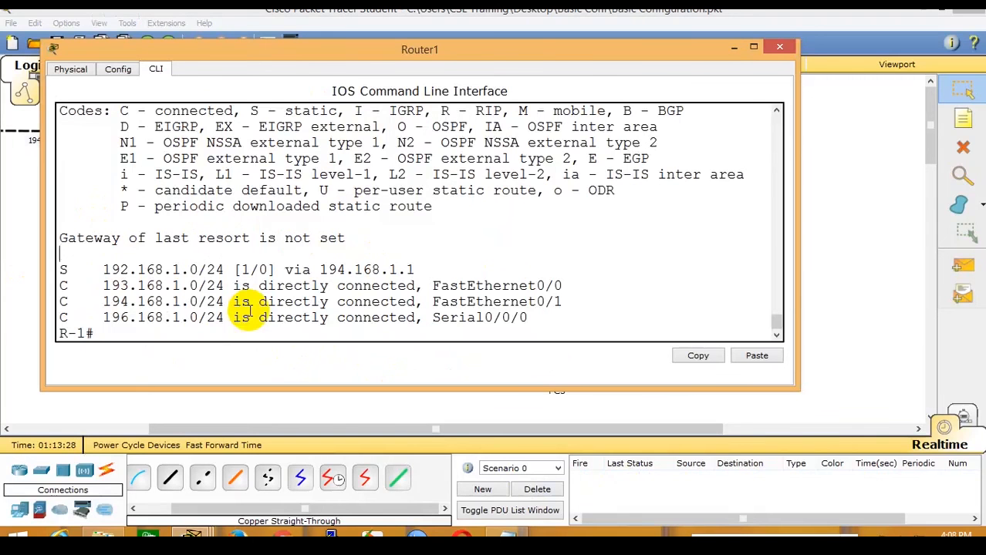
{"action": "left_click", "coordinate": [832, 264]}
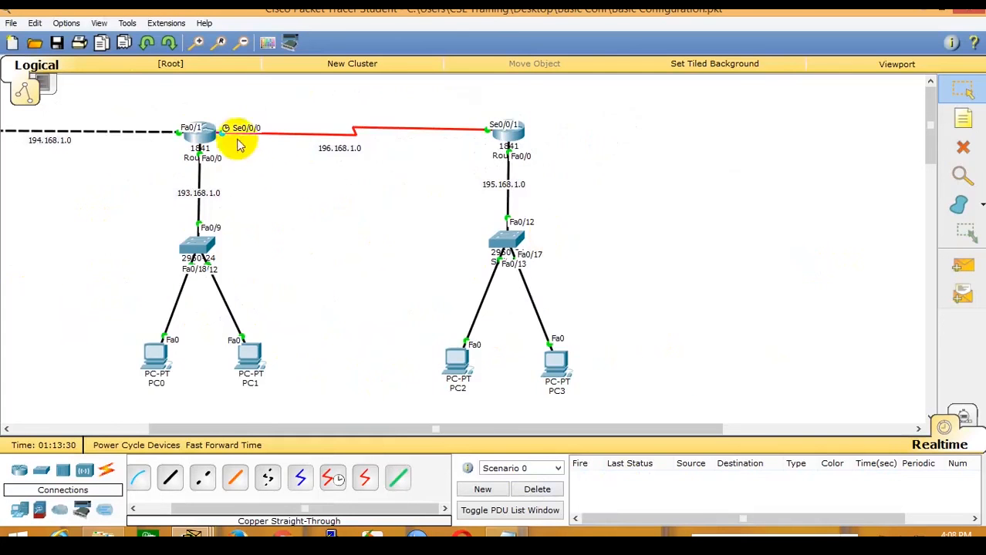
Run a continuous 'ping -t 193.168.1.2' from PC2's command prompt.
{"action": "left_click_drag", "start_coordinate": [387, 428], "coordinate": [256, 422]}
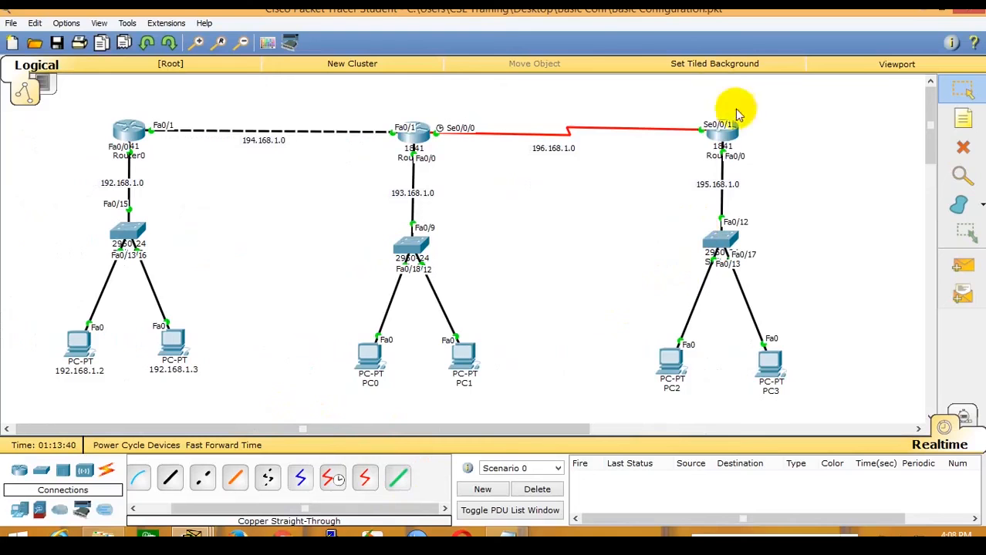
{"action": "left_click", "coordinate": [406, 138]}
{"action": "left_click", "coordinate": [843, 315]}
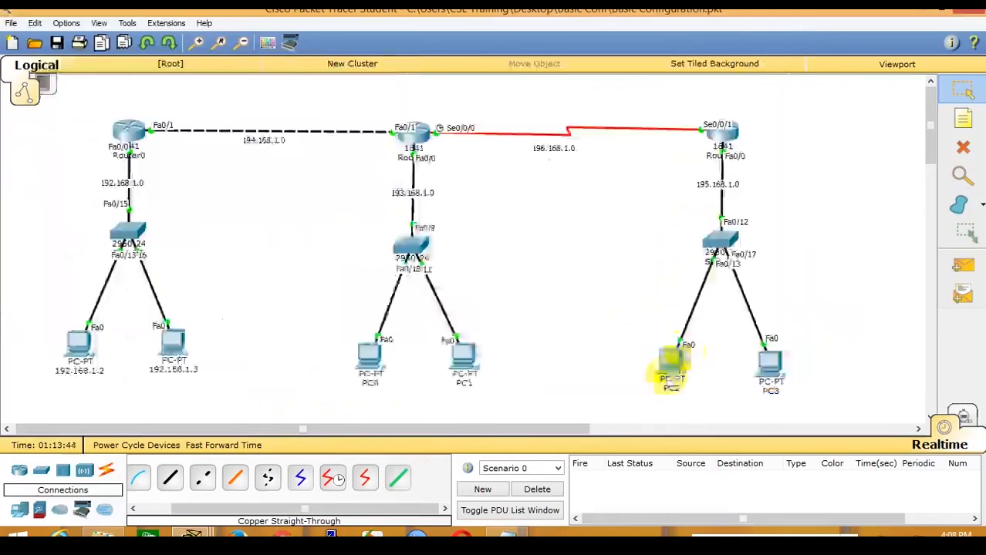
{"action": "left_click", "coordinate": [665, 377]}
{"action": "key", "text": "Up"}
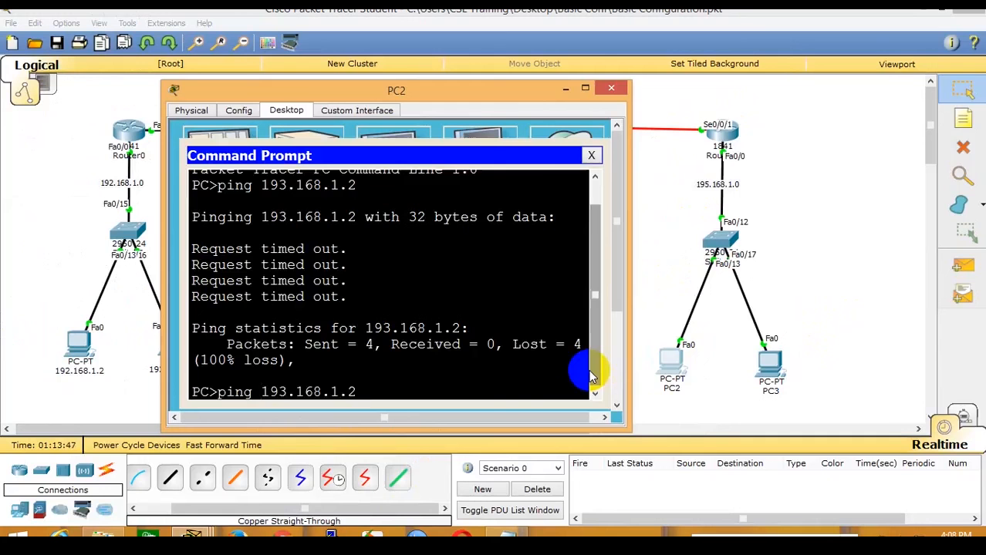
{"action": "key", "text": "Left"}
{"action": "key", "text": "Left"}
{"action": "key", "text": "Left"}
{"action": "key", "text": "Left"}
{"action": "key", "text": "Left"}
{"action": "key", "text": "Left"}
{"action": "key", "text": "Left"}
{"action": "key", "text": "Left"}
{"action": "key", "text": "Left"}
{"action": "key", "text": "Left"}
{"action": "key", "text": "Left"}
{"action": "type", "text": "-t"}
{"action": "key", "text": "Return"}
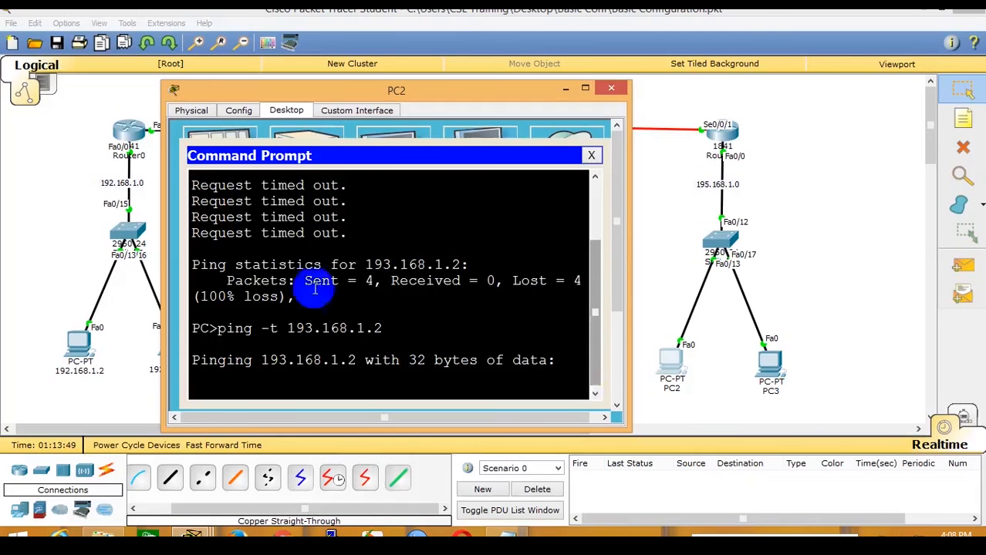
{"action": "left_click", "coordinate": [76, 221]}
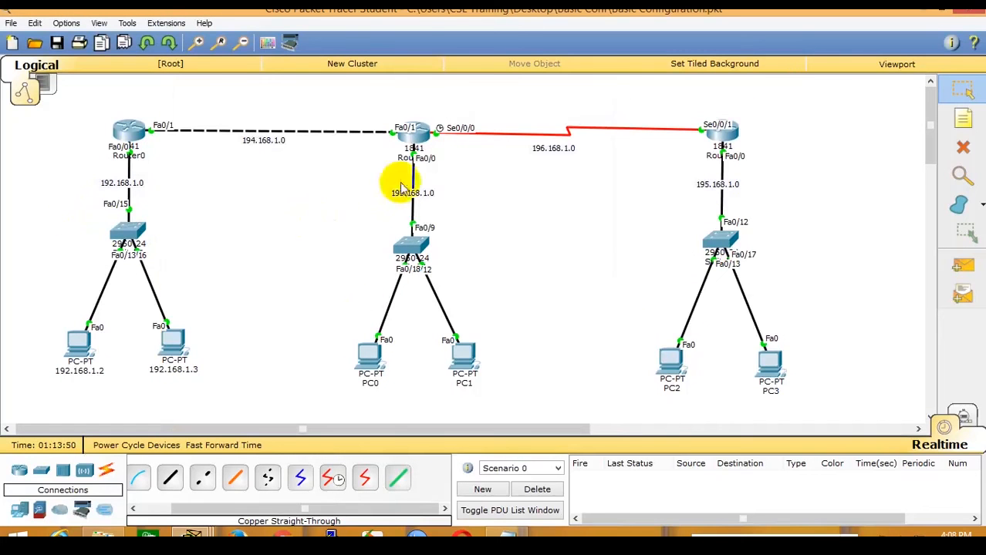
On Router1, enter conf t and add 'ip route 195.168.1.0 255.255.255.0 196.168.1.2'.
{"action": "left_click", "coordinate": [409, 136]}
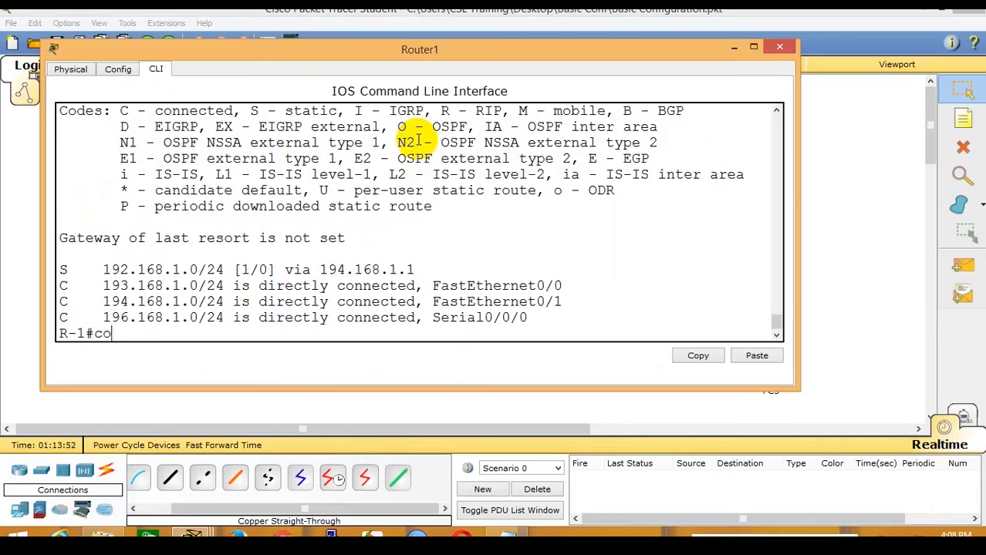
{"action": "type", "text": "conf t"}
{"action": "key", "text": "Return"}
{"action": "type", "text": "ip route 195.168.1.0 255.255.255.0"}
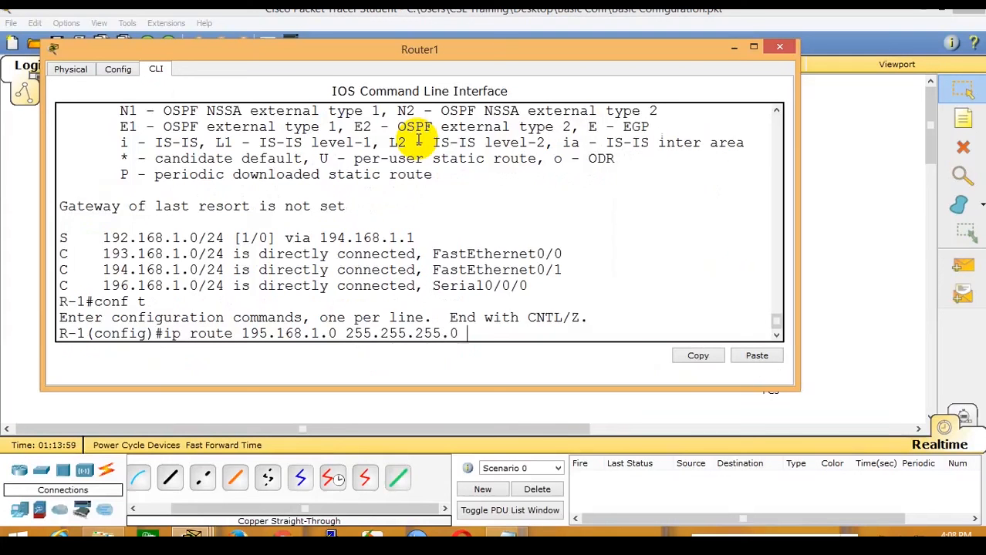
{"action": "type", "text": ".168.1.2"}
{"action": "key", "text": "Return"}
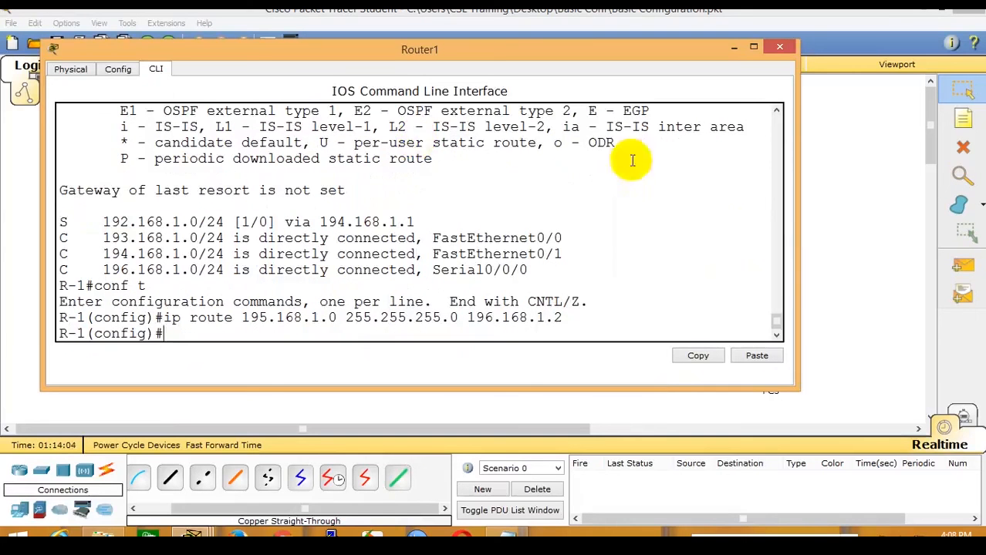
{"action": "left_click", "coordinate": [802, 226]}
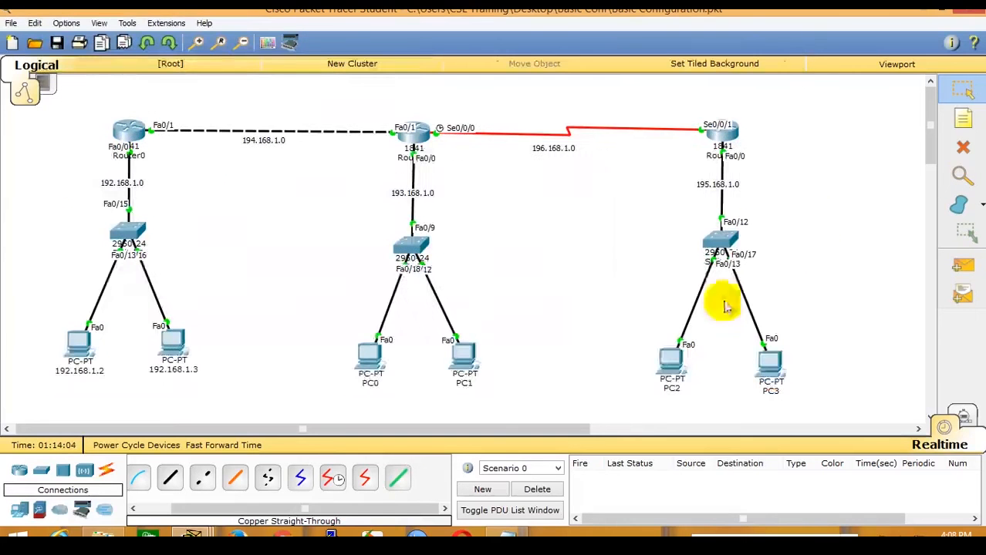
Check PC2's ping to 193.168.1.2 now gets TTL=126 replies, then reopen Router1's CLI.
{"action": "left_click", "coordinate": [670, 363]}
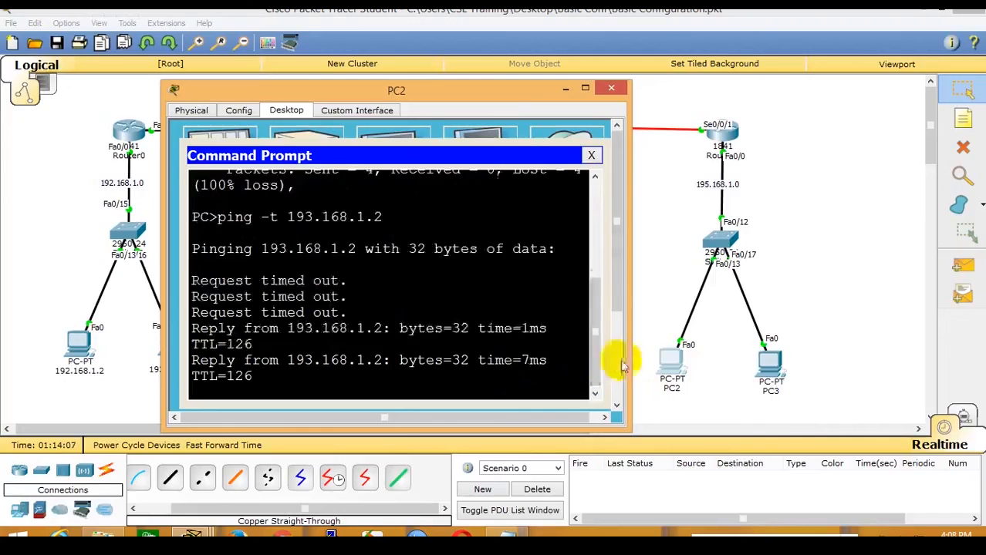
{"action": "left_click_drag", "start_coordinate": [628, 359], "coordinate": [879, 360]}
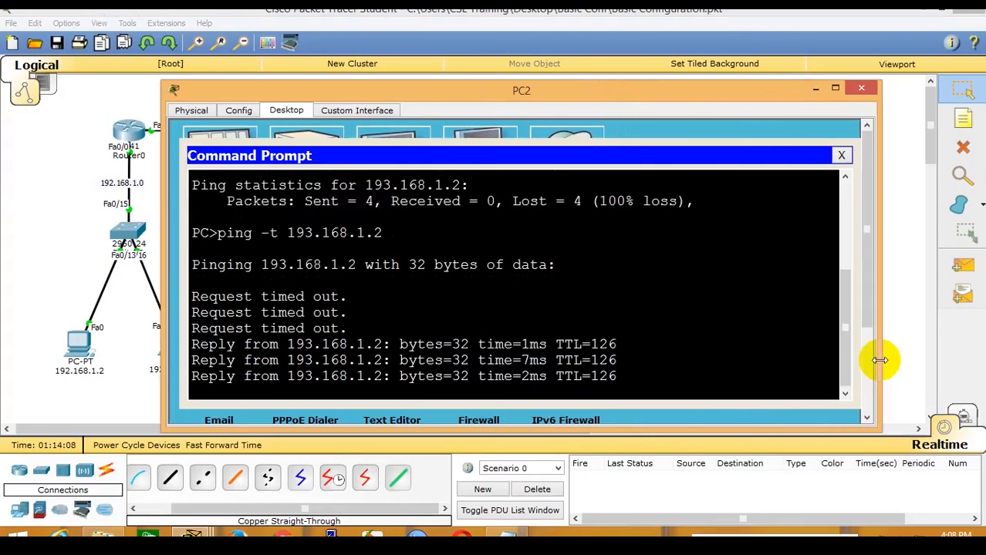
{"action": "left_click", "coordinate": [73, 191]}
{"action": "left_click", "coordinate": [409, 140]}
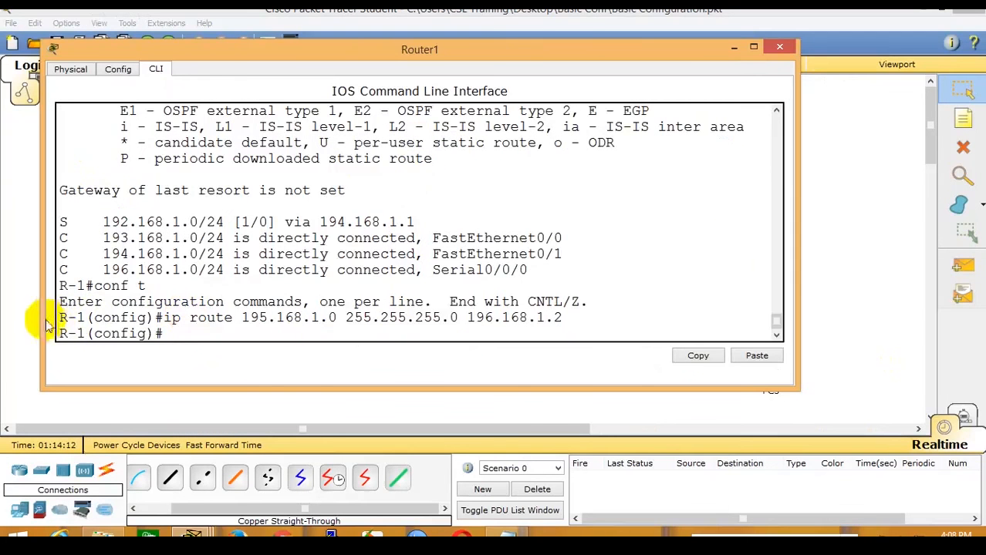
Paste Router1's new ip route command into Notepad under R-1's serial address line.
{"action": "left_click_drag", "start_coordinate": [60, 317], "coordinate": [540, 317]}
{"action": "right_click", "coordinate": [540, 317]}
{"action": "left_click", "coordinate": [569, 324]}
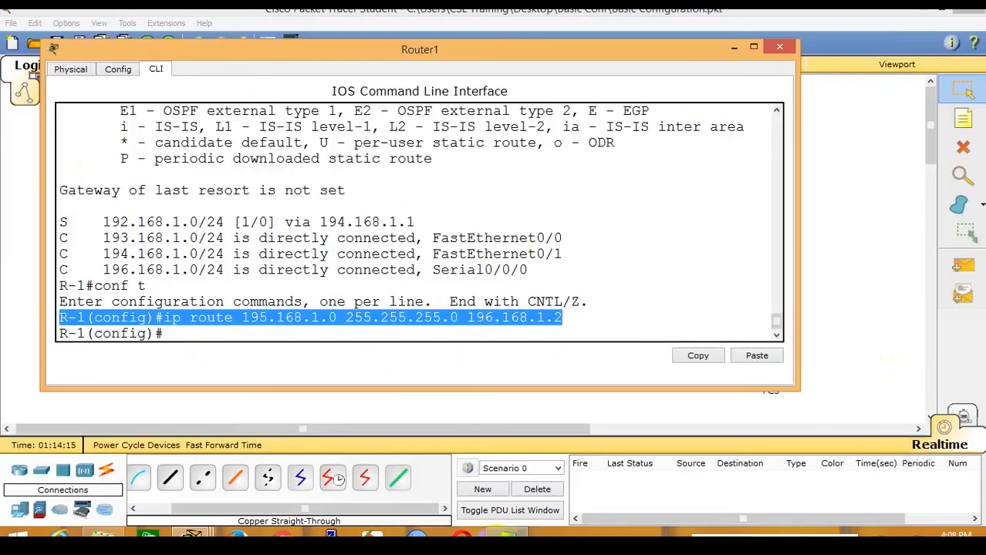
{"action": "key", "text": "alt+Tab"}
{"action": "scroll", "coordinate": [220, 269], "scroll_direction": "up", "scroll_amount": 2}
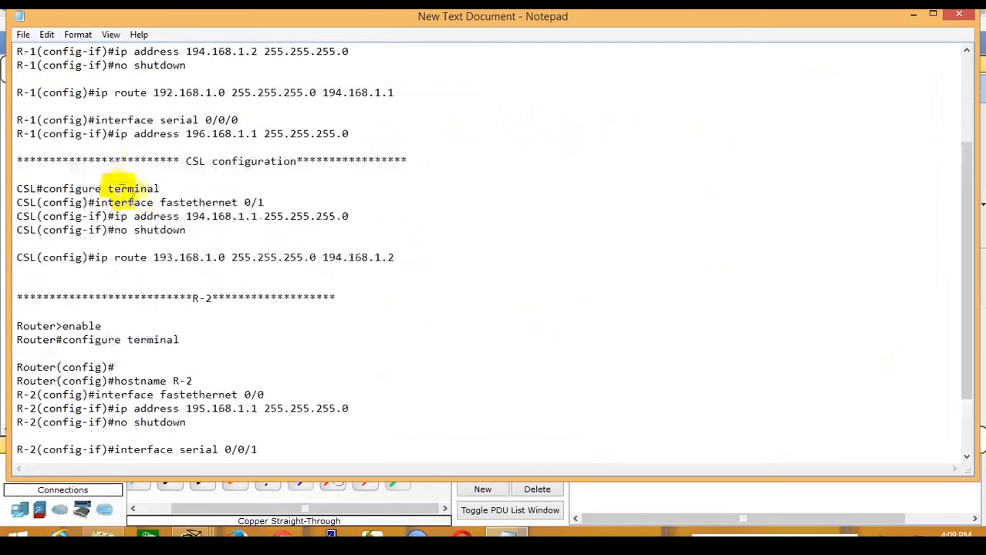
{"action": "left_click", "coordinate": [80, 147]}
{"action": "key", "text": "ctrl+v"}
{"action": "key", "text": "alt+Tab"}
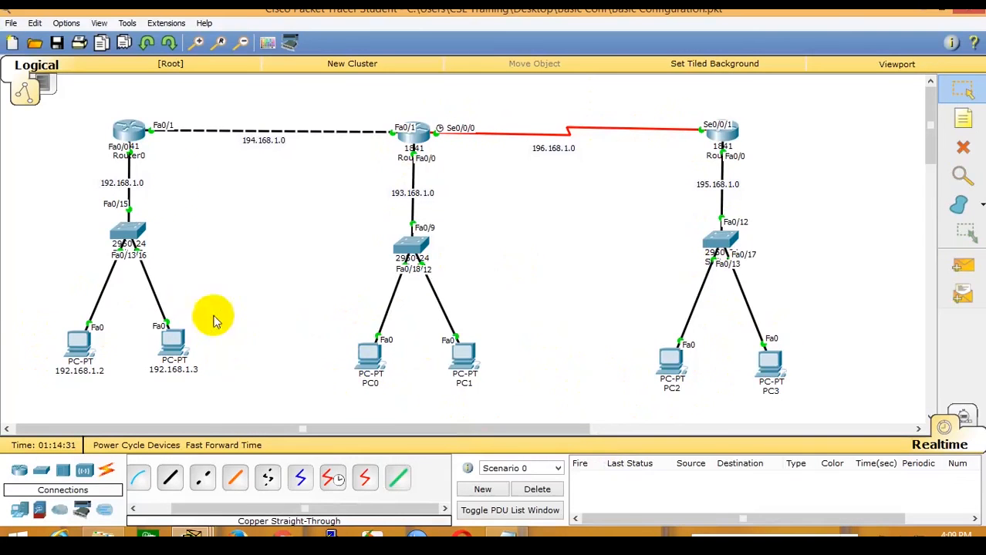
Log into Router0's console, enter privileged mode, and display its routing table.
{"action": "left_click", "coordinate": [124, 133]}
{"action": "key", "text": "Return"}
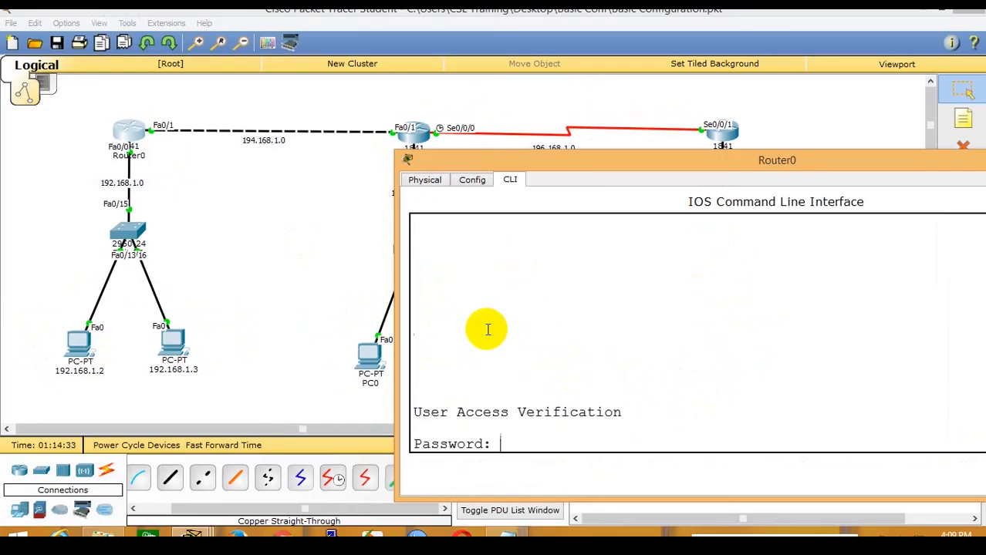
{"action": "key", "text": "Return"}
{"action": "type", "text": "en"}
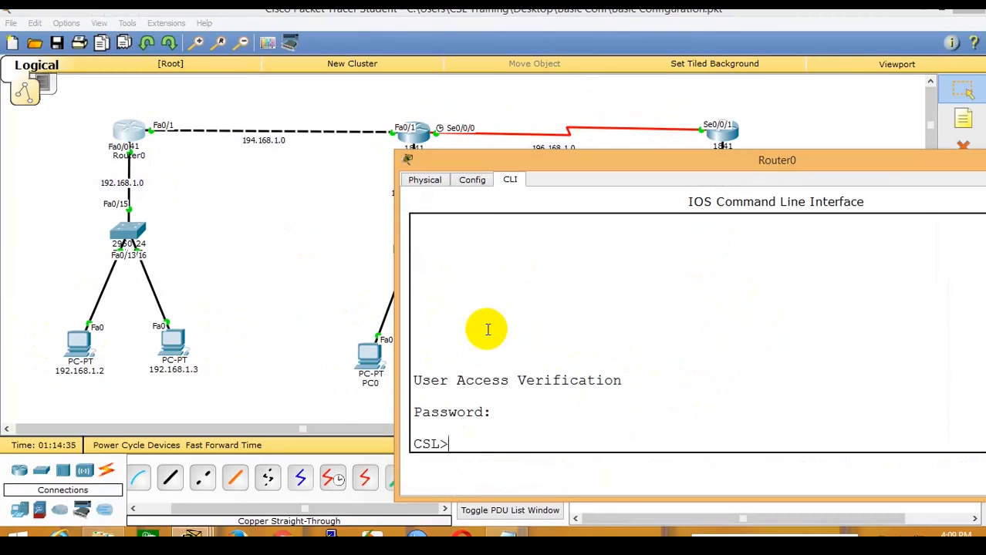
{"action": "key", "text": "Return"}
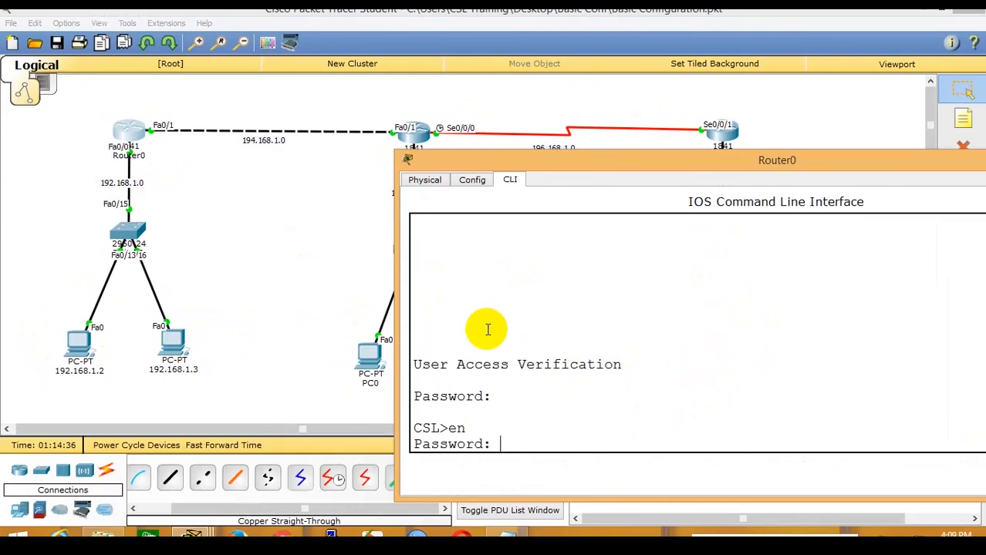
{"action": "key", "text": "Return"}
{"action": "type", "text": "show ip route"}
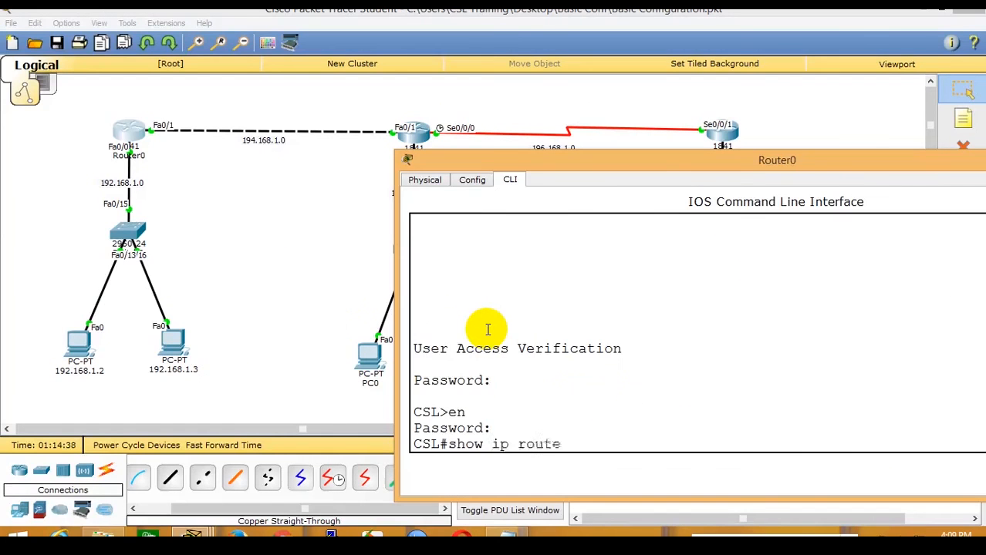
{"action": "key", "text": "Return"}
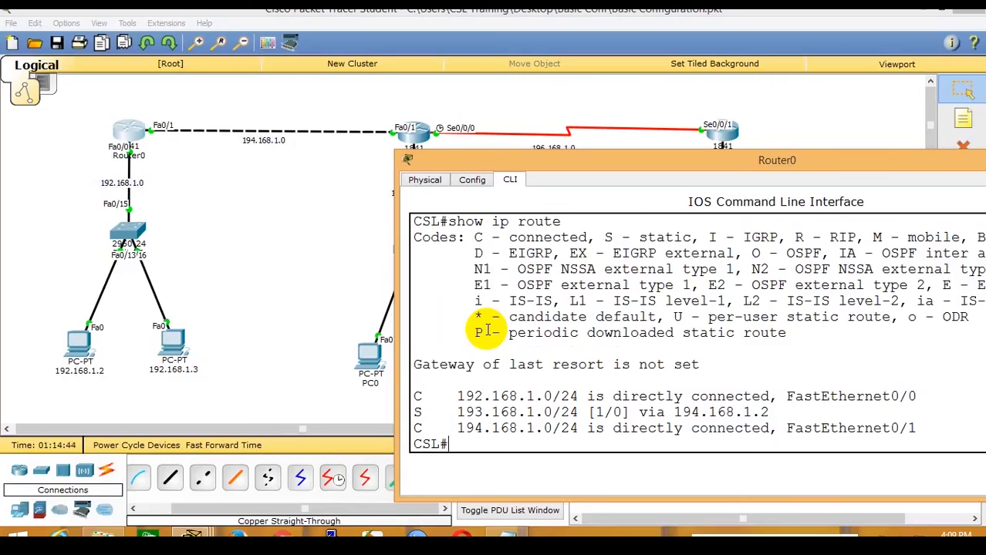
In global configuration, draft 'ip route 195.168.1.0 255.255.255.0 194.168.1.2' on Router0.
{"action": "type", "text": "conf t"}
{"action": "key", "text": "Return"}
{"action": "type", "text": "ip route "}
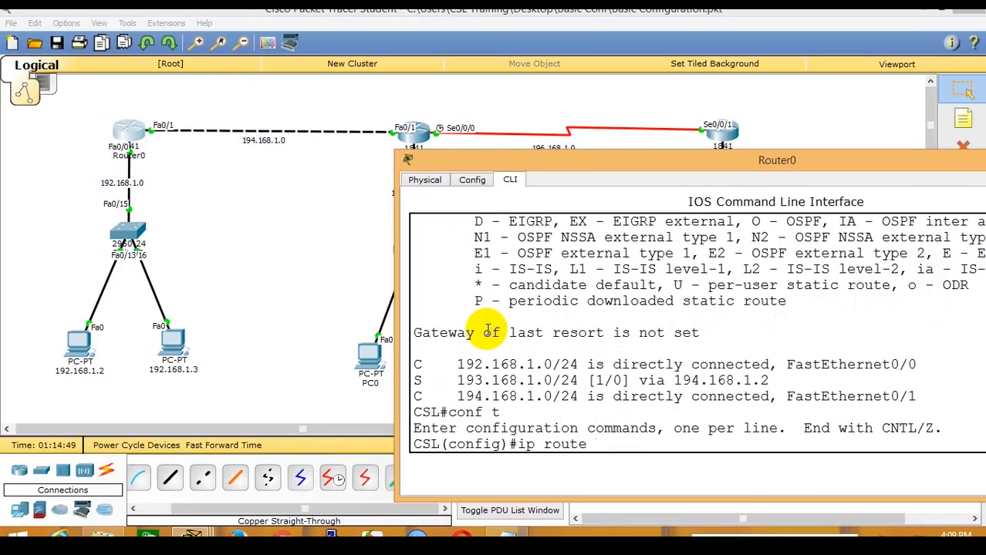
{"action": "type", "text": "195.168.1.0 255"}
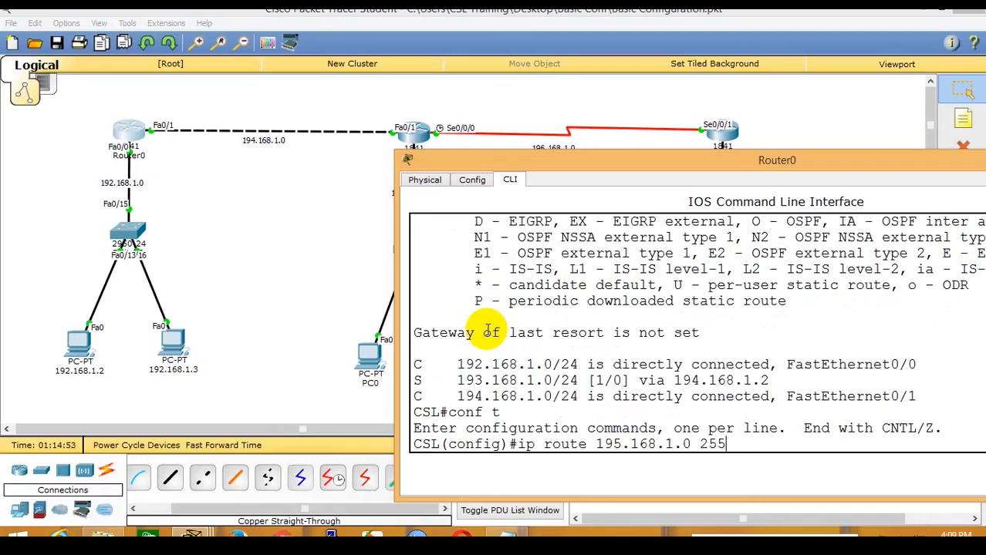
{"action": "type", "text": ".255.255.0"}
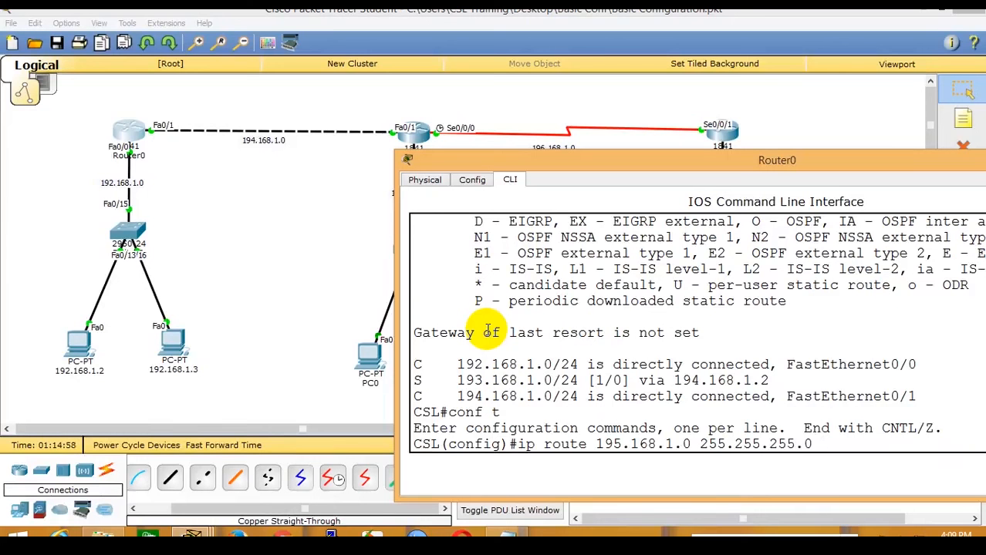
{"action": "type", "text": "194.168.1.2"}
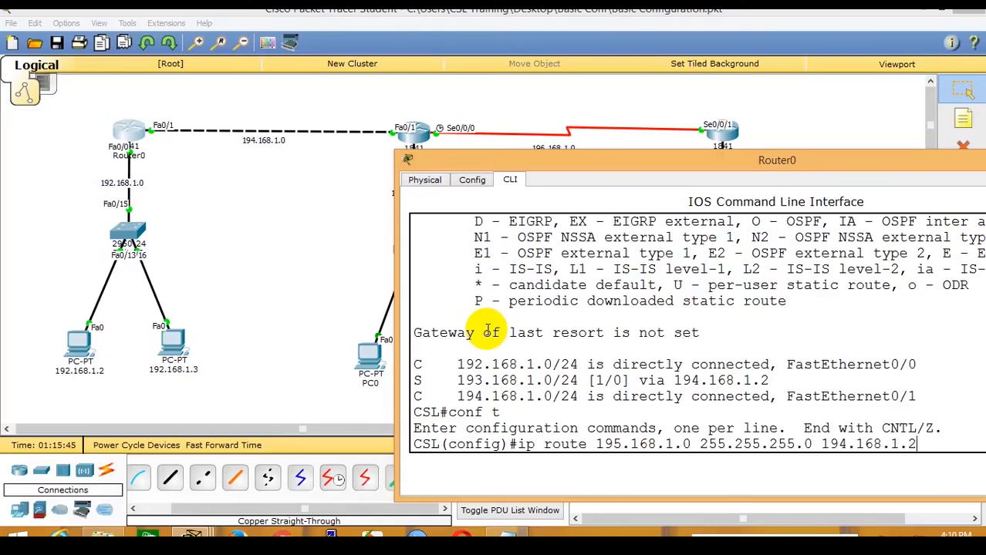
{"action": "left_click", "coordinate": [261, 242]}
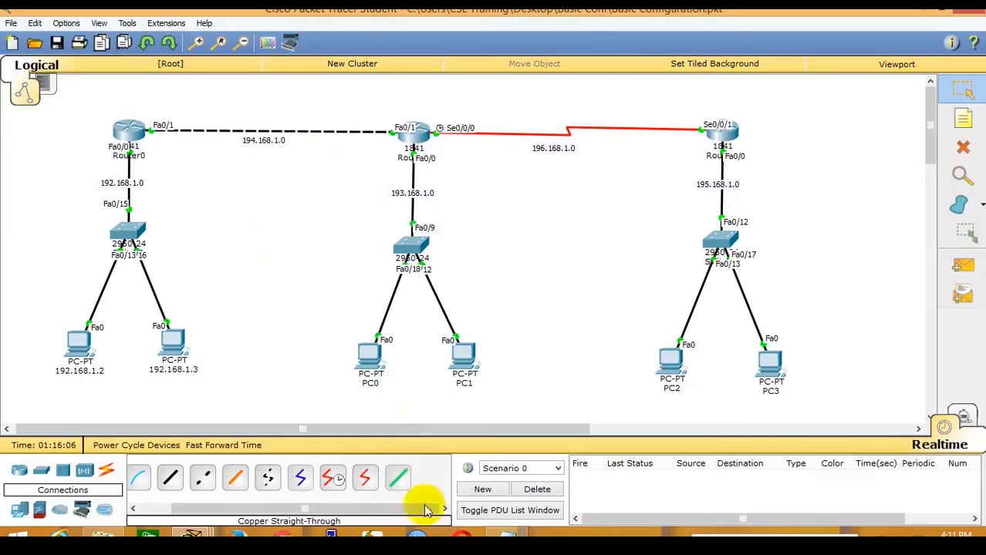
{"action": "left_click", "coordinate": [499, 533]}
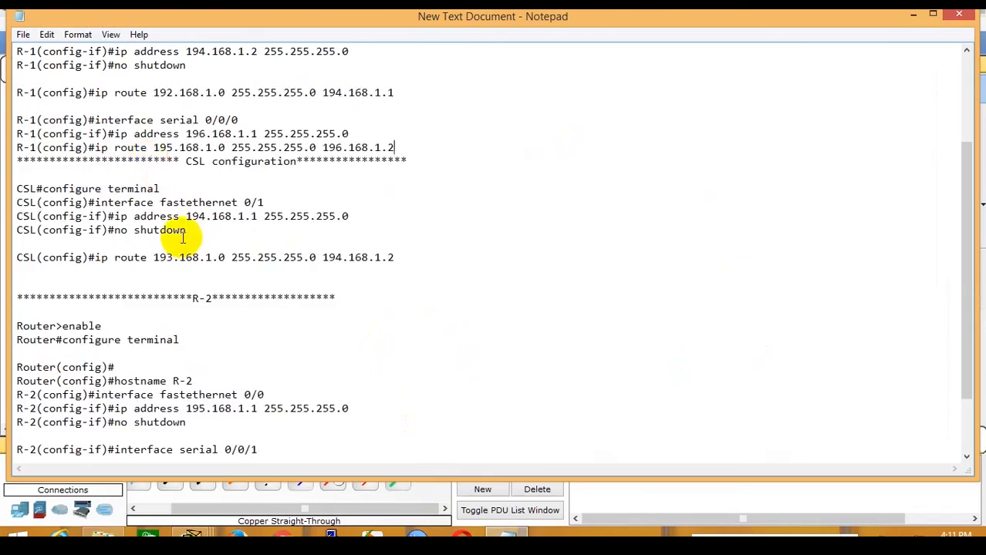
{"action": "scroll", "coordinate": [159, 170], "scroll_direction": "up", "scroll_amount": 1}
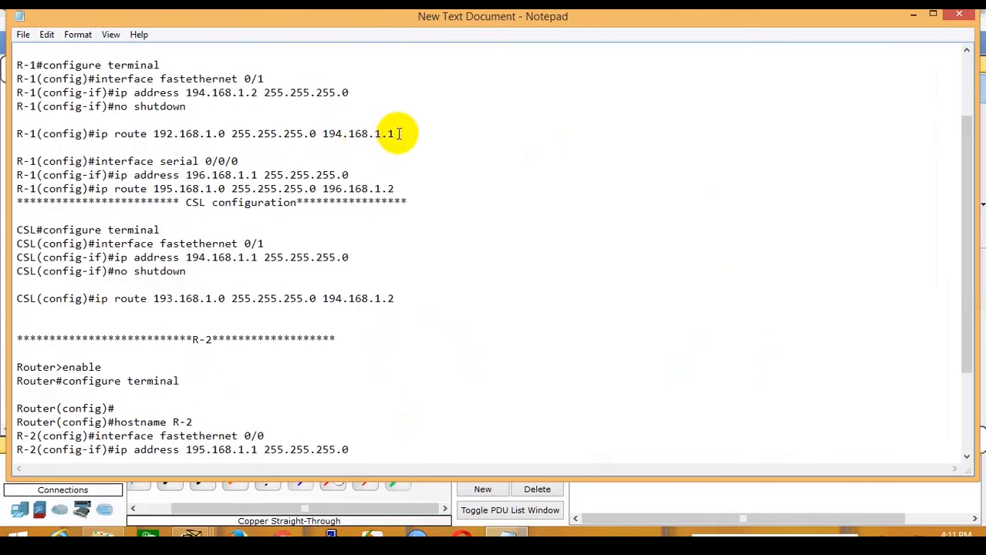
{"action": "left_click_drag", "start_coordinate": [392, 132], "coordinate": [319, 128]}
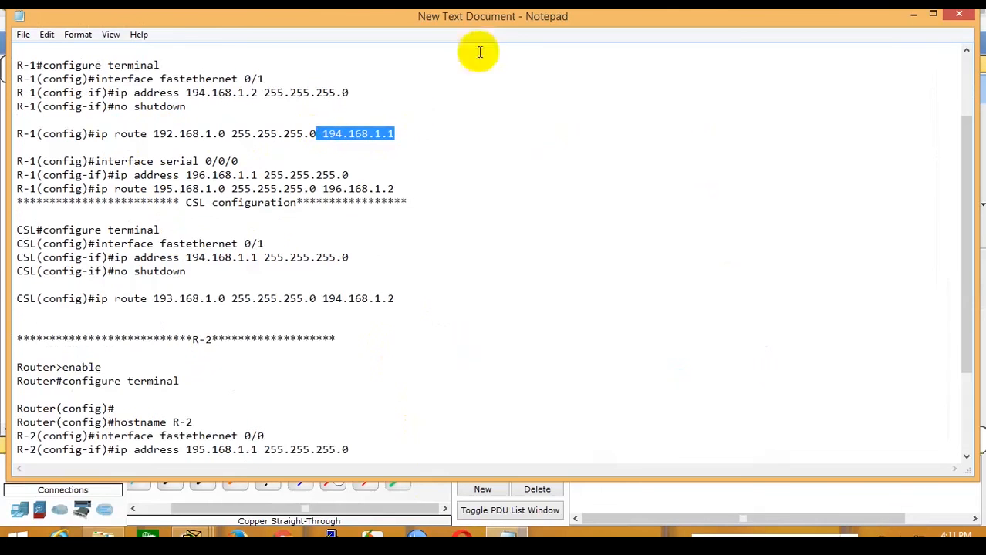
{"action": "key", "text": "alt+Tab"}
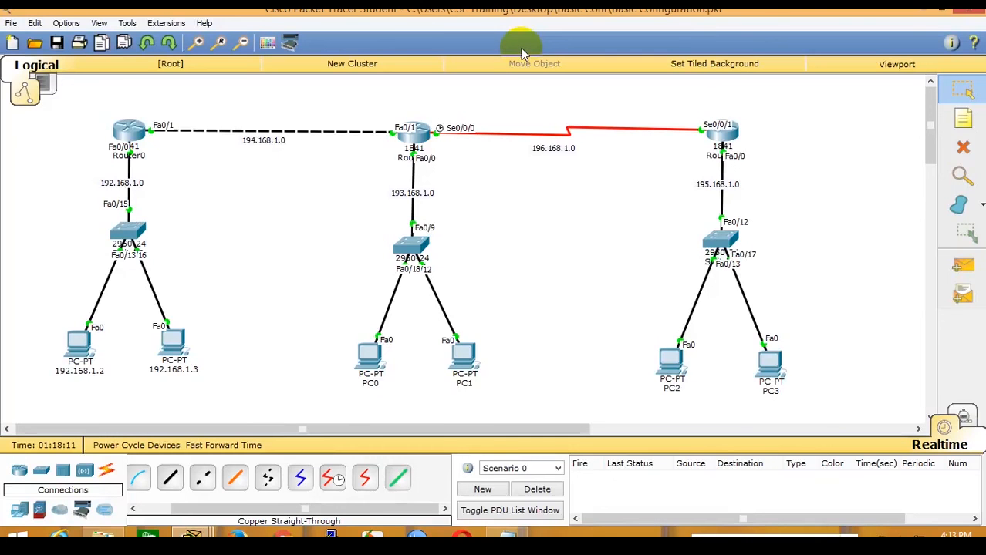
Apply Router0 static routes to 195.168.1.0 and 196.168.1.0 via 194.168.1.2, then exit configuration.
{"action": "left_click", "coordinate": [130, 127]}
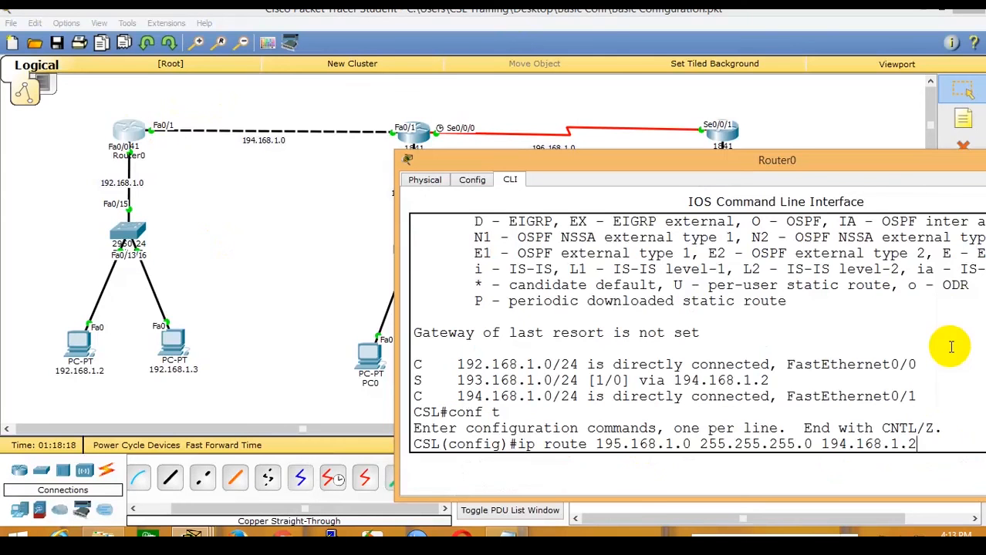
{"action": "key", "text": "Return"}
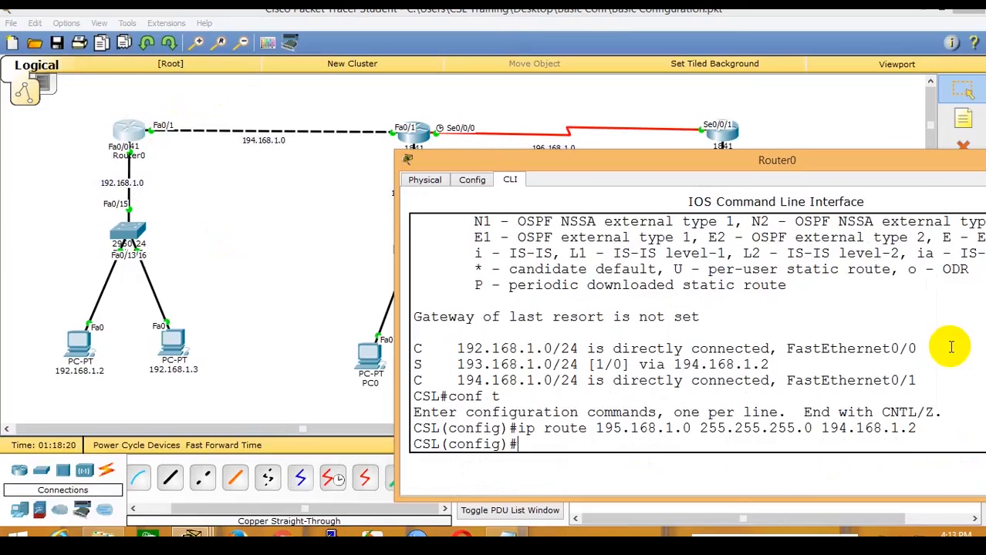
{"action": "key", "text": "Up"}
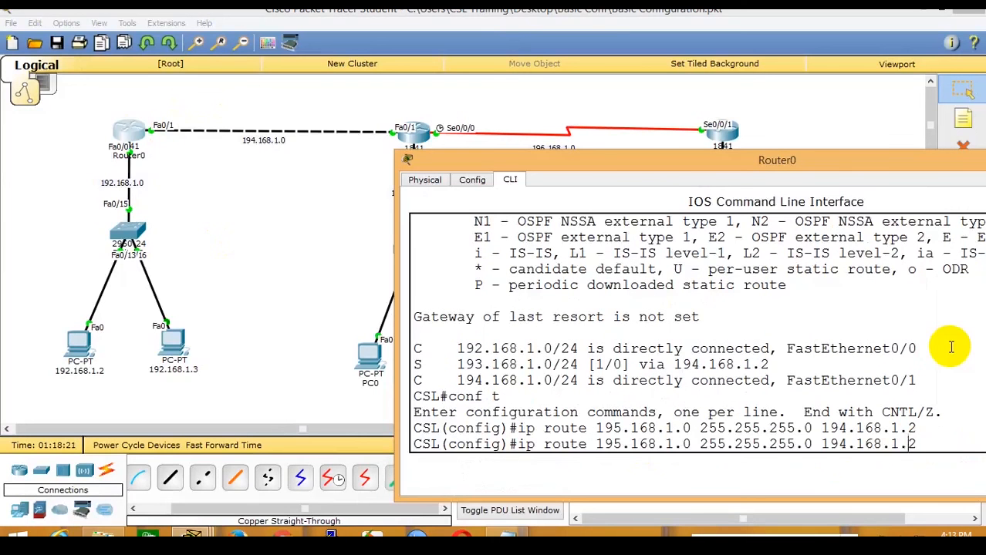
{"action": "key", "text": "Left"}
{"action": "key", "text": "Left"}
{"action": "key", "text": "Left"}
{"action": "key", "text": "Left"}
{"action": "key", "text": "Left"}
{"action": "key", "text": "Left"}
{"action": "key", "text": "Left"}
{"action": "key", "text": "Left"}
{"action": "key", "text": "Left"}
{"action": "key", "text": "Left"}
{"action": "key", "text": "Left"}
{"action": "key", "text": "Left"}
{"action": "key", "text": "Left"}
{"action": "key", "text": "Left"}
{"action": "key", "text": "Left"}
{"action": "key", "text": "Left"}
{"action": "key", "text": "Left"}
{"action": "key", "text": "Left"}
{"action": "key", "text": "Left"}
{"action": "key", "text": "Left"}
{"action": "key", "text": "BackSpace"}
{"action": "type", "text": "6"}
{"action": "key", "text": "Return"}
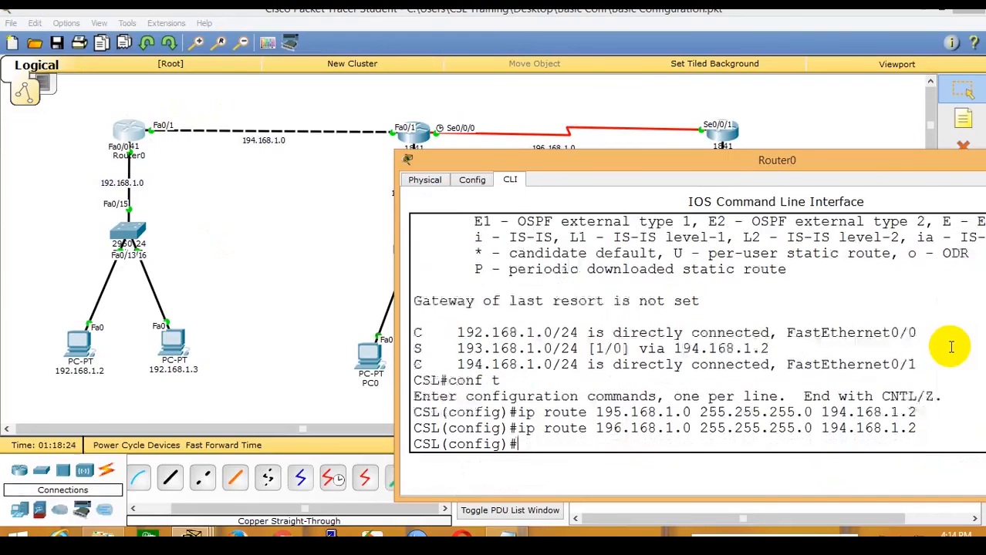
{"action": "key", "text": "ctrl+z"}
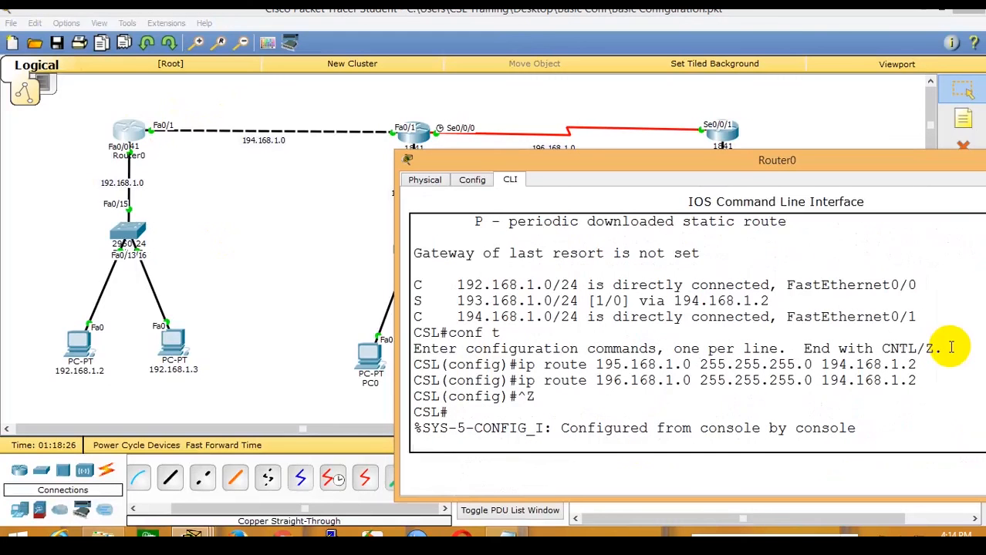
Show Router0's routing table and point out its static (S) and connected (C) routes.
{"action": "type", "text": "show ip route"}
{"action": "key", "text": "Return"}
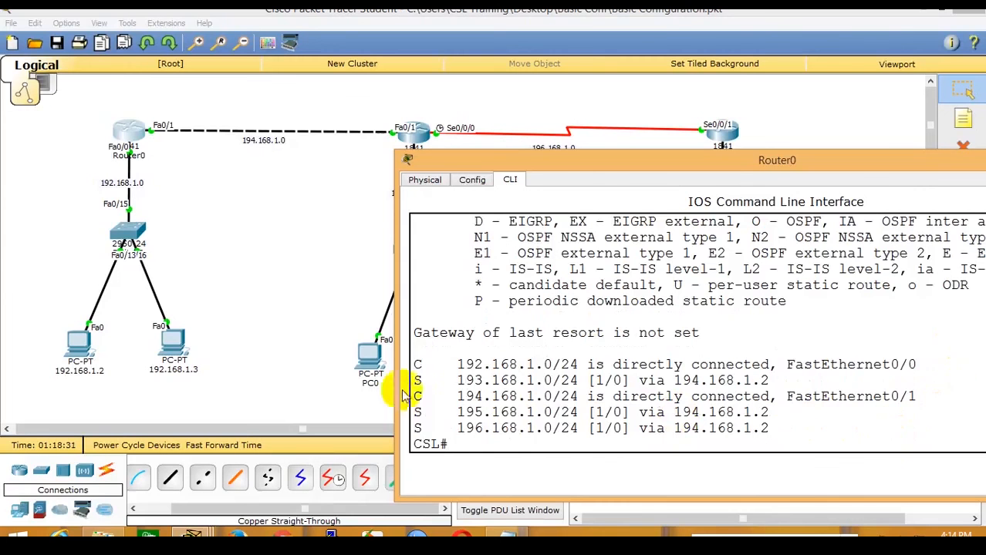
{"action": "left_click_drag", "start_coordinate": [415, 382], "coordinate": [439, 383]}
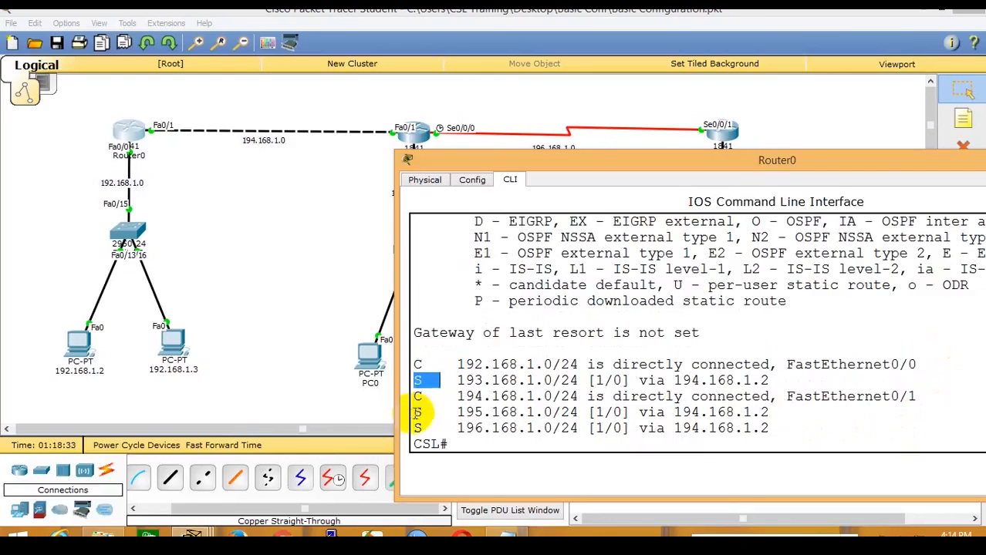
{"action": "left_click_drag", "start_coordinate": [416, 414], "coordinate": [430, 429]}
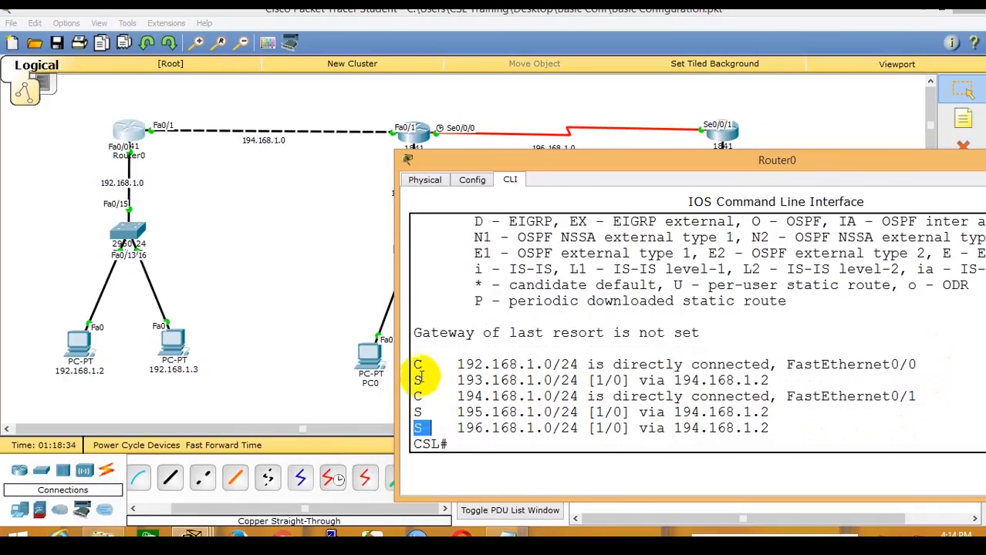
{"action": "left_click_drag", "start_coordinate": [414, 362], "coordinate": [436, 365]}
{"action": "left_click_drag", "start_coordinate": [414, 397], "coordinate": [430, 398]}
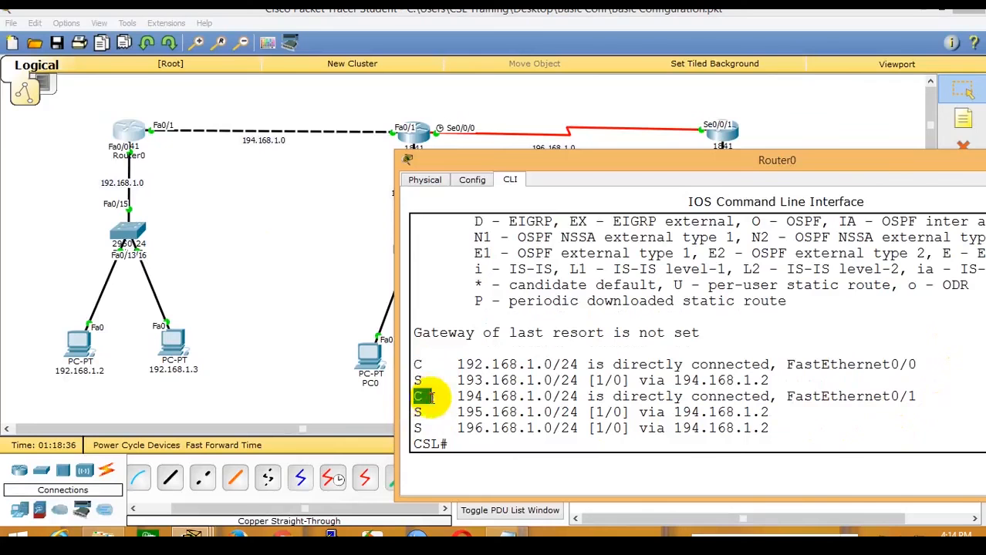
{"action": "left_click", "coordinate": [223, 220]}
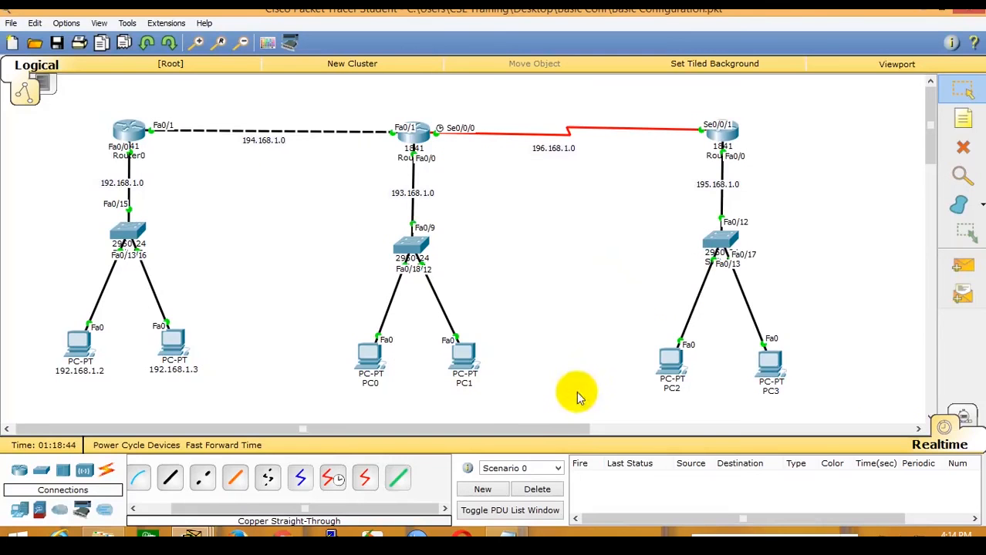
{"action": "mouse_move", "coordinate": [570, 429]}
{"action": "left_mouse_down"}
{"action": "mouse_move", "coordinate": [586, 425]}
{"action": "mouse_move", "coordinate": [560, 434]}
{"action": "left_mouse_up"}
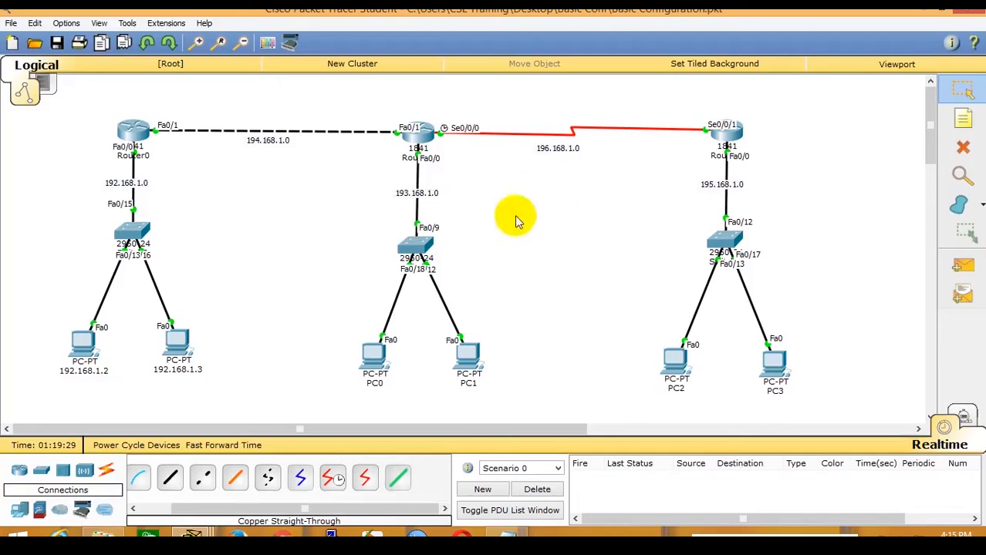
{"action": "mouse_move", "coordinate": [729, 142]}
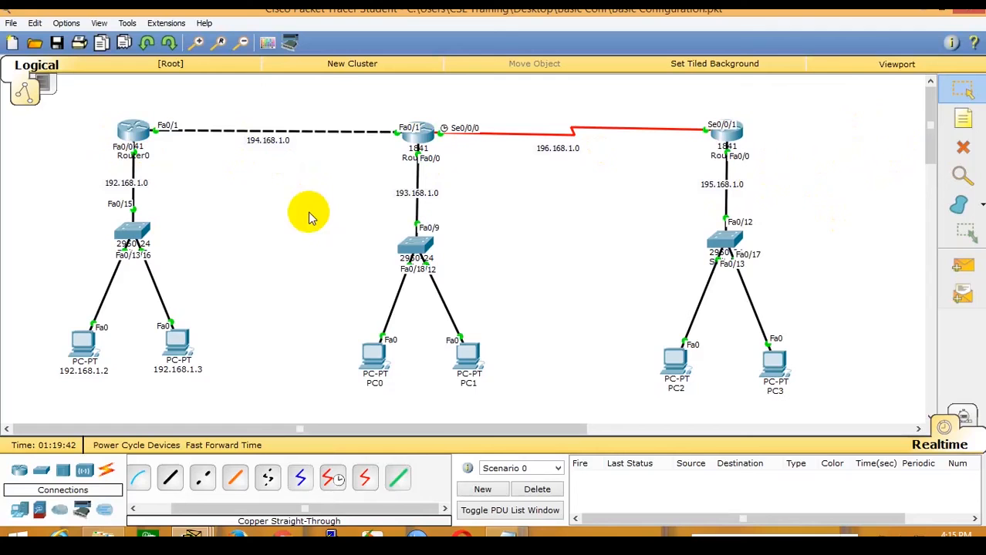
{"action": "left_click", "coordinate": [58, 47]}
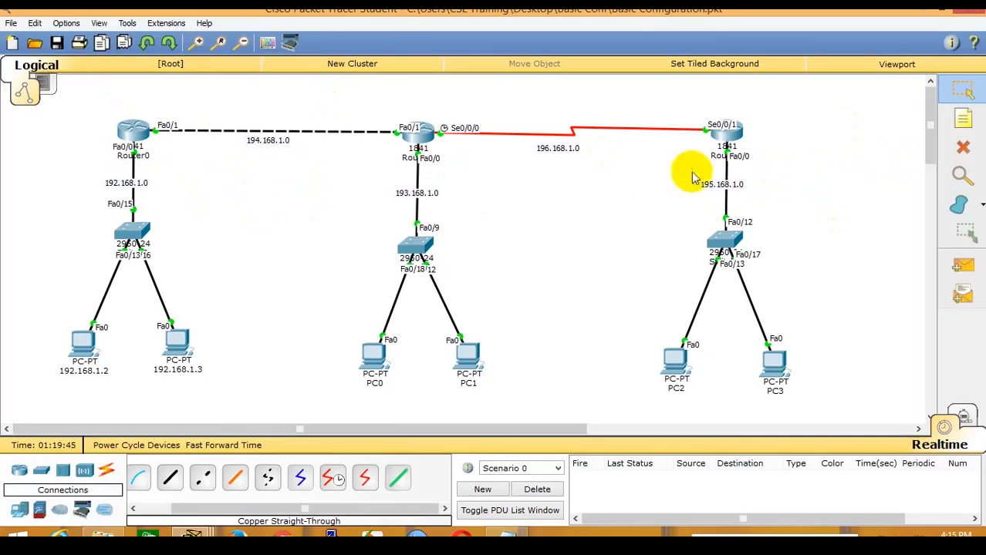